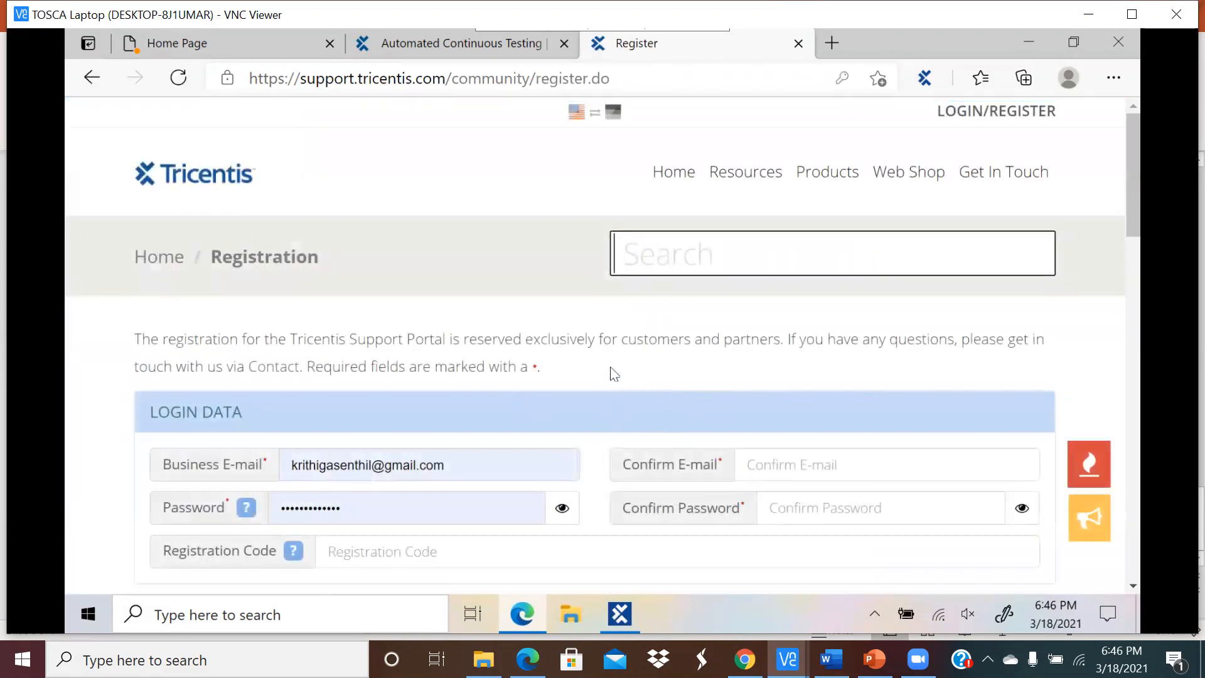
Step: Log in to the Tricentis Support Portal with the saved account credentials
scroll(603, 367, down, 7)
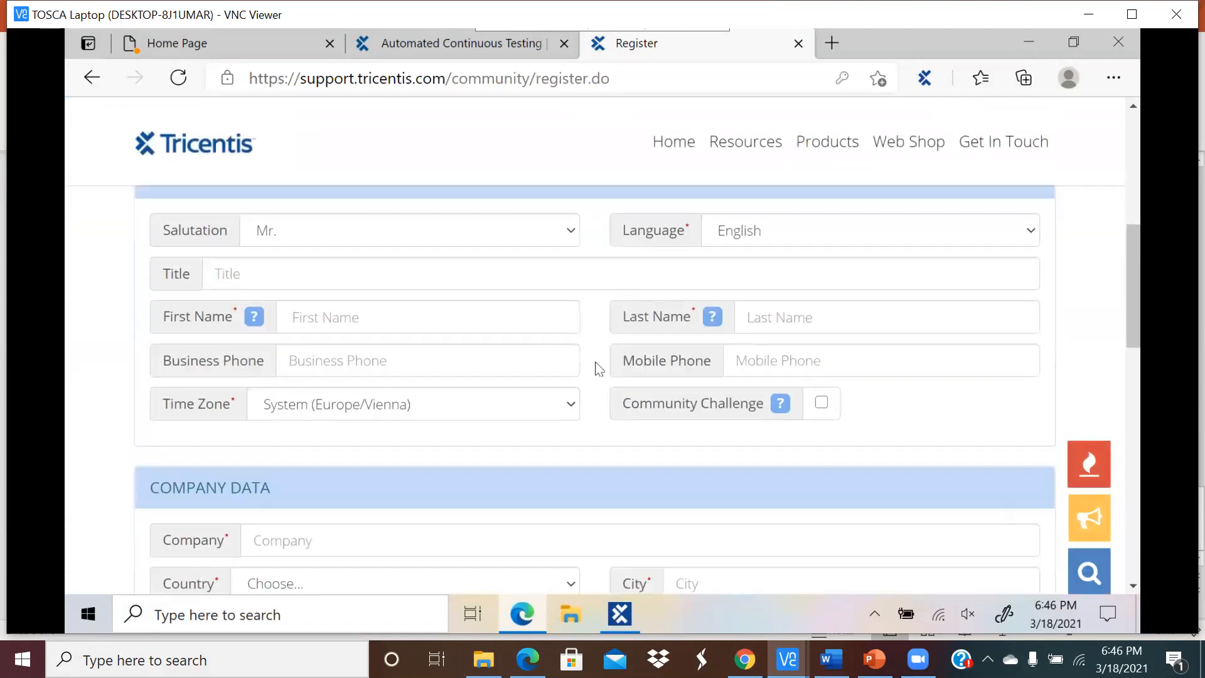
scroll(598, 369, down, 8)
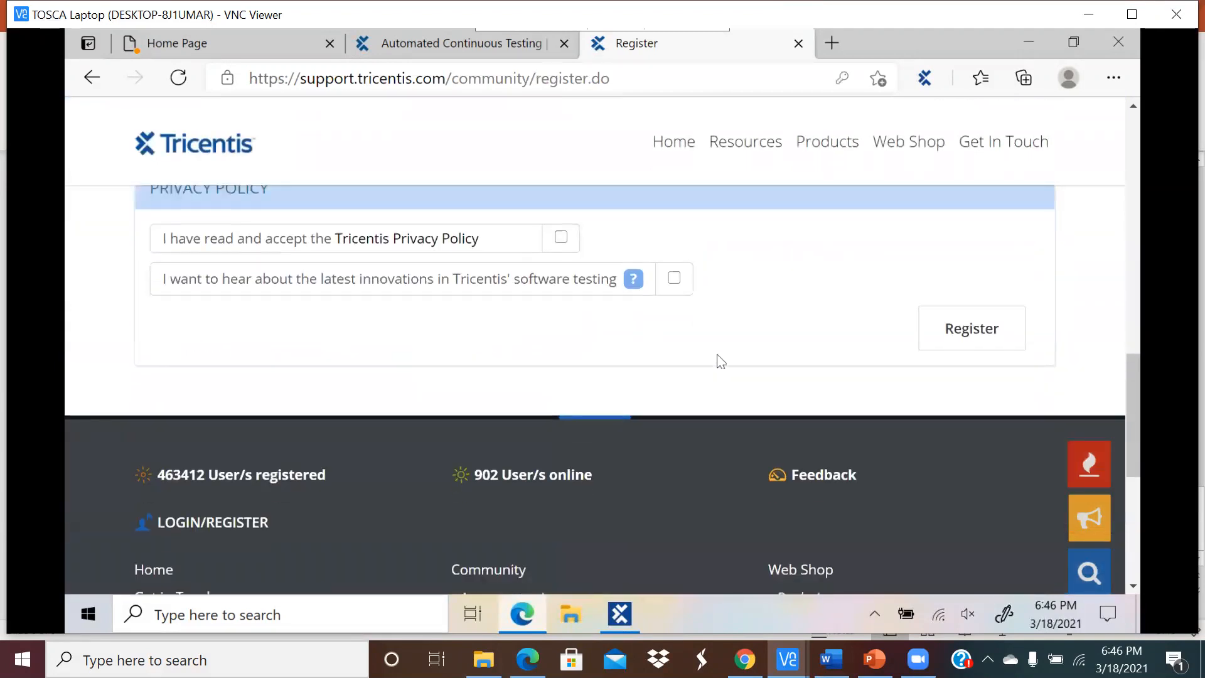
scroll(782, 371, up, 15)
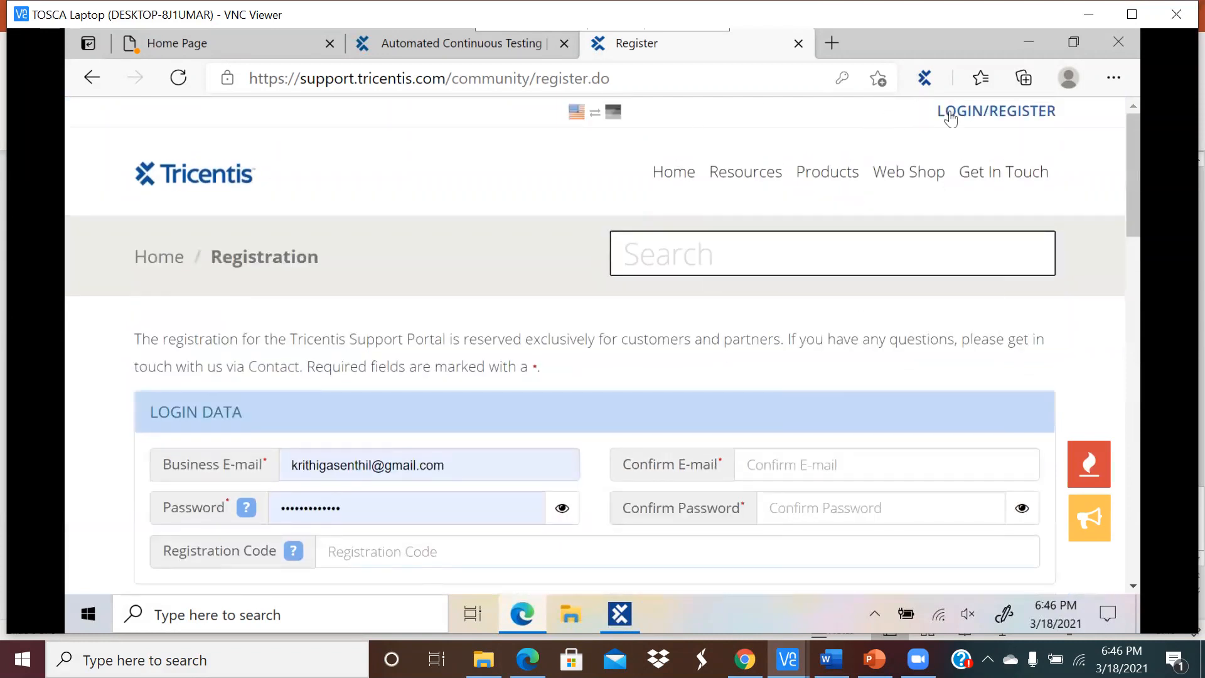
click(951, 113)
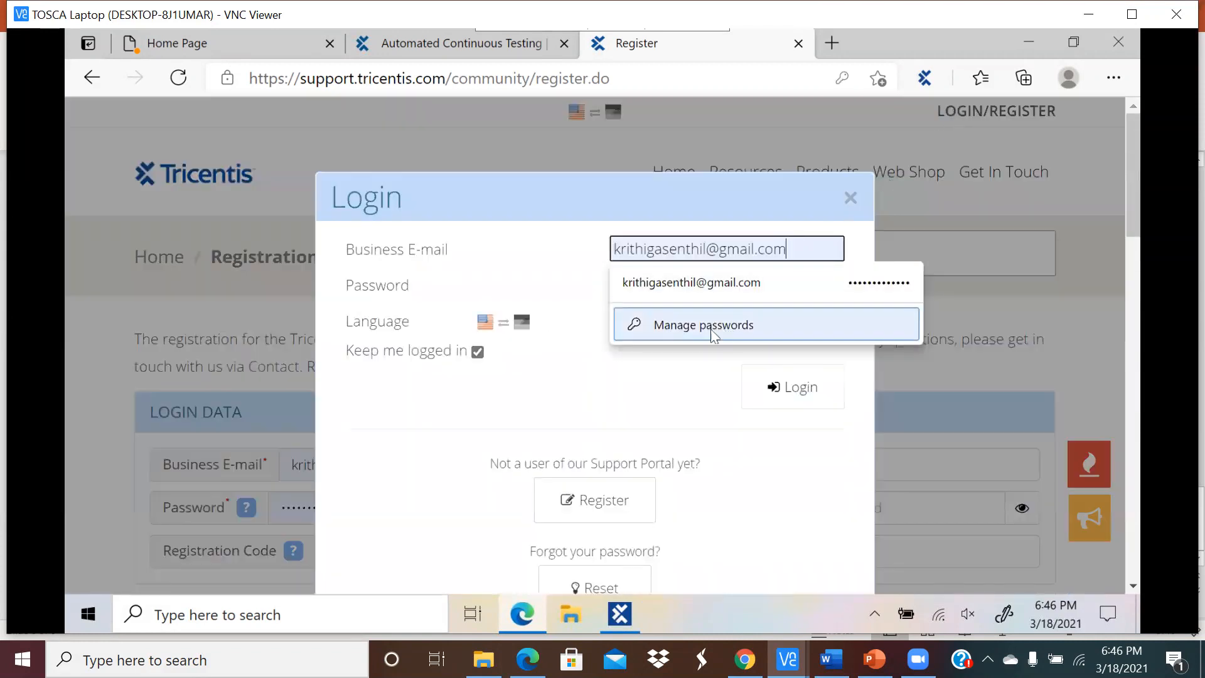
click(787, 395)
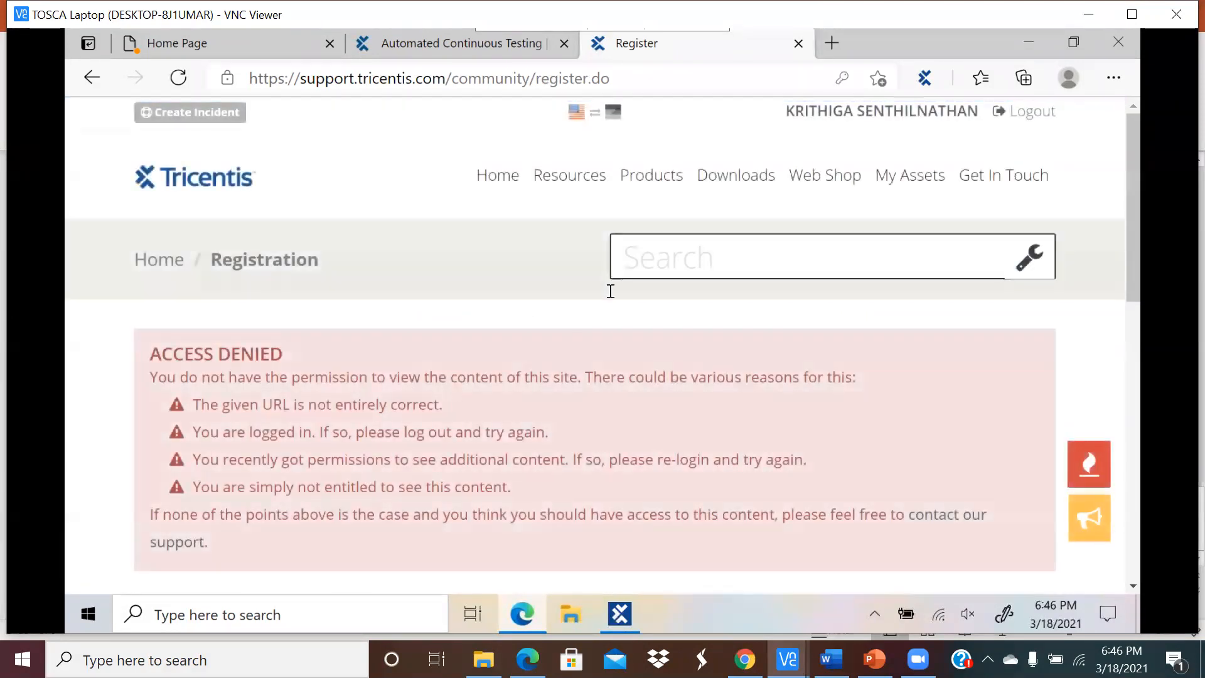
click(746, 182)
Step: Browse the Top Downloads list of current and archived Tosca versions
click(746, 182)
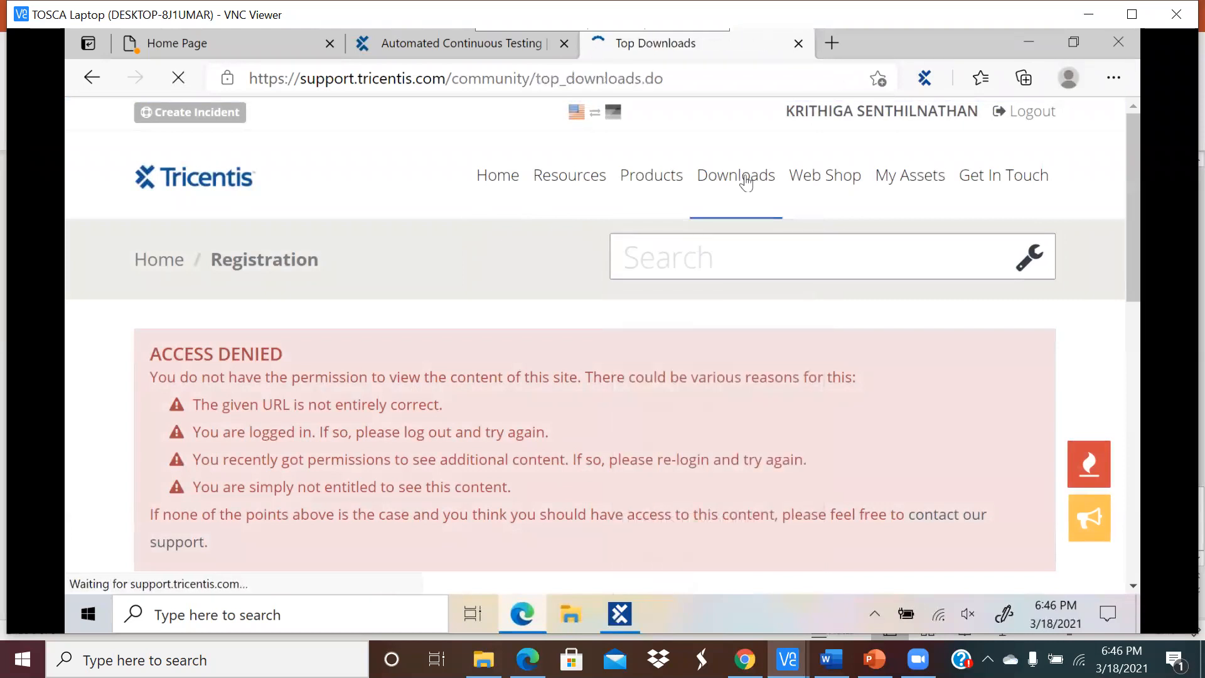
scroll(533, 370, down, 5)
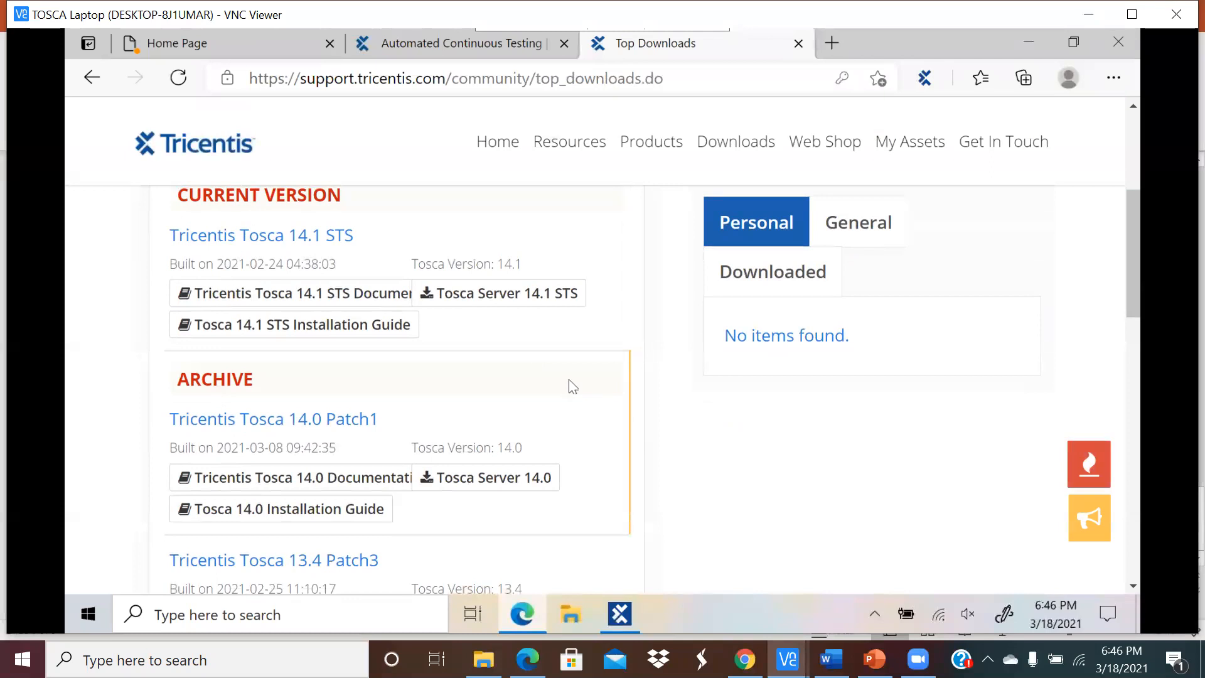
scroll(569, 380, up, 1)
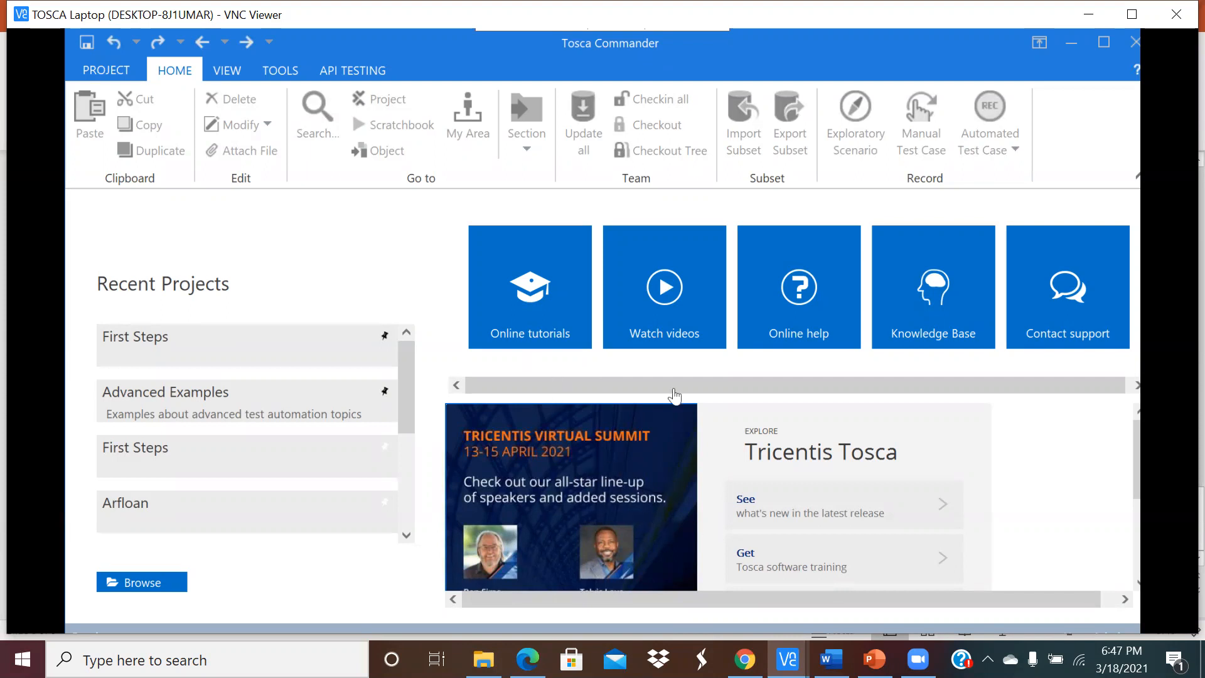
Step: Download Tosca Server 14.0 from the Tosca 14.0 Patch1 entry under ARCHIVE
click(1071, 44)
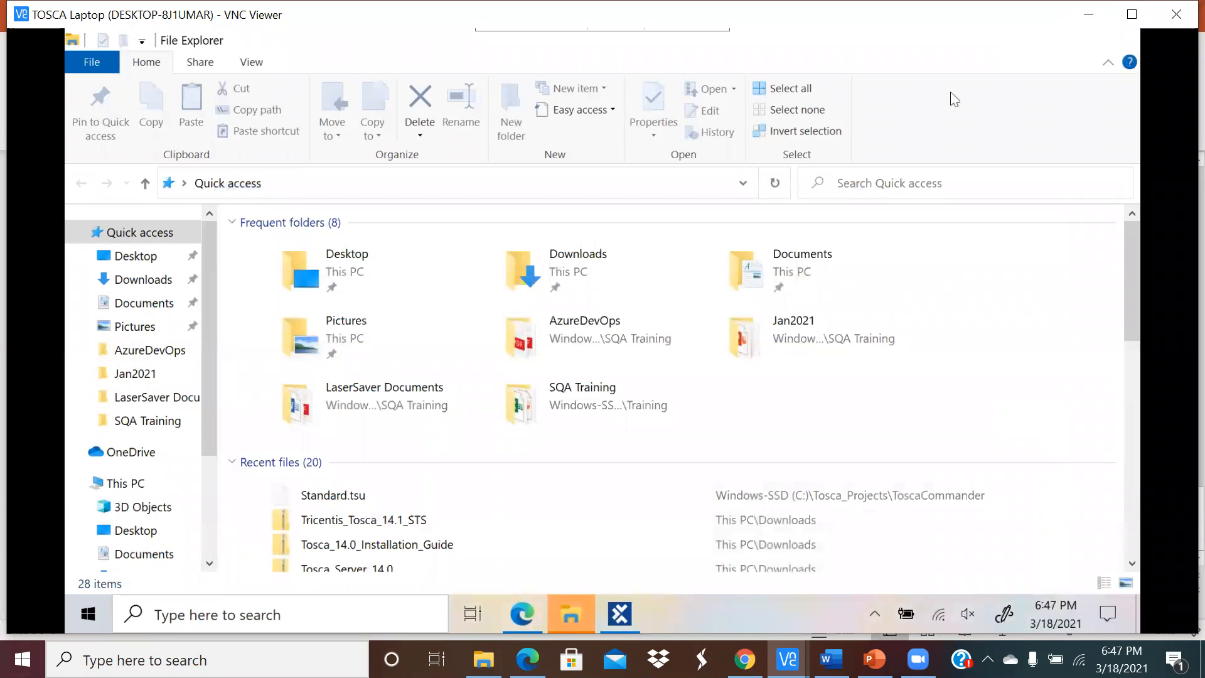
click(568, 616)
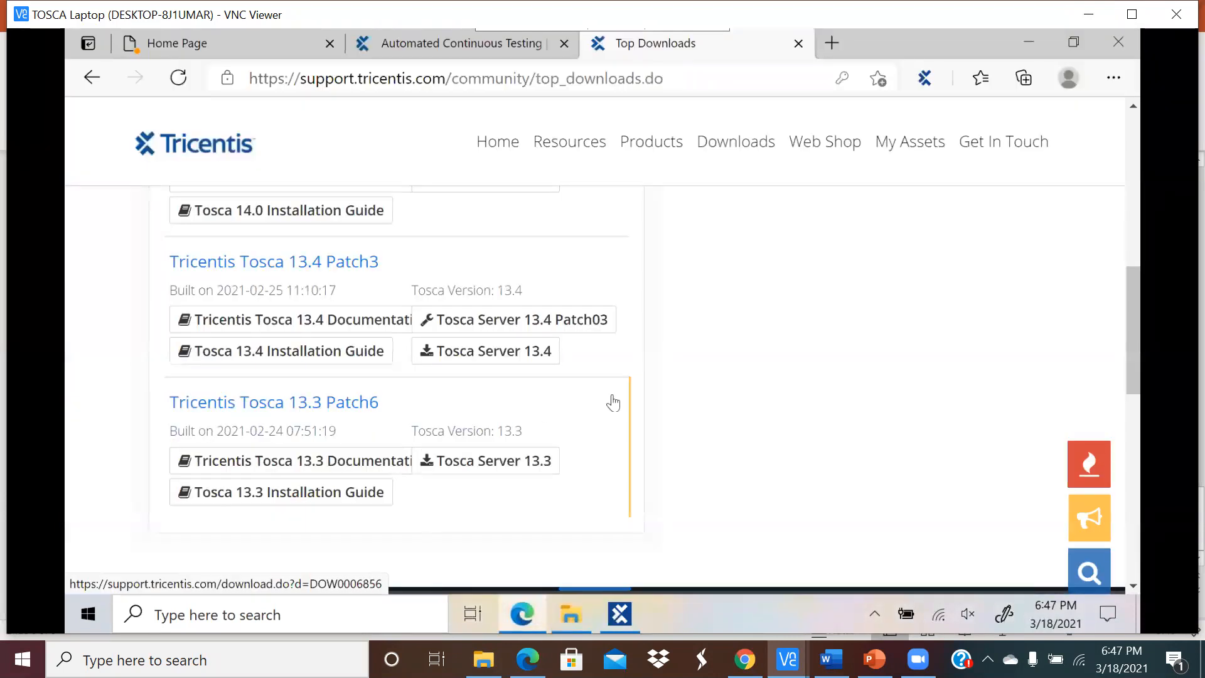
scroll(734, 353, up, 3)
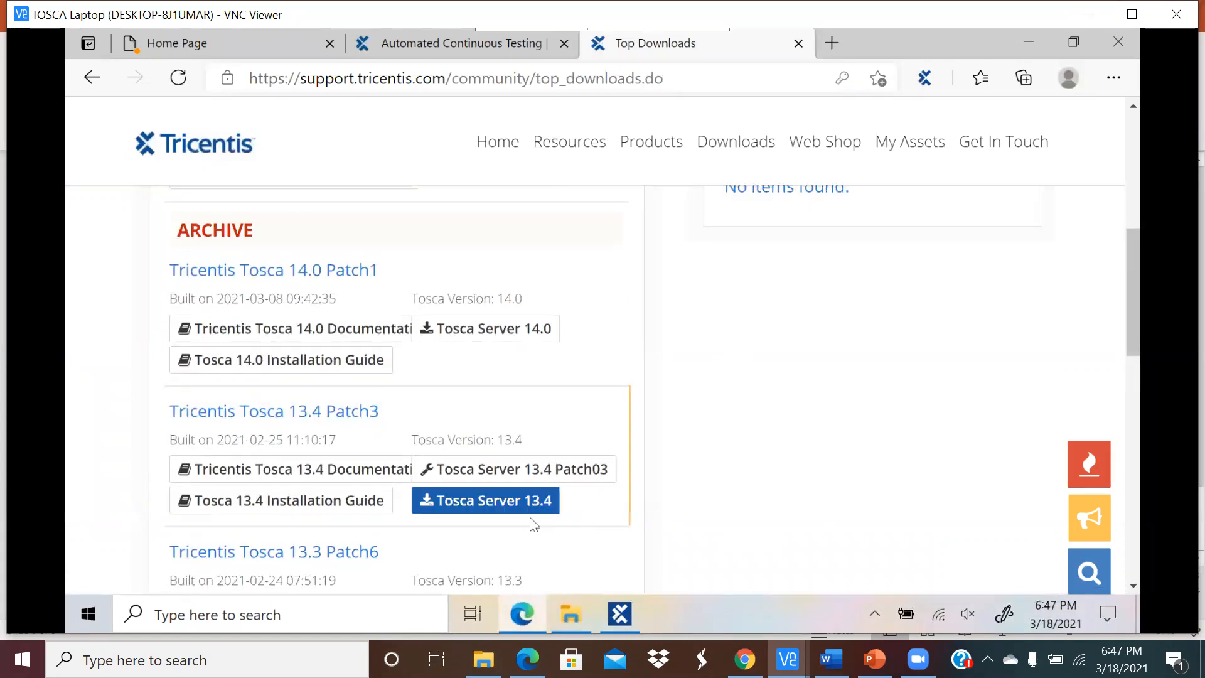
scroll(666, 427, up, 2)
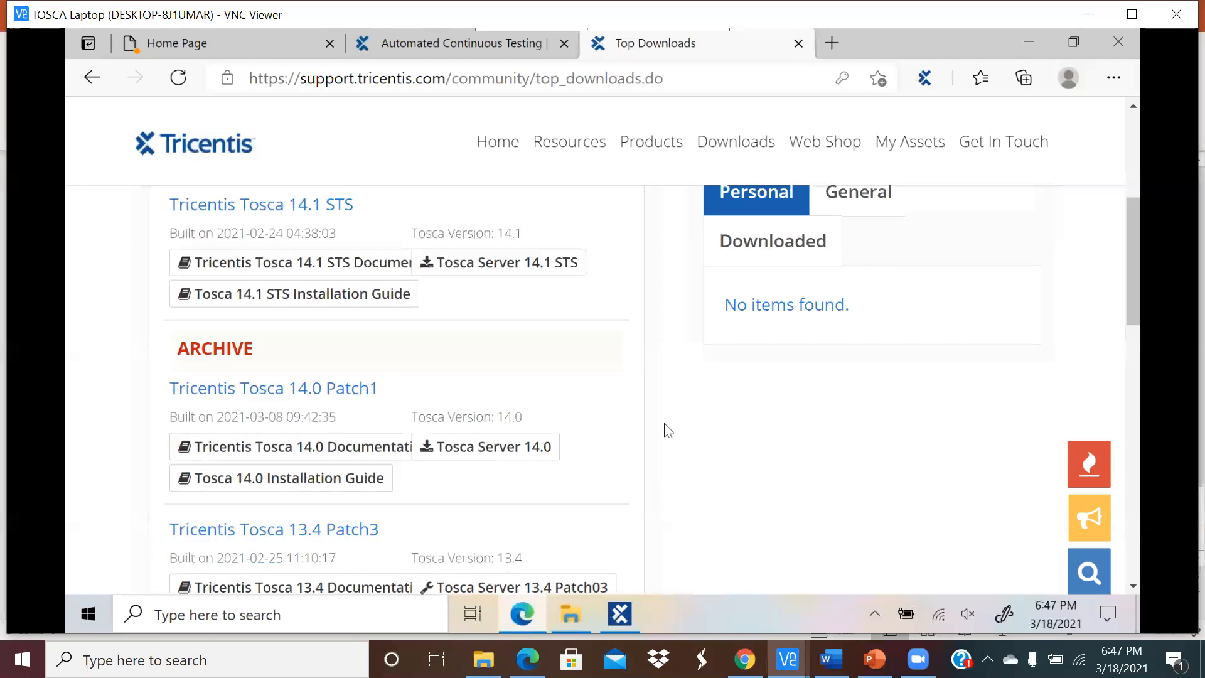
scroll(656, 427, up, 2)
scroll(656, 427, down, 1)
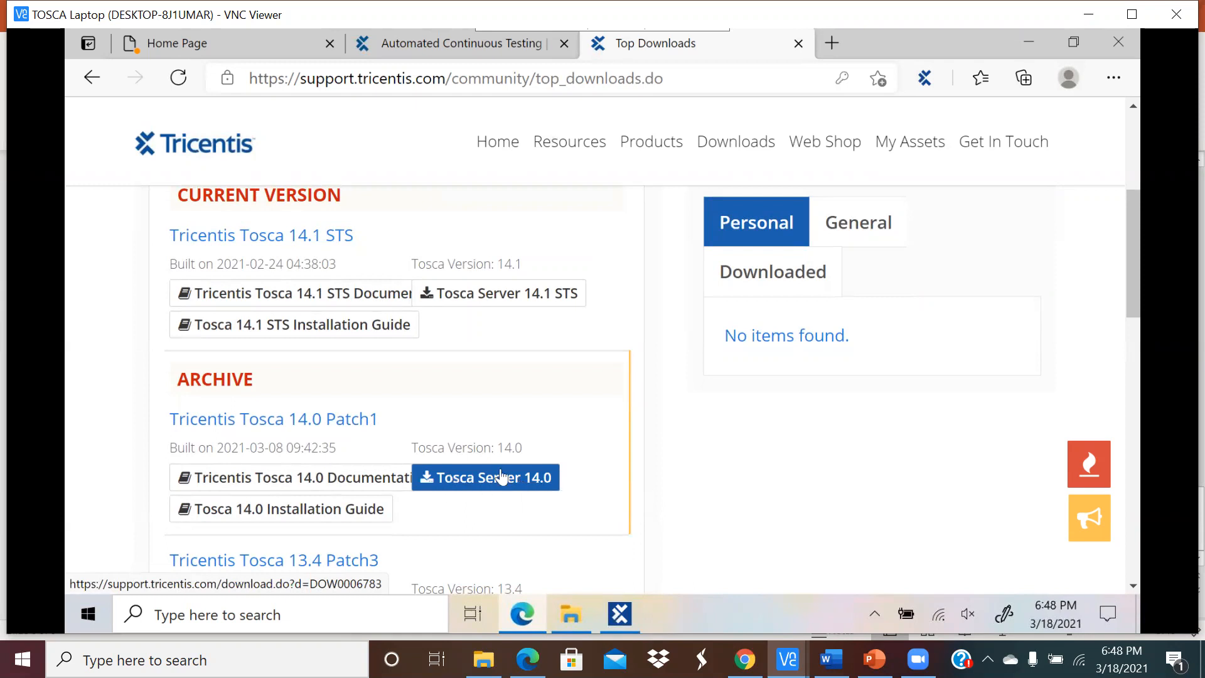
scroll(617, 431, down, 1)
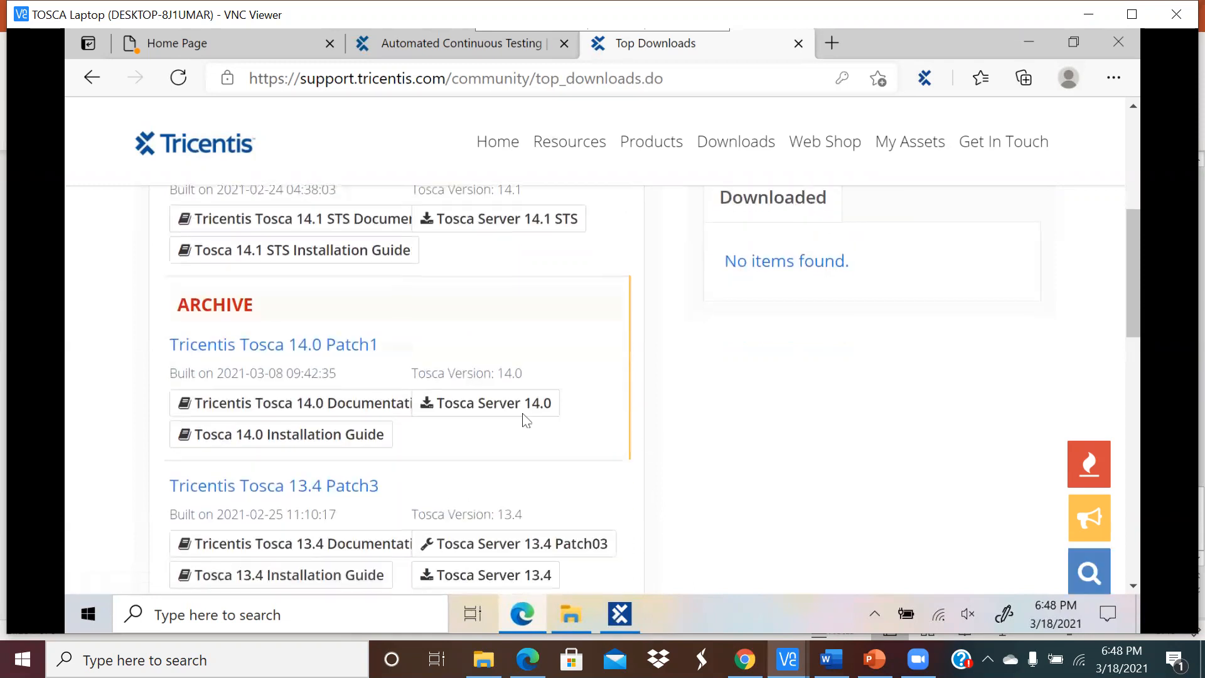
click(513, 411)
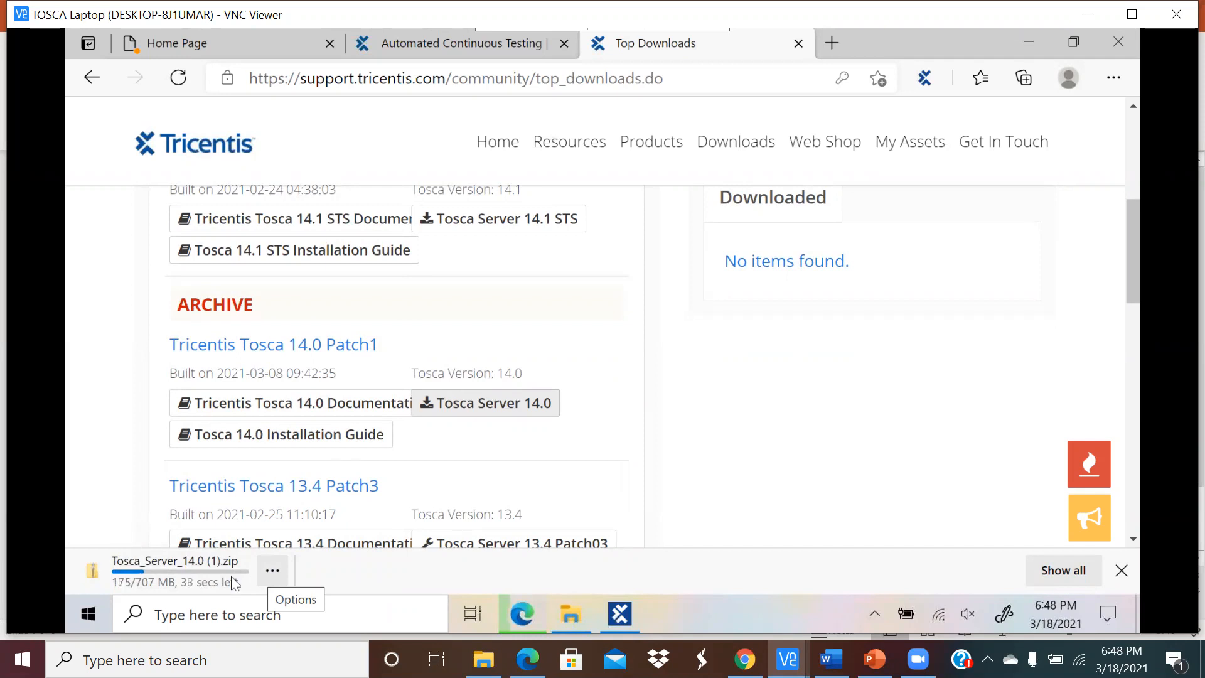
Step: Open the Tosca_Projects folder on Windows-SSD (C:) in File Explorer
click(571, 617)
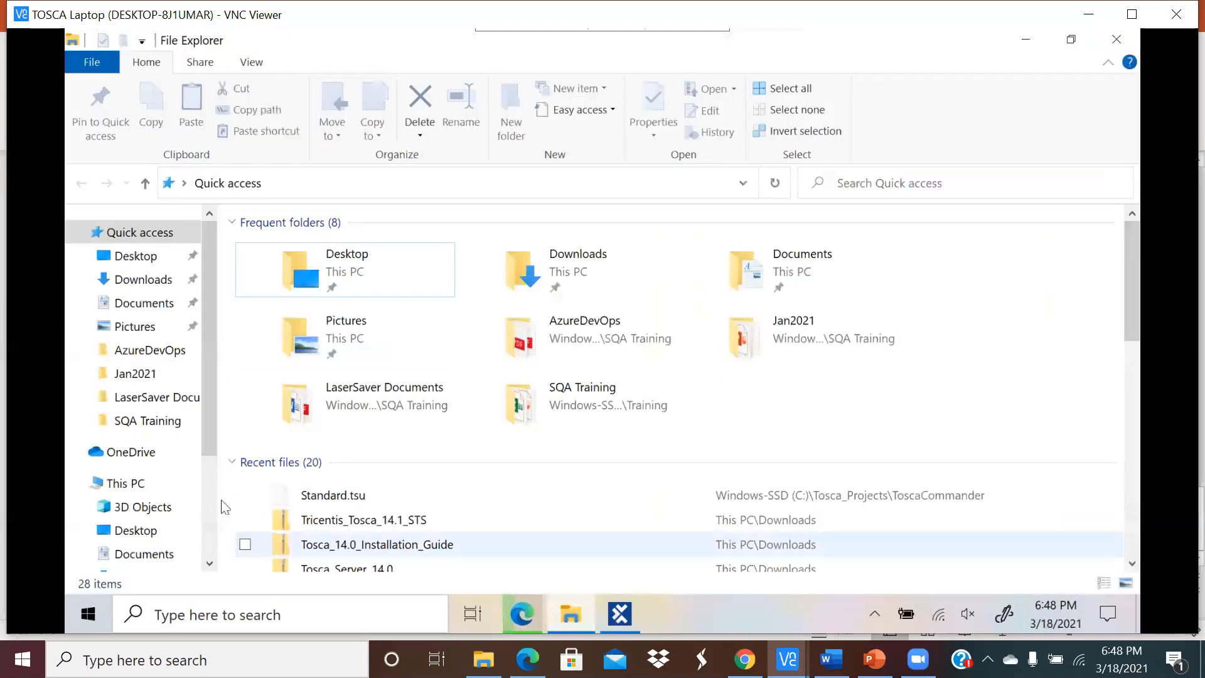
scroll(277, 475, down, 3)
drag(204, 398, 204, 530)
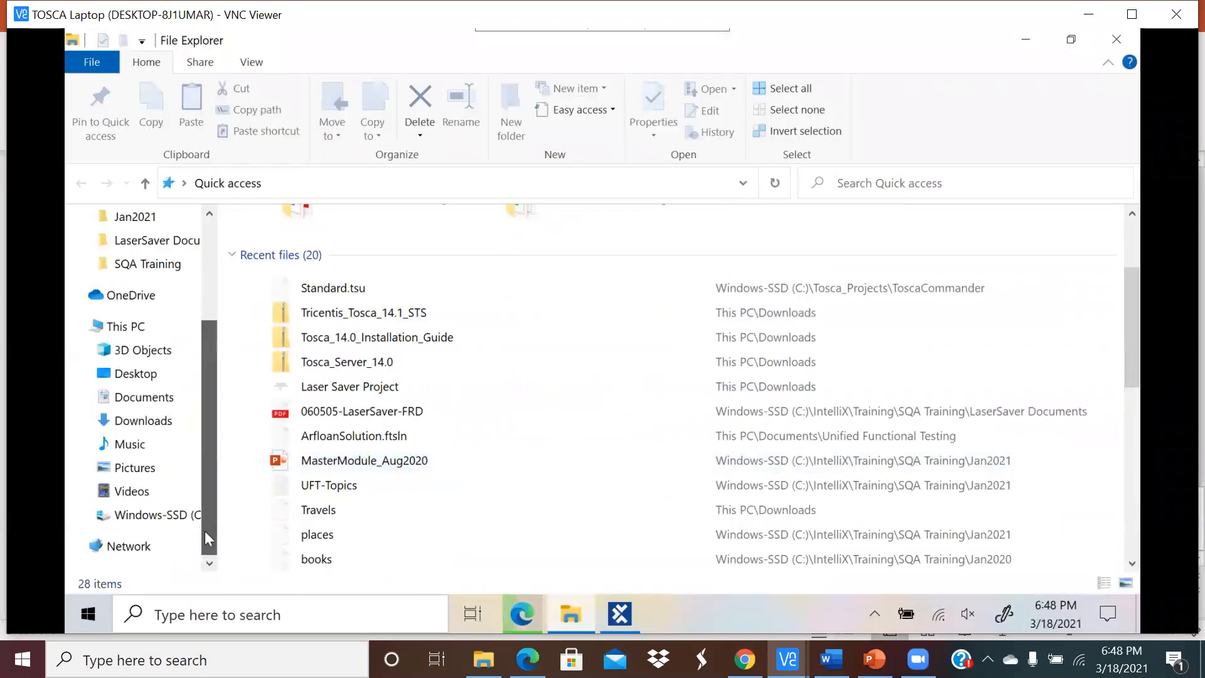
click(178, 516)
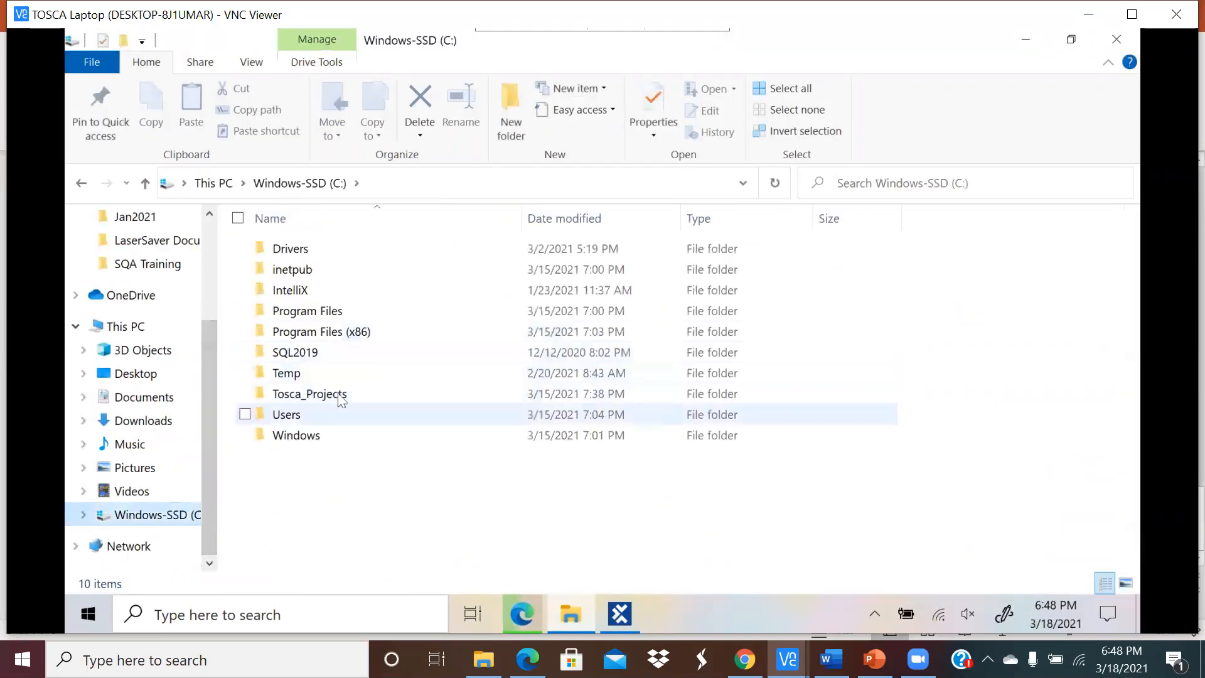
click(341, 400)
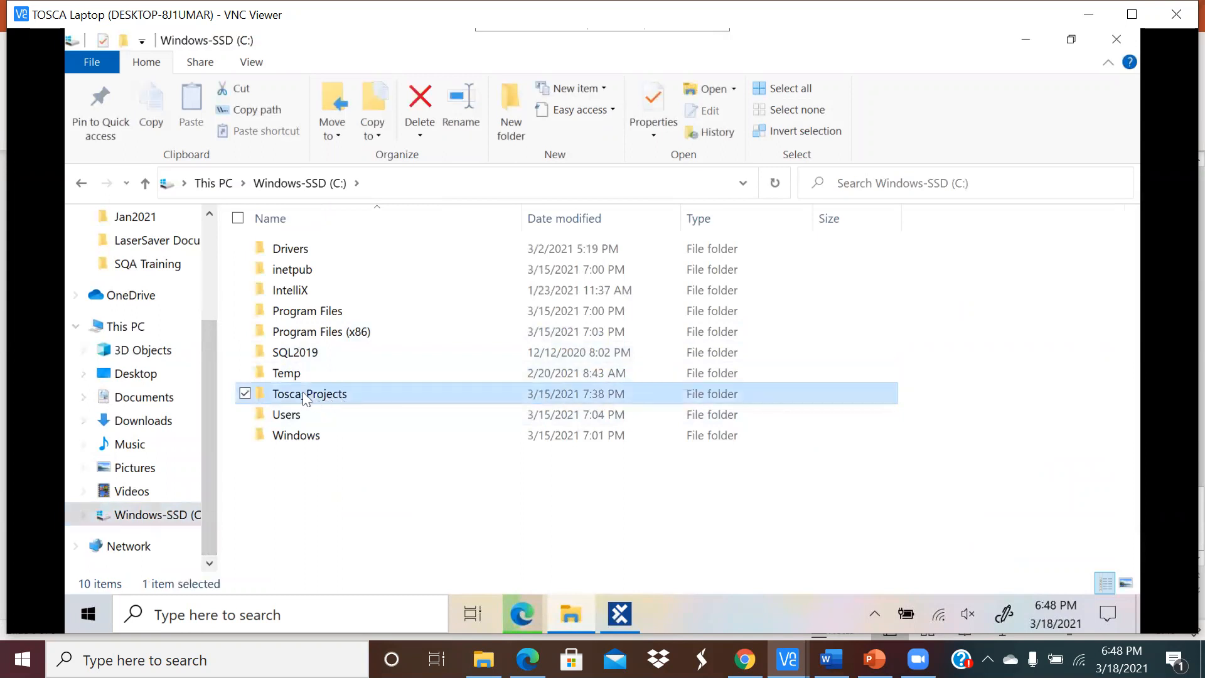
click(305, 396)
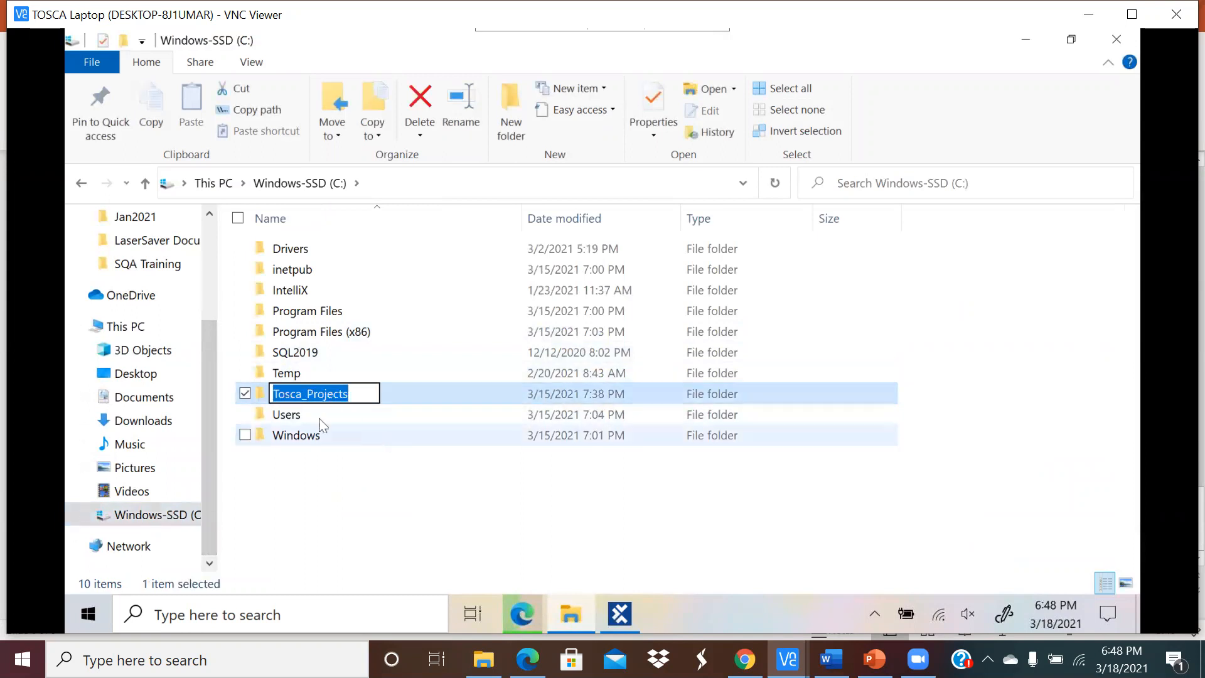
click(328, 475)
double_click(302, 394)
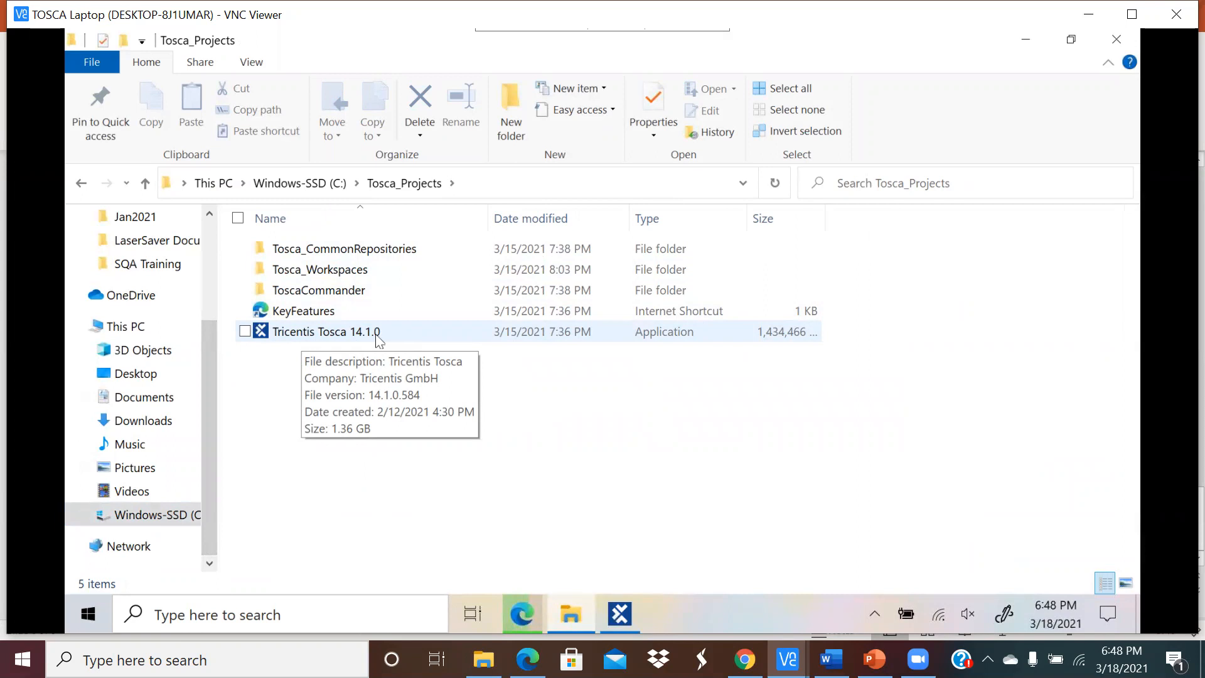
Step: Close Tosca Commander and return to the browser's running download
click(620, 614)
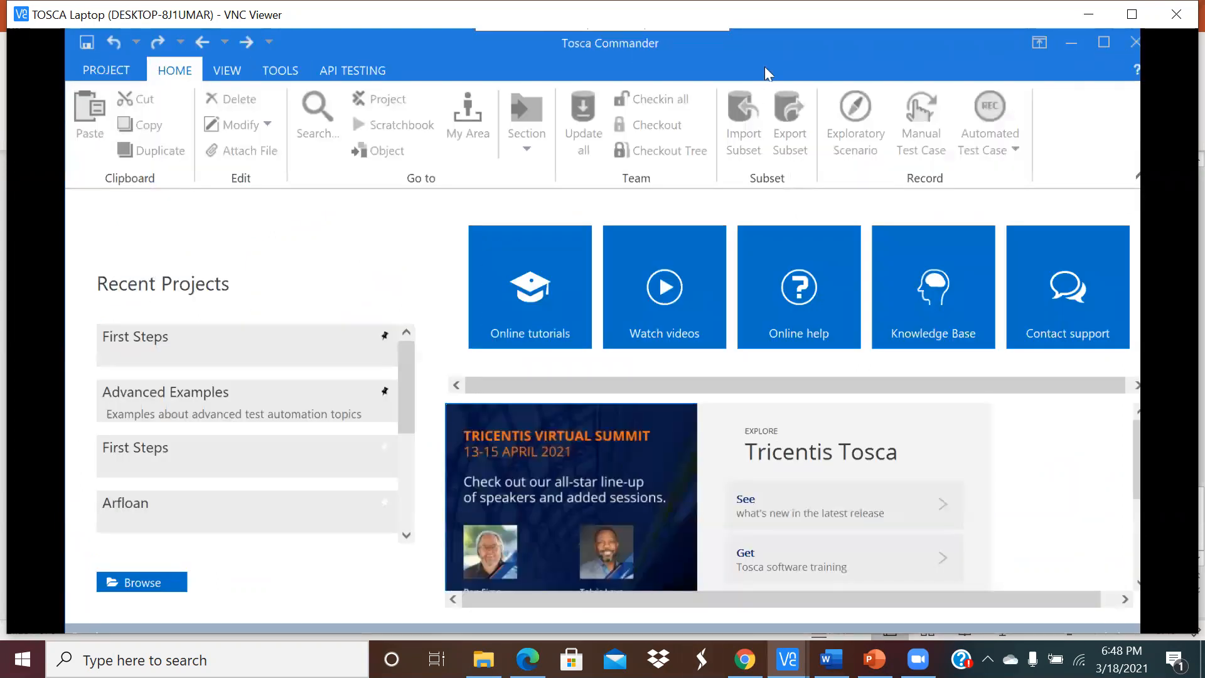
click(106, 71)
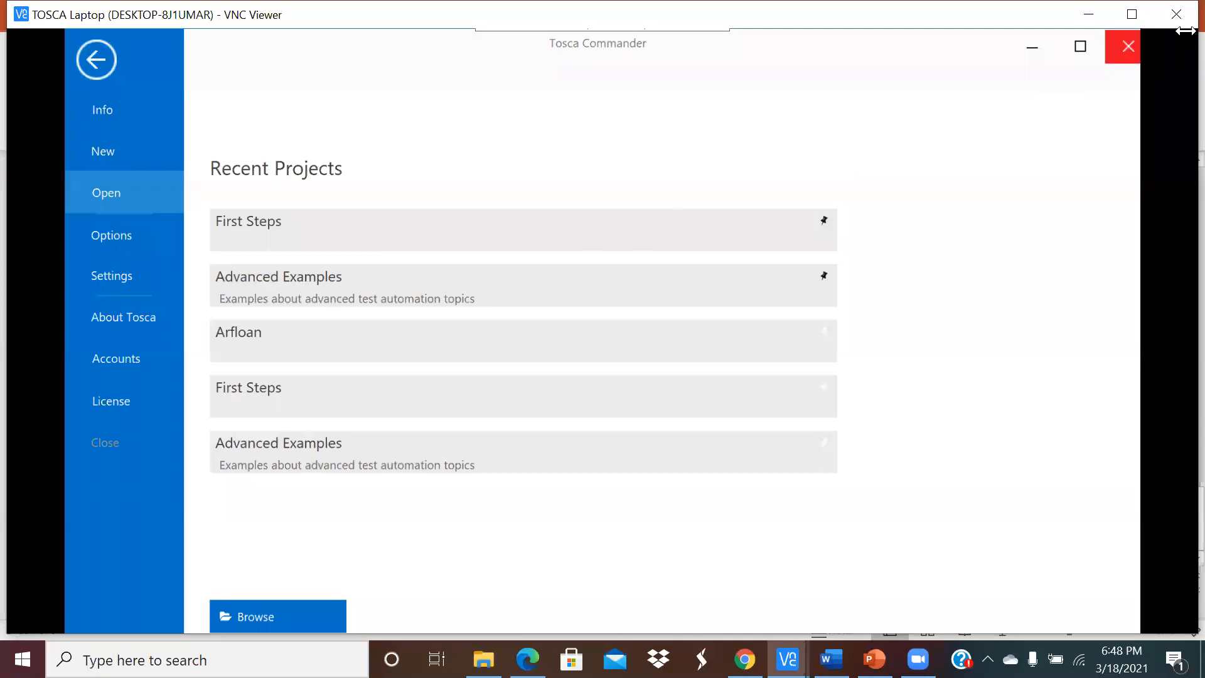
click(1129, 45)
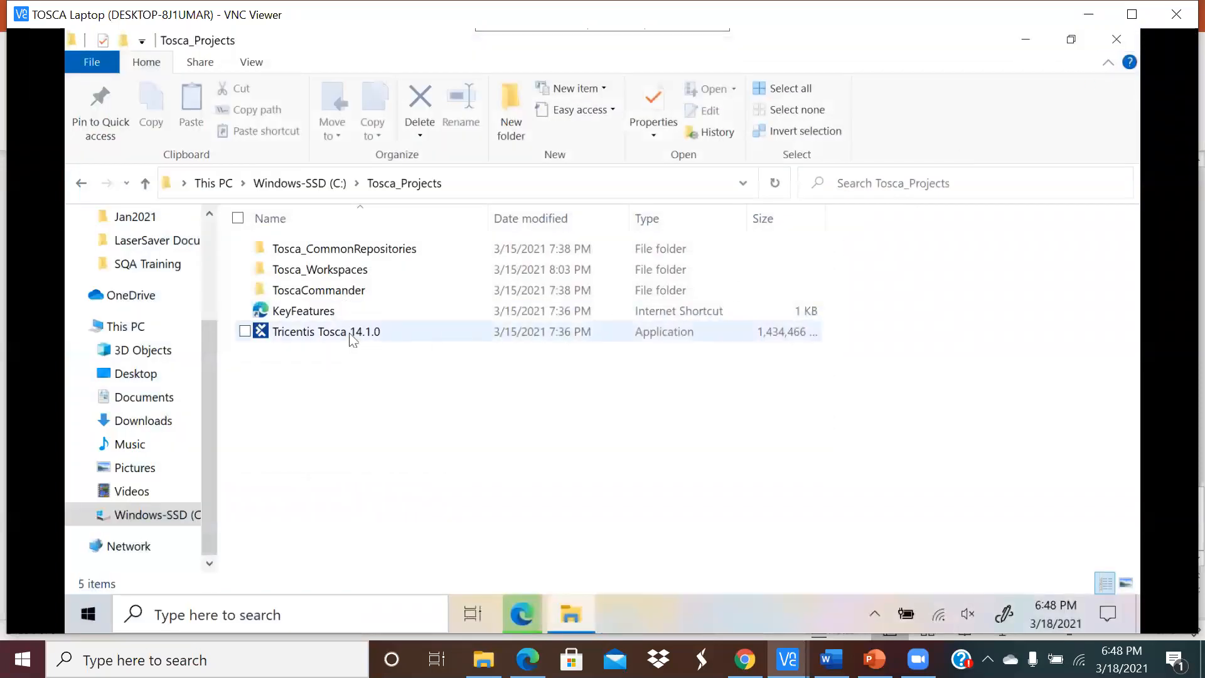
click(514, 628)
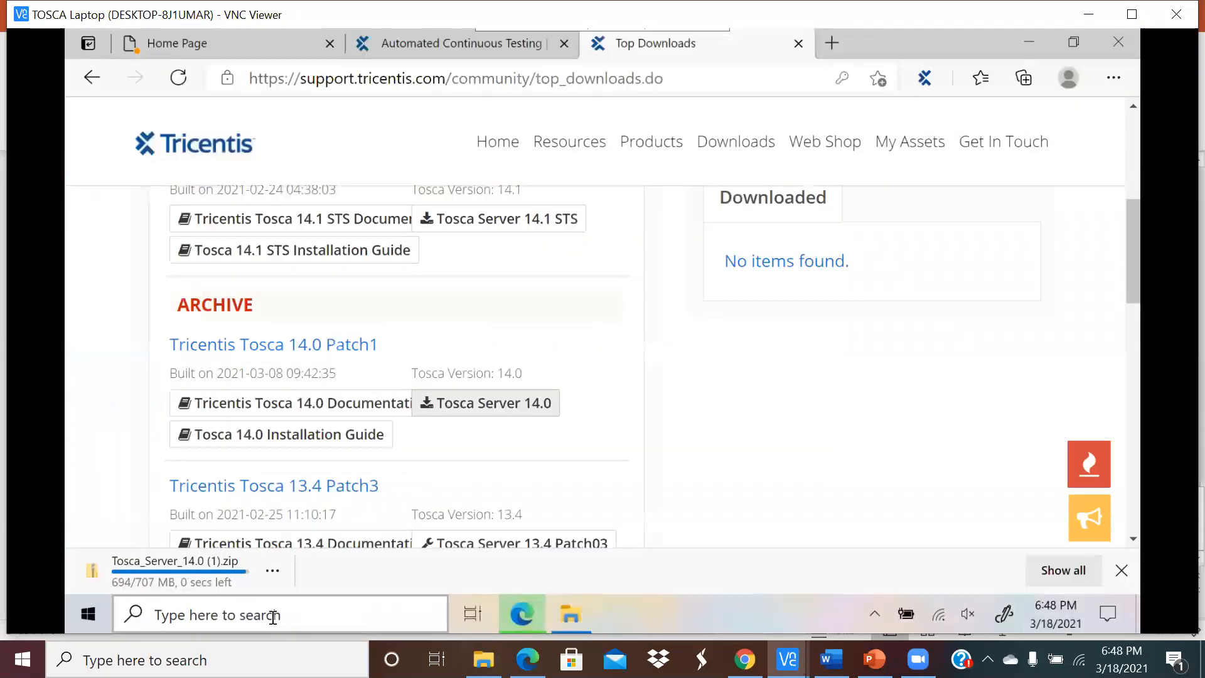
Step: Check the running download's options and view the full Tosca_Projects folder path
click(272, 572)
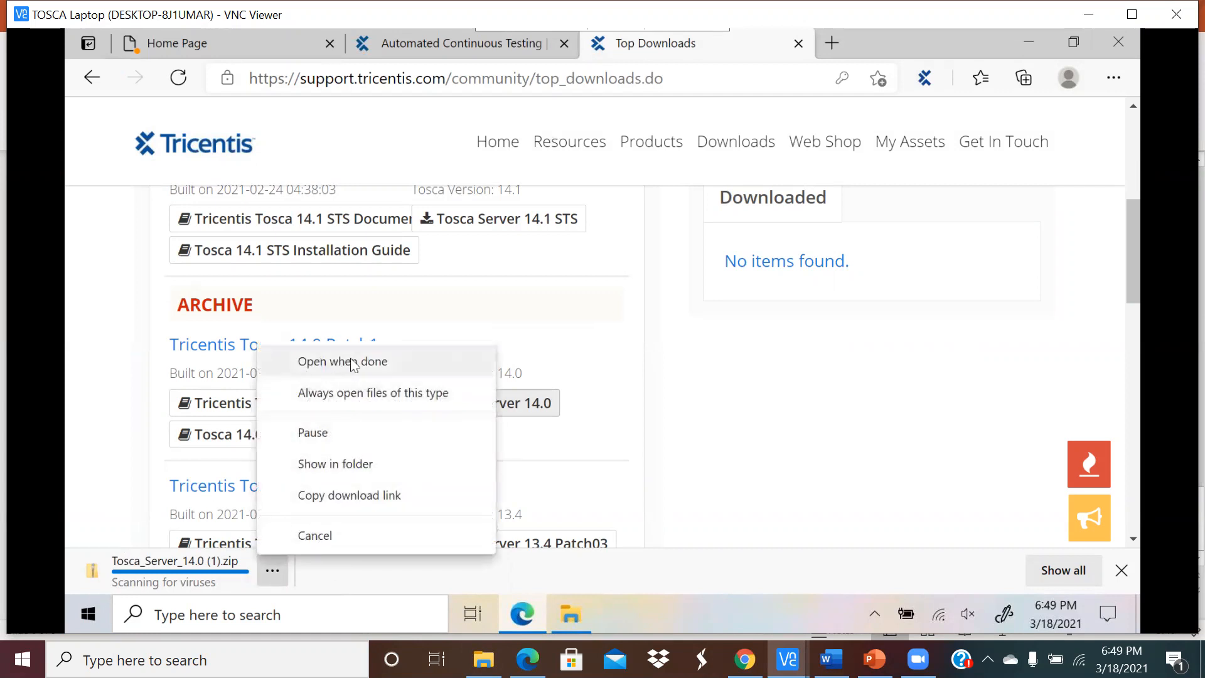
click(571, 614)
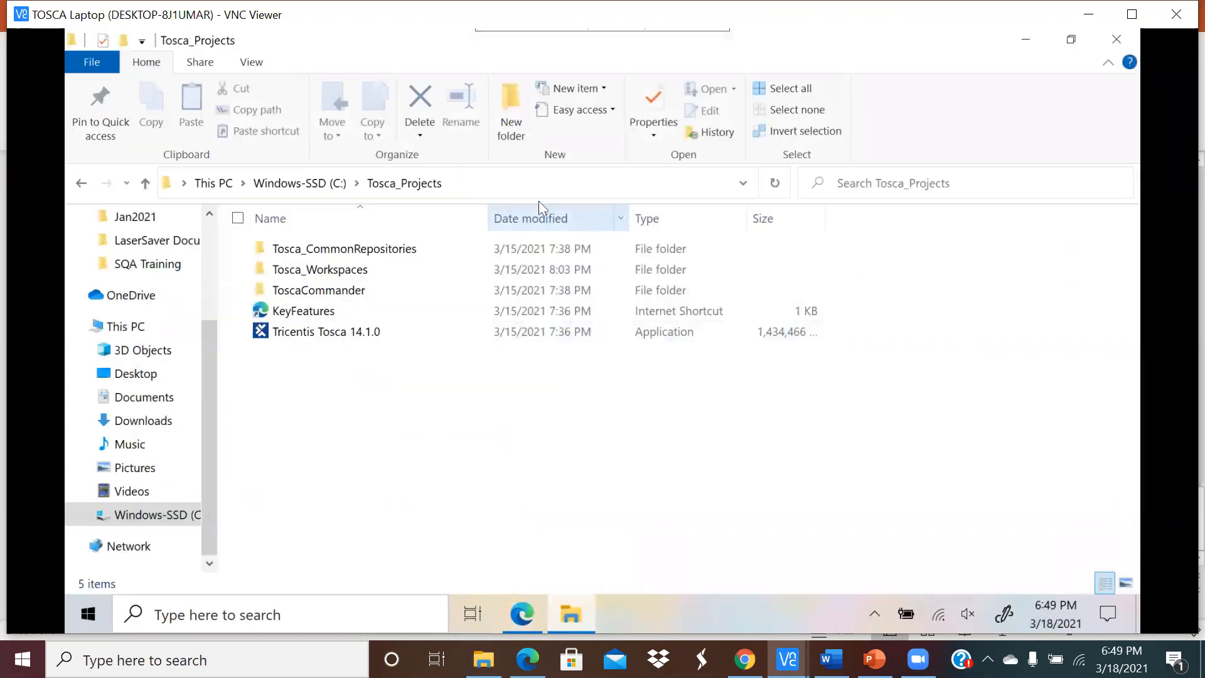
click(477, 184)
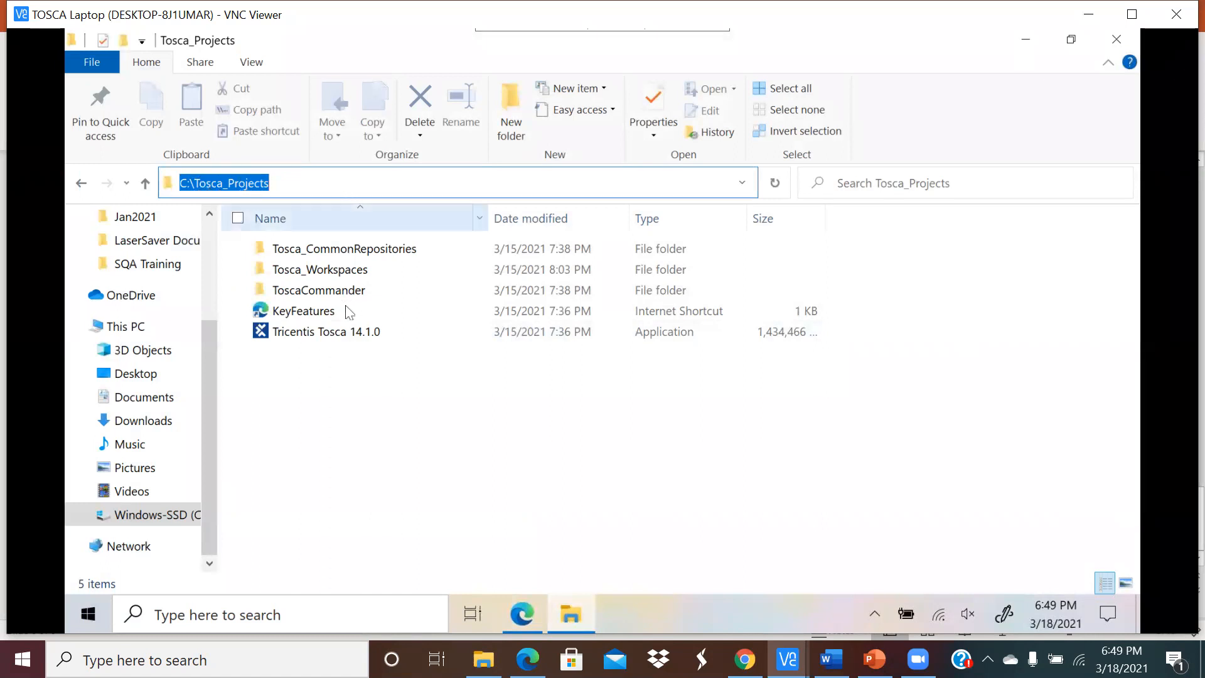
click(372, 392)
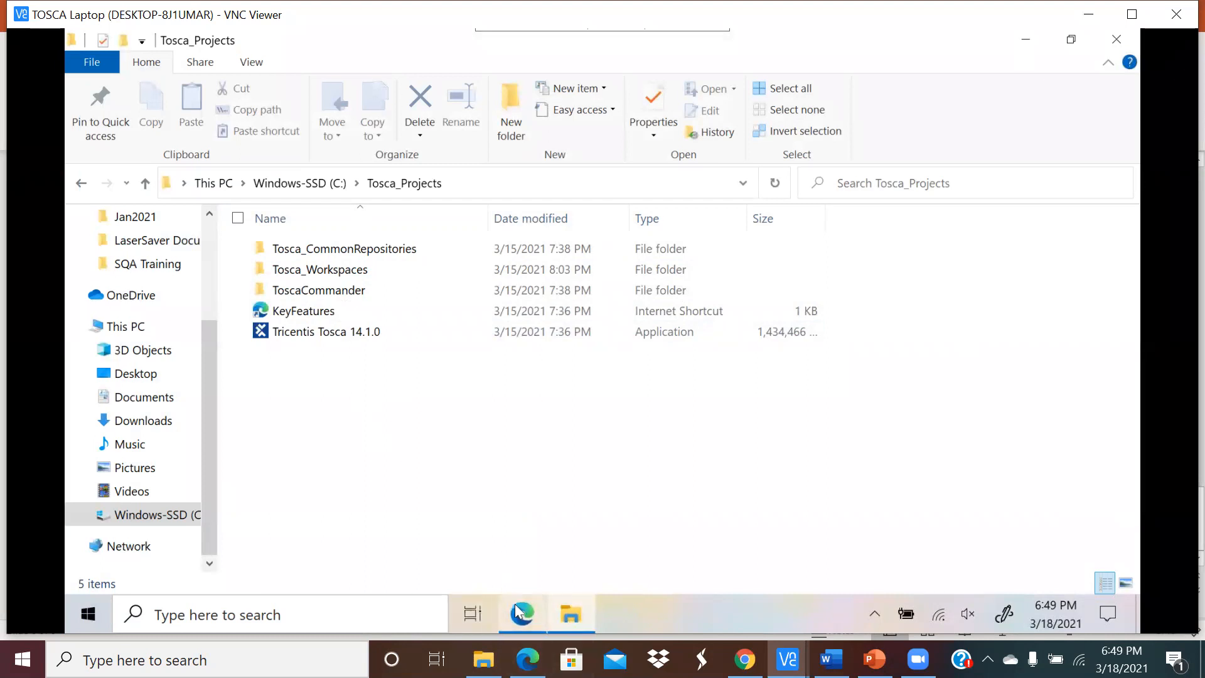
Step: Check the finished download on Top Downloads, then return to the Tosca_Projects folder
mouse_move(522, 612)
click(552, 552)
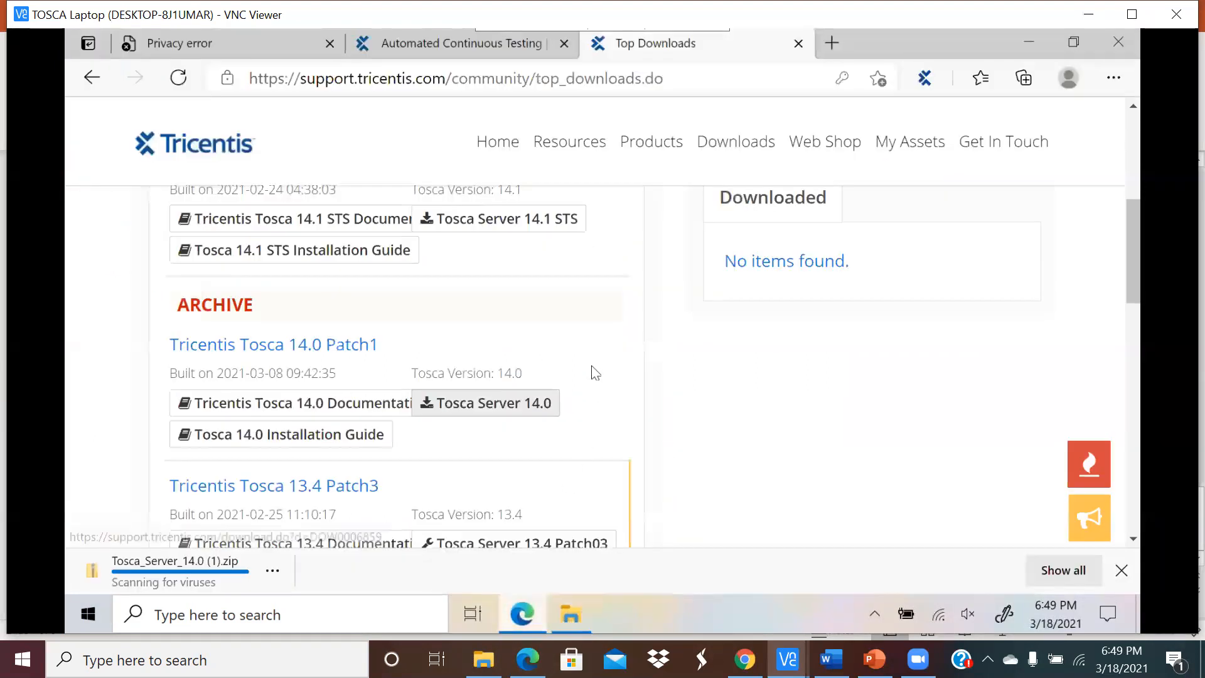
scroll(780, 417, up, 4)
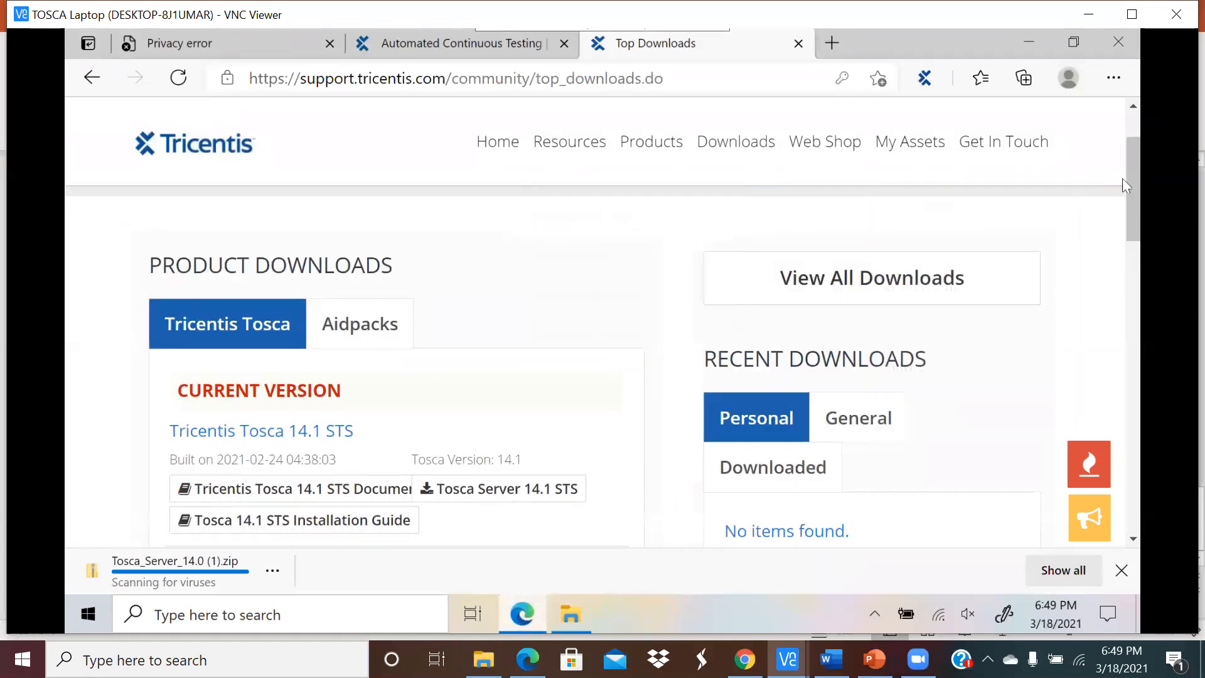
scroll(1133, 205, up, 2)
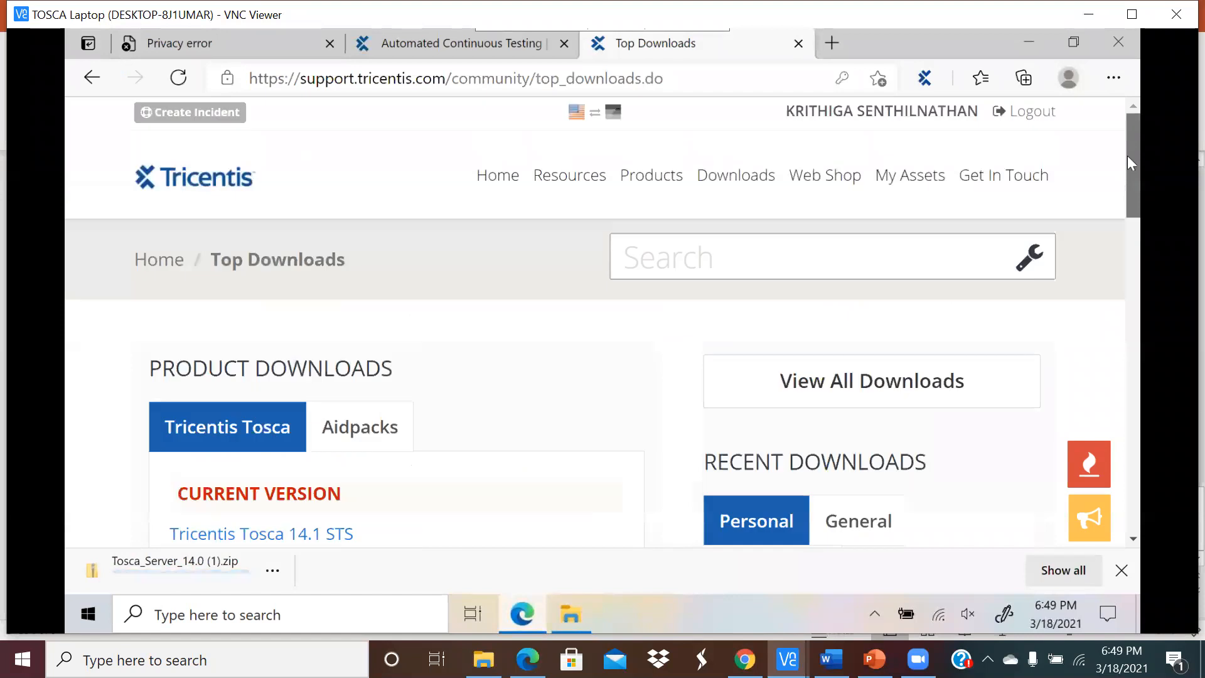
mouse_move(801, 202)
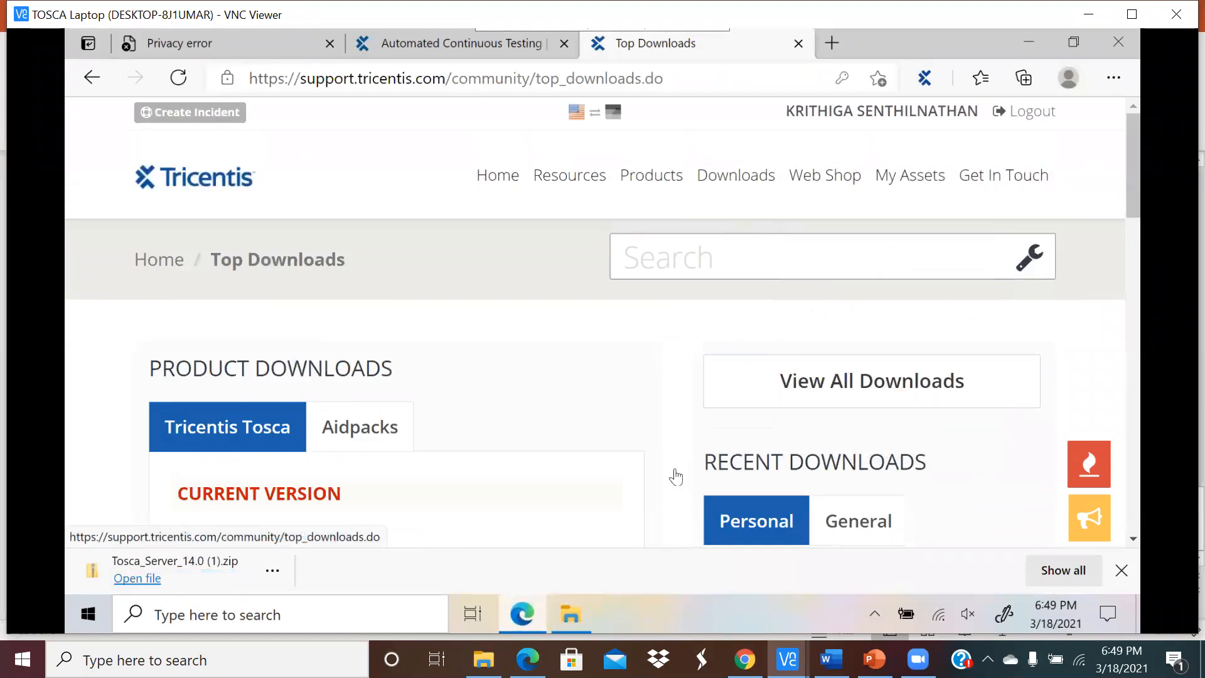
click(567, 618)
click(532, 616)
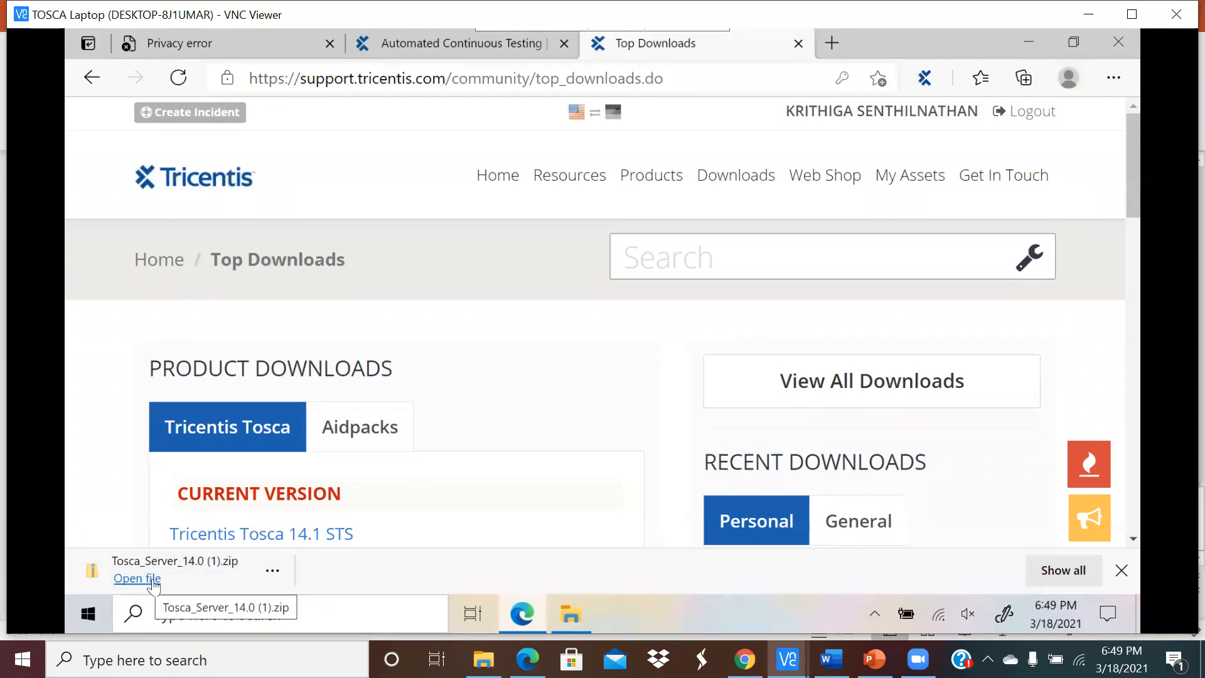
click(586, 615)
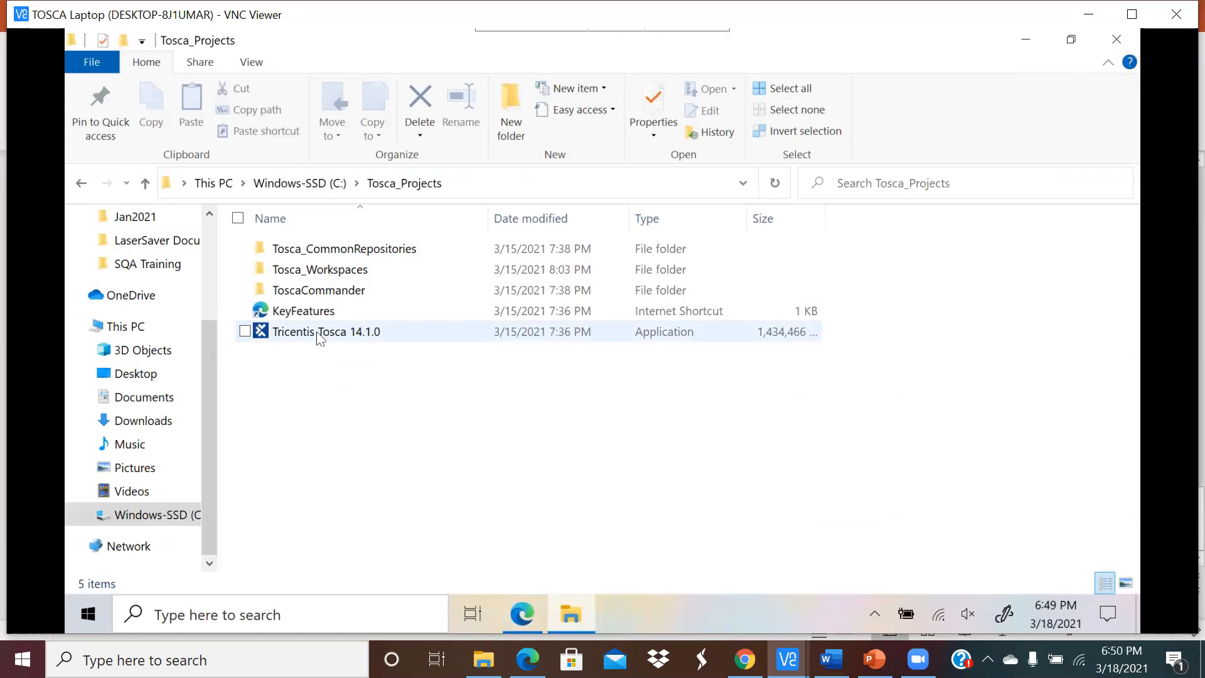
Step: Run the Tricentis Tosca 14.1.0 installer, find 14.1.0.584 already installed, and cancel setup
double_click(317, 336)
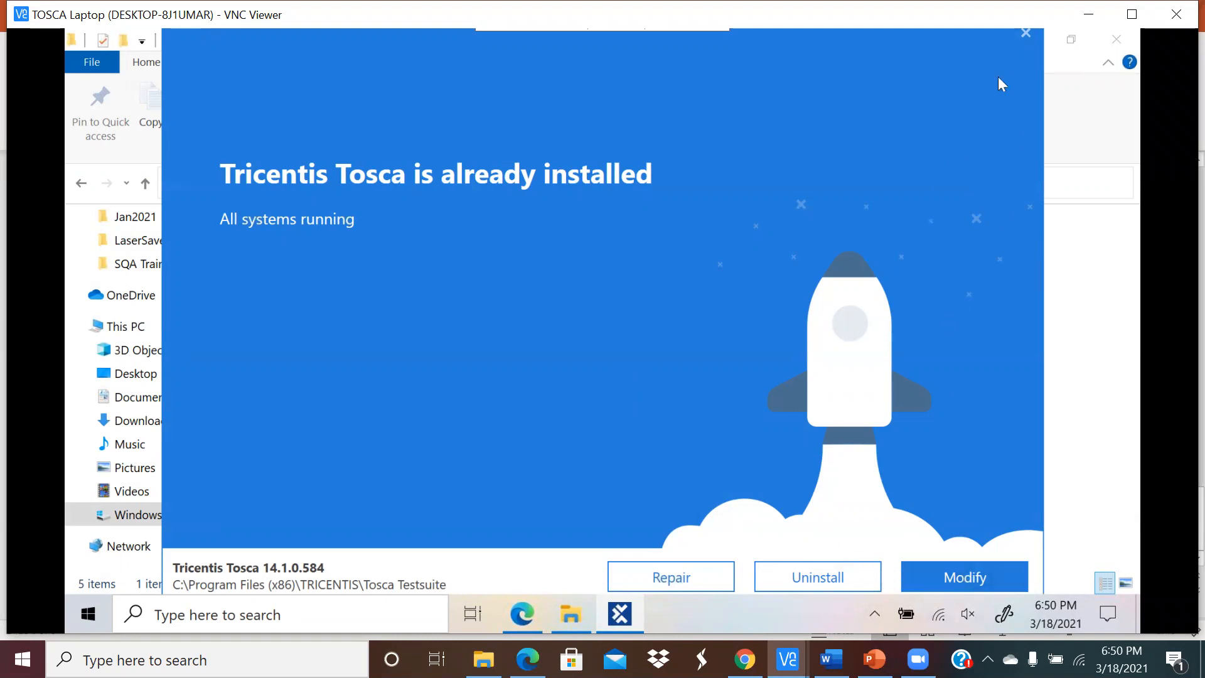
click(1029, 36)
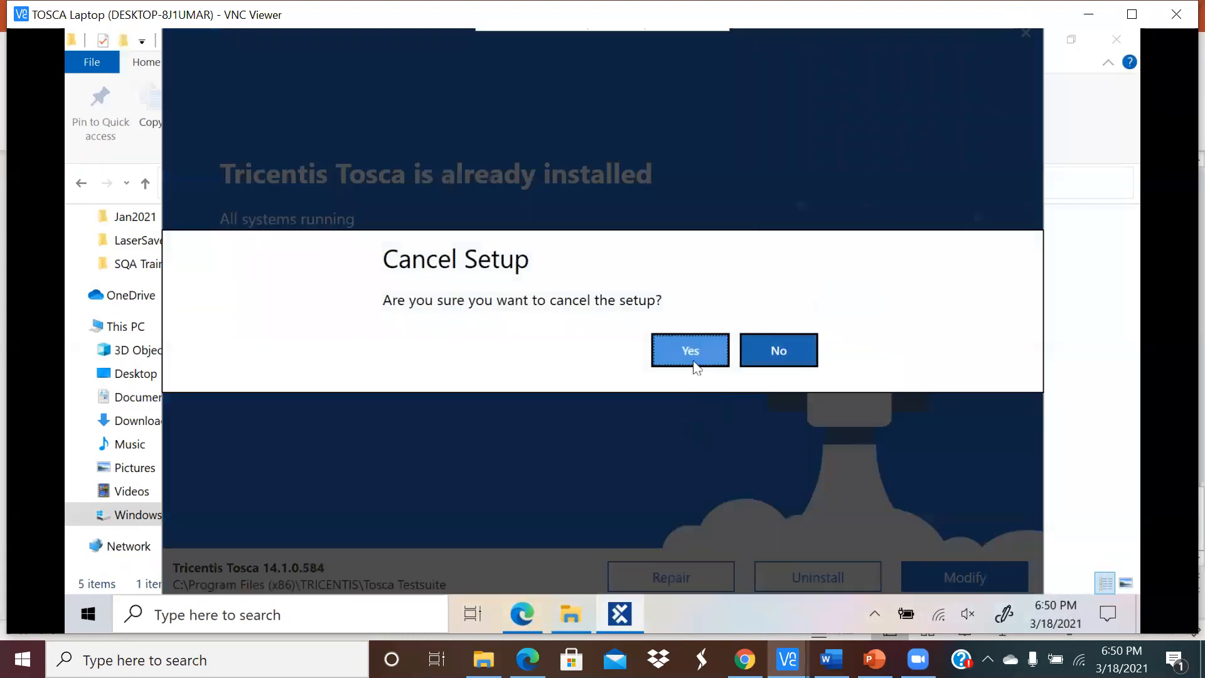
click(713, 344)
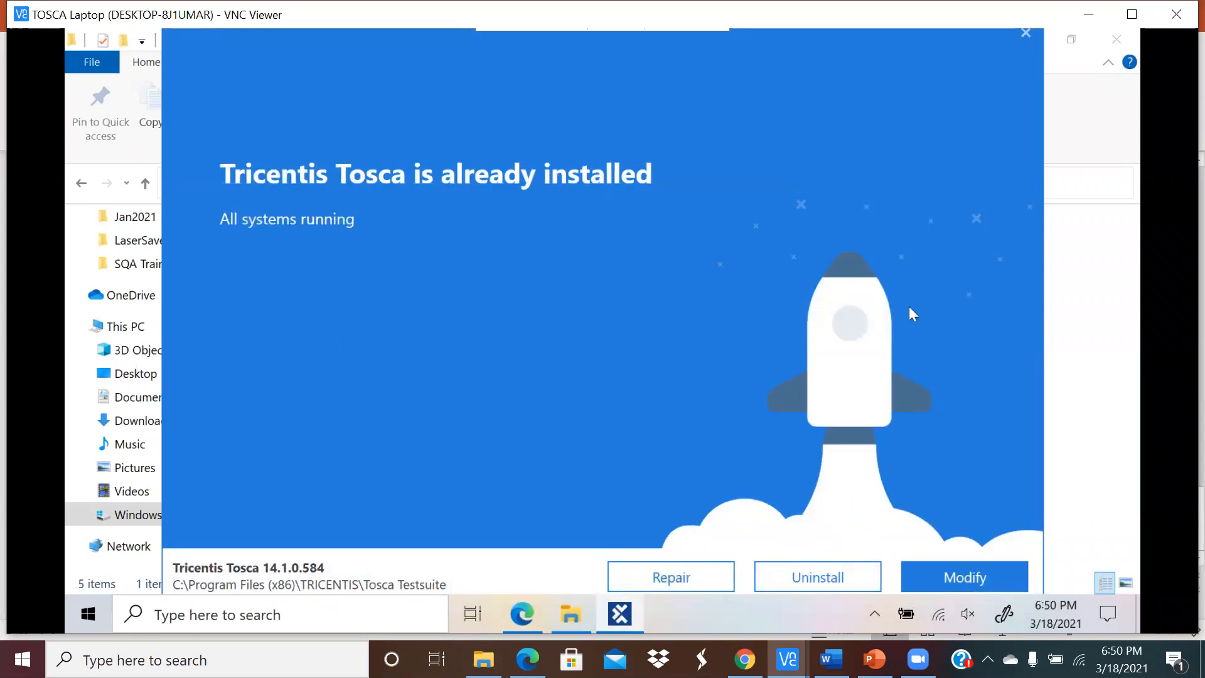
click(1027, 34)
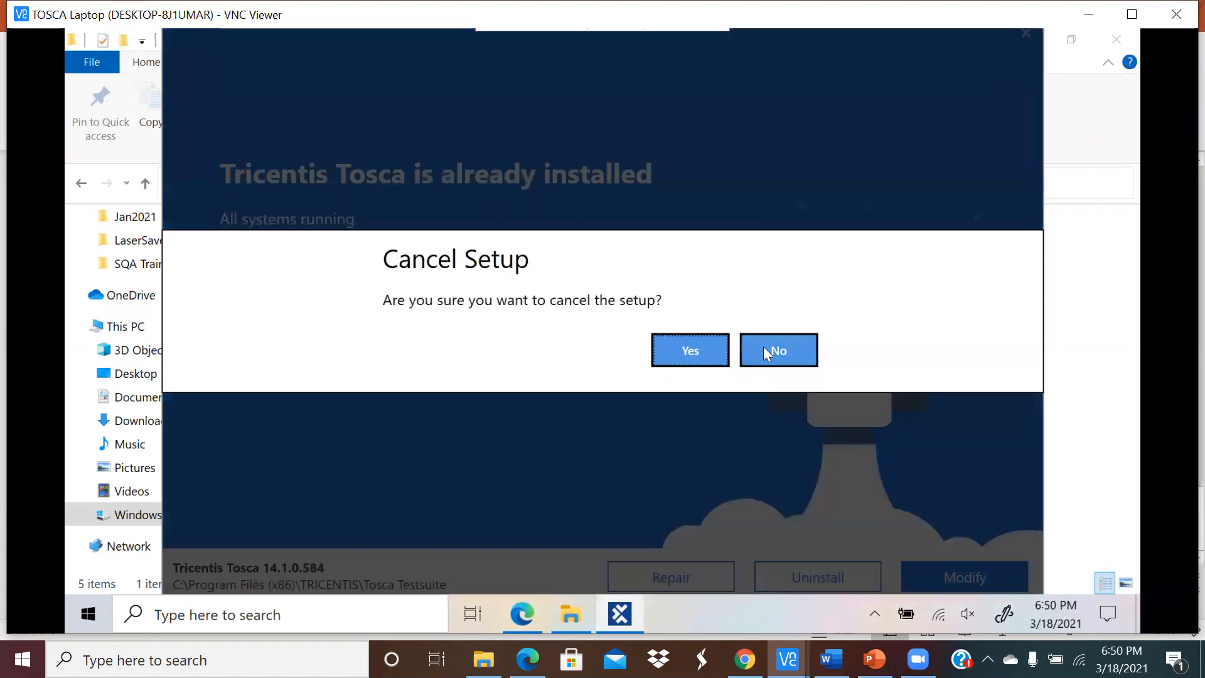
click(765, 350)
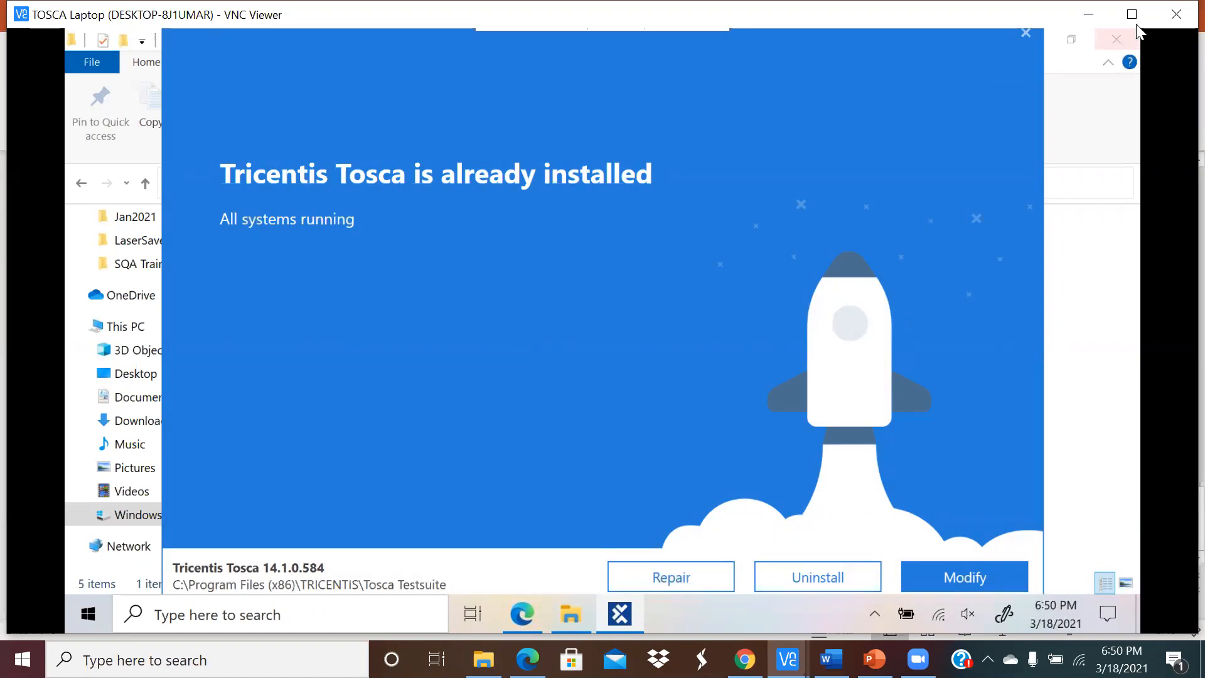
click(1027, 35)
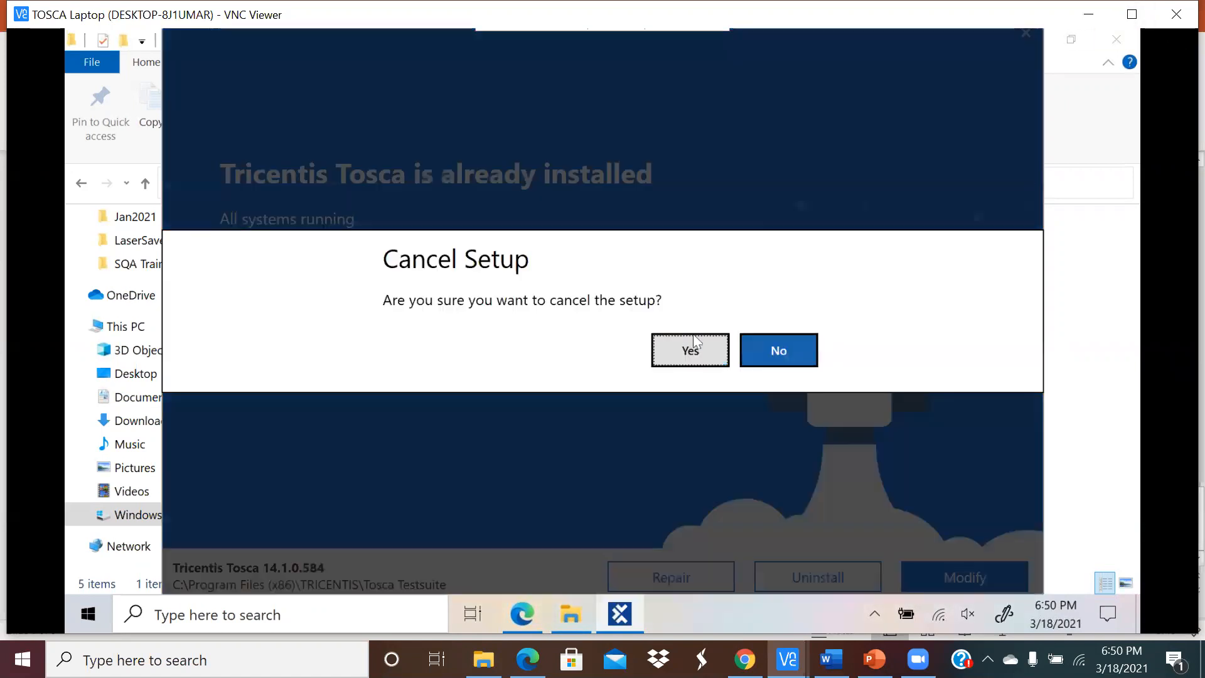
click(690, 352)
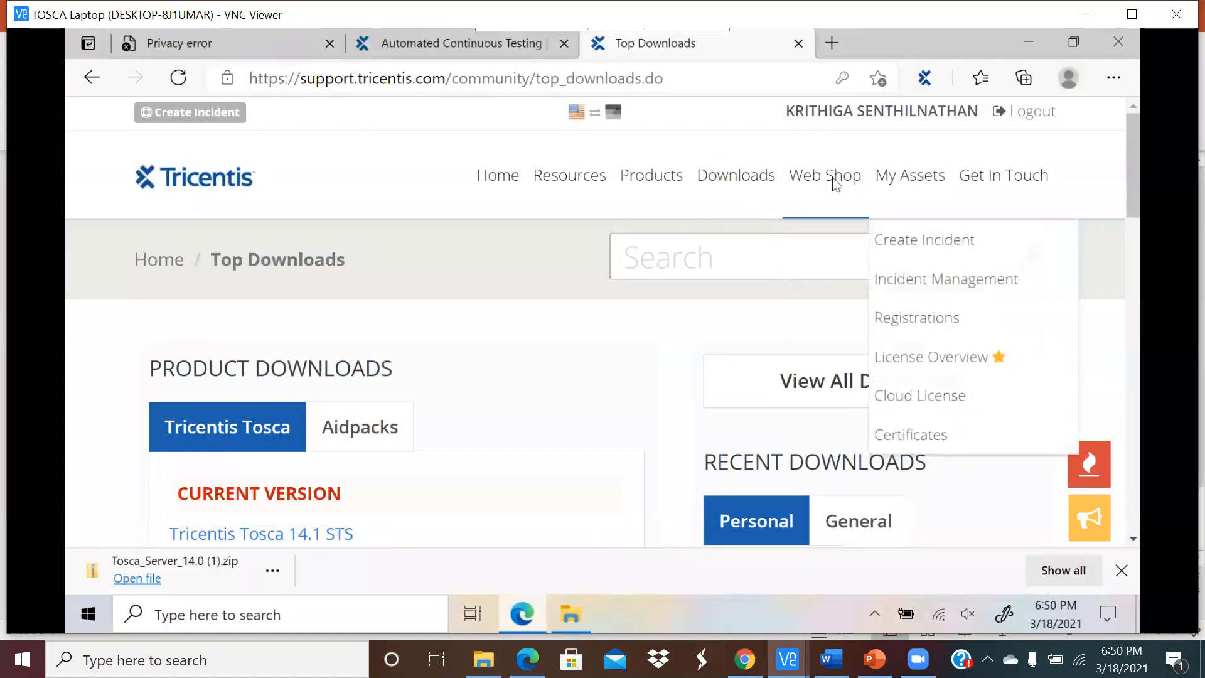
Step: Search the support portal for 'request for trial license'
mouse_move(833, 182)
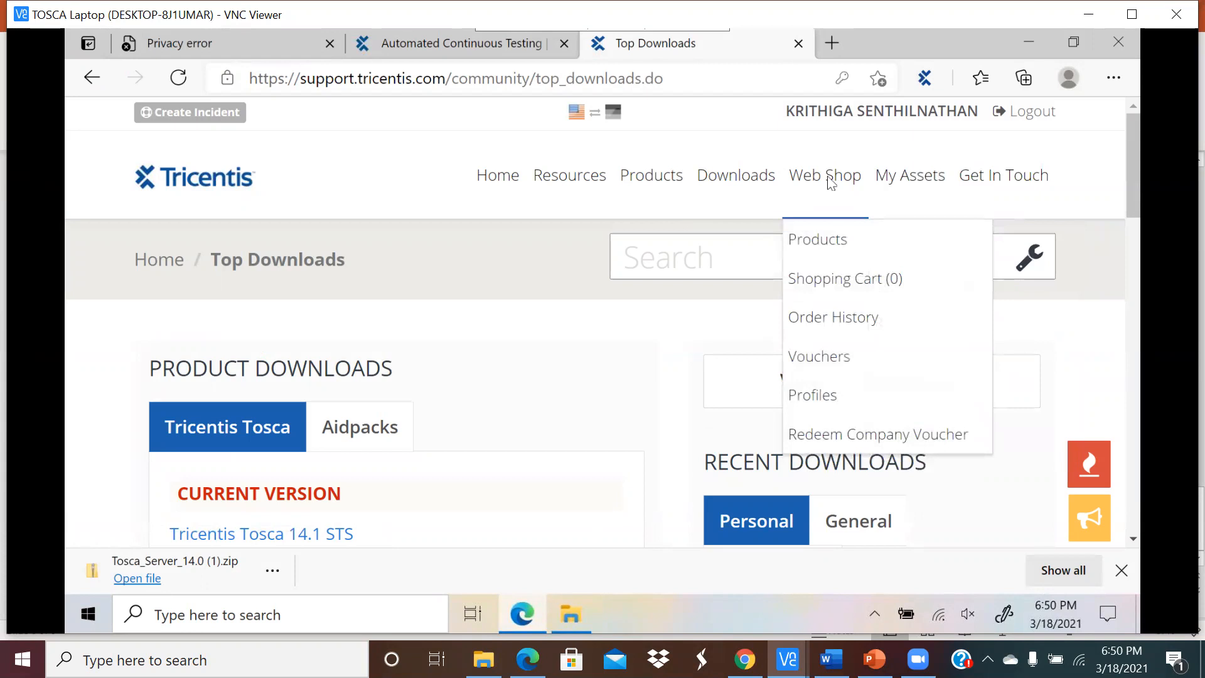
click(724, 251)
text(reque)
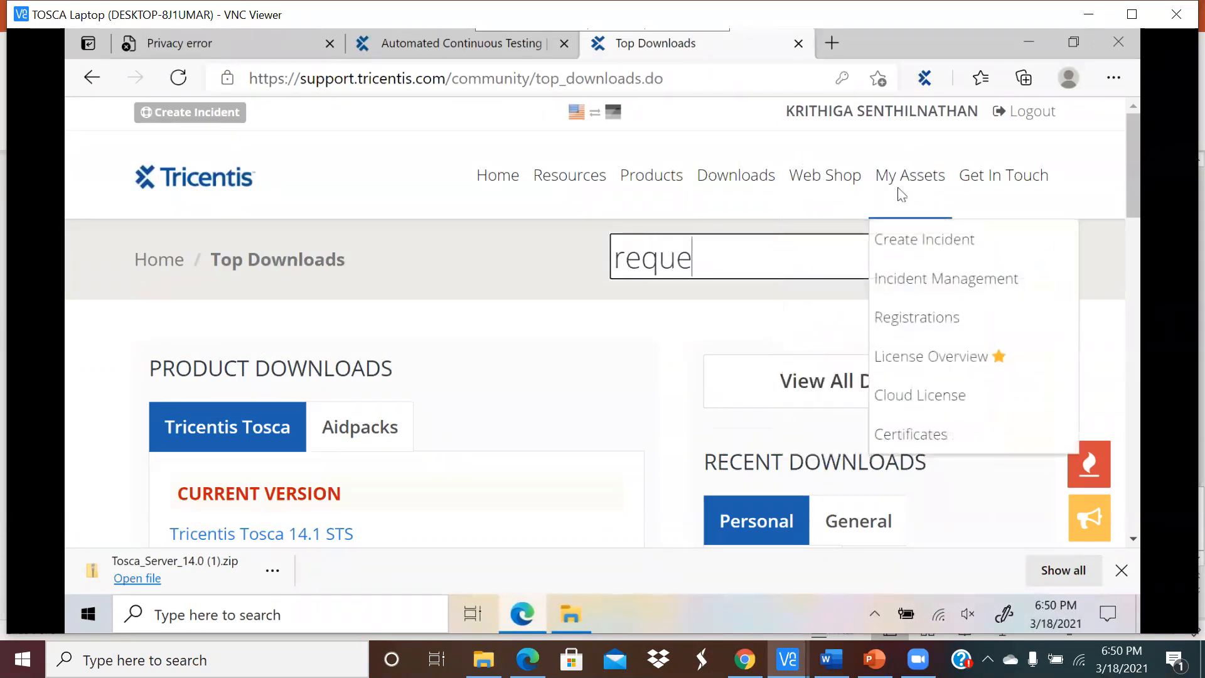
text(st for trial)
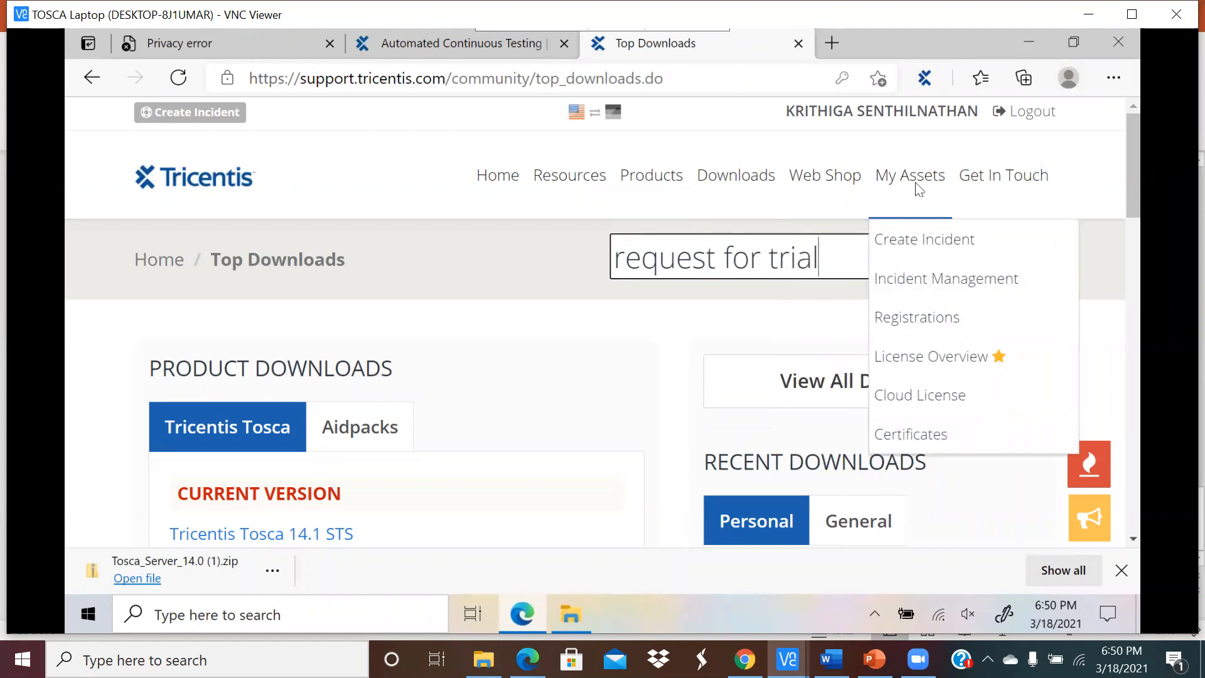
text( license)
key(Return)
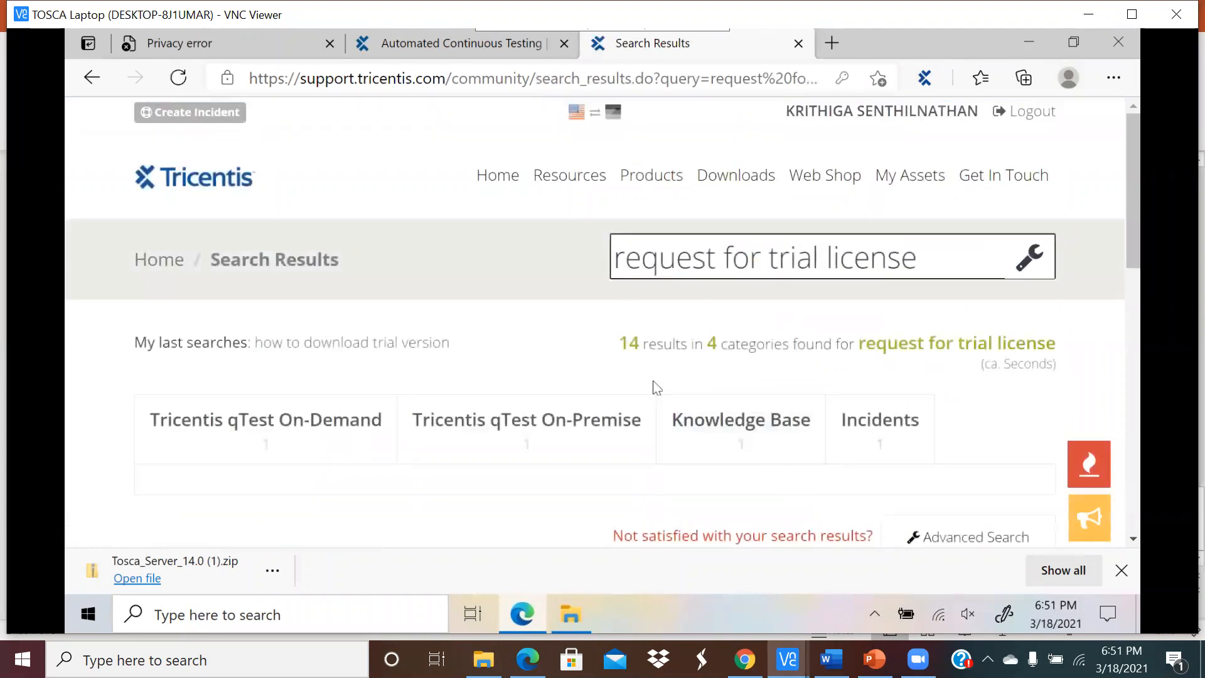
scroll(651, 385, down, 4)
scroll(615, 351, up, 4)
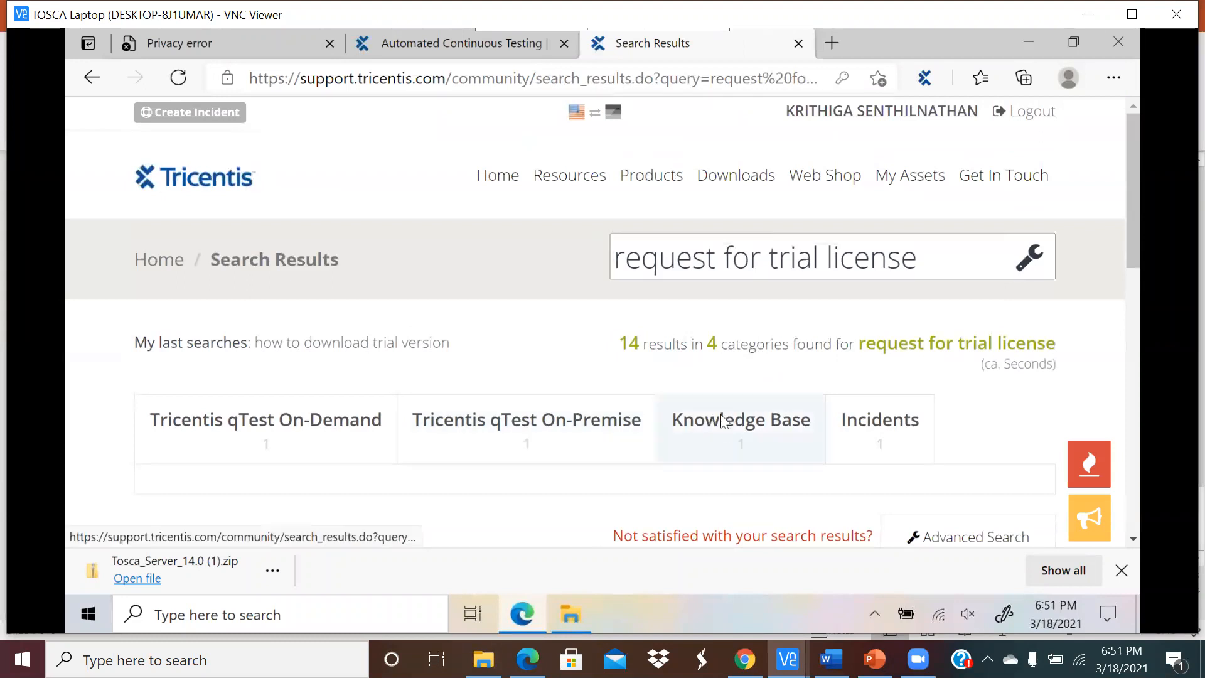
Step: Filter to Knowledge Base and follow the Tricentis School FAQ to the training license request page
click(725, 422)
scroll(446, 392, down, 3)
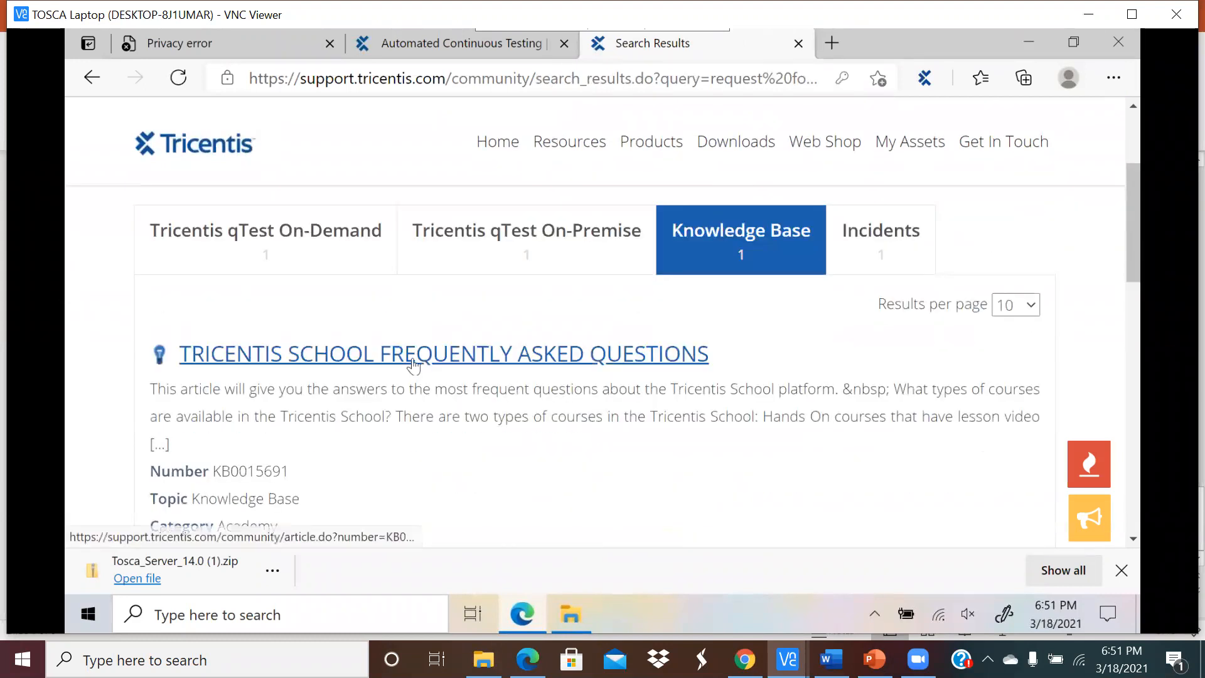
click(502, 358)
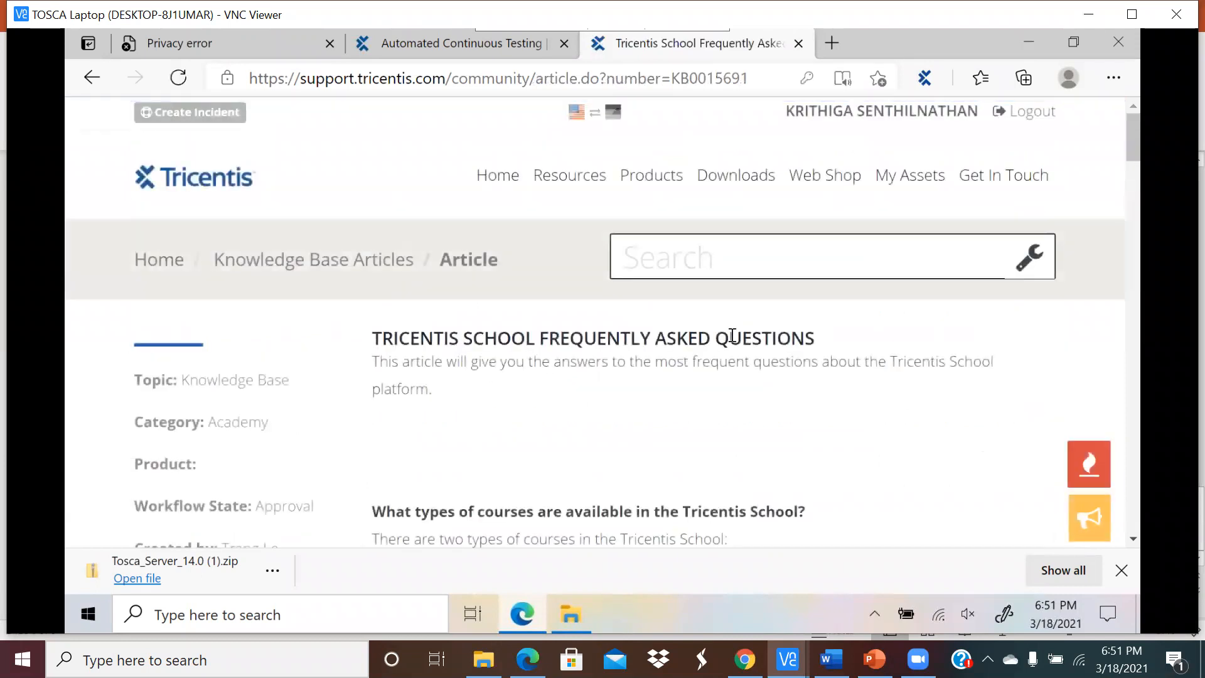
scroll(646, 374, down, 4)
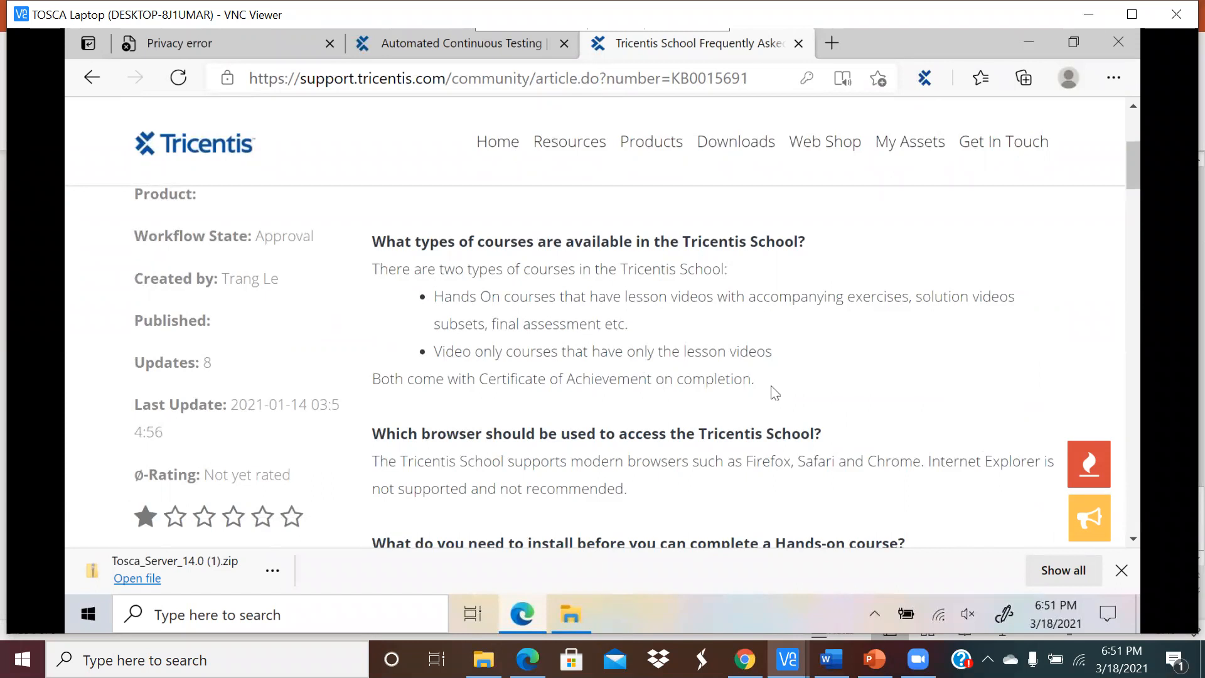
scroll(774, 392, down, 4)
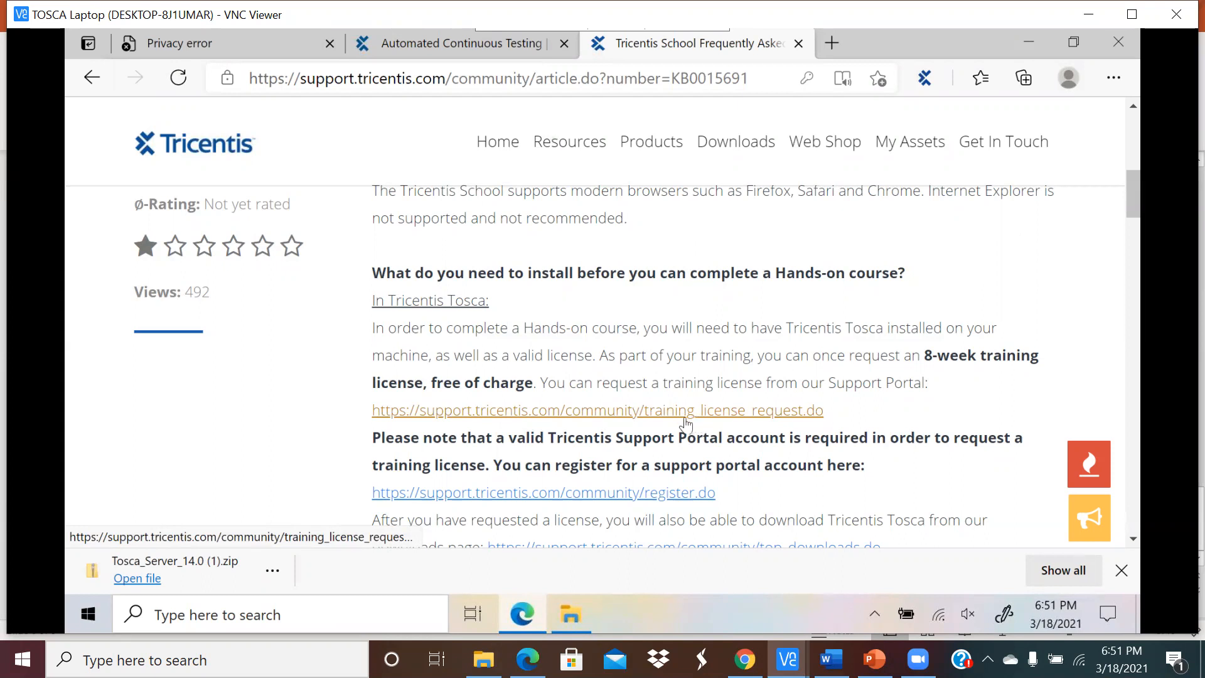
click(731, 418)
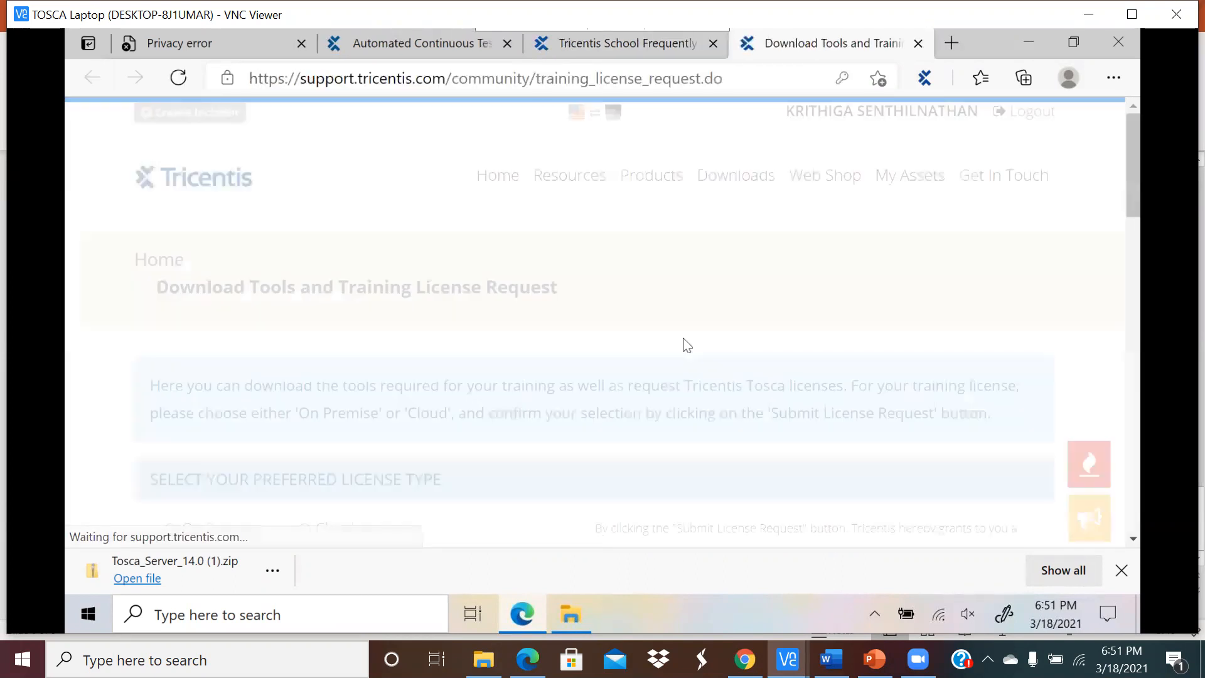
Step: Review the Download Tools and Training License Request page, then start a Windows app search
scroll(566, 389, down, 4)
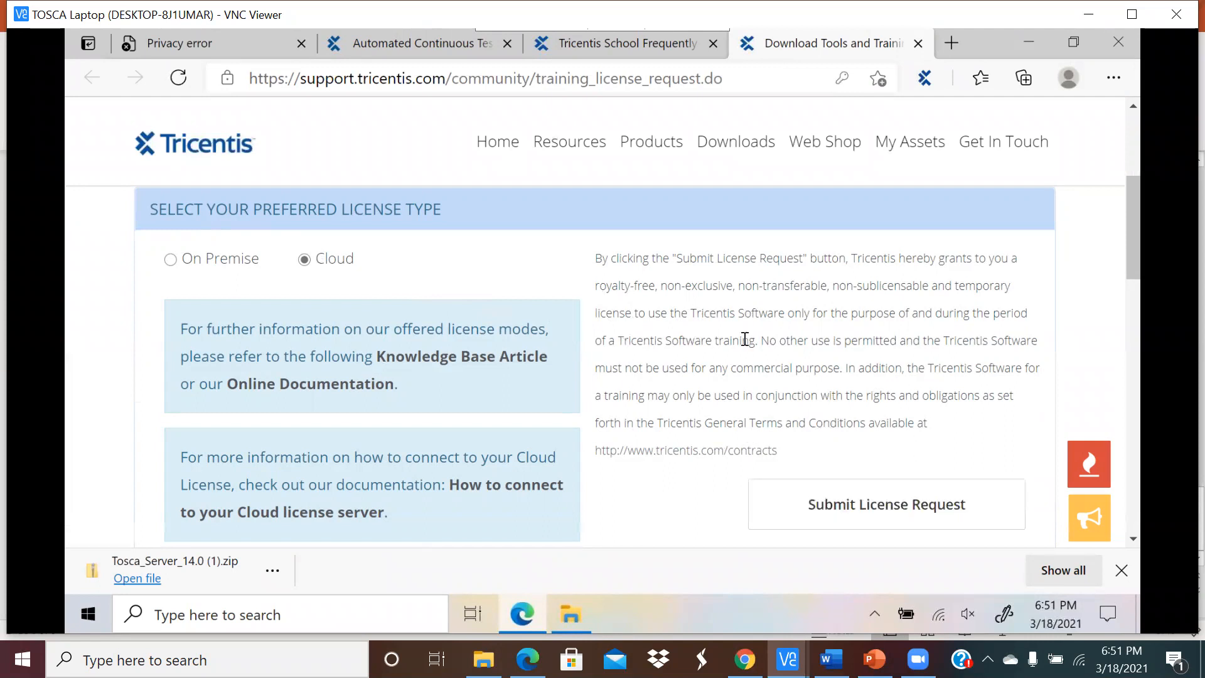
scroll(738, 354, up, 3)
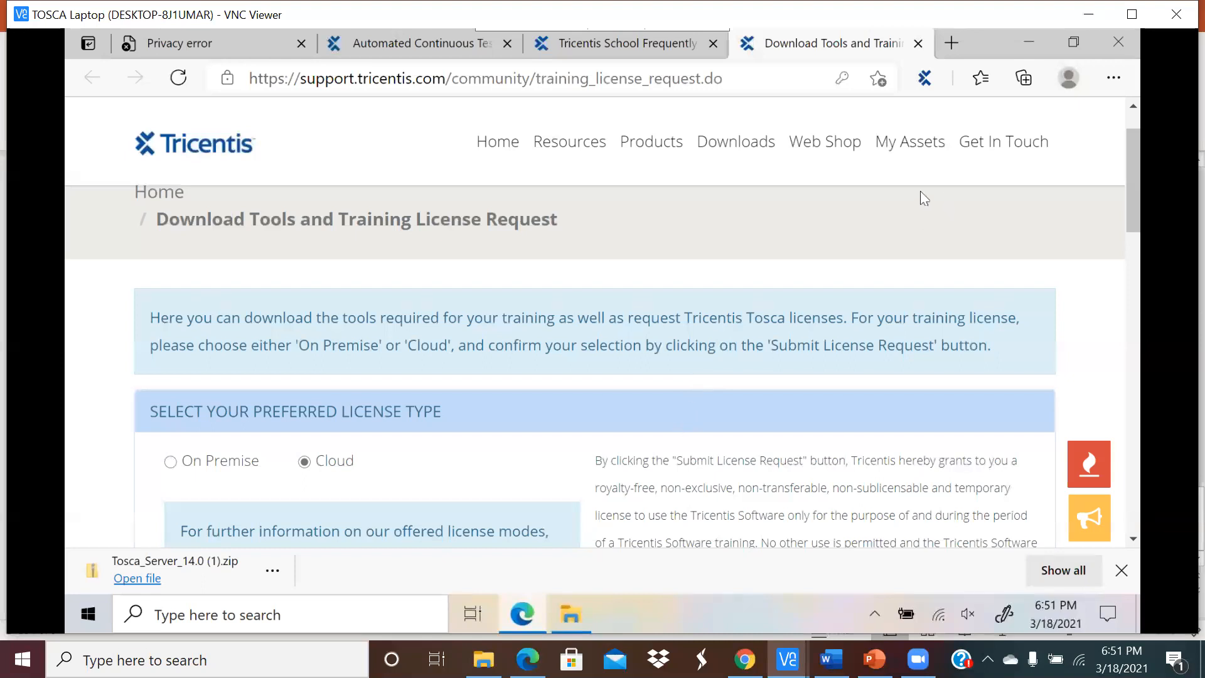
scroll(789, 241, up, 1)
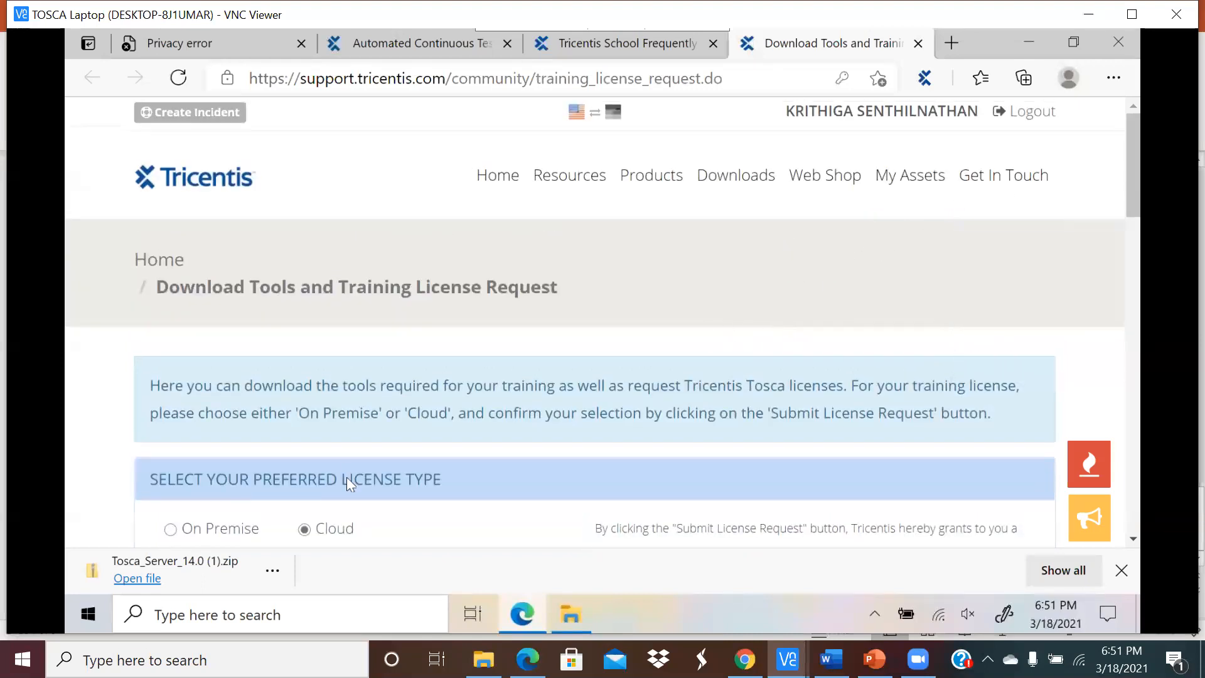
click(339, 614)
Step: Launch Tosca Commander via Windows search, then return to the license request page in Edge
text(tos)
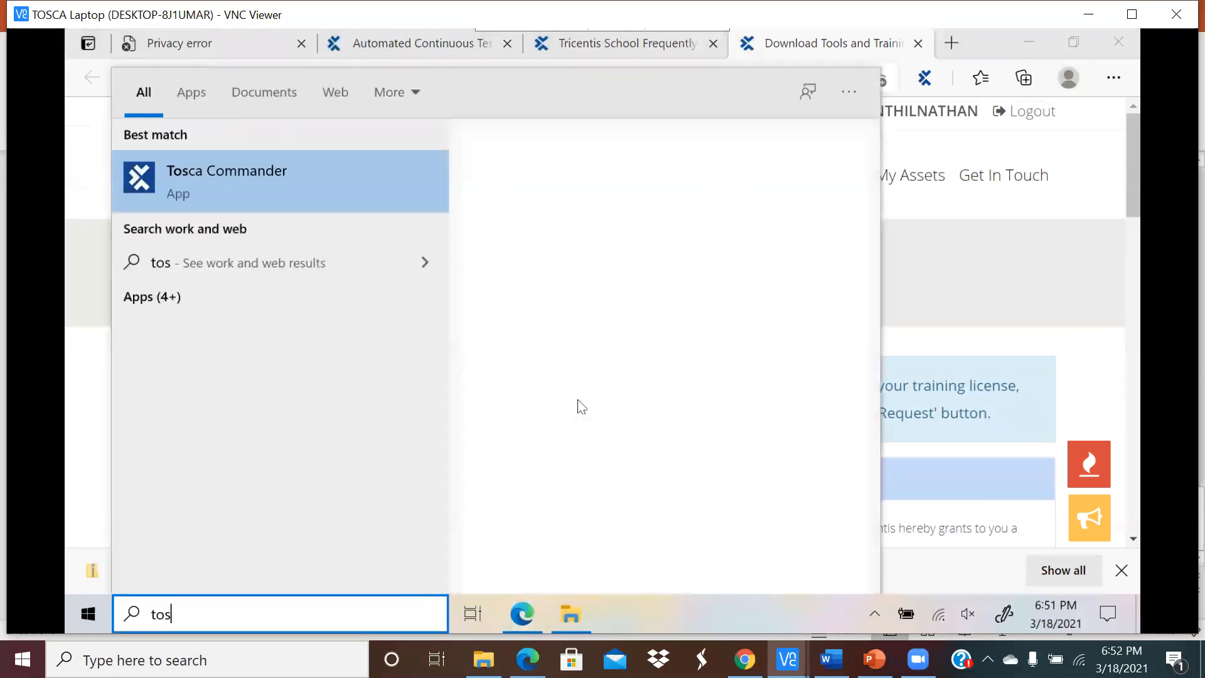
text(ca commander)
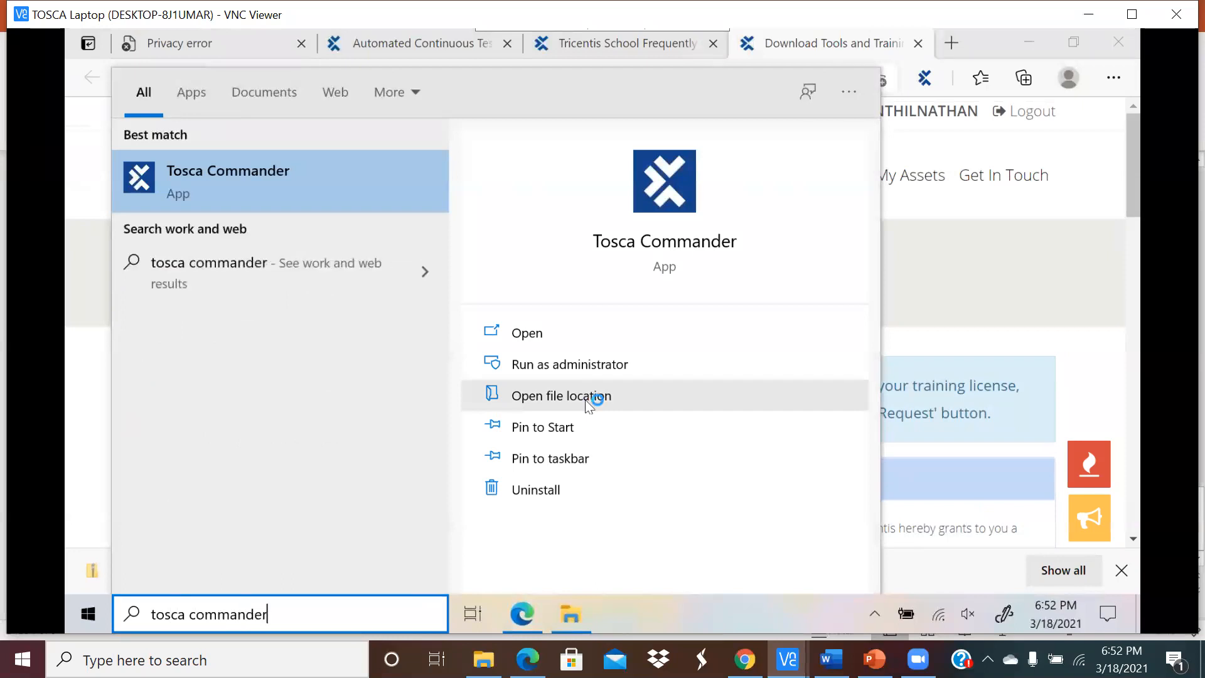
key(Return)
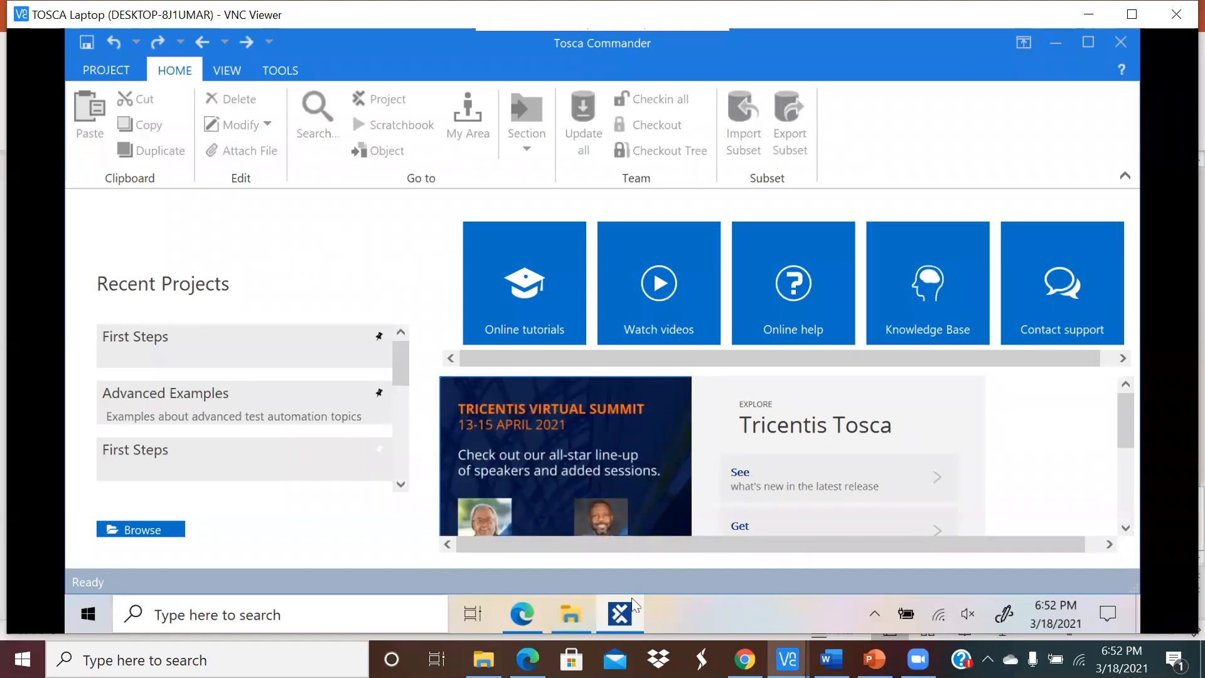
mouse_move(626, 618)
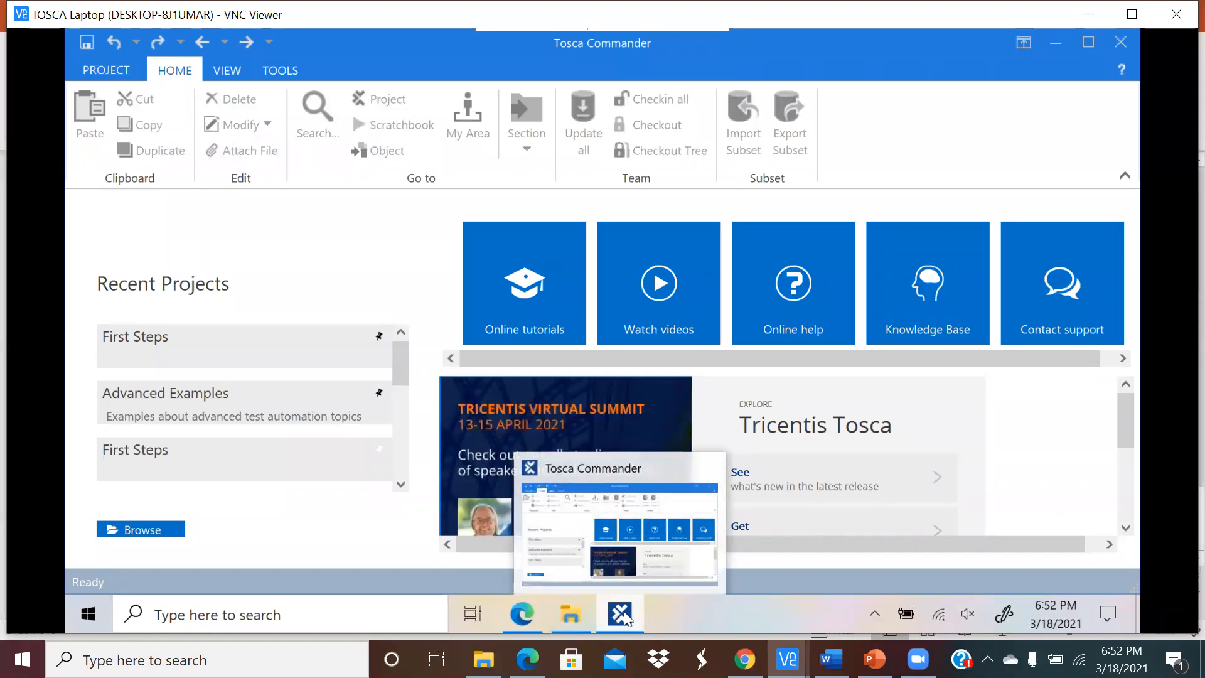
click(534, 610)
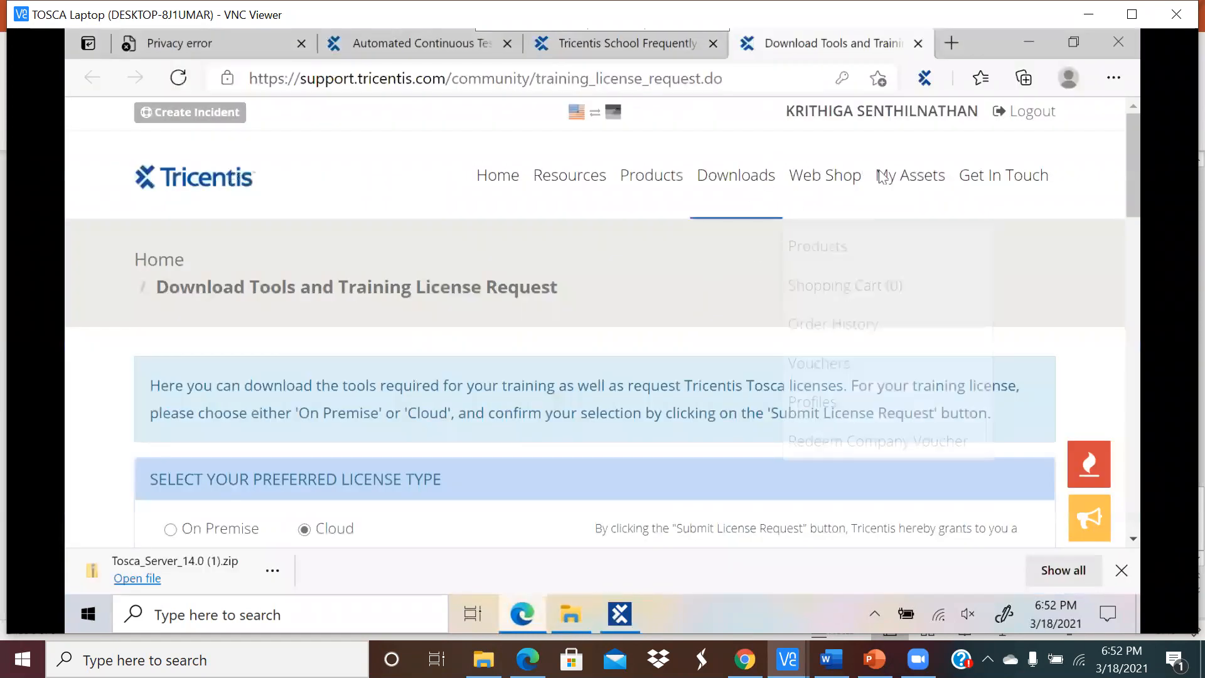
Step: Open the License Overview page from the My Assets menu
mouse_move(886, 176)
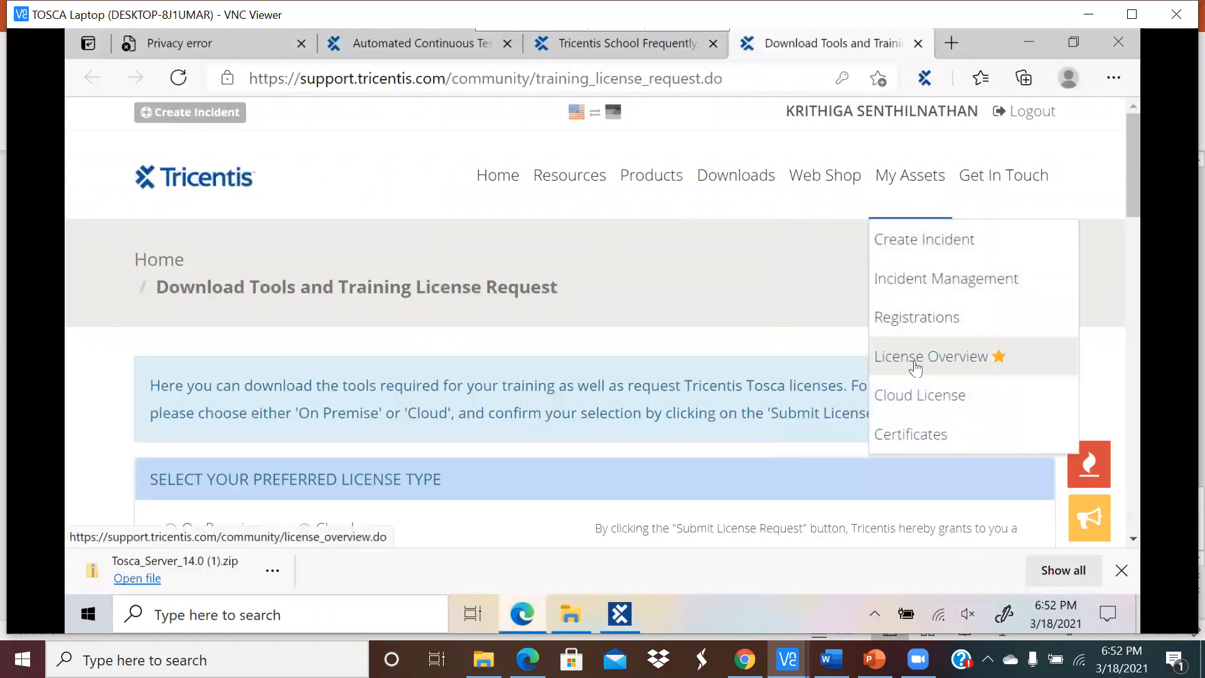
click(913, 360)
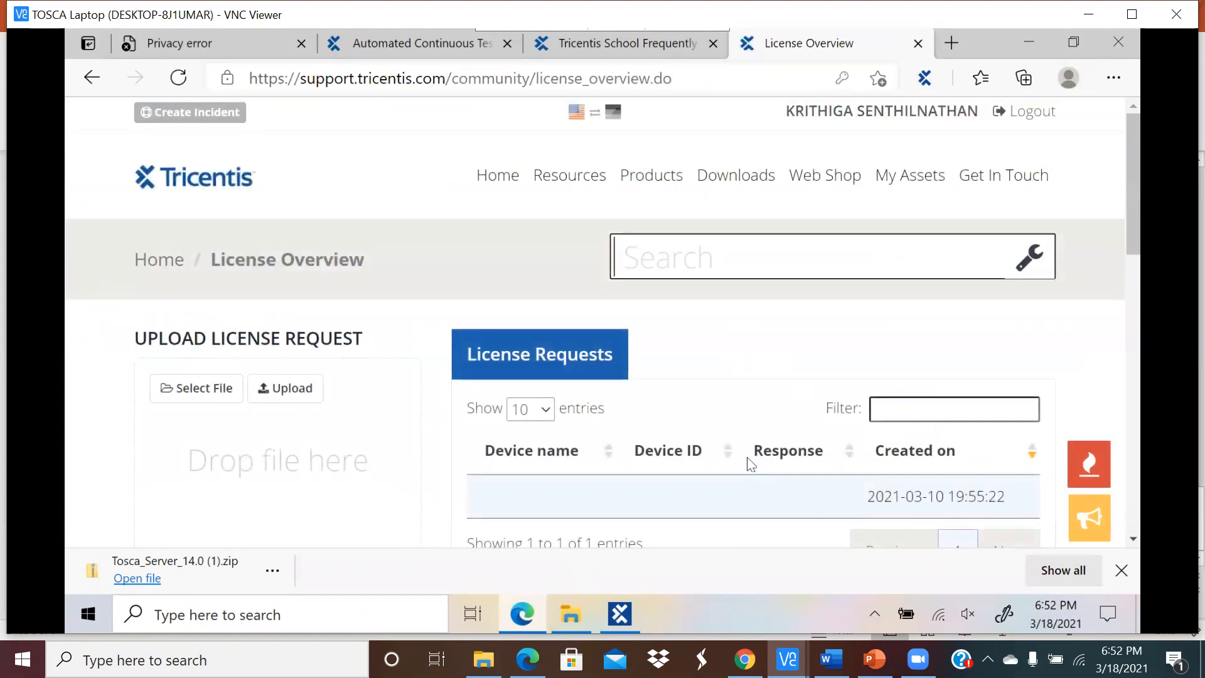
scroll(751, 464, down, 3)
scroll(738, 328, up, 2)
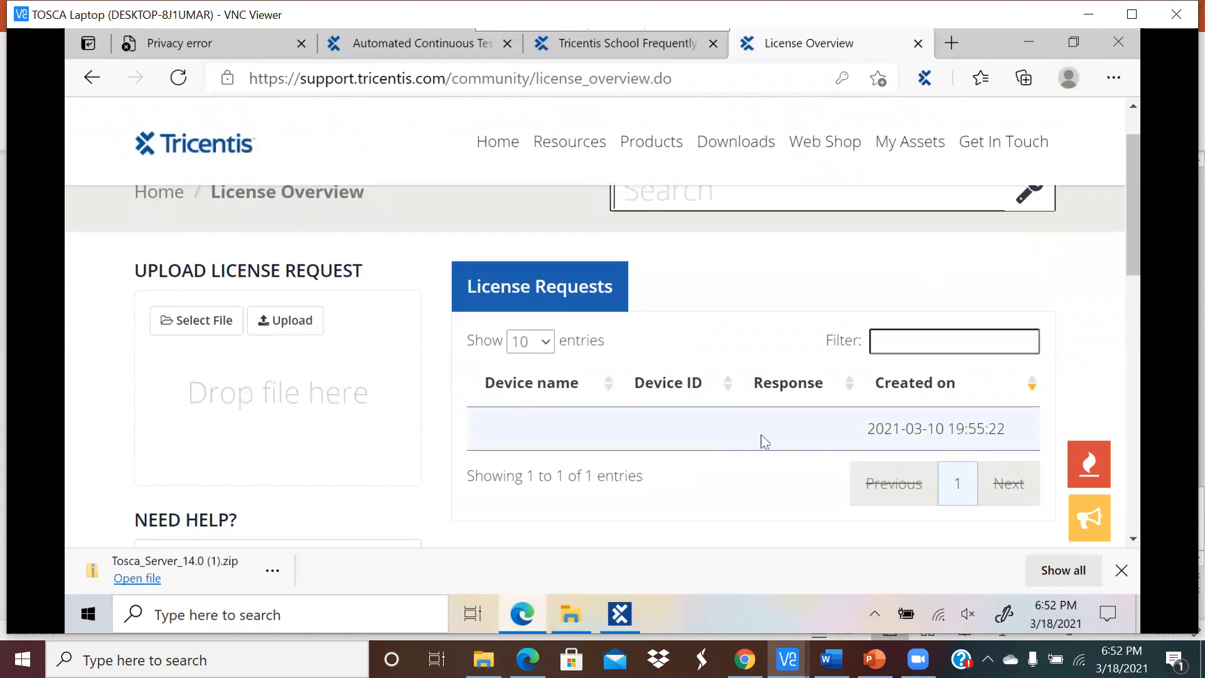
scroll(736, 417, up, 1)
Step: Open the Cloud License page, then bring Tosca Commander to the front
mouse_move(915, 191)
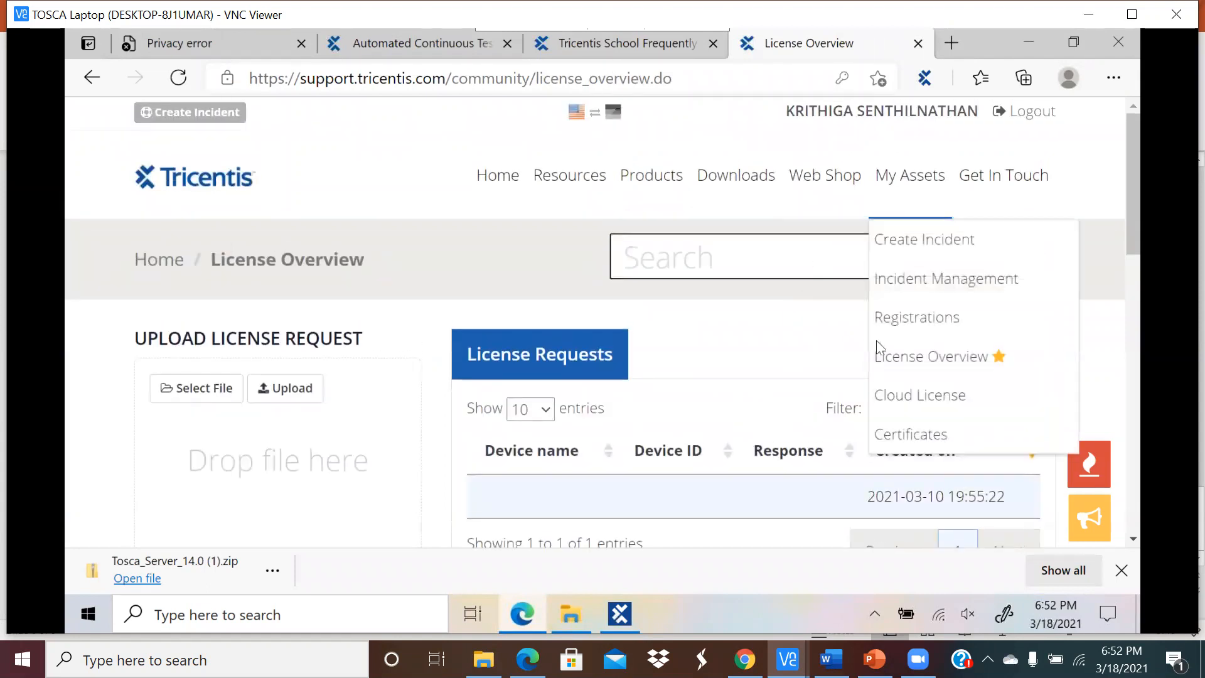
click(889, 394)
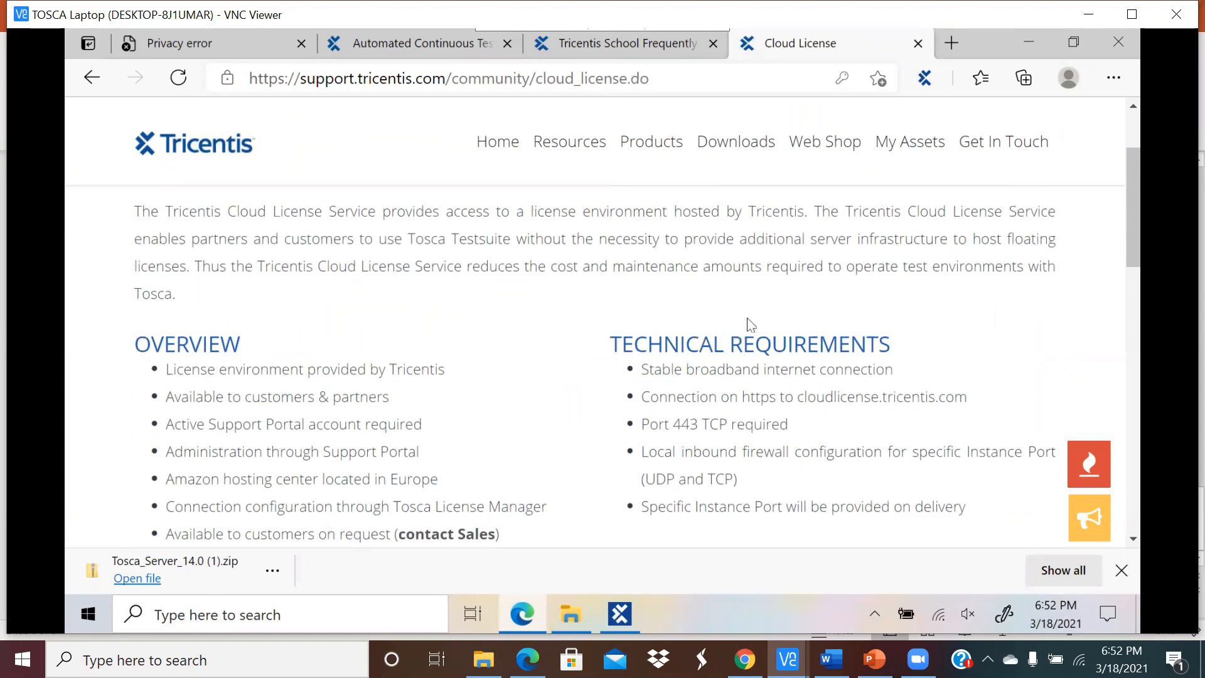
scroll(748, 323, up, 3)
click(617, 610)
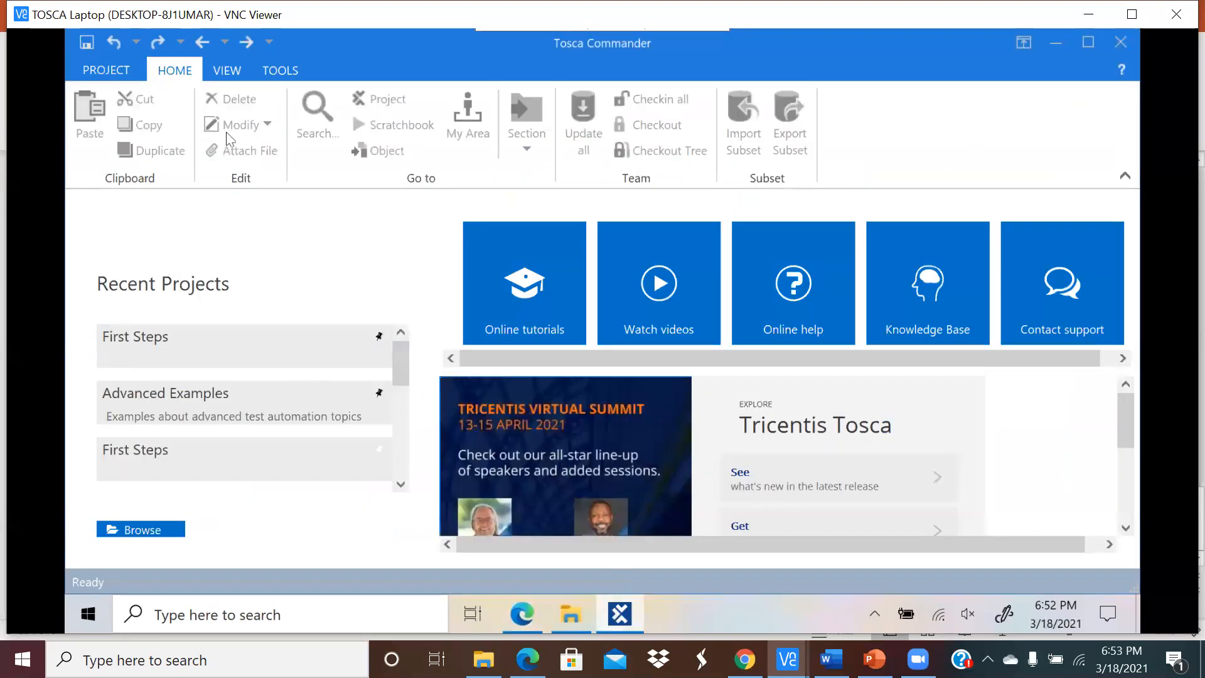
click(115, 74)
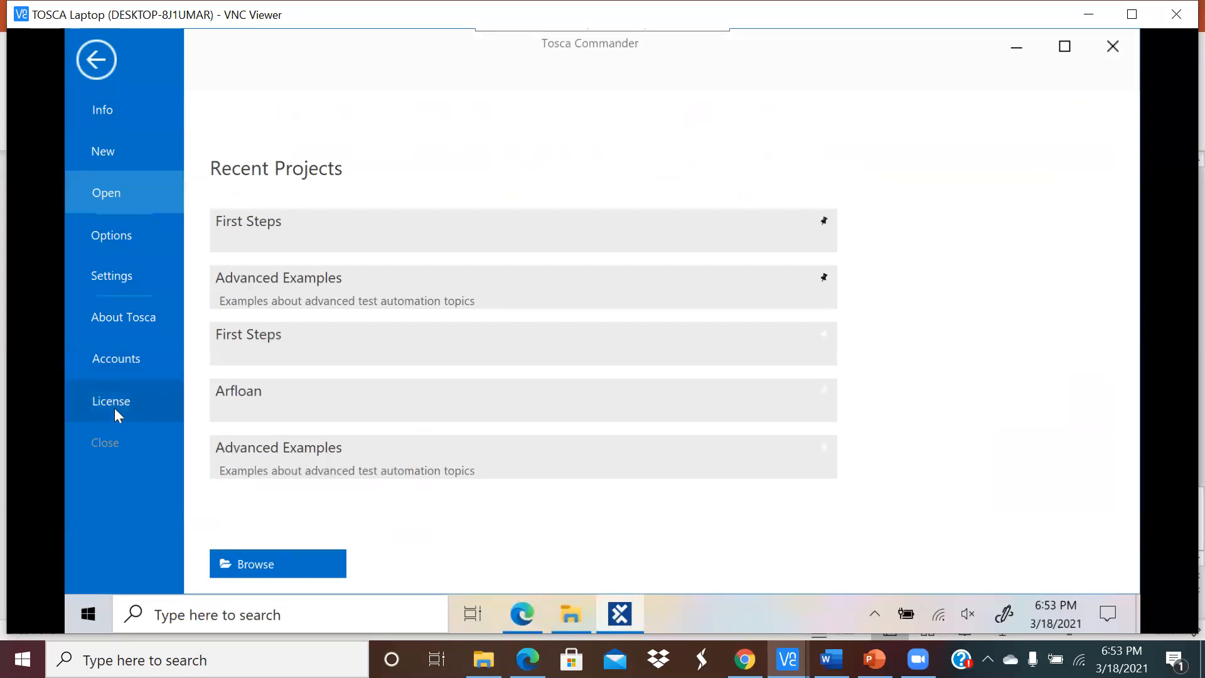
click(134, 404)
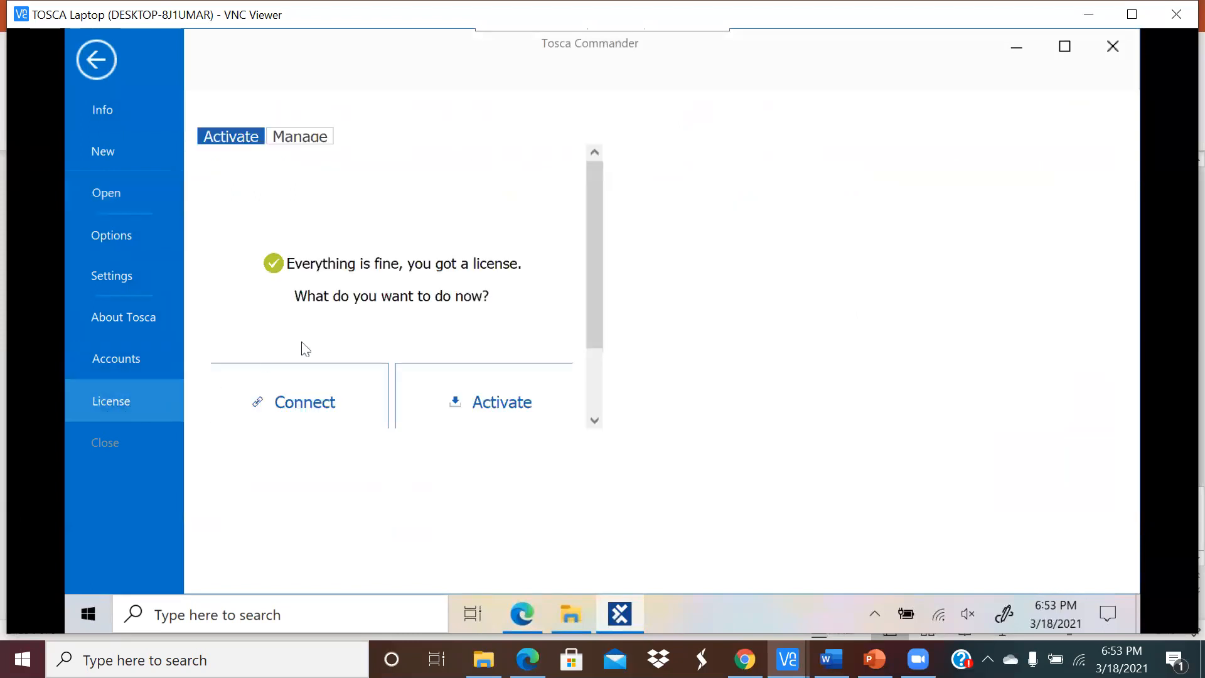
drag(598, 273, 593, 333)
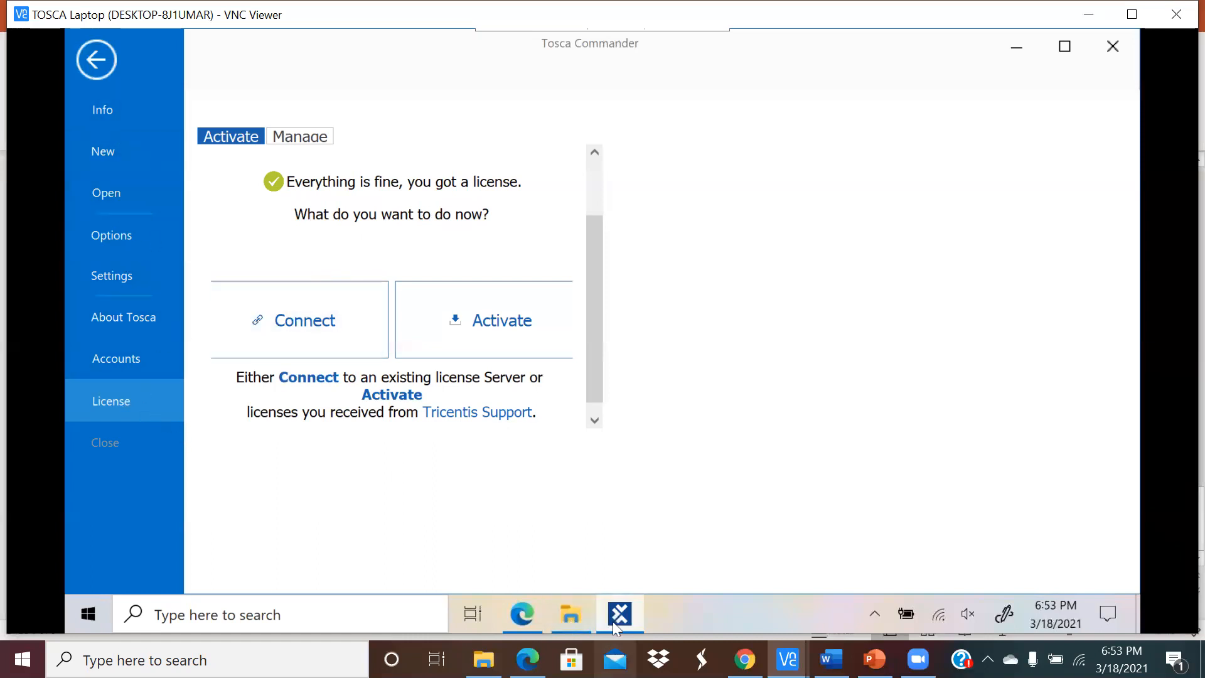
click(98, 65)
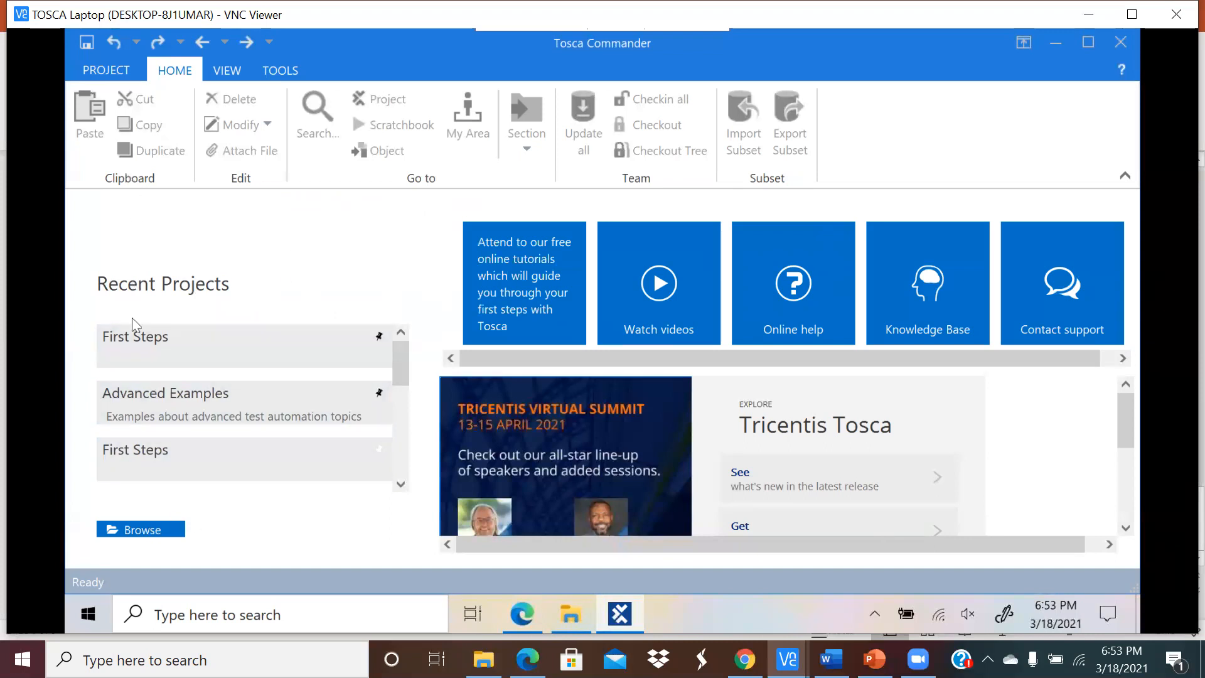
Step: Create the workspace 'Arfloan_Test' with repository type None and dismiss the creation summary
click(110, 77)
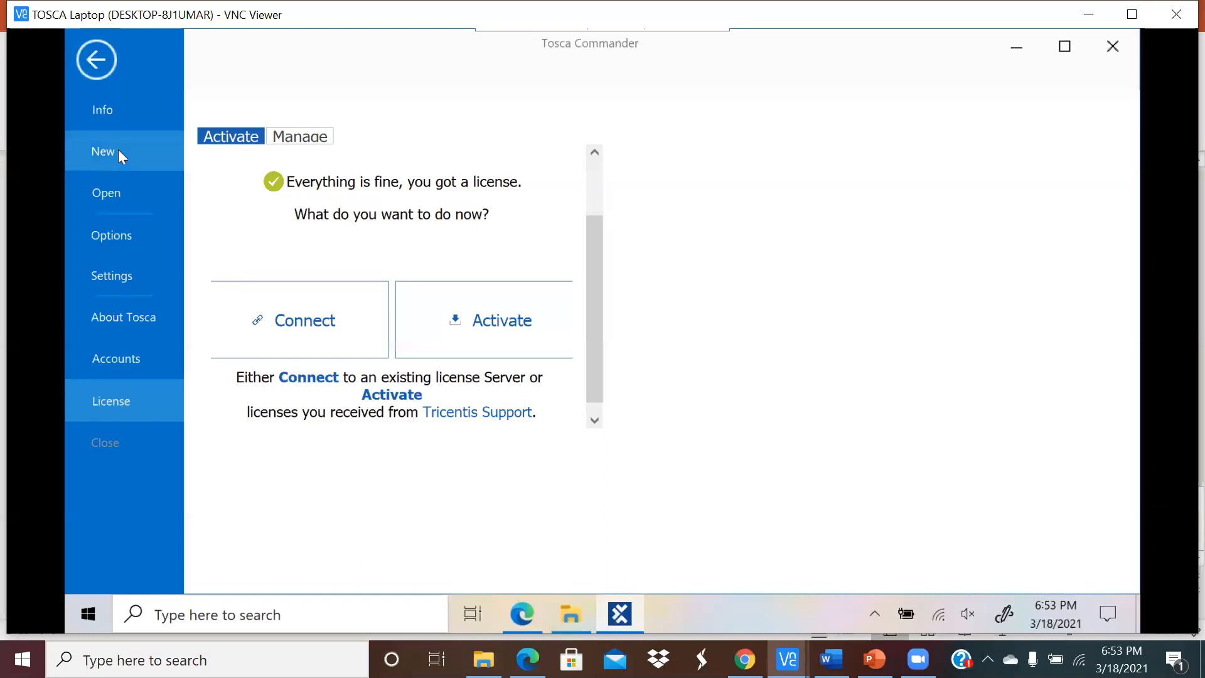
click(118, 150)
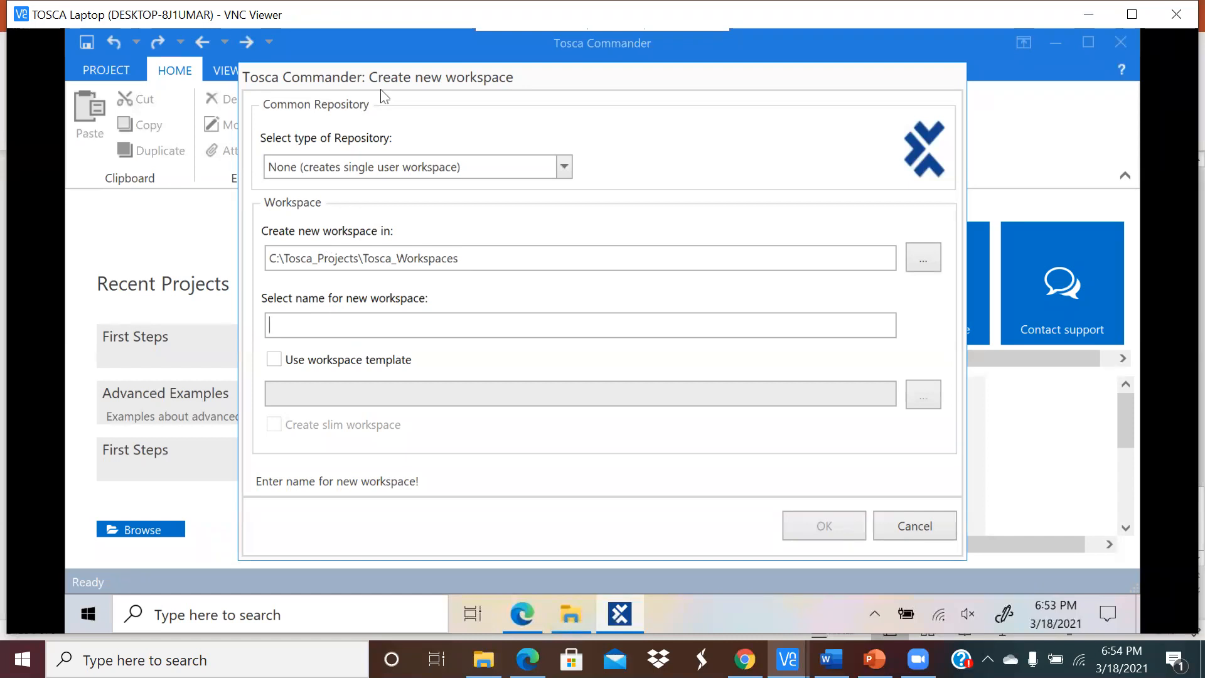
text(l)
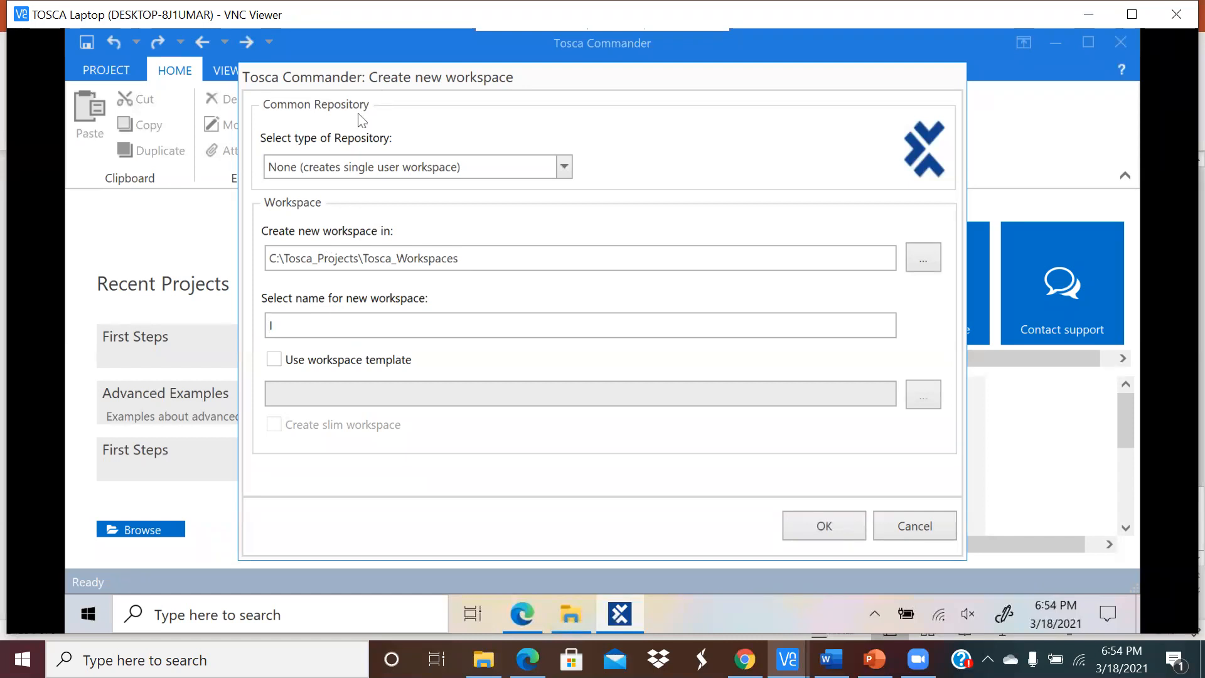
key(BackSpace)
text(Arflao)
key(BackSpace)
key(BackSpace)
text(oan)
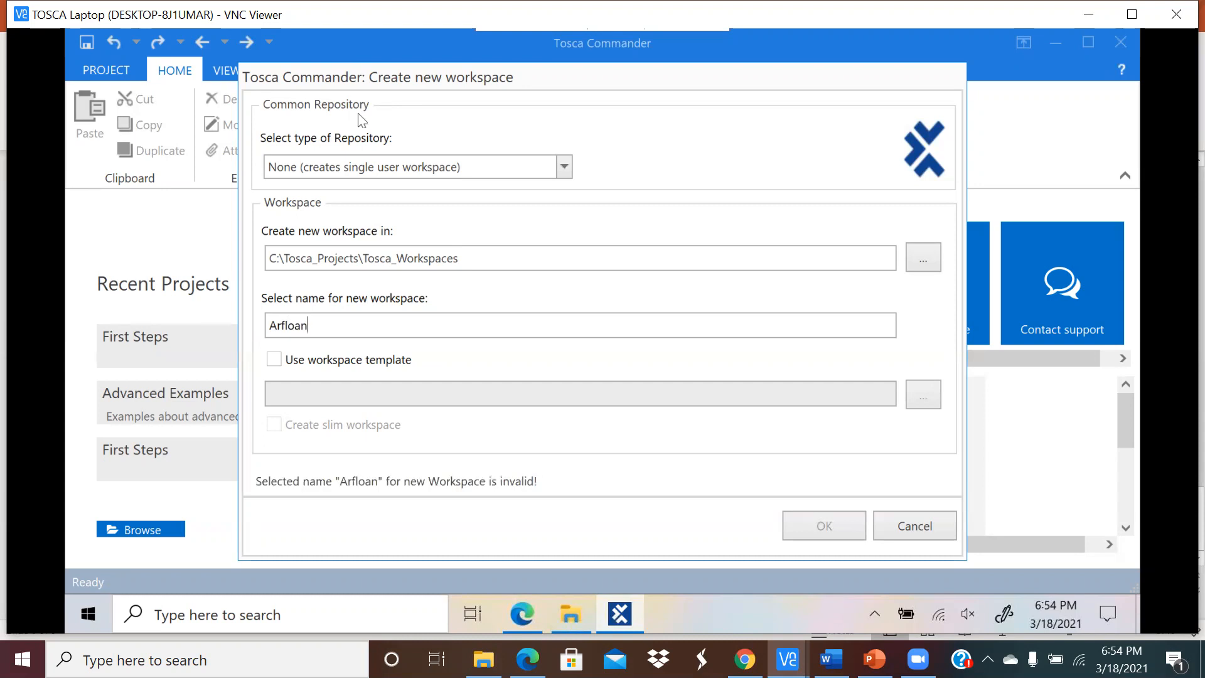
text(_Test)
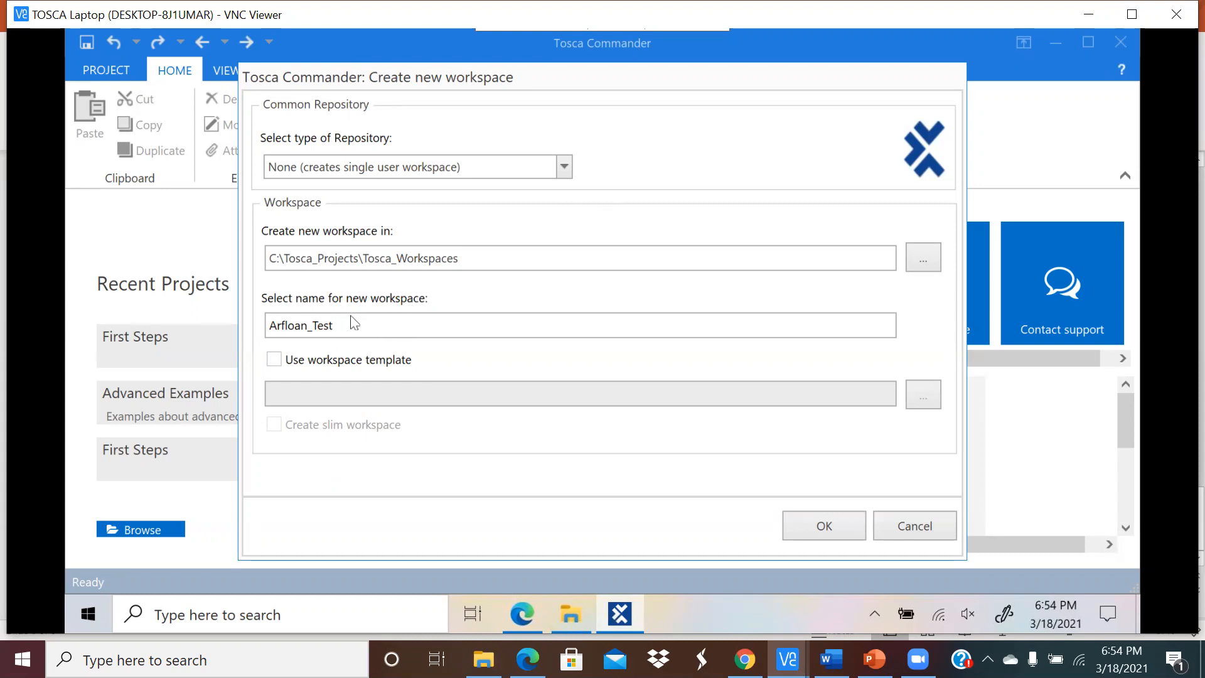
click(821, 526)
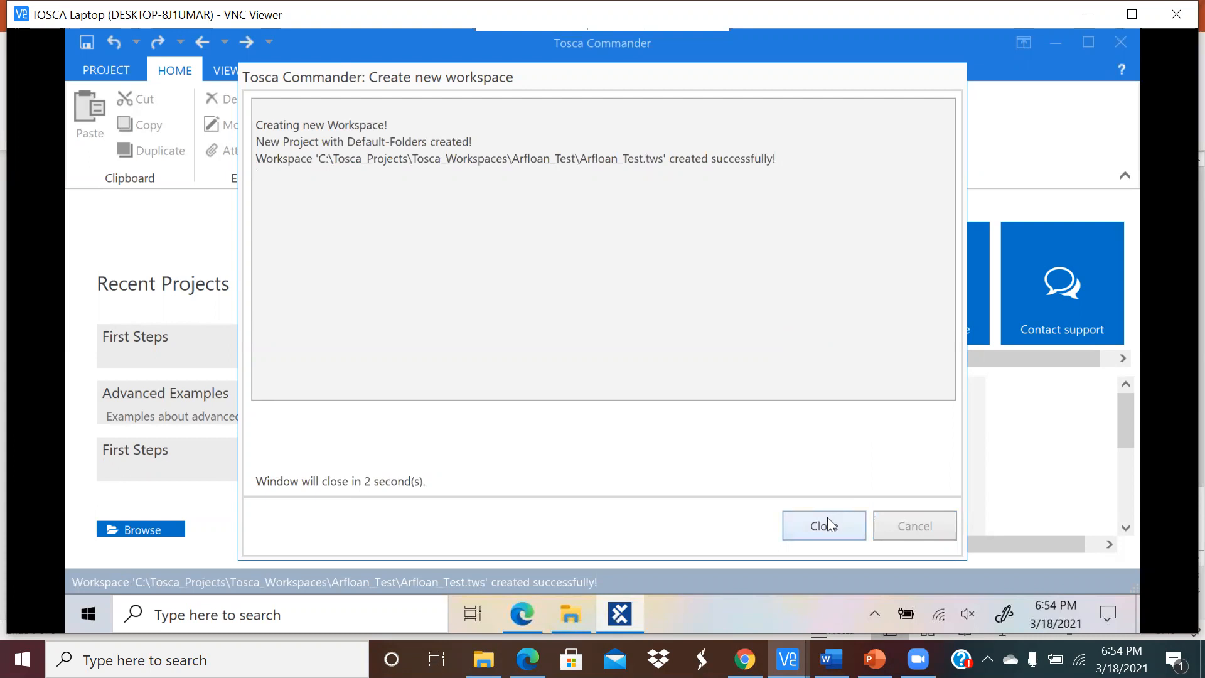
click(824, 524)
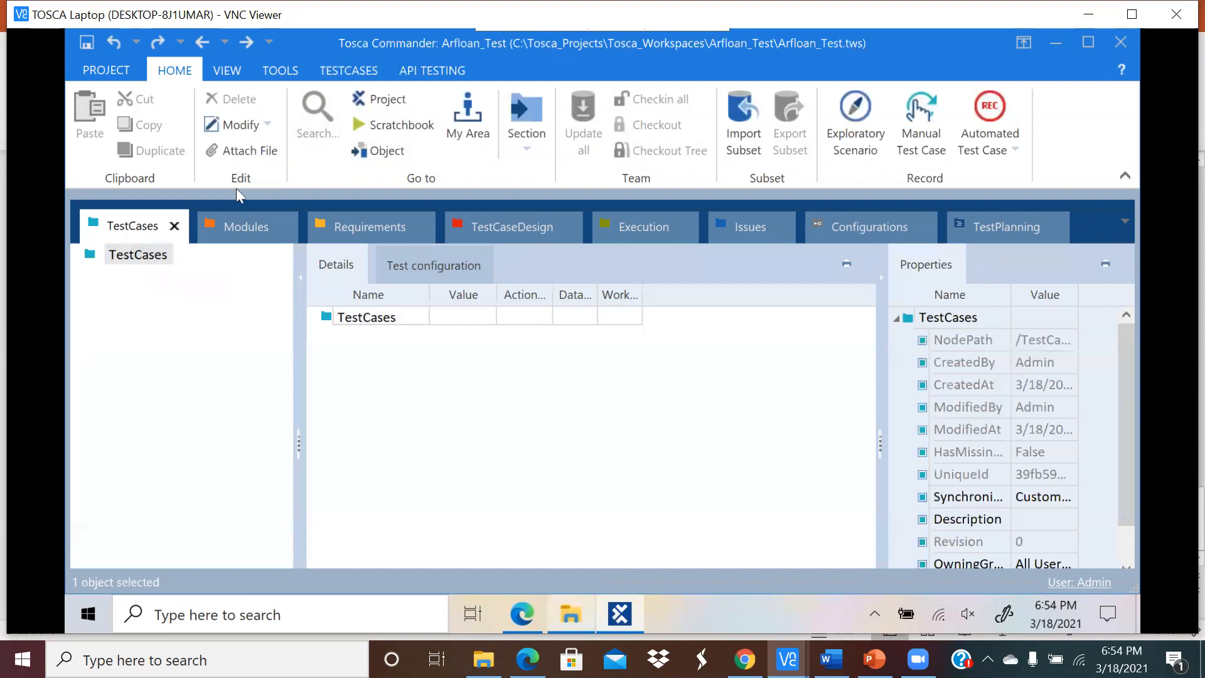
Step: Drag the Modules section ahead of TestCases, then float out the TestCases and Requirements sections
click(229, 225)
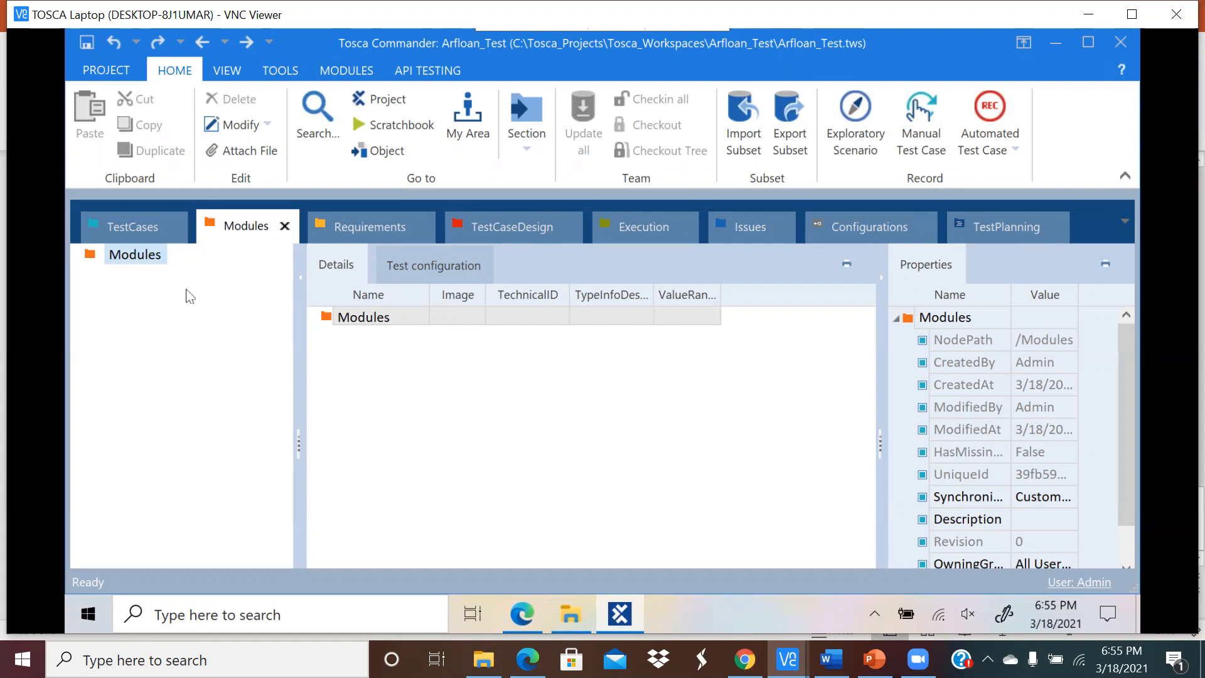
drag(192, 233, 106, 231)
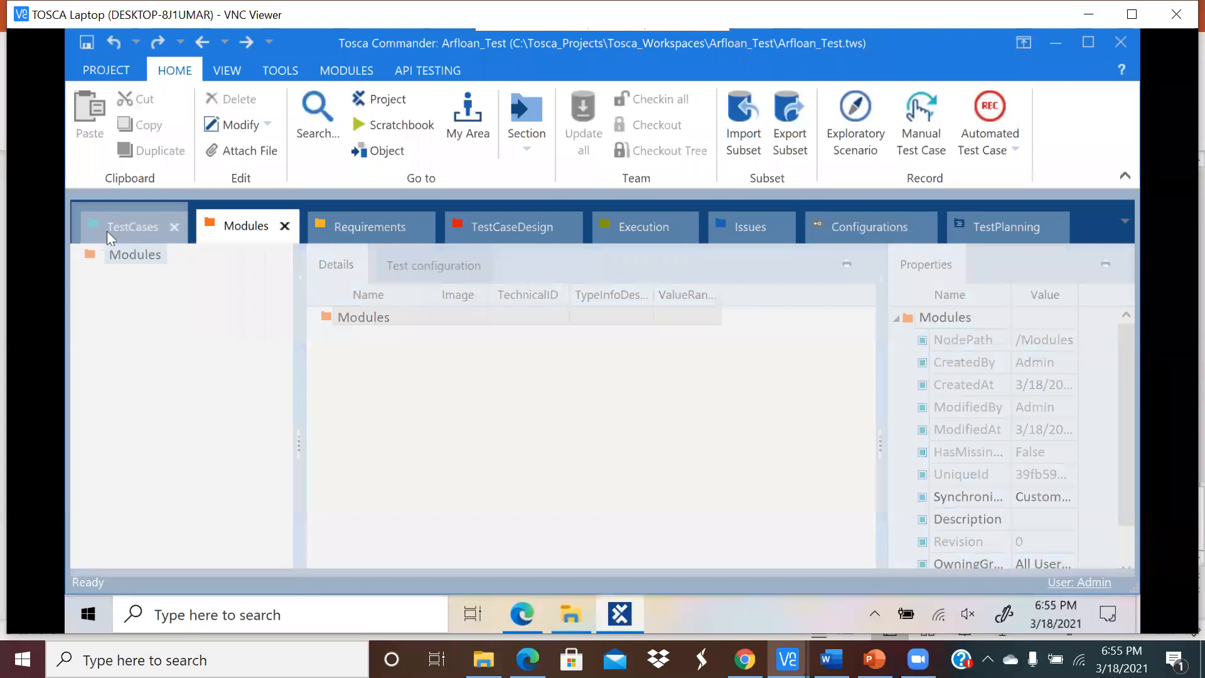
mouse_move(222, 226)
mouse_down()
mouse_move(250, 327)
mouse_move(227, 226)
mouse_up()
mouse_move(352, 226)
mouse_down()
mouse_move(348, 301)
mouse_move(359, 235)
mouse_up()
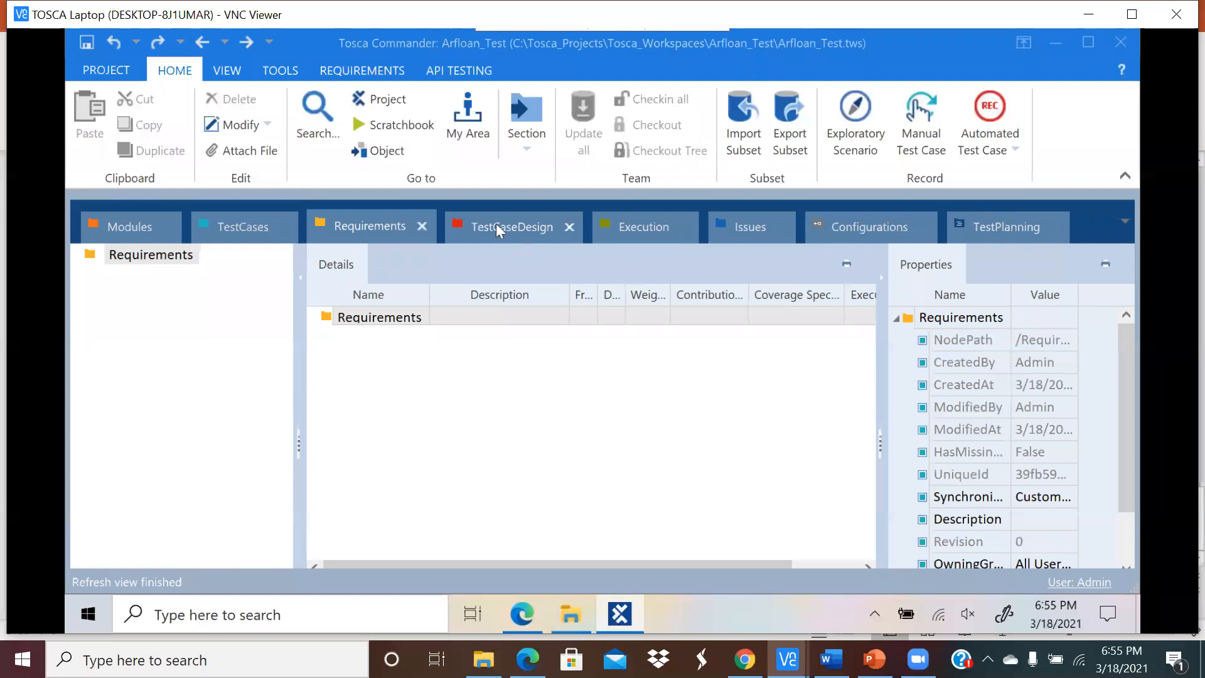
Step: Move Modules back after TestCases, browse Requirements and TestCaseDesign, then switch to Edge
click(127, 227)
drag(127, 227, 258, 226)
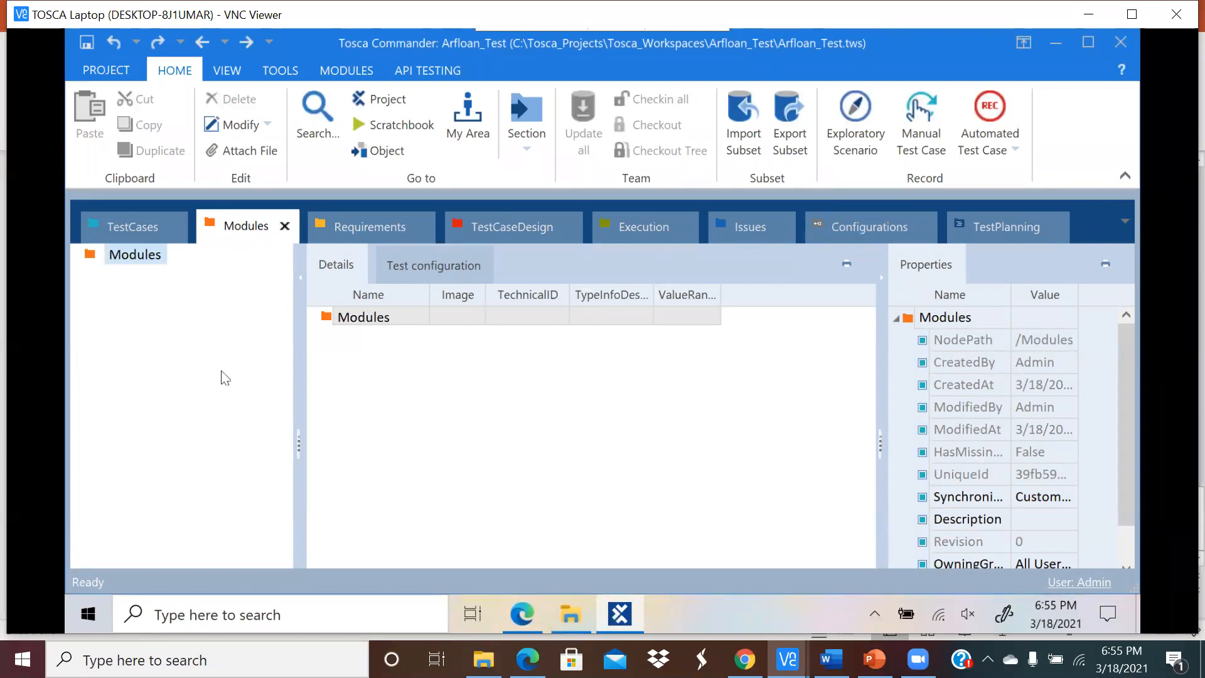
click(346, 229)
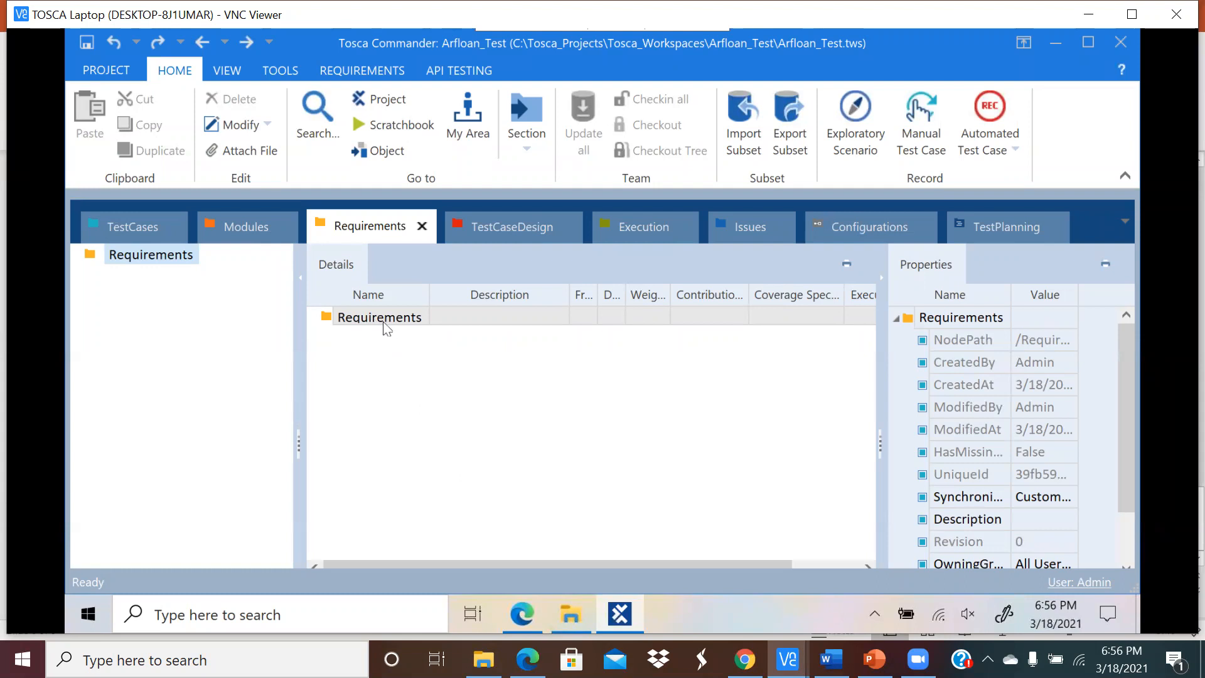
click(493, 231)
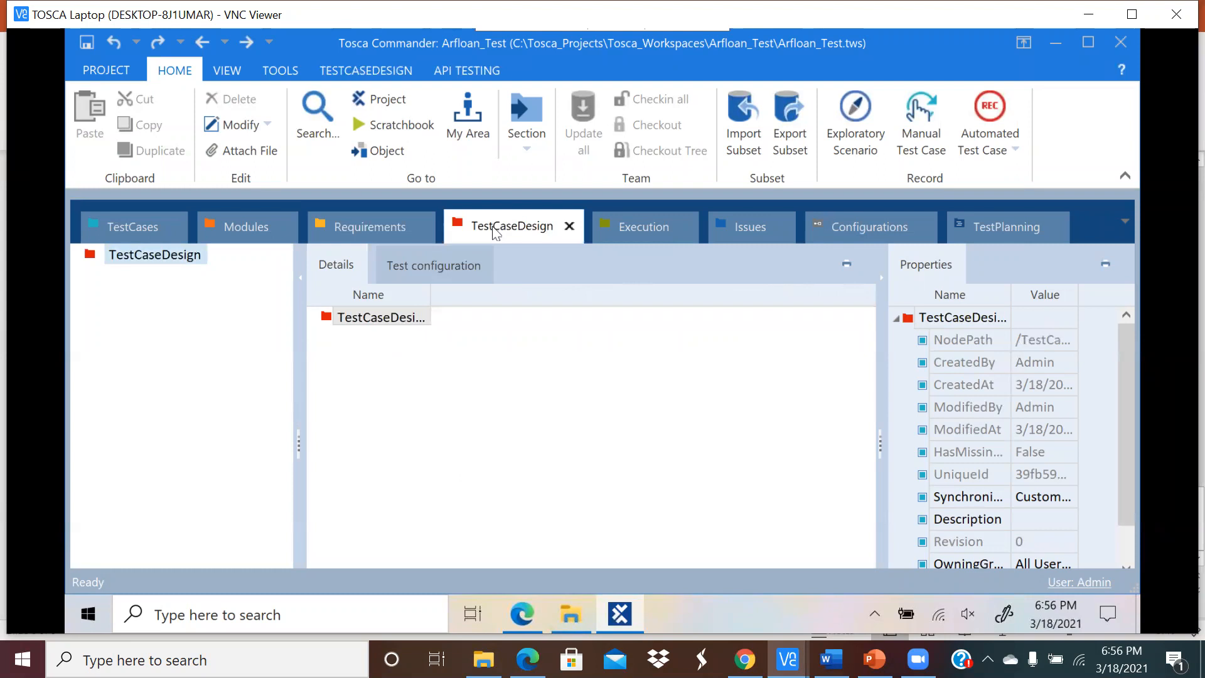
click(373, 228)
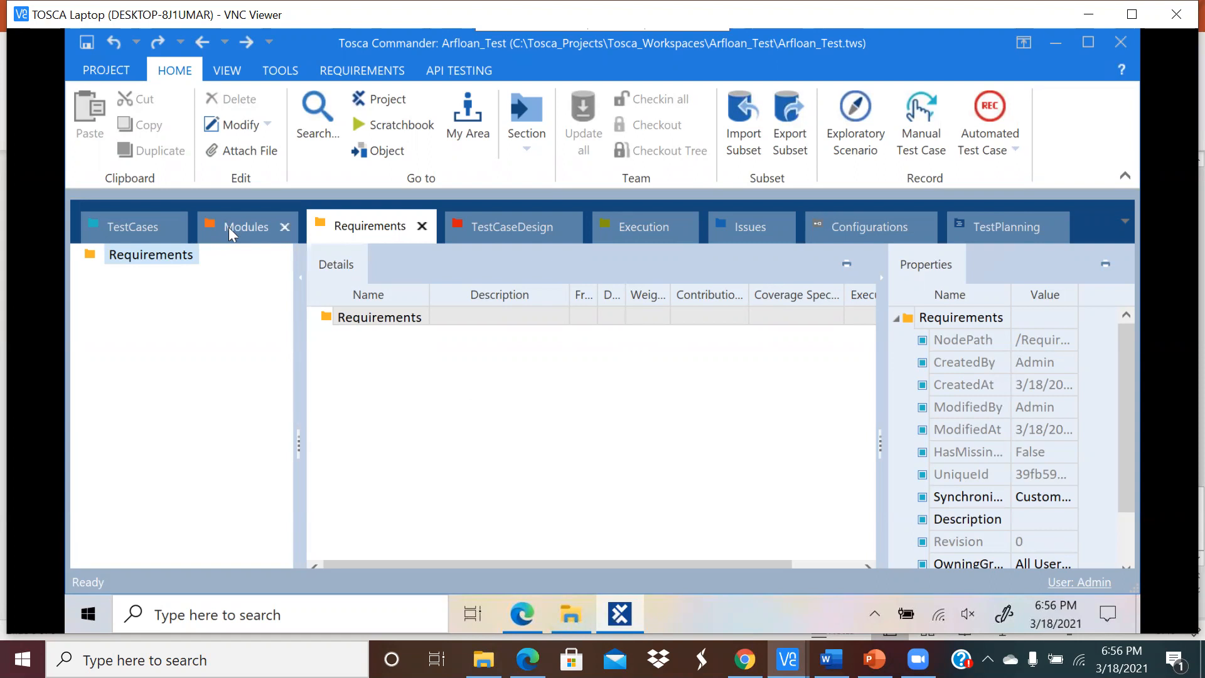
click(519, 612)
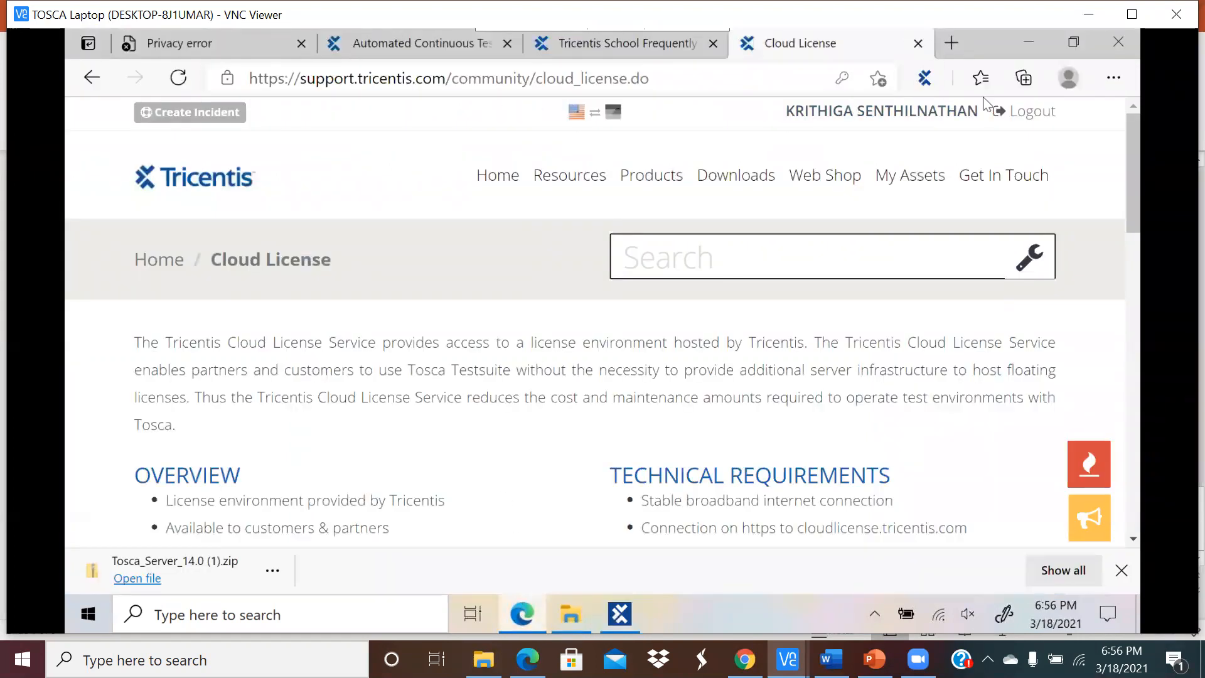
Step: Log out of the Tricentis support portal and close its four open pages
click(1029, 111)
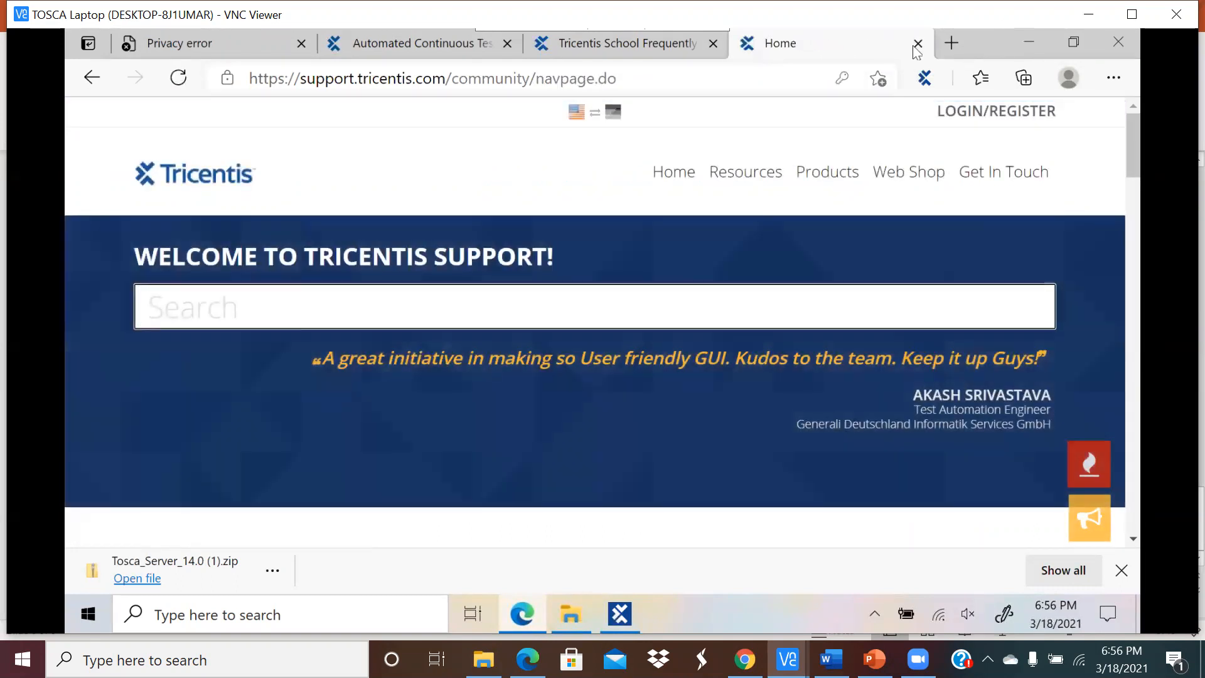
click(916, 46)
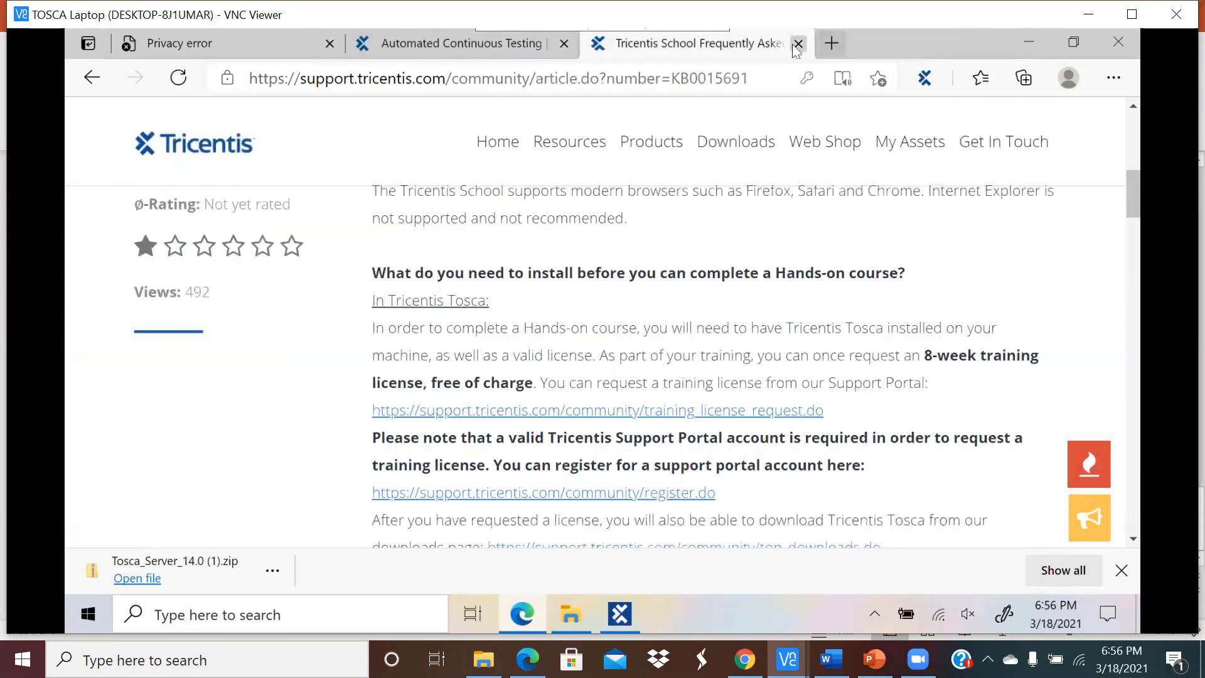
click(798, 44)
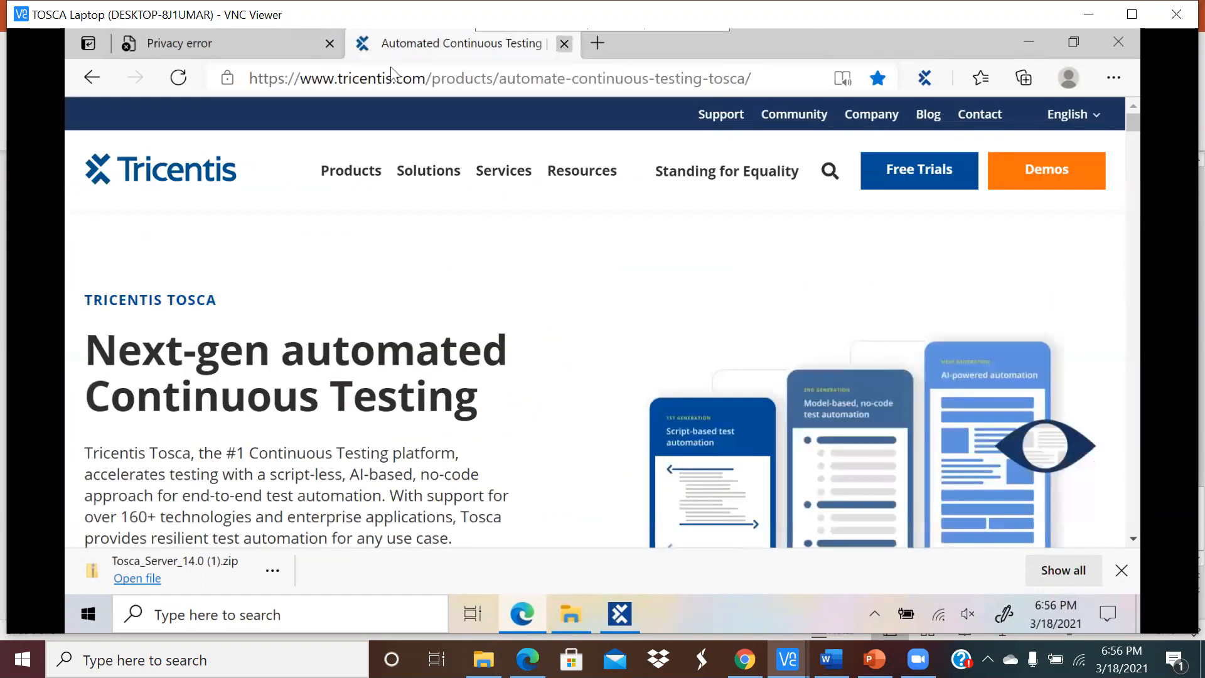
click(564, 44)
click(330, 44)
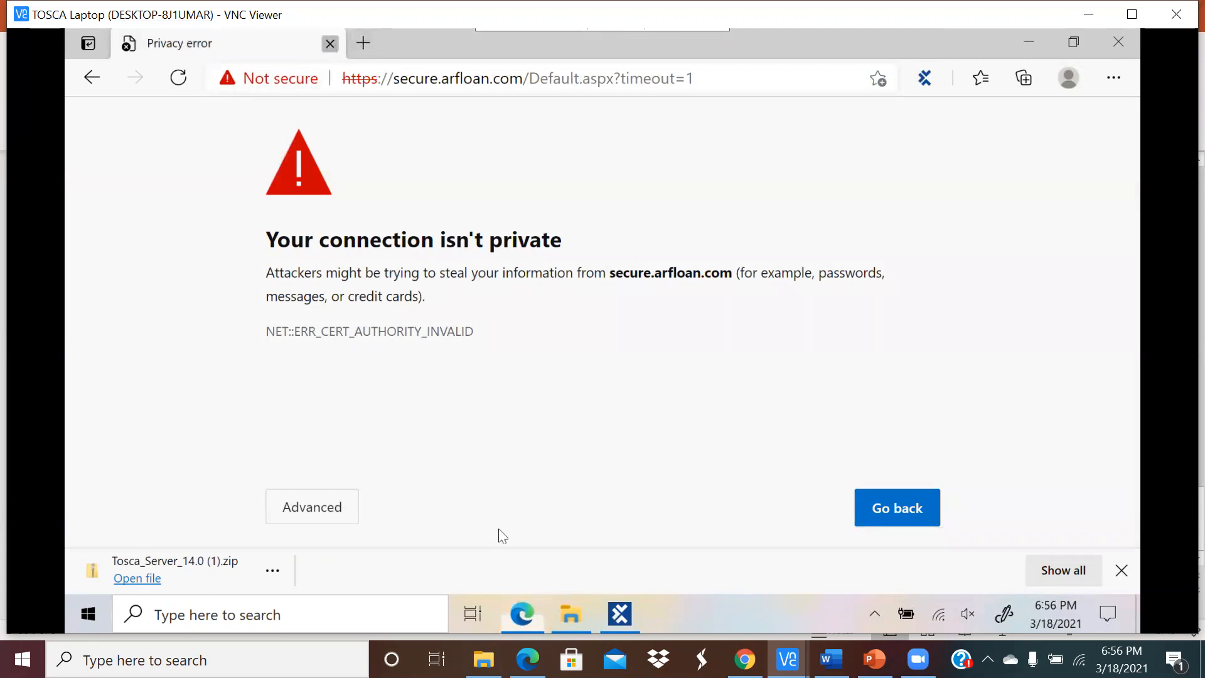
Step: Open a new Edge window on the saved Auto Repair Financial home page
click(521, 613)
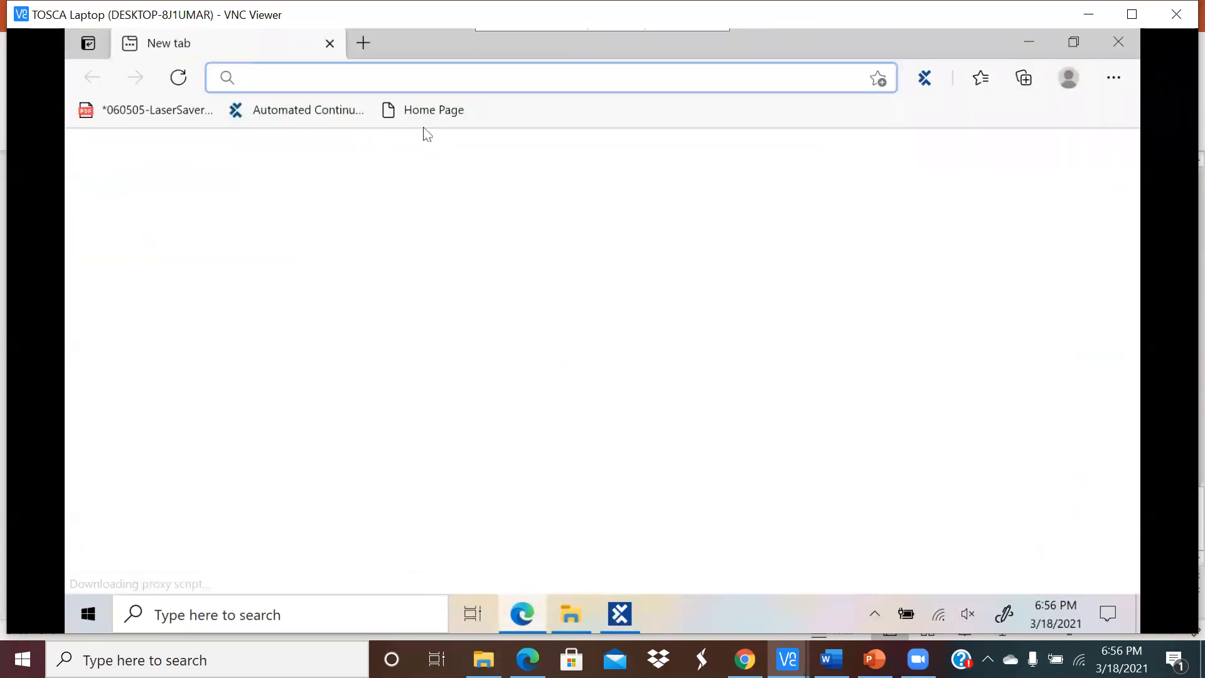
click(424, 114)
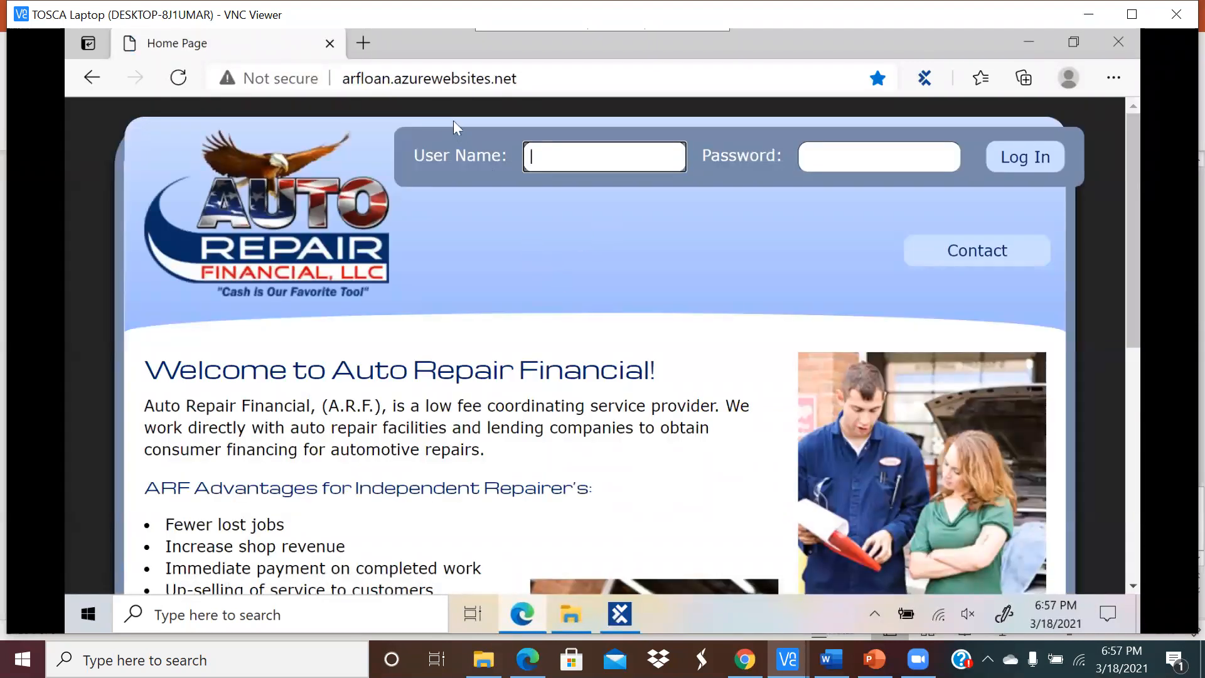
click(546, 74)
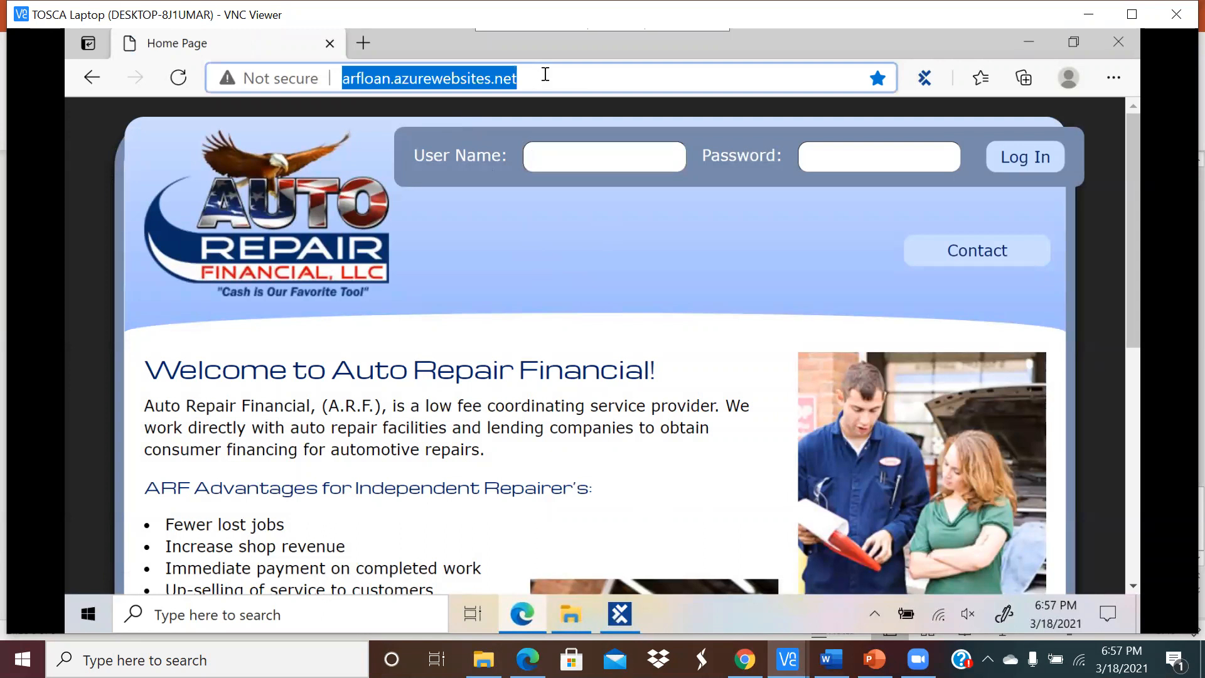
Step: Log in to Auto Repair Financial with the saved user name and password, log out, and minimize Edge
click(597, 170)
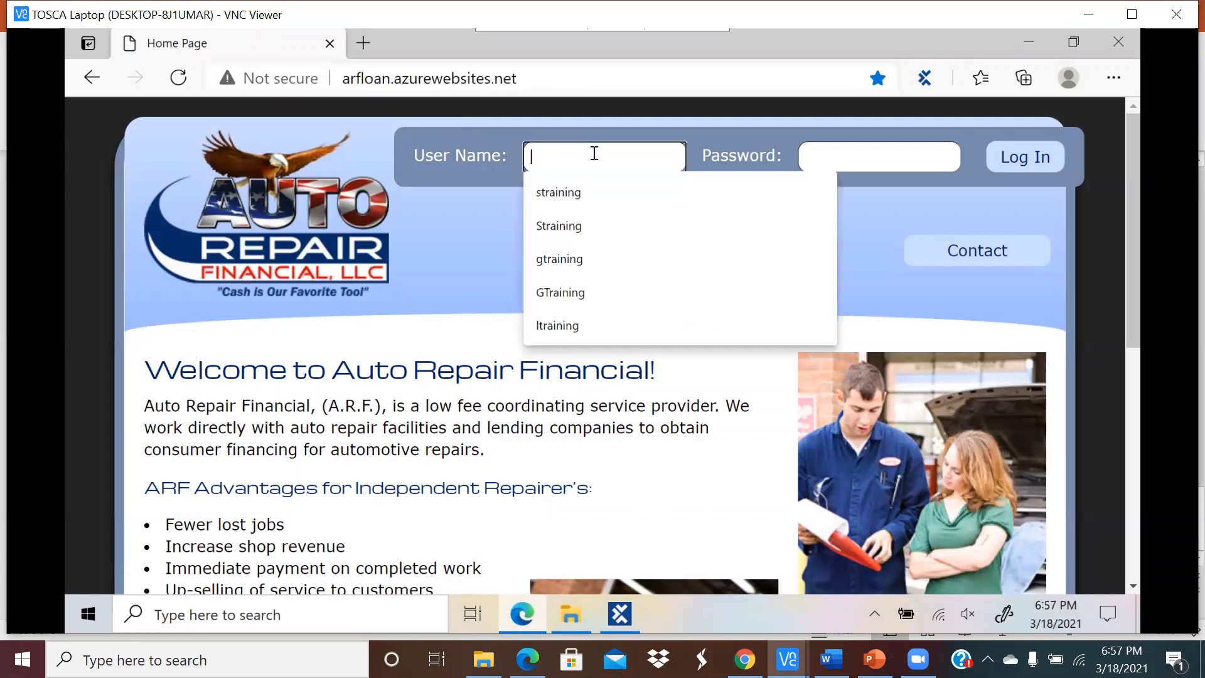
click(595, 191)
click(838, 160)
text(•••••••)
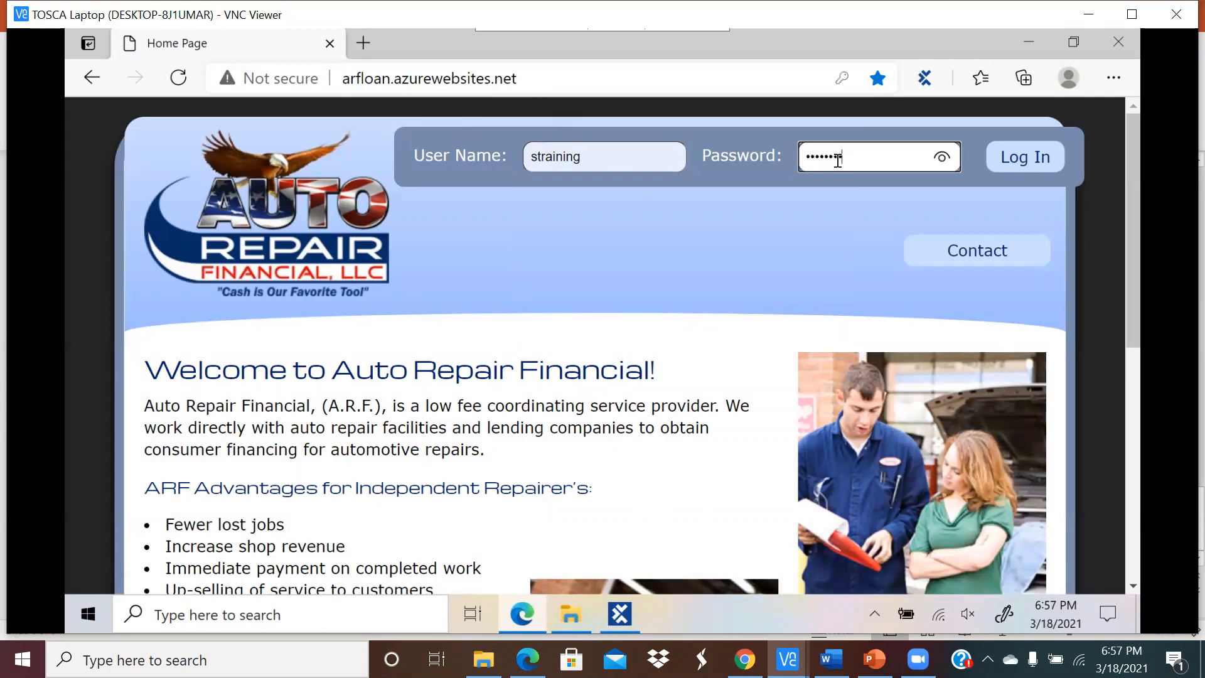
click(1011, 167)
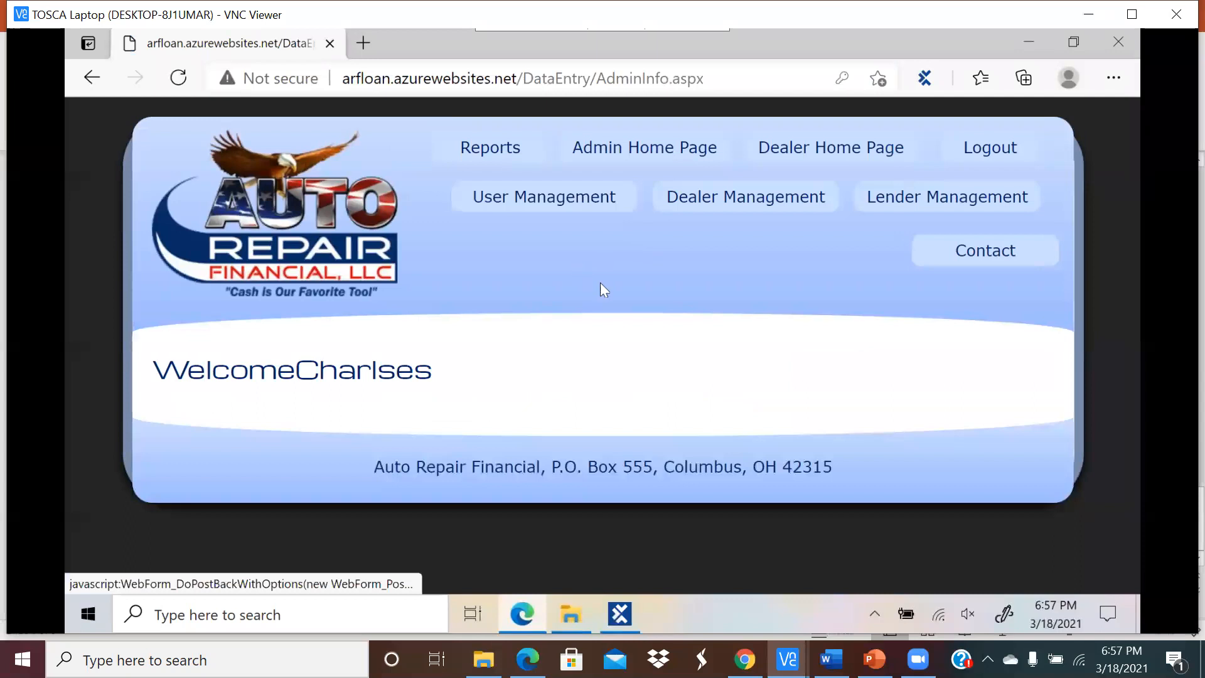
click(961, 155)
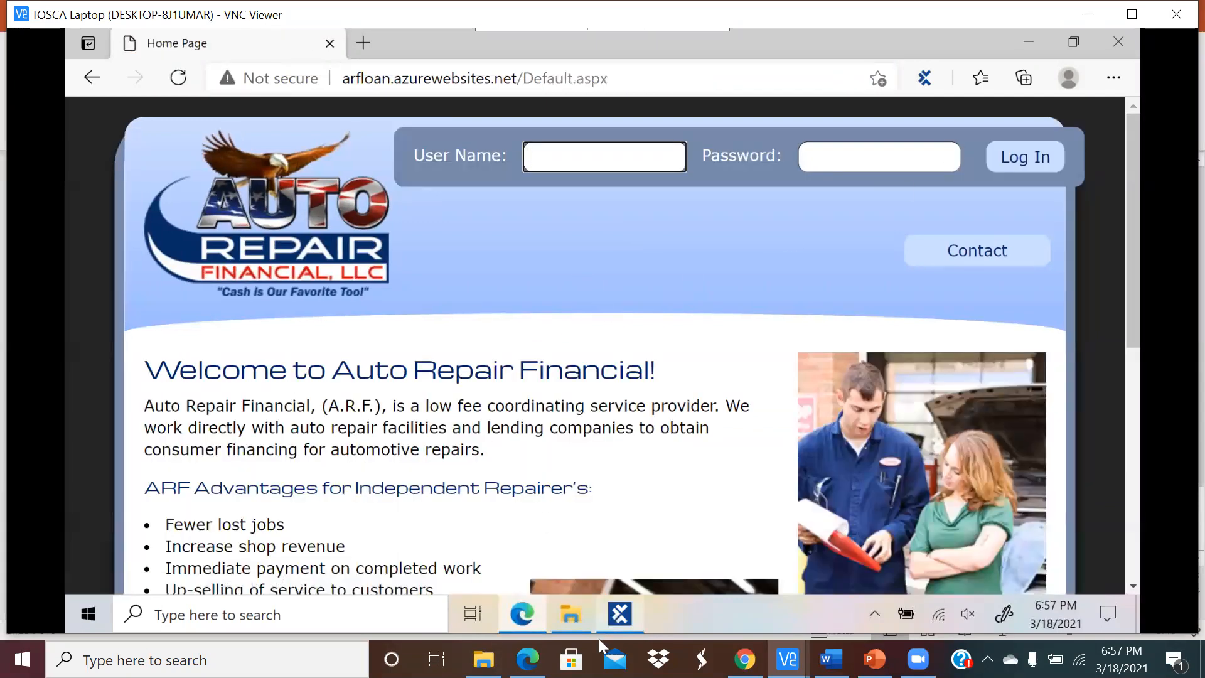
click(528, 613)
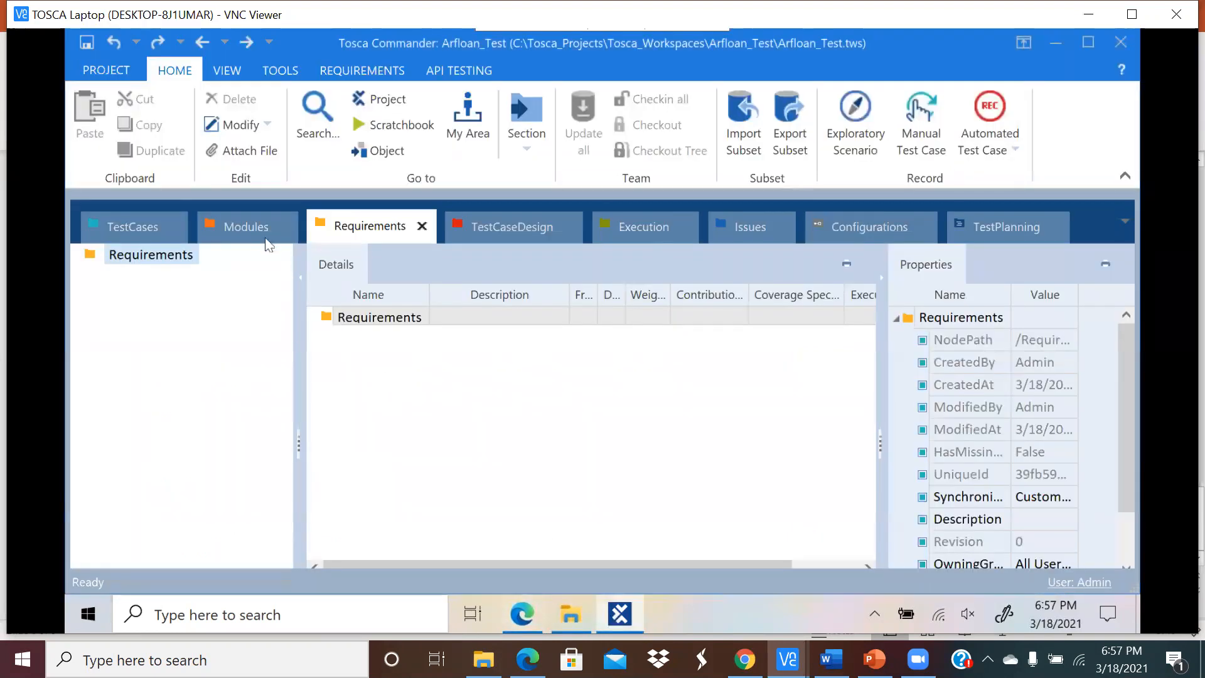
Step: Switch to the Modules section of the Arfloan_Test workspace
click(251, 225)
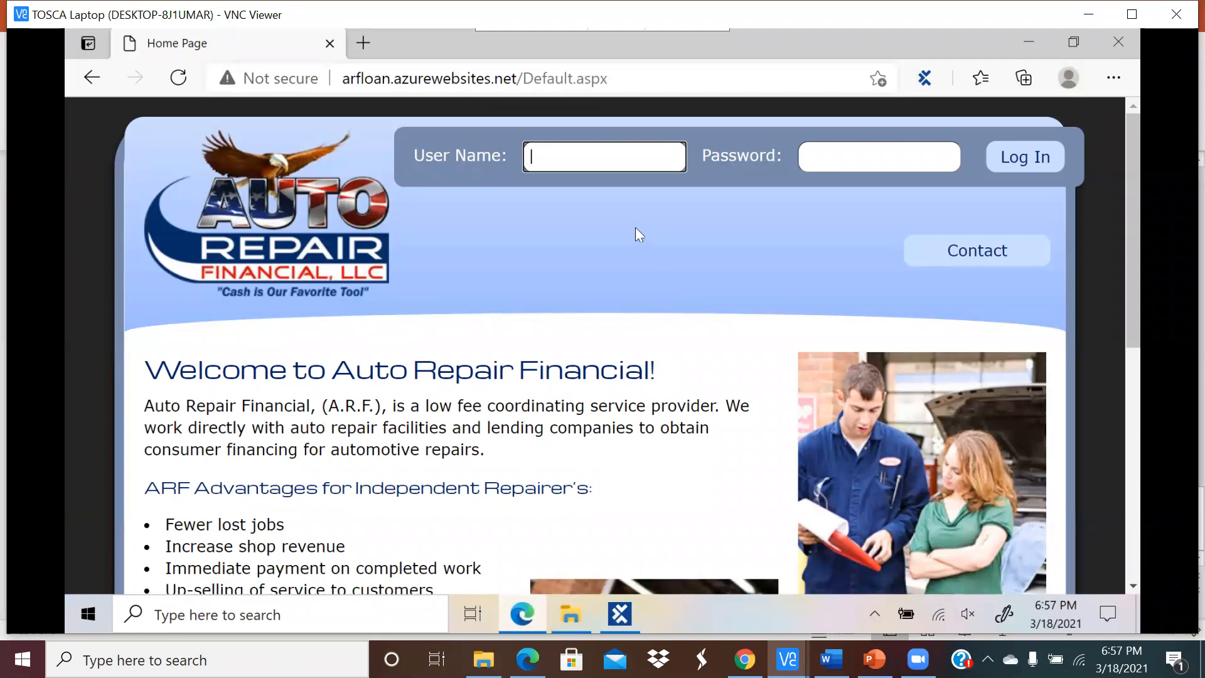
Step: Focus the blank User Name and Password fields, then return to Tosca Commander
click(569, 159)
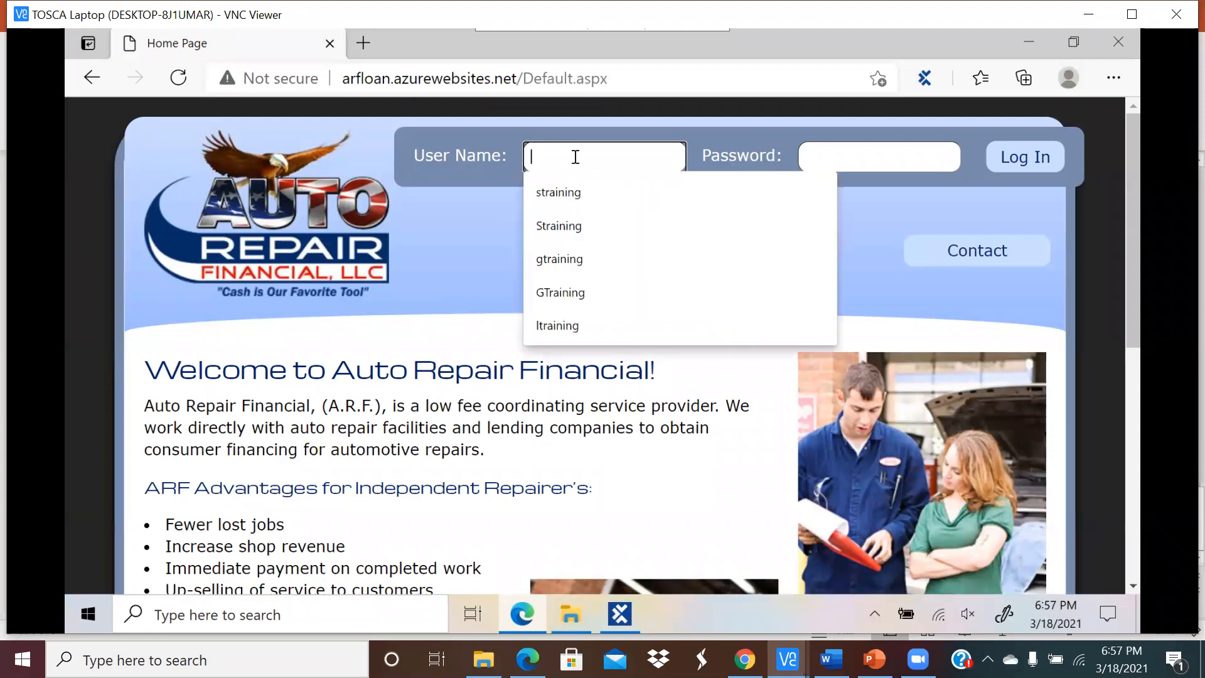
click(879, 150)
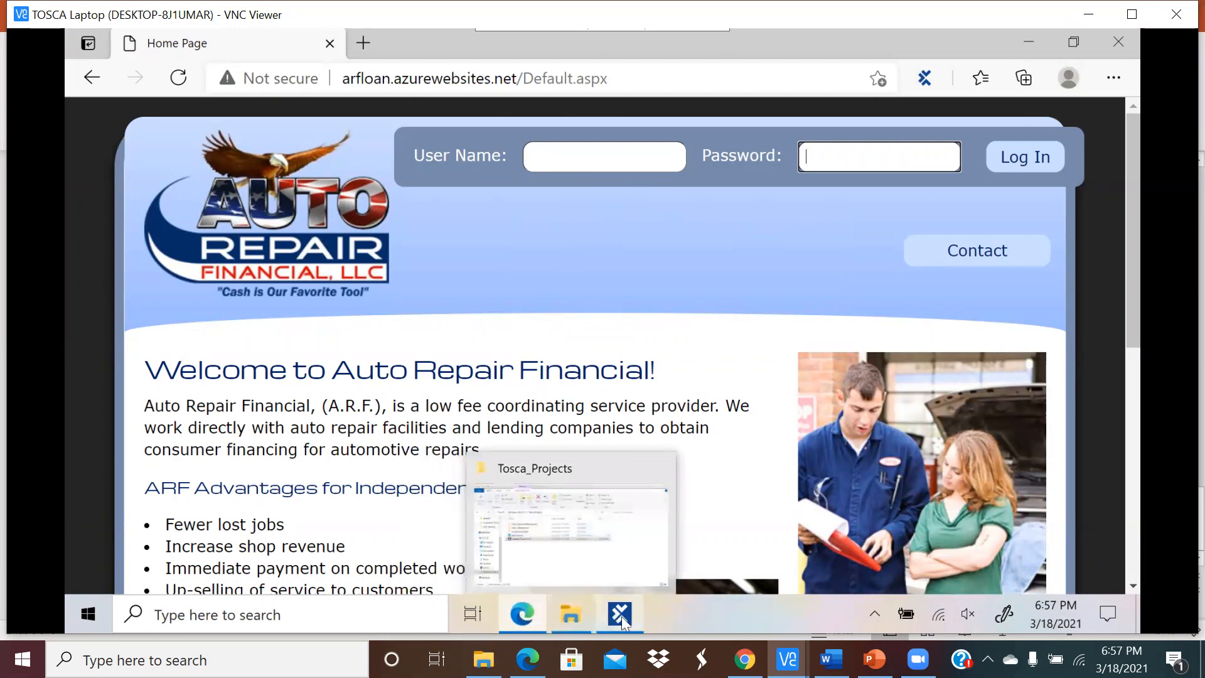
mouse_move(623, 621)
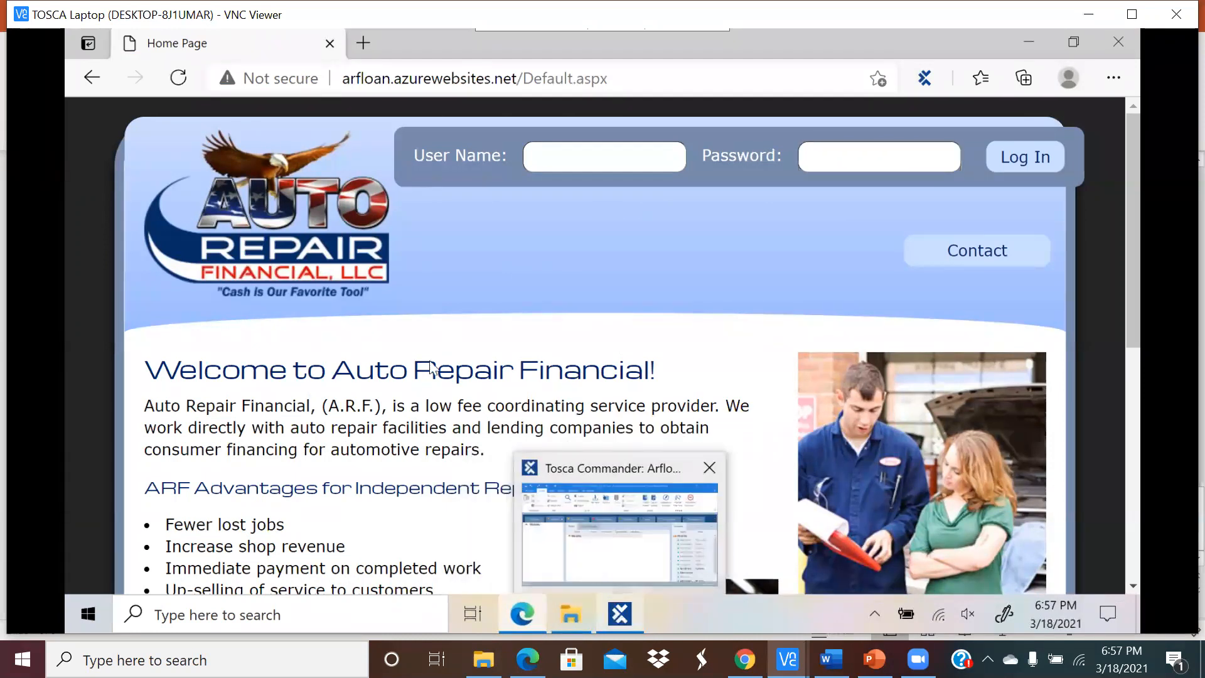
click(597, 552)
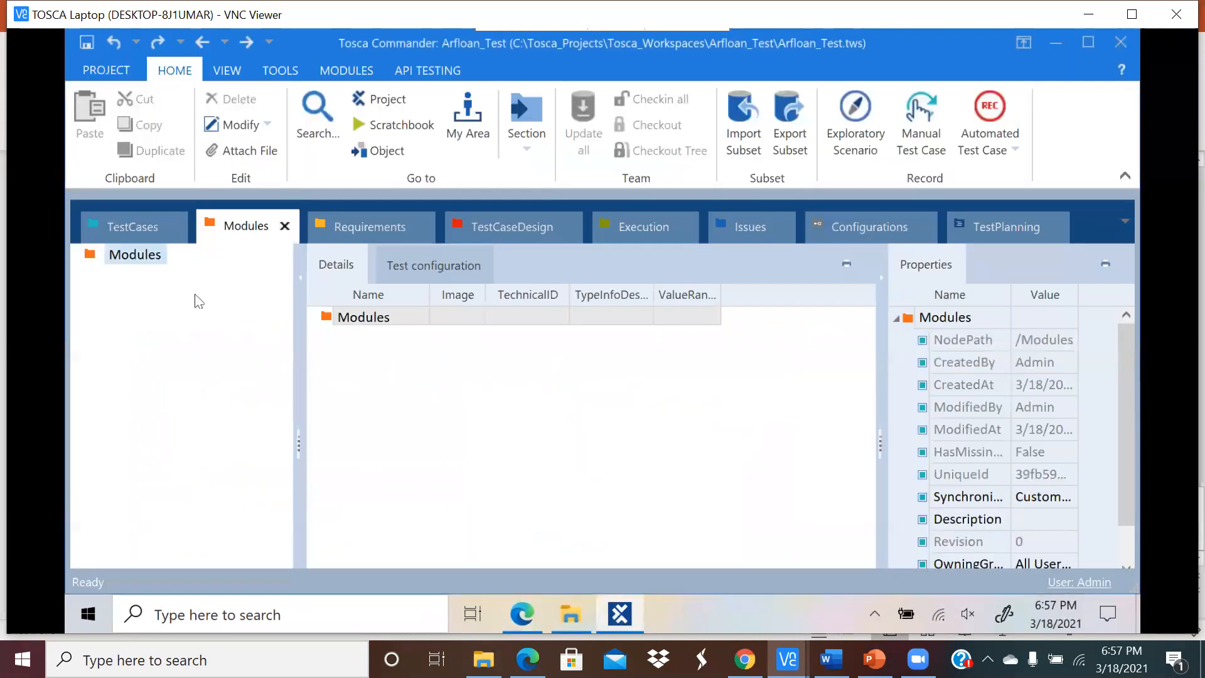
Step: Launch Scan > Application from the Modules folder's context menu
click(390, 321)
right_click(347, 321)
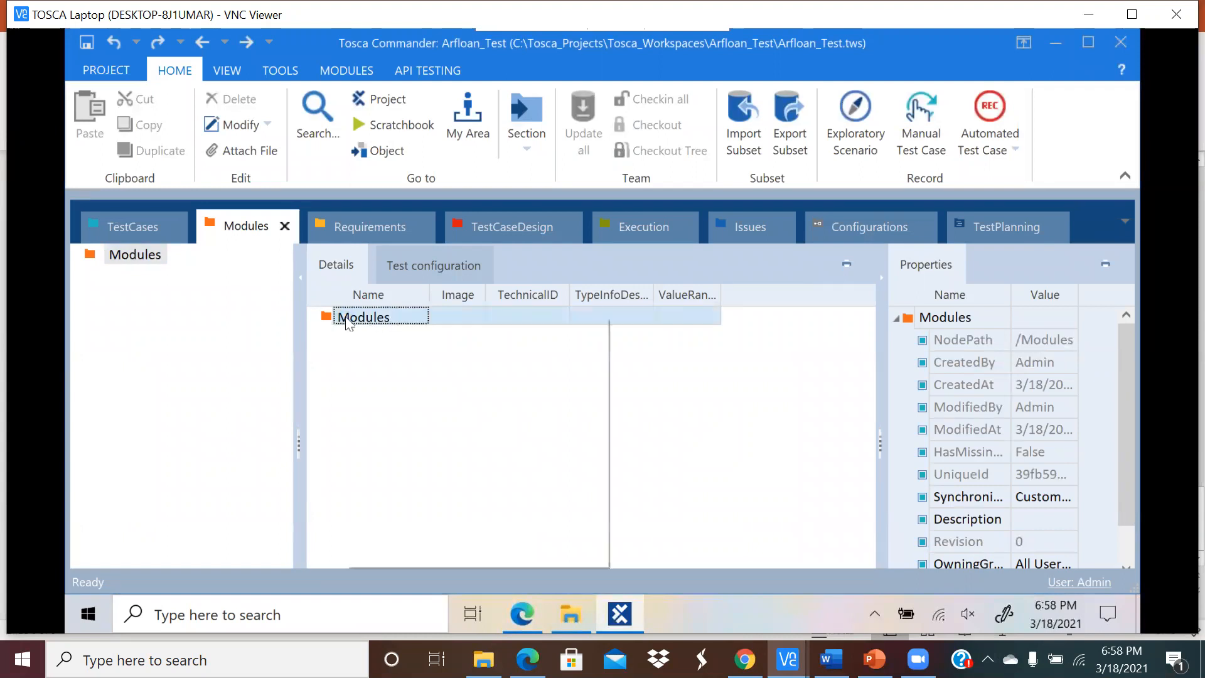
mouse_move(395, 415)
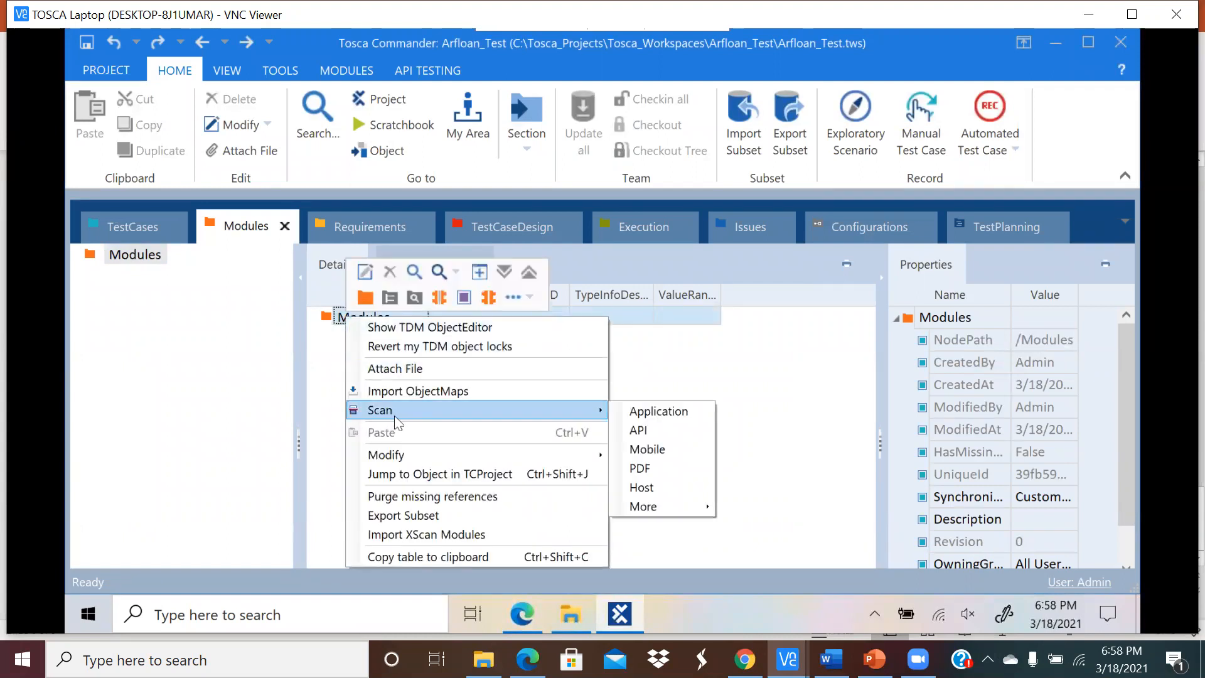
right_click(337, 318)
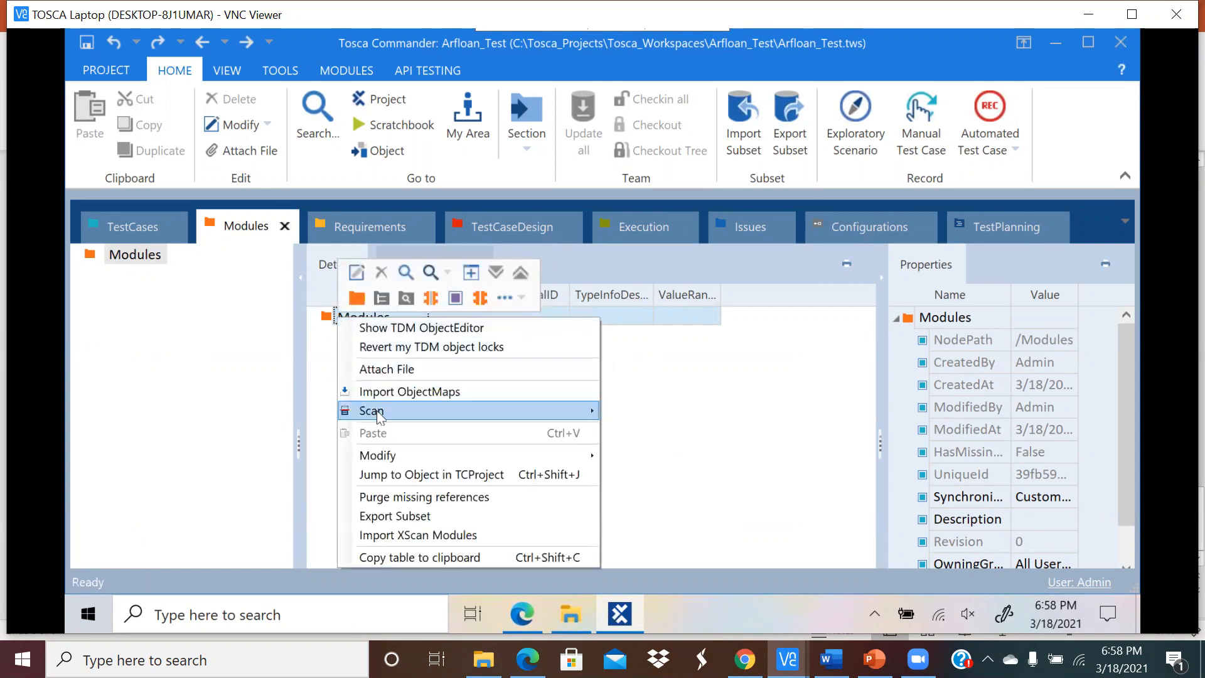
mouse_move(381, 417)
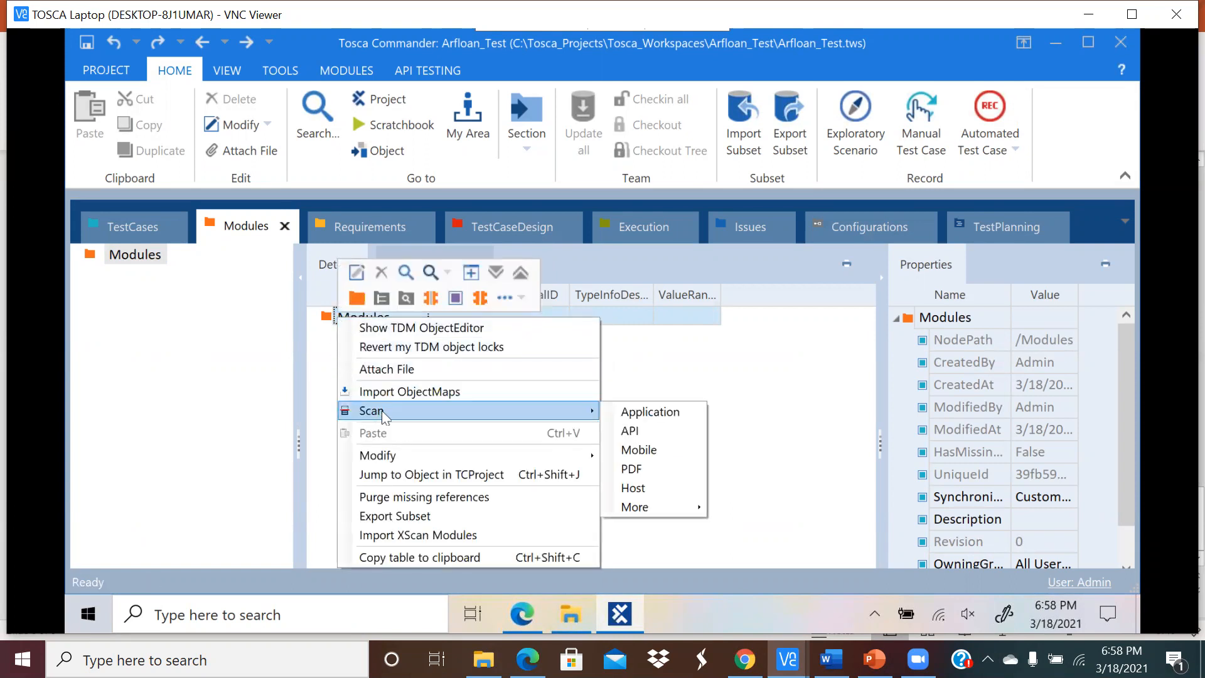
click(627, 413)
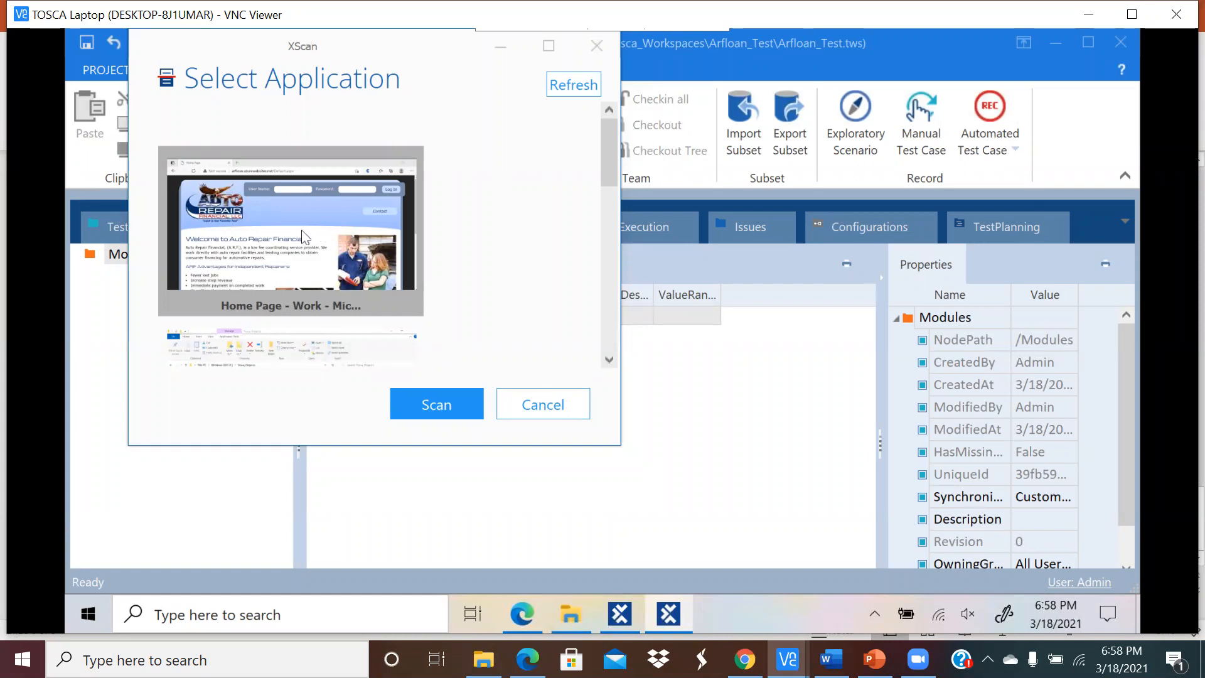
Step: Scan the Auto Repair Financial 'Home Page' window in XScan
click(419, 405)
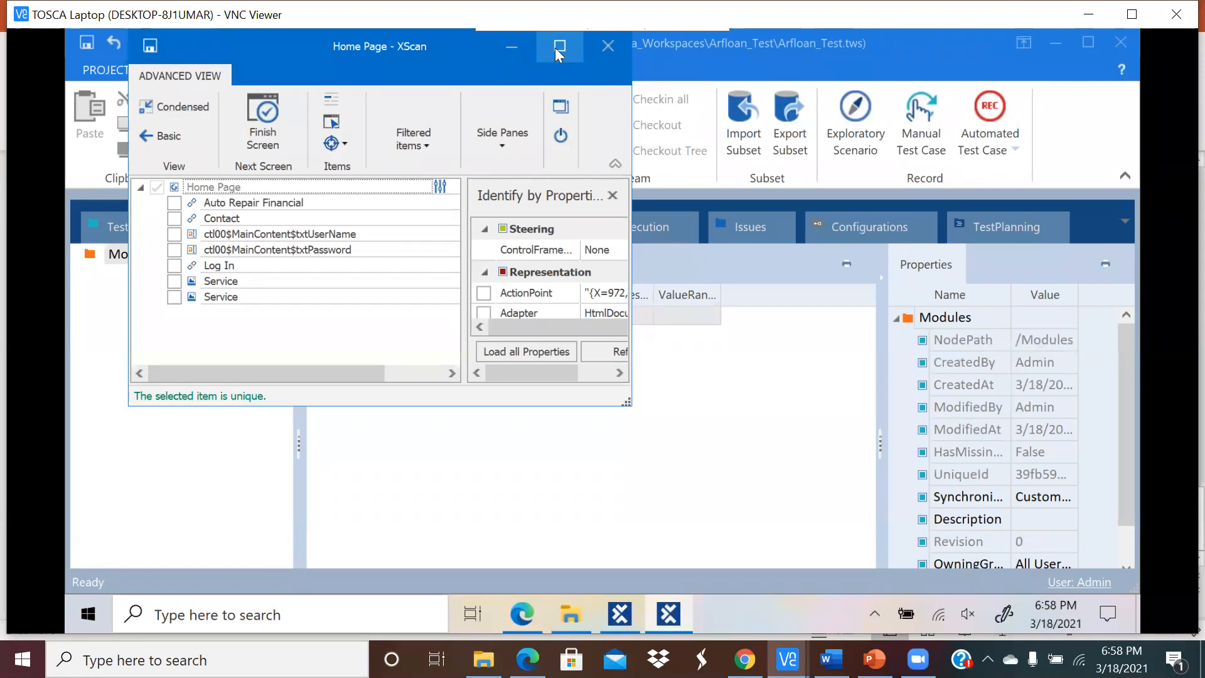
Step: Submit the Auto Repair Financial login with empty User Name and Password fields
click(533, 614)
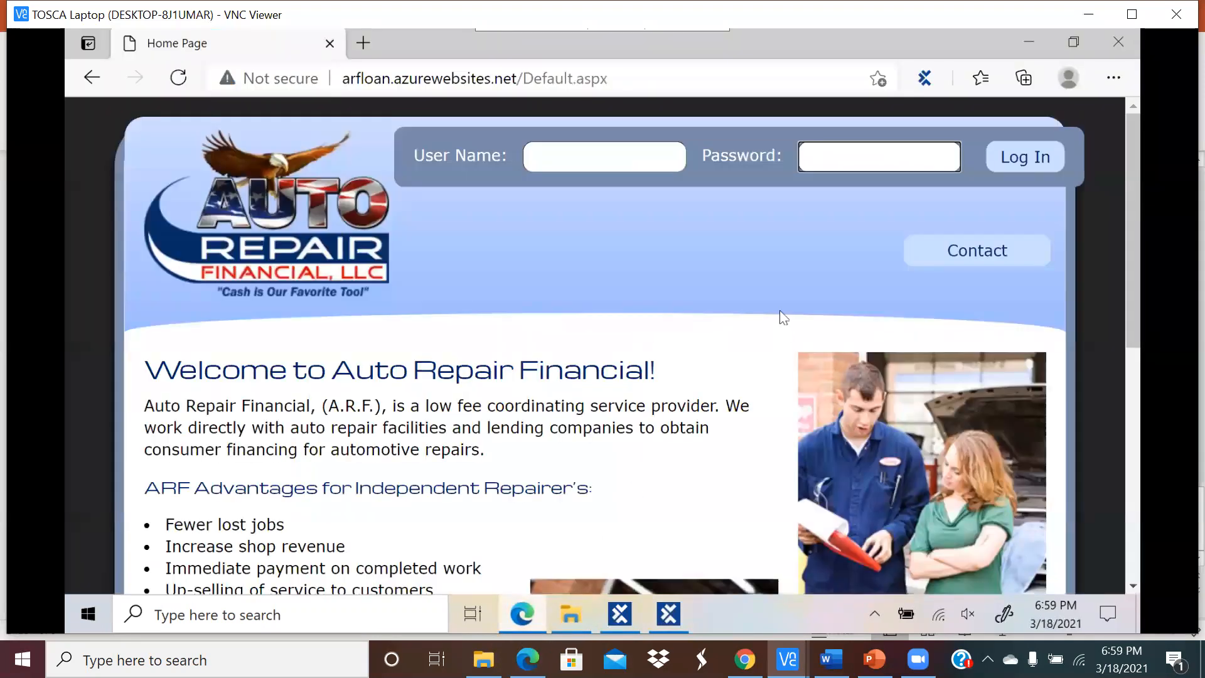
click(568, 162)
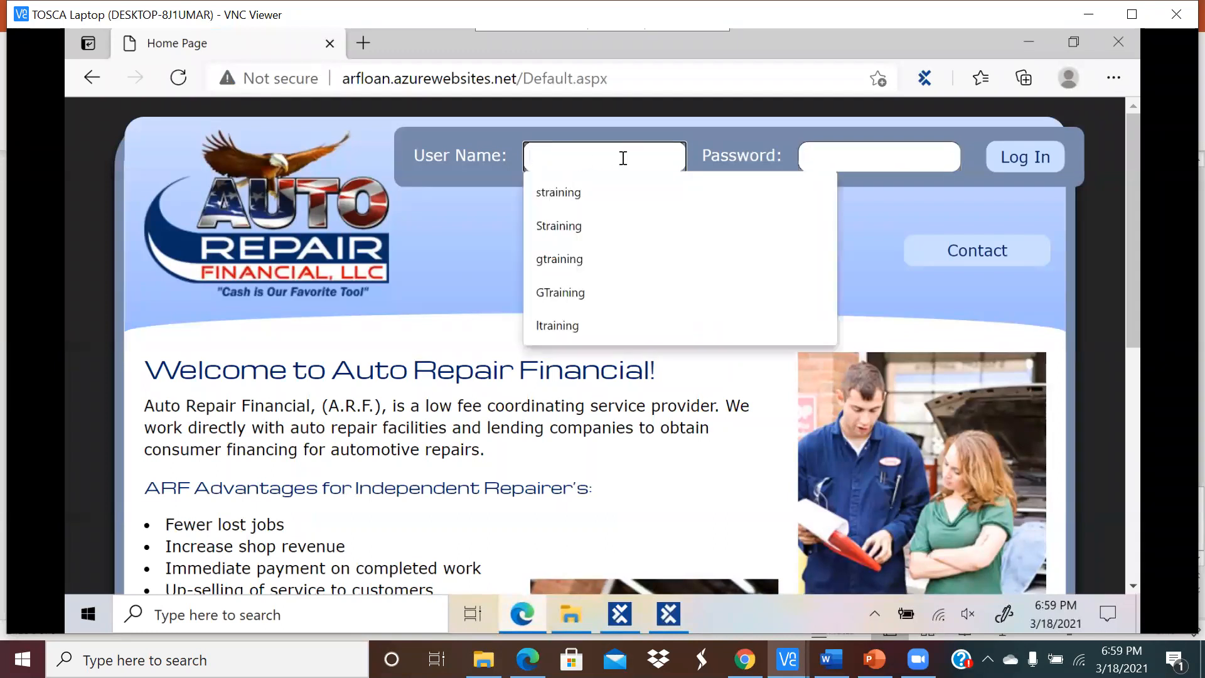
click(819, 158)
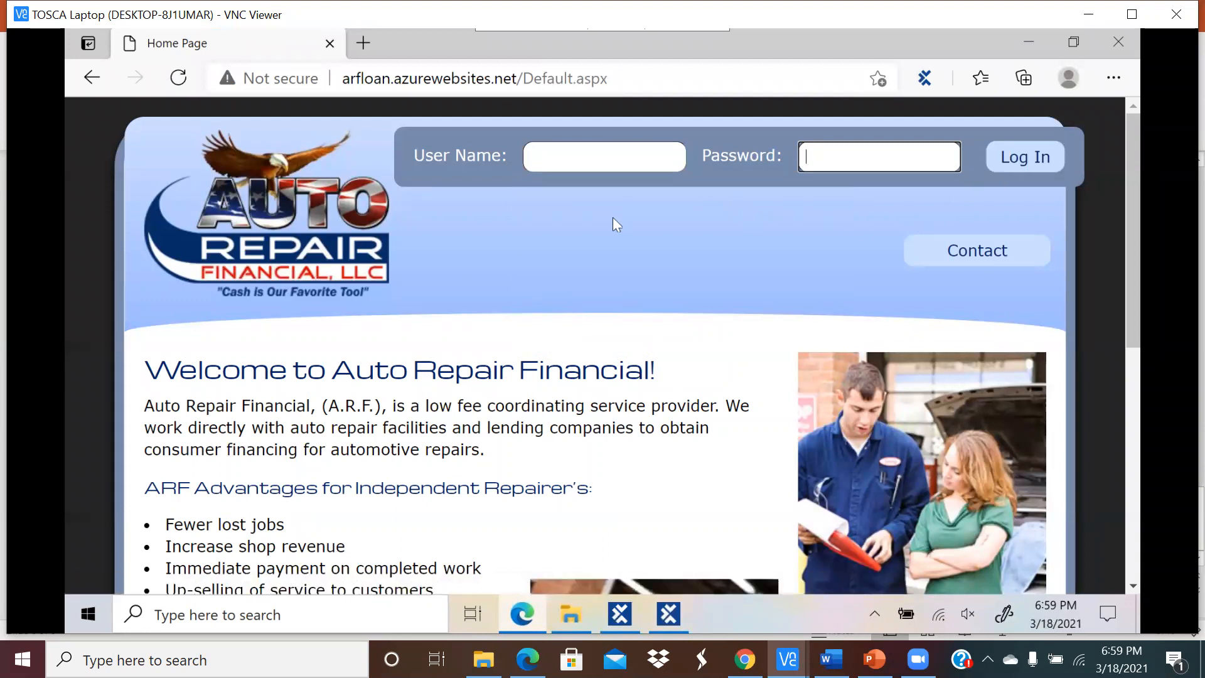
click(575, 161)
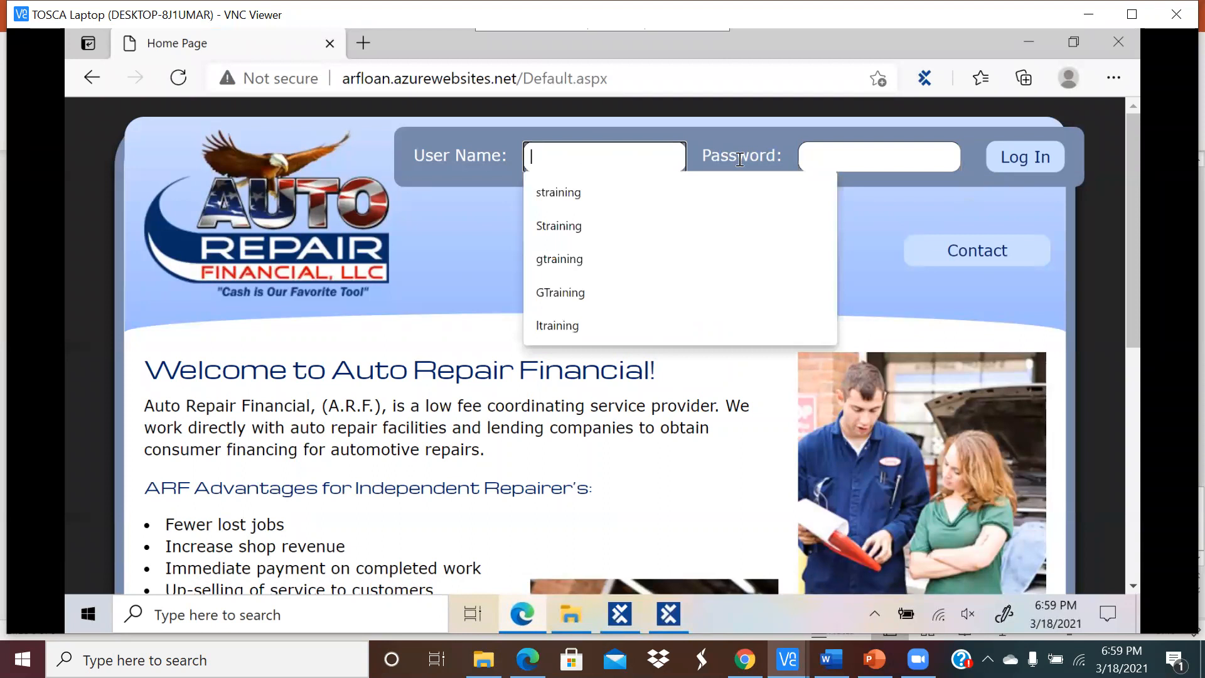
click(816, 157)
click(998, 156)
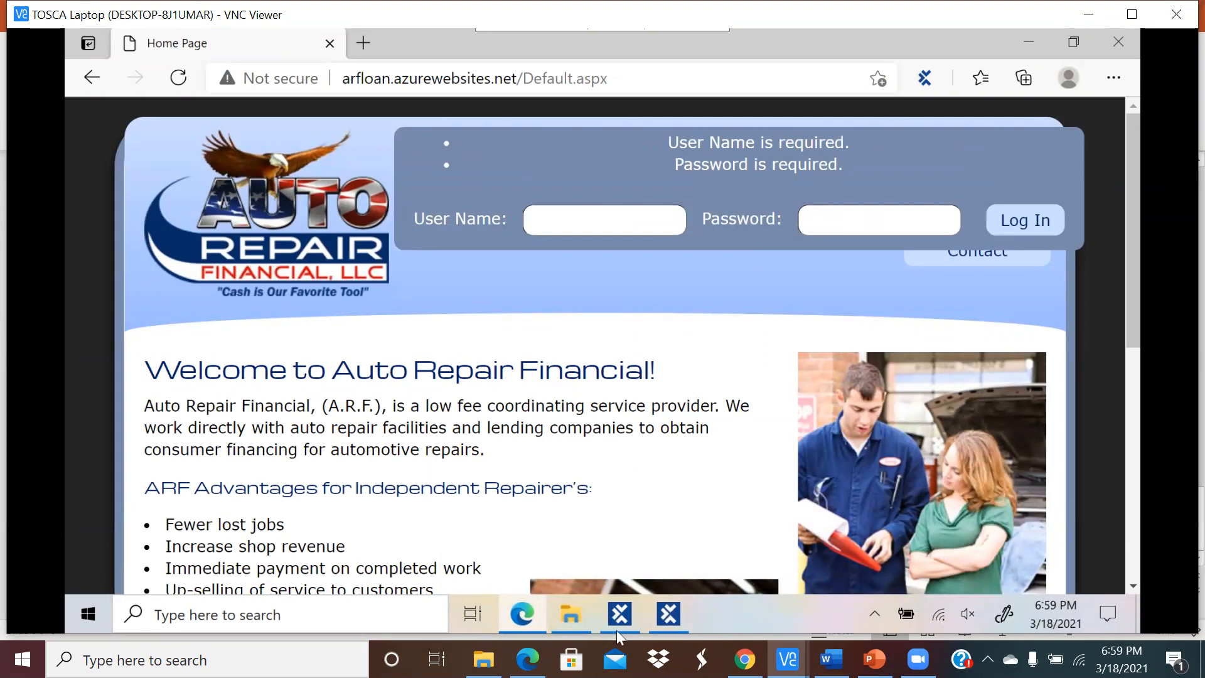
Step: Close XScan without keeping the scan, reload the login page, and return to Tosca Commander
mouse_move(571, 620)
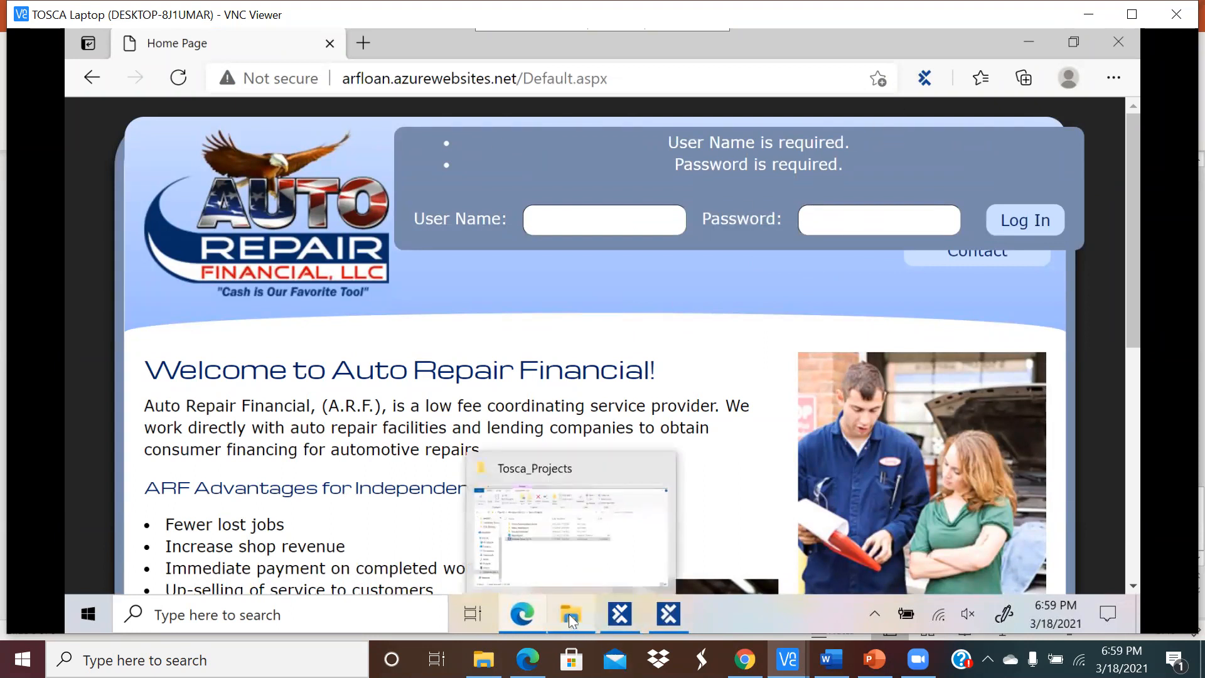
mouse_move(665, 618)
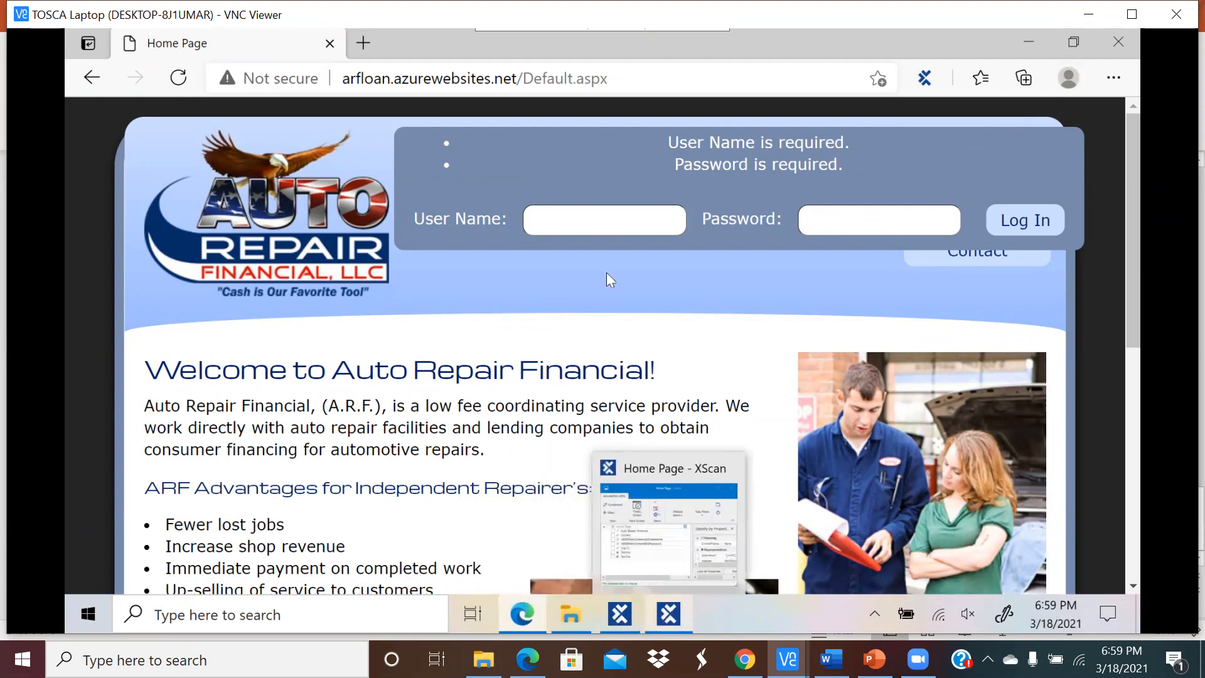
click(678, 612)
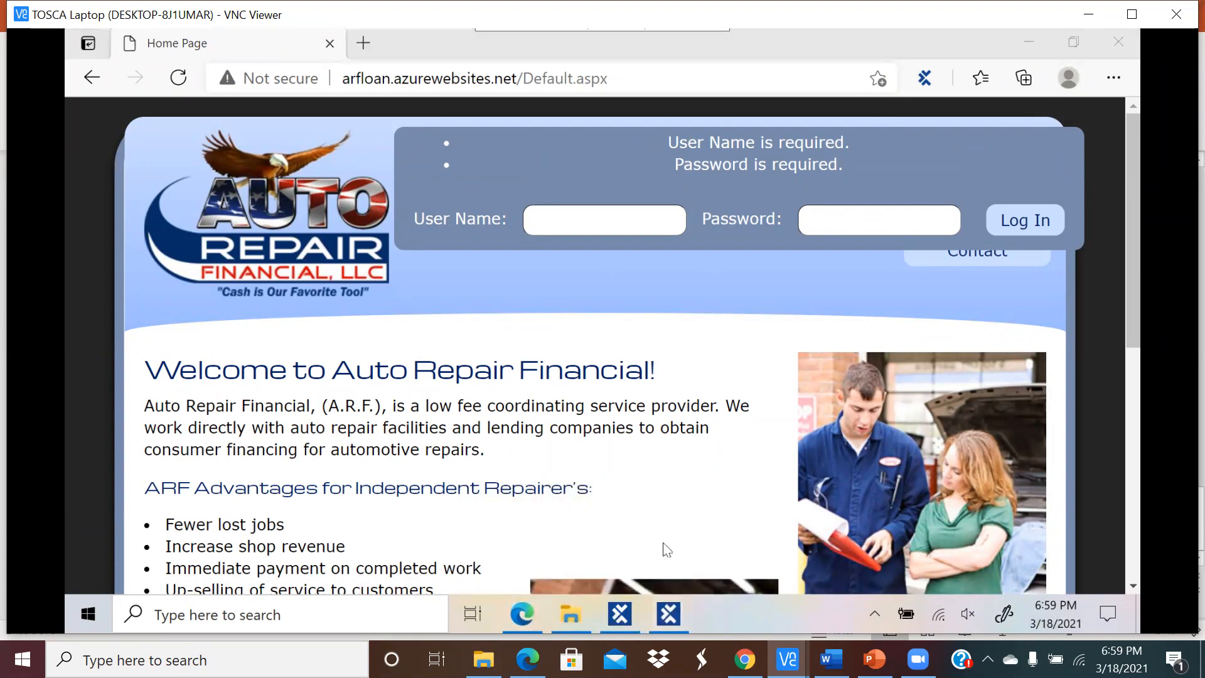
click(676, 617)
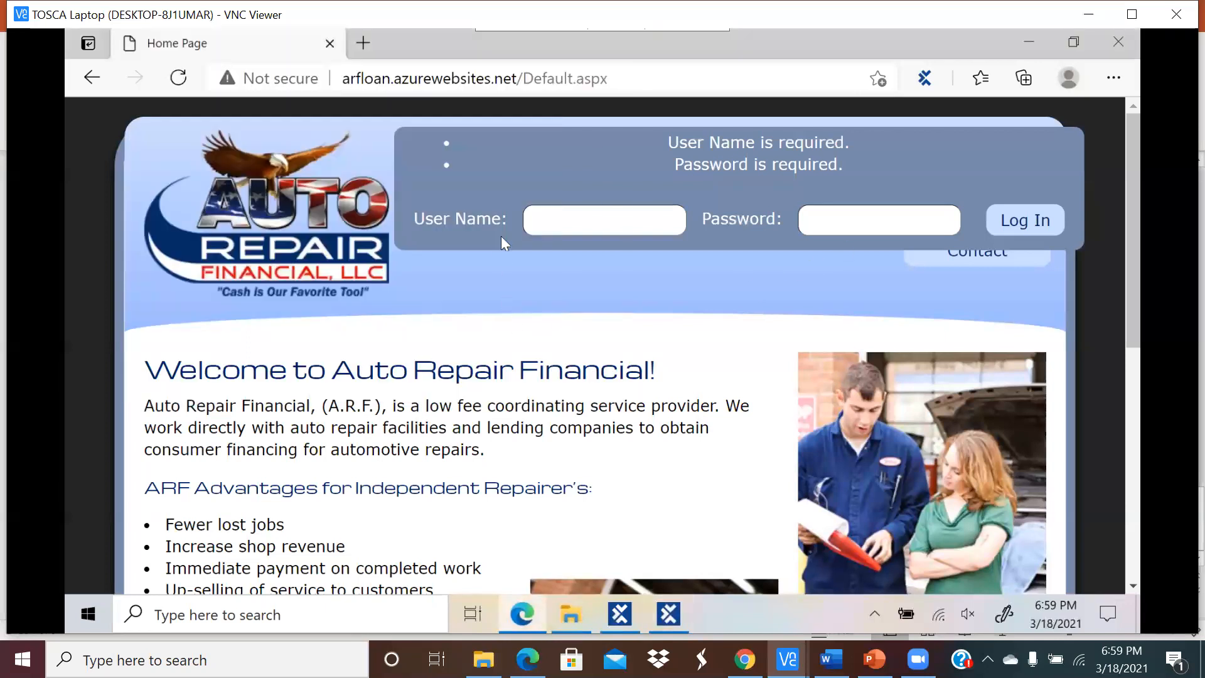
click(677, 616)
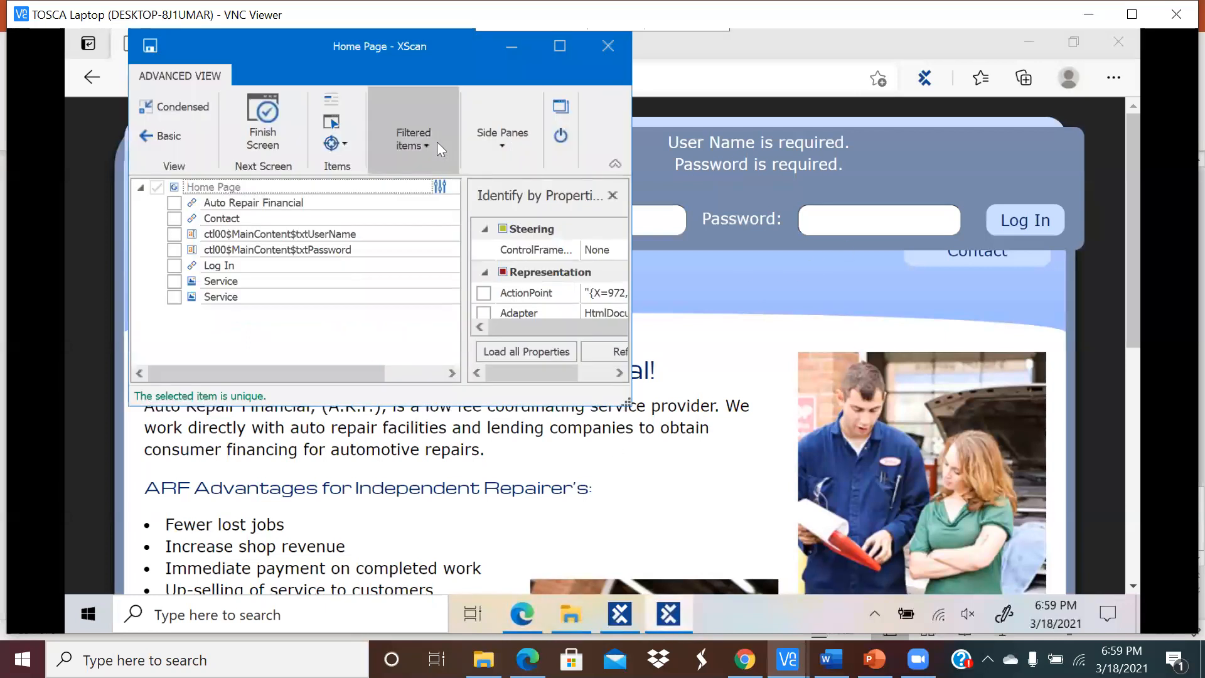
click(560, 137)
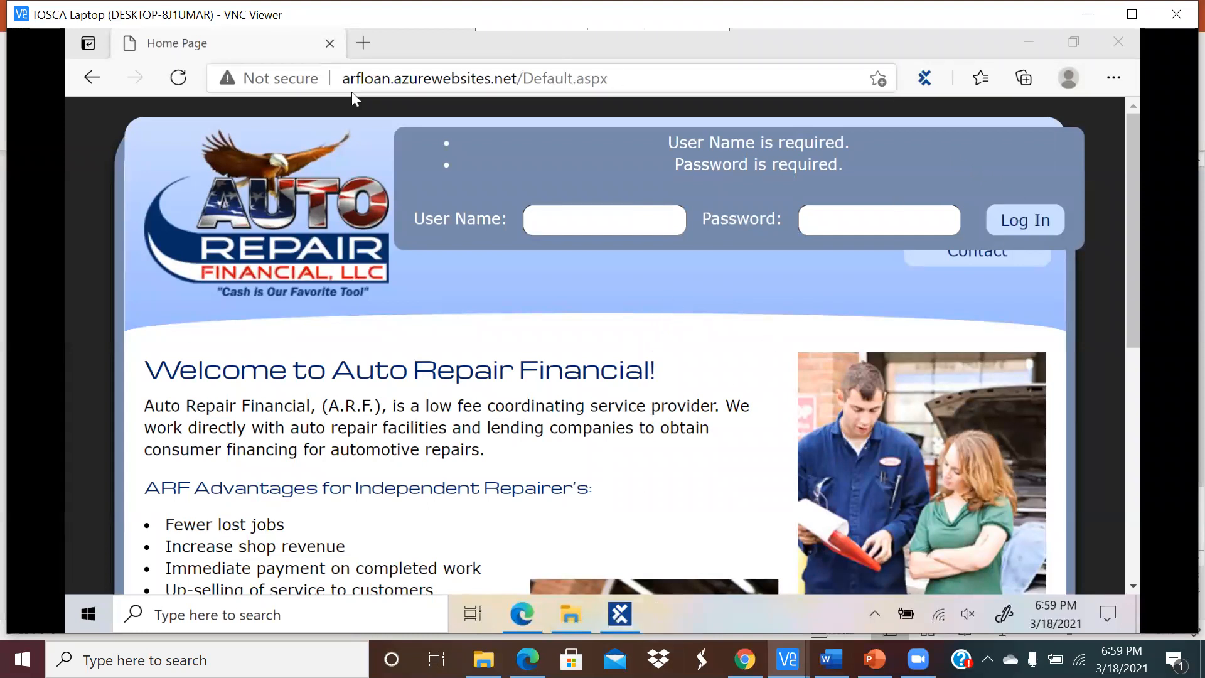
click(179, 79)
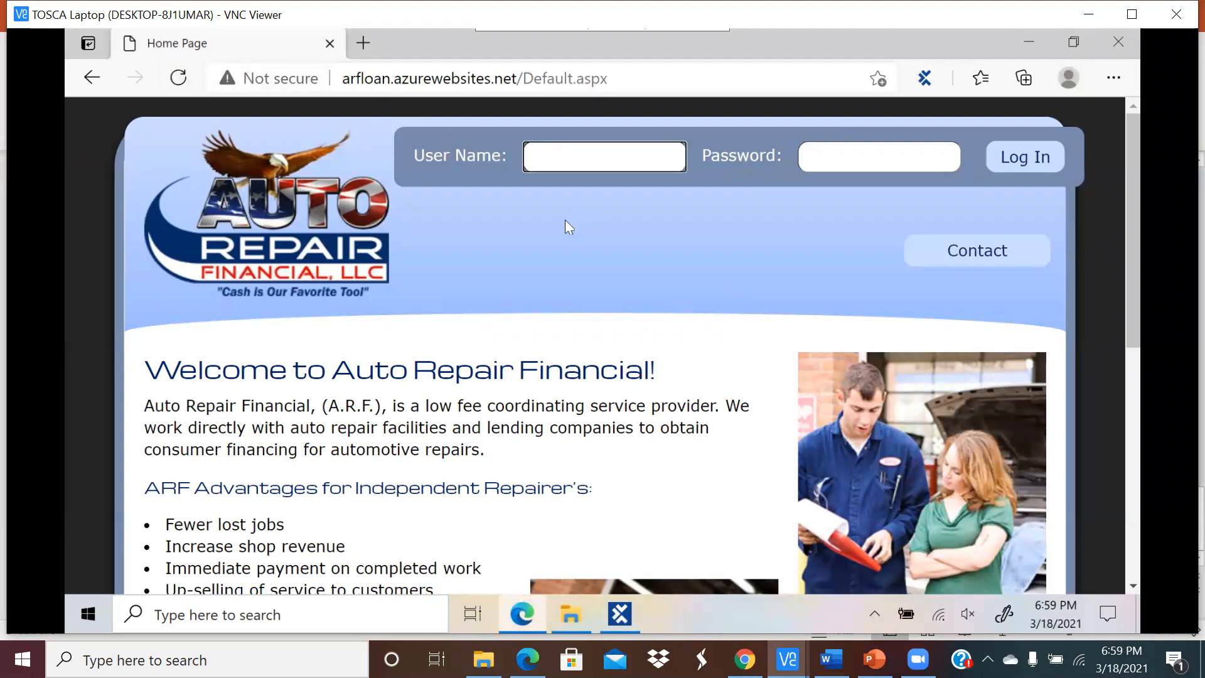
click(635, 618)
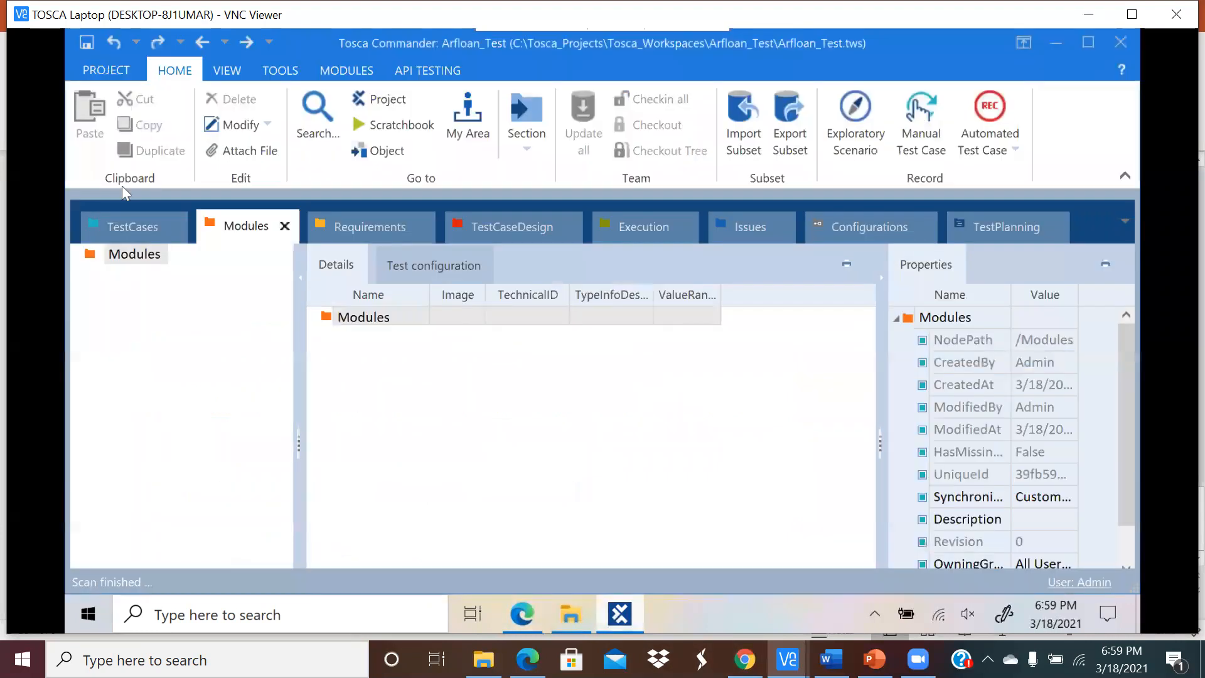
Step: Run Scan > Application on the Modules folder again and pick the 'Home Page - Work' Edge window
right_click(346, 320)
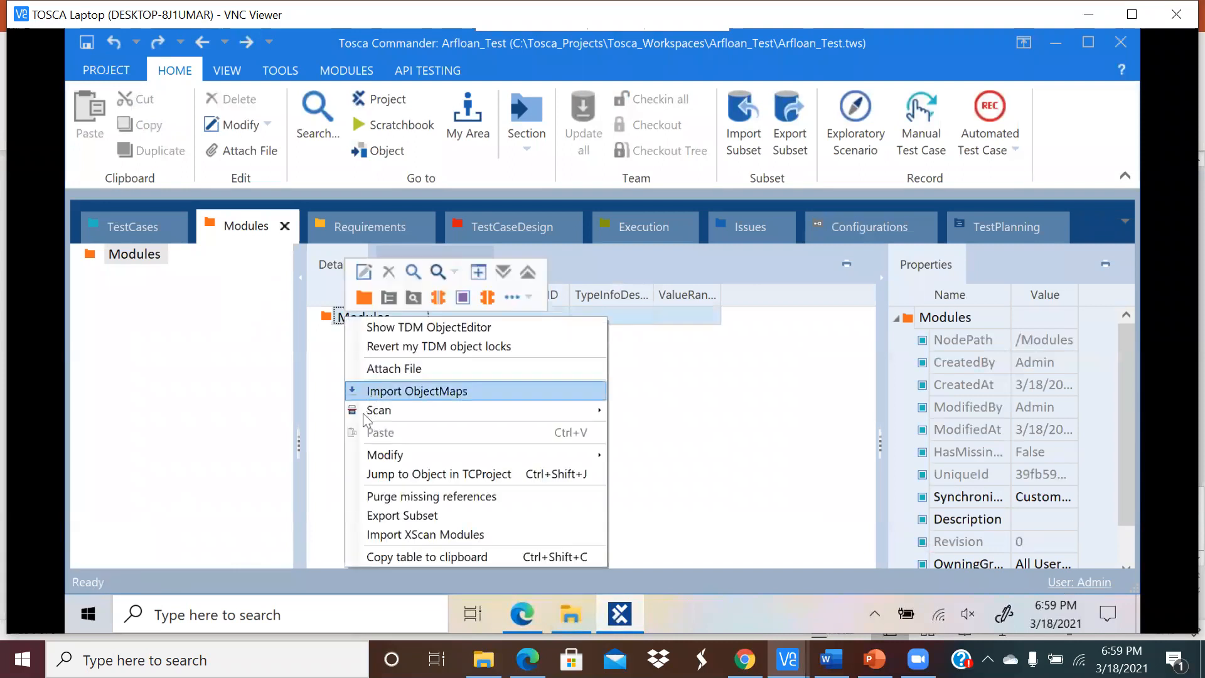
mouse_move(390, 411)
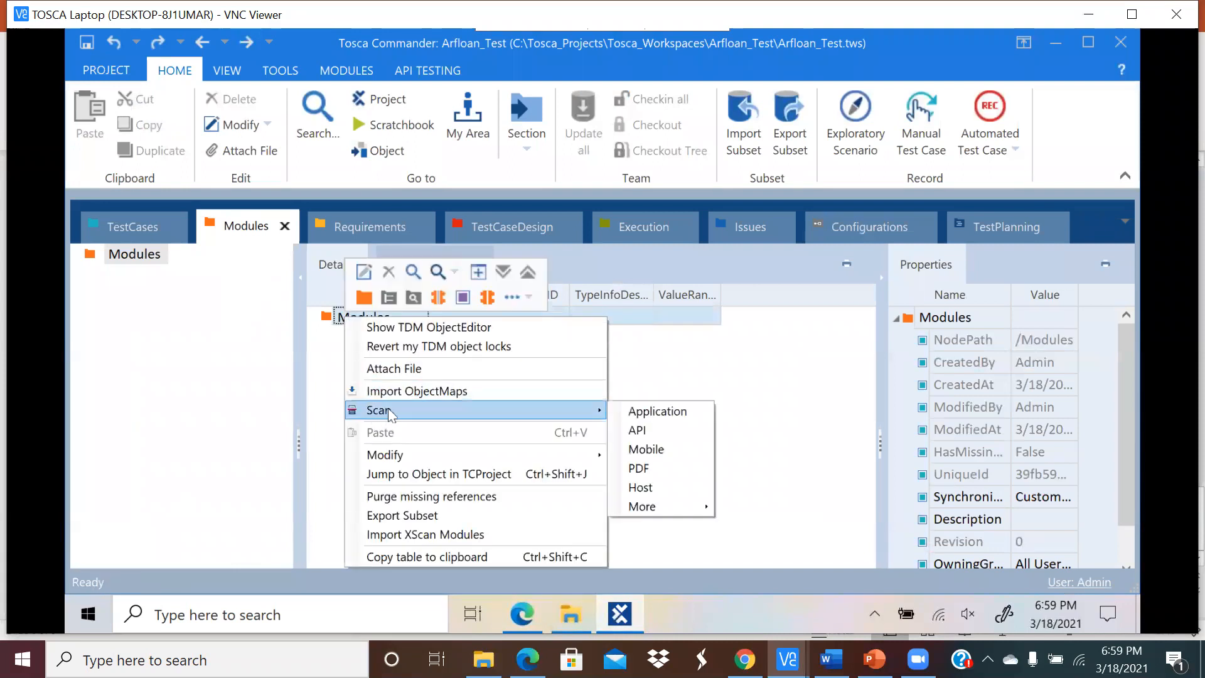
click(642, 412)
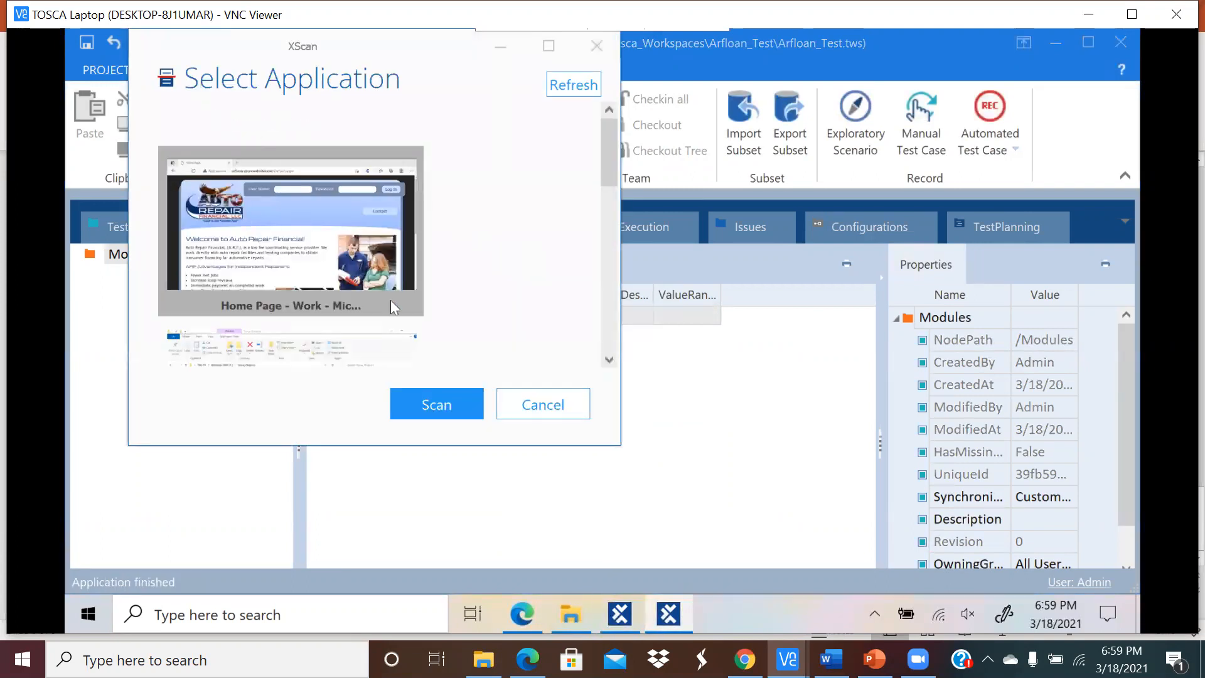
click(409, 403)
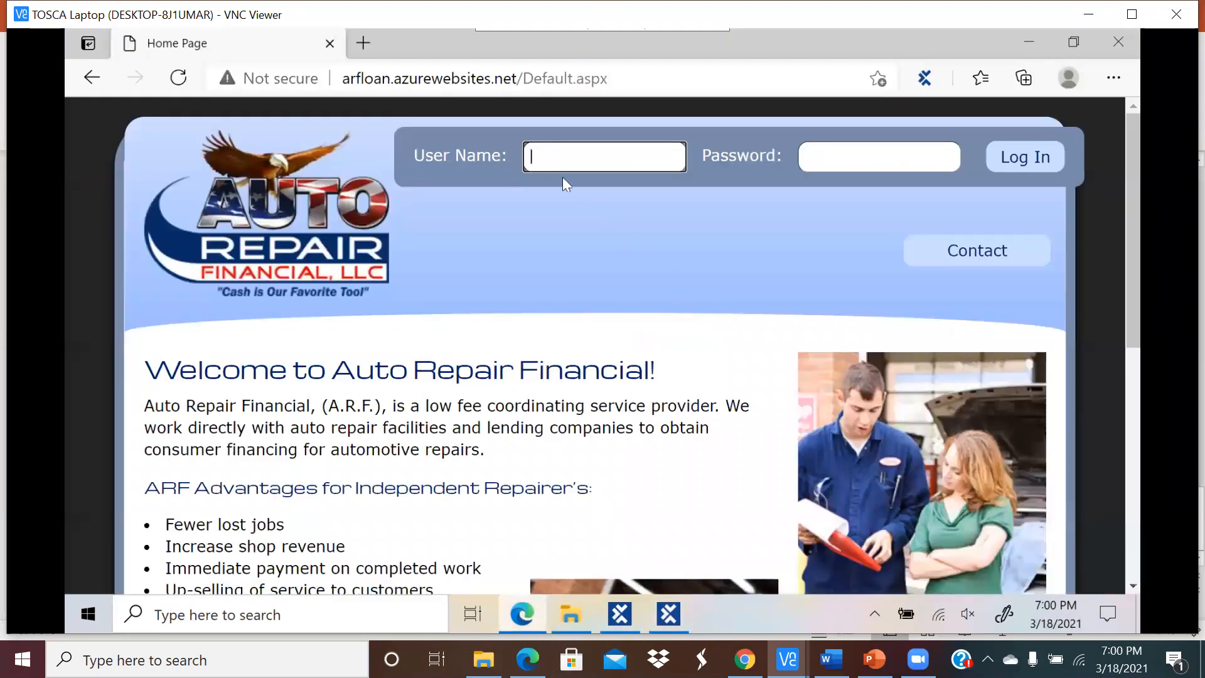
Step: Bring XScan's Home Page scan forward and move it to uncover the User Name and Password fields
click(669, 617)
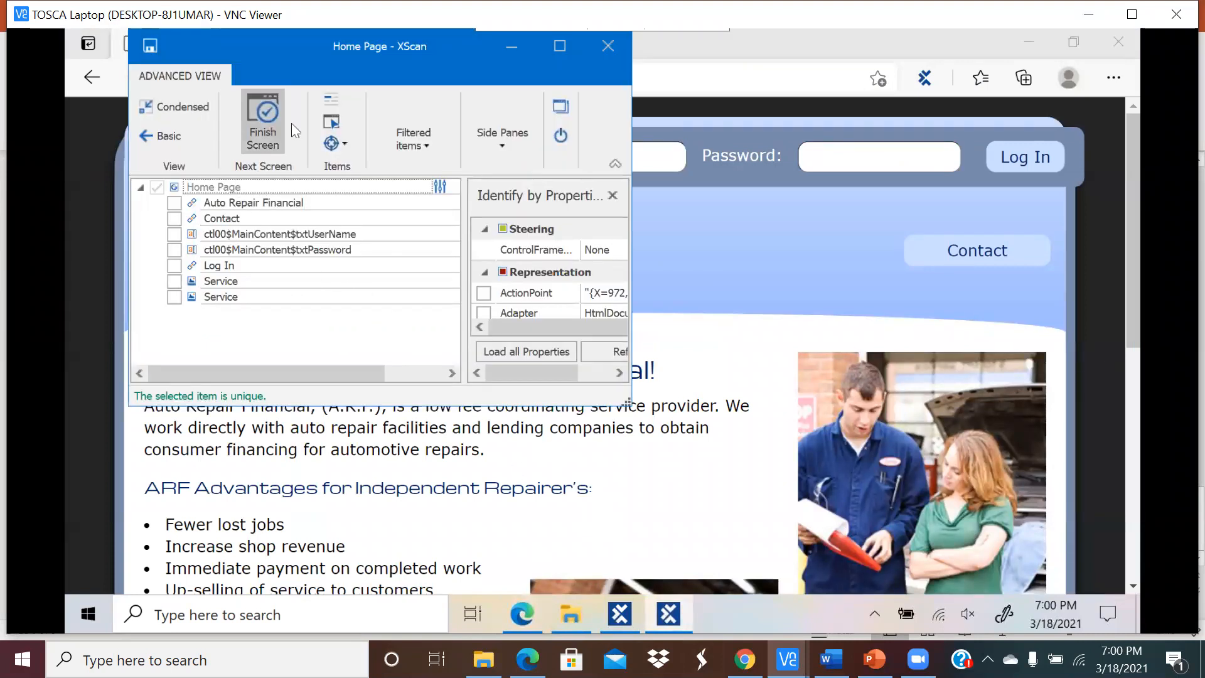
click(329, 122)
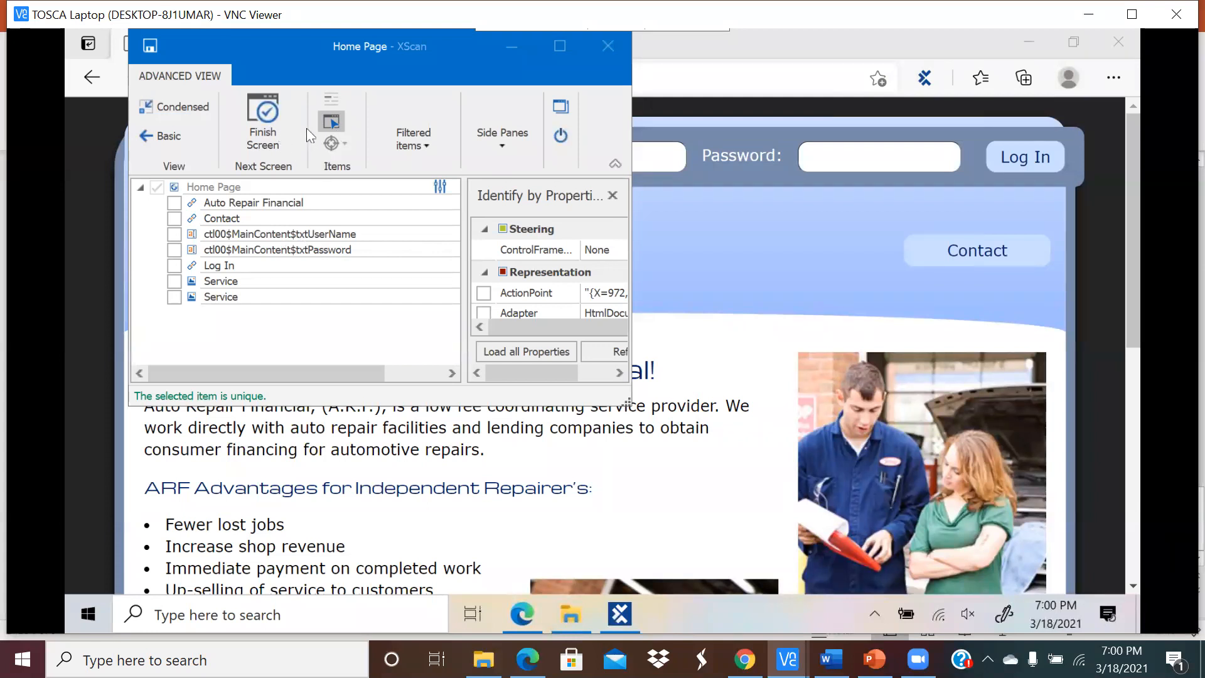
click(336, 119)
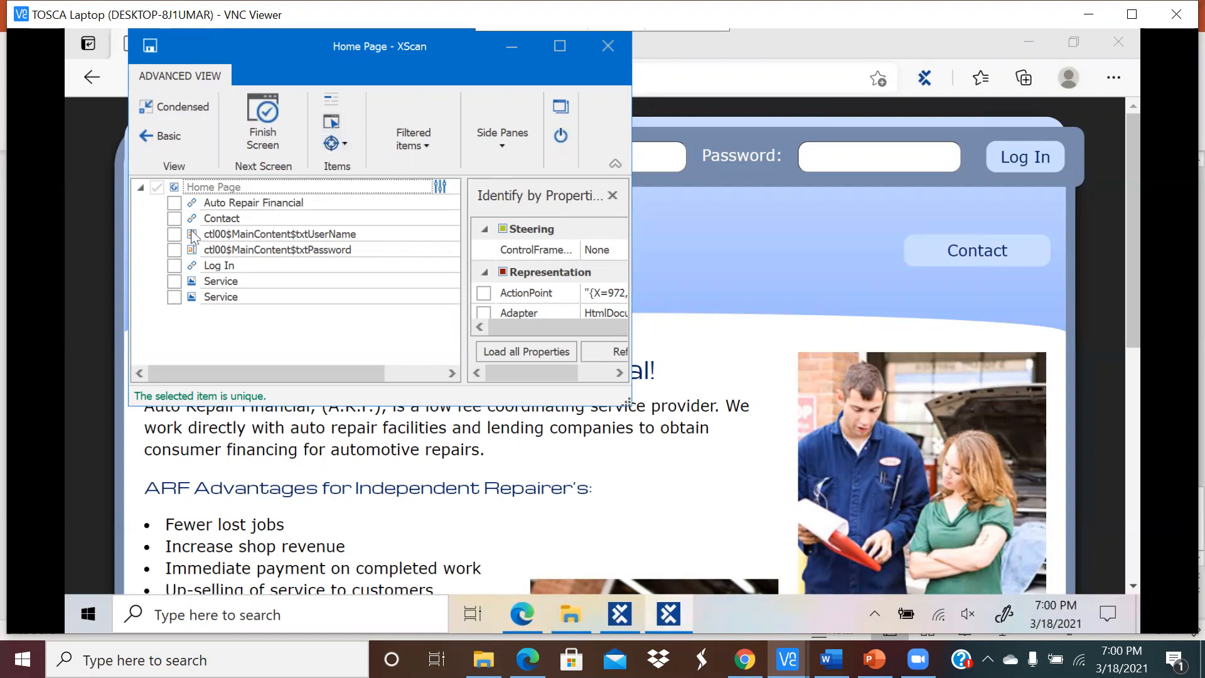
drag(281, 46, 287, 255)
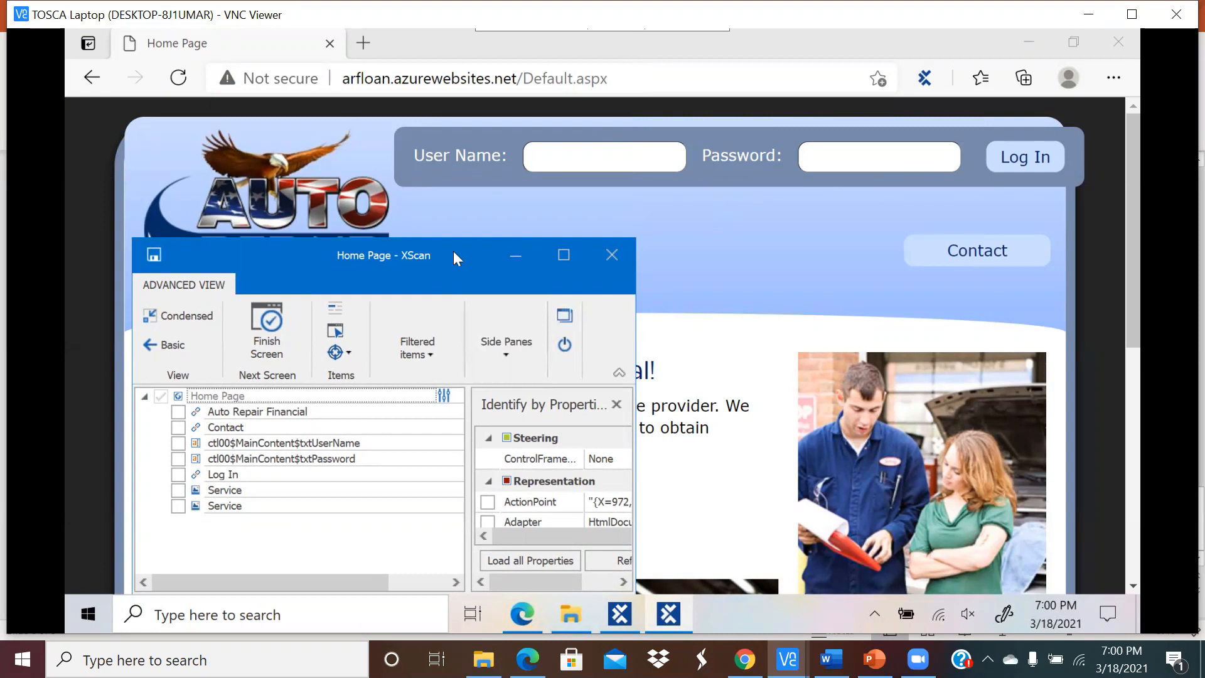
Step: Tick ctl00$MainContent$txtUserName, rename it UserName, and maximize the XScan window
click(178, 443)
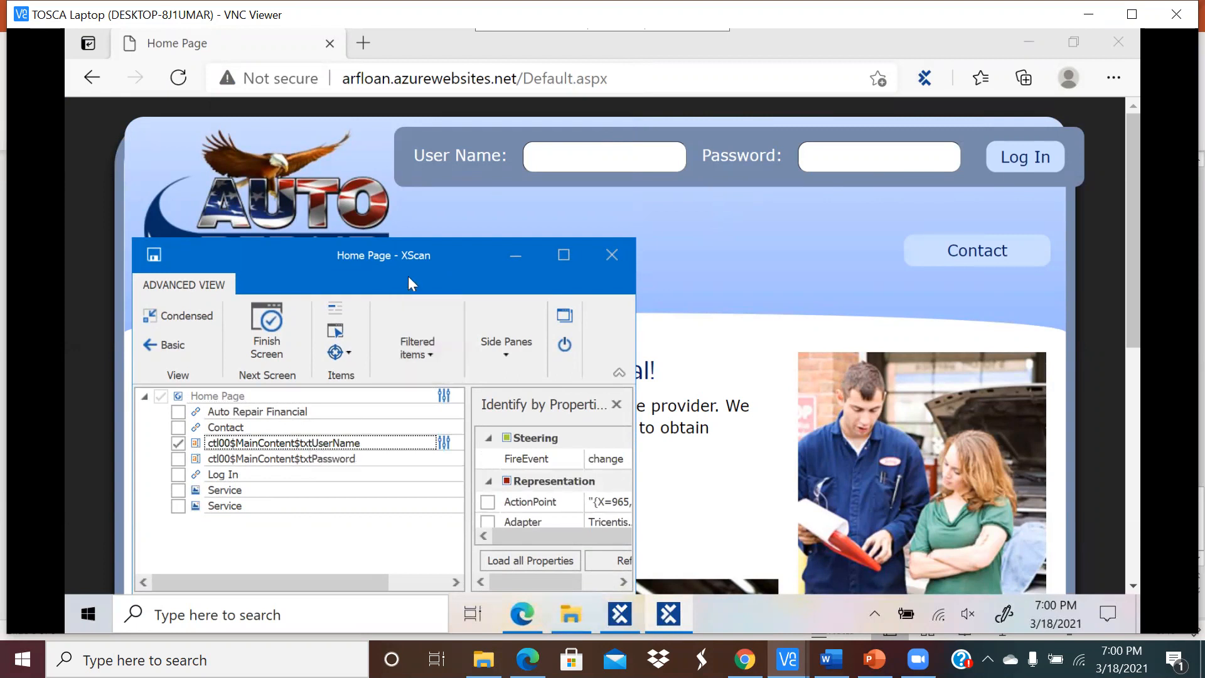
drag(425, 257, 390, 145)
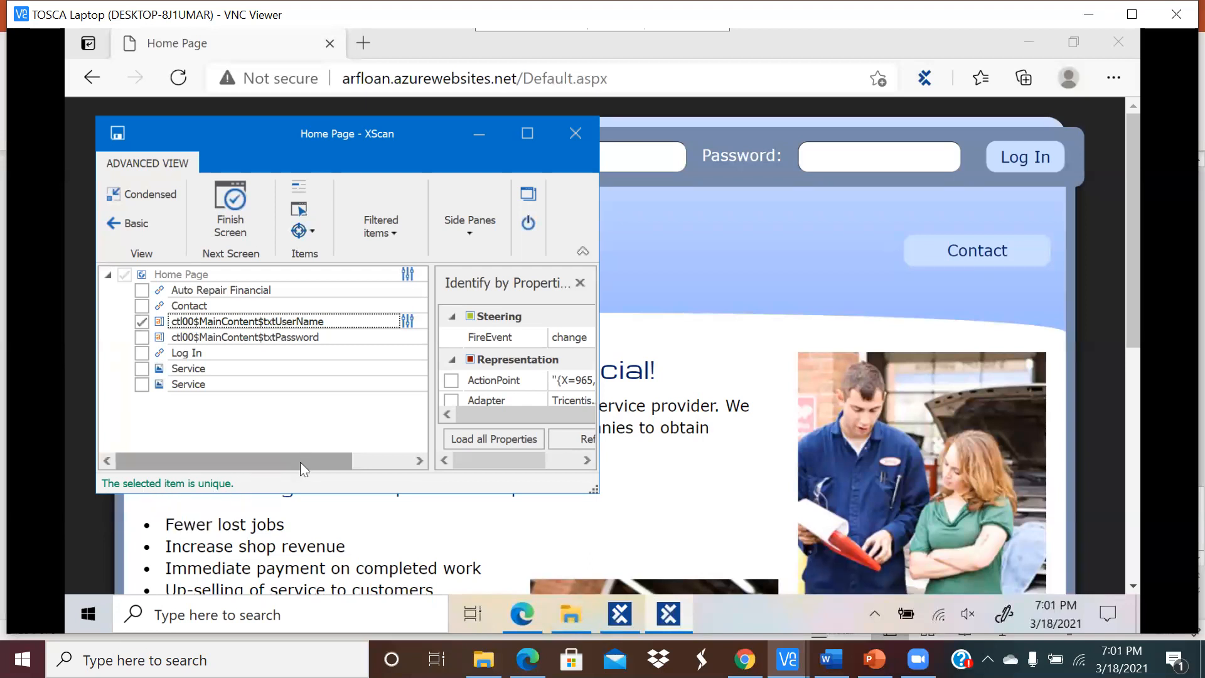
drag(276, 133, 284, 215)
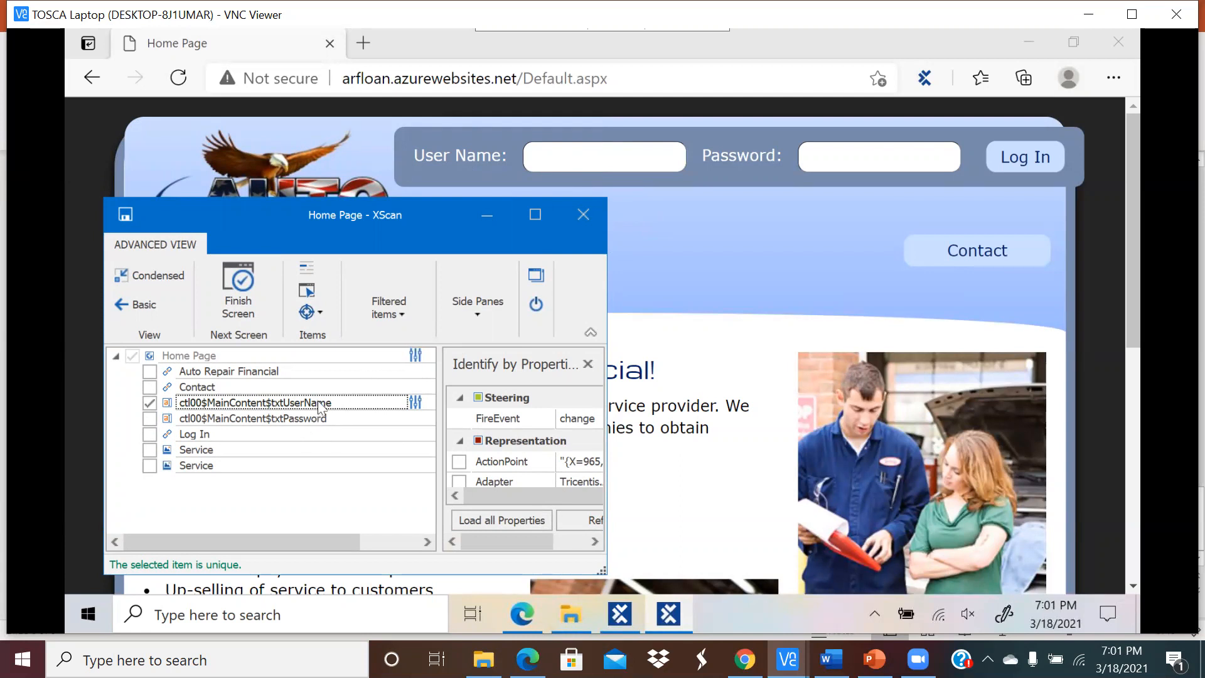
click(285, 408)
click(283, 403)
key(BackSpace)
key(BackSpace)
key(BackSpace)
key(BackSpace)
key(BackSpace)
key(BackSpace)
key(BackSpace)
key(BackSpace)
key(BackSpace)
key(BackSpace)
key(BackSpace)
key(BackSpace)
key(BackSpace)
key(BackSpace)
key(BackSpace)
key(BackSpace)
key(BackSpace)
key(BackSpace)
key(BackSpace)
key(BackSpace)
key(BackSpace)
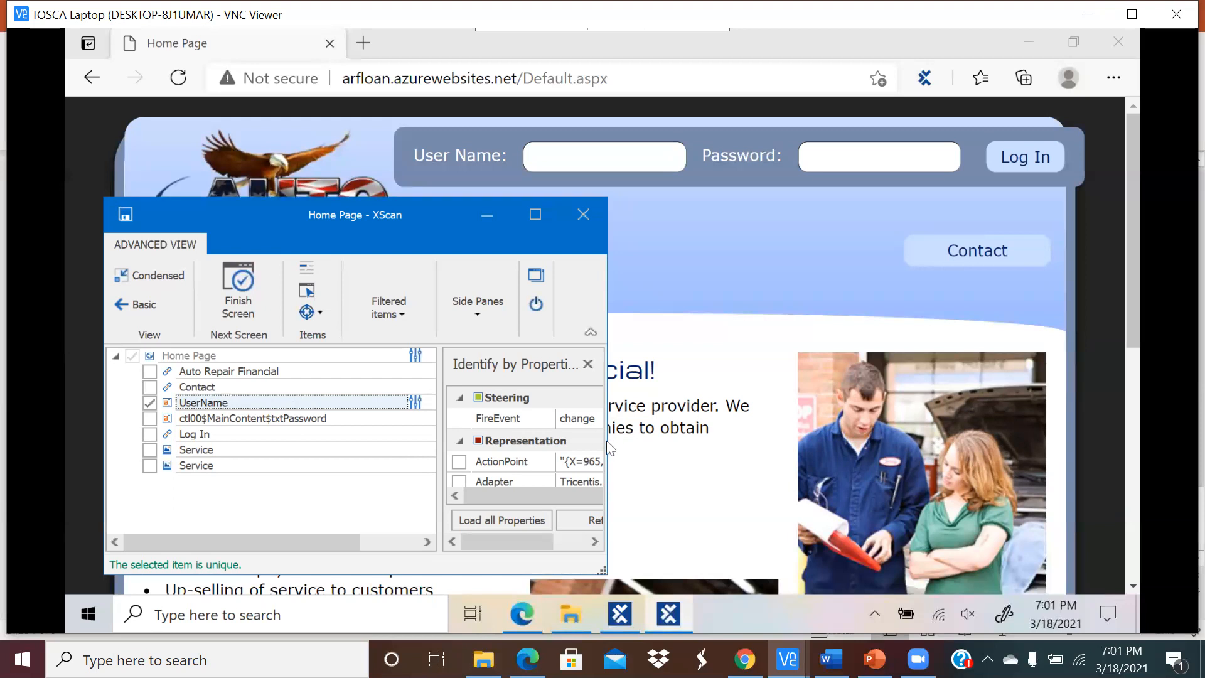
click(535, 214)
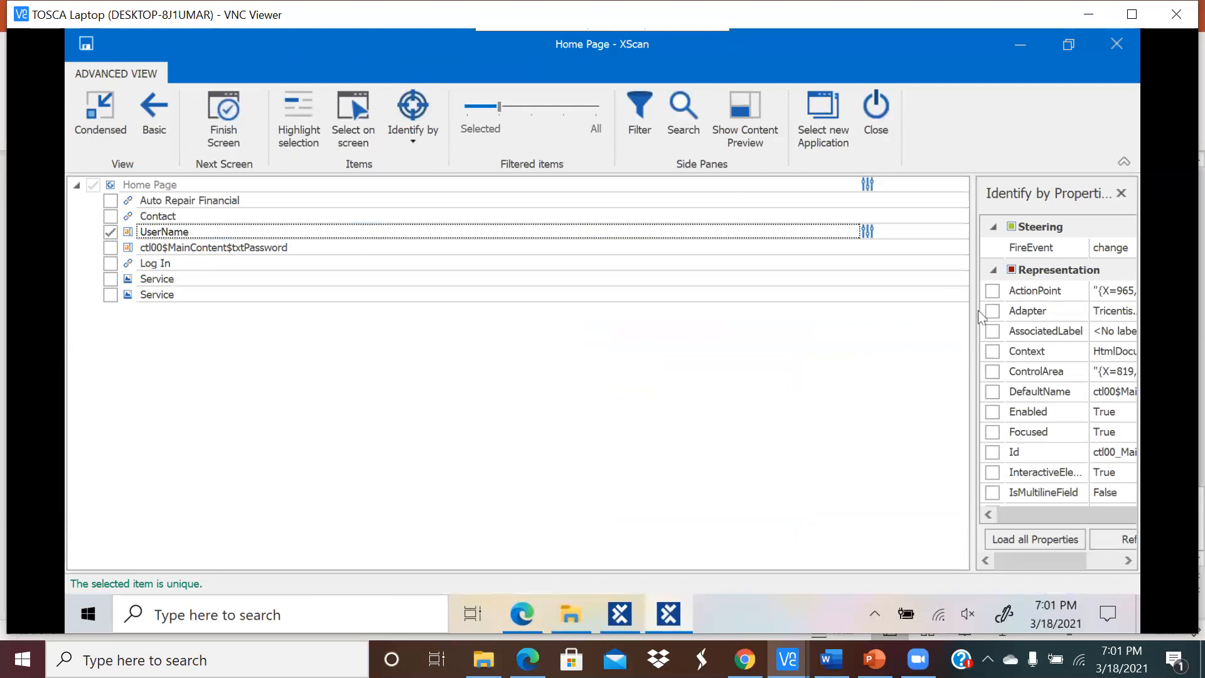
Step: Widen Identify by Properties, confirm UserName stays unique by Id, and tick ctl00$MainContent$txtPassword
drag(973, 314, 550, 331)
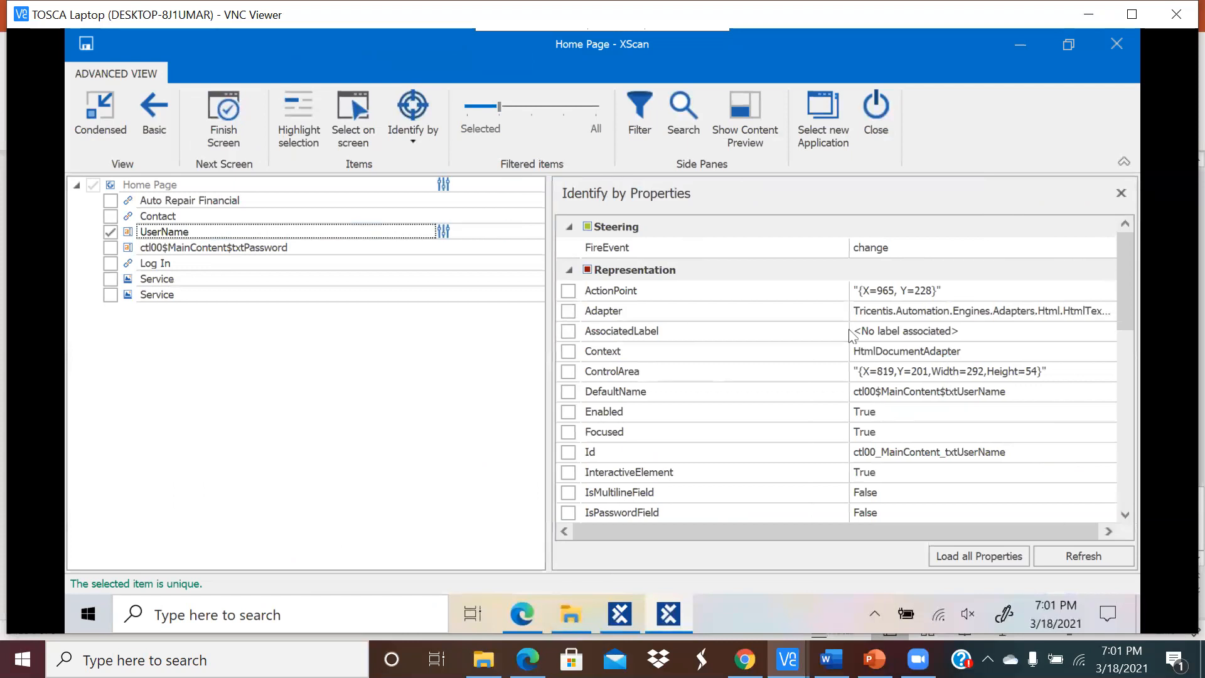
scroll(1127, 515, down, 3)
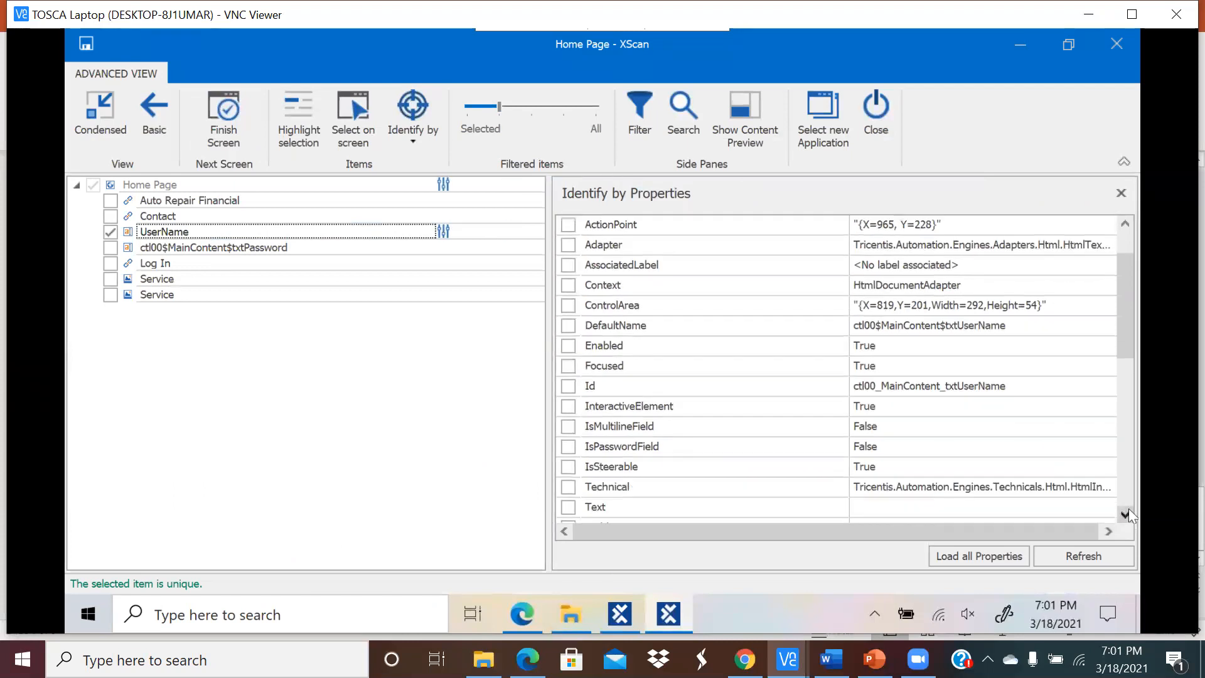
scroll(1128, 515, down, 3)
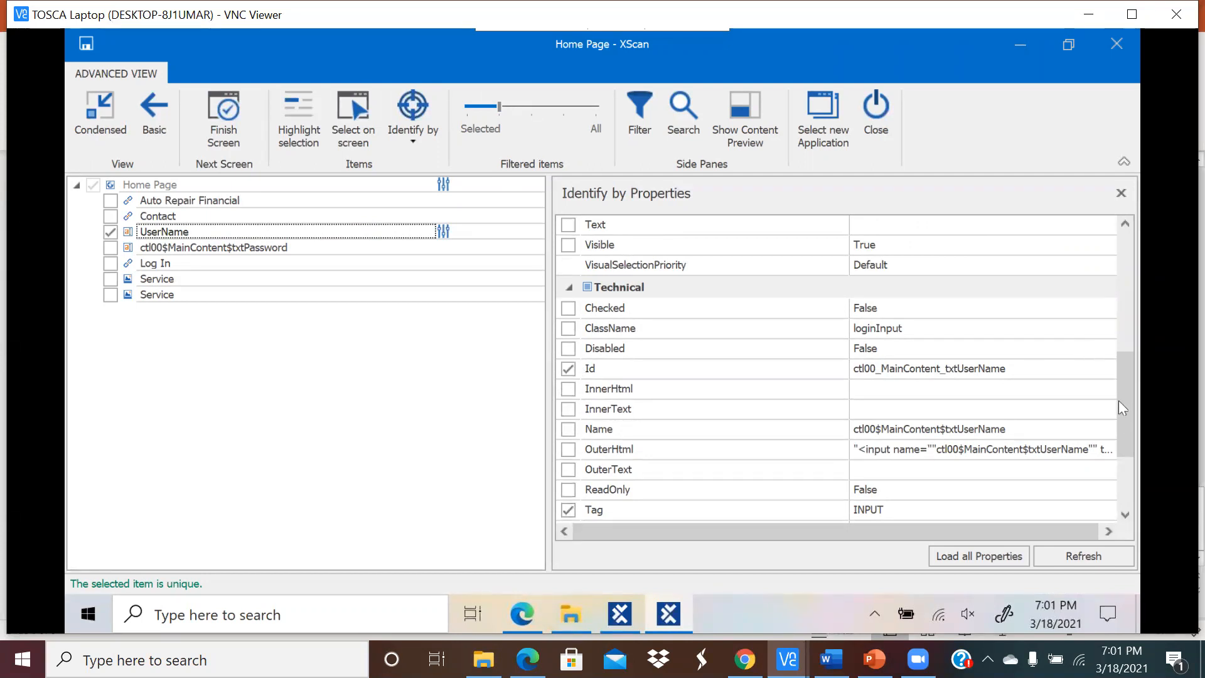
mouse_move(1122, 398)
mouse_down()
mouse_move(1133, 419)
mouse_move(1129, 396)
mouse_up()
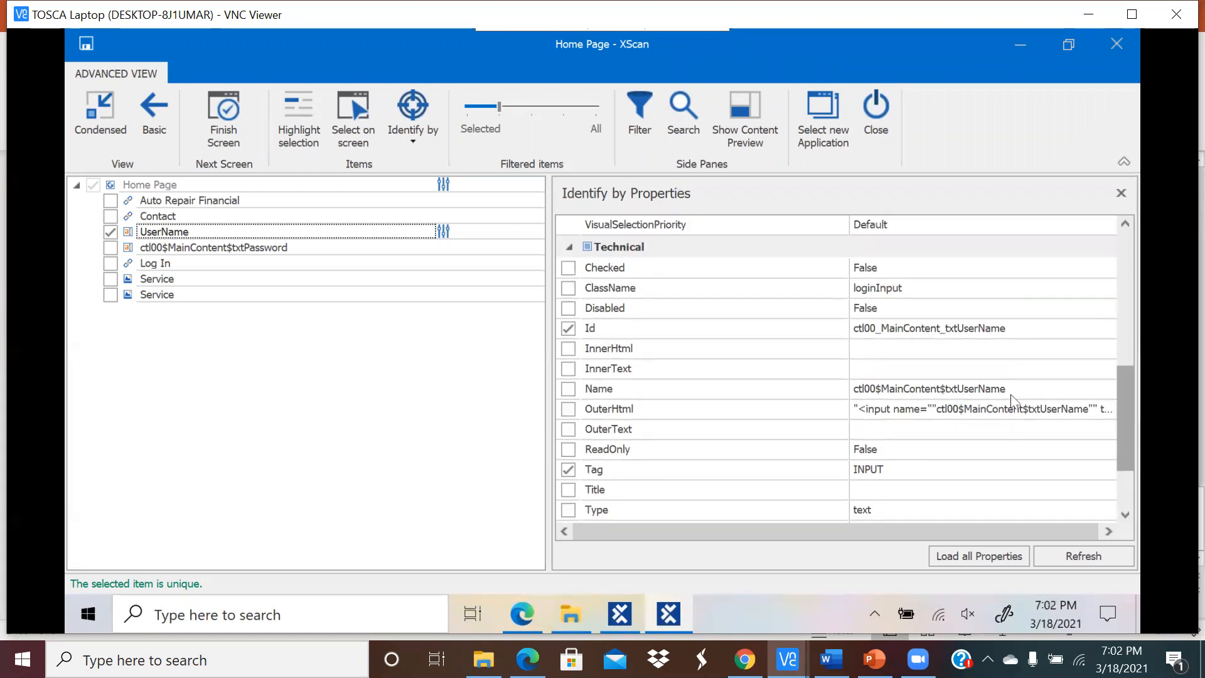
click(571, 332)
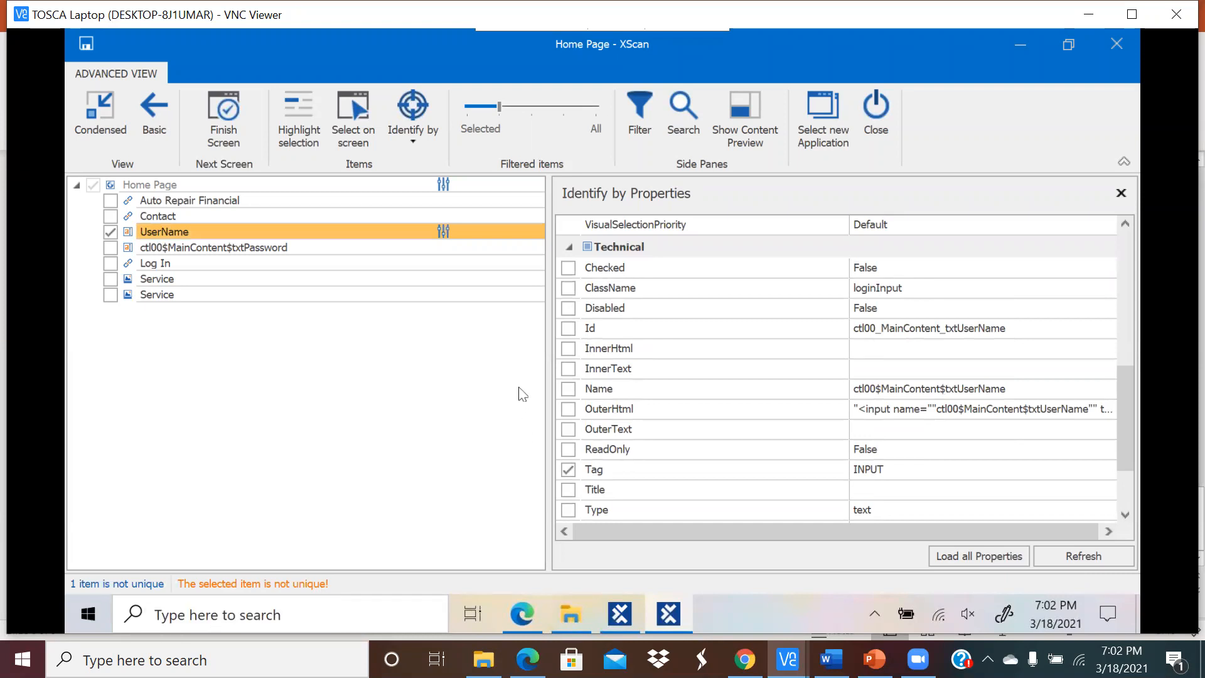
click(568, 331)
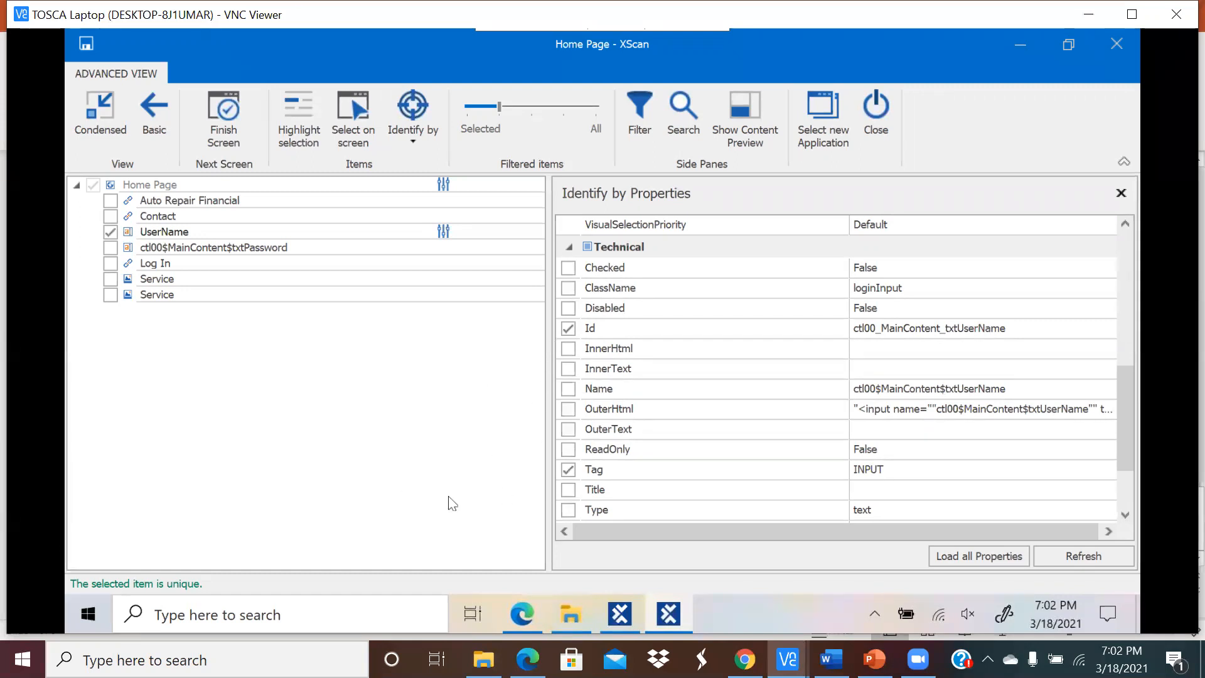
click(113, 248)
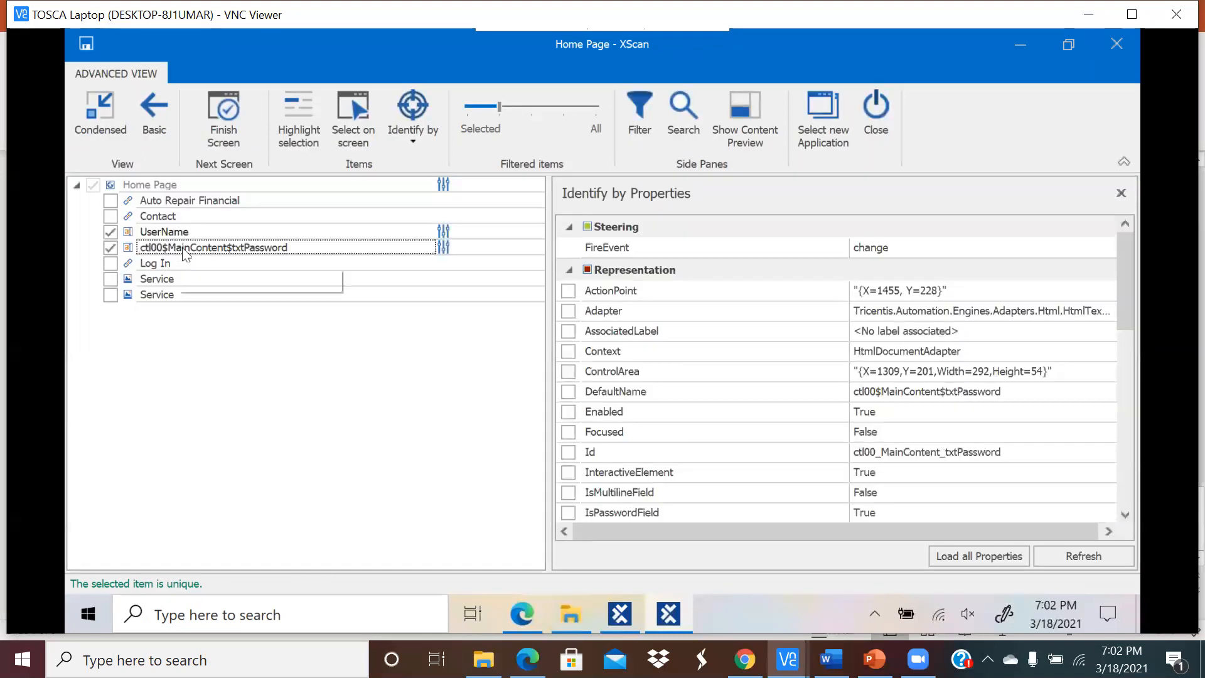
Step: Rename the txtPassword item to Password
click(242, 247)
click(248, 246)
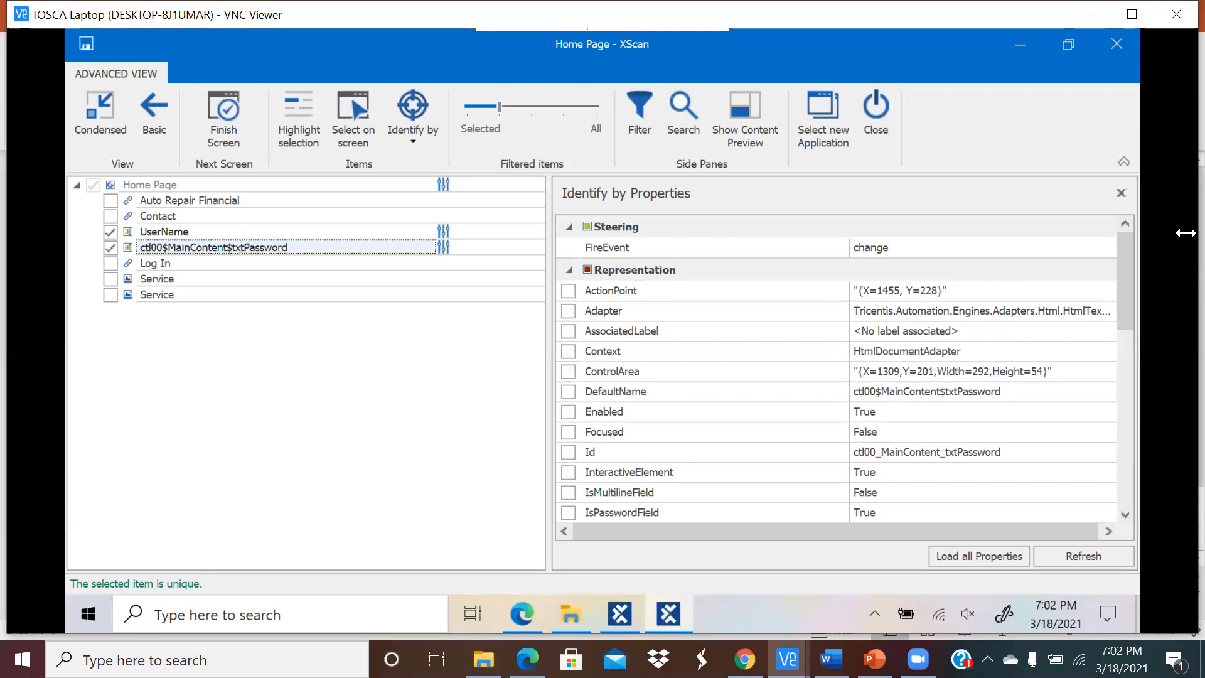
key(BackSpace)
key(BackSpace)
key(BackSpace)
key(BackSpace)
key(BackSpace)
key(BackSpace)
key(BackSpace)
key(BackSpace)
key(BackSpace)
key(BackSpace)
key(BackSpace)
key(BackSpace)
key(BackSpace)
key(BackSpace)
key(BackSpace)
key(BackSpace)
key(BackSpace)
key(BackSpace)
key(BackSpace)
key(BackSpace)
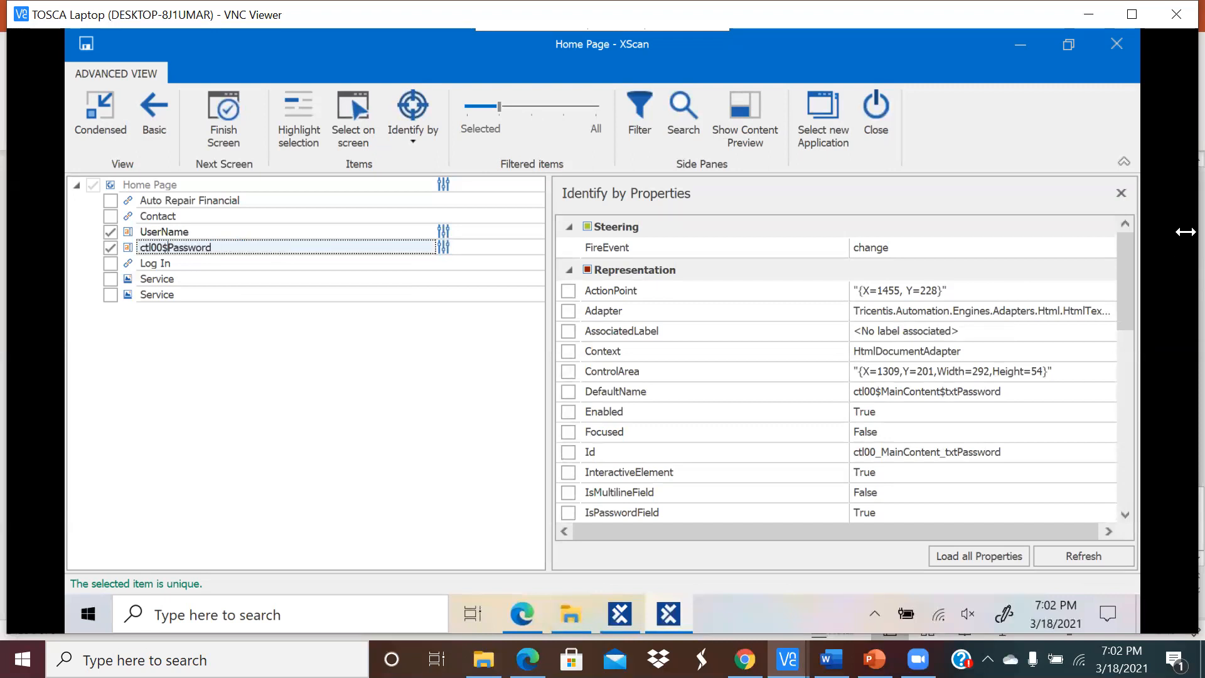
key(BackSpace)
key(Return)
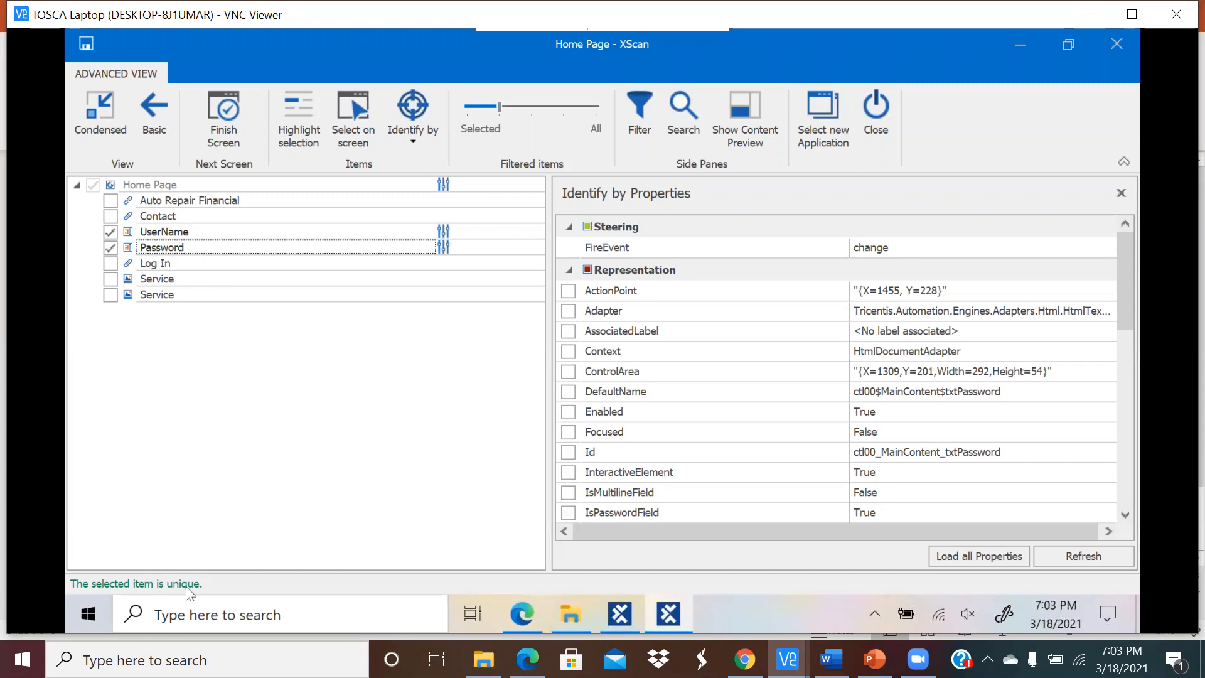
Step: Tick the Log In link so it is included in the module
scroll(659, 401, down, 3)
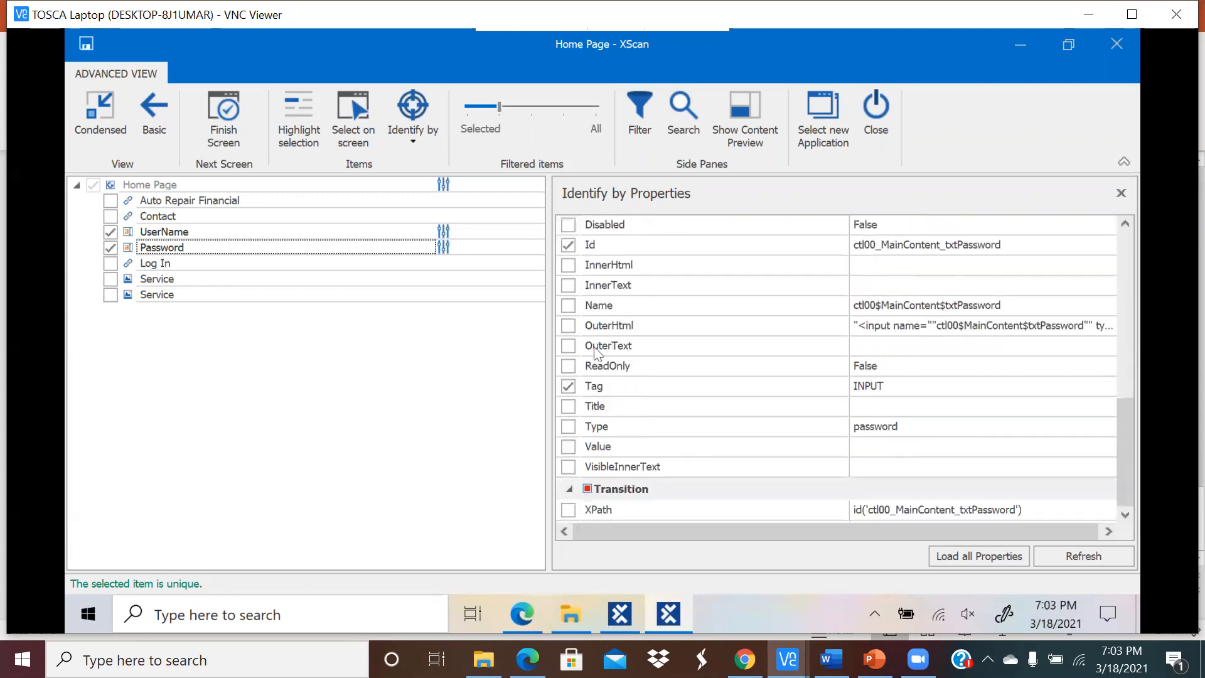
scroll(621, 351, up, 1)
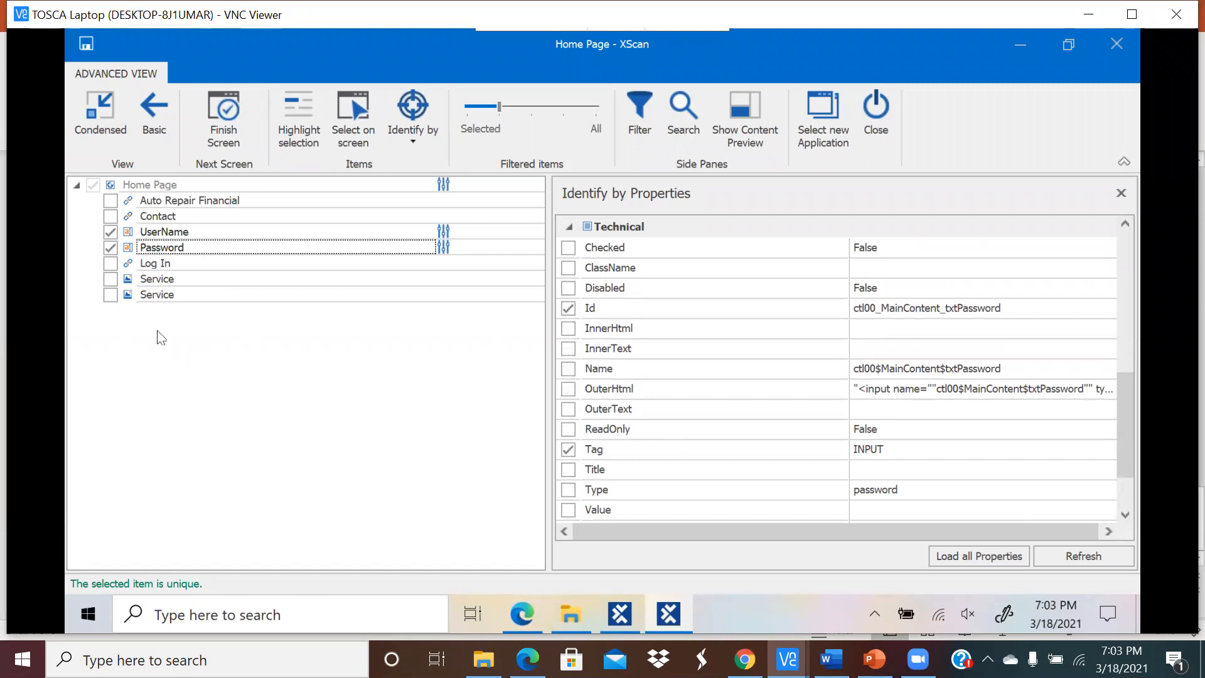
click(111, 266)
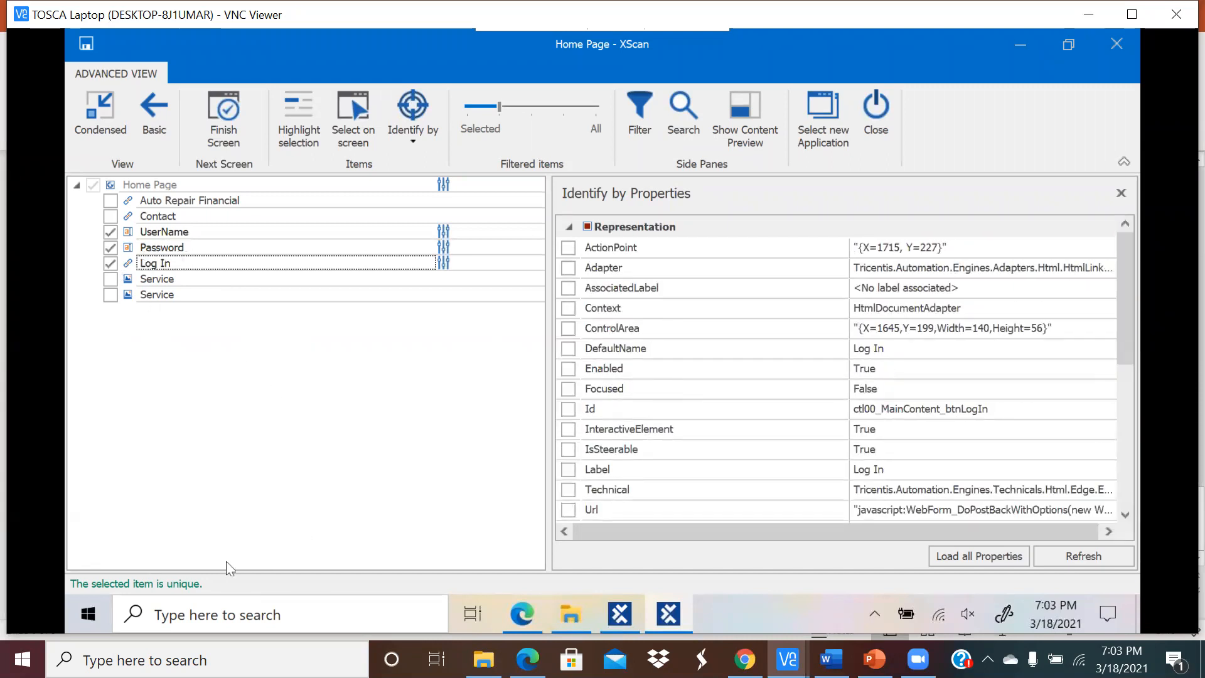
scroll(838, 327, down, 6)
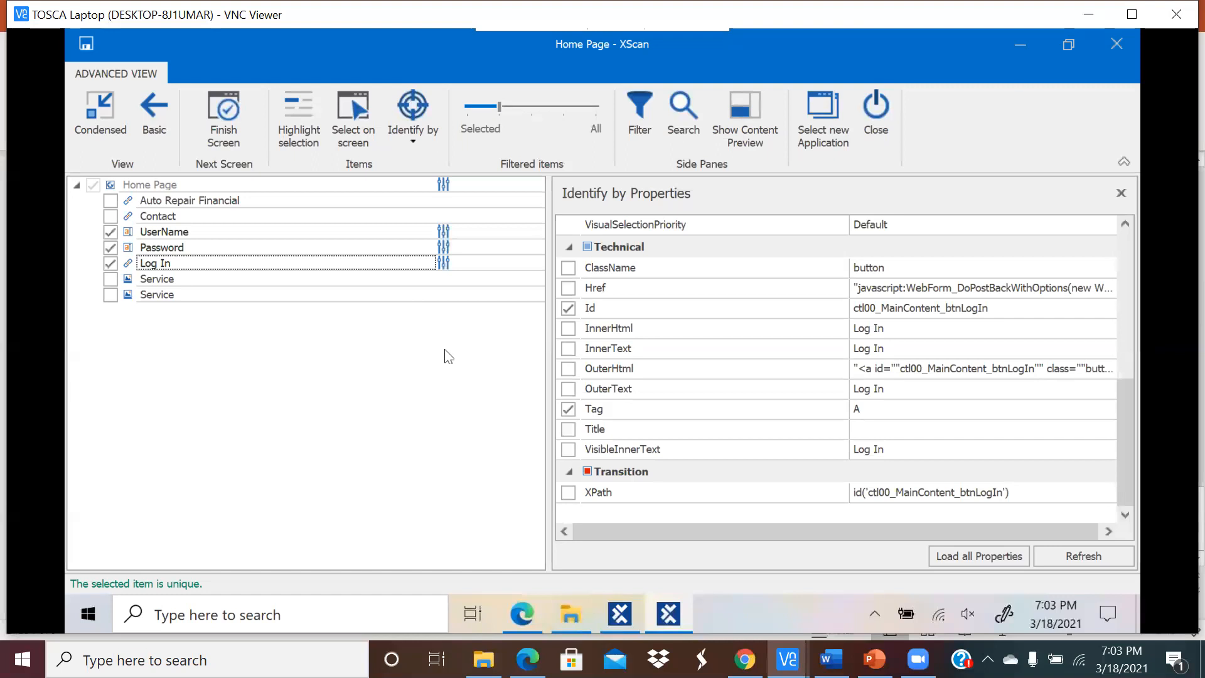
Step: Rename the Home Page module to ArfloanLogin, save it, and close XScan
click(189, 183)
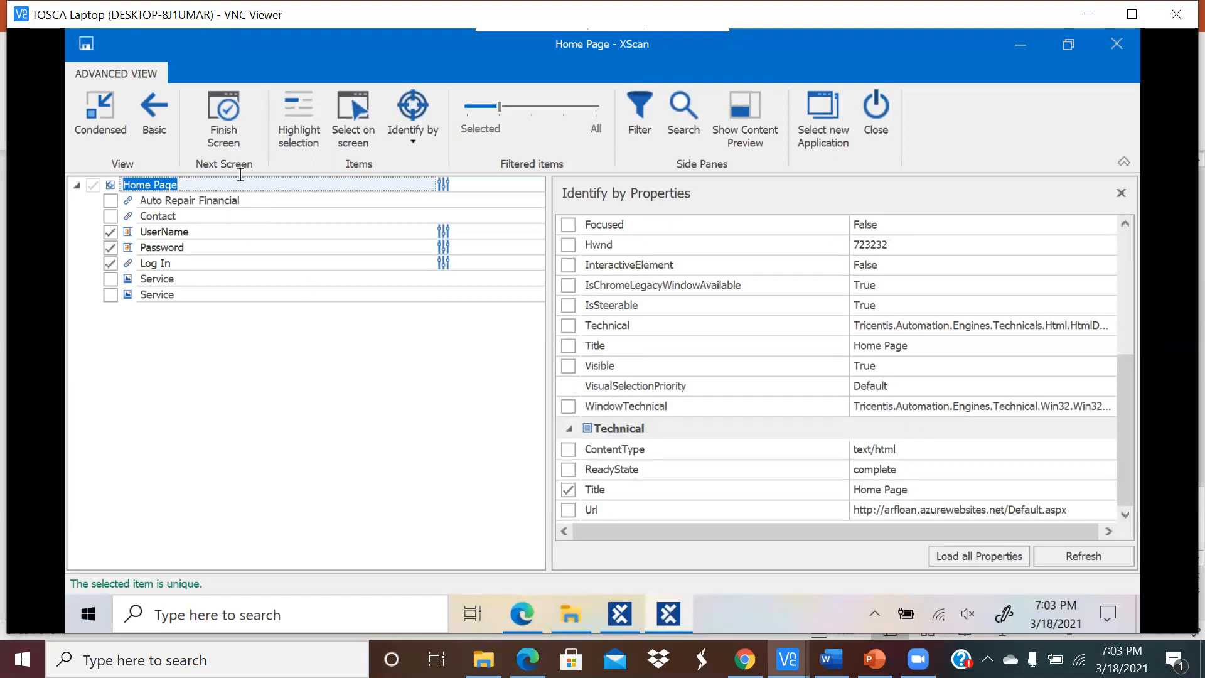
text(ArfloanLogin)
key(Return)
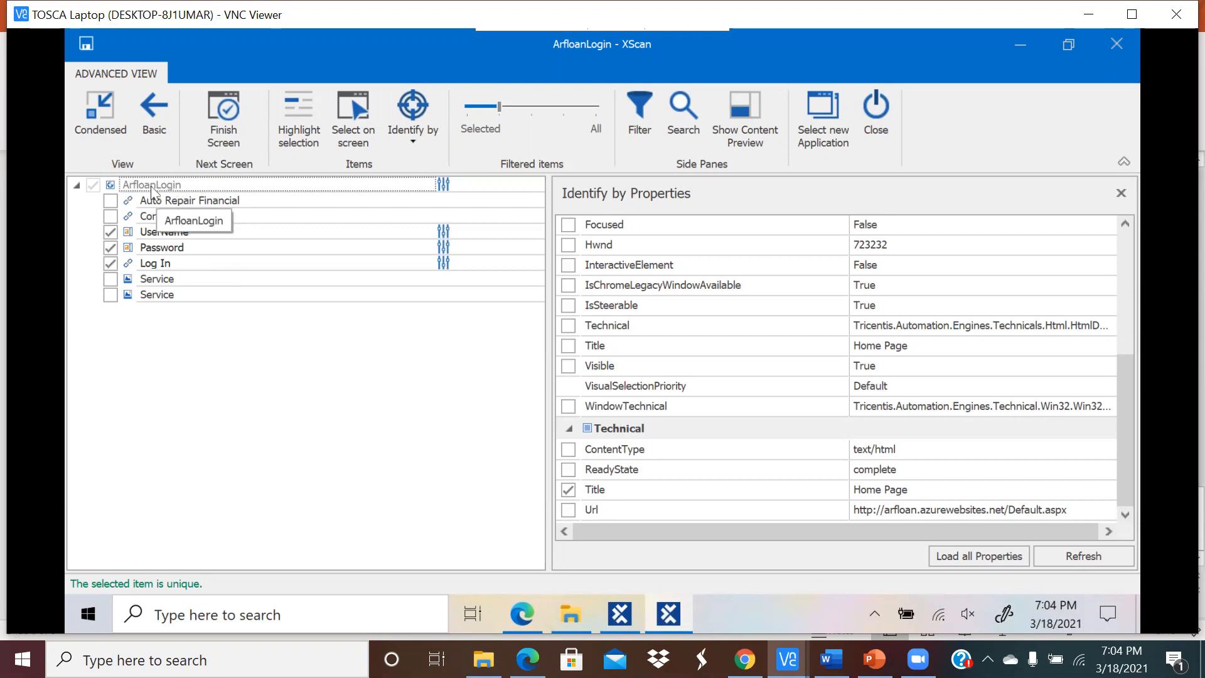
click(86, 44)
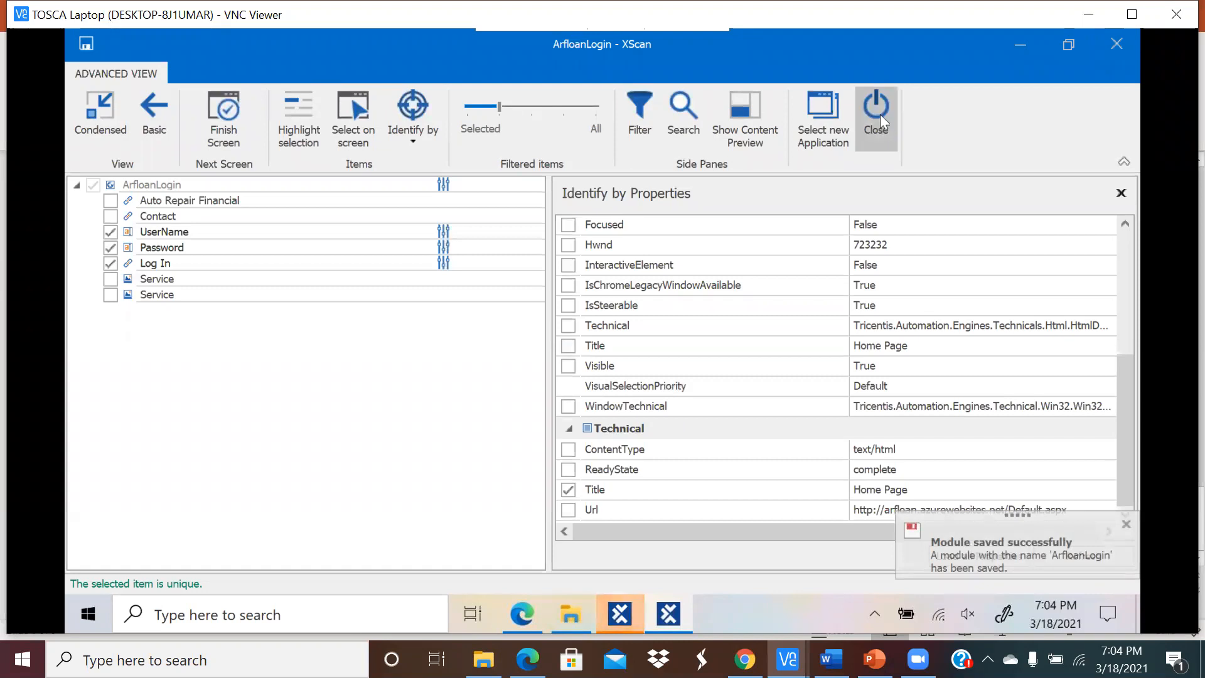
click(879, 114)
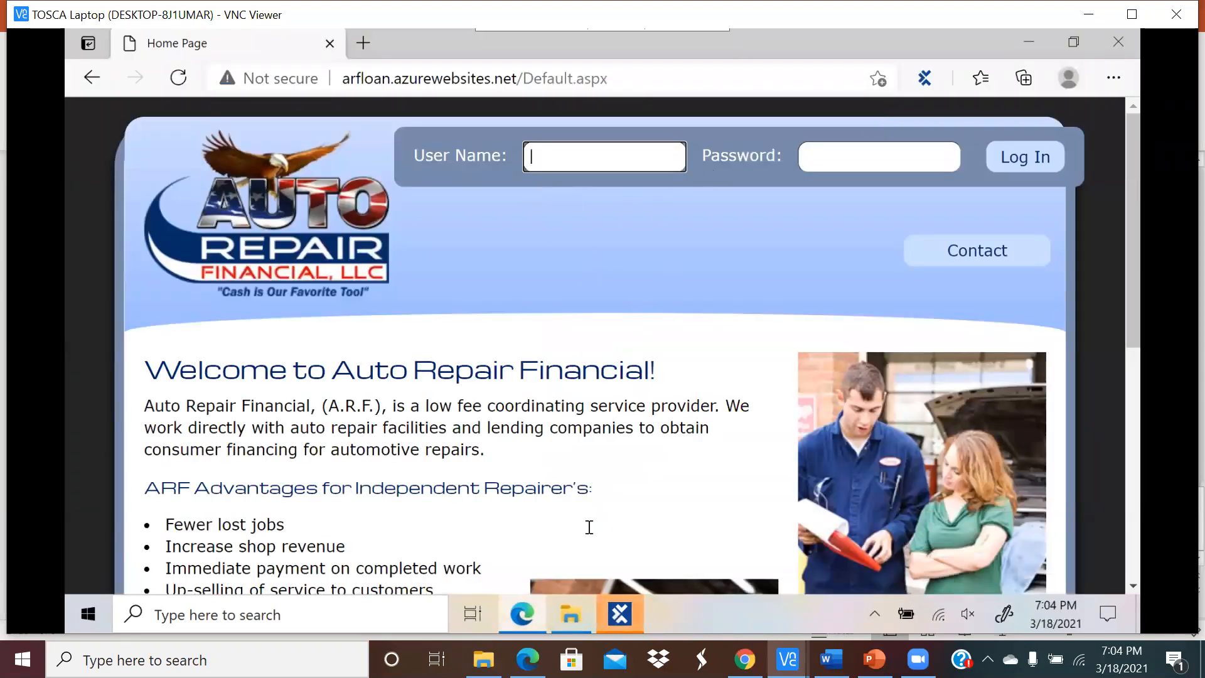
Step: Back in Tosca Commander, expand Modules and open the ArfloanLogin module's details
mouse_move(619, 615)
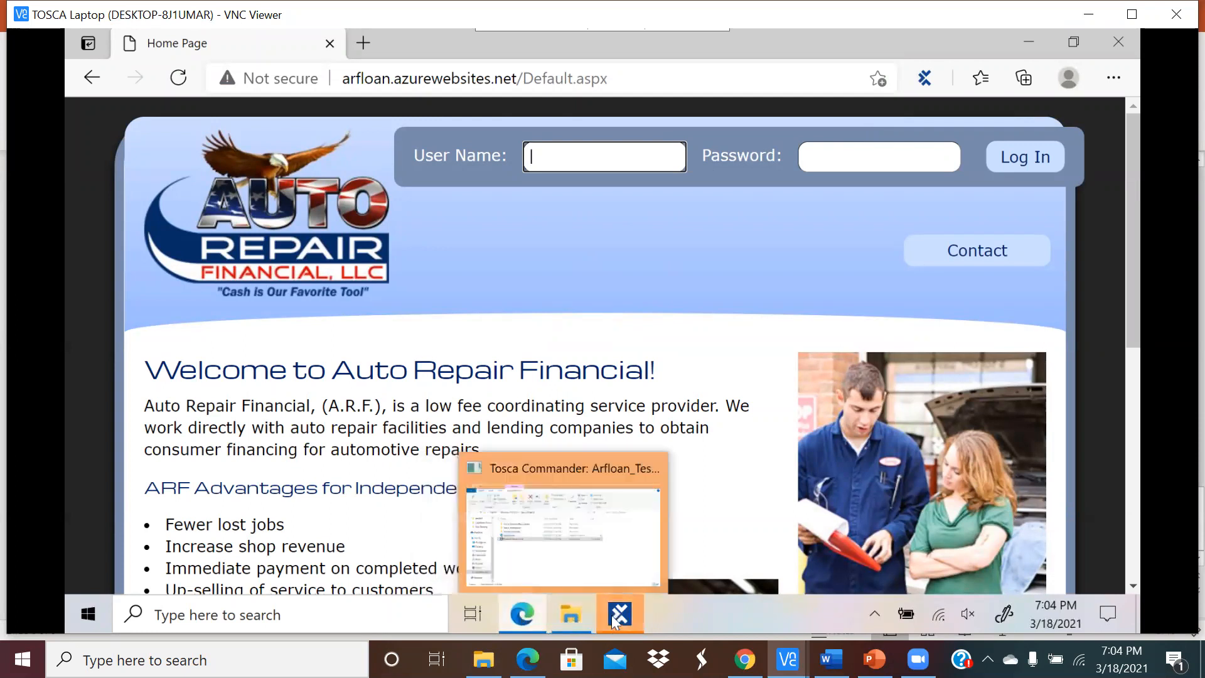
click(539, 549)
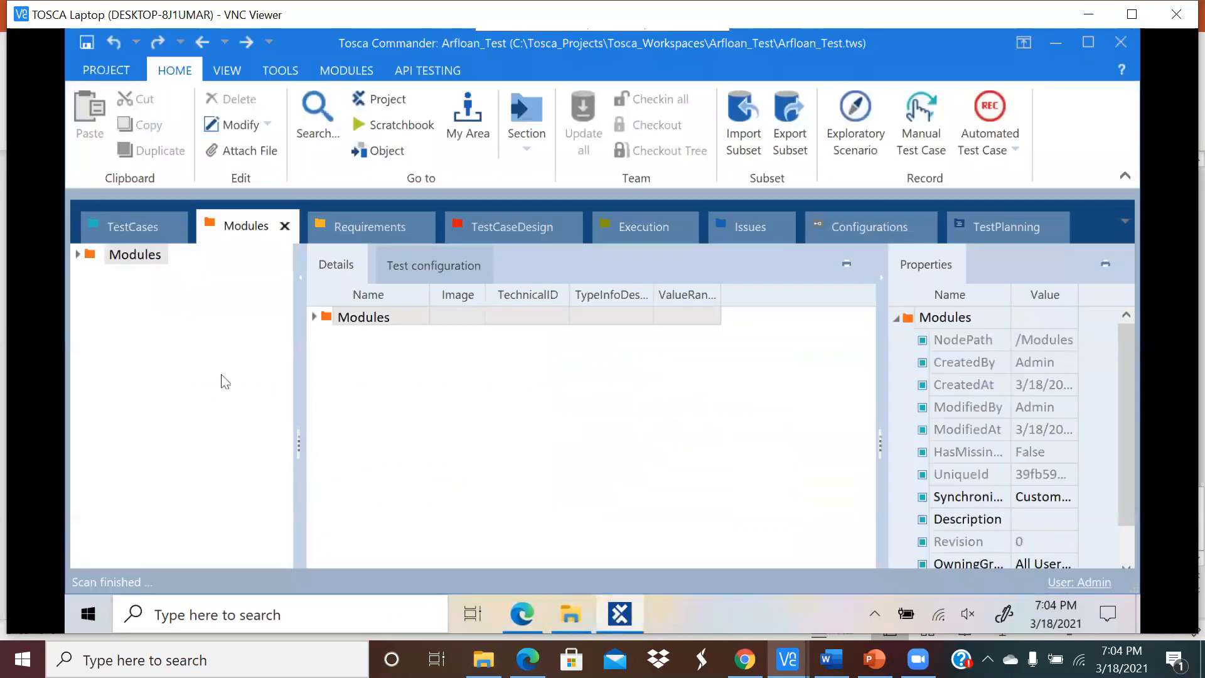
click(76, 255)
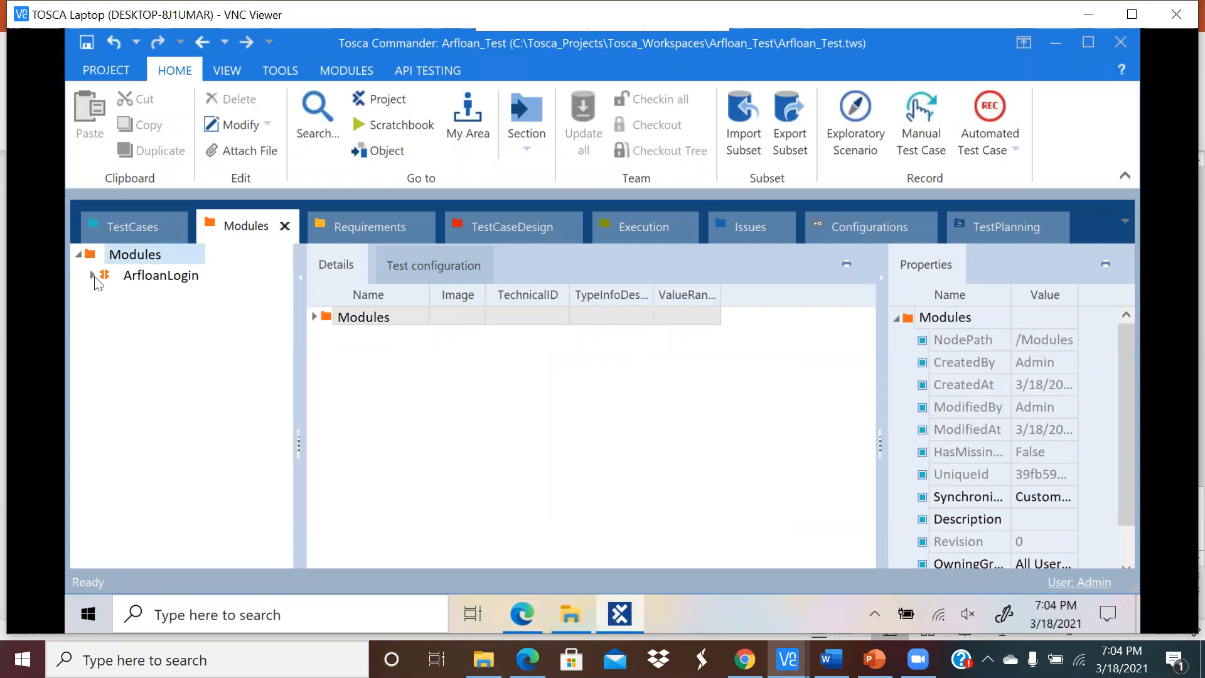
click(93, 275)
click(162, 276)
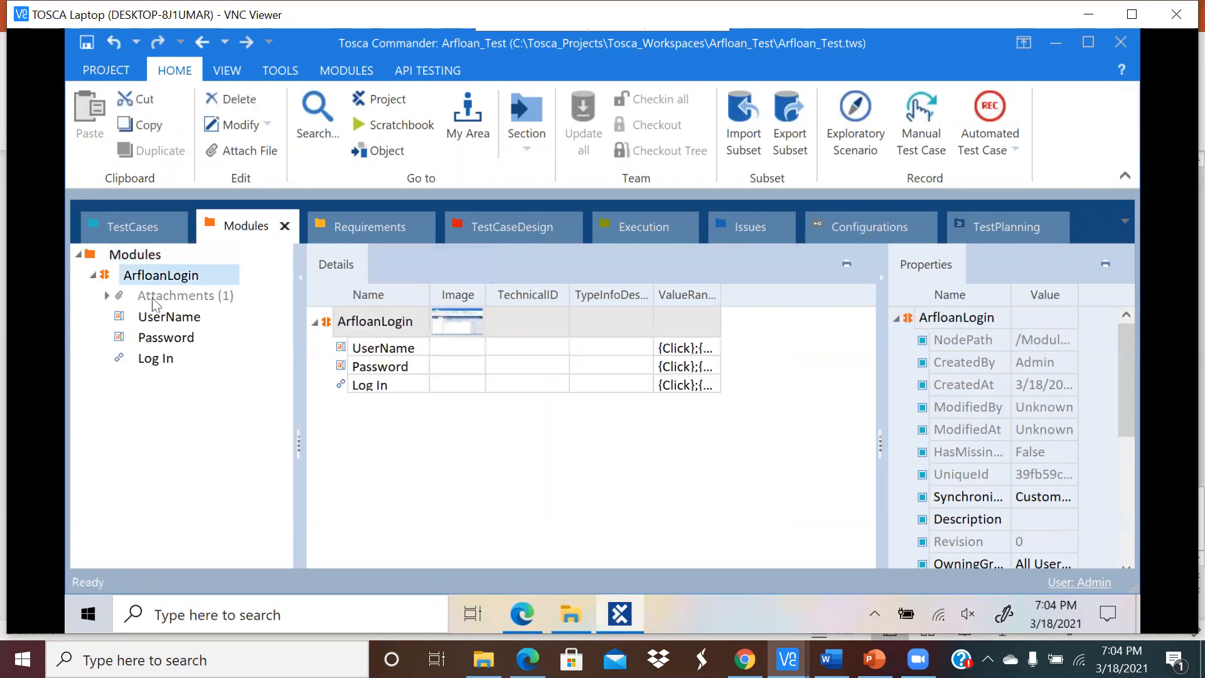
Step: Review the UserName, Password and Log In controls, widening the Details and Properties panels
click(158, 319)
click(159, 341)
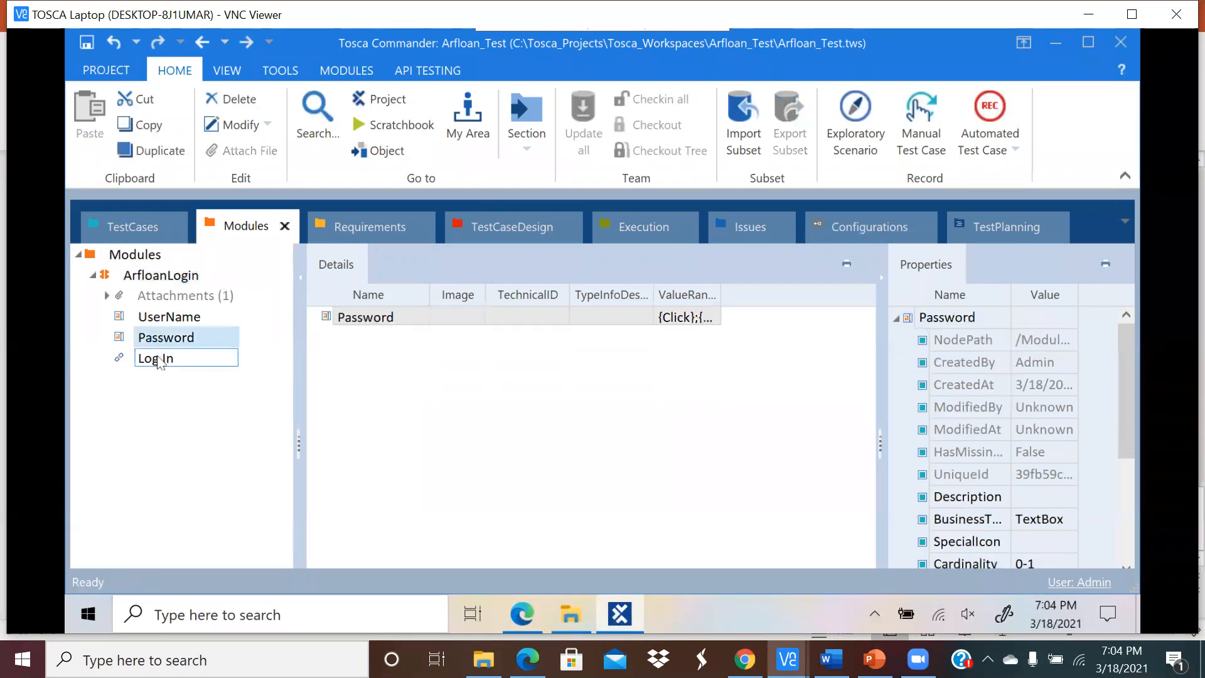
click(157, 360)
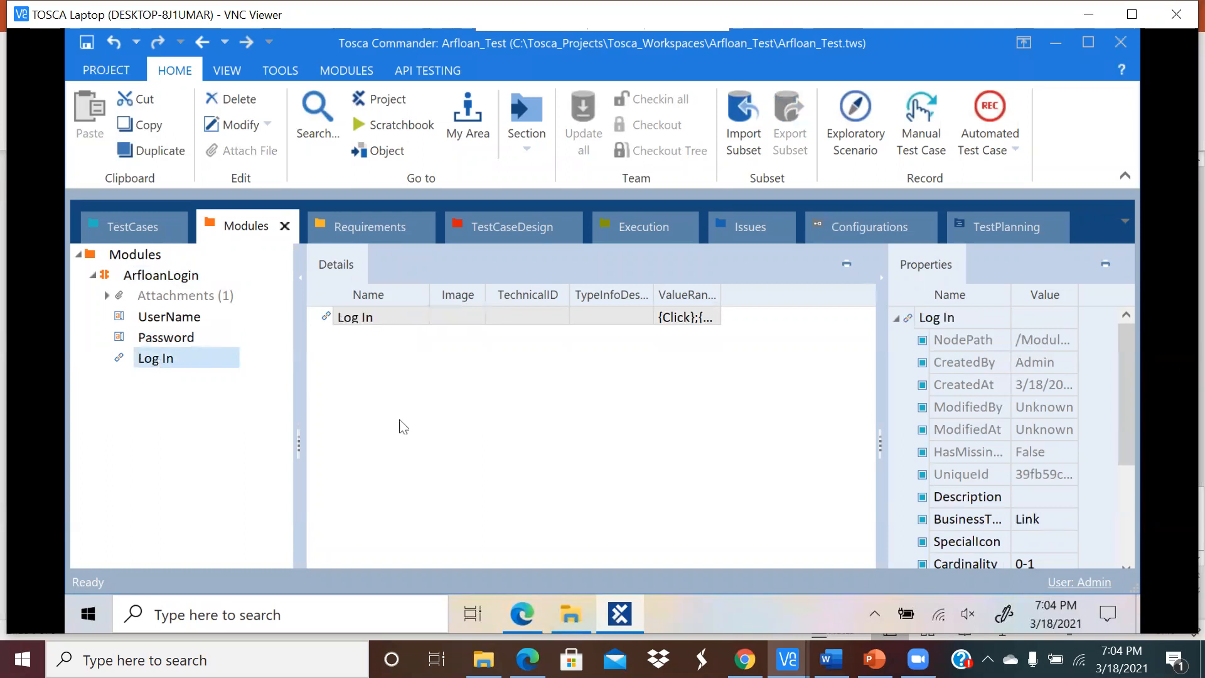
click(208, 317)
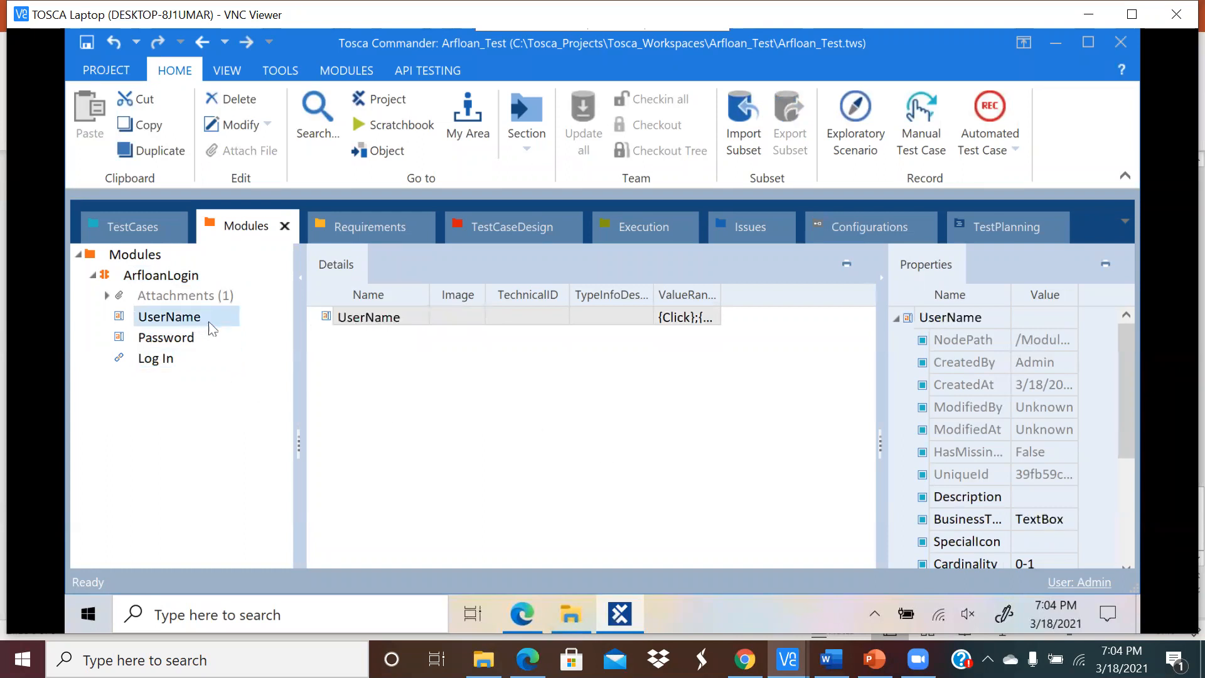
drag(298, 361, 253, 360)
drag(882, 424, 683, 406)
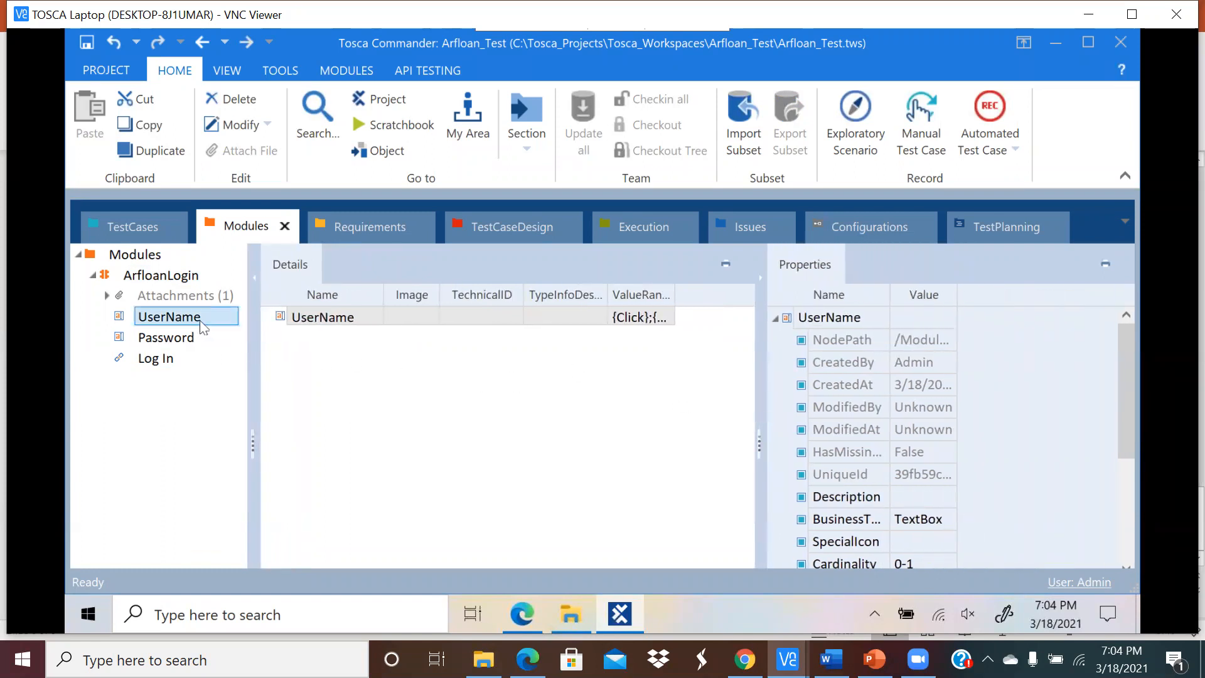
click(522, 614)
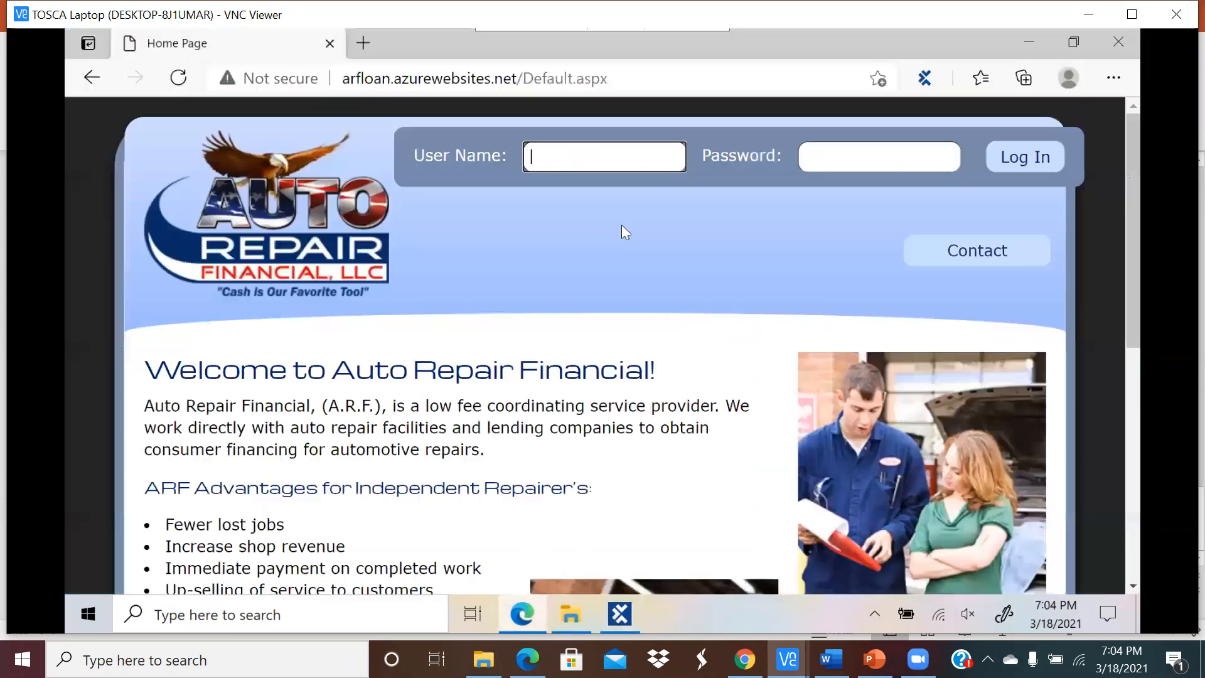
click(586, 161)
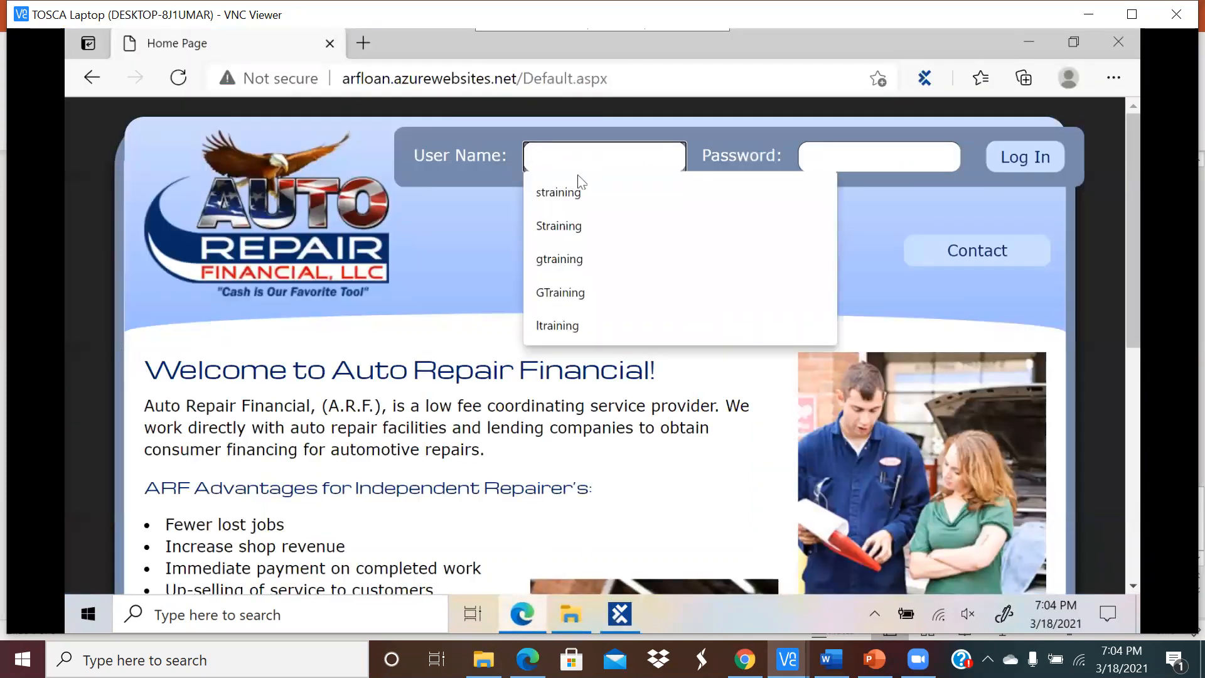
click(533, 158)
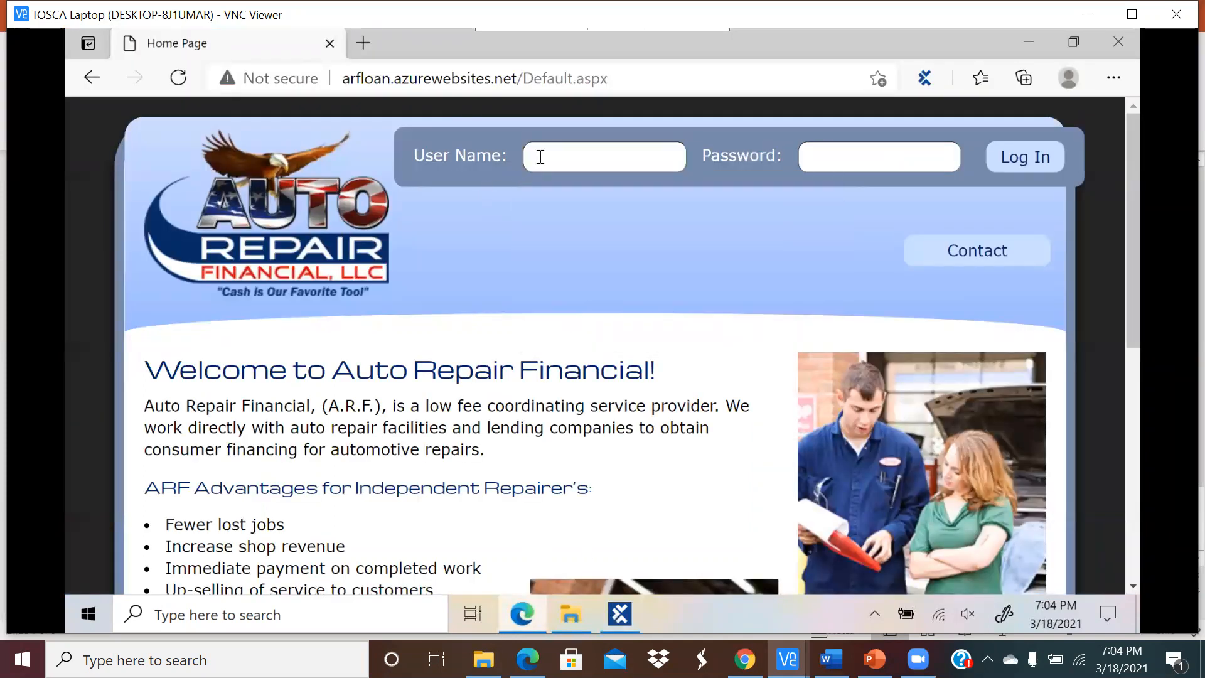
click(828, 159)
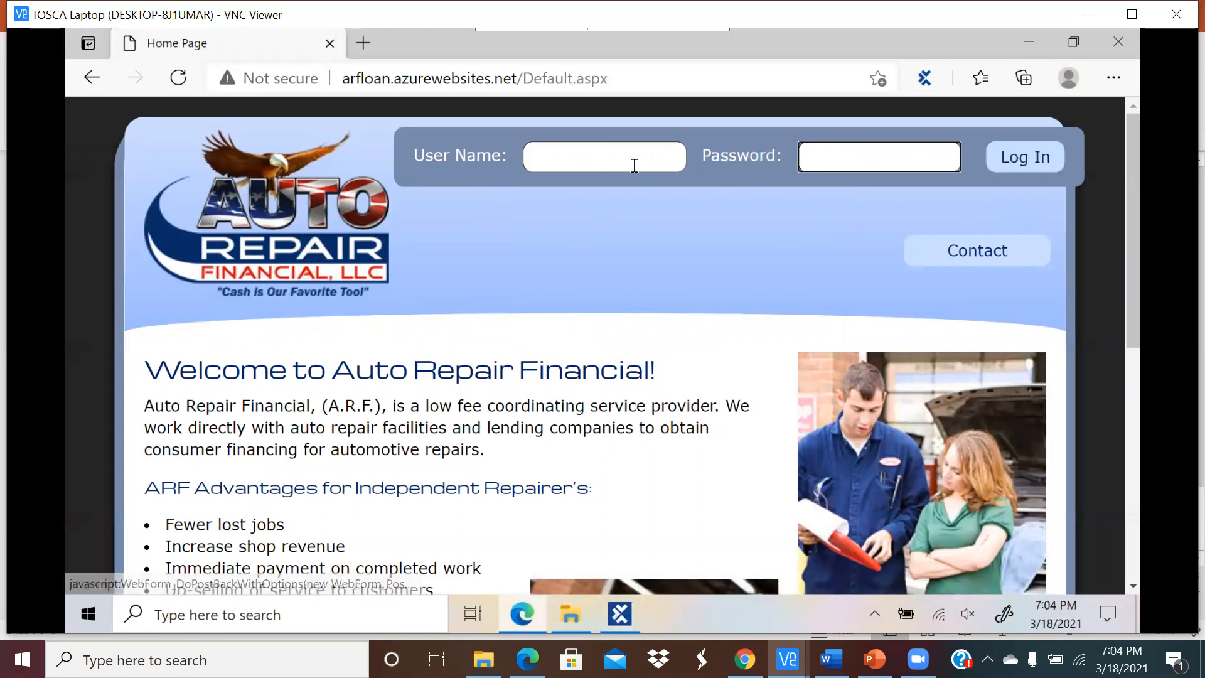
click(619, 613)
click(167, 318)
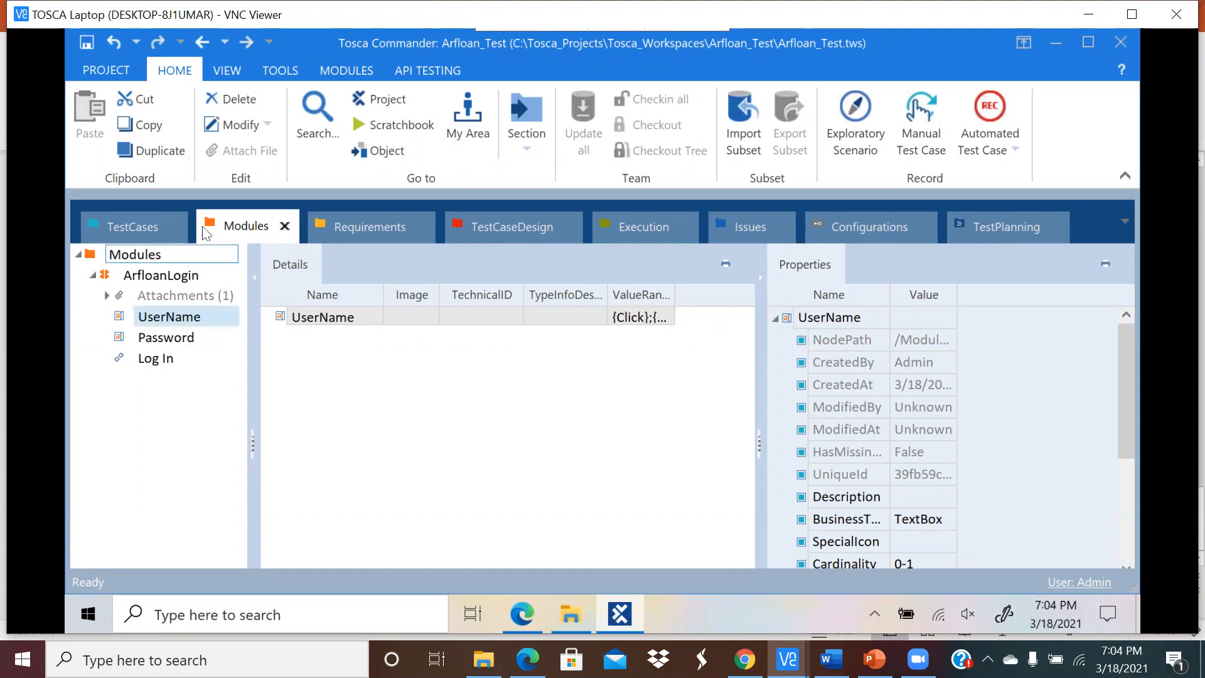
Step: Add a folder named ArfLoanLogin under the TestCases root
click(127, 228)
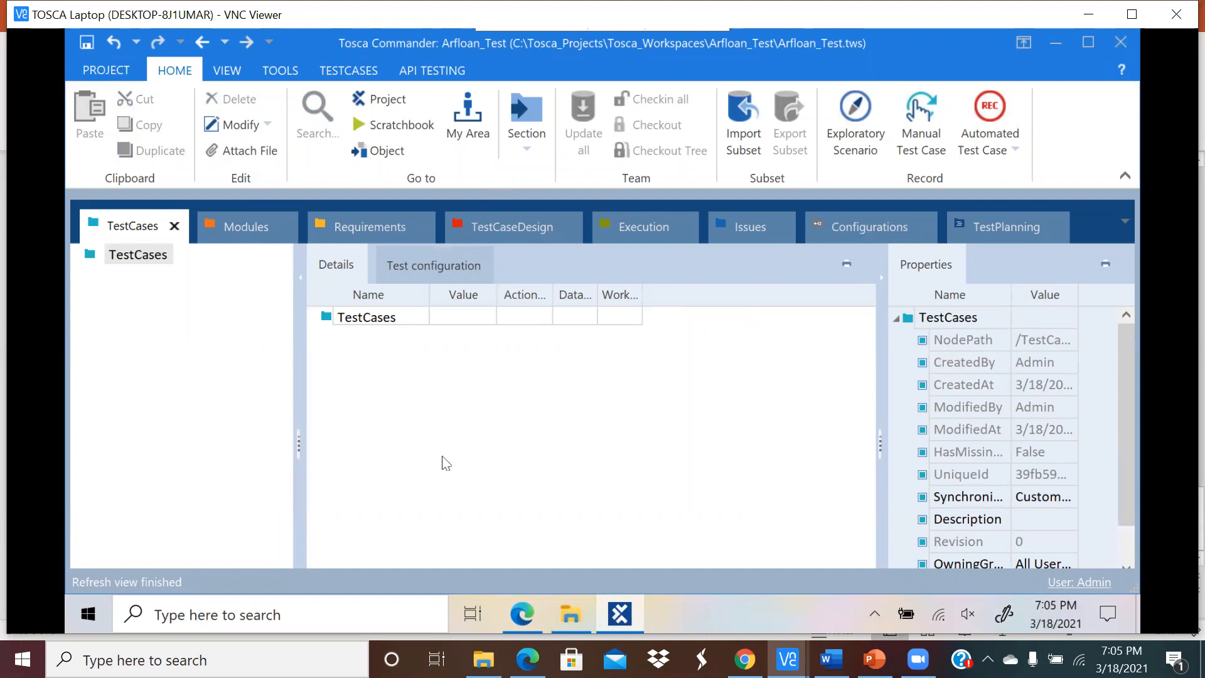
click(155, 260)
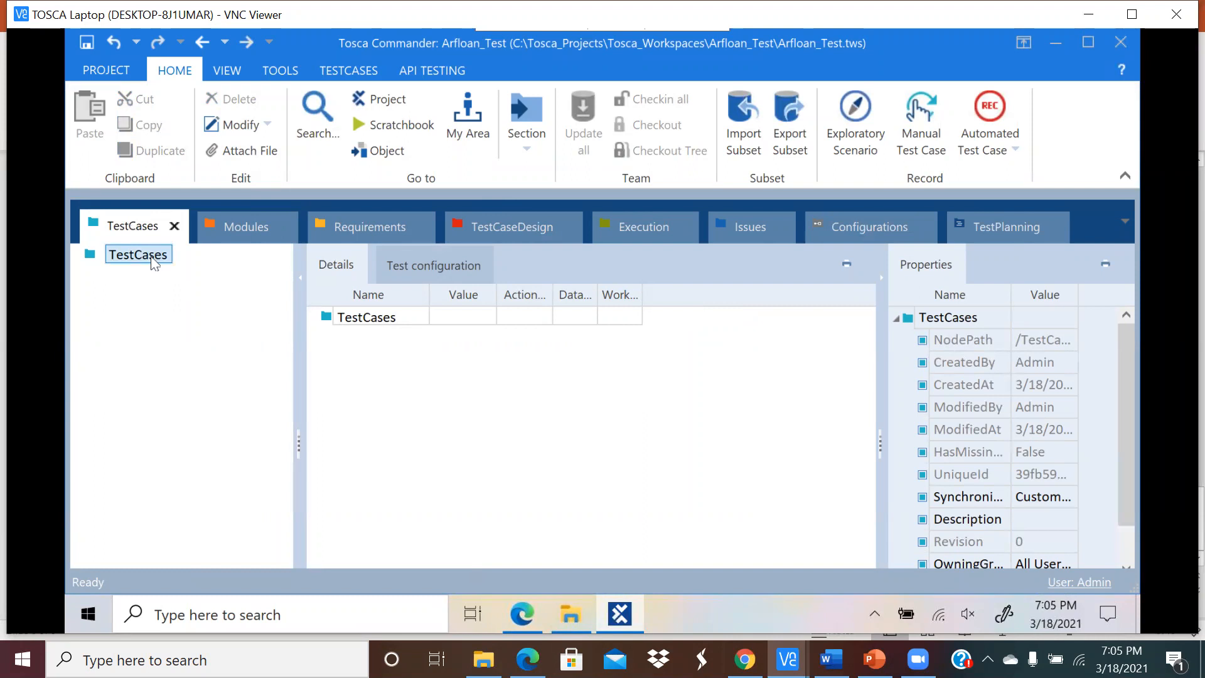
right_click(154, 262)
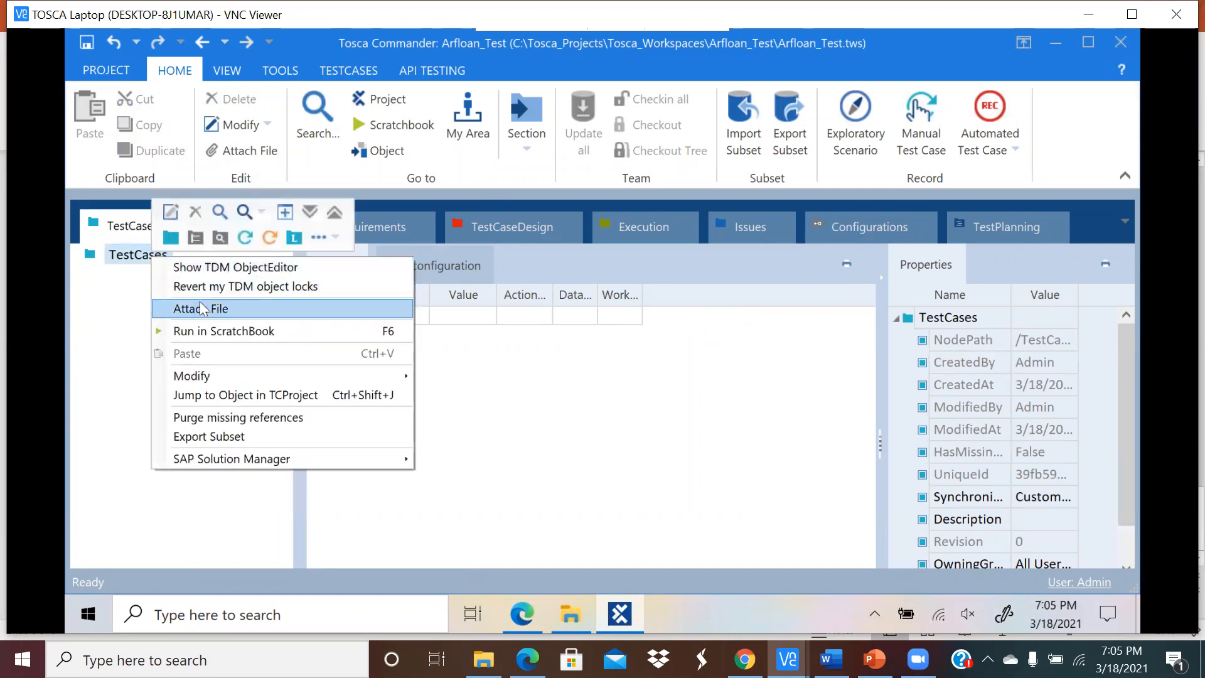
click(171, 237)
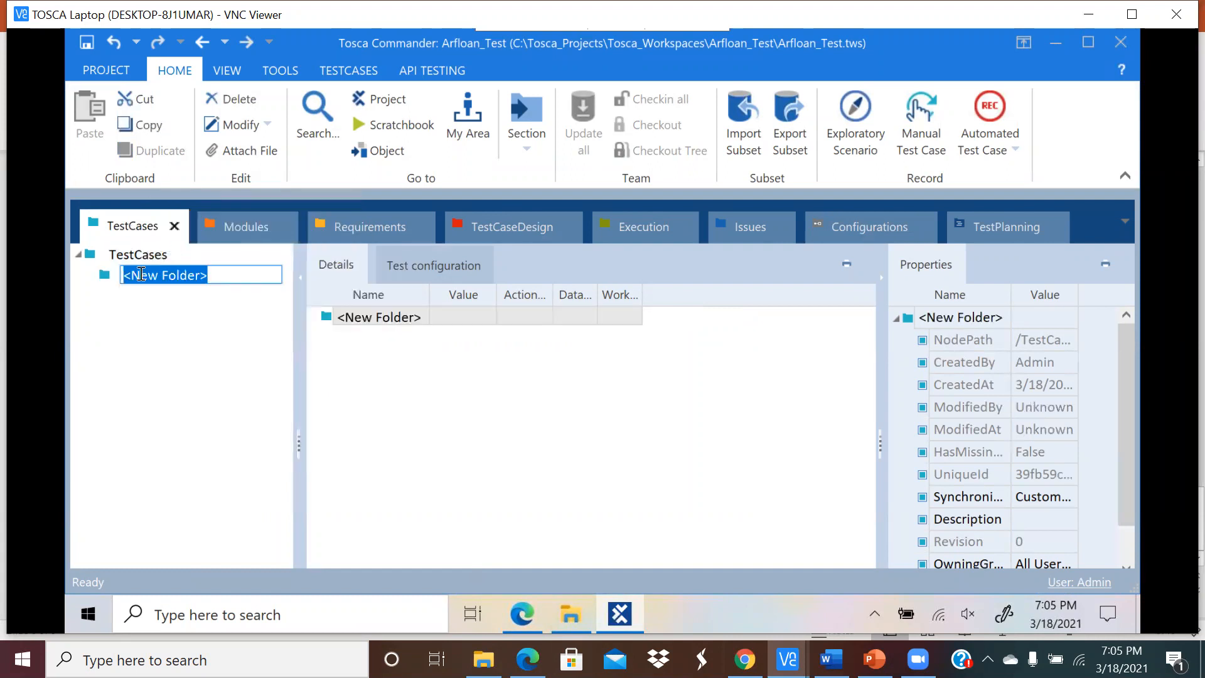
text(Lo)
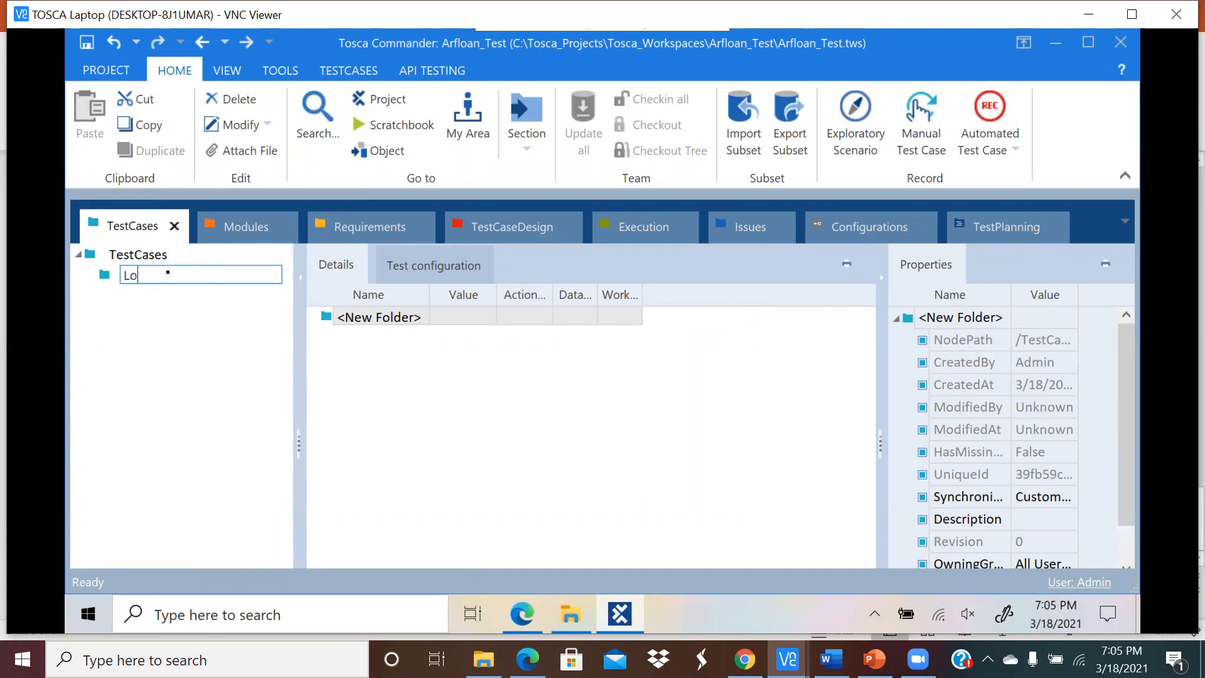
text(gn)
key(BackSpace)
key(BackSpace)
text(ArfLoa)
key(Return)
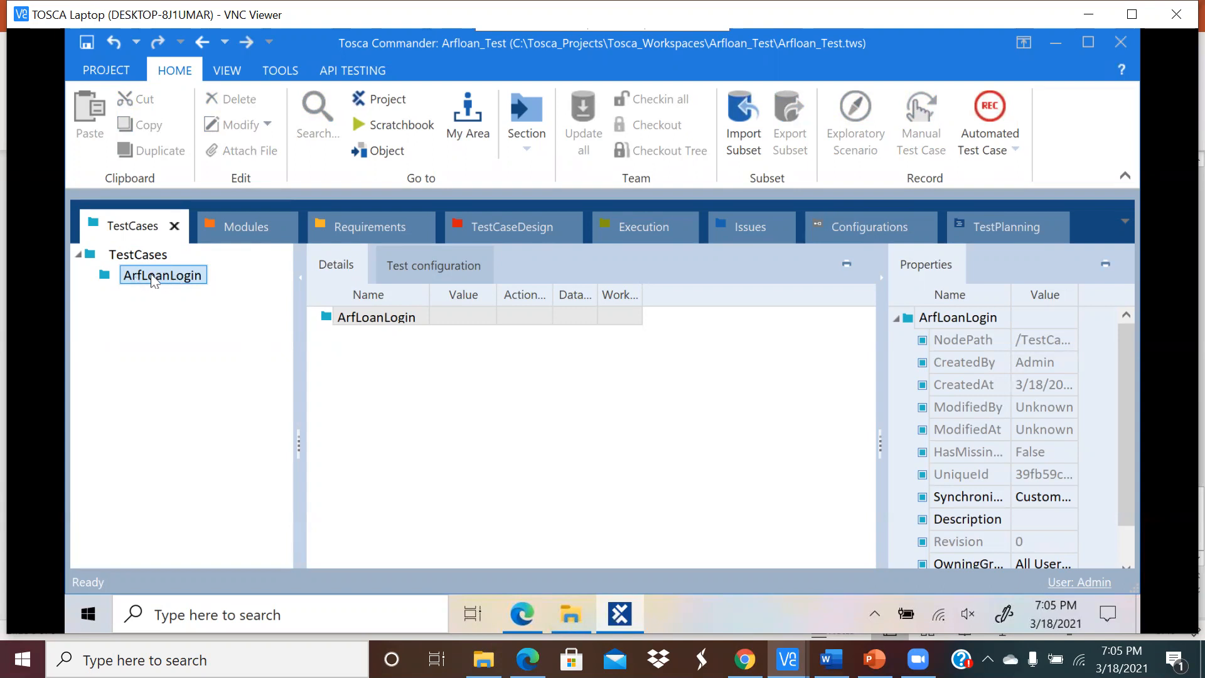
click(248, 274)
click(245, 229)
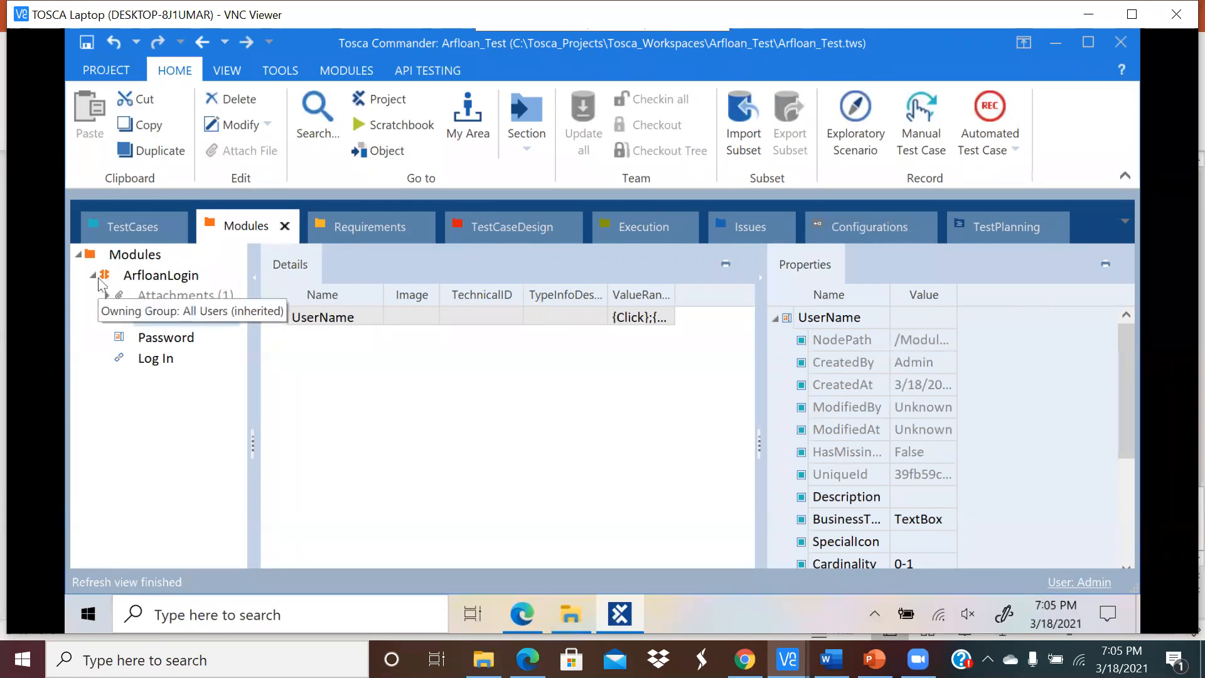
click(108, 296)
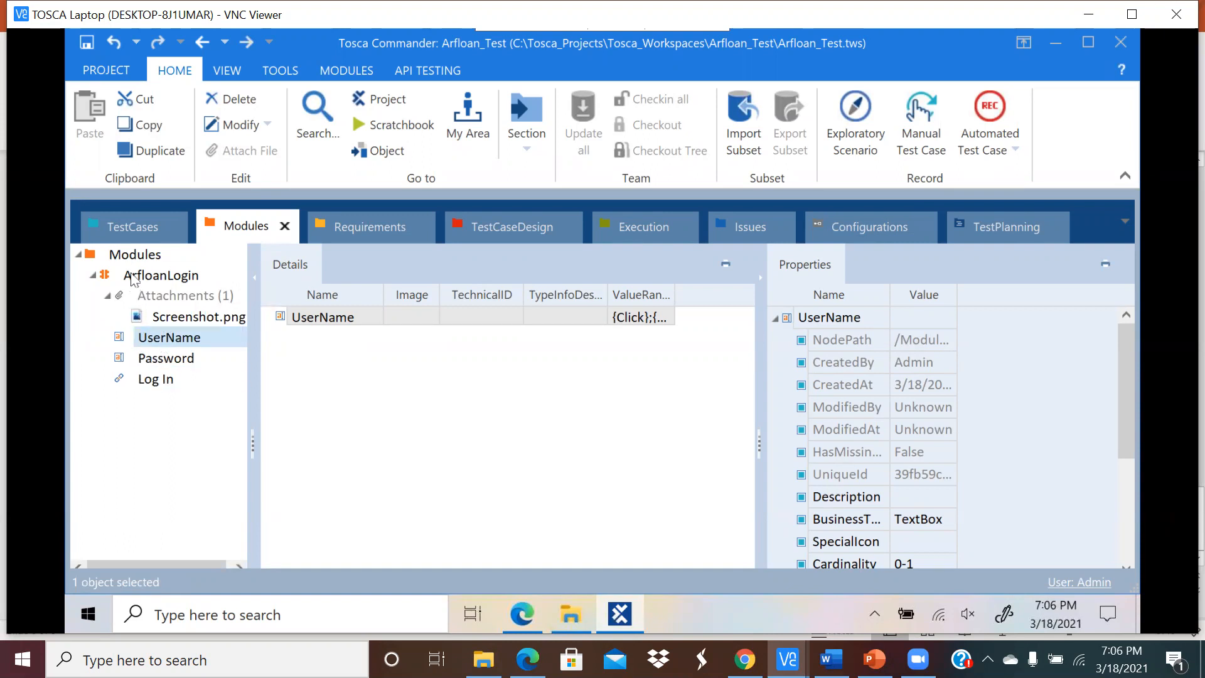
click(130, 279)
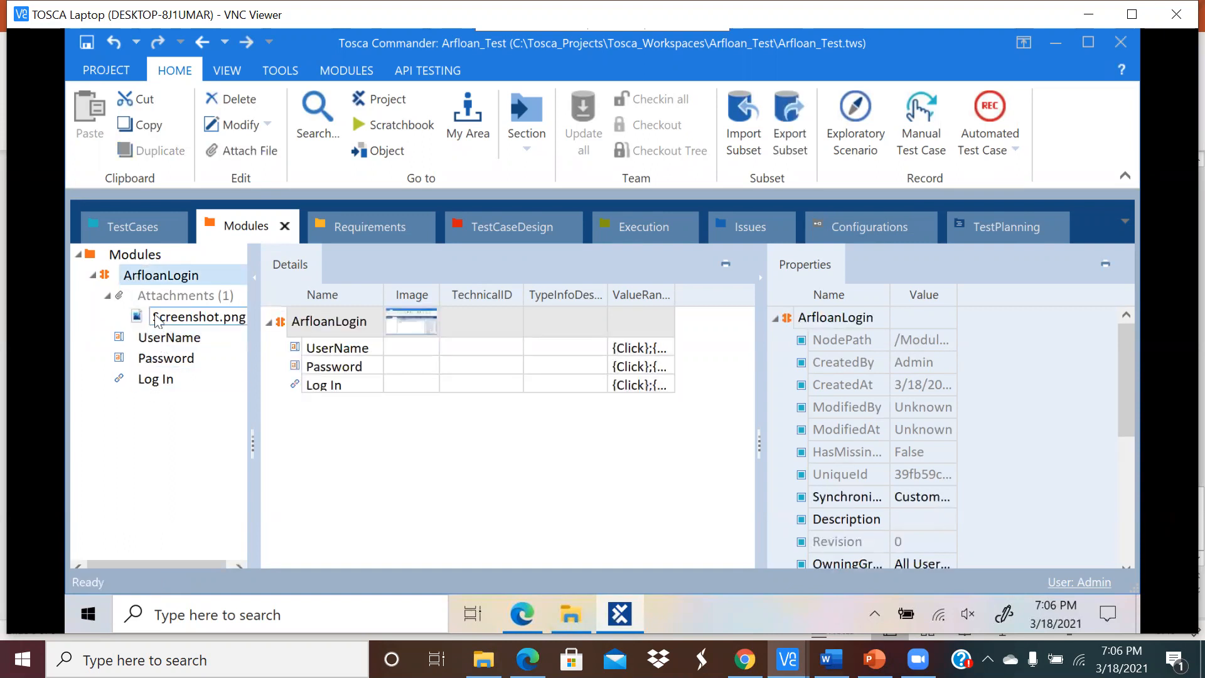
click(93, 278)
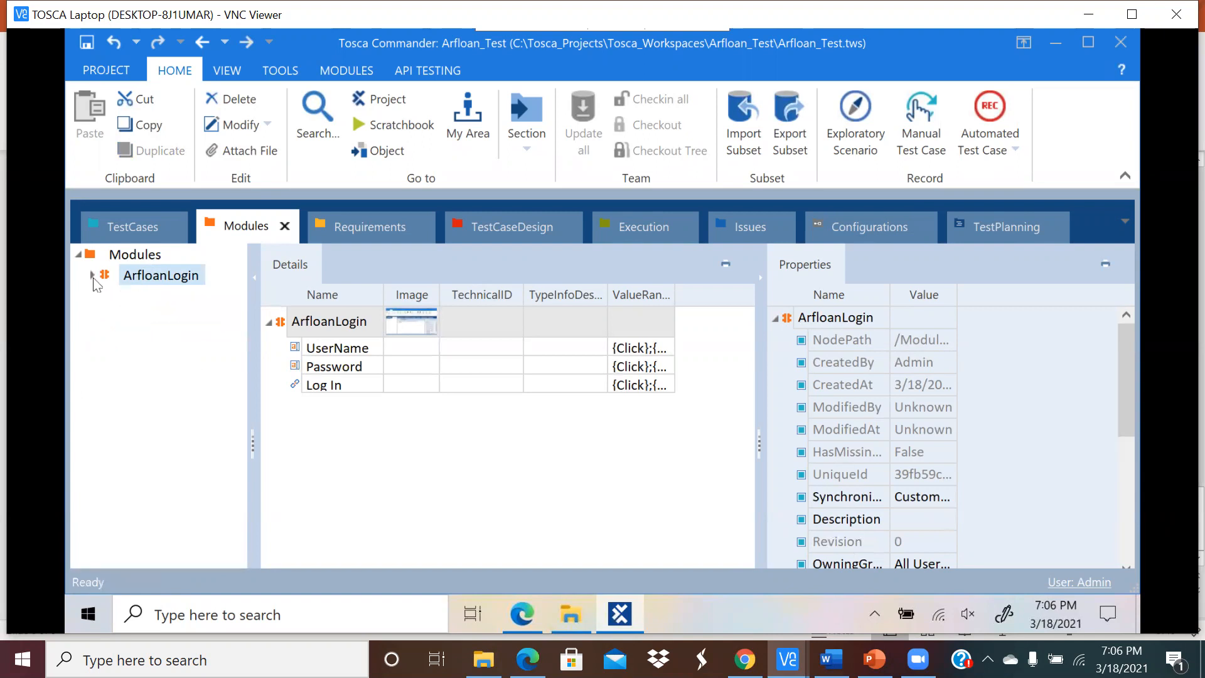
click(93, 276)
click(107, 295)
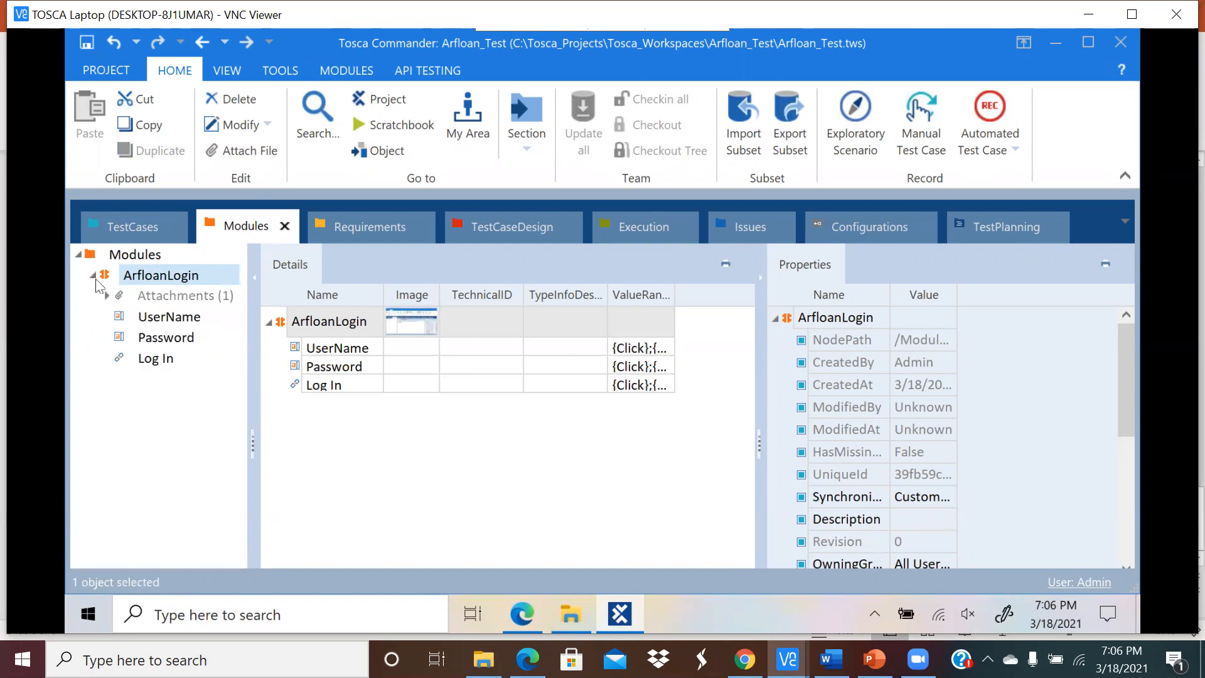
click(107, 295)
click(93, 276)
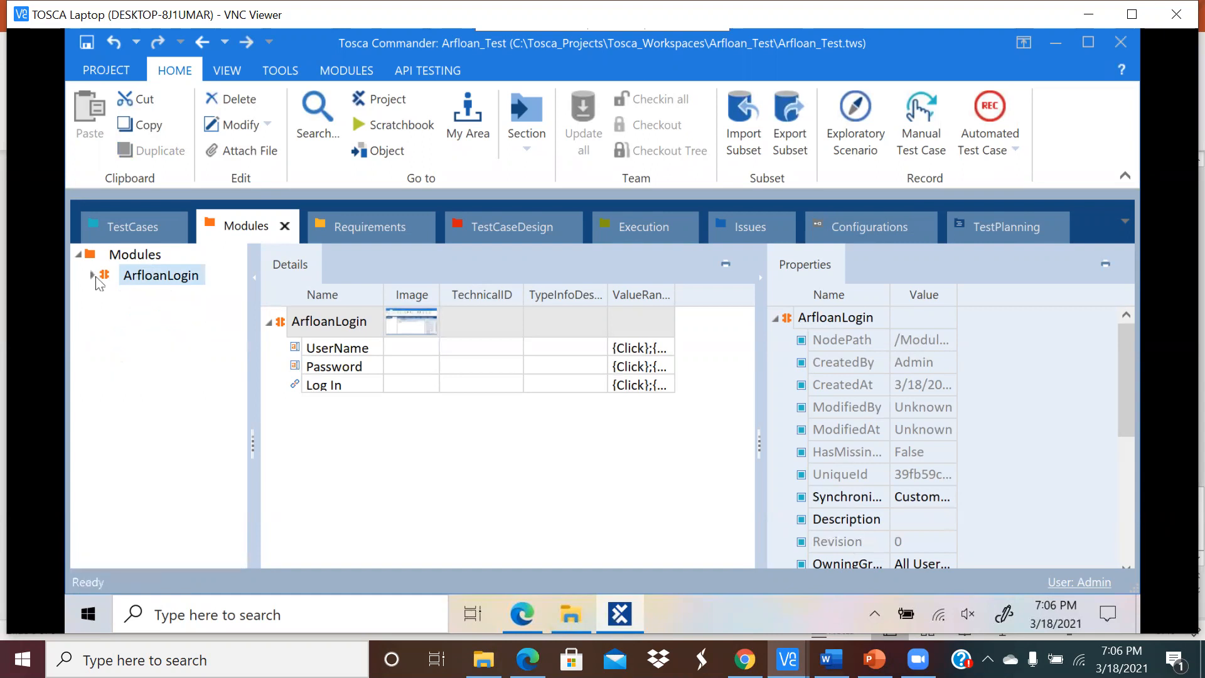
click(93, 276)
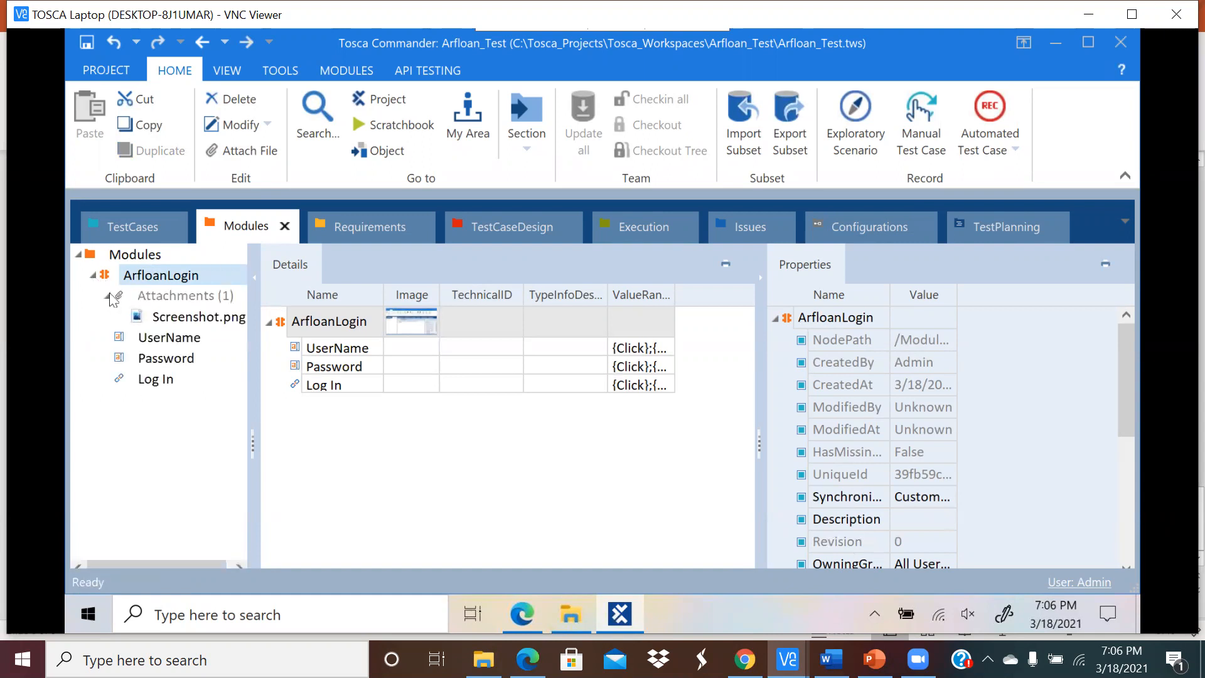
click(108, 296)
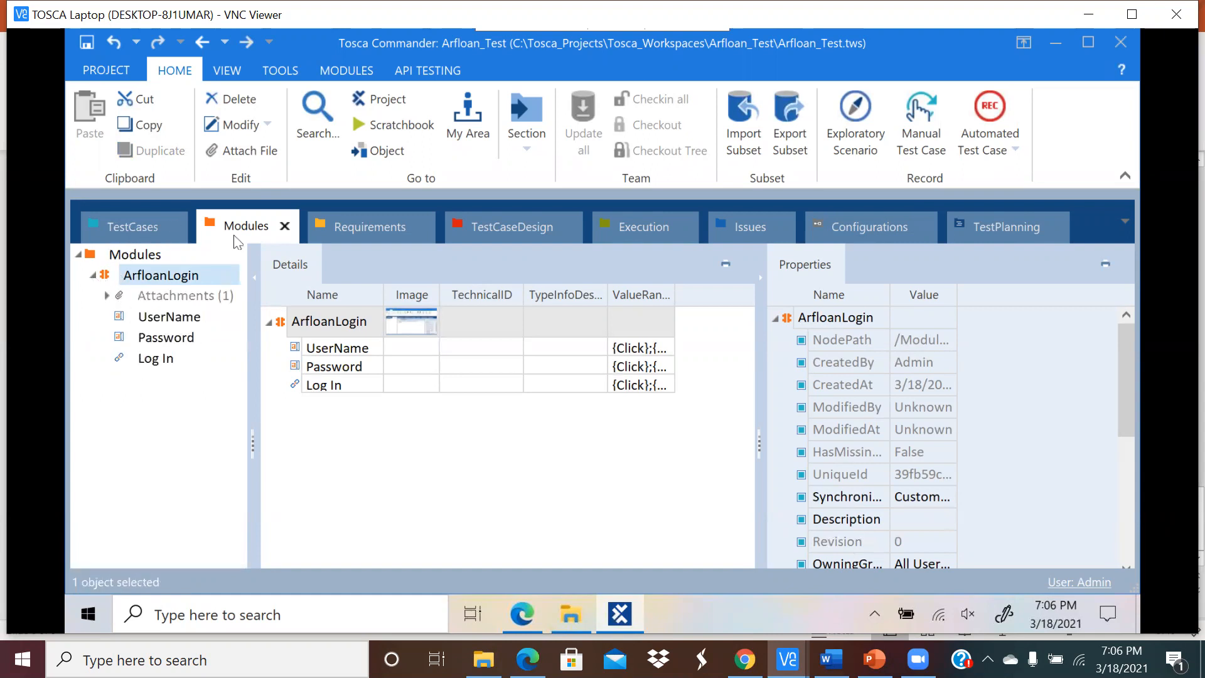
click(167, 233)
click(123, 279)
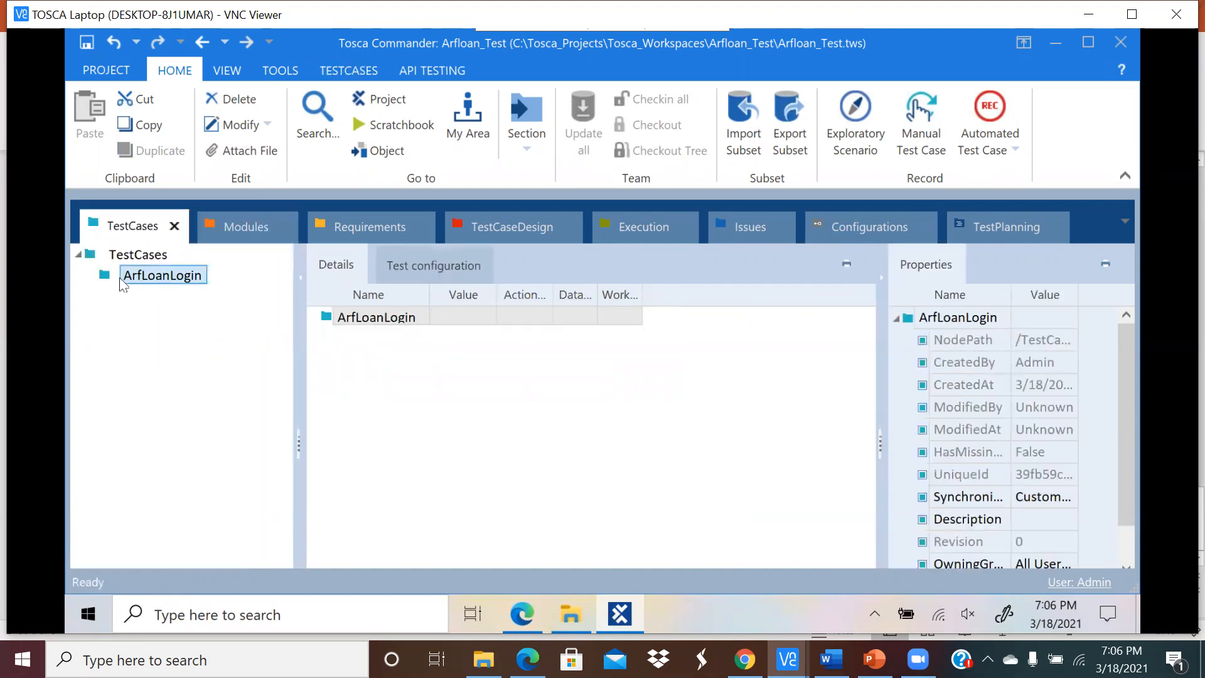
Step: Create a test case named Login inside the ArfLoanLogin folder
right_click(157, 281)
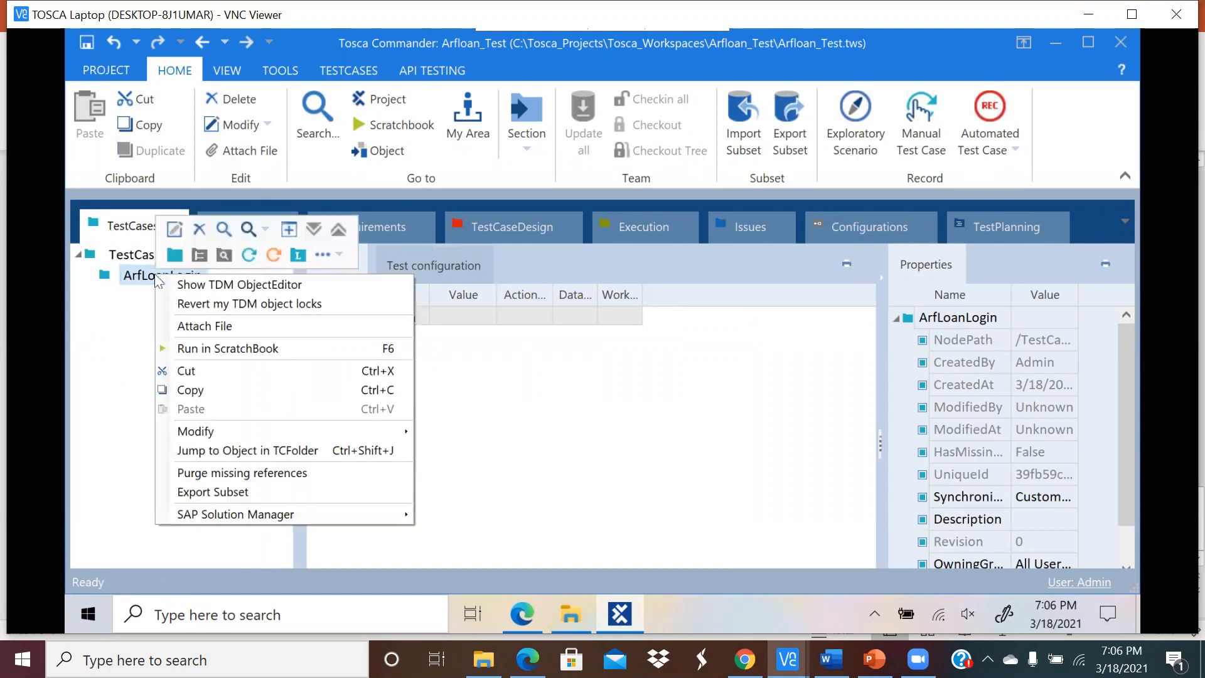
click(251, 259)
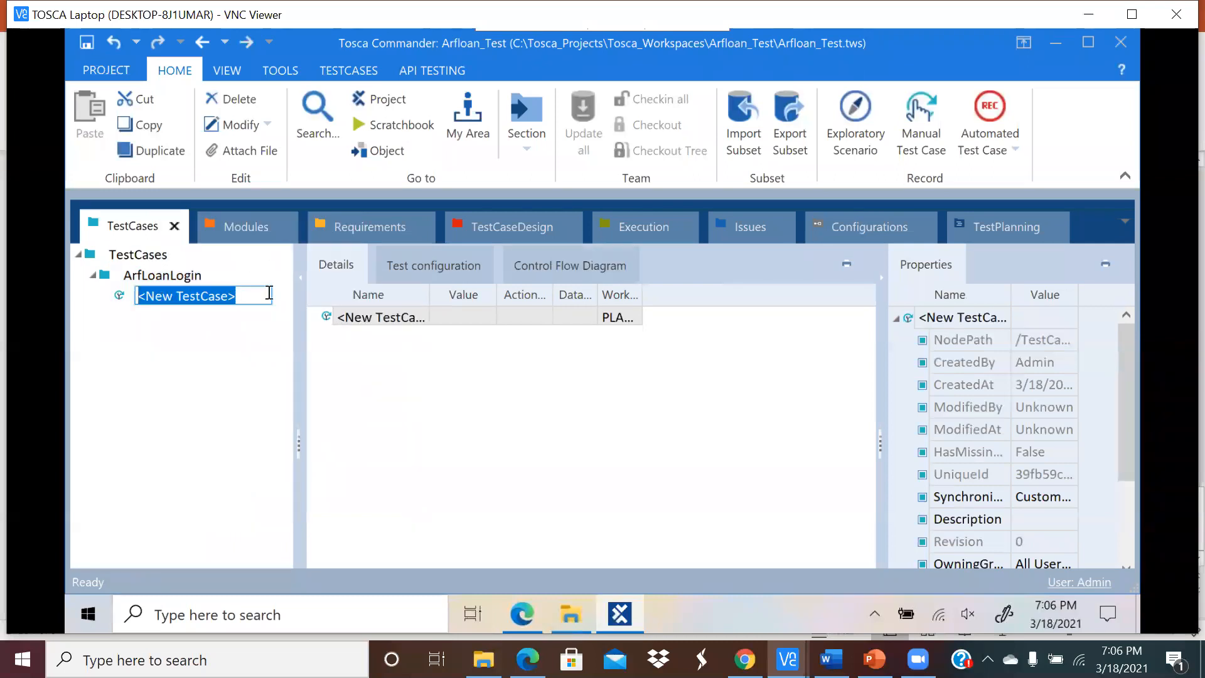
text(Login)
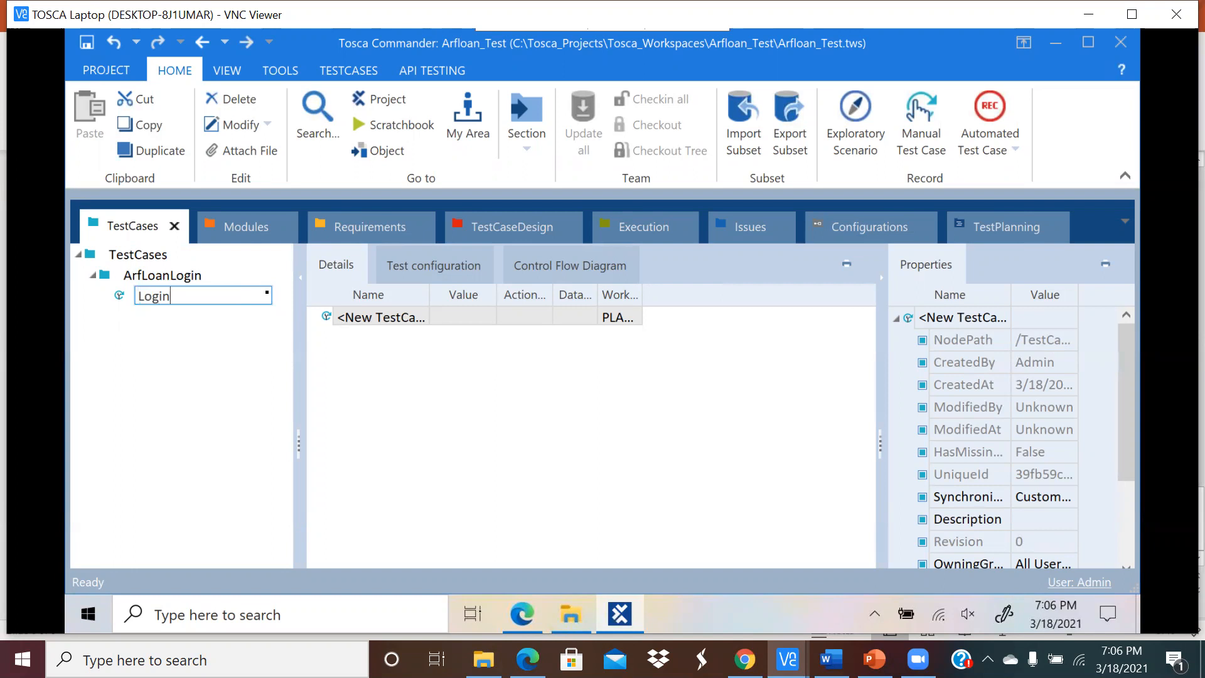
text(URl)
key(BackSpace)
key(BackSpace)
key(BackSpace)
key(BackSpace)
text(n)
key(Return)
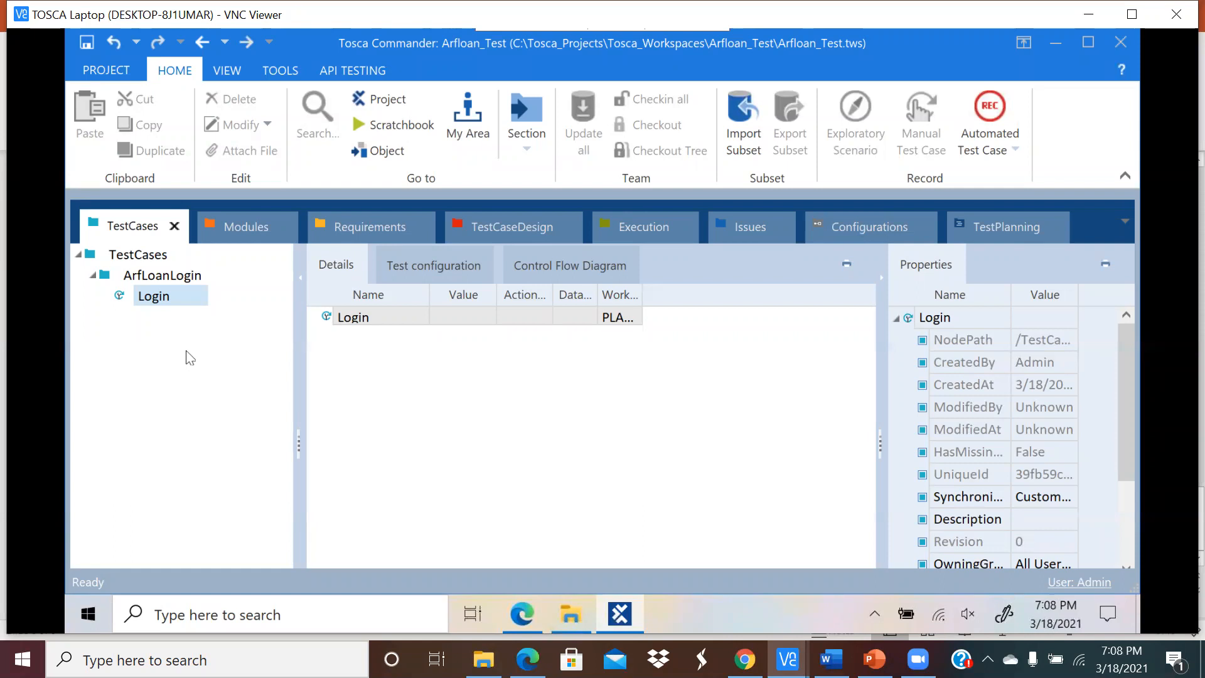
Step: Move the Modules tab ahead of the TestCases tab
click(231, 230)
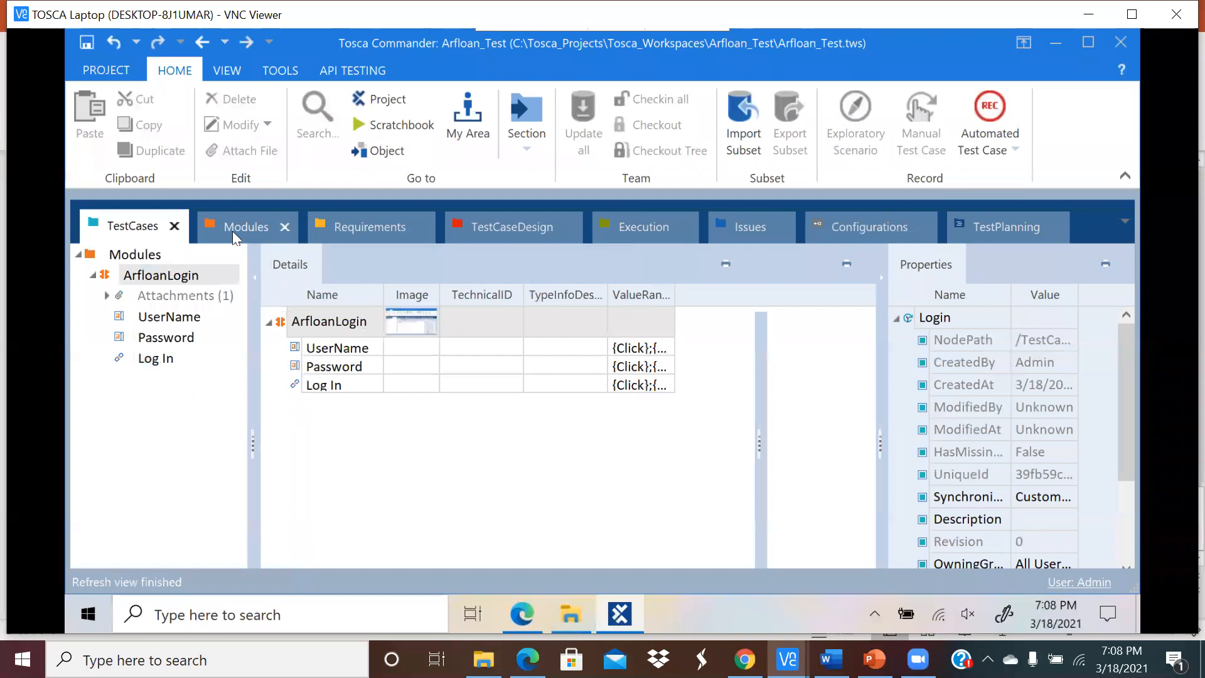
drag(151, 234, 122, 235)
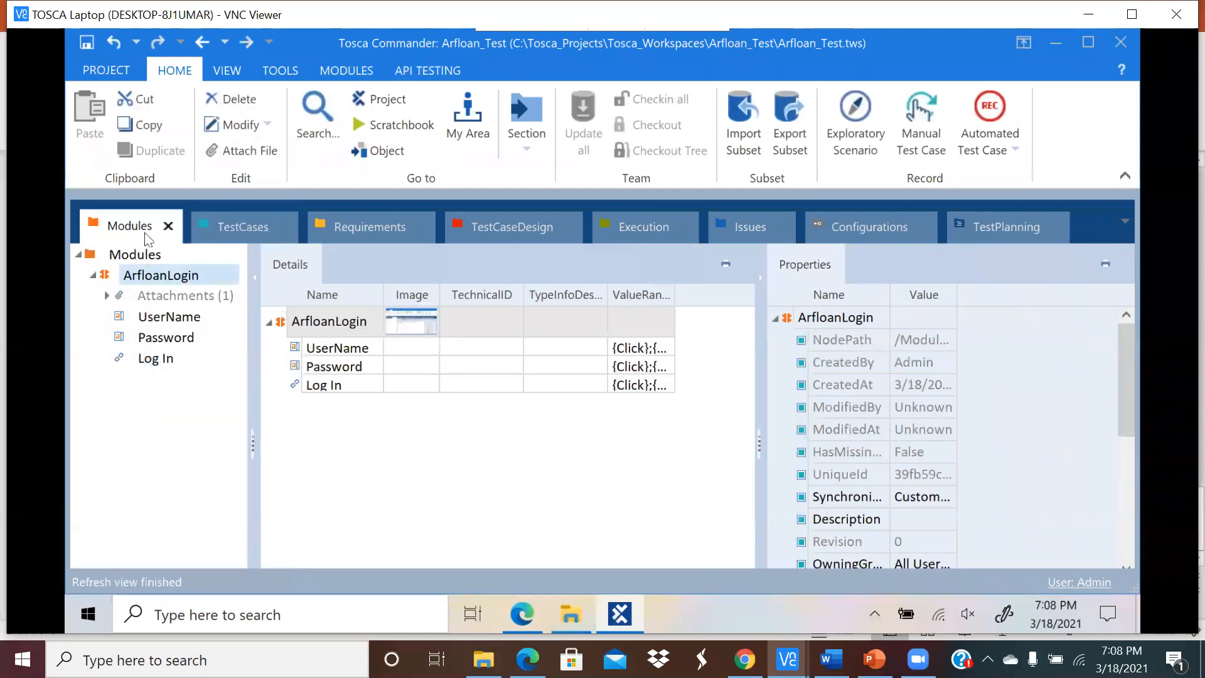
click(213, 230)
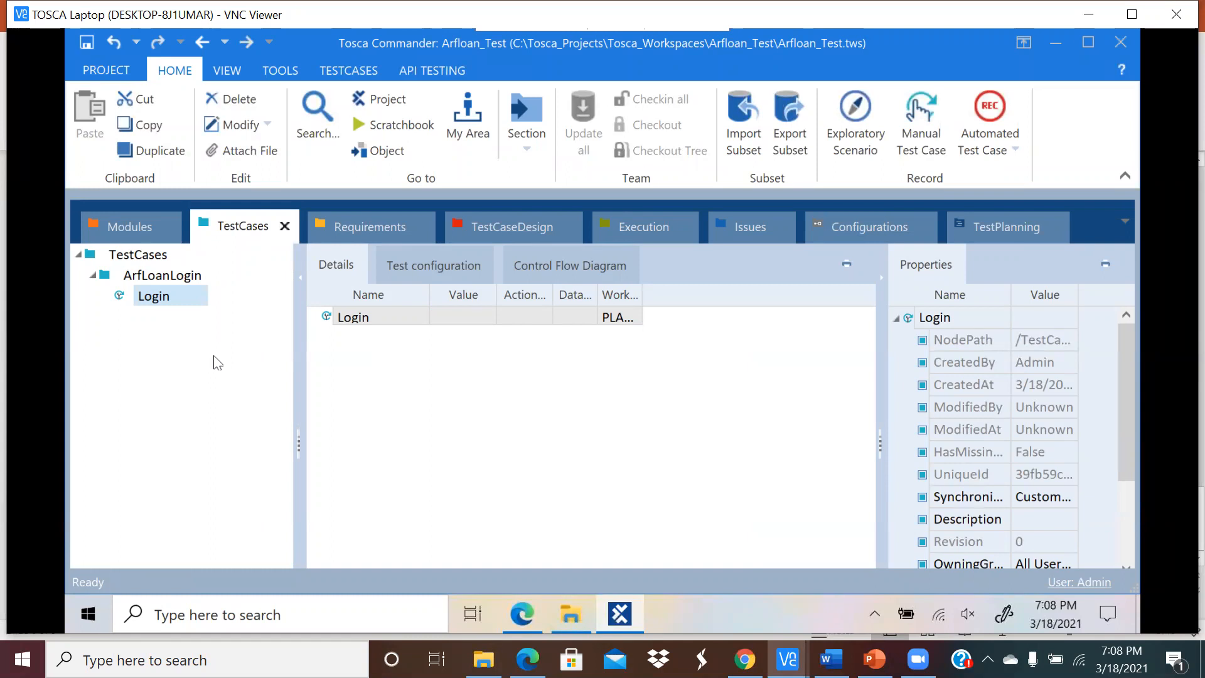
Step: Review the ArfloanLogin module's details in Modules, then return to TestCases
click(130, 229)
click(155, 280)
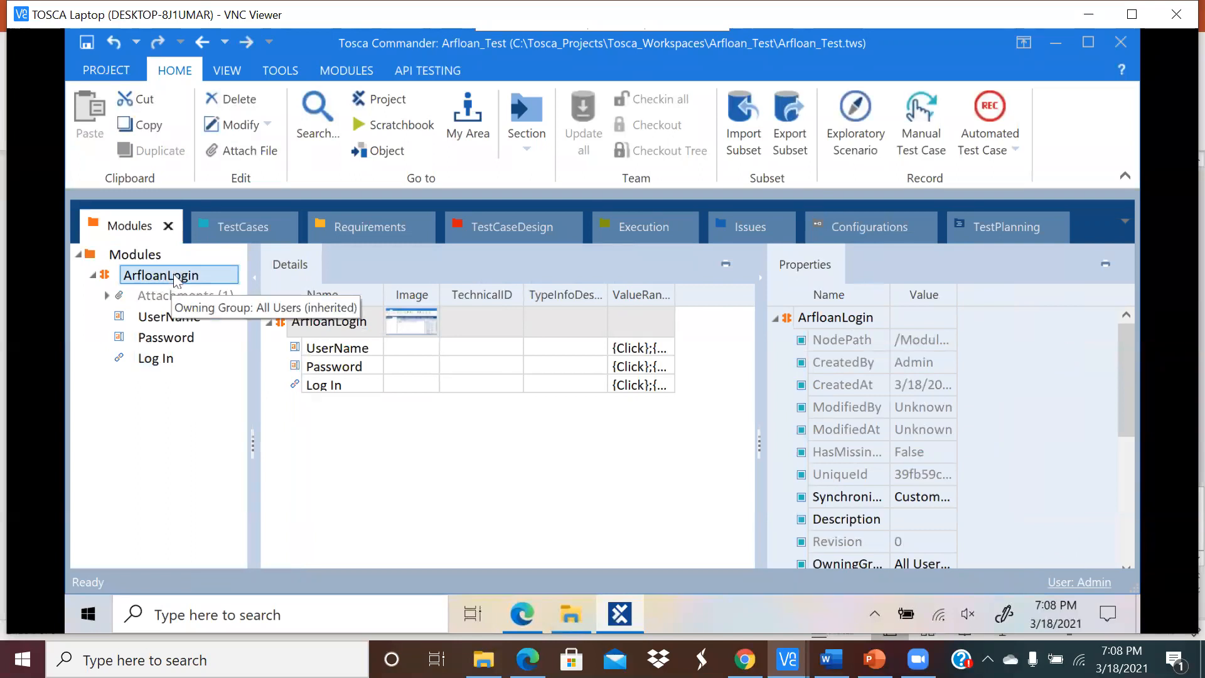
click(225, 224)
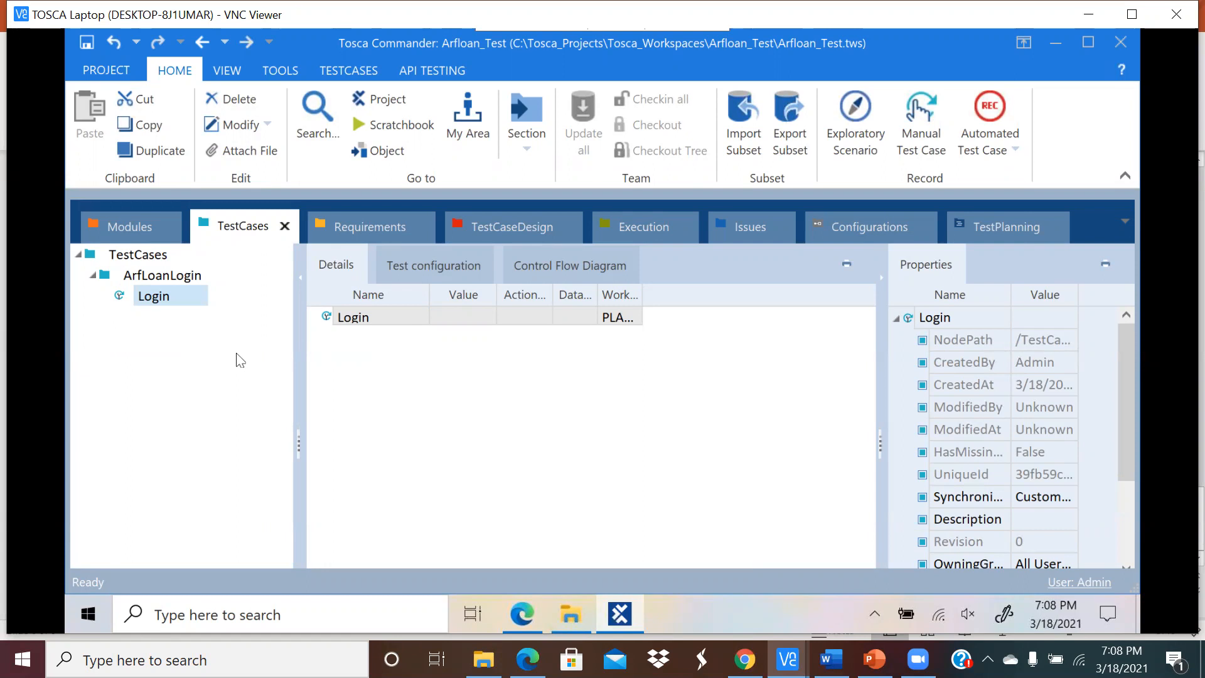
click(129, 223)
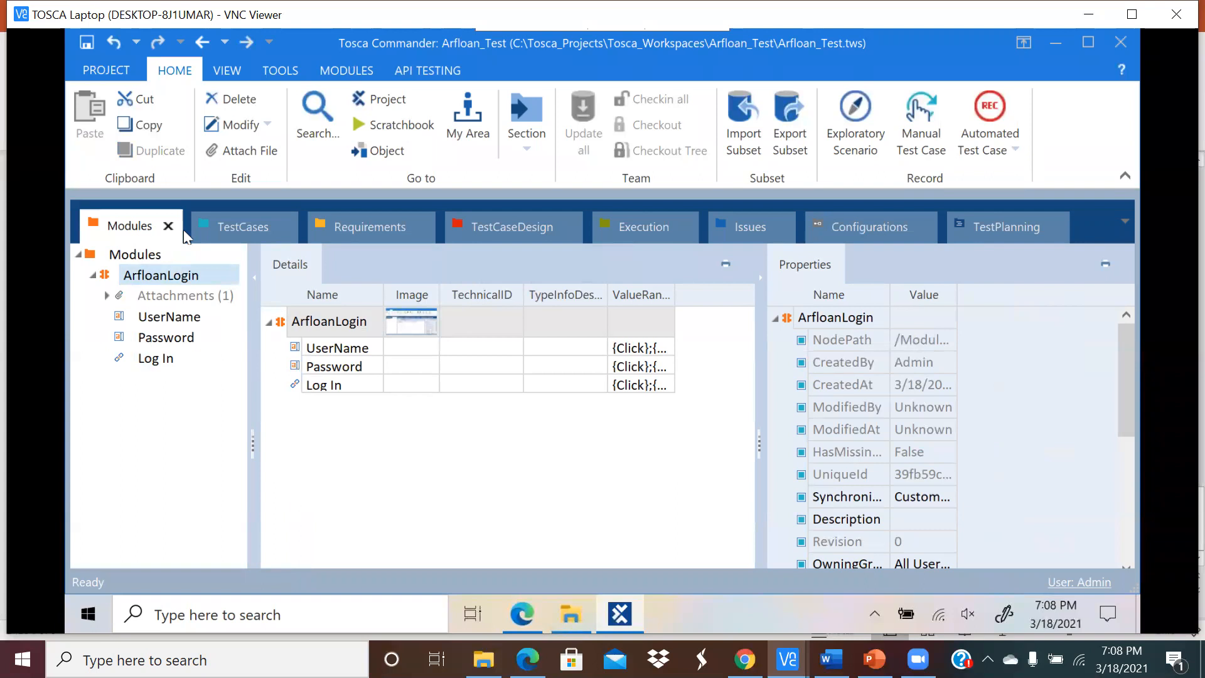
click(230, 224)
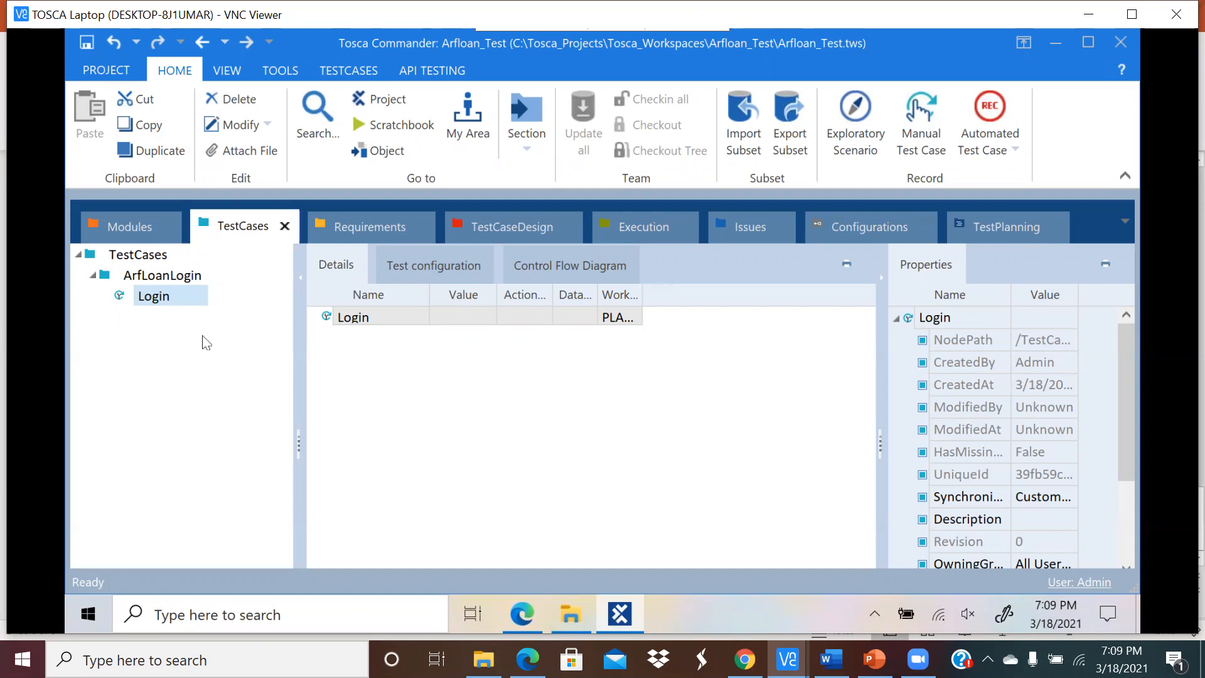
Step: Select the Login test case, dismissing its context menu and cancelling the rename
click(164, 303)
right_click(167, 296)
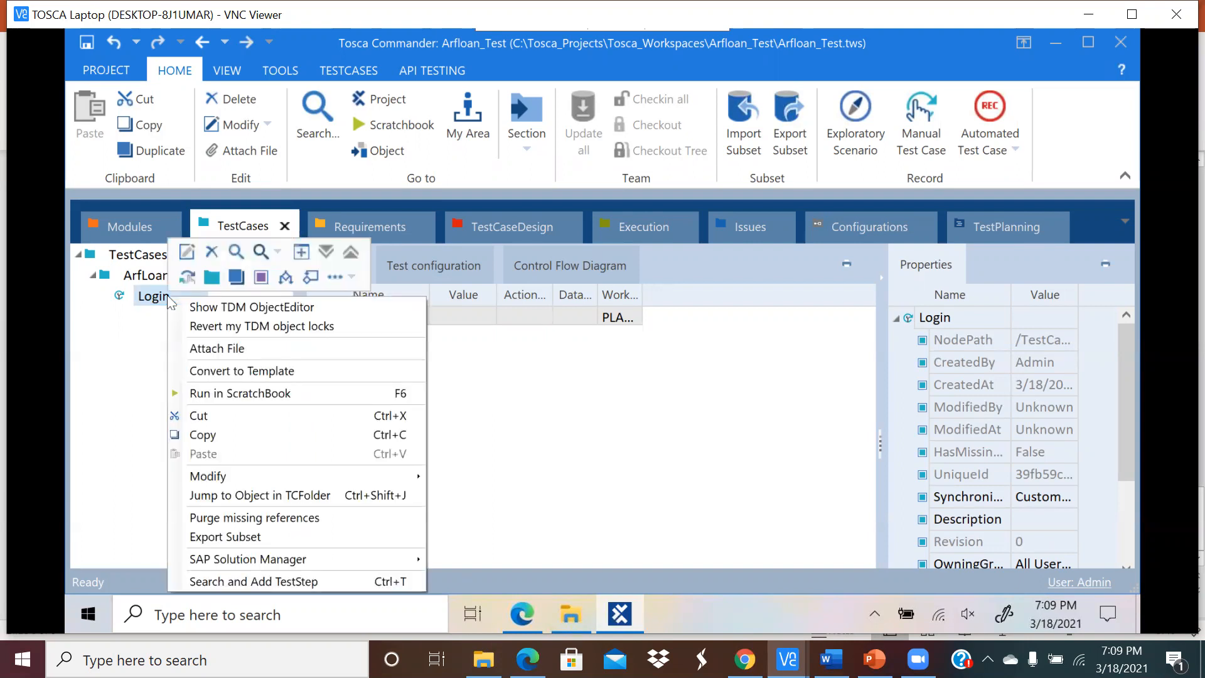
click(153, 315)
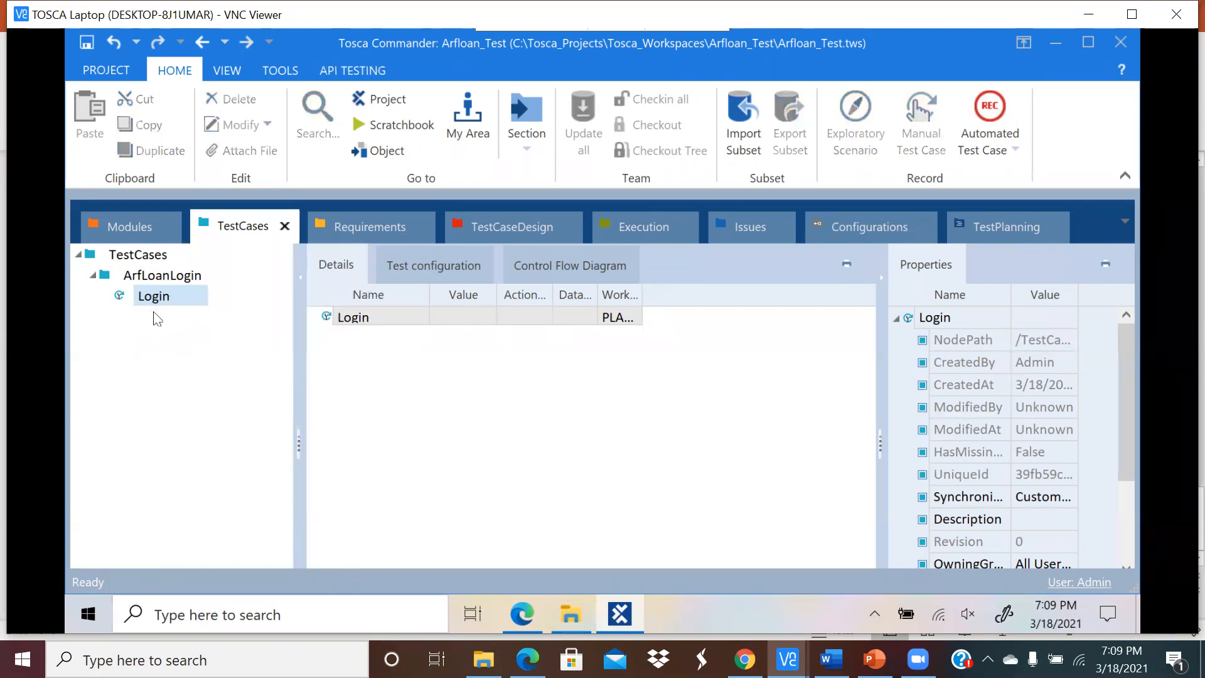
key(Return)
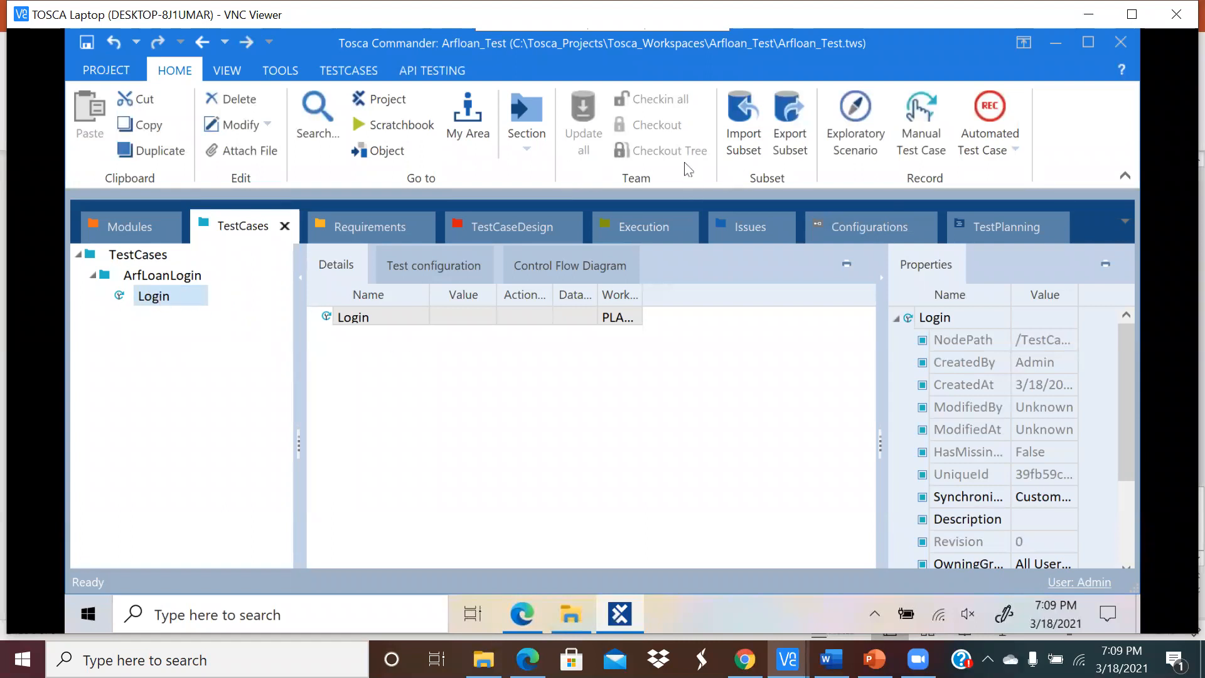
Step: Add the ArfloanLogin module to Login using Search and Add TestStep
click(335, 70)
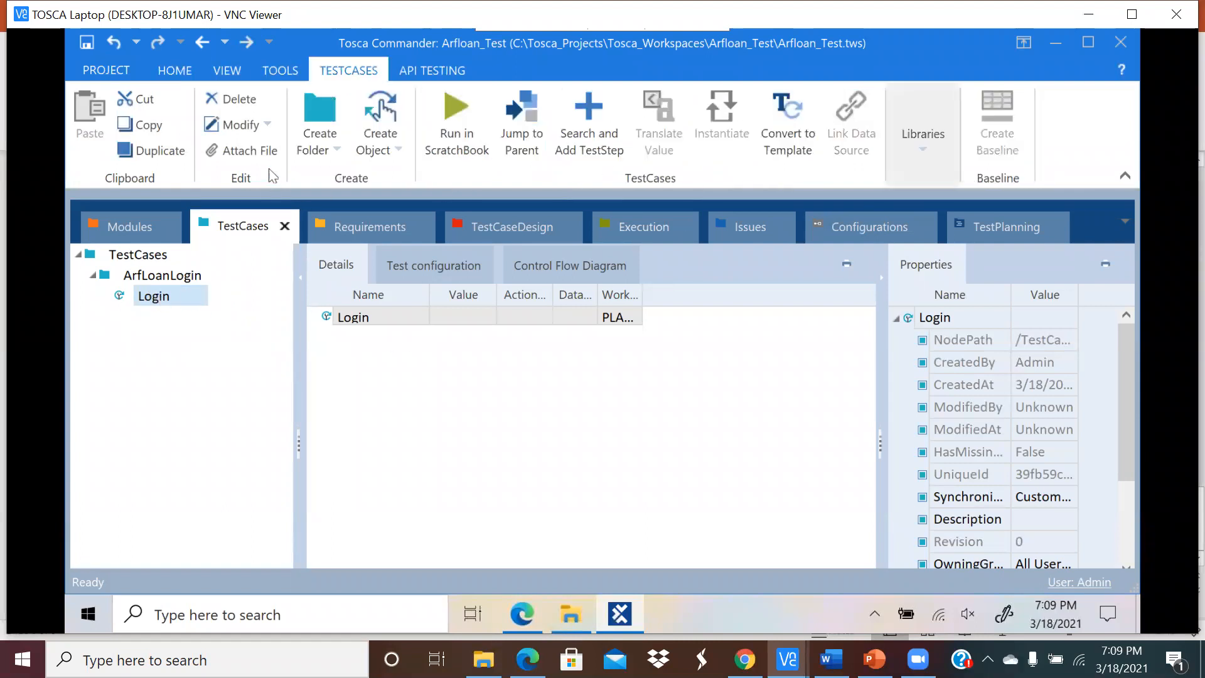
click(164, 300)
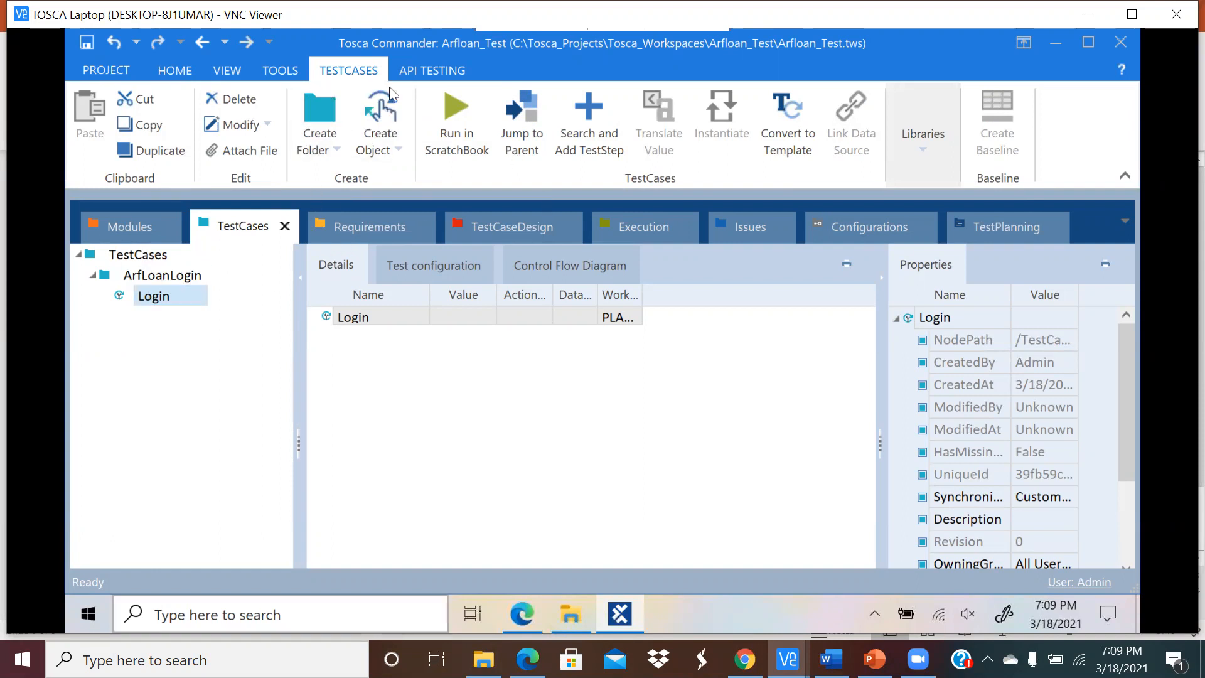
click(589, 114)
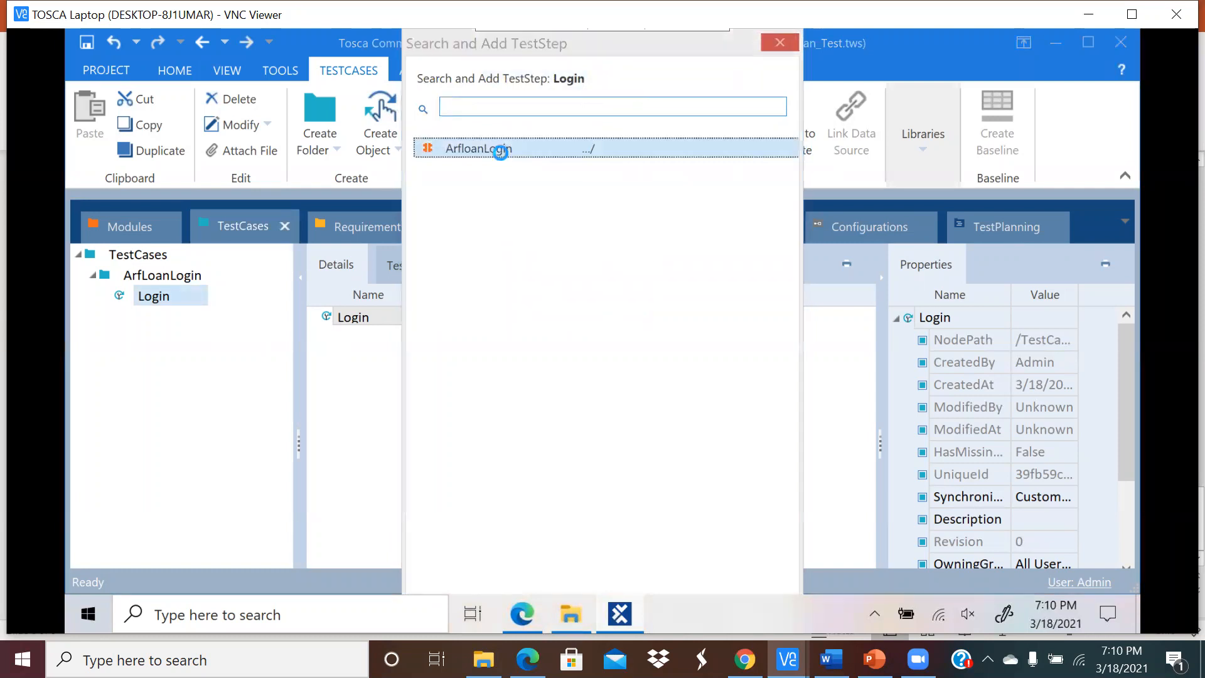
double_click(502, 155)
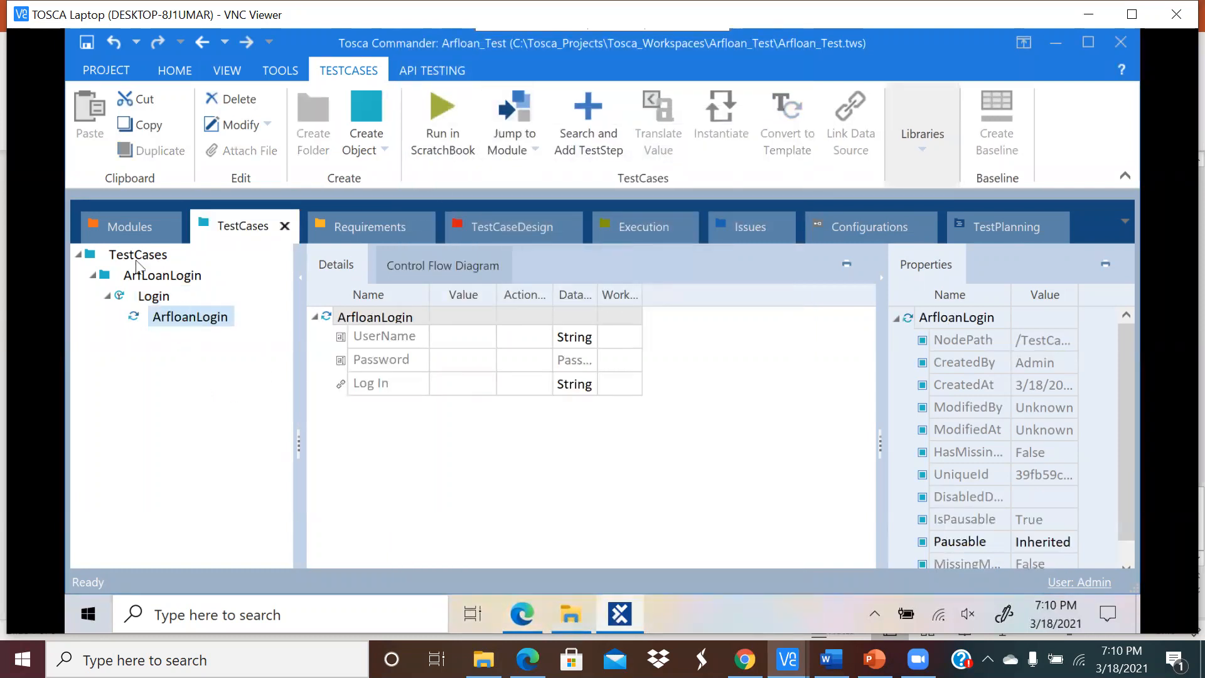
Step: Widen the Name, ActionMode and Value columns of the ArfloanLogin step details
click(173, 320)
drag(427, 296, 451, 296)
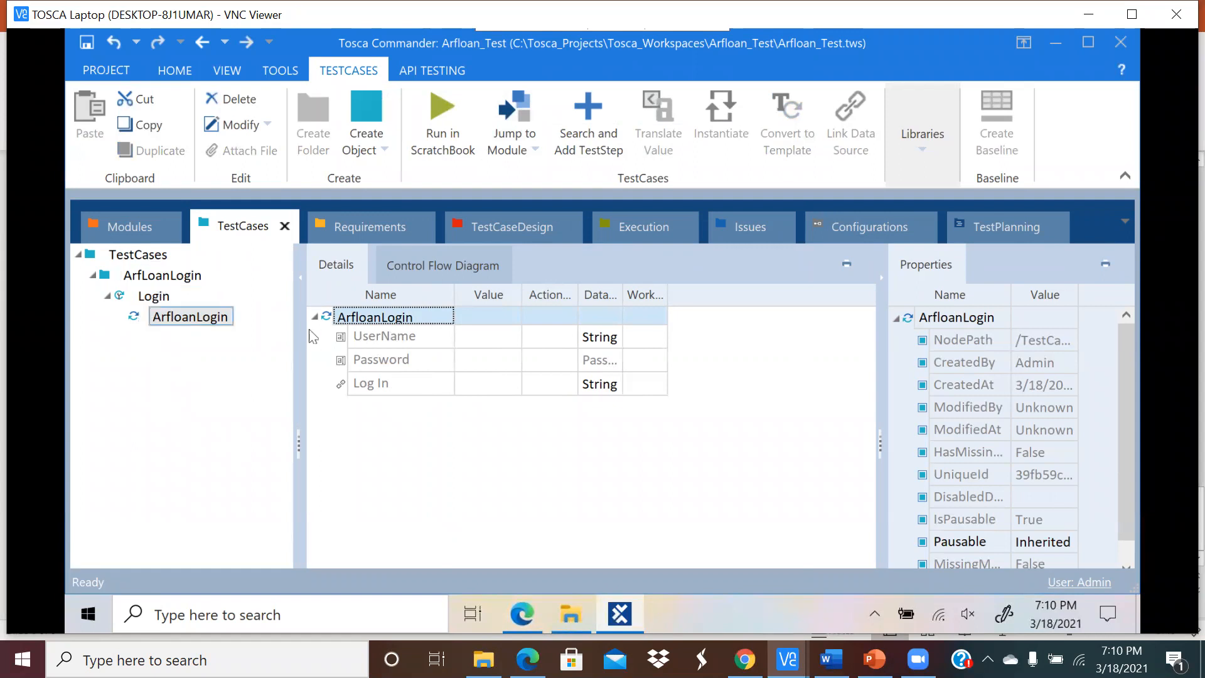
click(419, 436)
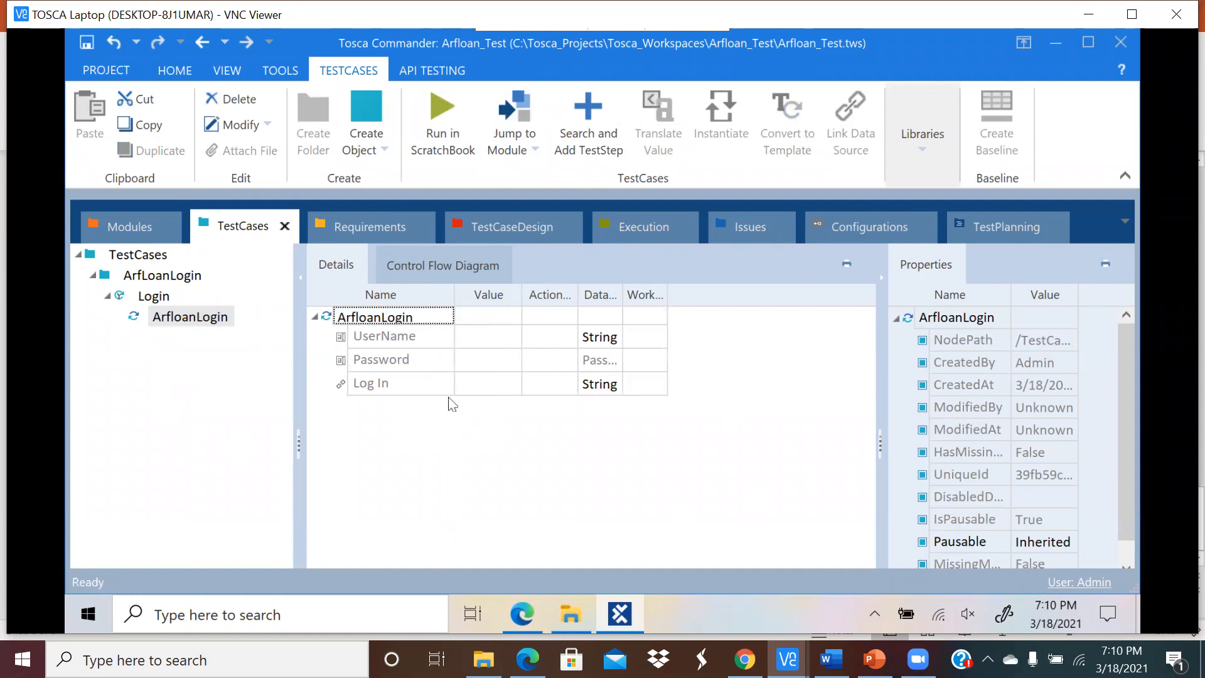
click(468, 339)
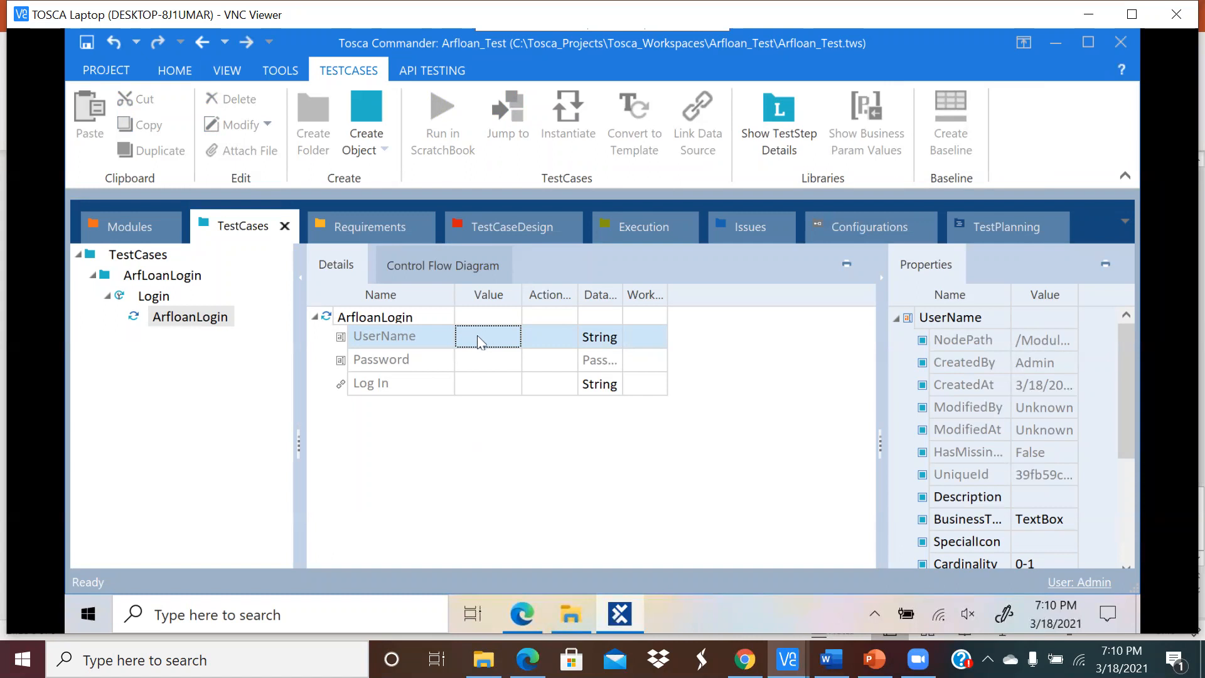
click(490, 473)
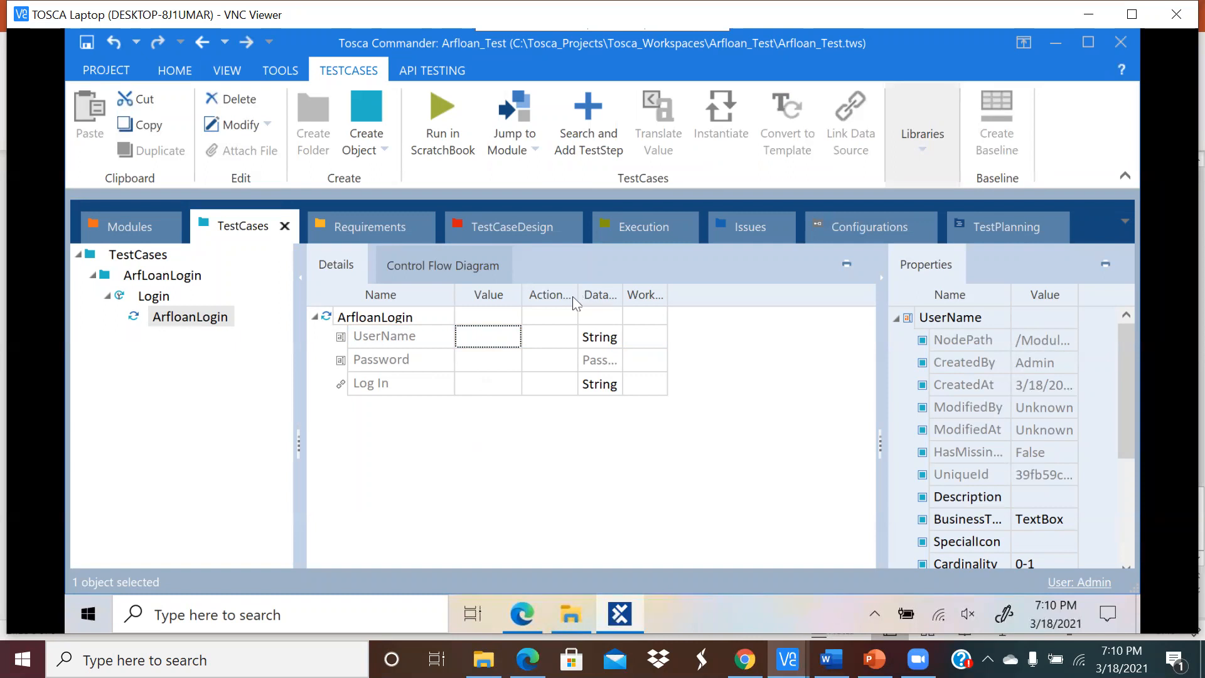
drag(578, 295, 627, 295)
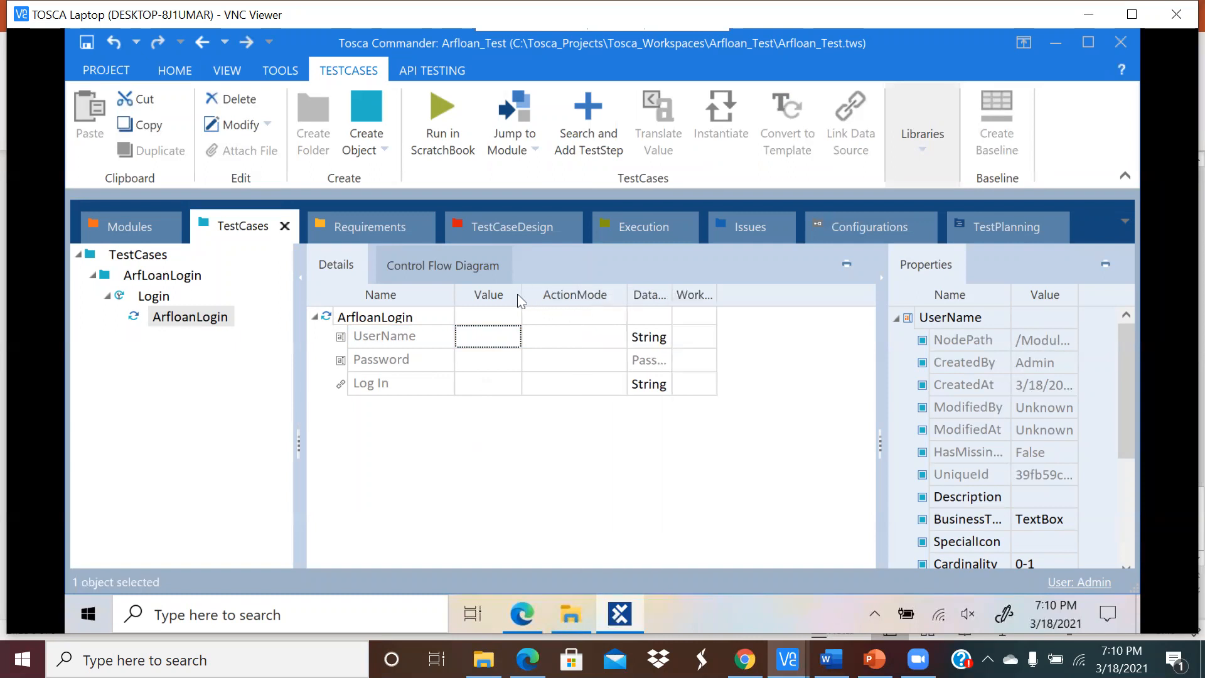
drag(520, 296, 556, 295)
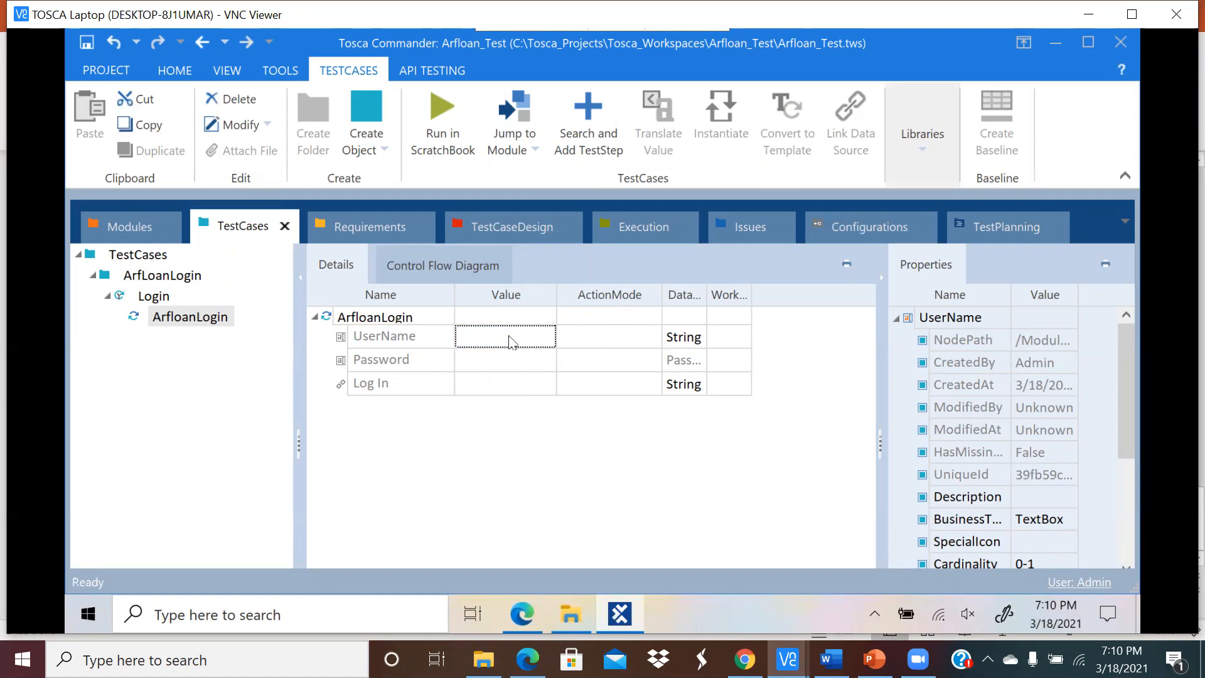
Step: Select the UserName, Password and Log In rows, ending on the UserName value
click(385, 344)
click(390, 368)
click(394, 385)
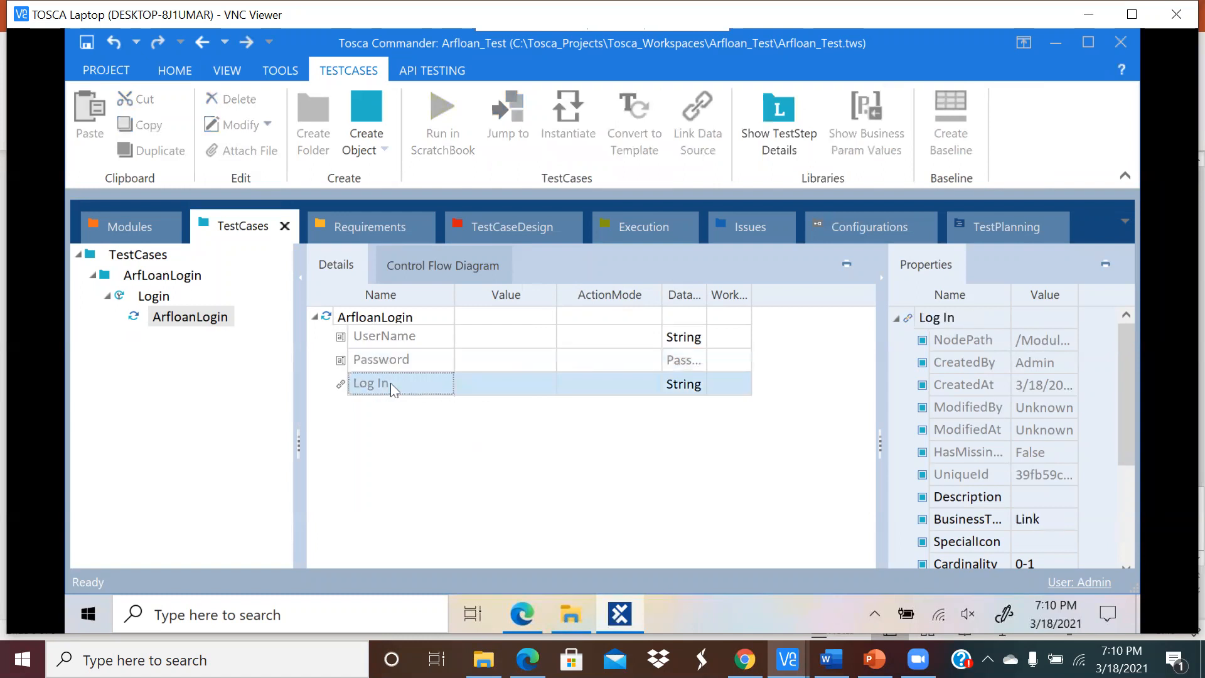
click(484, 333)
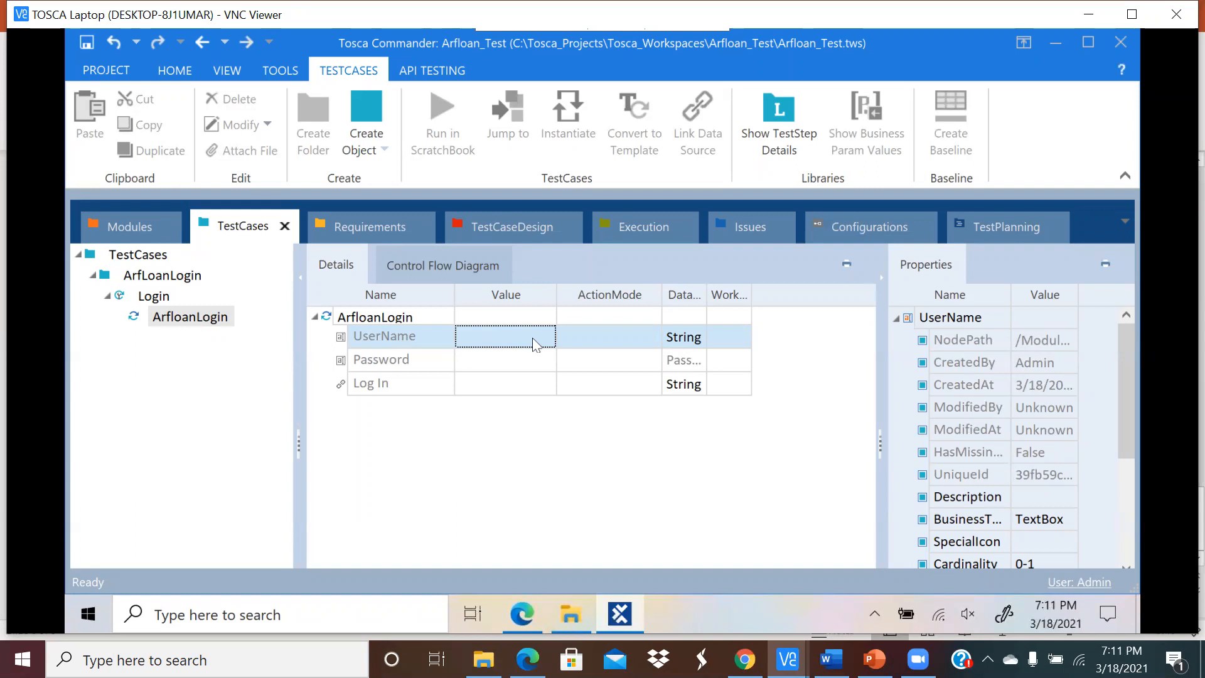
Step: Enter the username in the UserName value and the password in the Password value
click(554, 343)
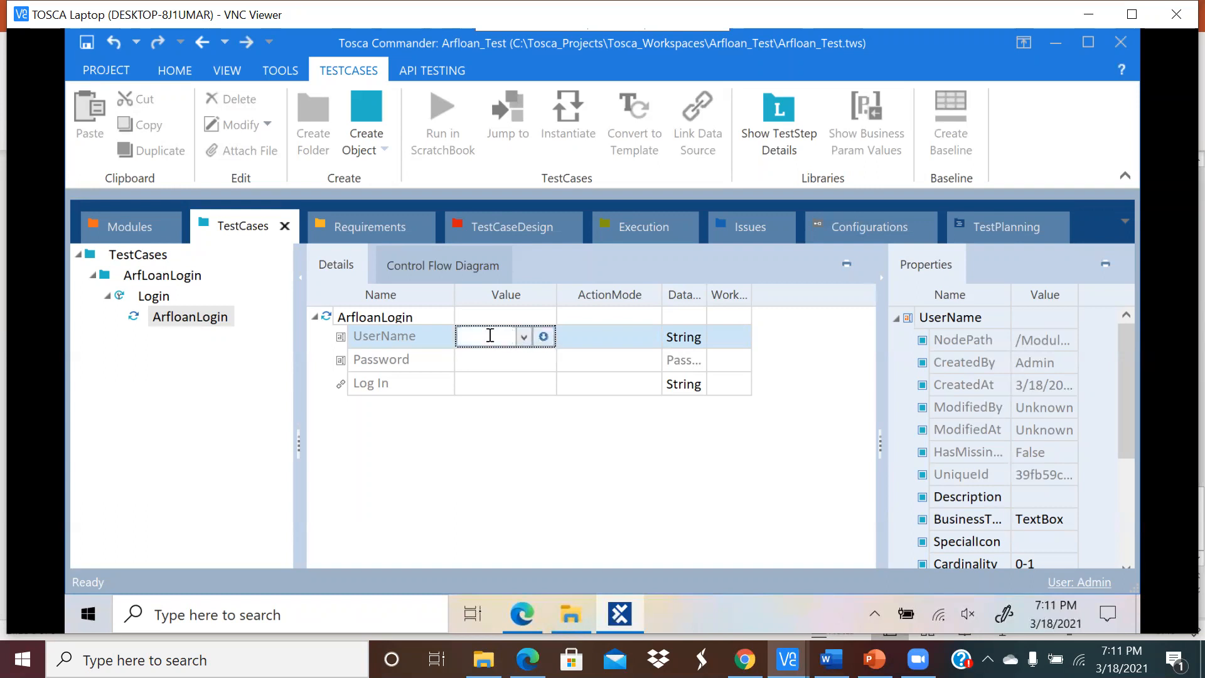
text(straining)
click(474, 361)
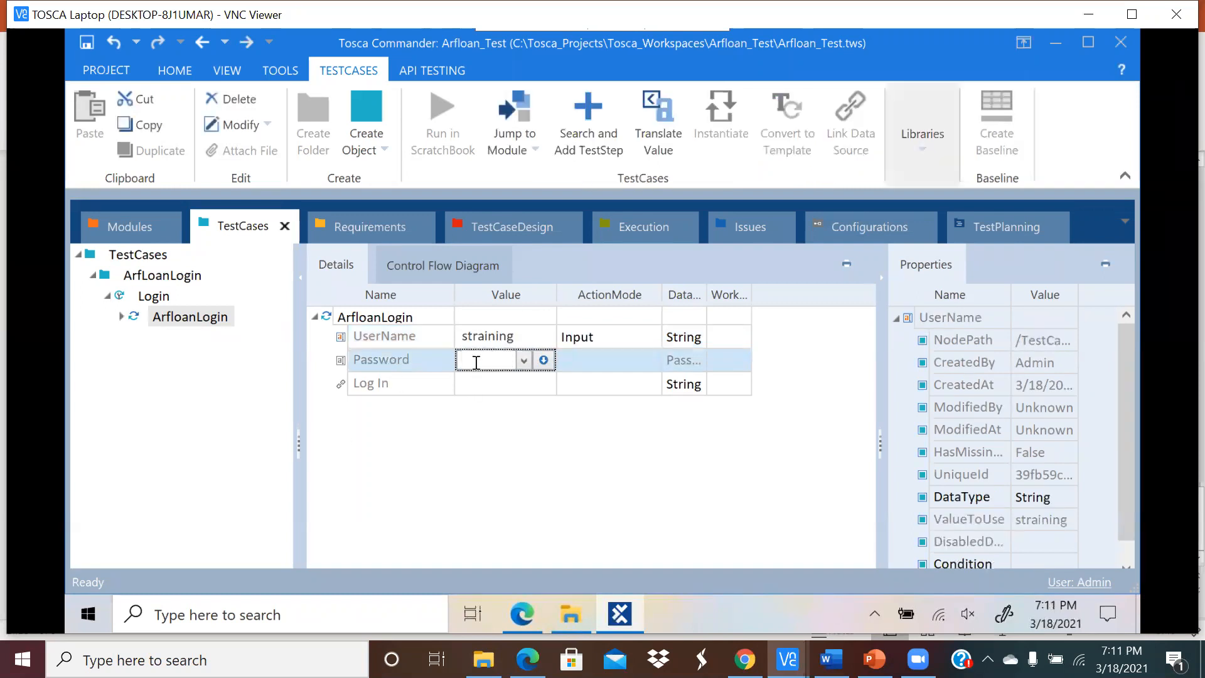
text(training)
key(Return)
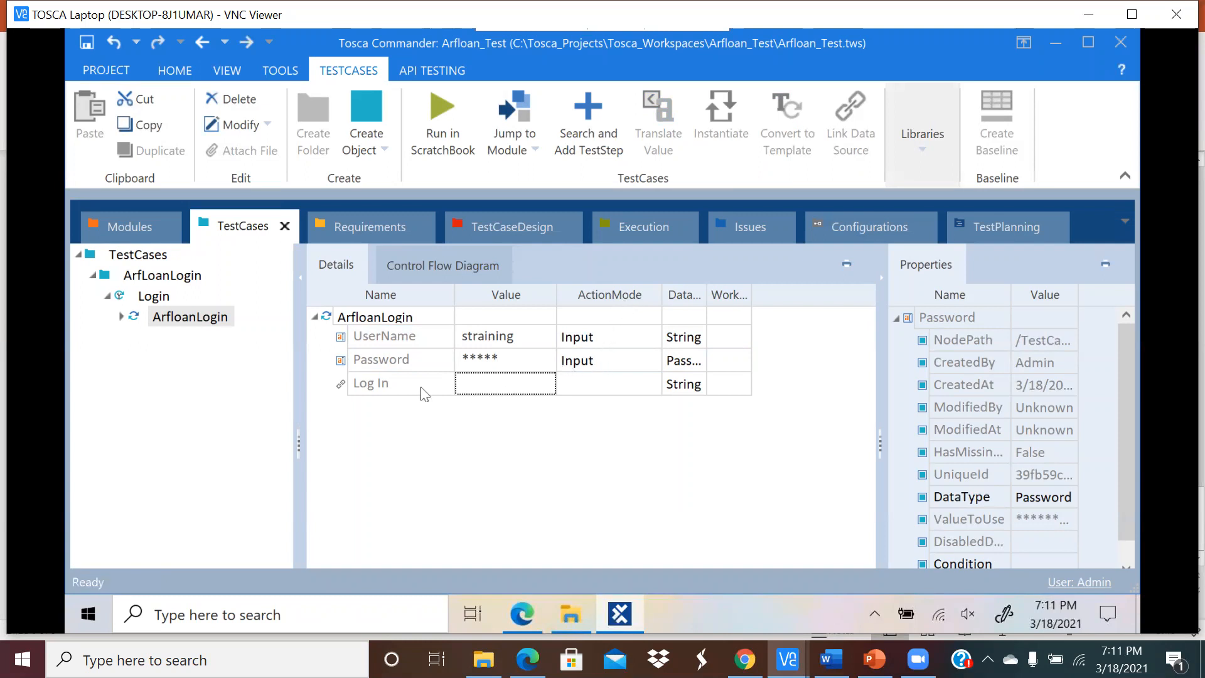
Step: Set the Log In step's value to {Click}
click(508, 385)
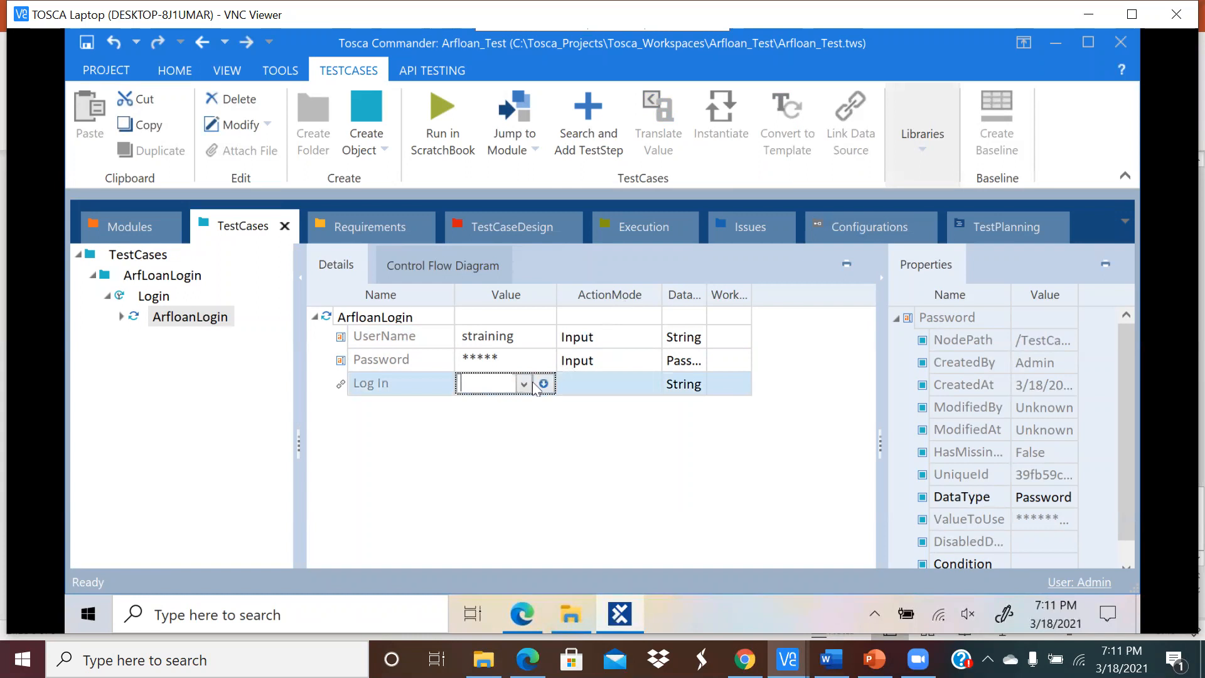
click(522, 382)
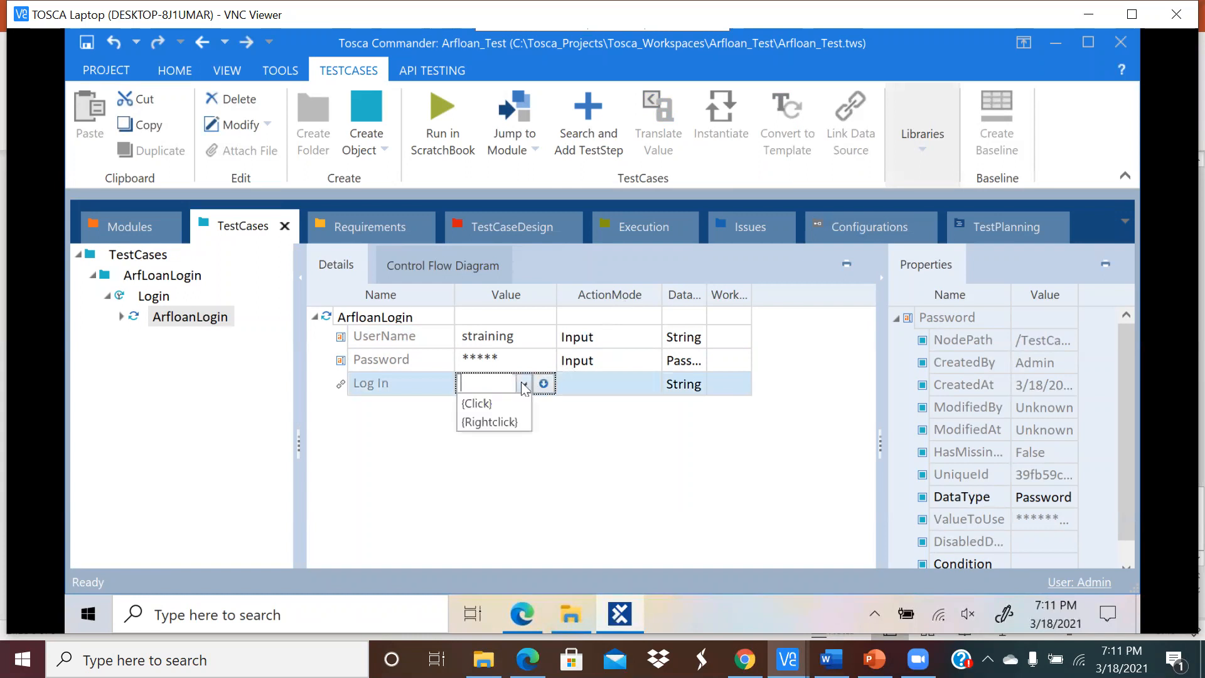
click(493, 402)
click(550, 421)
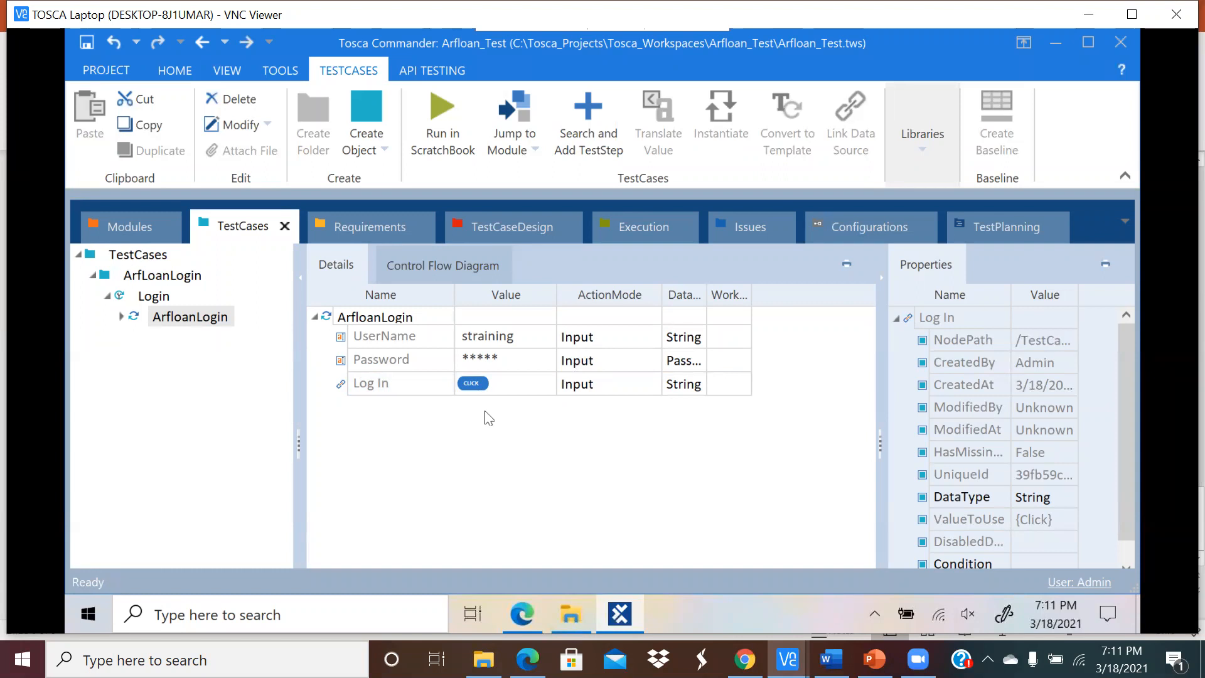
Step: Check the Auto Repair Financial login page, then save the Login test case changes
click(529, 612)
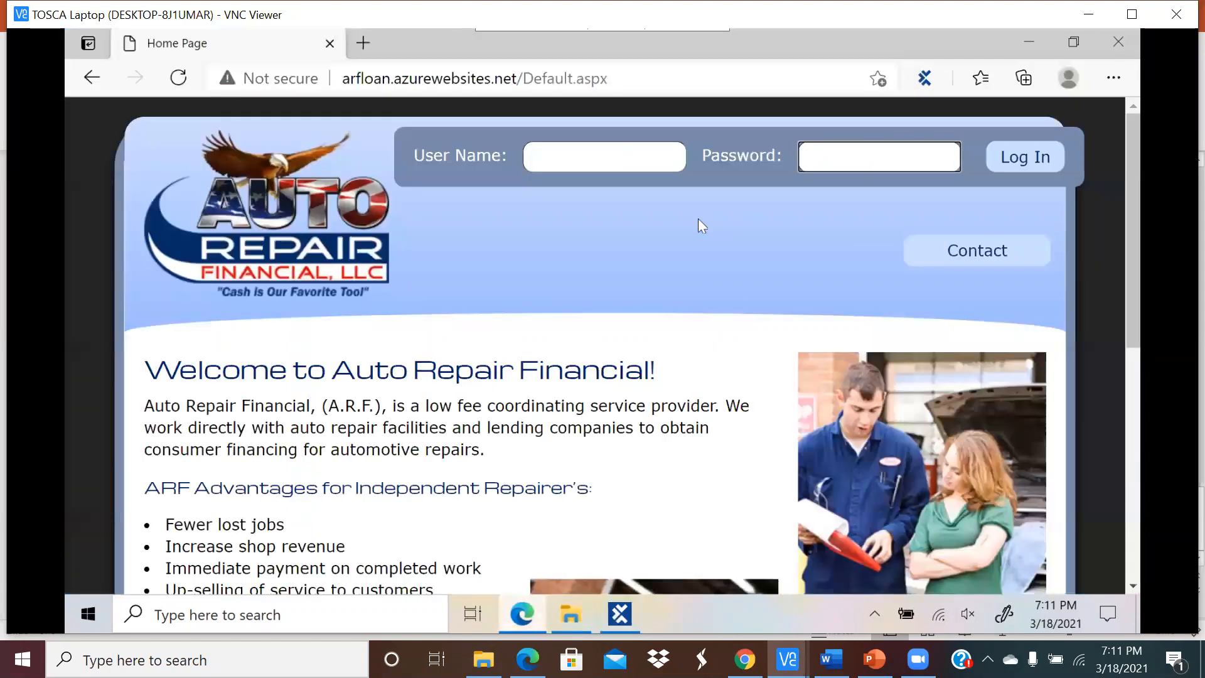
click(620, 613)
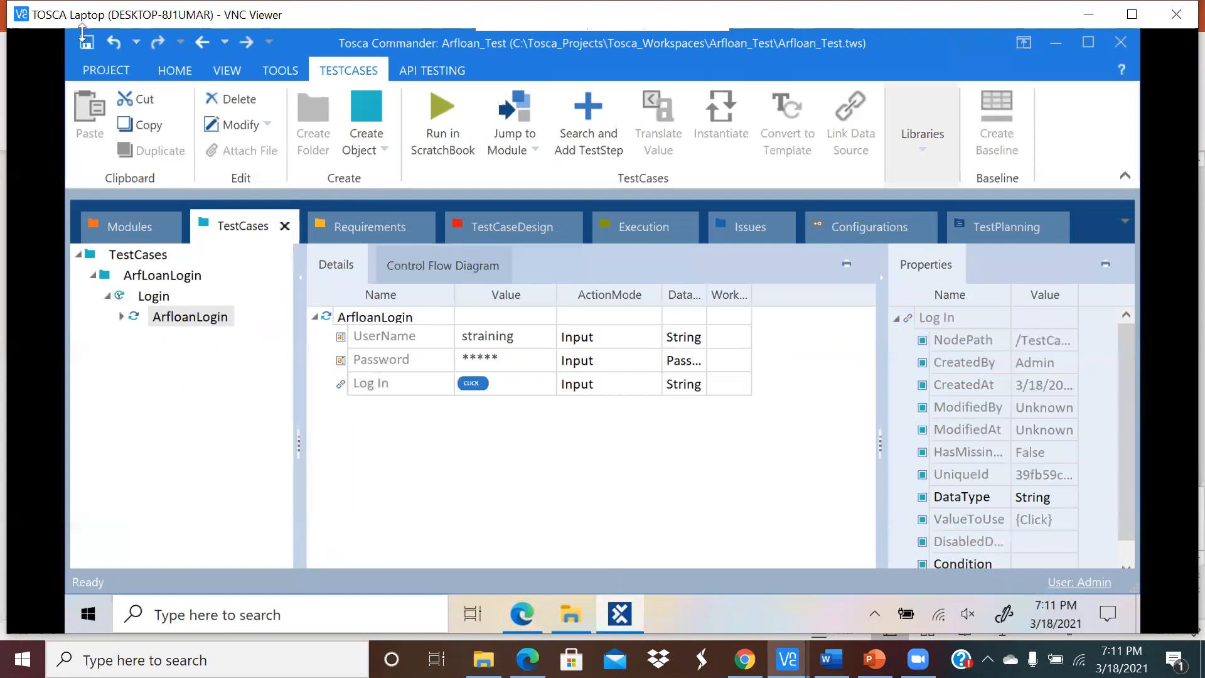
click(86, 43)
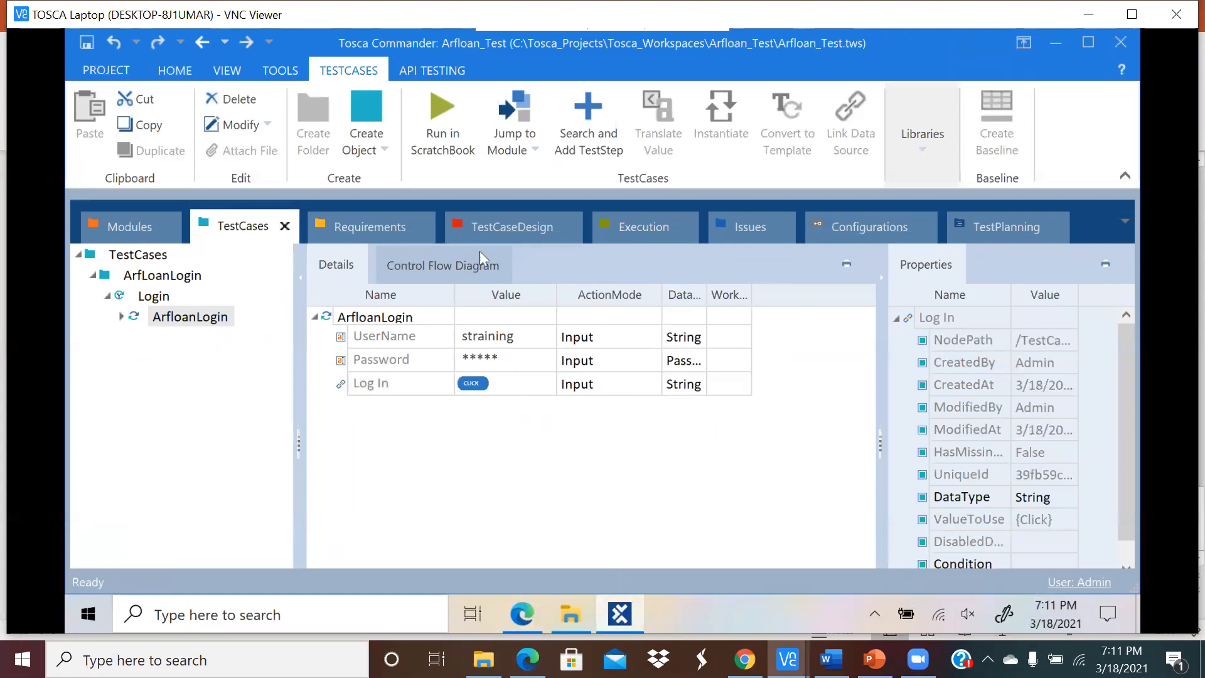
click(370, 319)
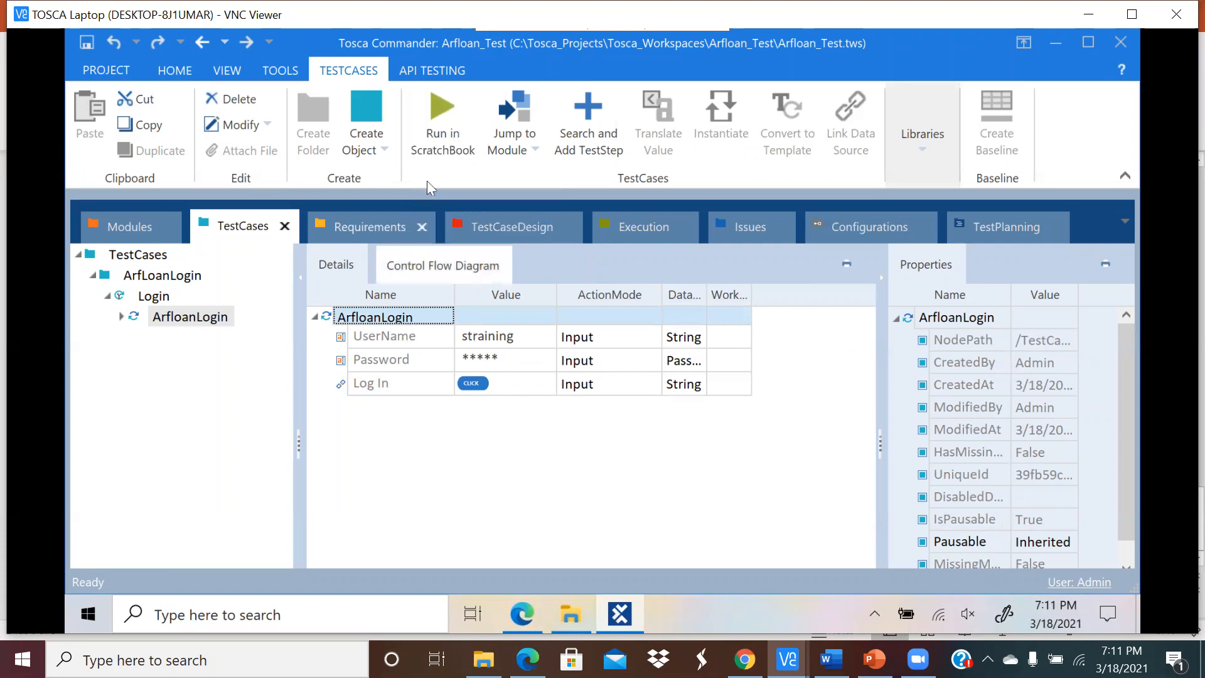
Step: Run ArfloanLogin in ScratchBook, then dock the ScratchBook results window as a tab in Tosca
click(438, 139)
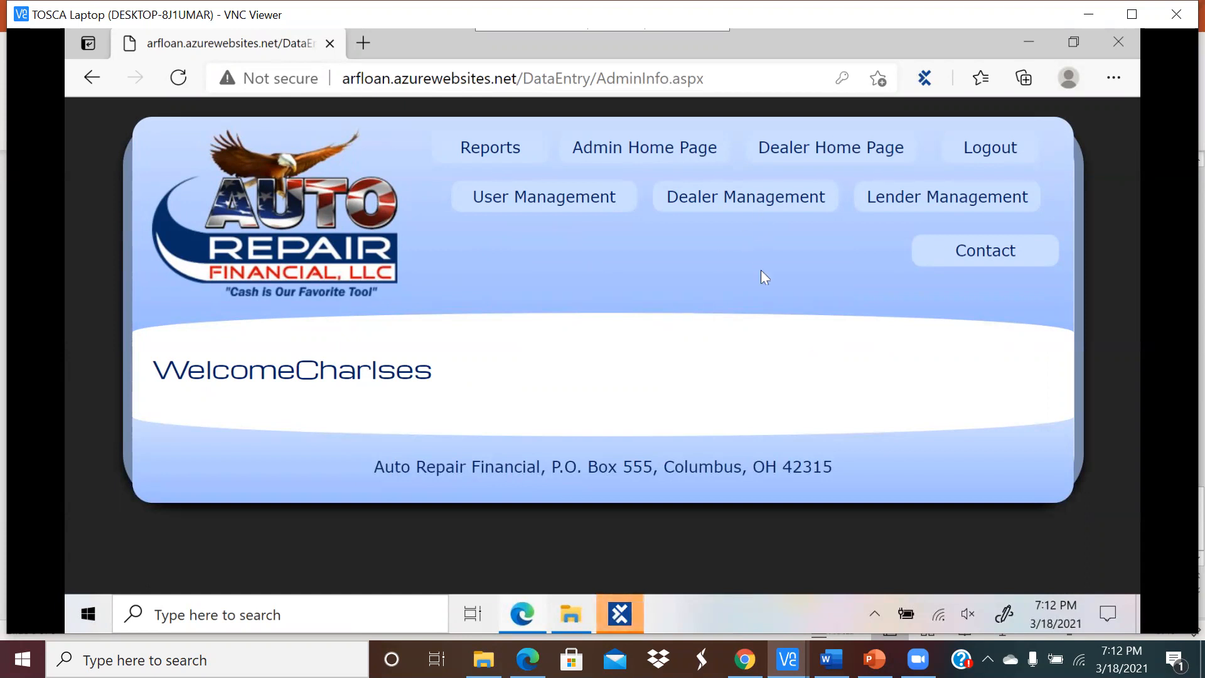
mouse_move(619, 612)
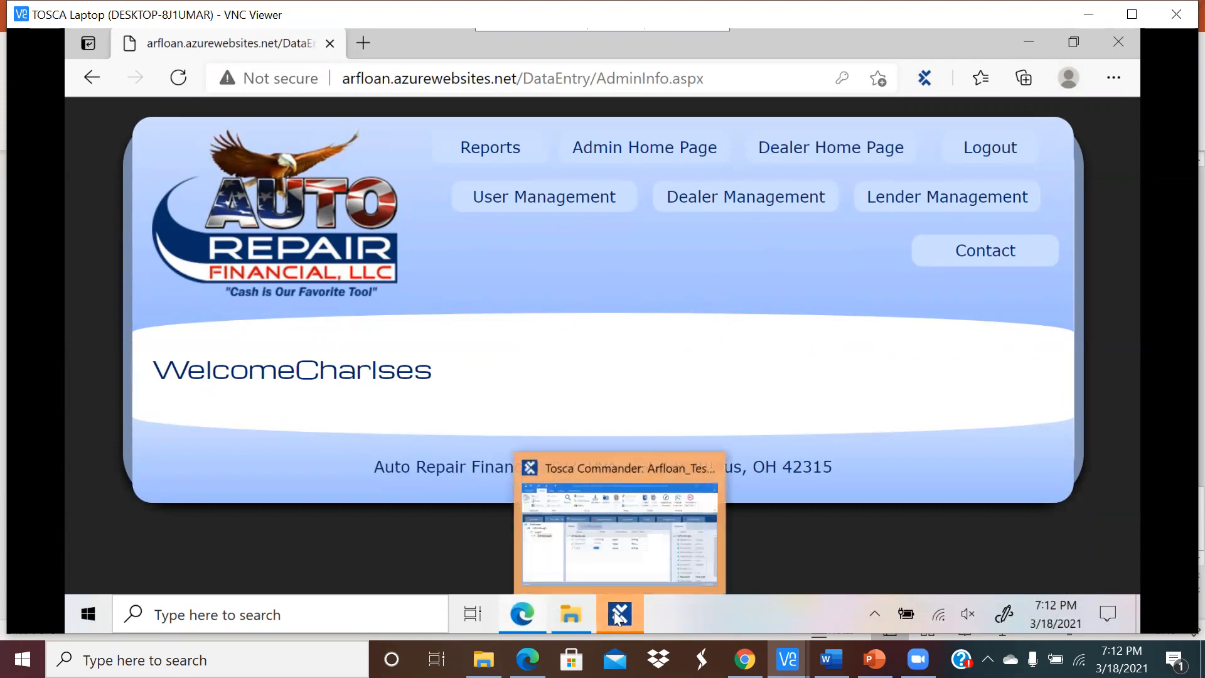
click(606, 525)
drag(182, 53, 490, 133)
drag(481, 181, 374, 234)
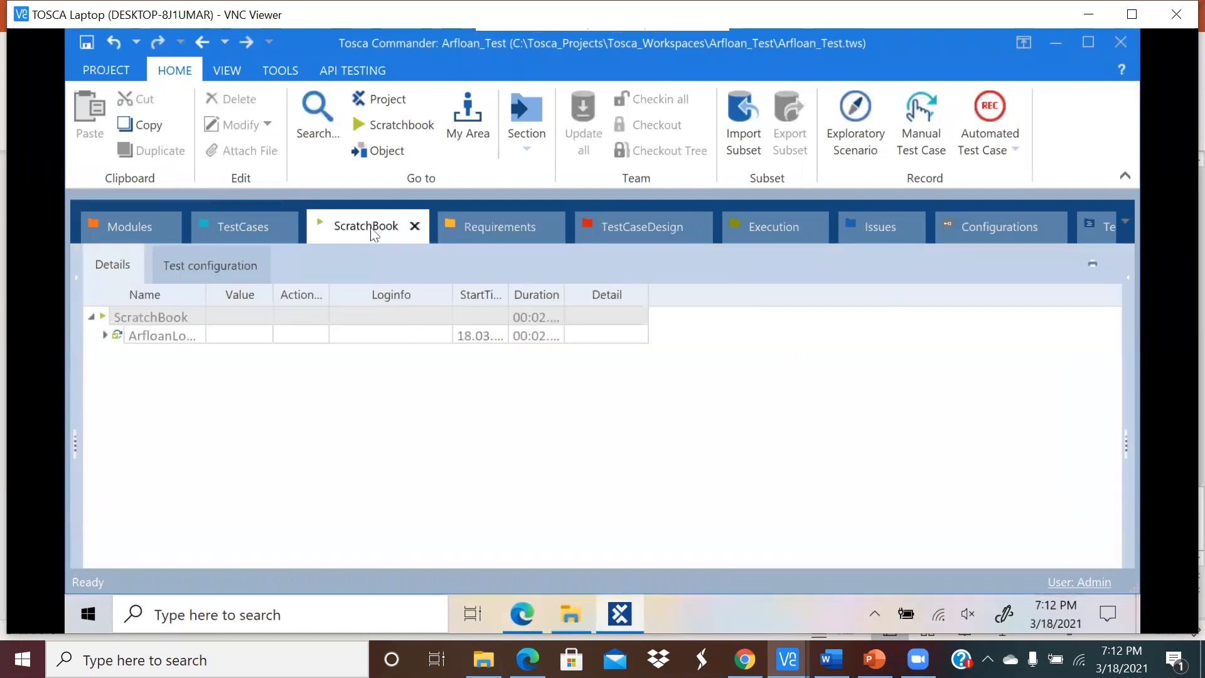
Step: Expand the ArfloanLogin run in ScratchBook and widen its Name and StartTime/Duration columns
click(134, 226)
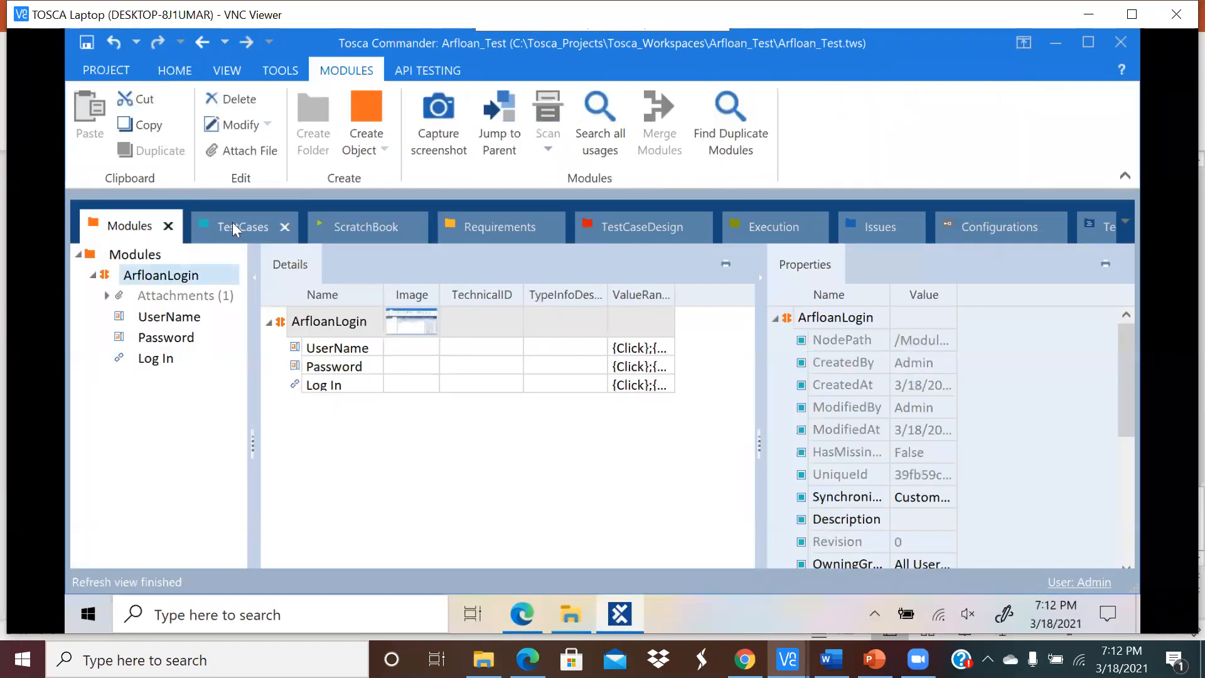
click(232, 228)
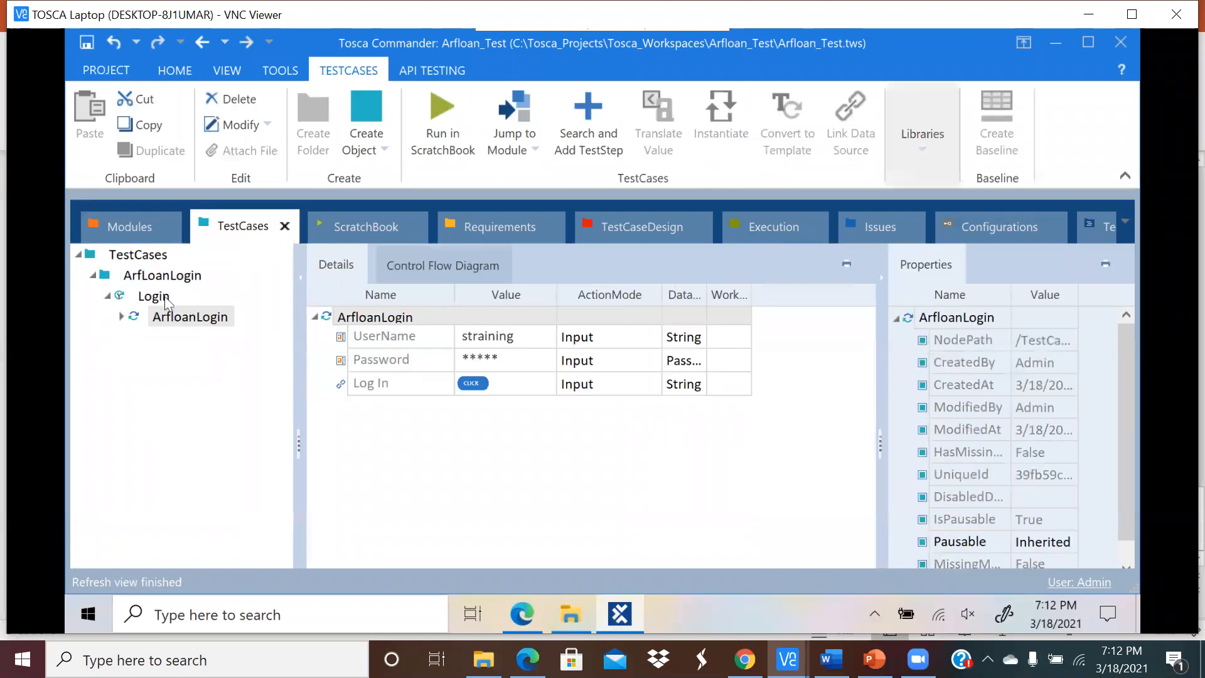
click(171, 320)
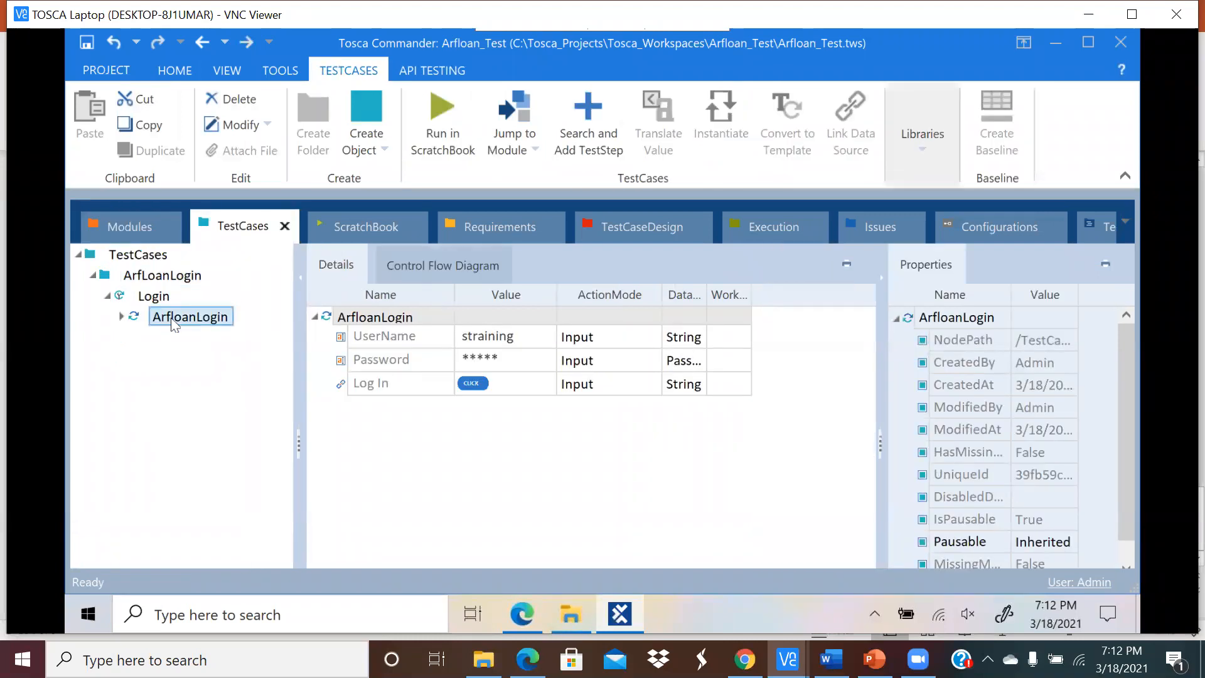
click(350, 225)
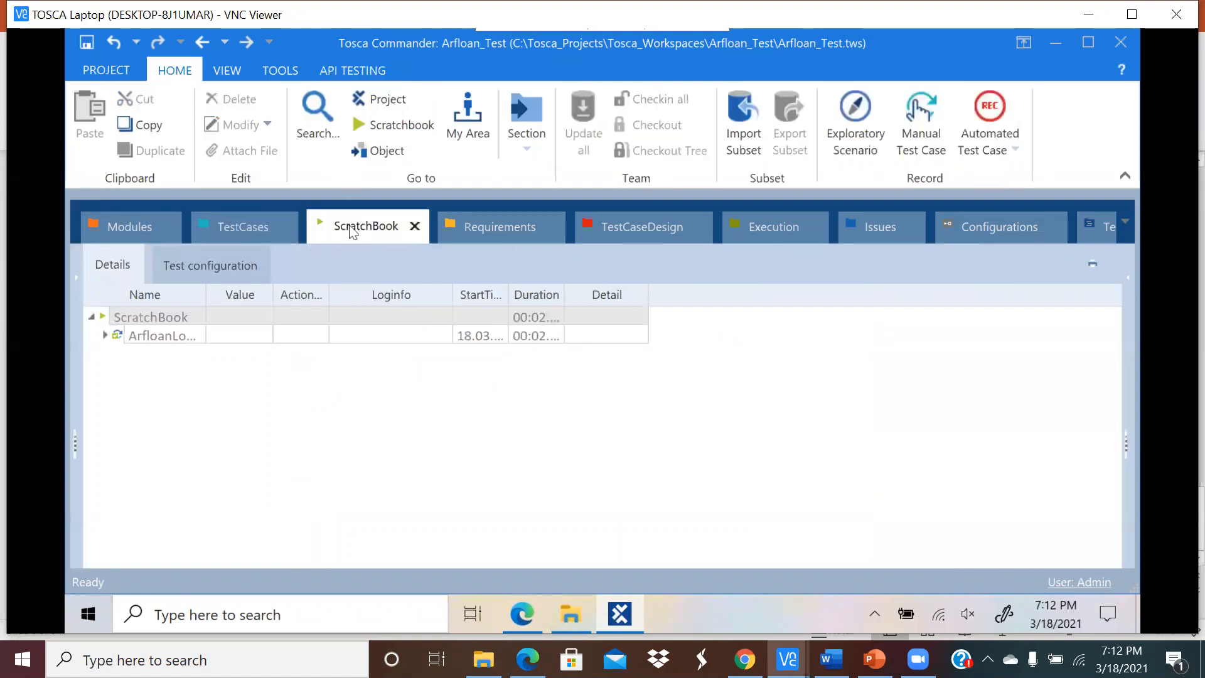
click(105, 335)
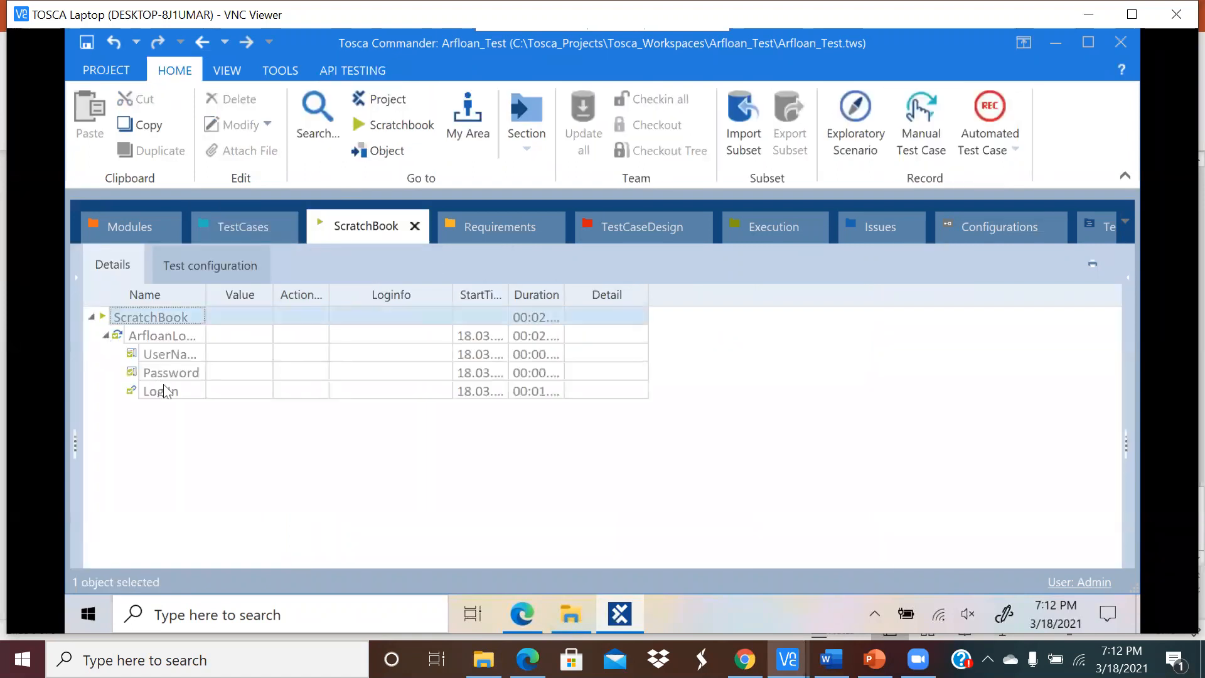
drag(206, 294, 290, 301)
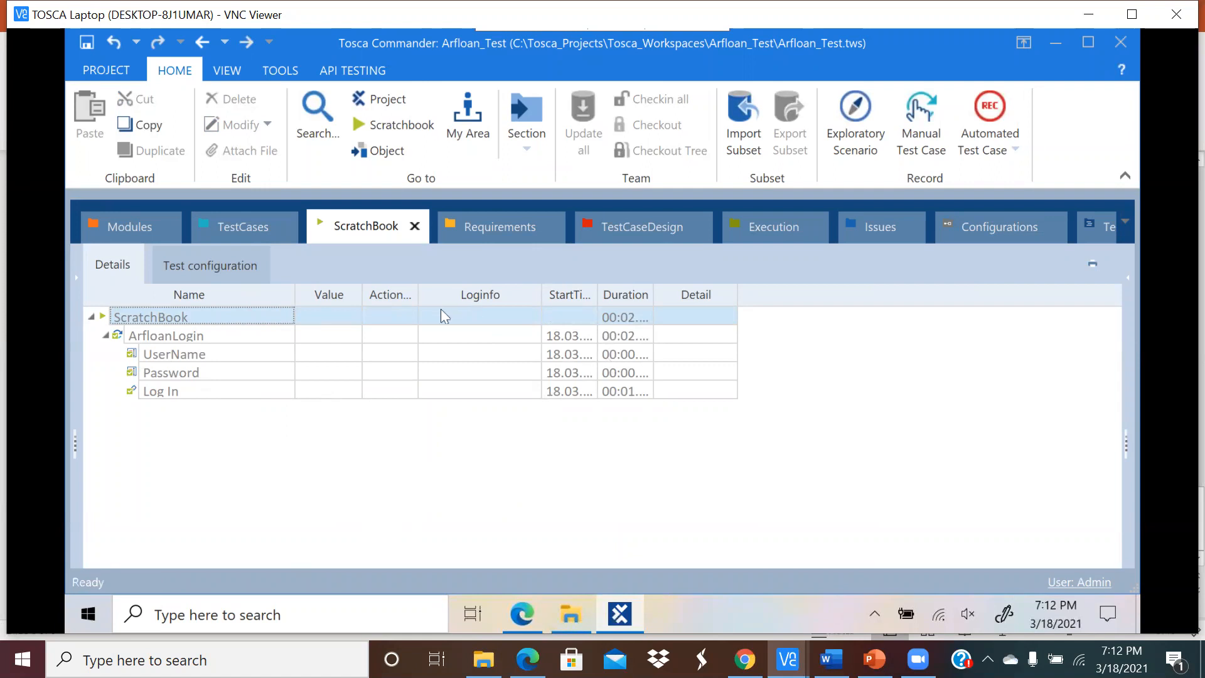
drag(597, 293, 815, 292)
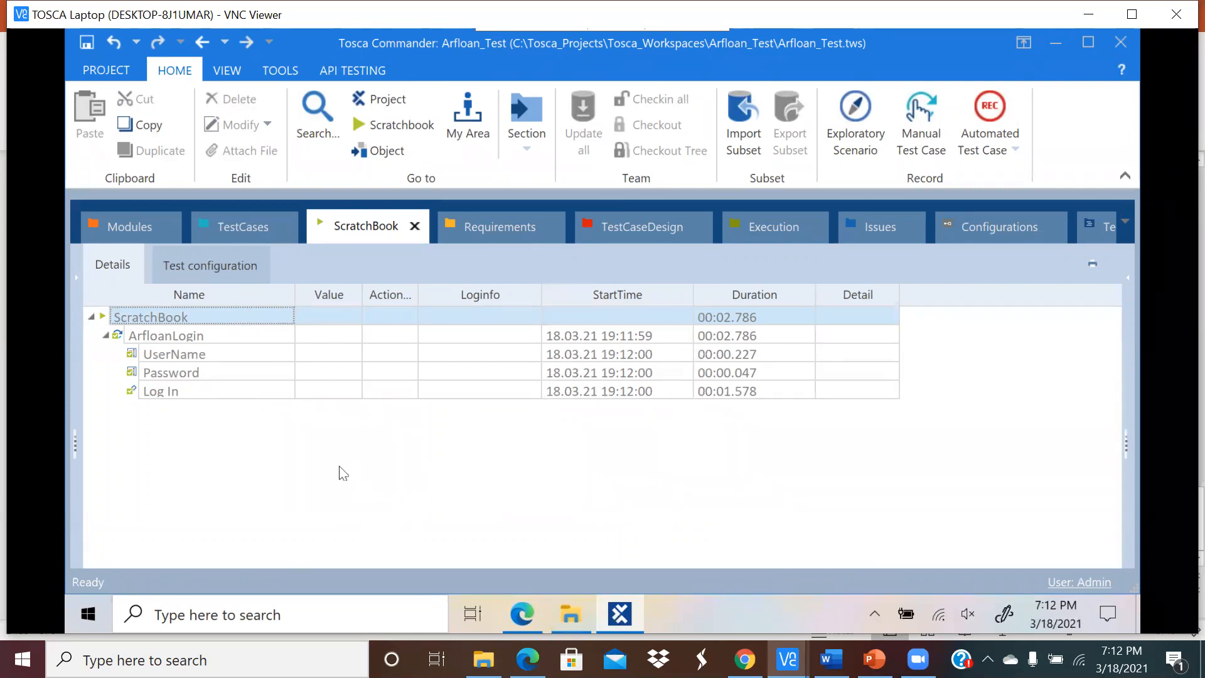
Step: Browse the TestCases and Requirements sections, ending on Modules
click(255, 228)
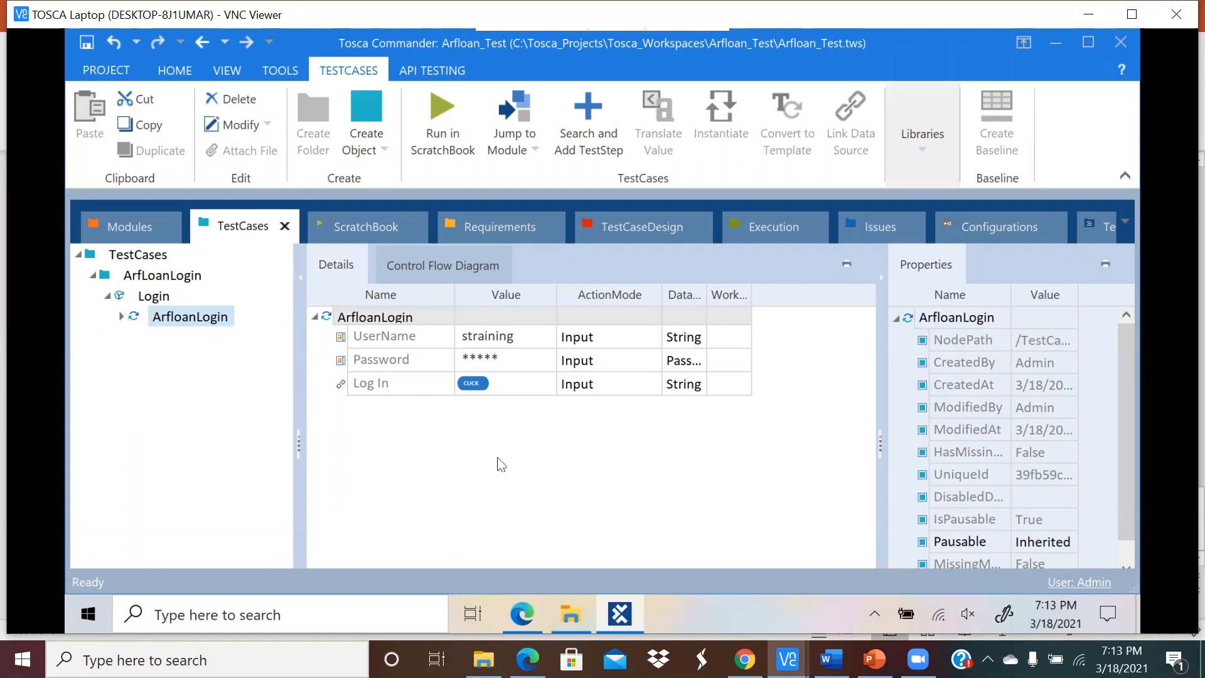
click(483, 225)
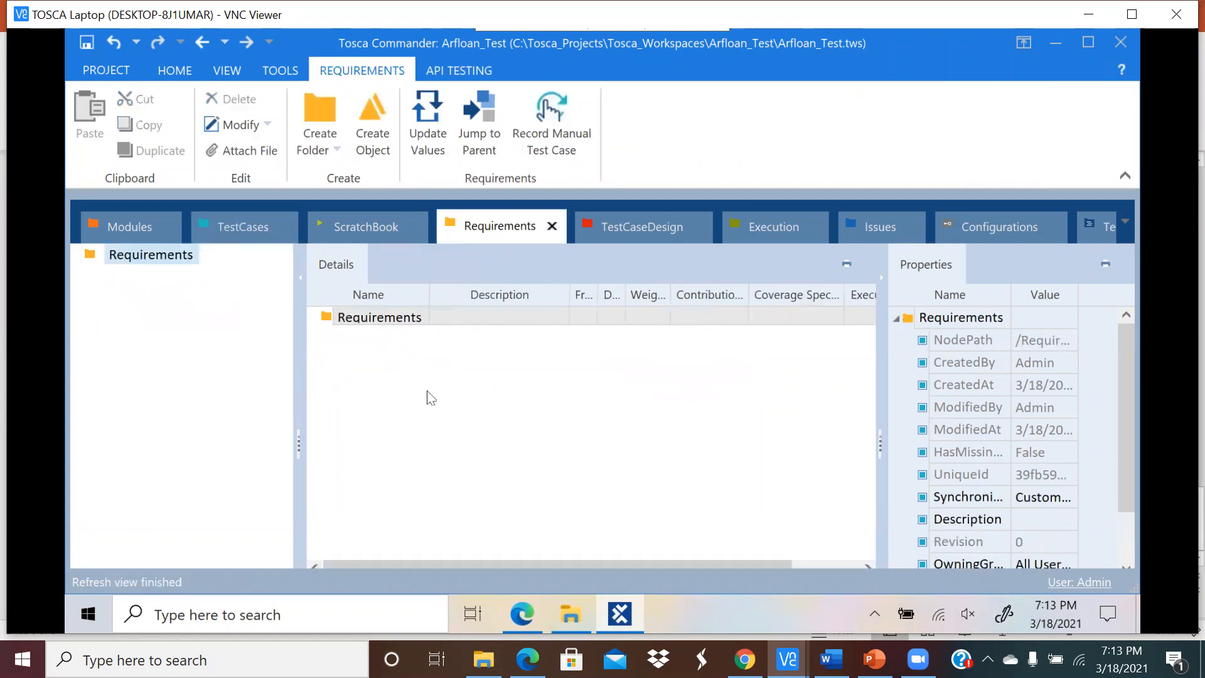
click(153, 231)
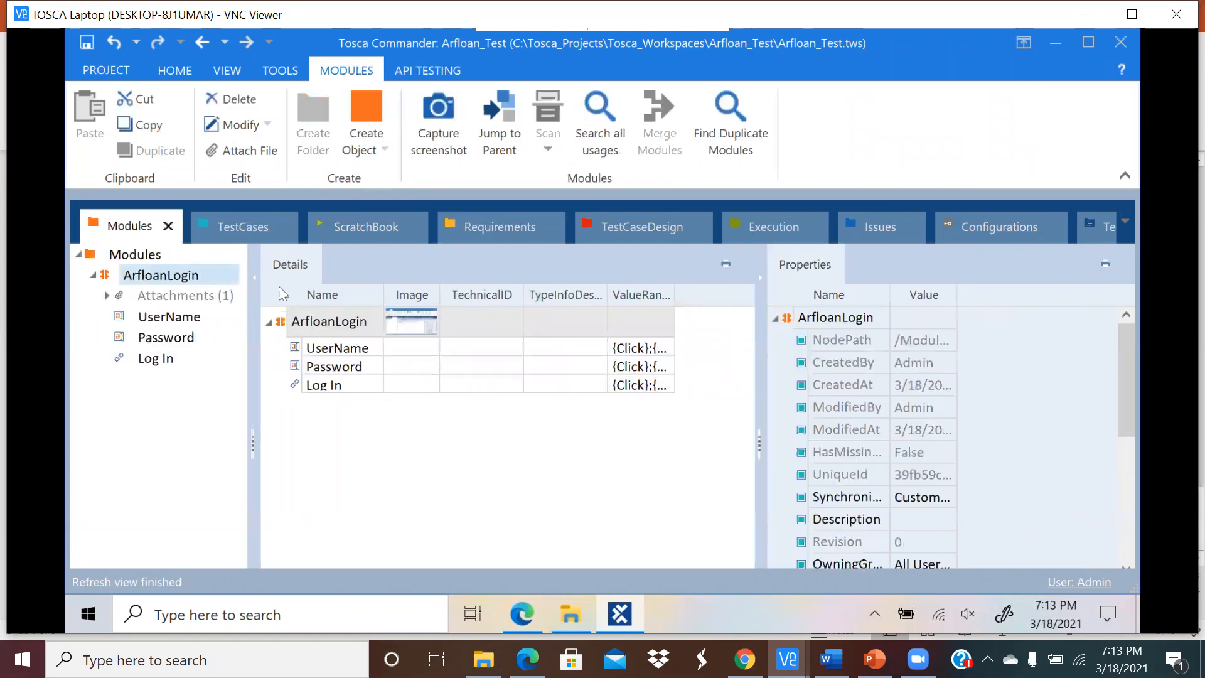
click(191, 319)
click(95, 71)
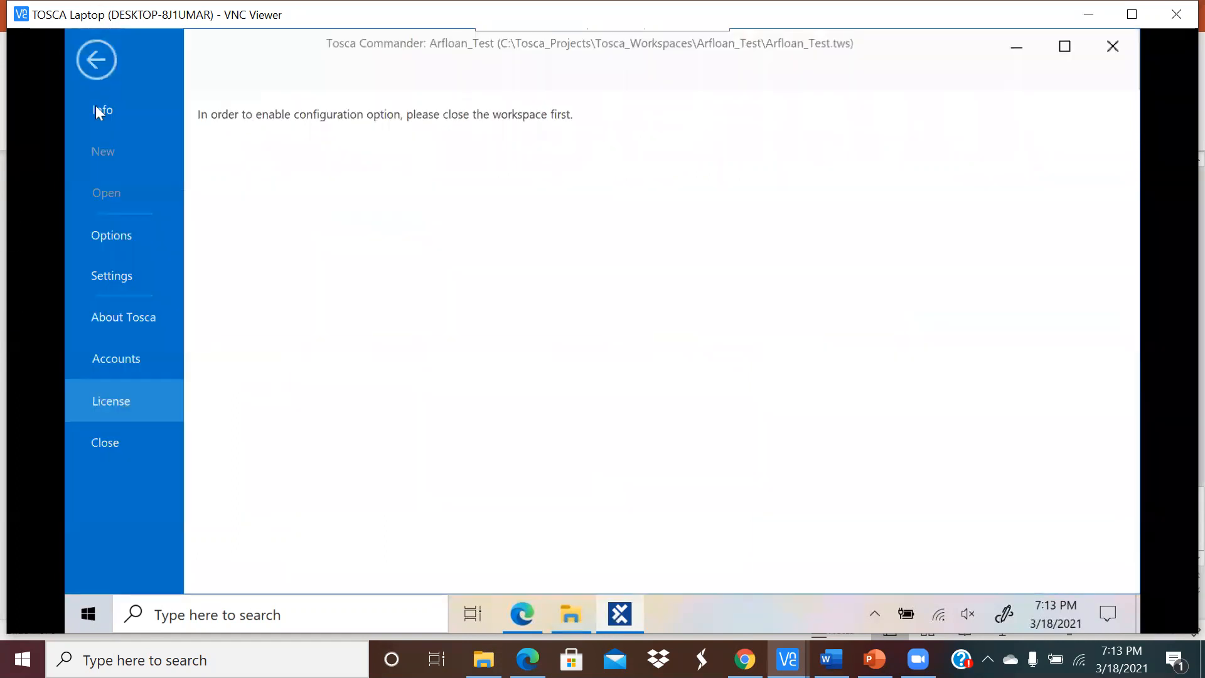
click(108, 66)
click(521, 231)
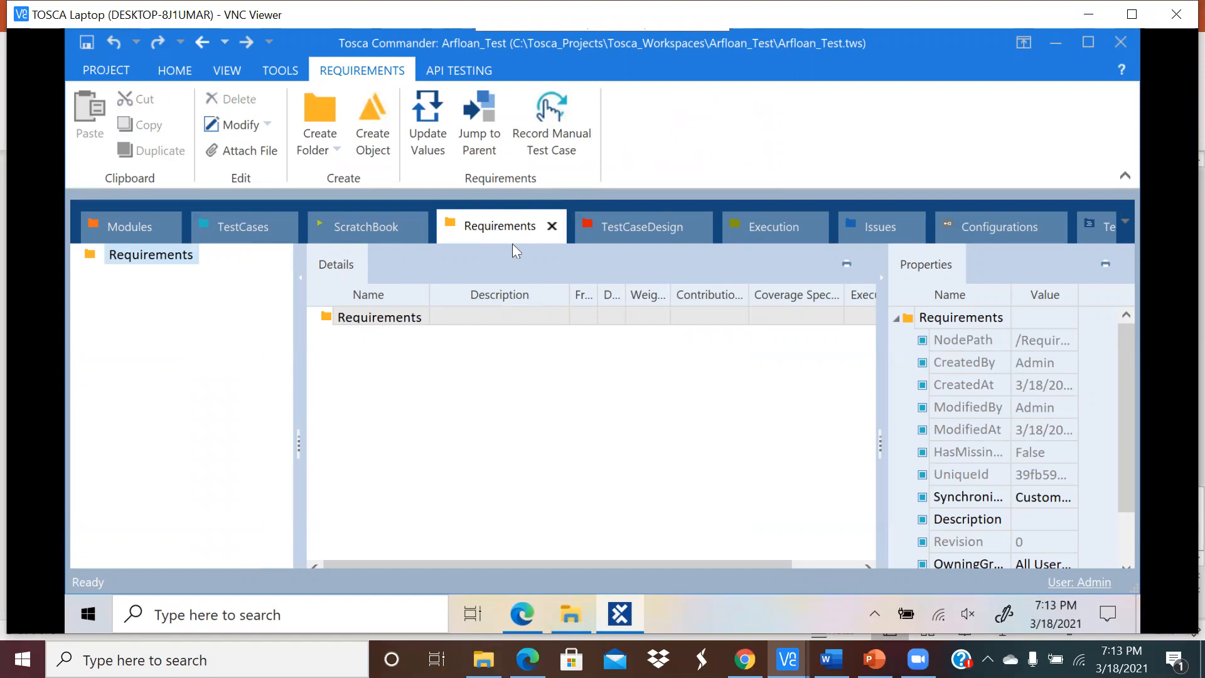
click(157, 233)
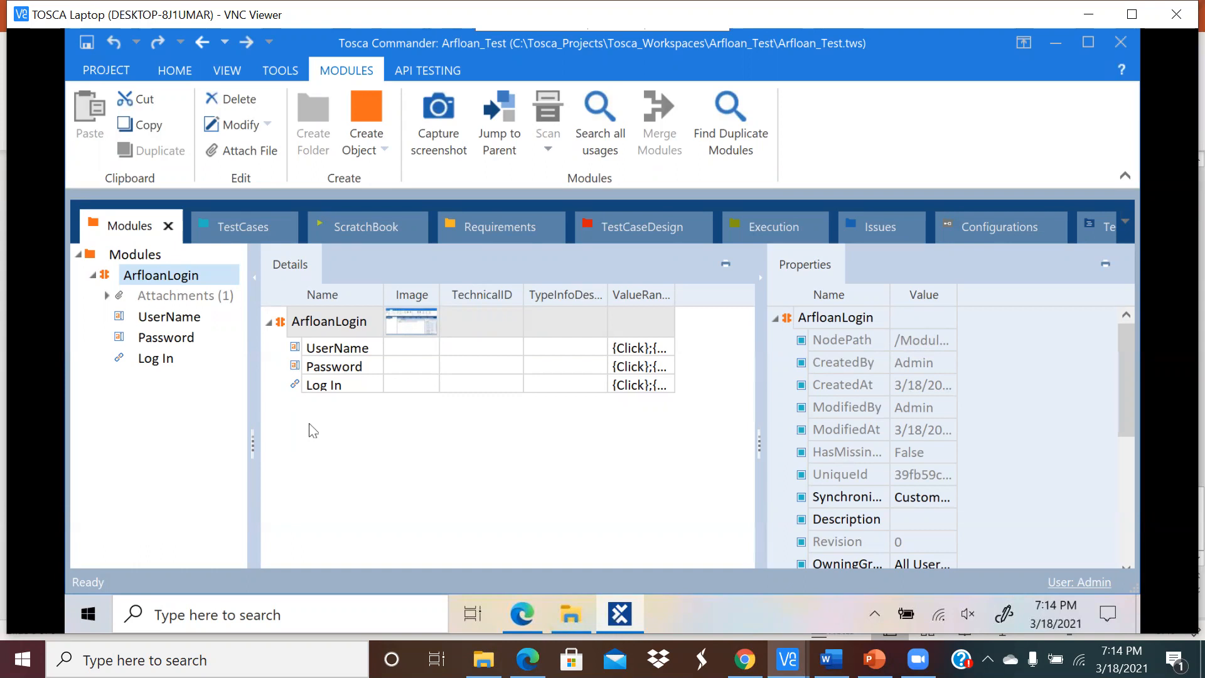
Step: Select the ArfloanLogin module row, then switch to the TestCases section
click(373, 443)
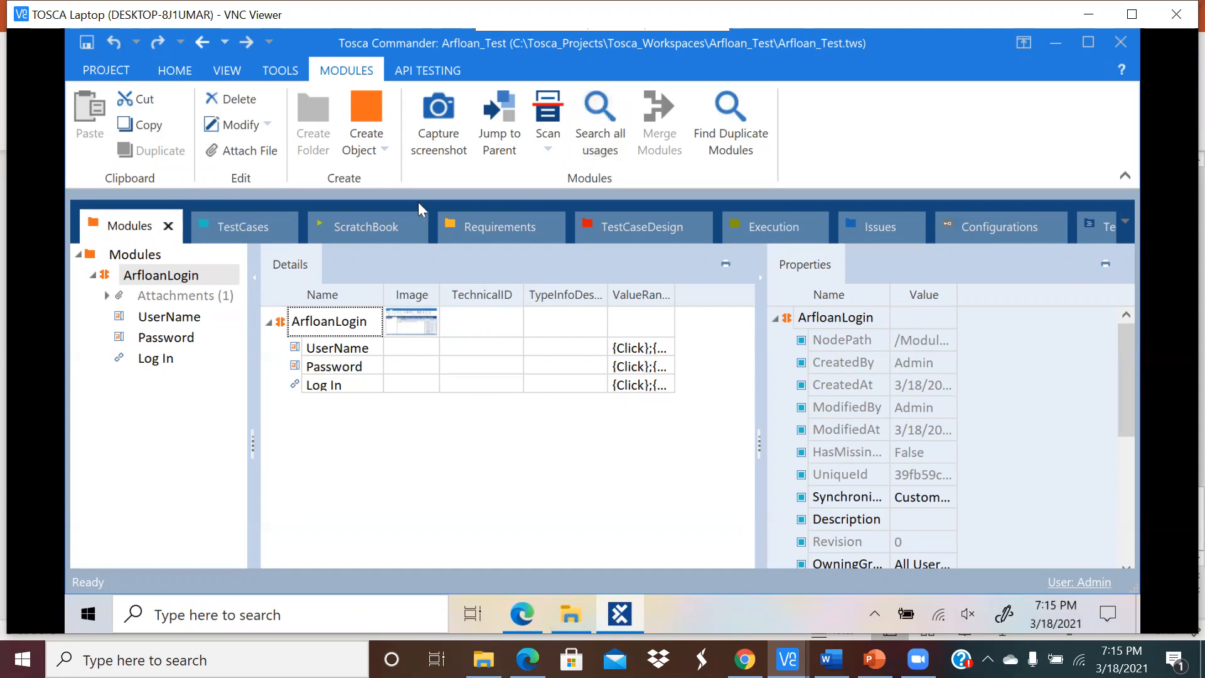
click(234, 227)
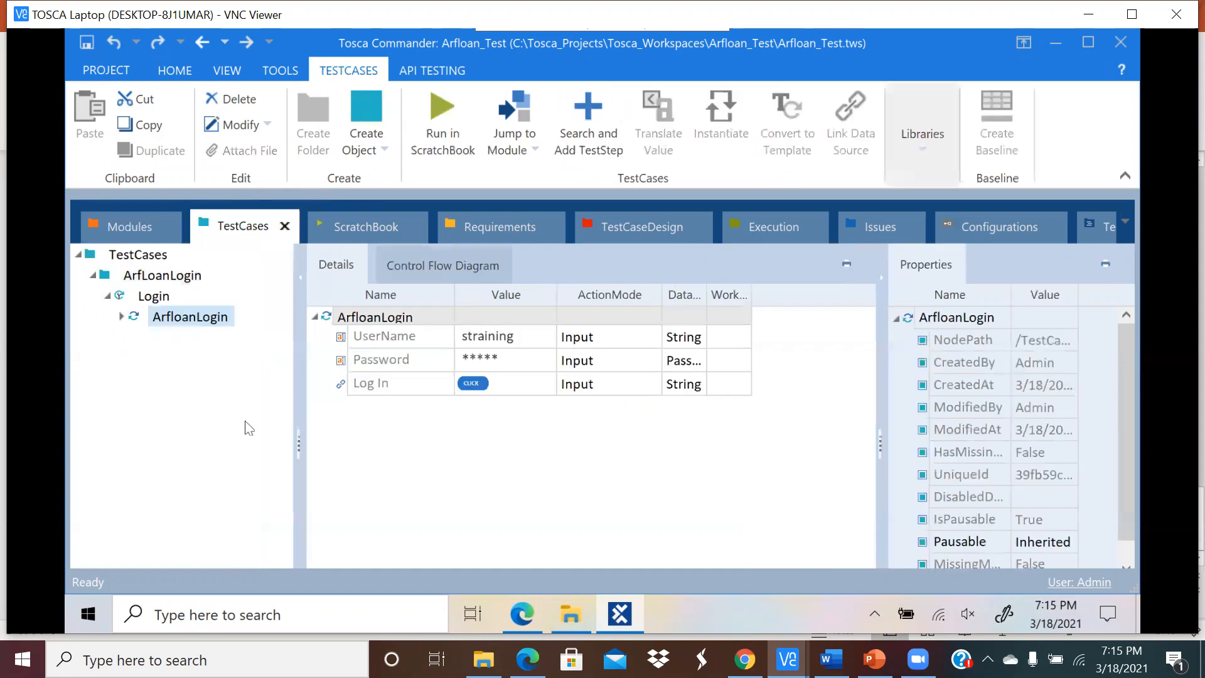
Step: Compare the Edge admin page with ArfloanLogin in Tosca, finishing with Edge in front
click(526, 613)
click(624, 616)
click(175, 321)
click(523, 608)
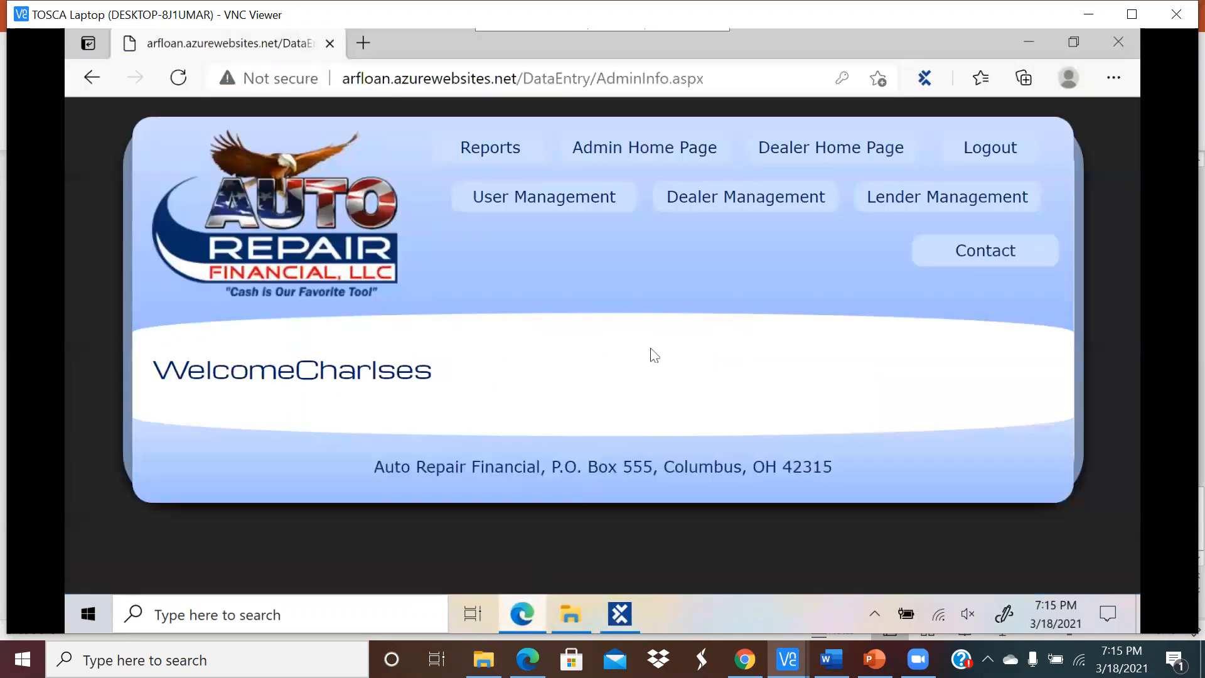
click(619, 616)
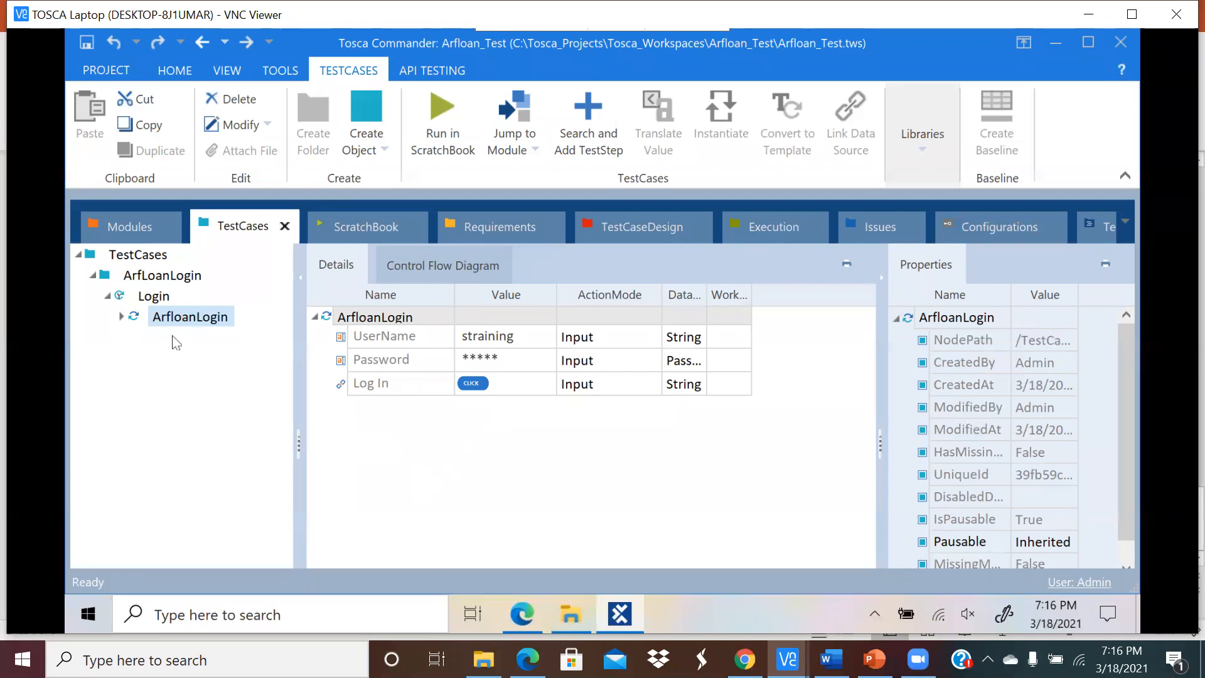
click(522, 614)
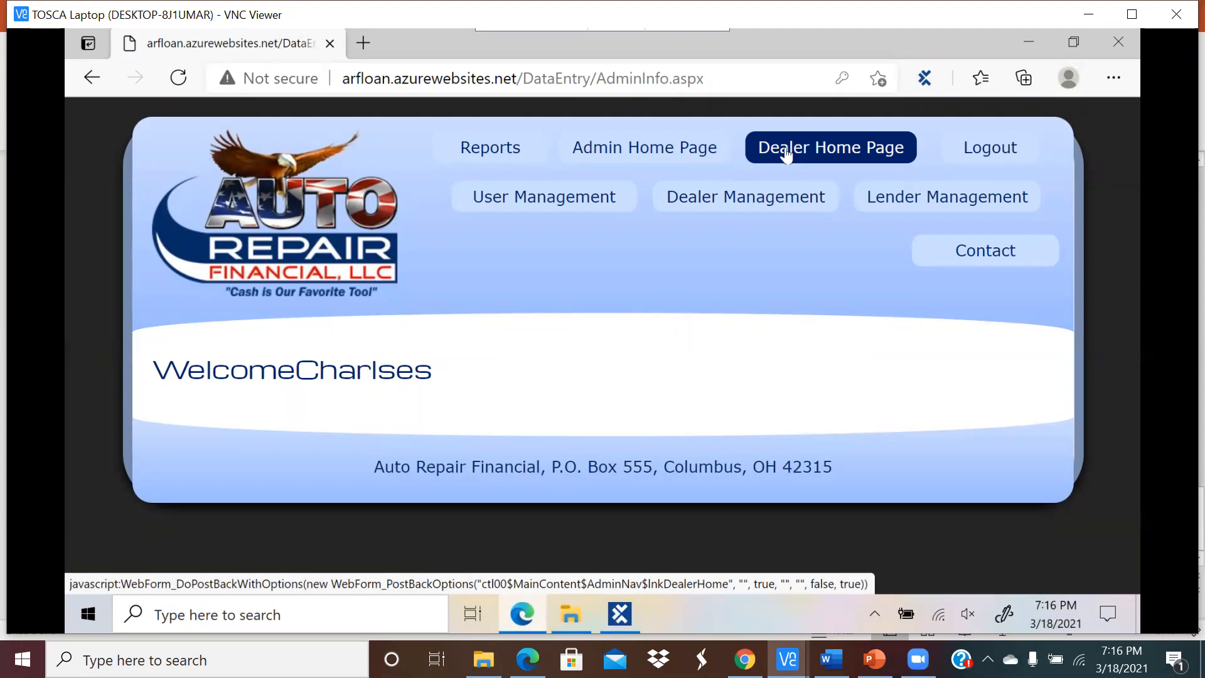
Step: Calculate a minimum monthly payment ($ 30) in the dealer loan calculator
click(792, 154)
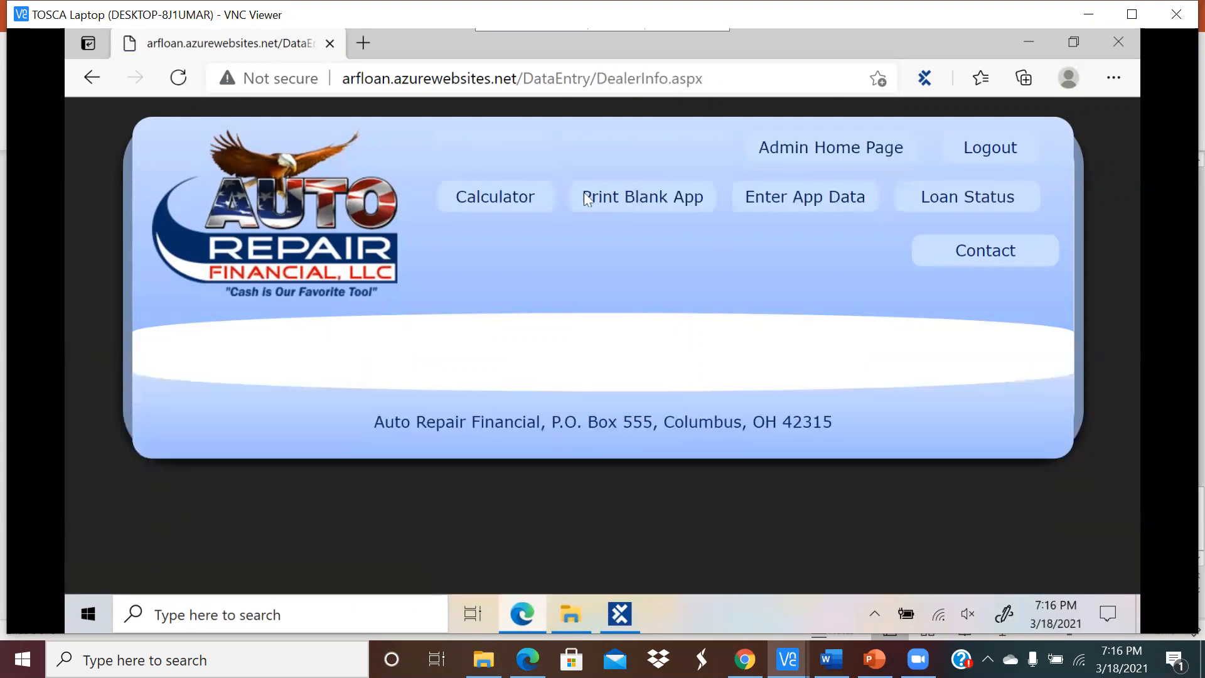
click(535, 204)
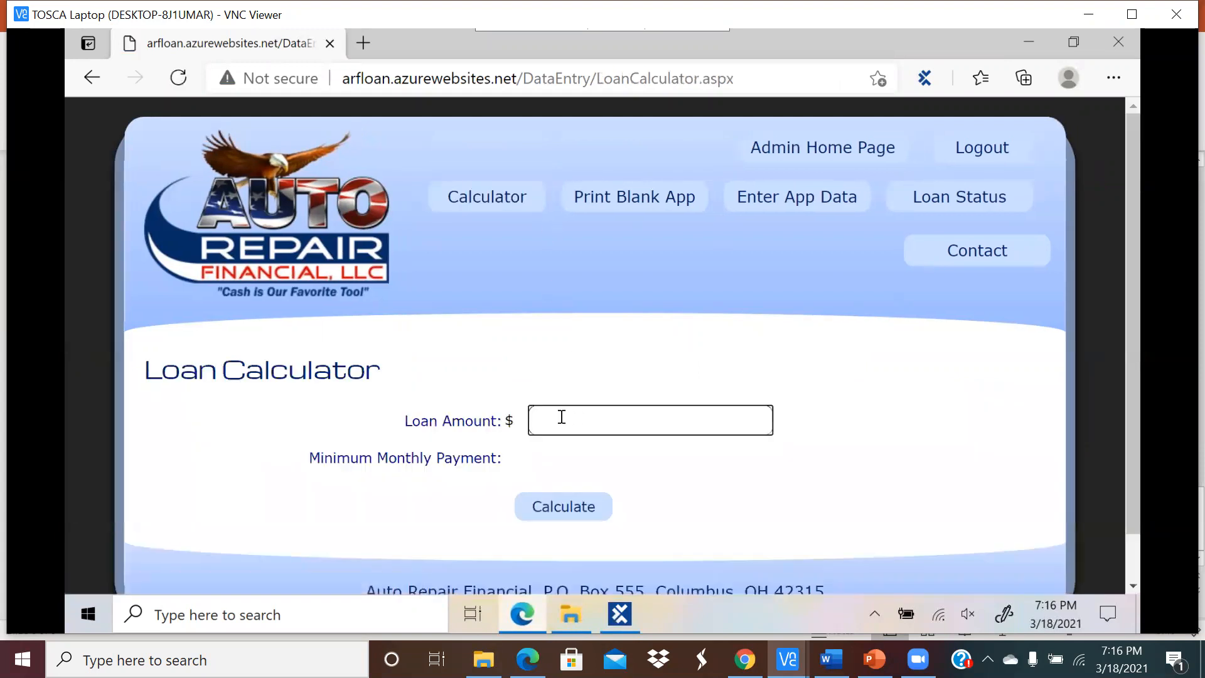
click(563, 415)
text(000)
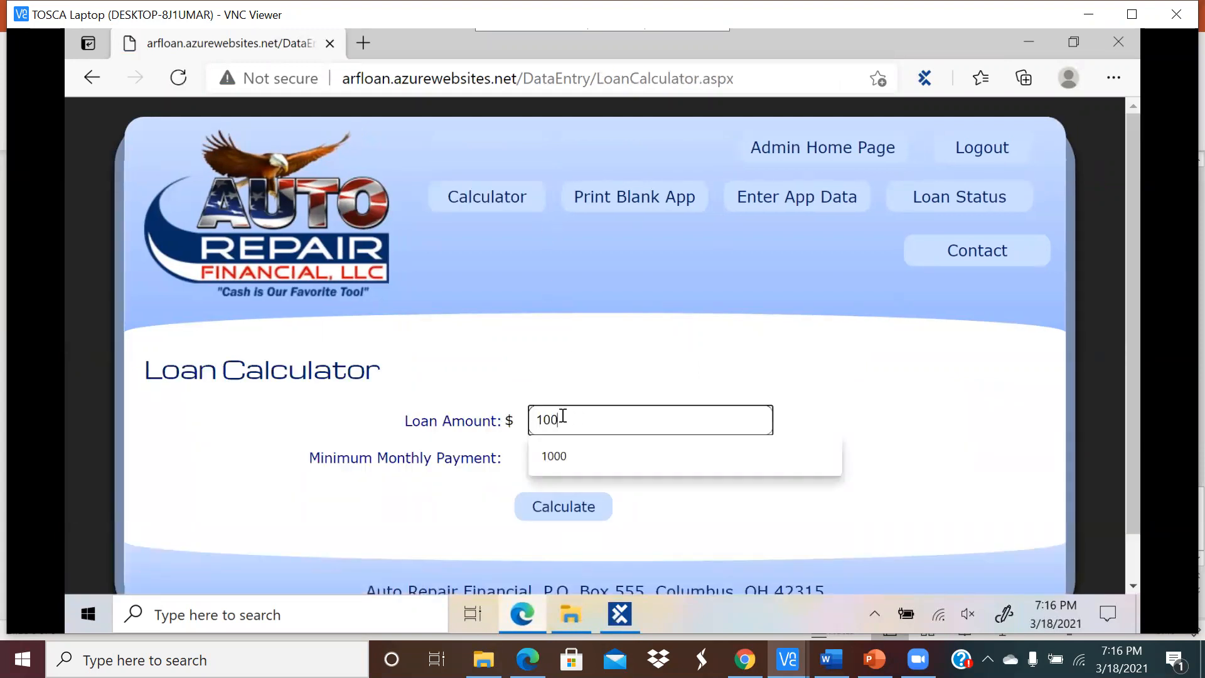
click(590, 527)
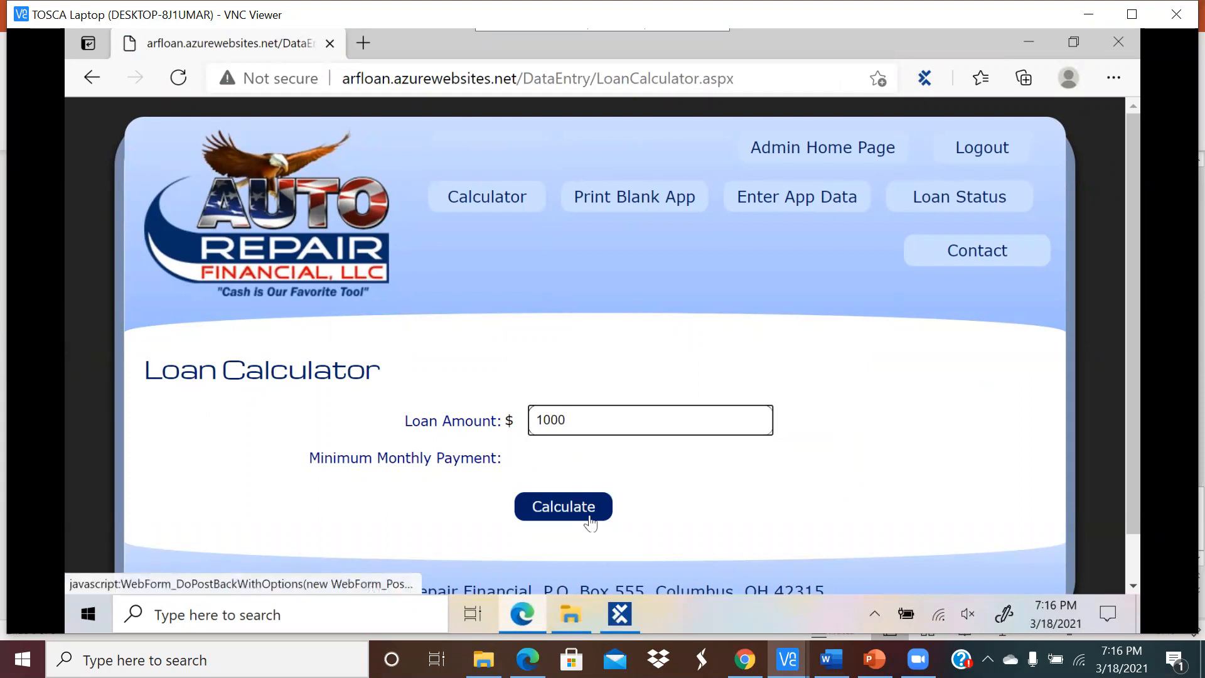
drag(555, 464, 505, 461)
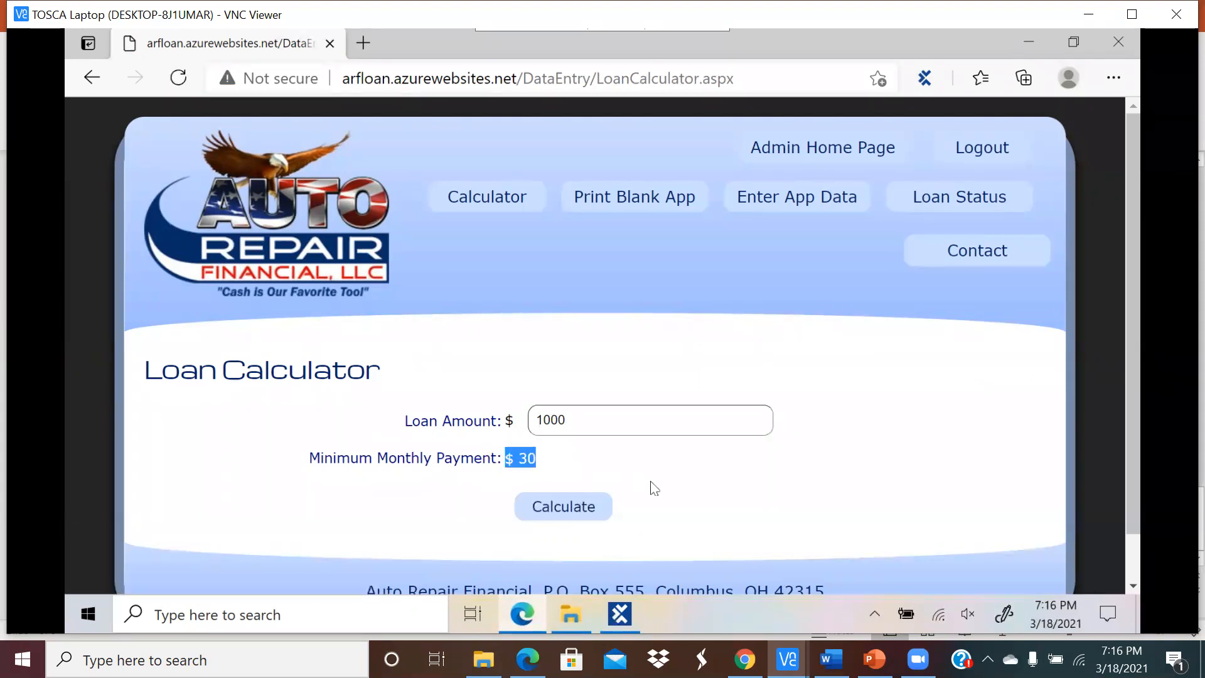
Step: Return to the admin home page, then bring Tosca forward on the Modules section
click(824, 149)
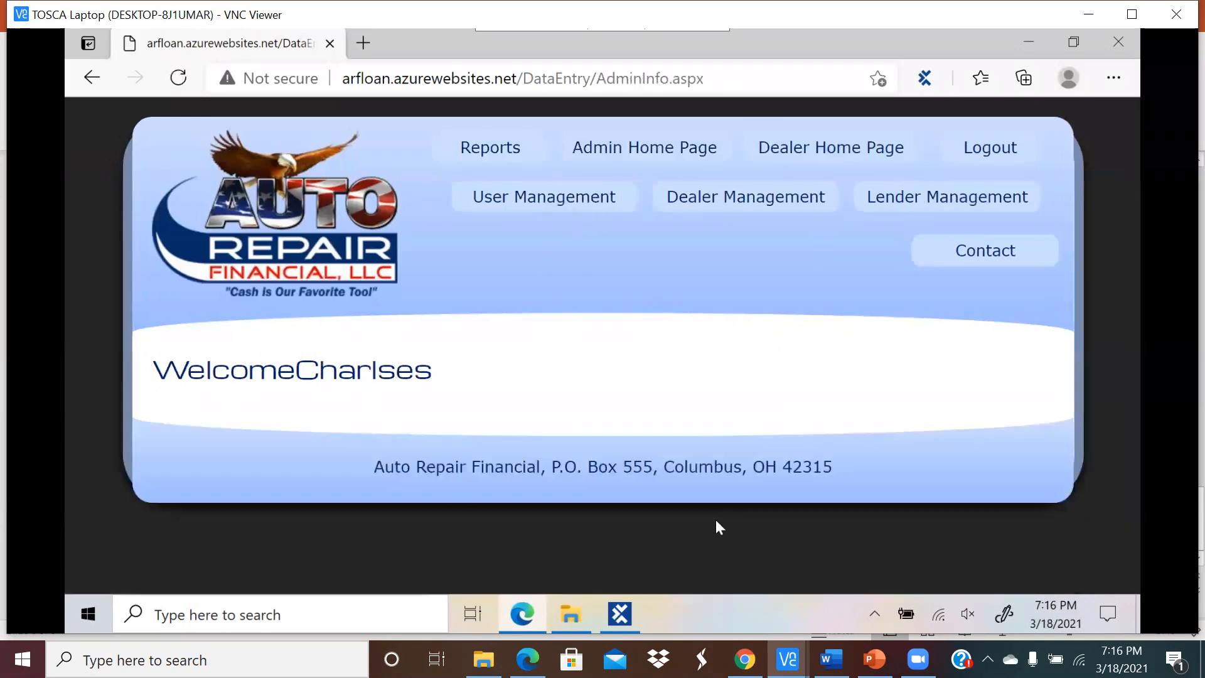
click(622, 612)
click(139, 226)
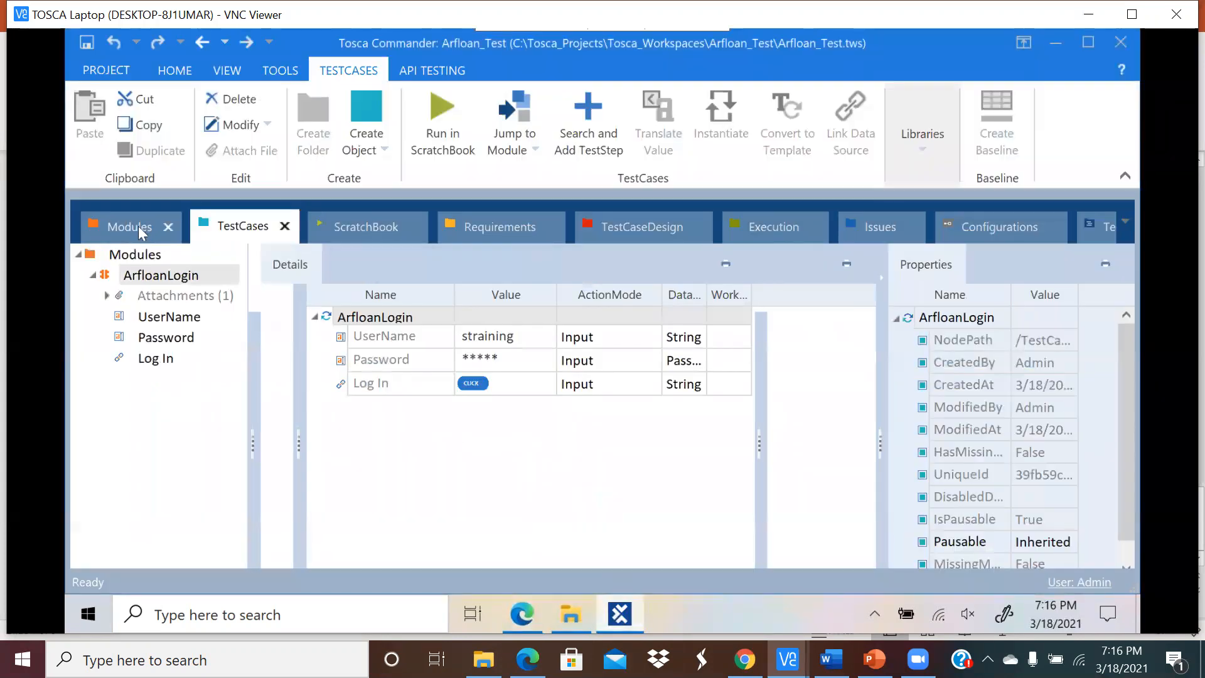
Step: Start an application scan on the Modules folder, with the arfloan Edge page as the target
click(149, 257)
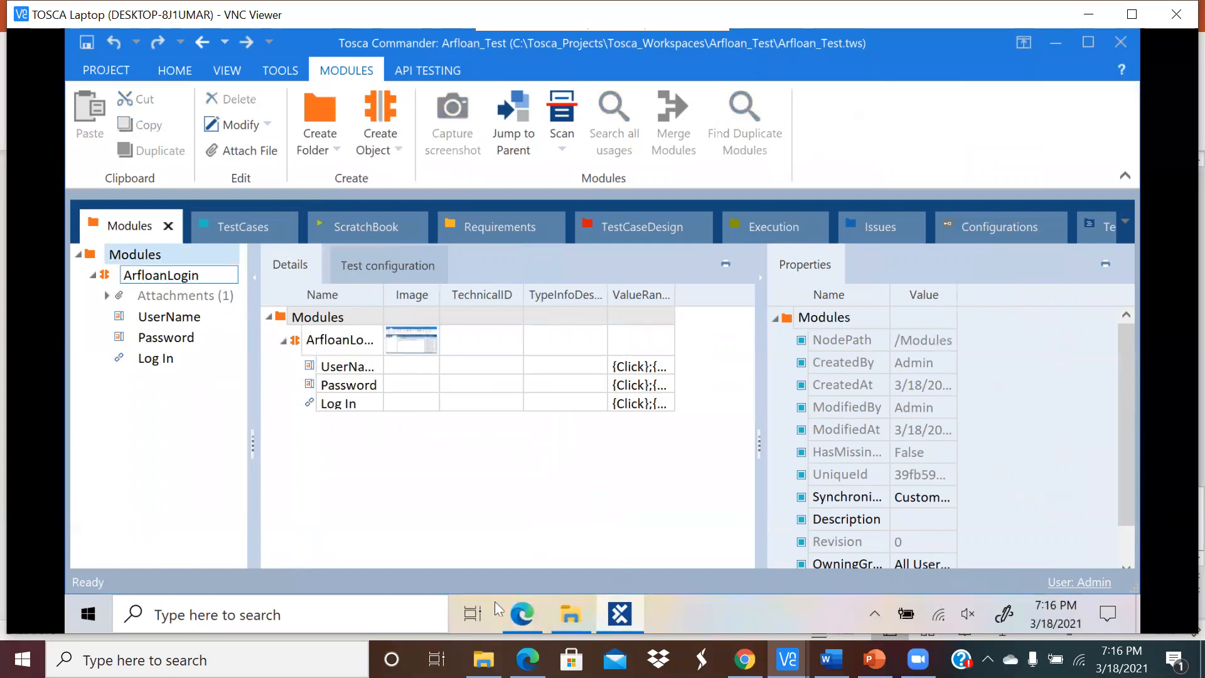
click(524, 618)
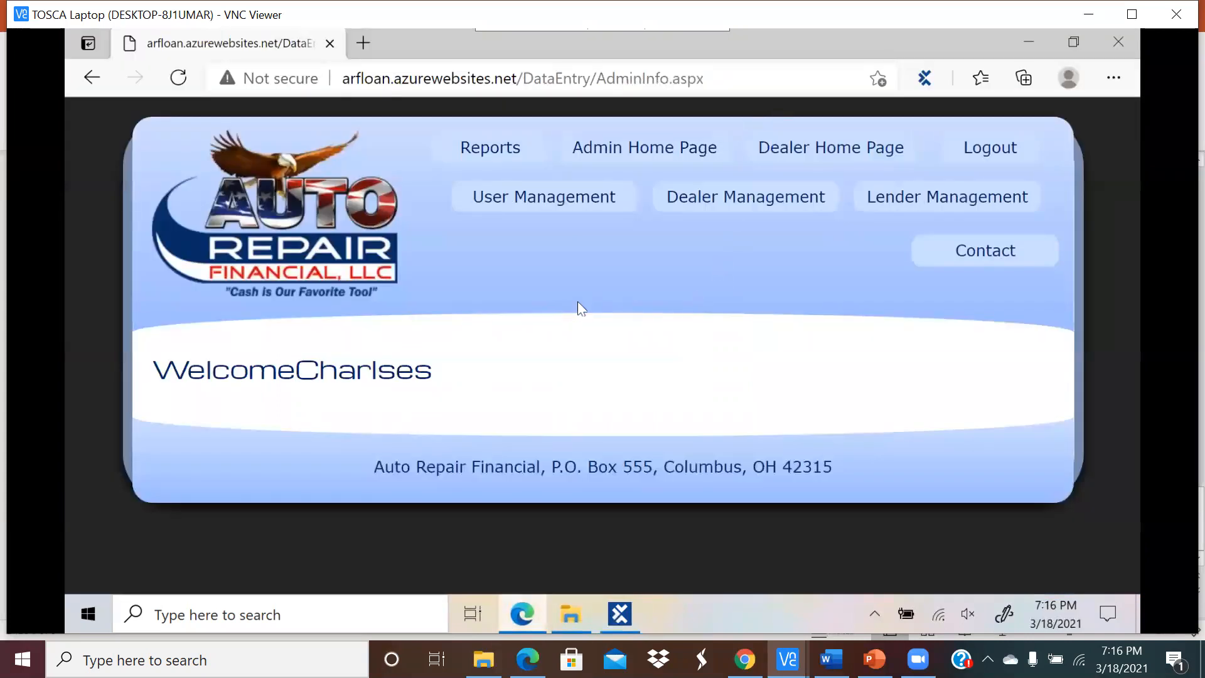
click(619, 613)
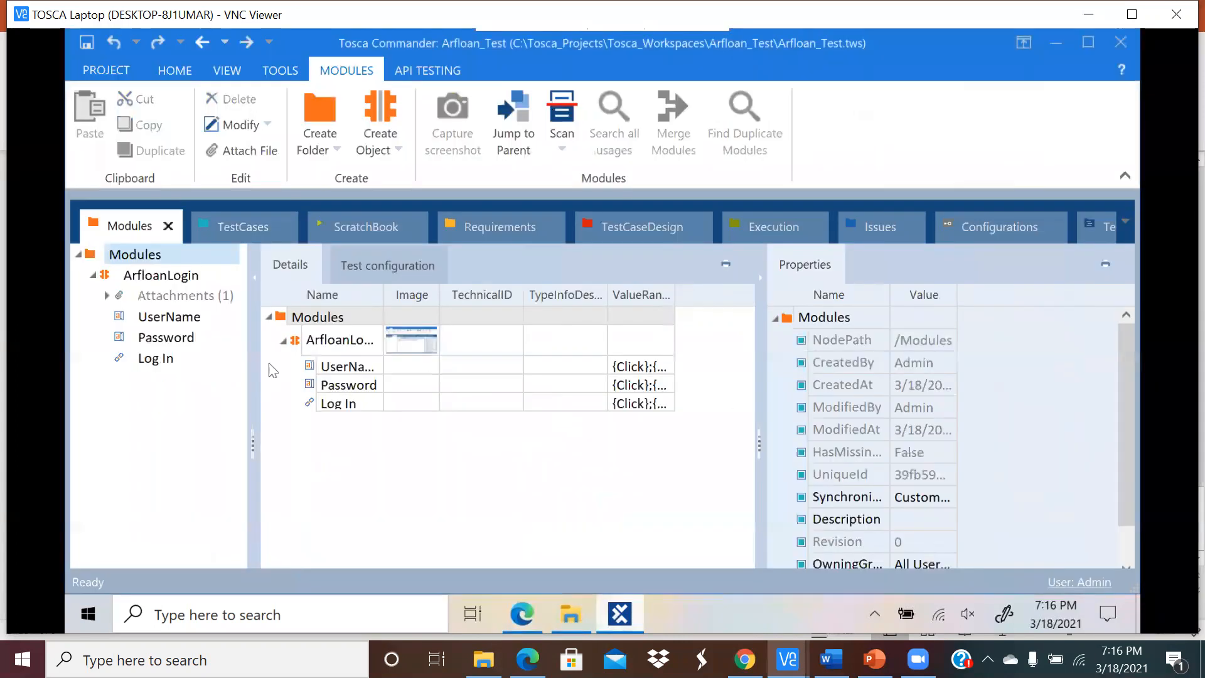
right_click(148, 257)
mouse_move(183, 353)
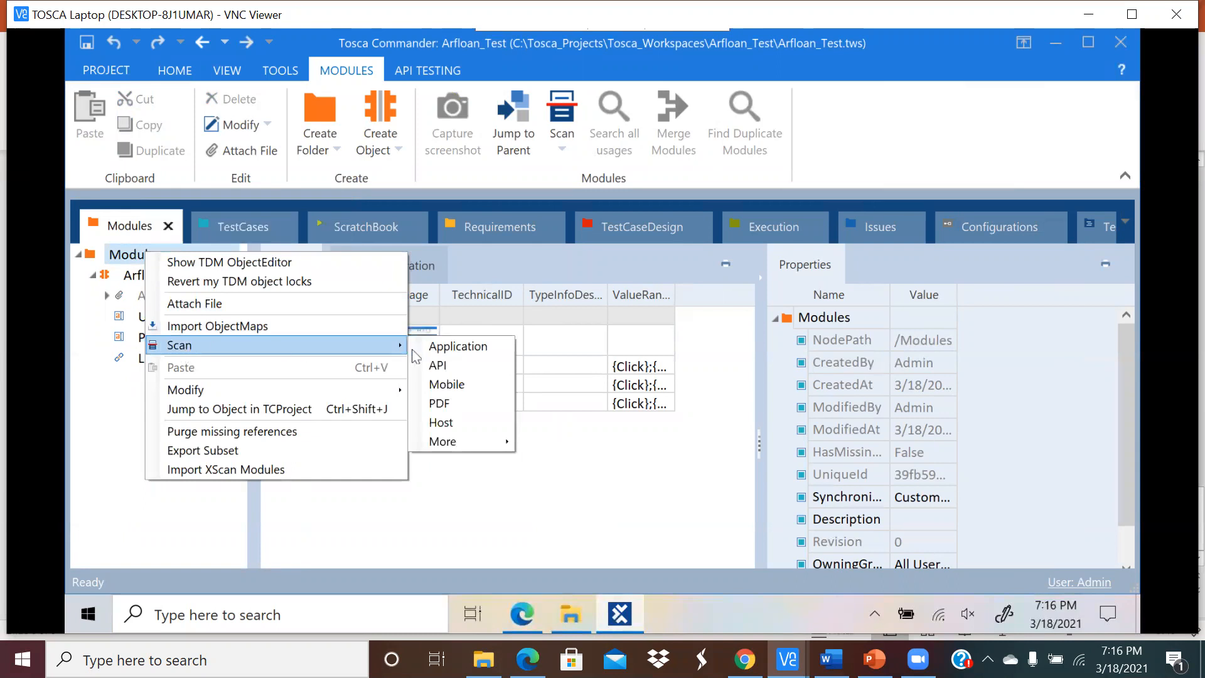
click(436, 347)
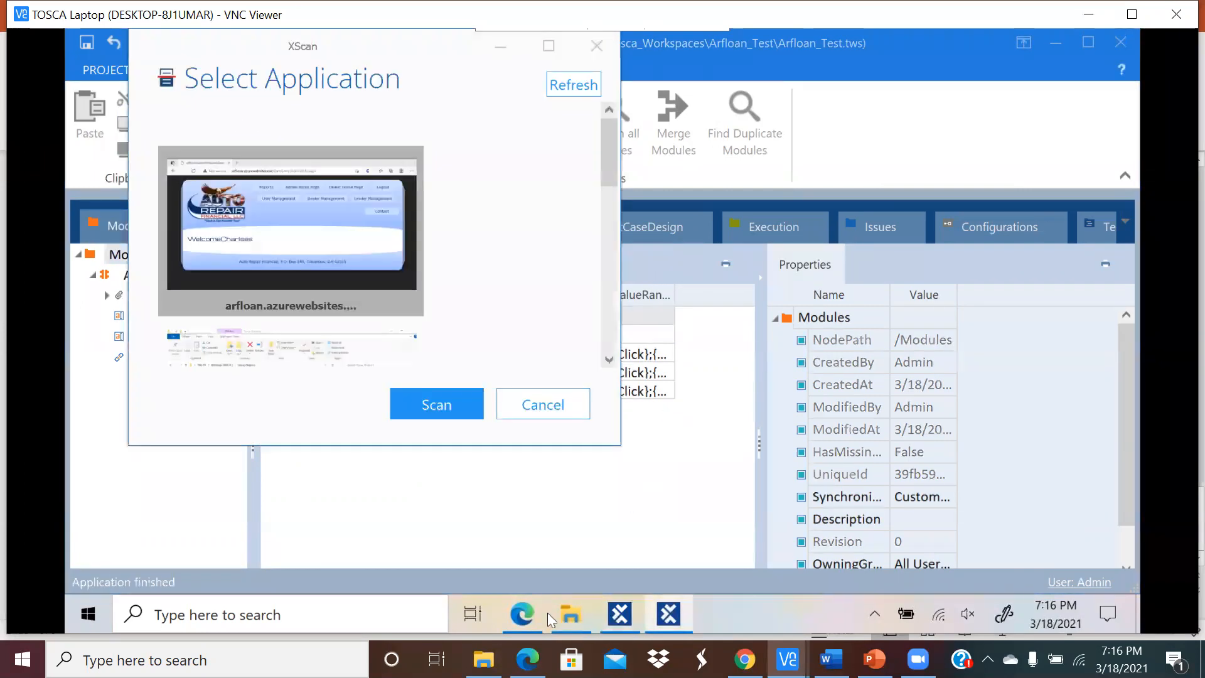
click(526, 618)
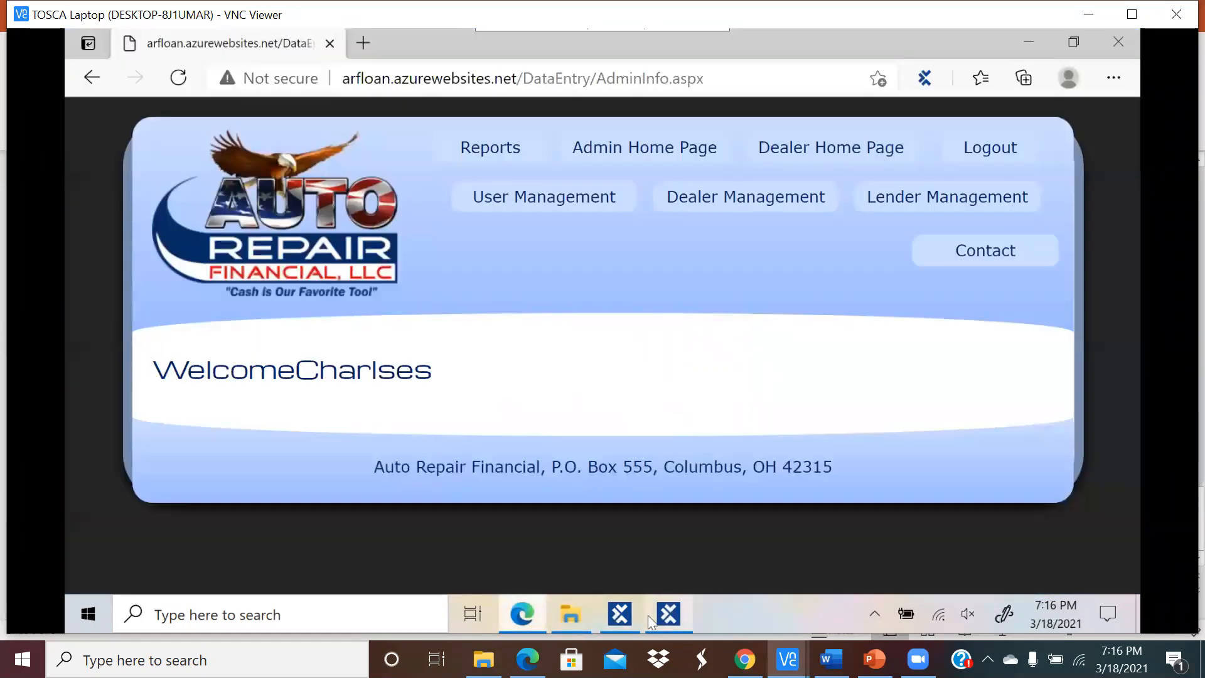
click(669, 615)
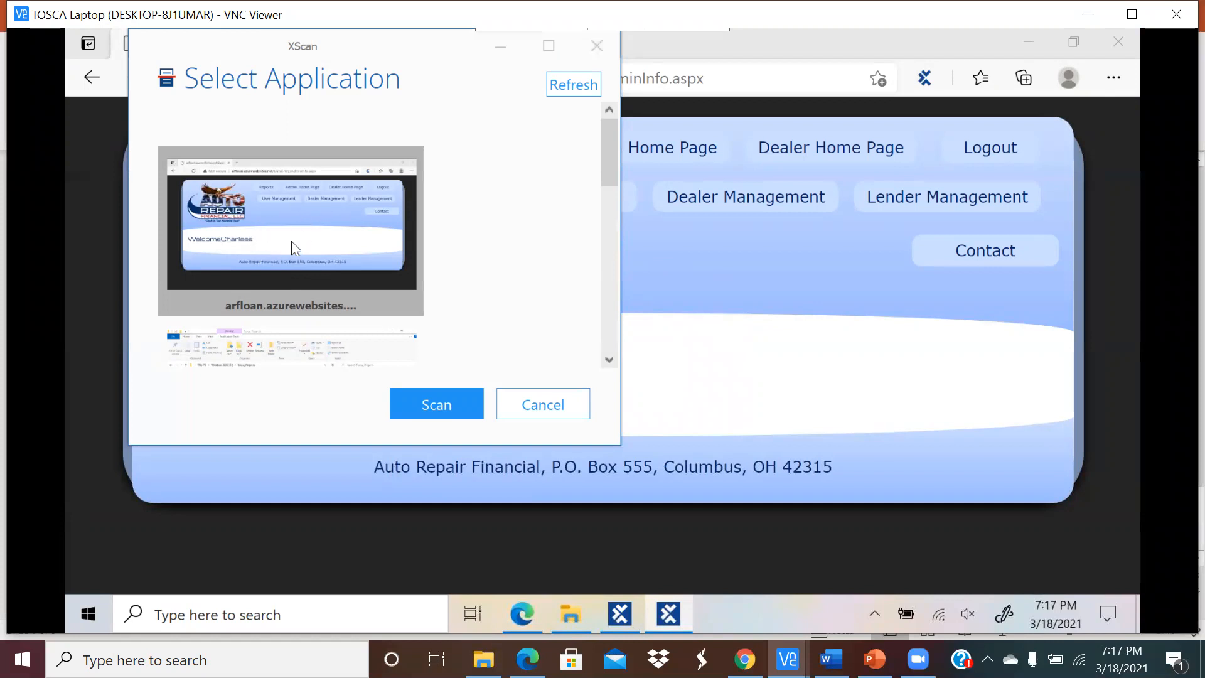
Step: Scan the Auto Repair Financial admin page, keeping the scan window clear of the page
click(414, 404)
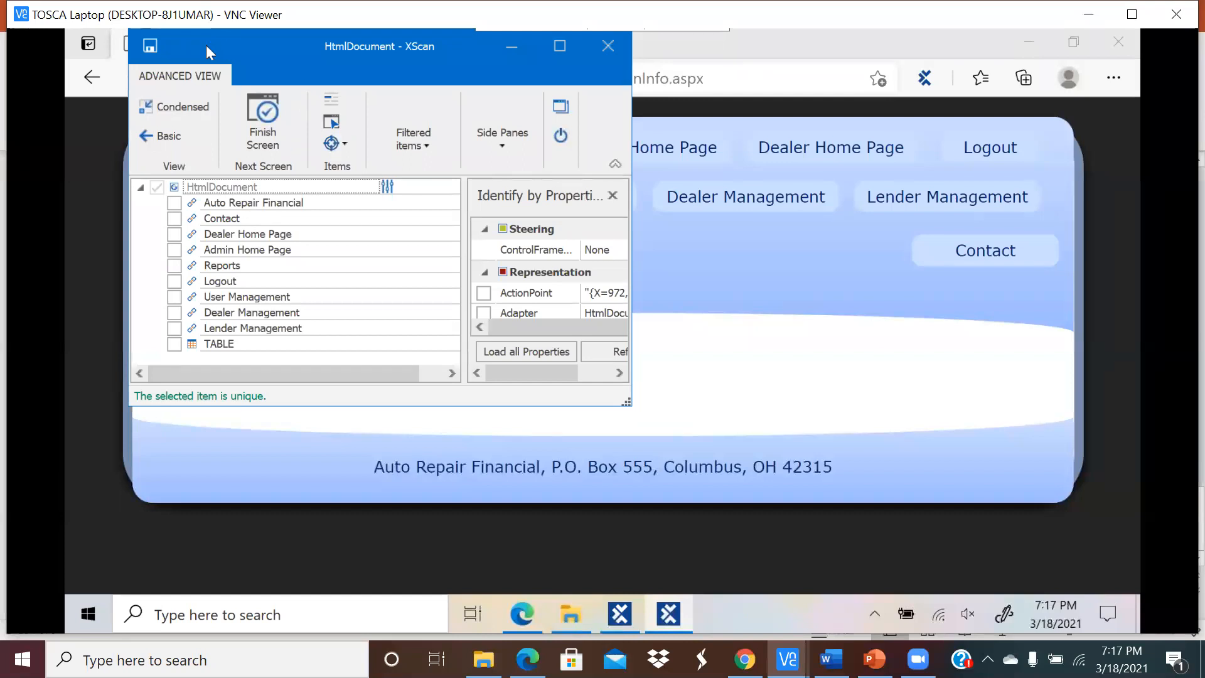
drag(197, 40, 268, 226)
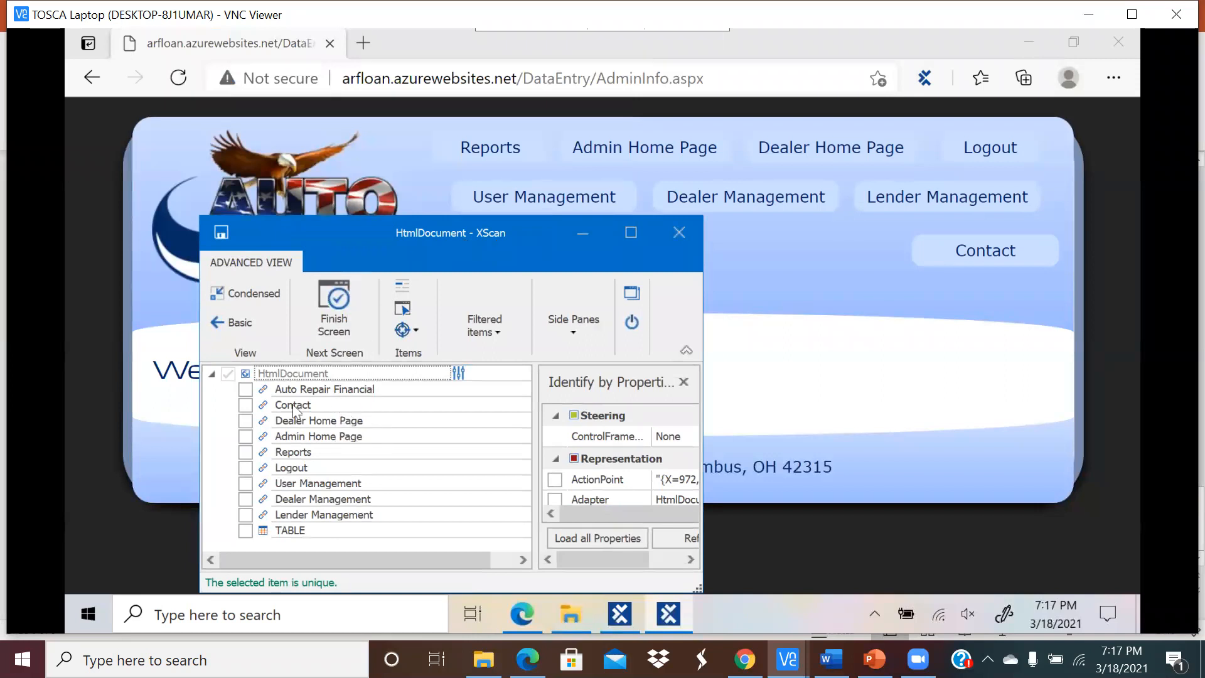
drag(410, 226, 334, 77)
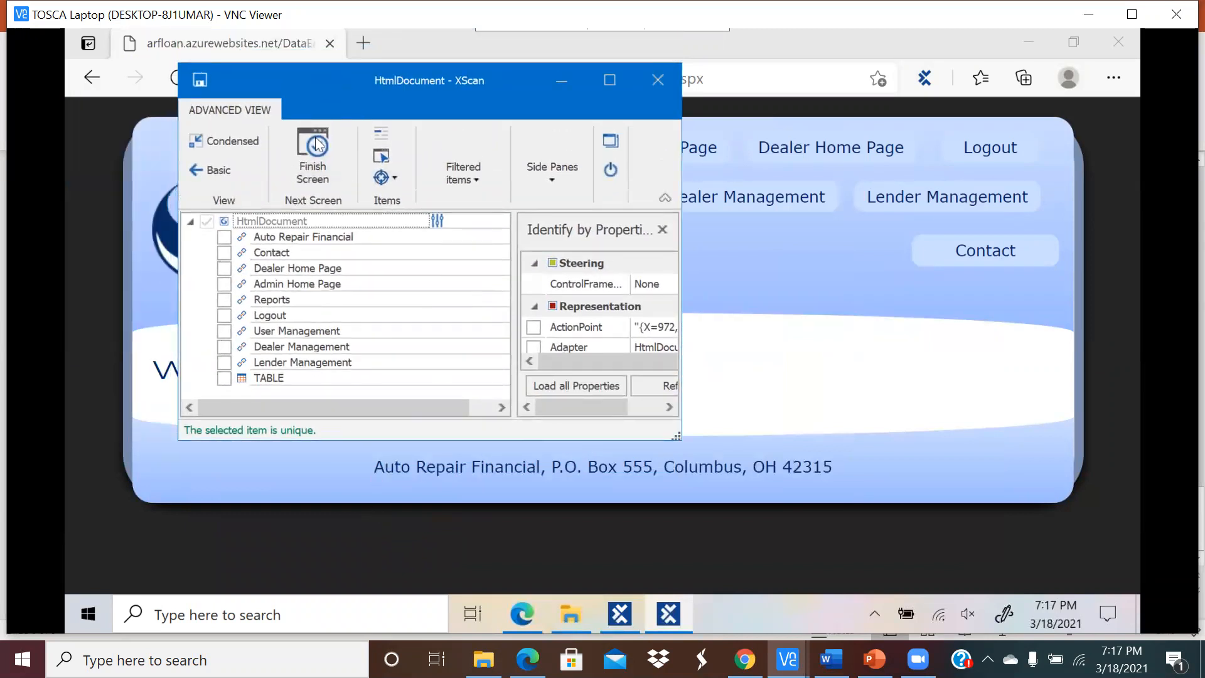
drag(345, 84, 314, 157)
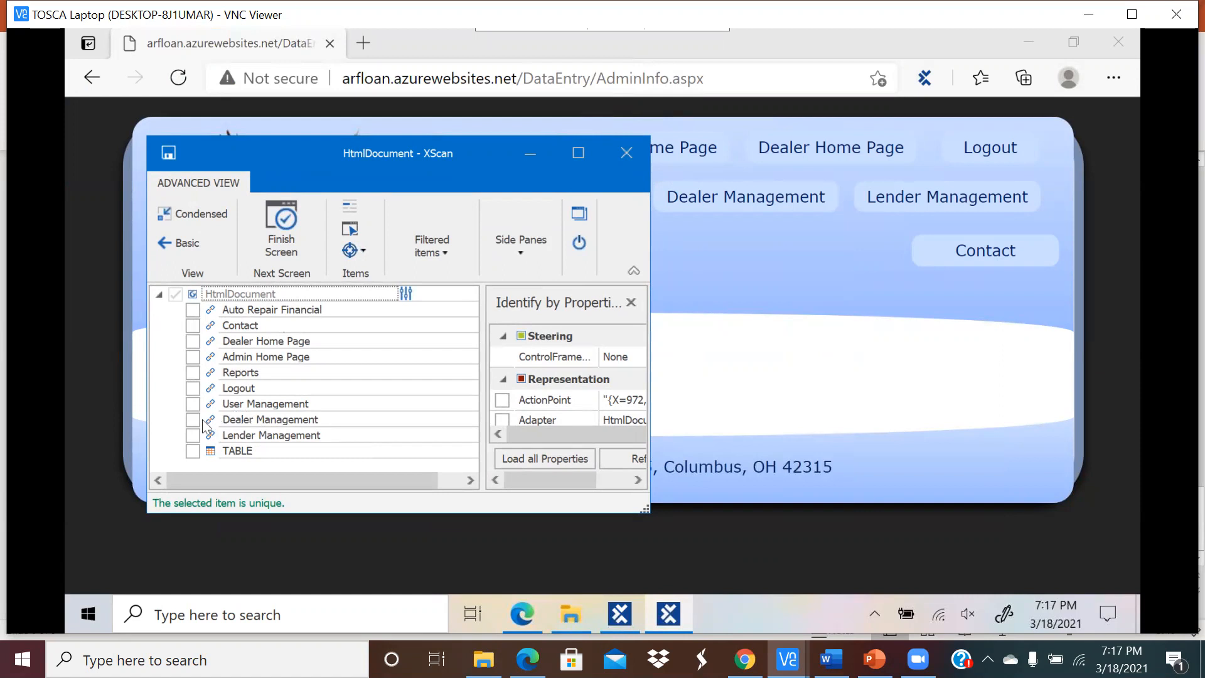
Step: Include the Dealer Home Page link in the module and rename it DealerHomePage
click(193, 341)
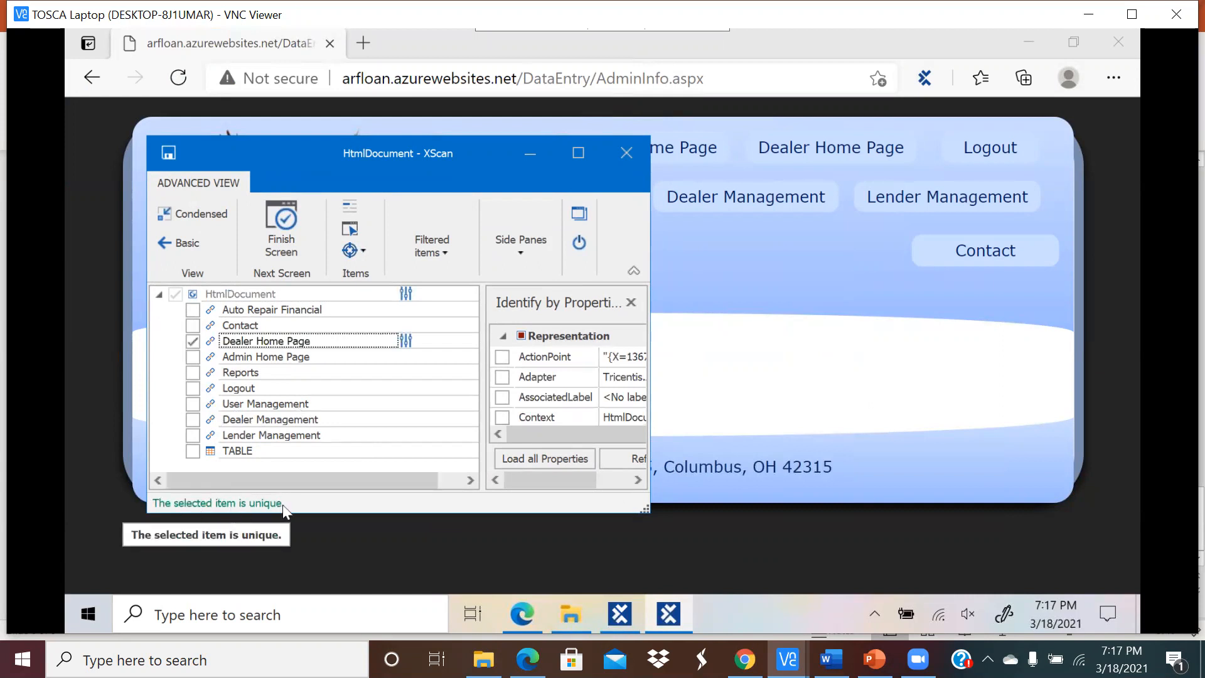
click(256, 342)
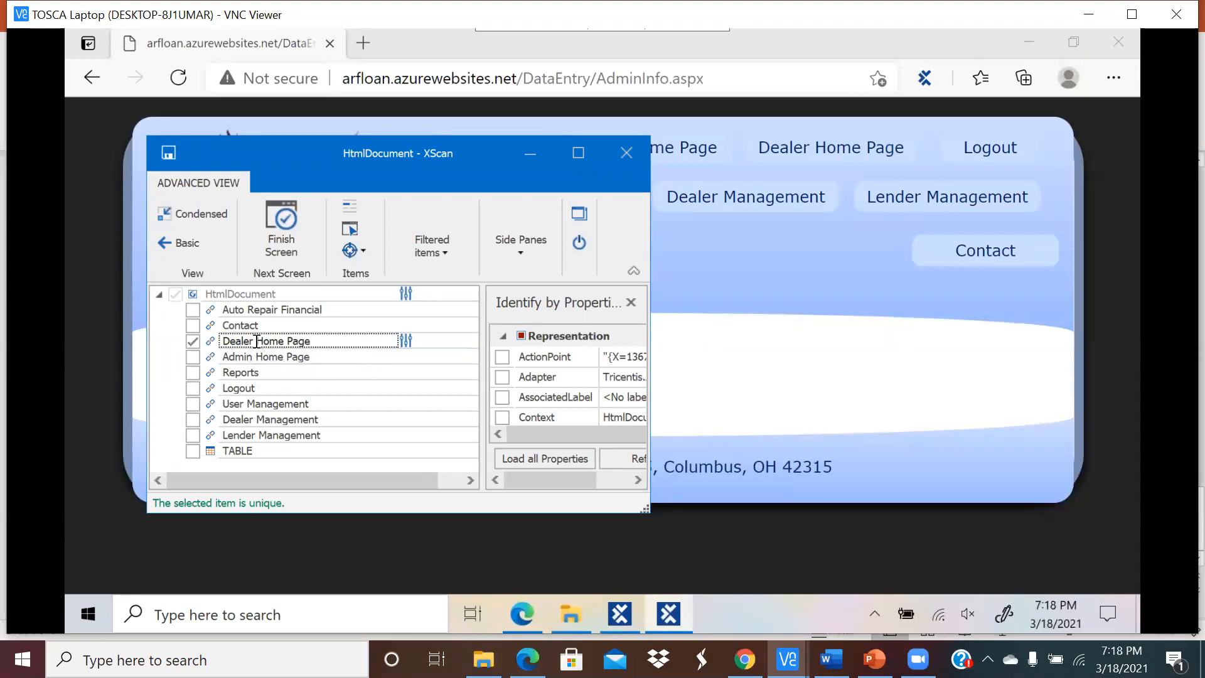
click(257, 342)
key(BackSpace)
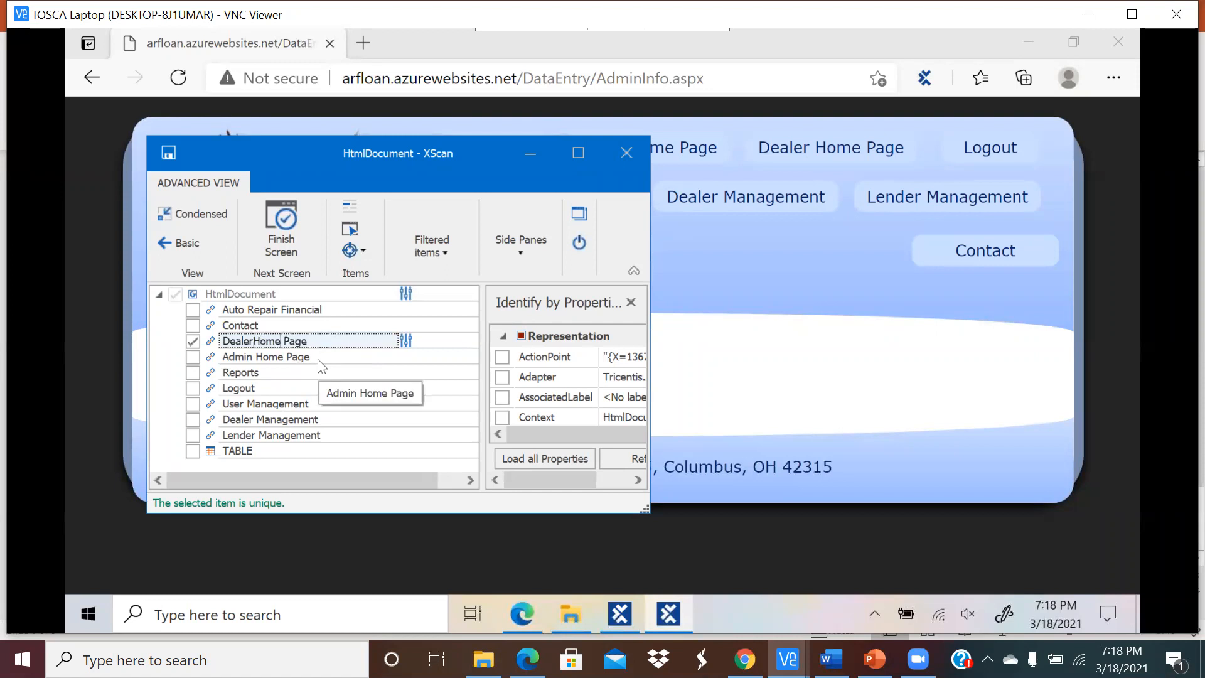
key(BackSpace)
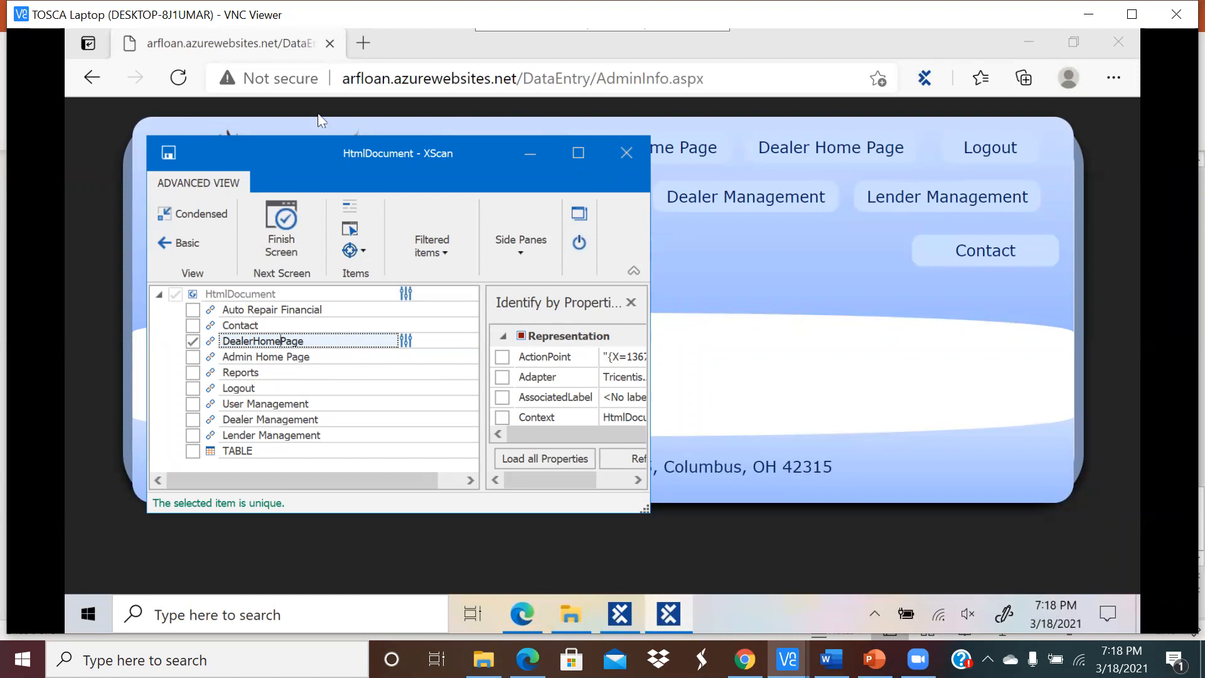
Step: Include the Lender, Dealer and User Management, Logout, Reports, Admin Home Page, Contact and Auto Repair Financial links
click(194, 435)
click(193, 419)
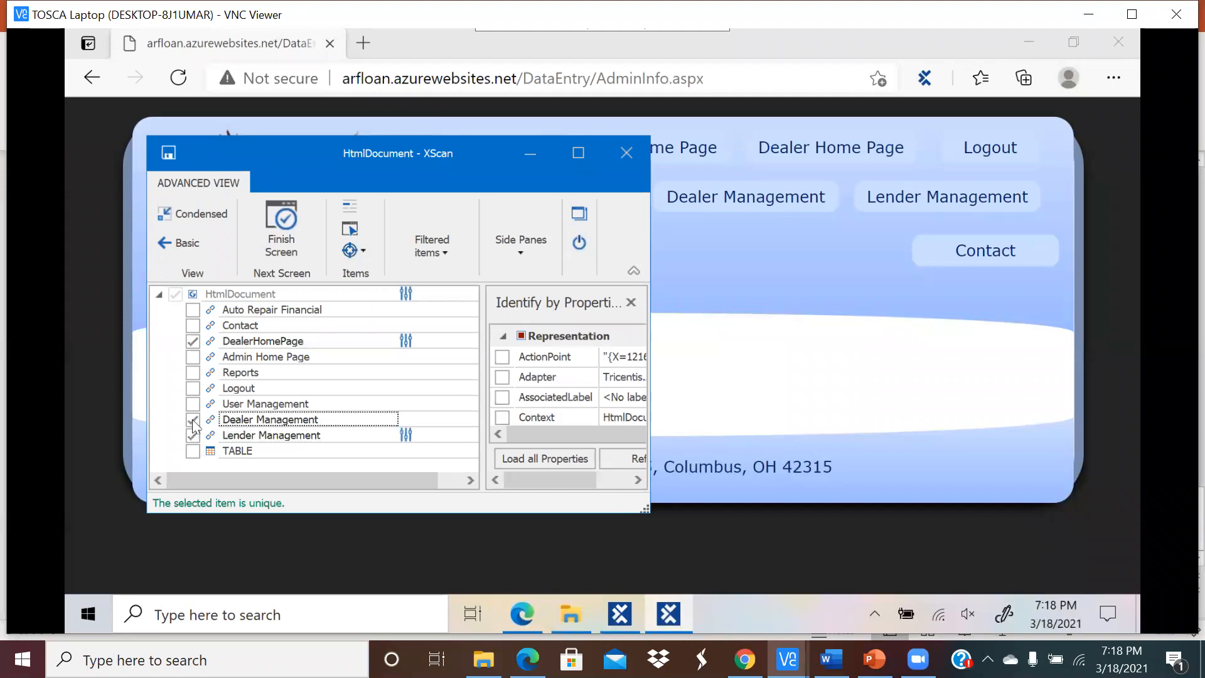
click(192, 404)
click(192, 385)
click(192, 372)
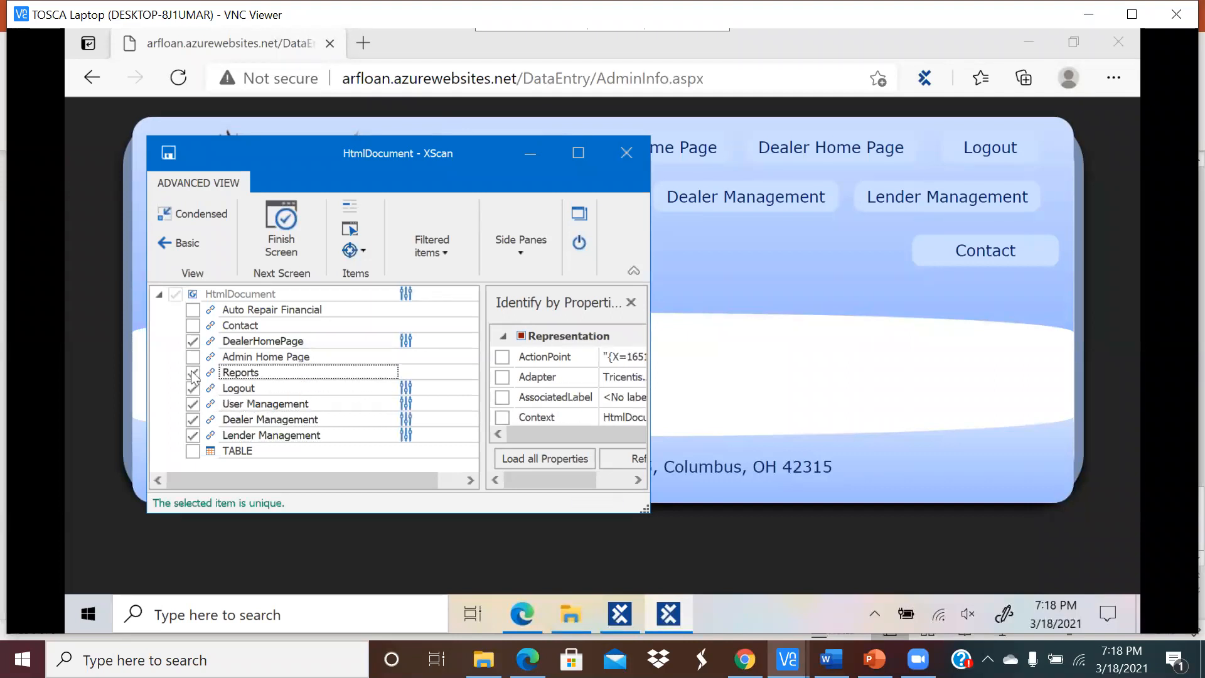
click(193, 357)
click(193, 325)
click(193, 310)
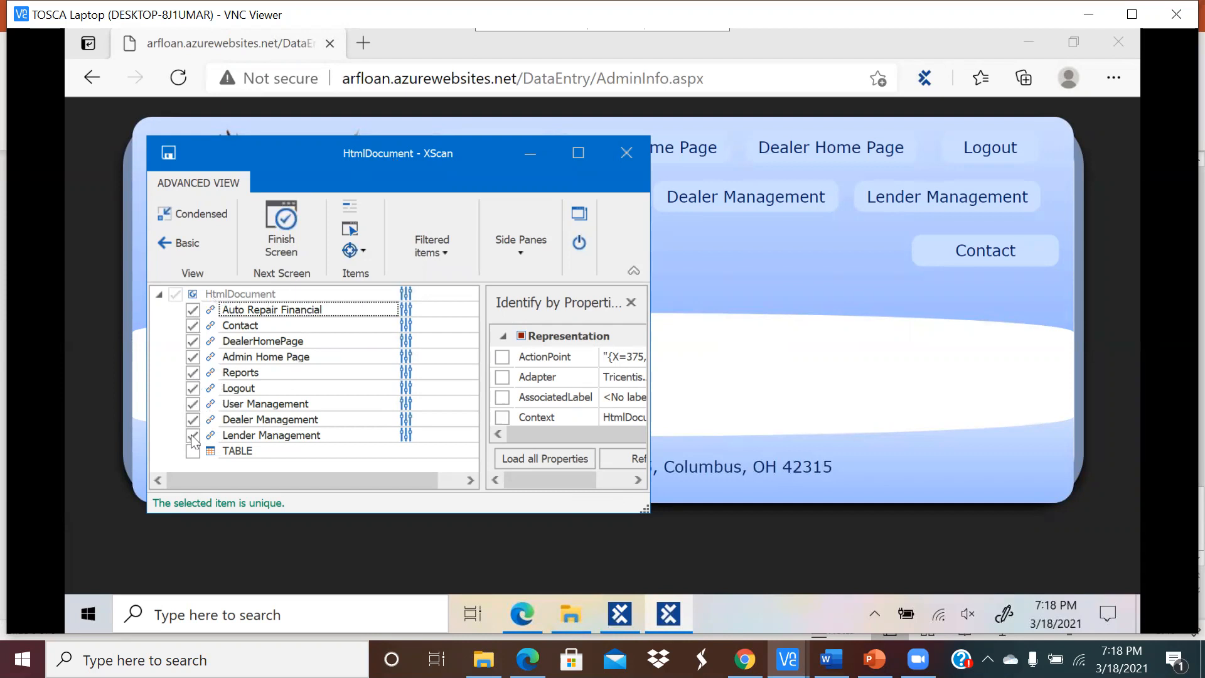
Step: Rename HtmlDocument to SuperUserHomePage, save the module, and close XScan
click(281, 295)
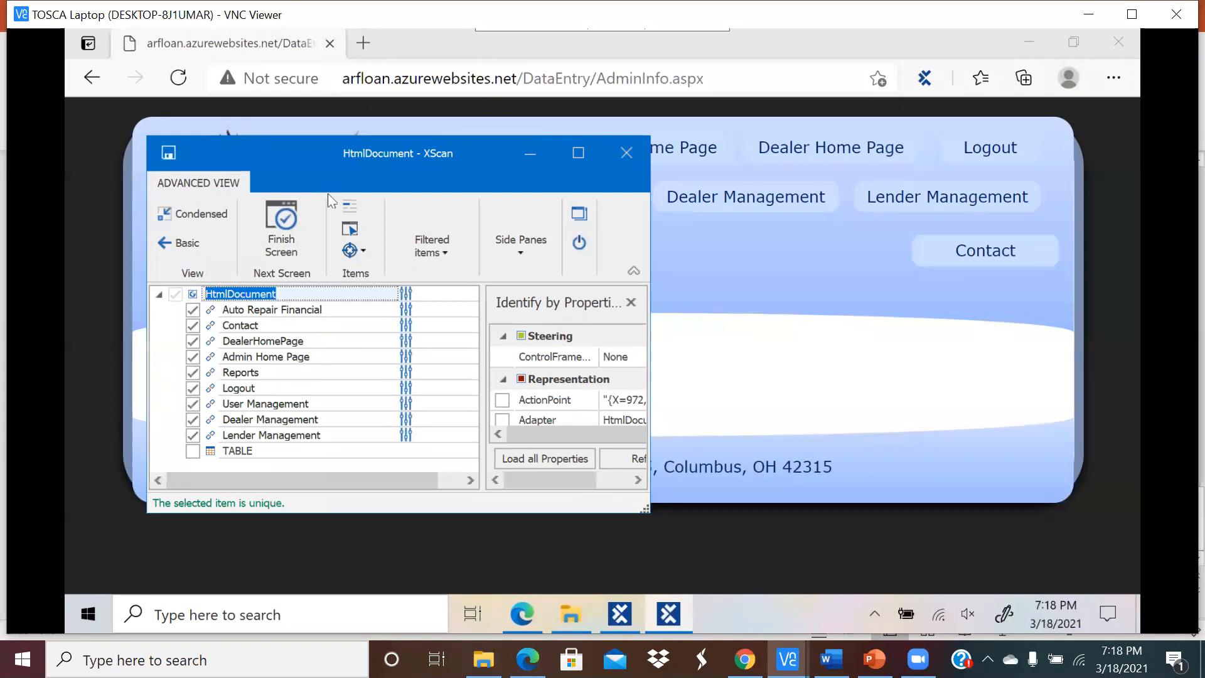
drag(286, 157, 349, 181)
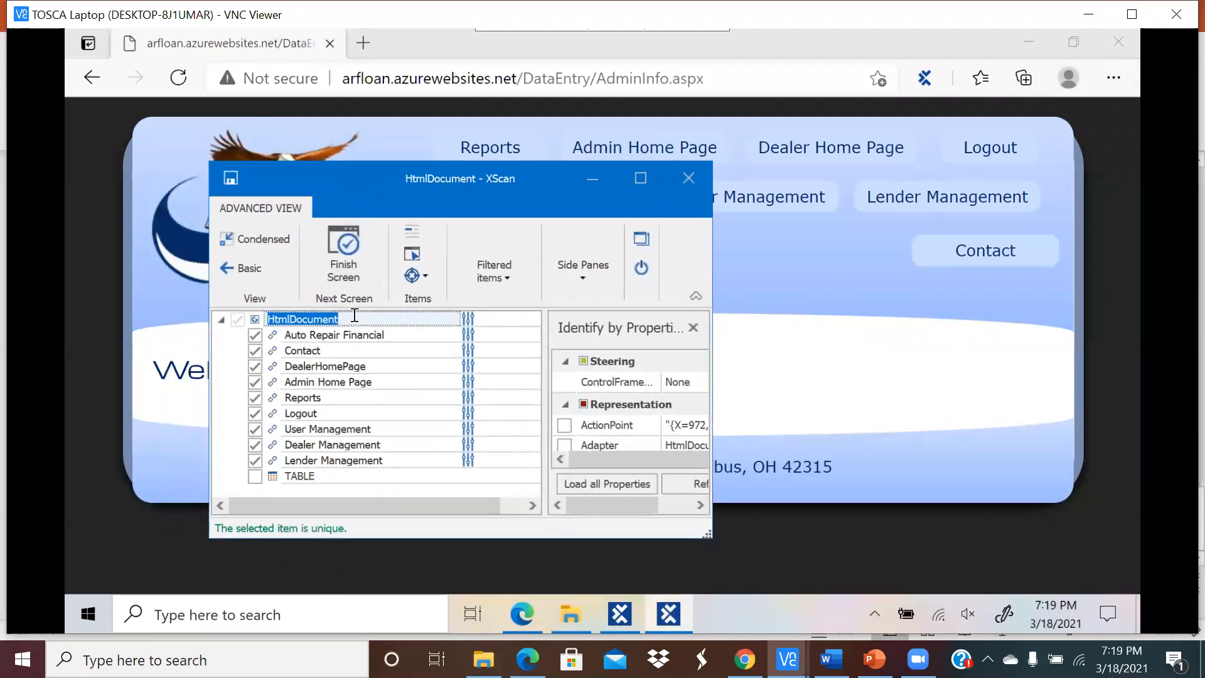
text(SuperUserHomePage)
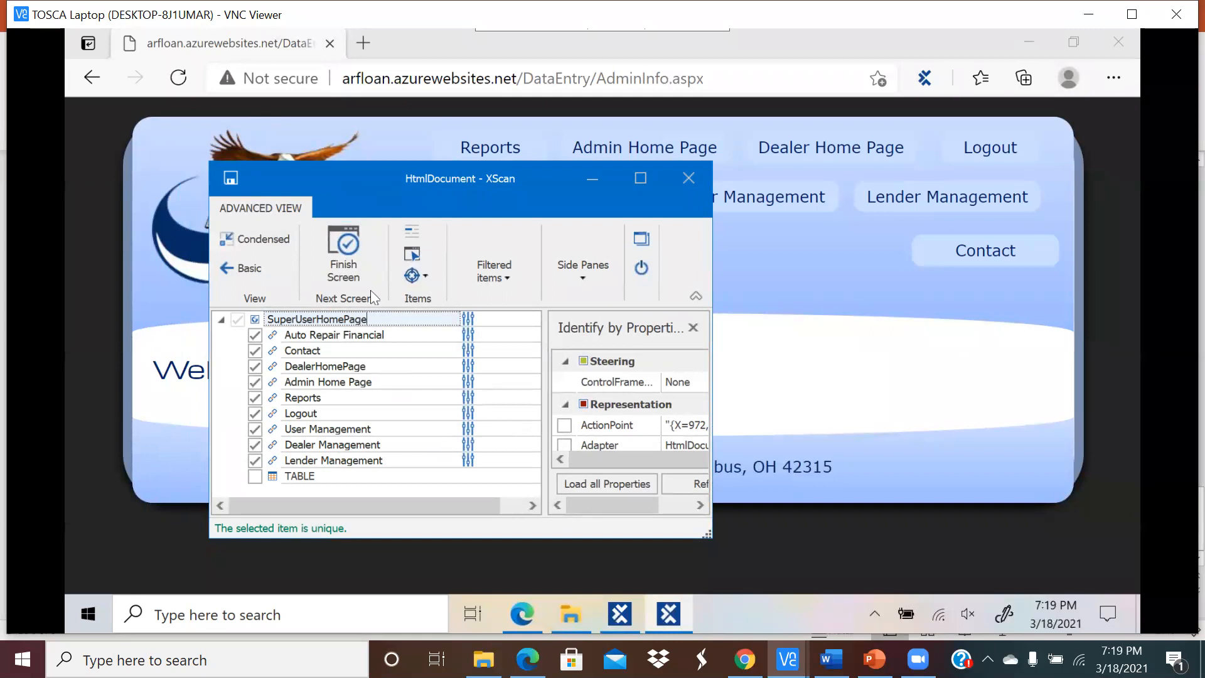
click(231, 179)
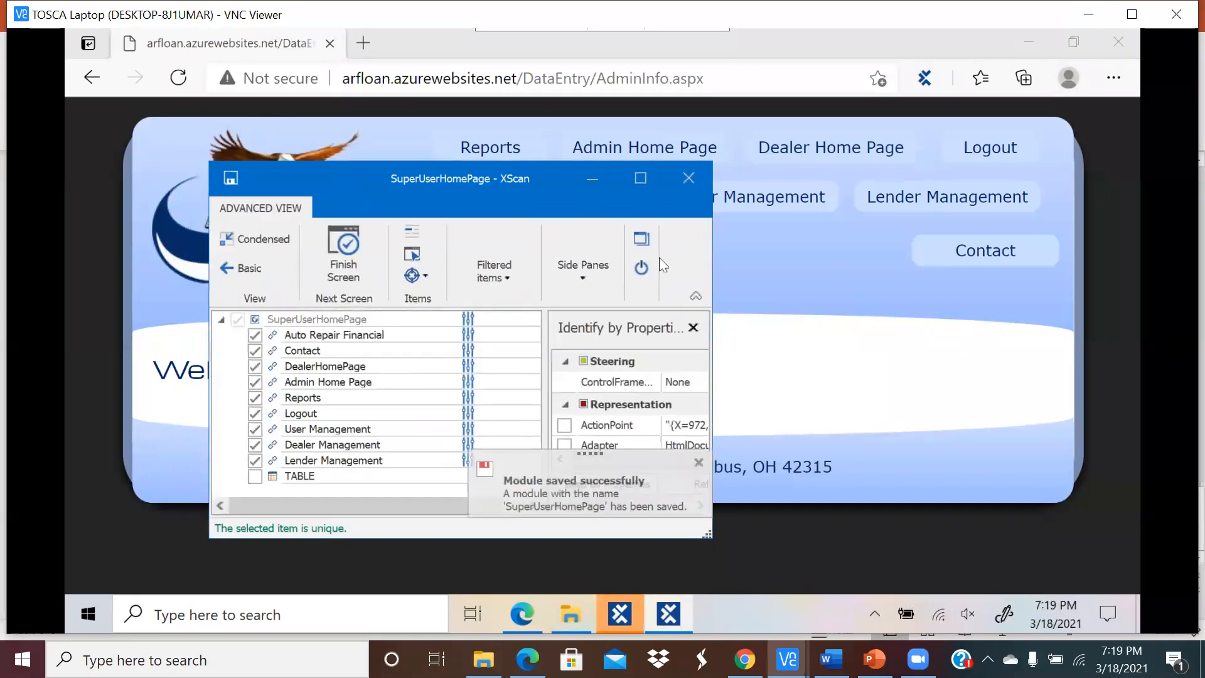
click(647, 270)
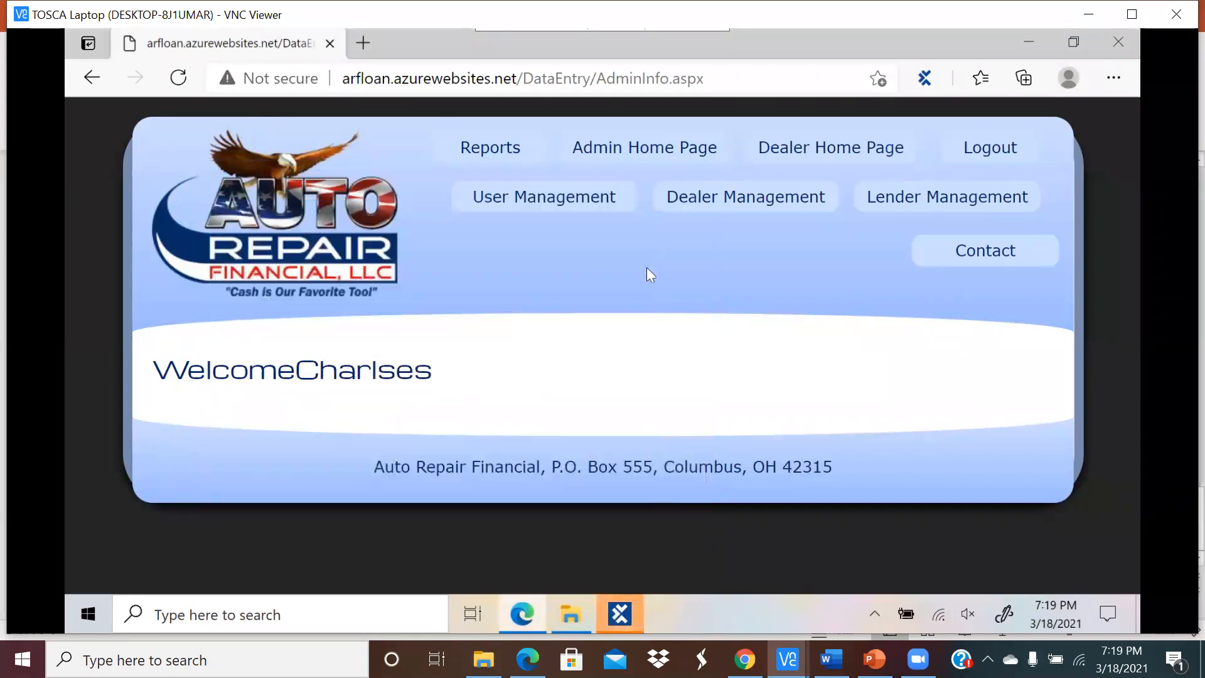
Step: In Tosca Commander, widen the Modules tree so the new SuperUserHomePage module shows in full
click(618, 618)
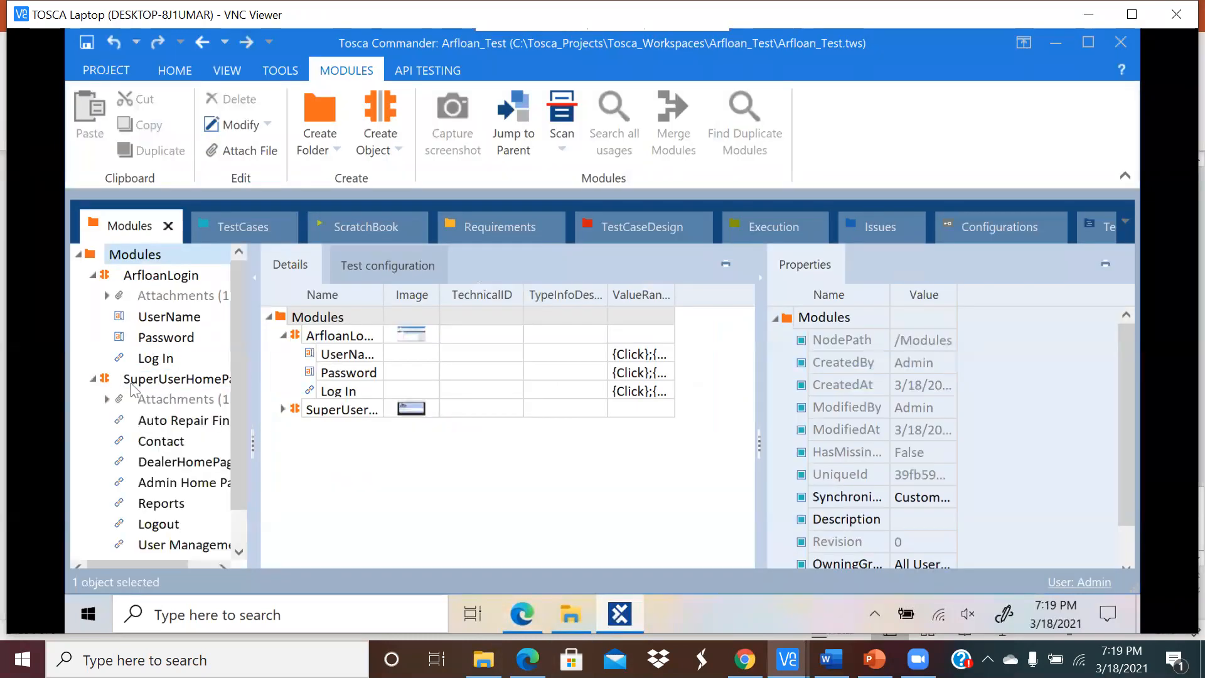
drag(253, 381, 410, 382)
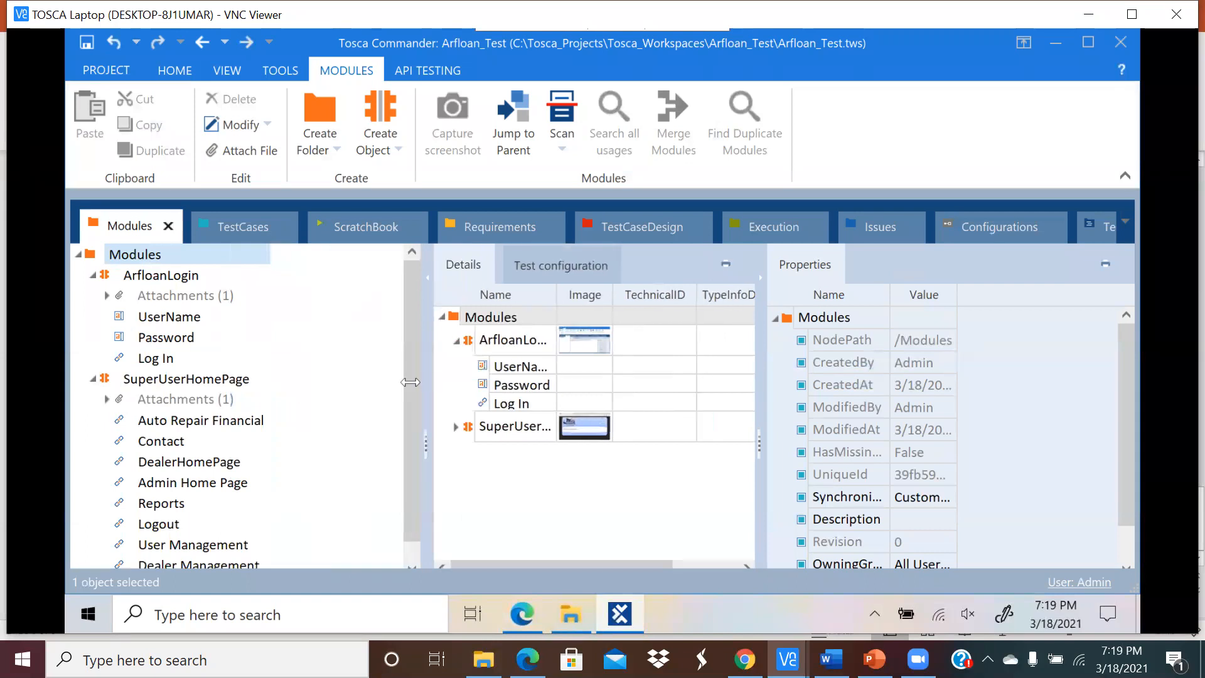
scroll(223, 433, down, 1)
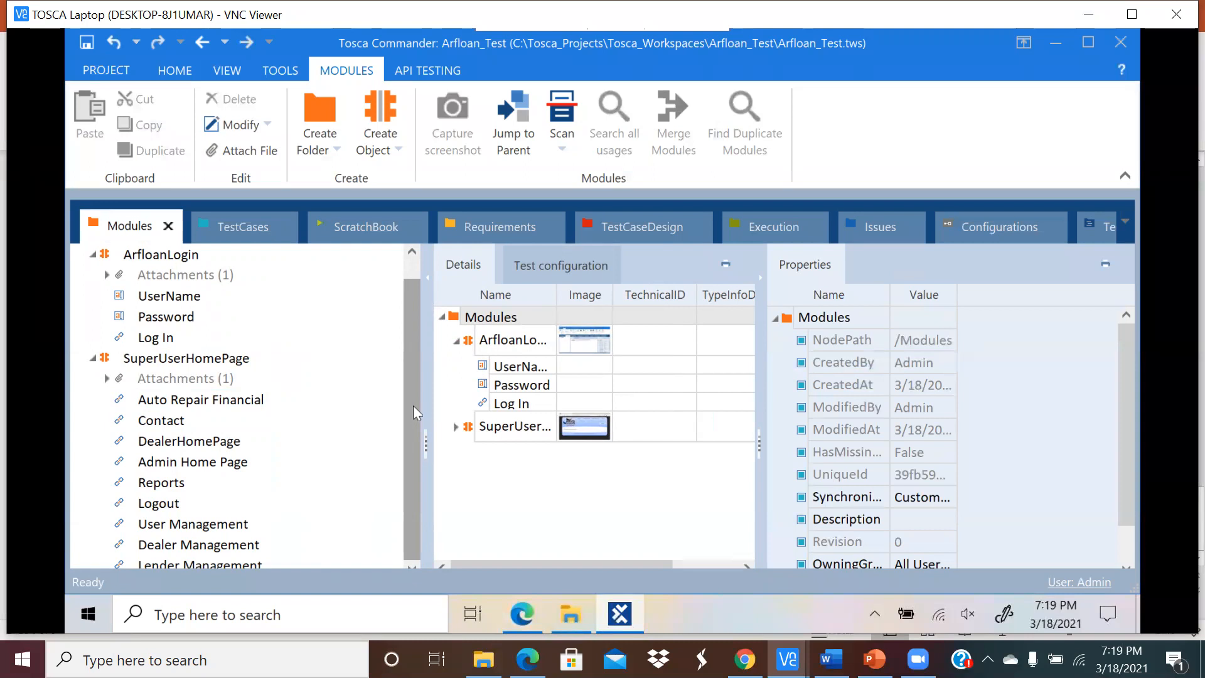
click(527, 610)
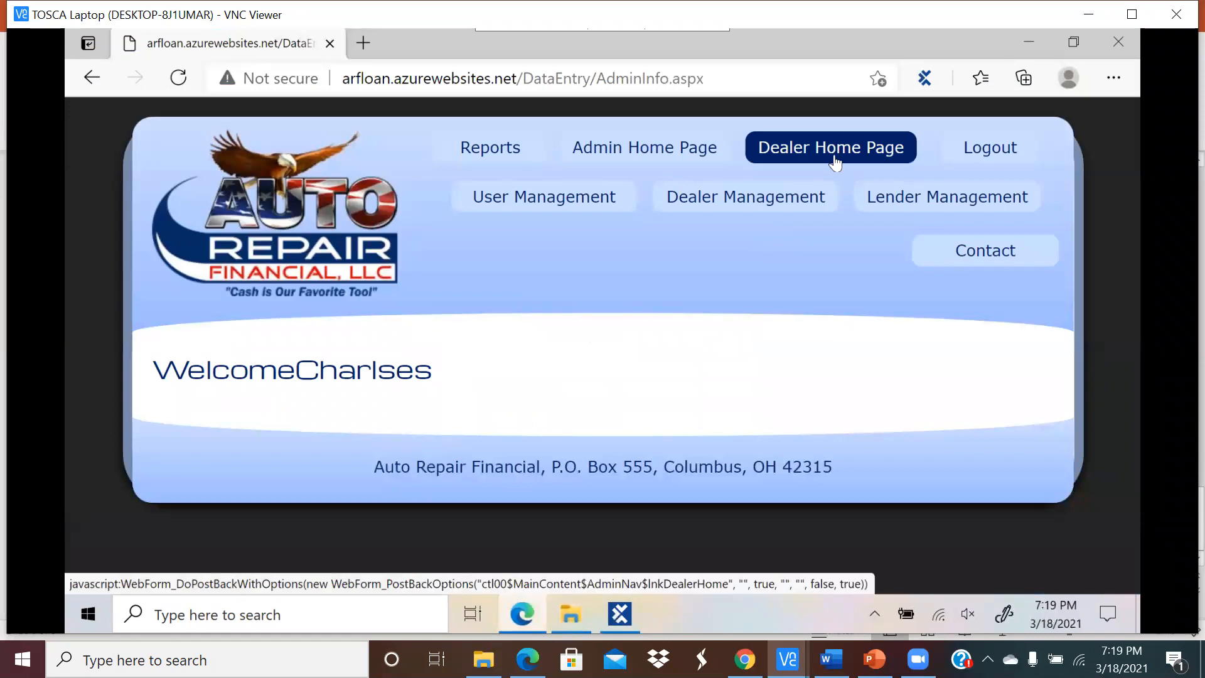
click(620, 614)
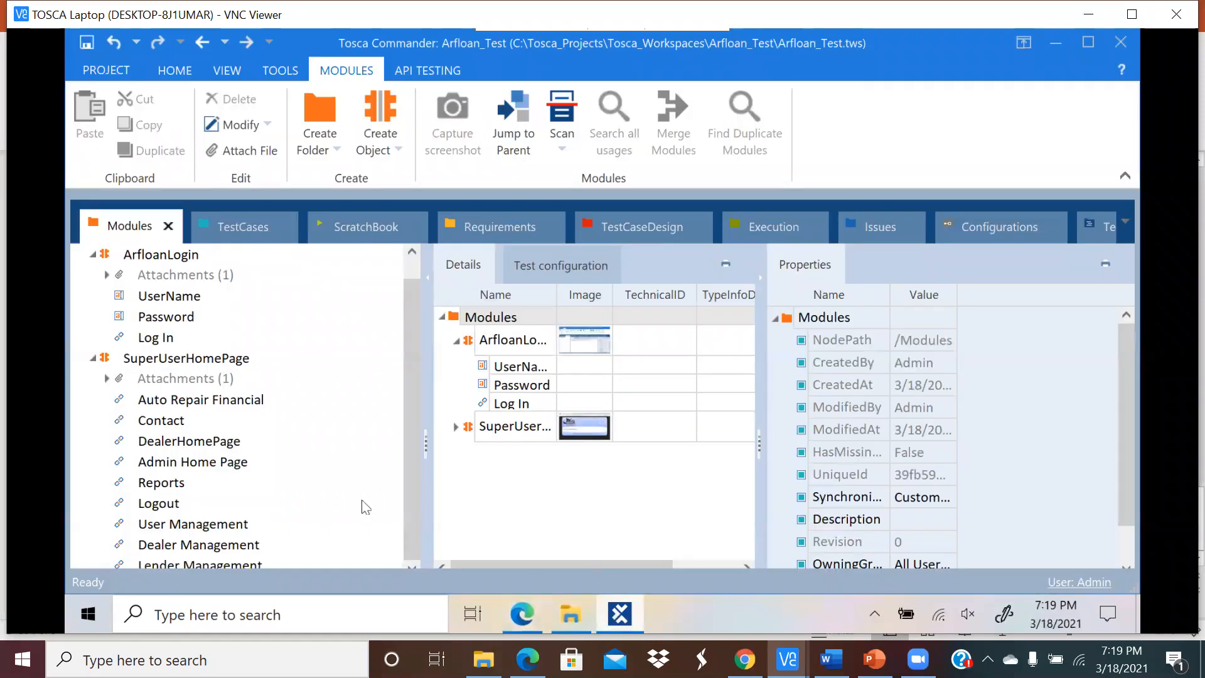
click(167, 359)
Step: Add the SuperUserHomePage module as a new test step in the Login test case
click(237, 252)
click(235, 235)
click(156, 297)
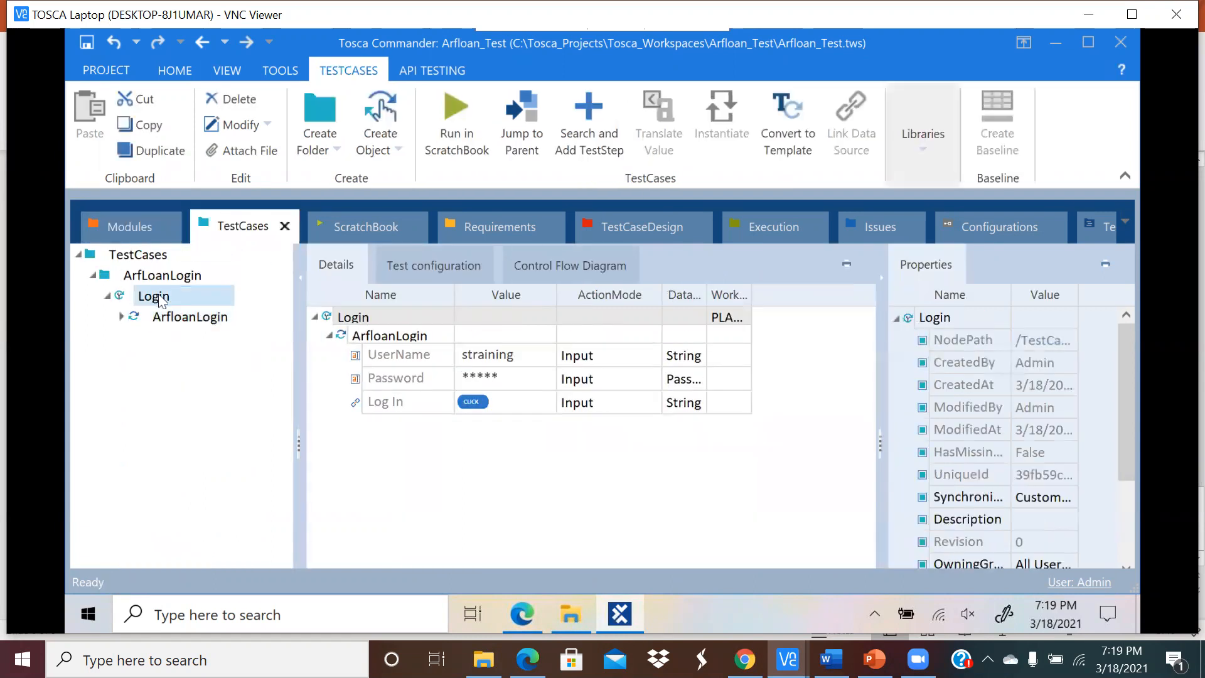
click(588, 132)
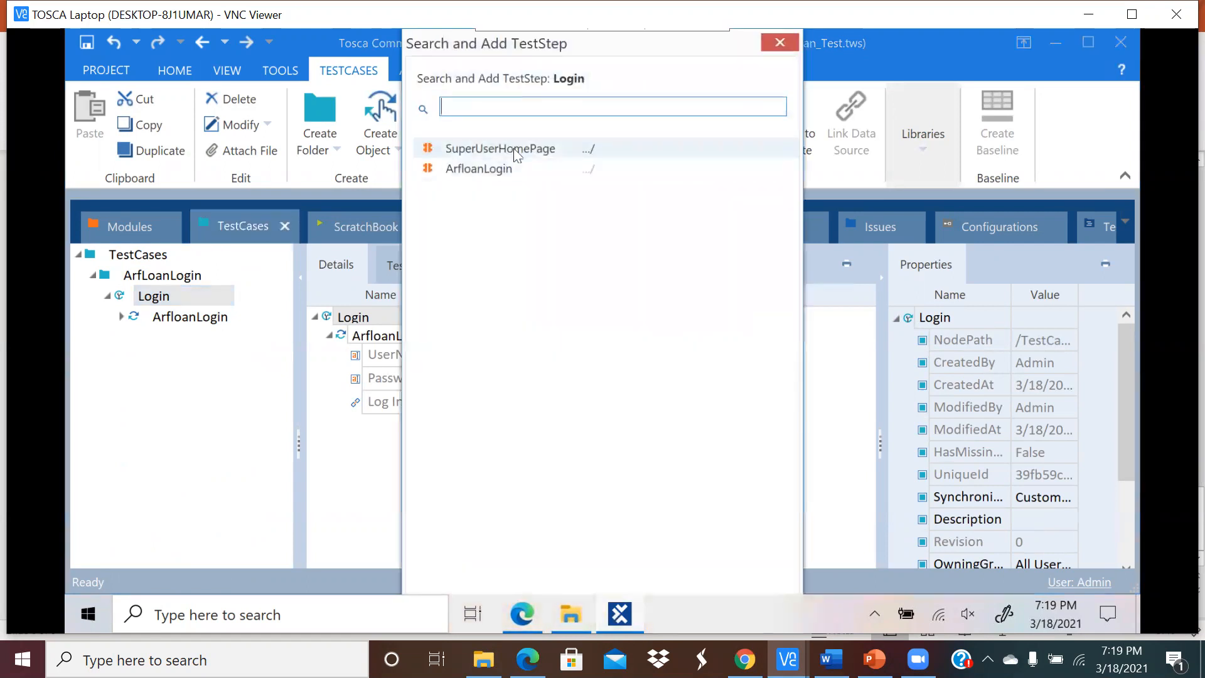
double_click(515, 151)
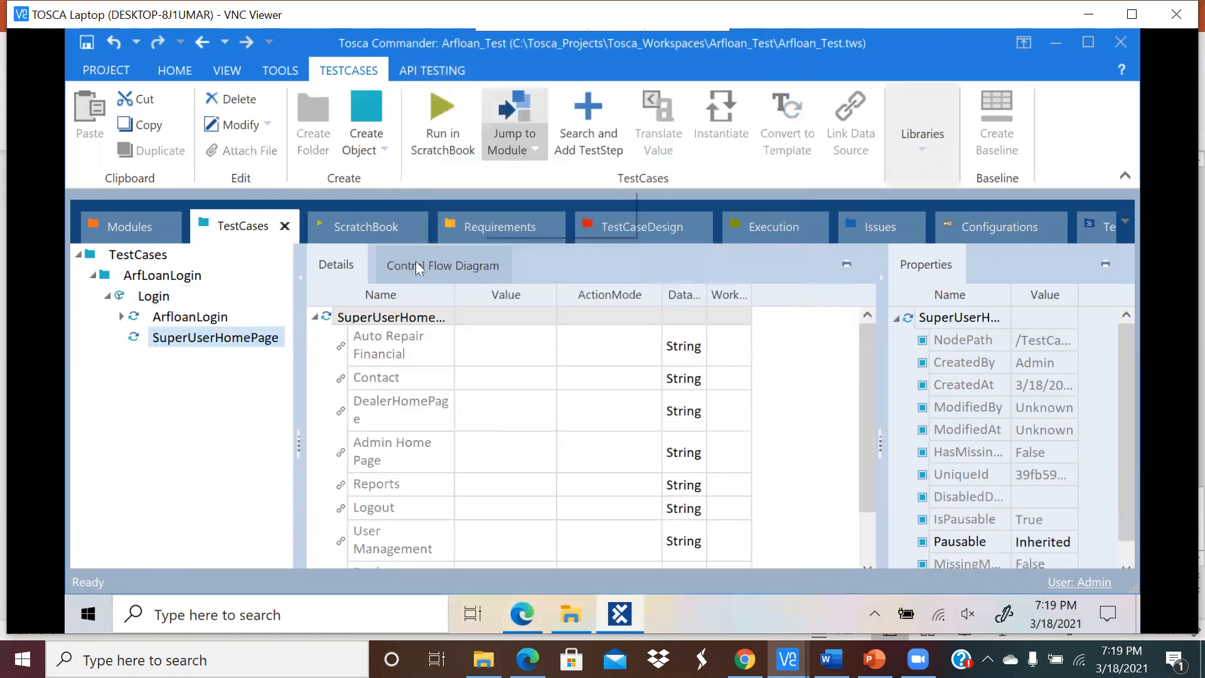
Step: Review the SuperUserHomePage step's items, leaving the Auto Repair Financial item's name unchanged
click(174, 342)
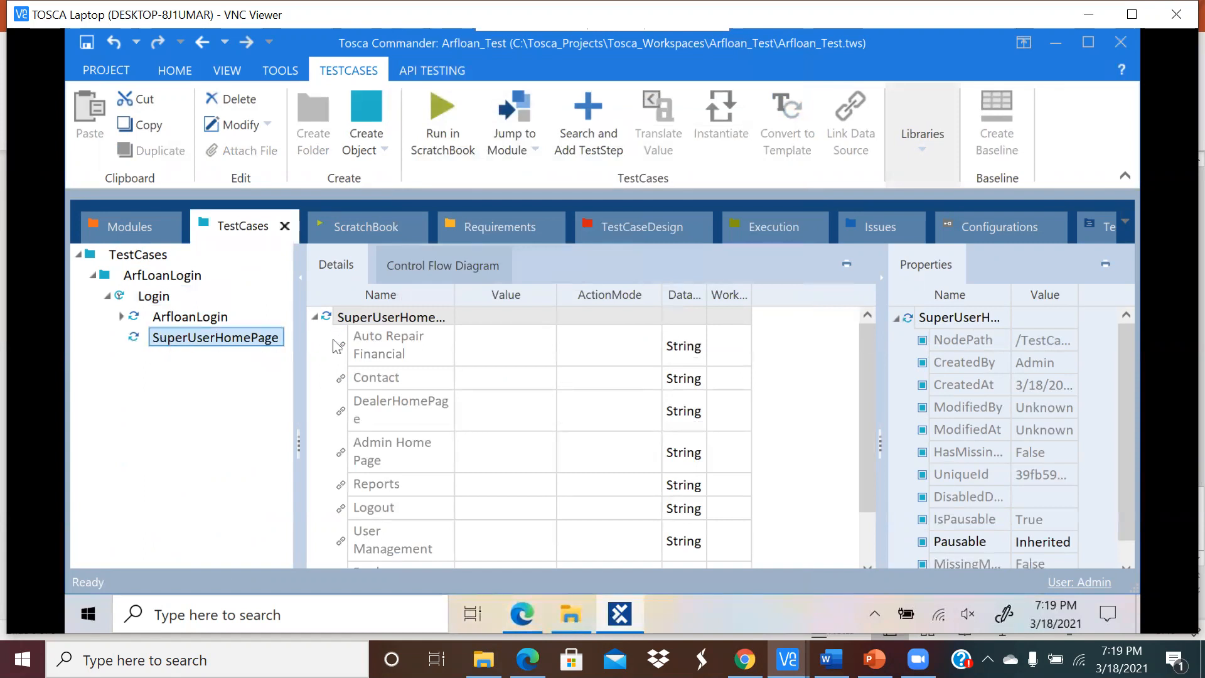
scroll(404, 367, down, 1)
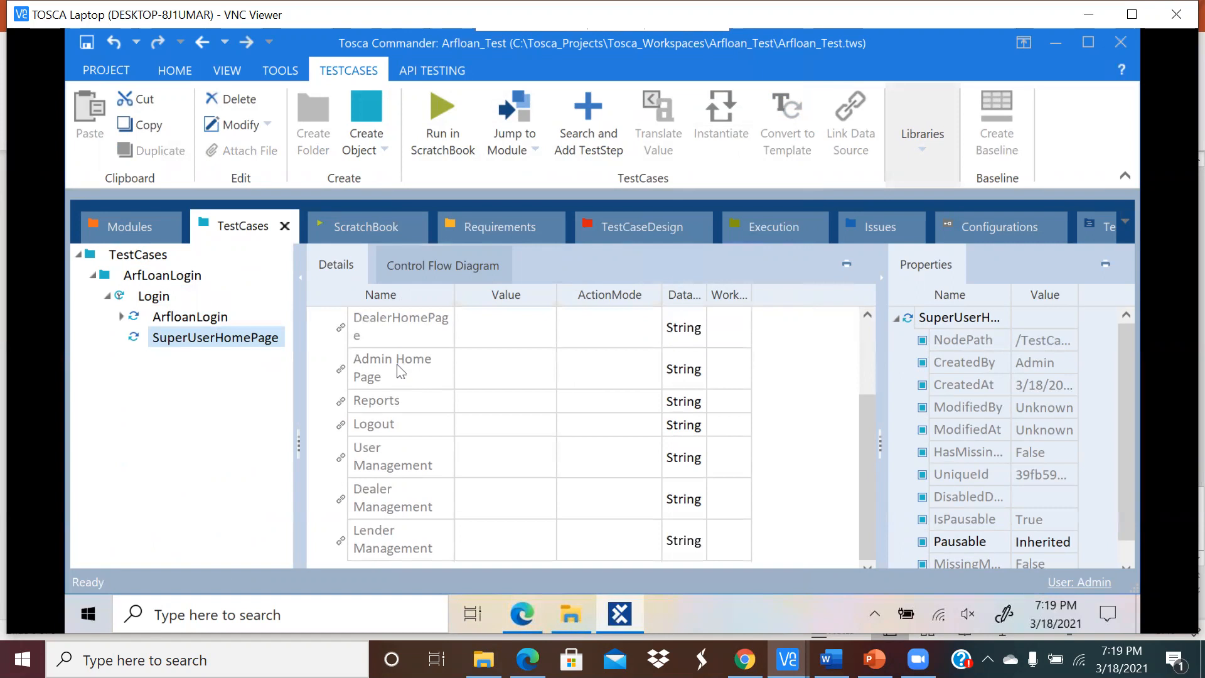
scroll(417, 405, up, 1)
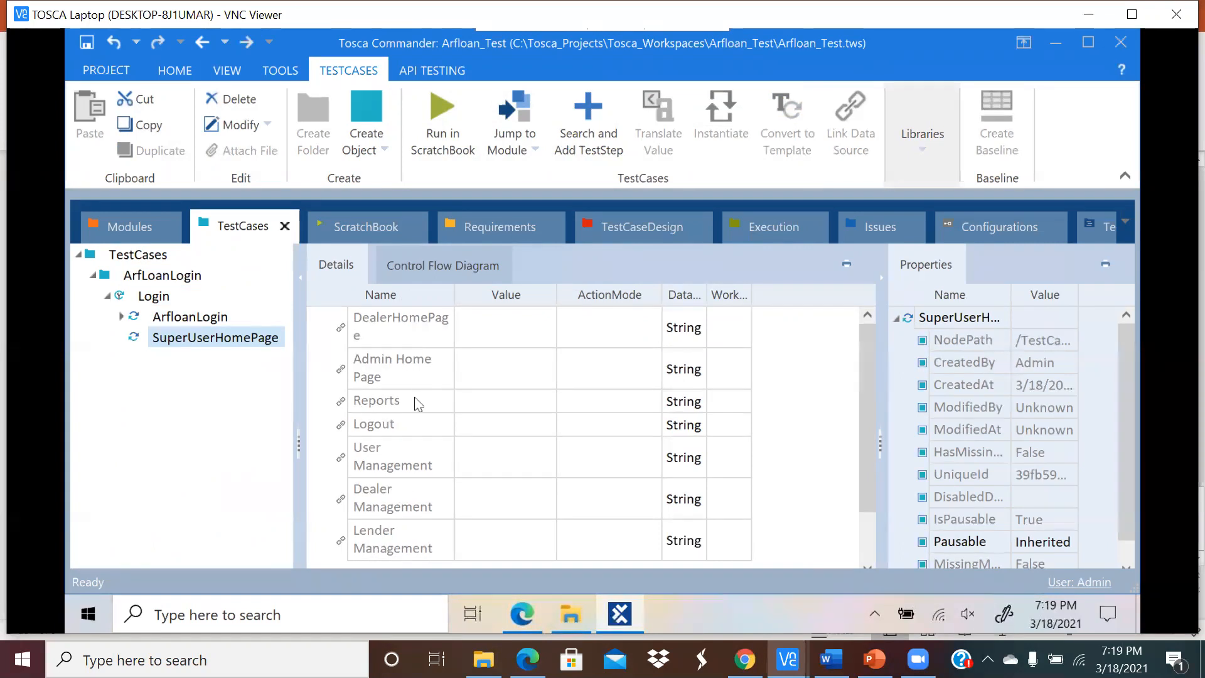
click(400, 343)
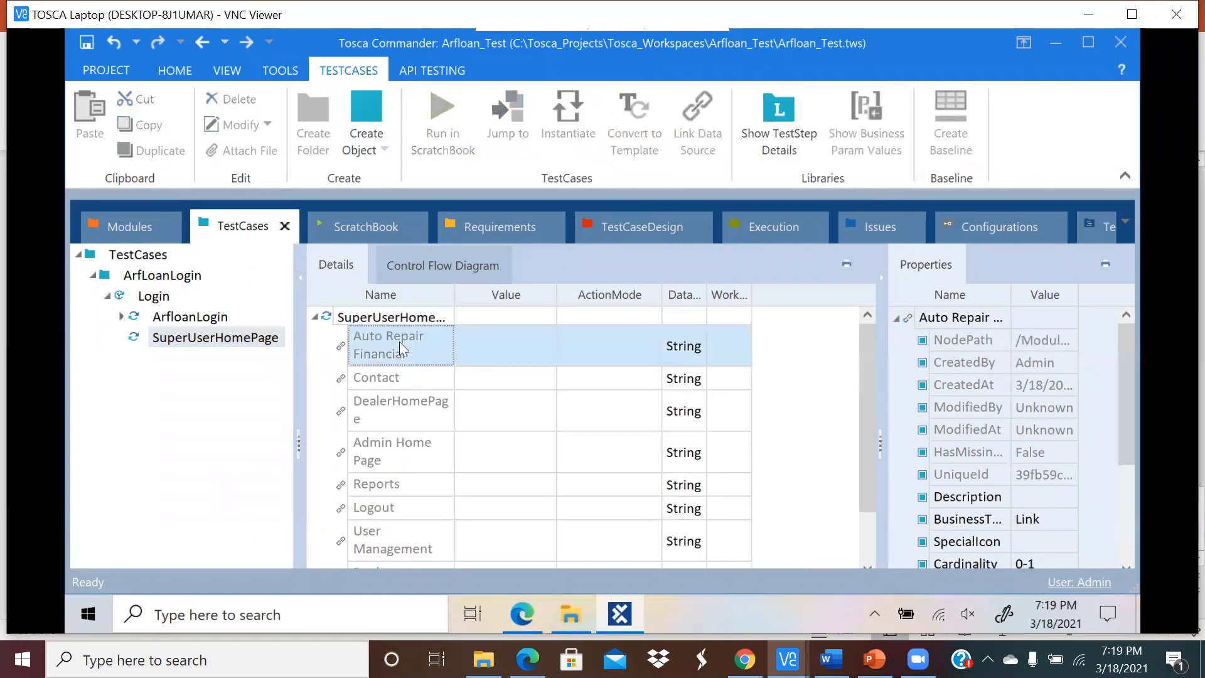
right_click(399, 342)
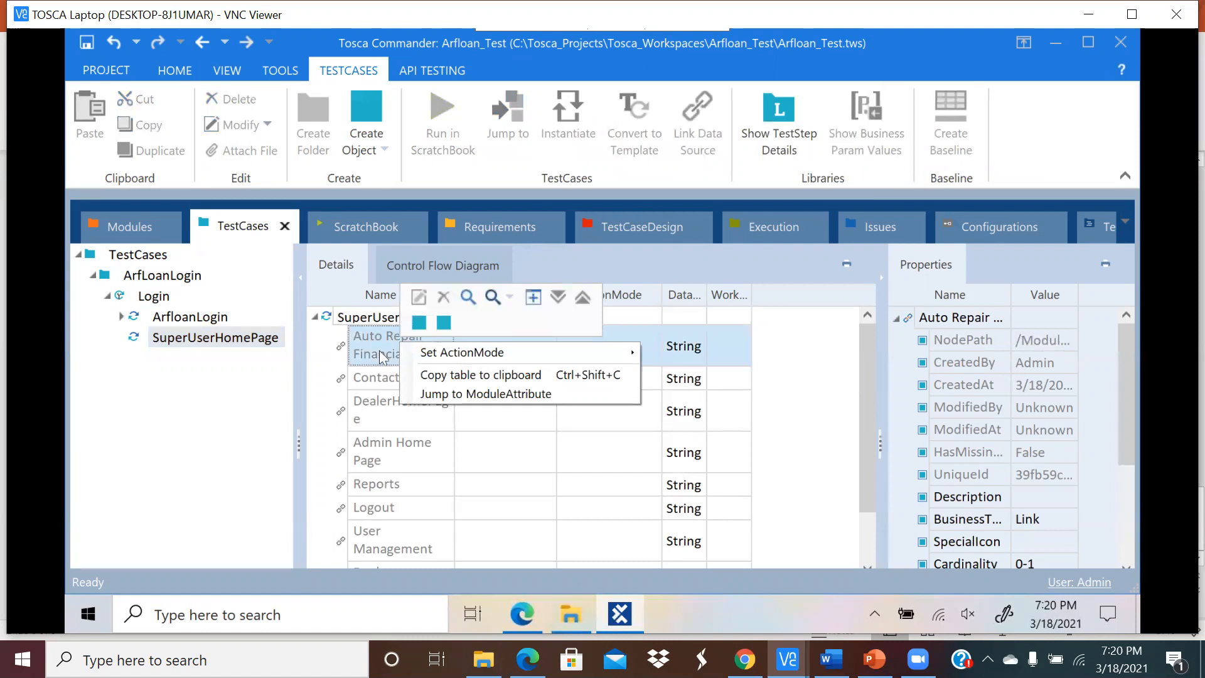
click(375, 361)
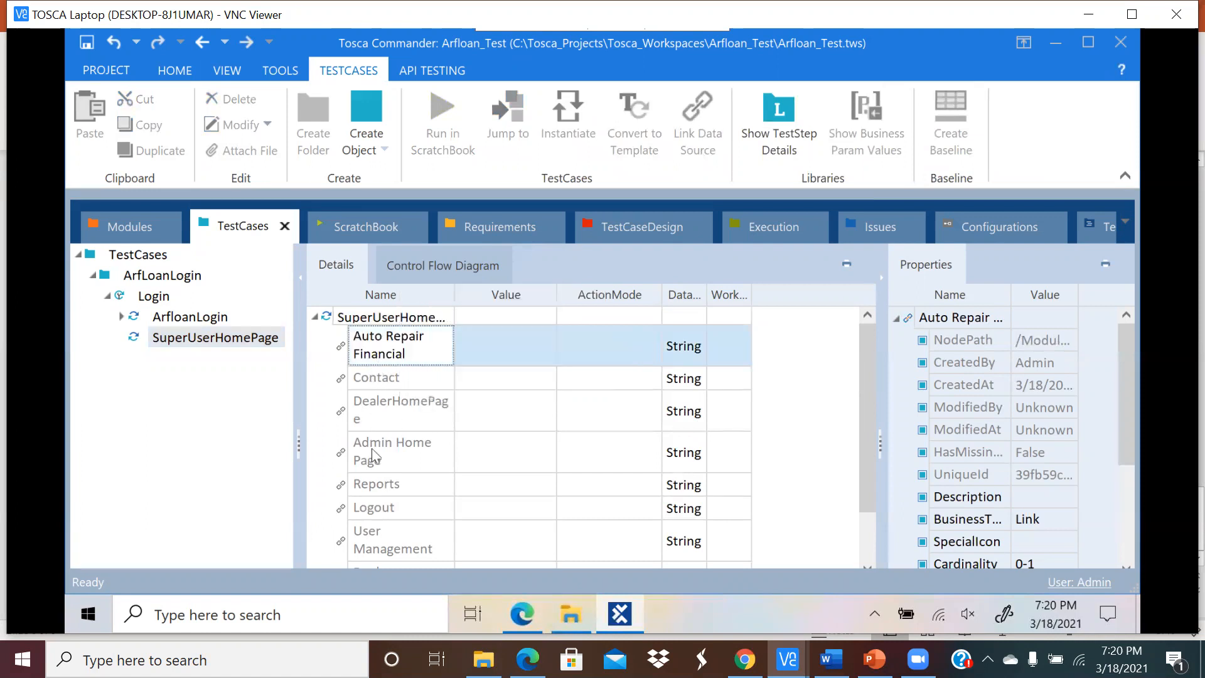
click(324, 395)
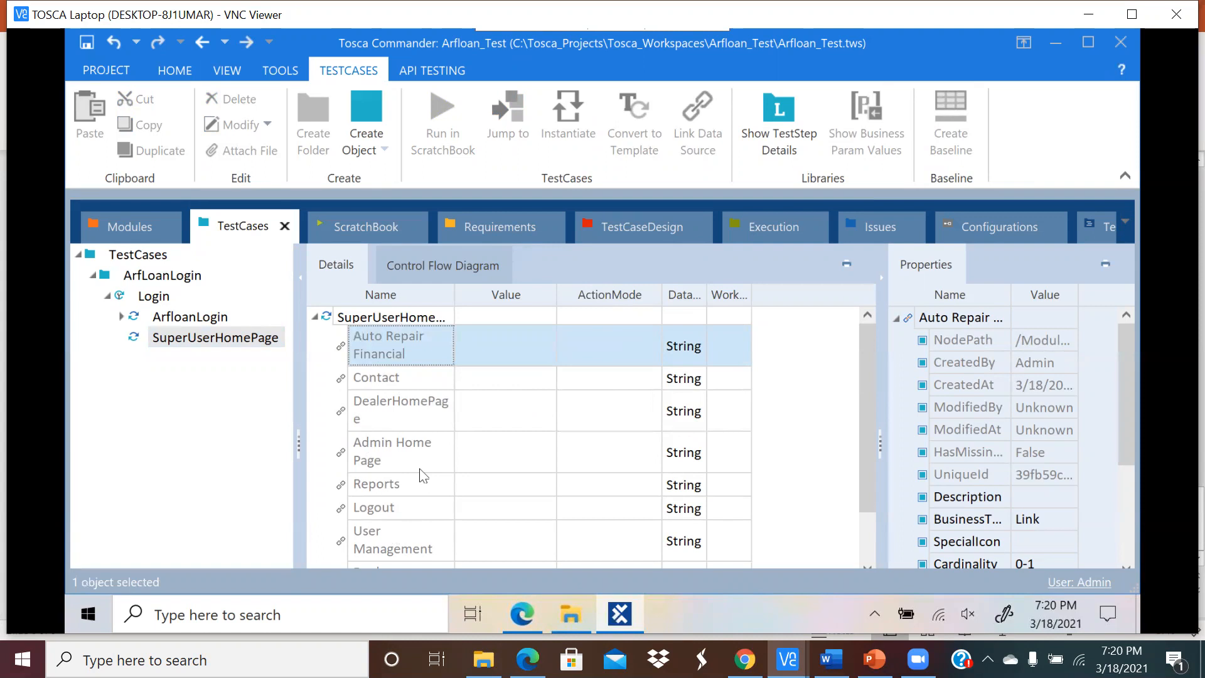
scroll(420, 476, down, 1)
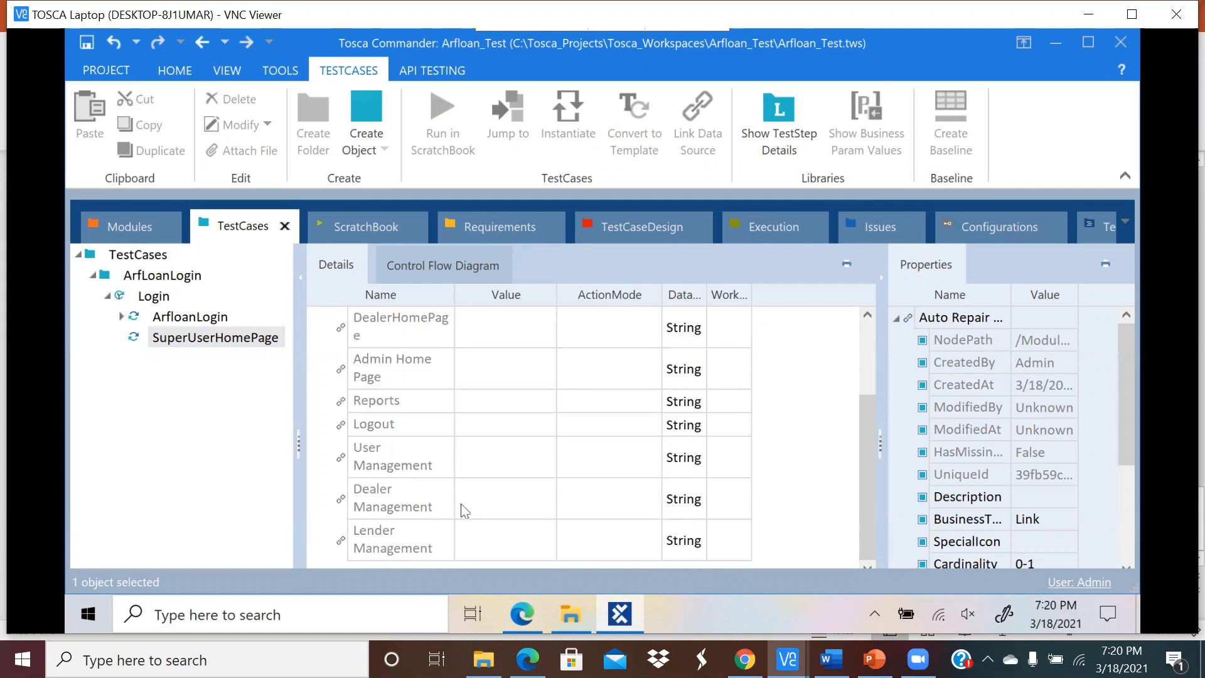
click(522, 607)
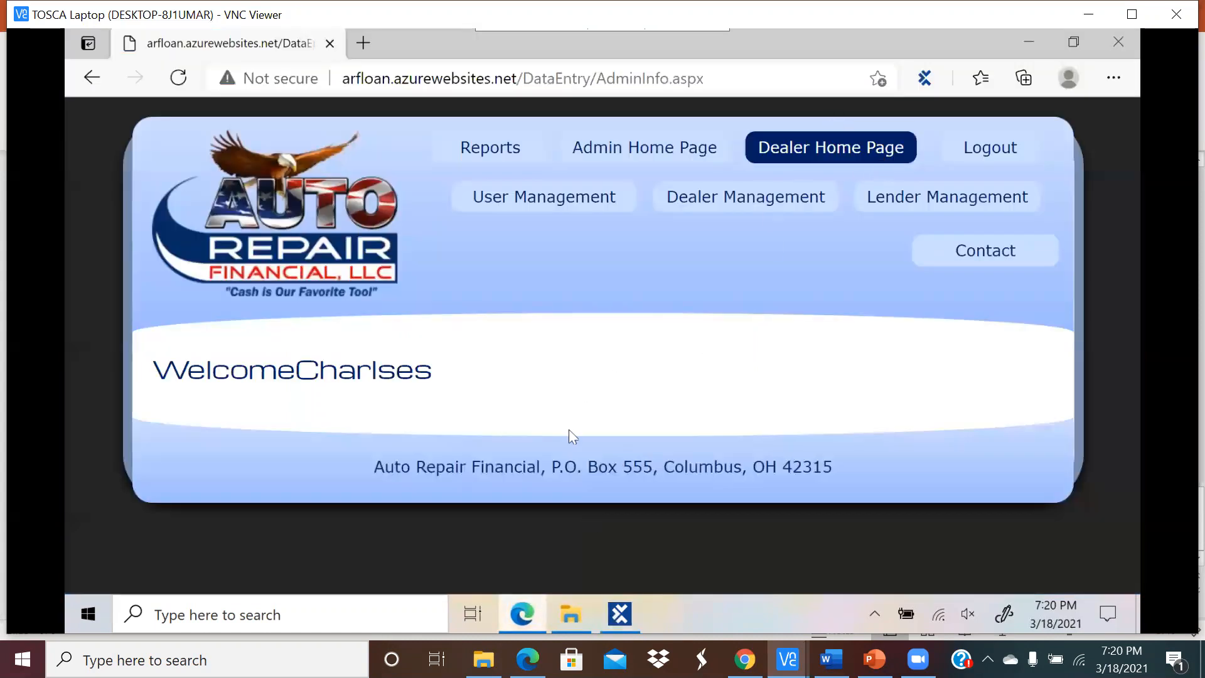
click(620, 609)
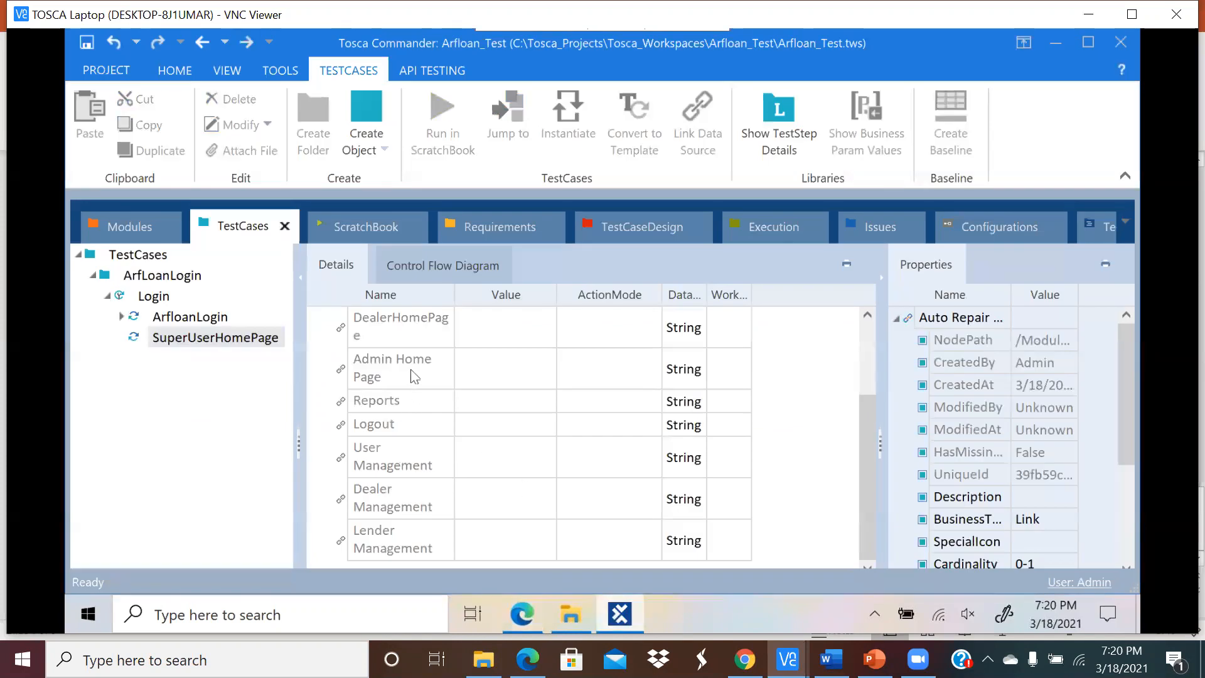
scroll(412, 375, up, 1)
Step: Set DealerHomePage's value to {Click} and select the whole SuperUserHomePage step
click(480, 412)
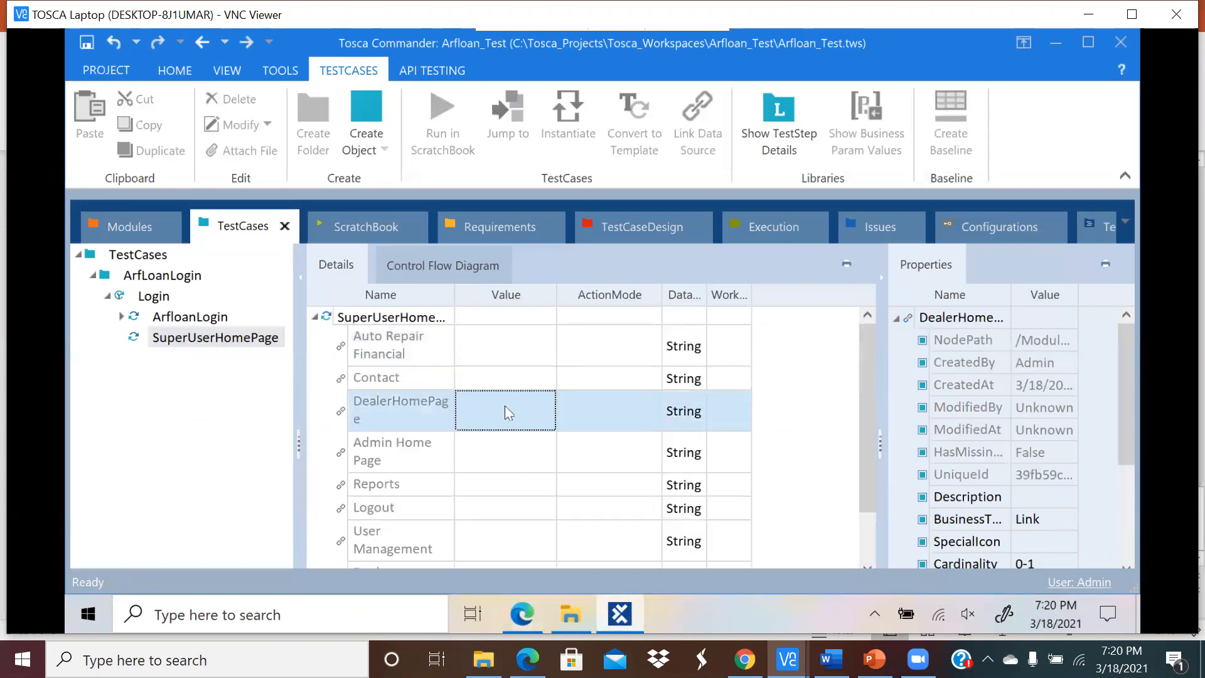
click(509, 412)
click(524, 411)
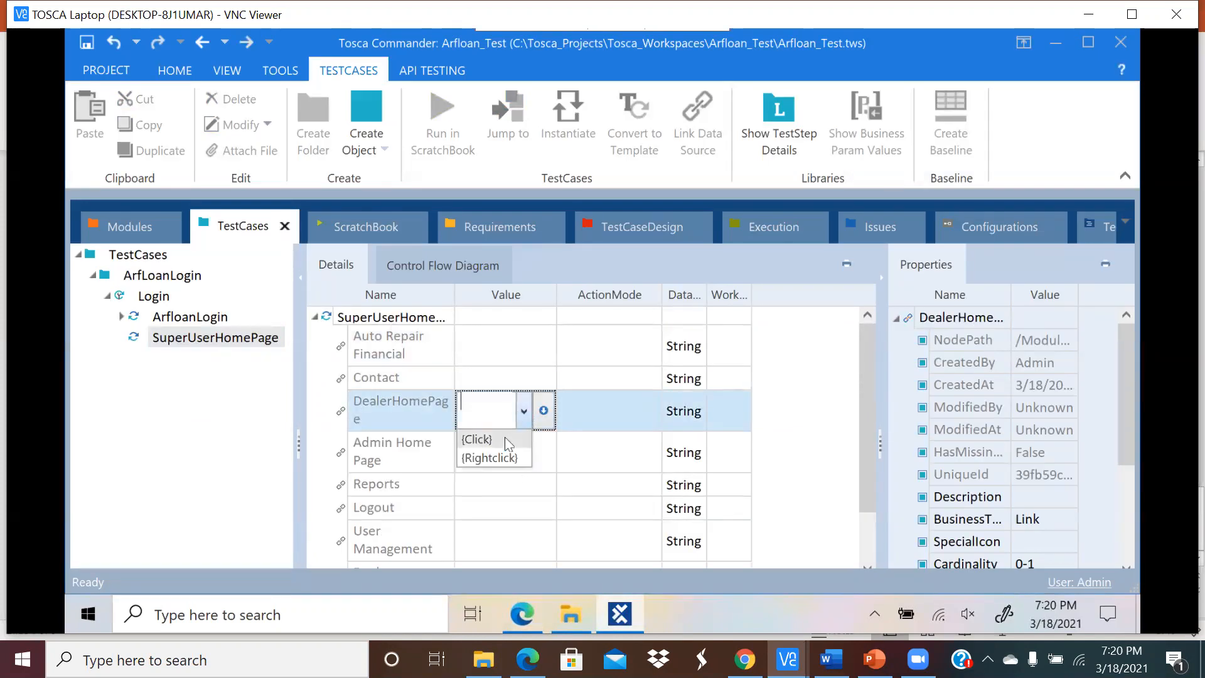
click(506, 439)
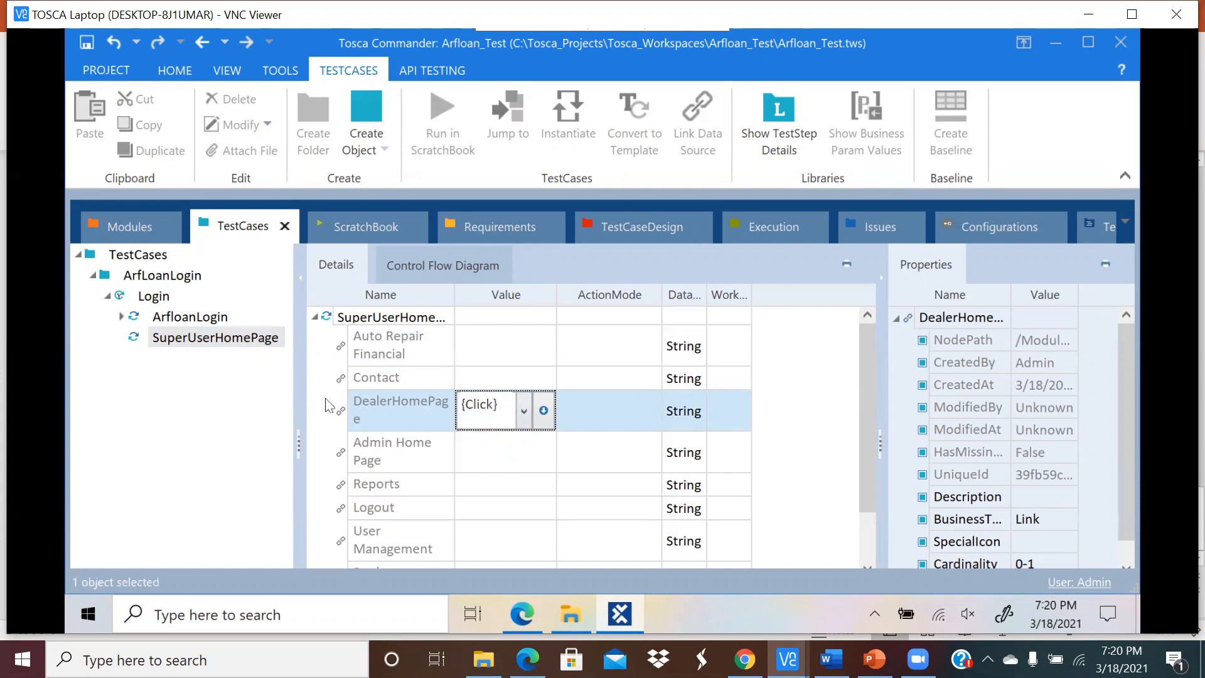
key(Return)
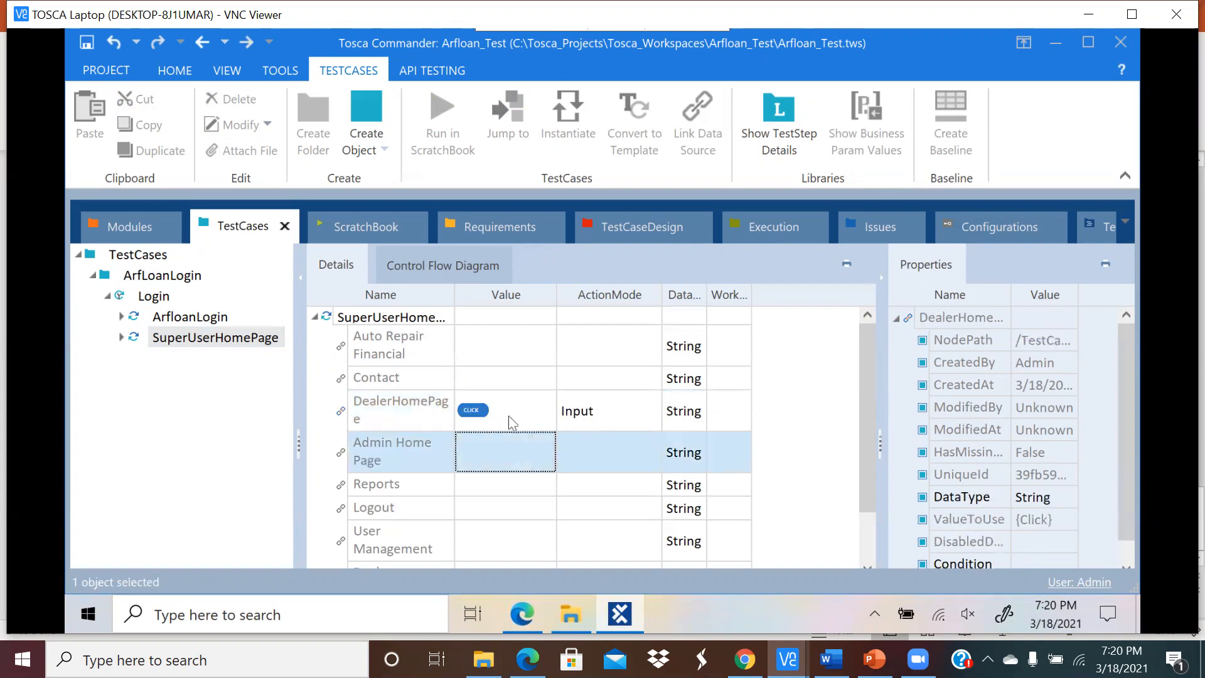
click(381, 318)
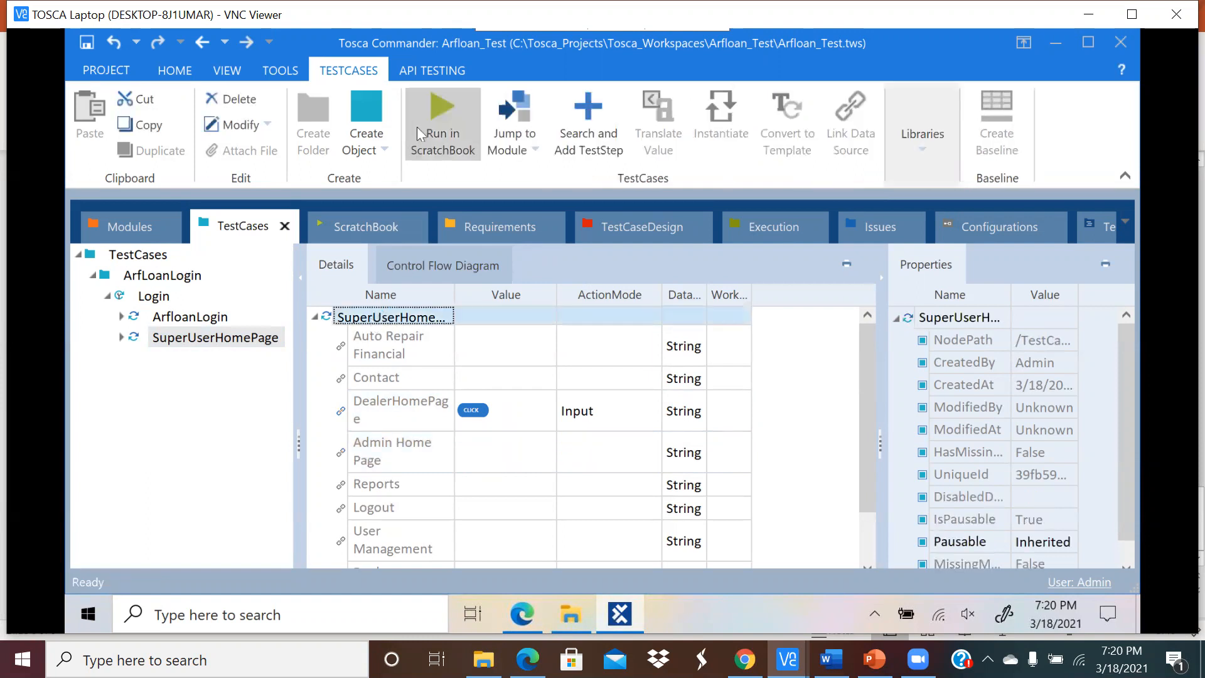
Step: Run SuperUserHomePage in ScratchBook and review the DealerHomePage result
click(441, 114)
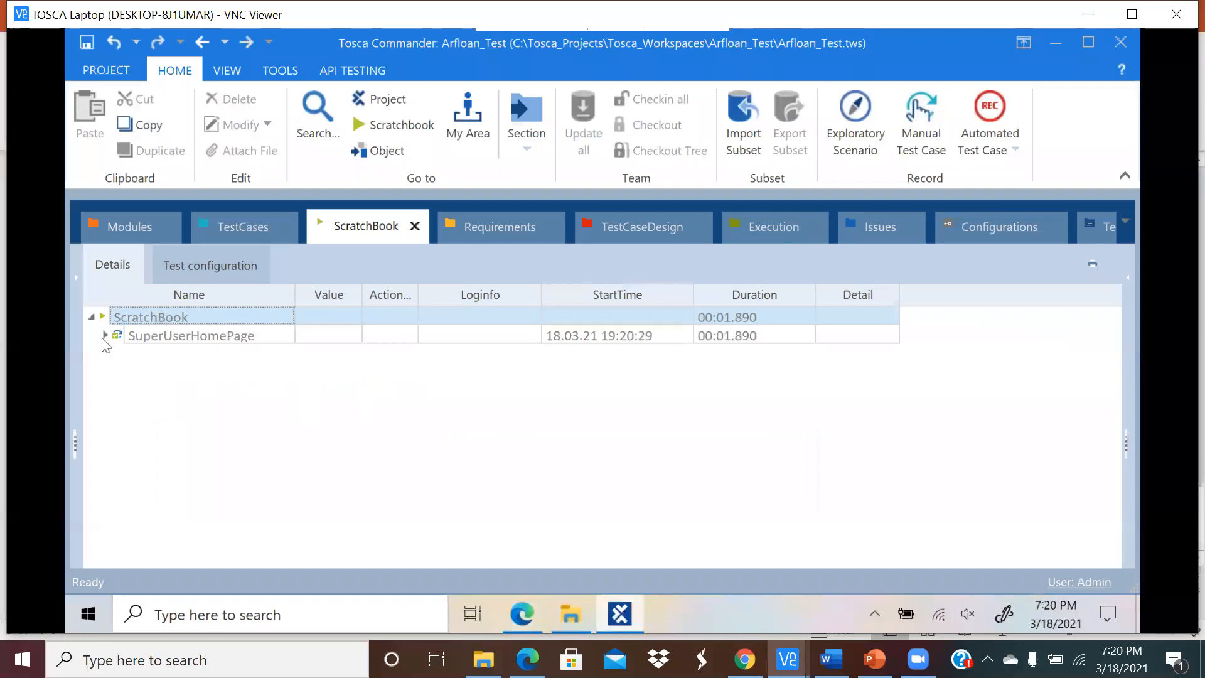
click(104, 336)
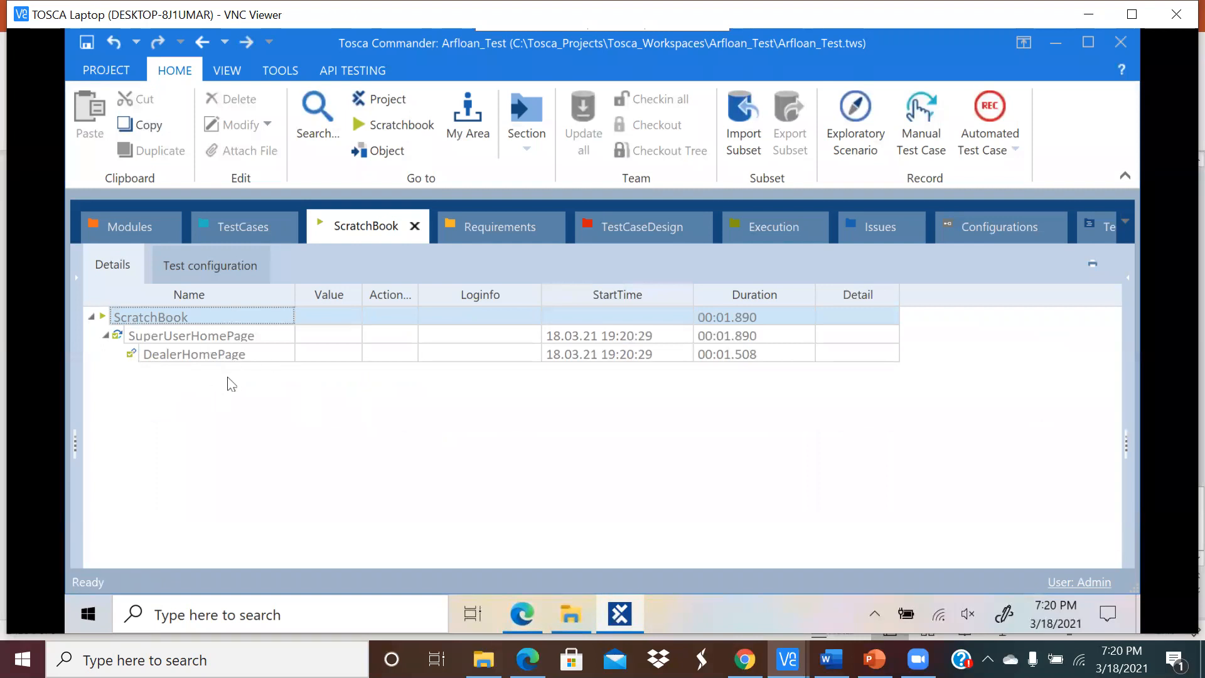
click(247, 227)
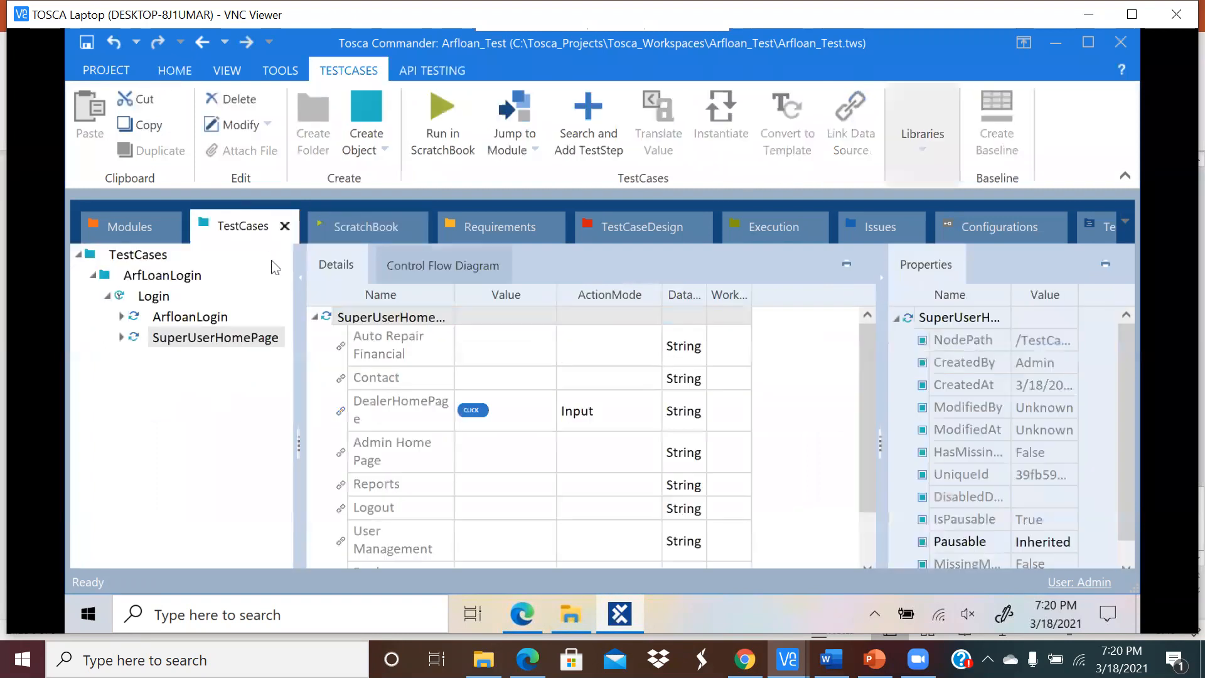
click(226, 342)
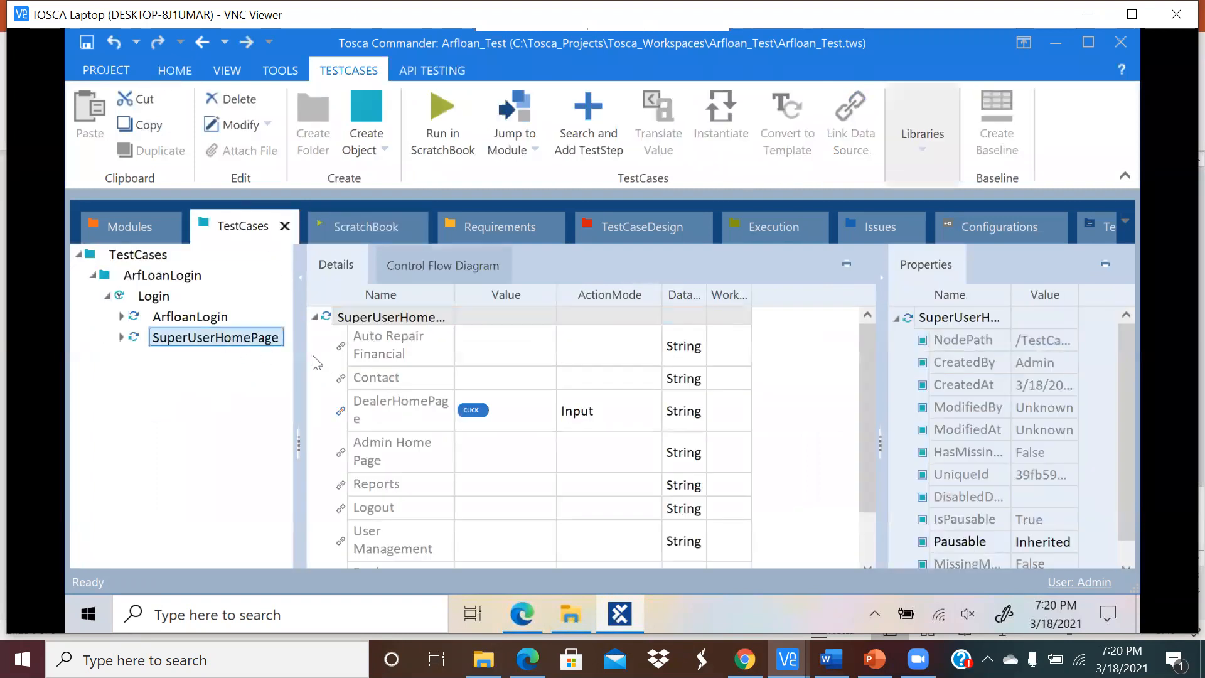
click(394, 401)
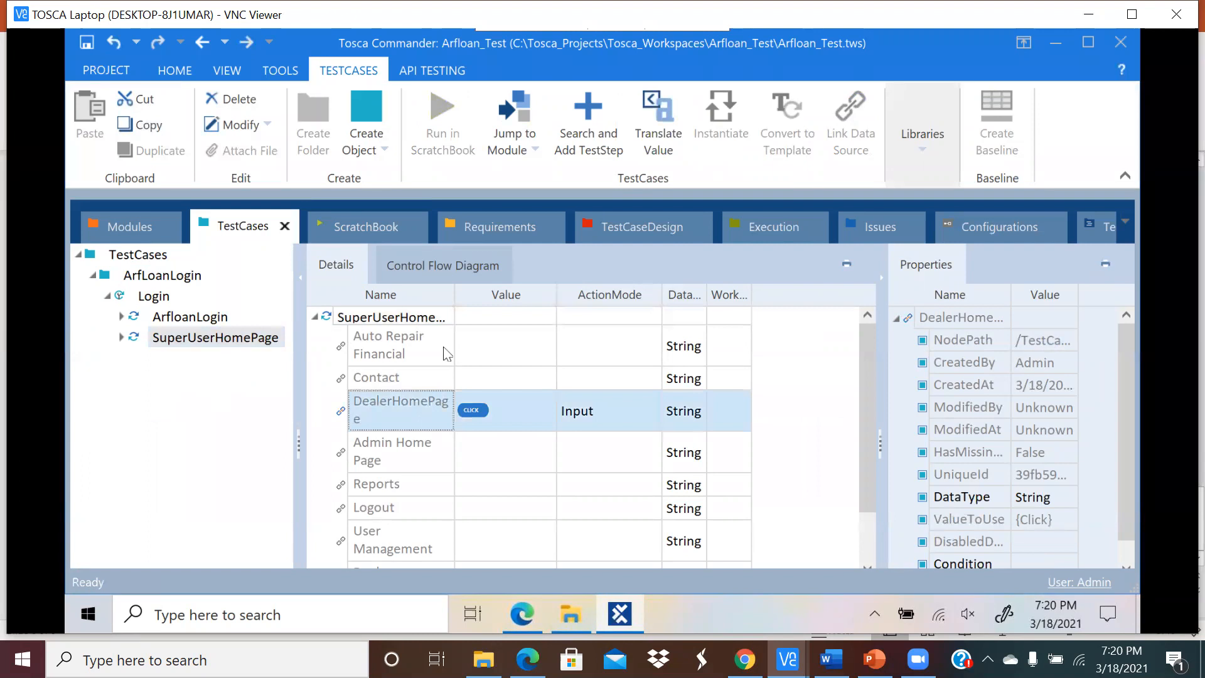
Step: Widen the Name column, confirm the dealer page in the browser, and show ArfloanLogin's steps
drag(454, 295, 489, 295)
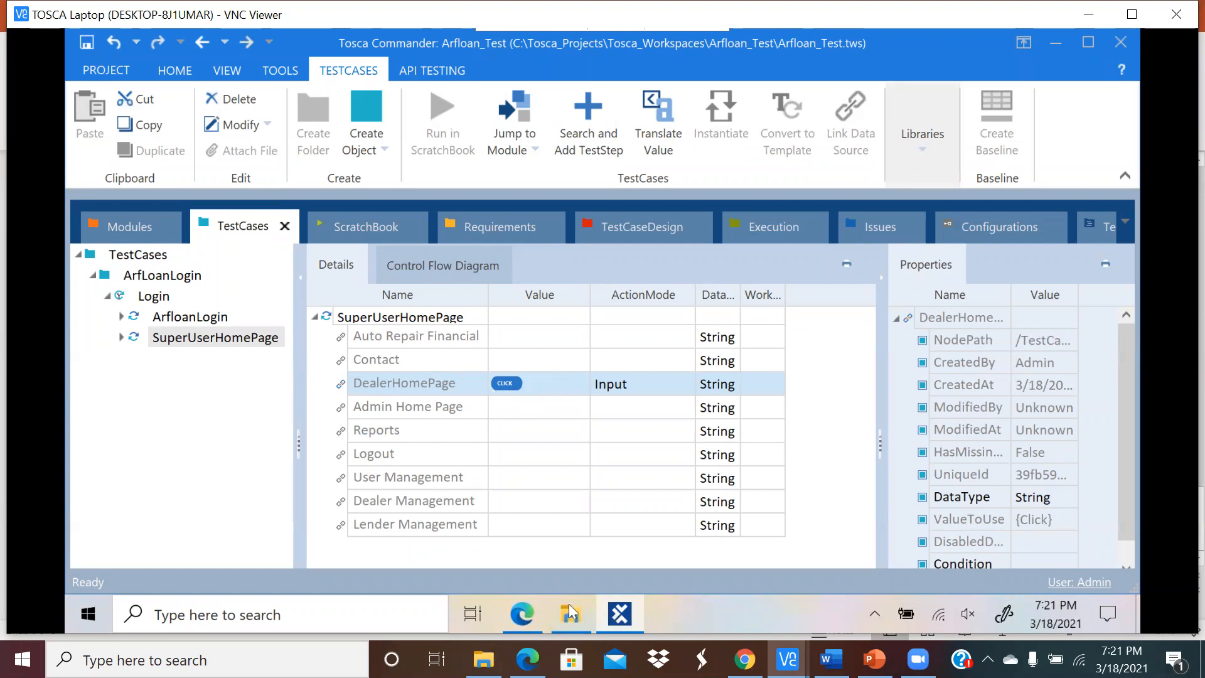
click(517, 611)
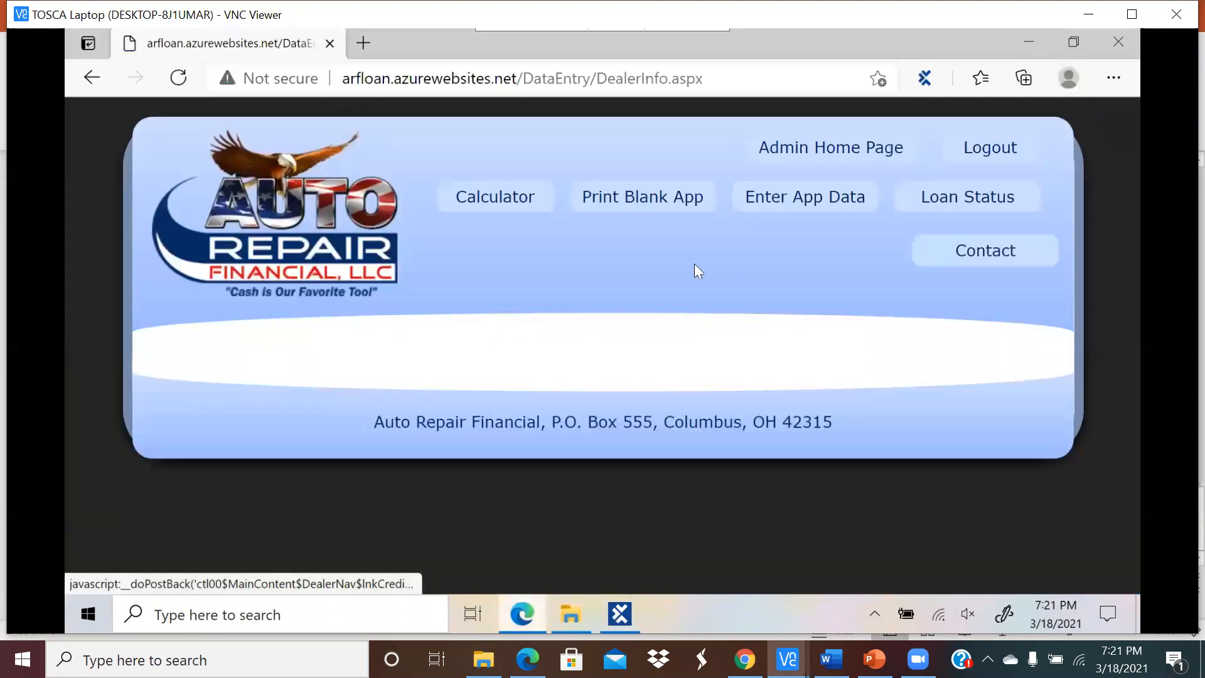
click(619, 614)
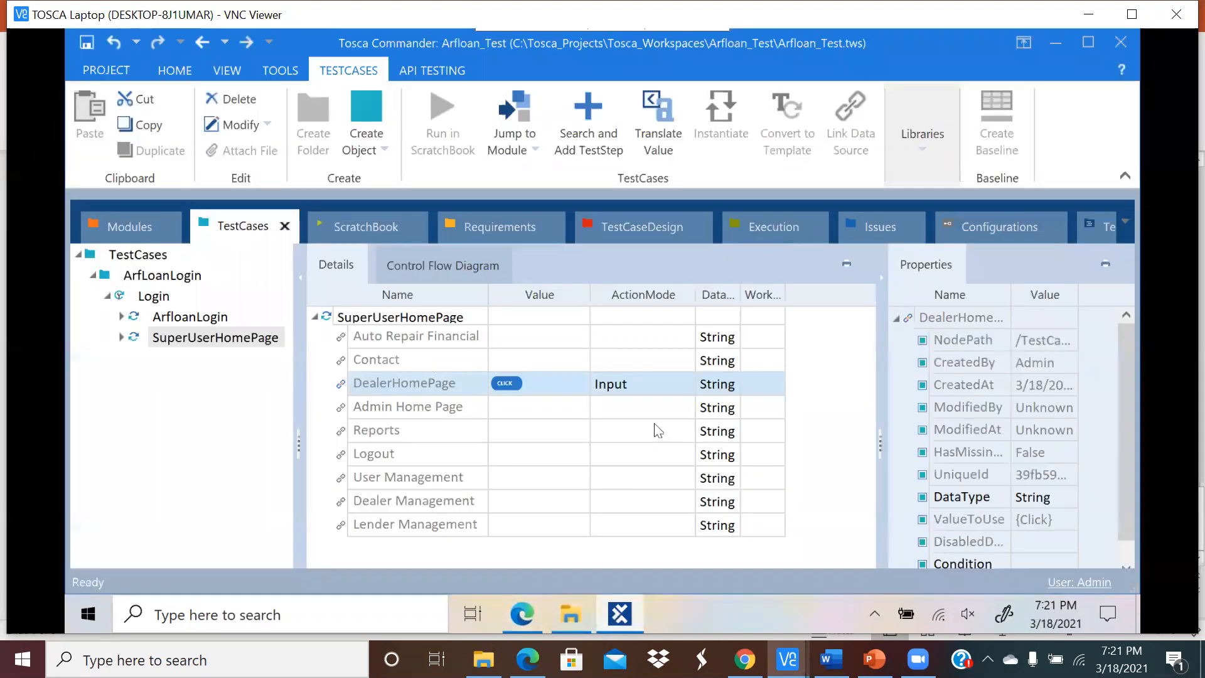
click(530, 622)
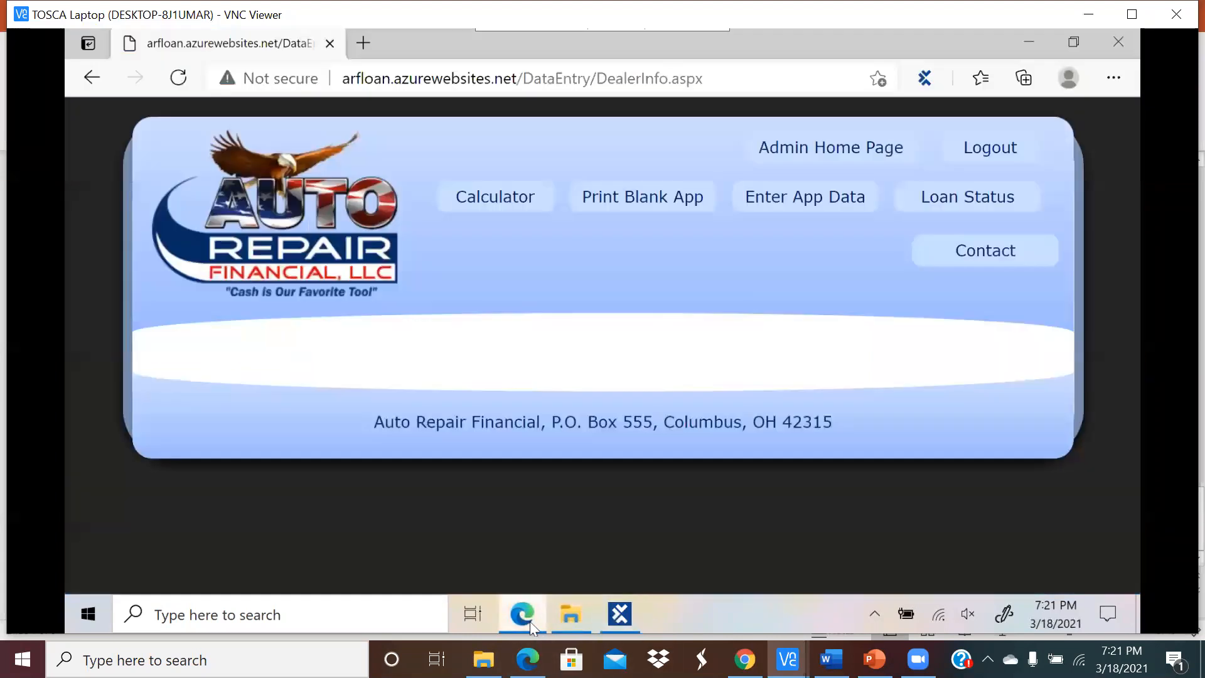
click(617, 612)
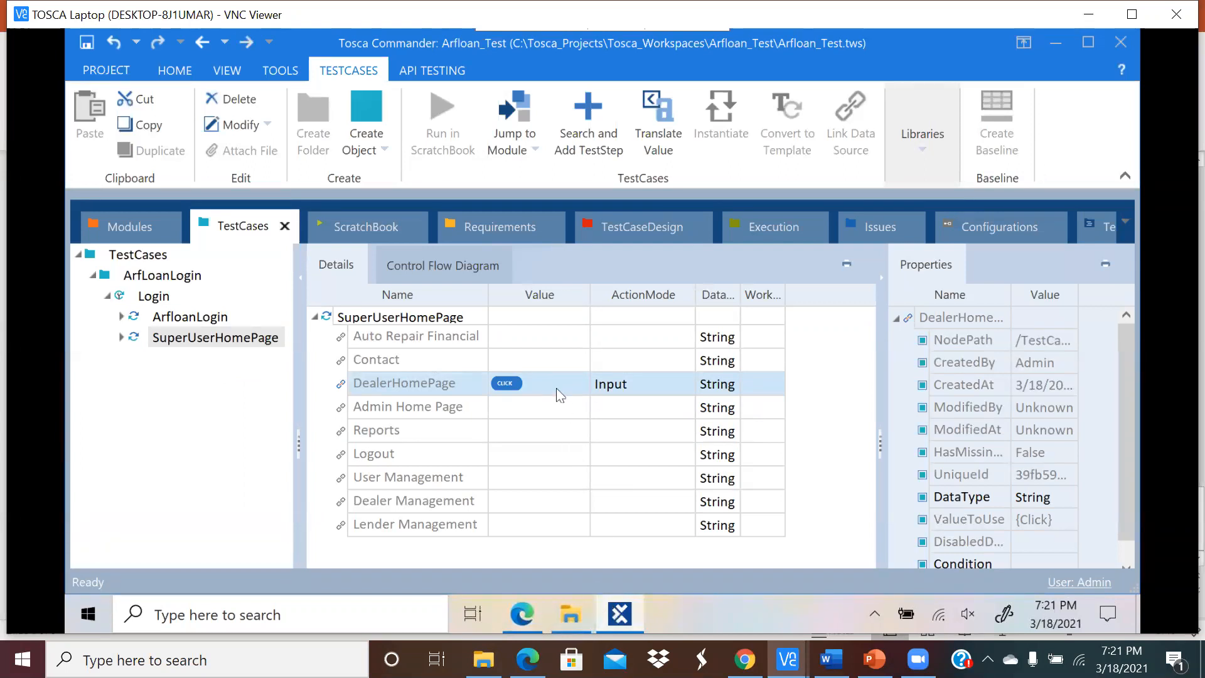
click(443, 409)
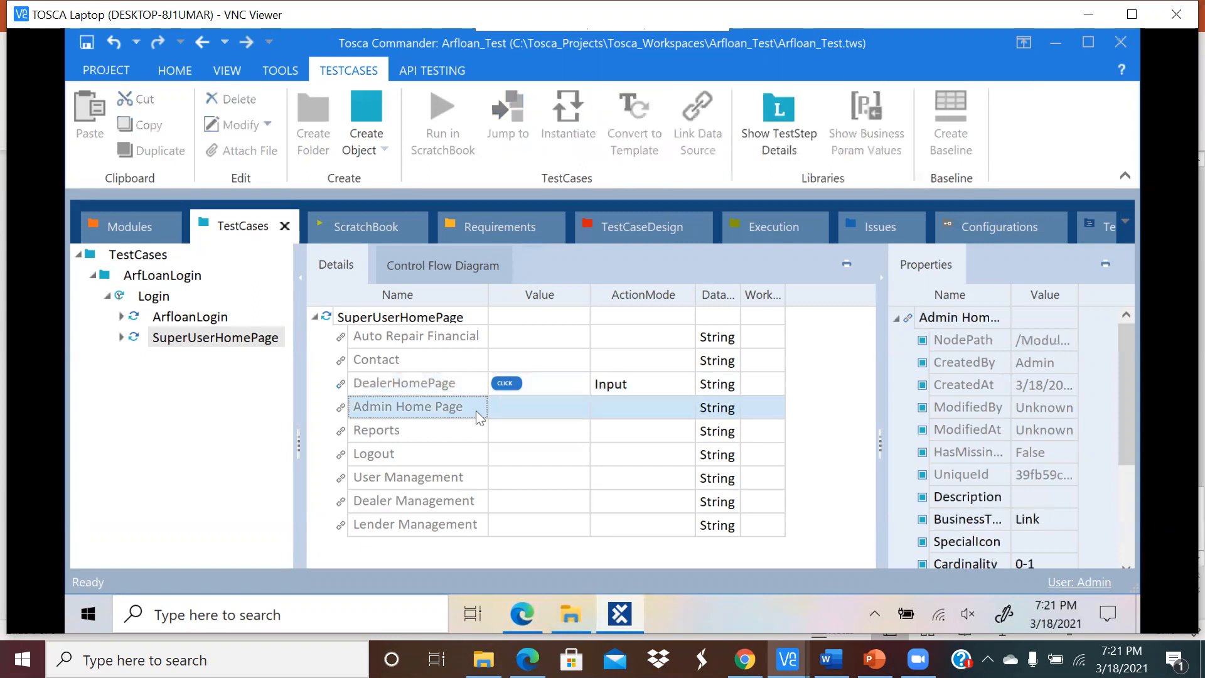
click(539, 391)
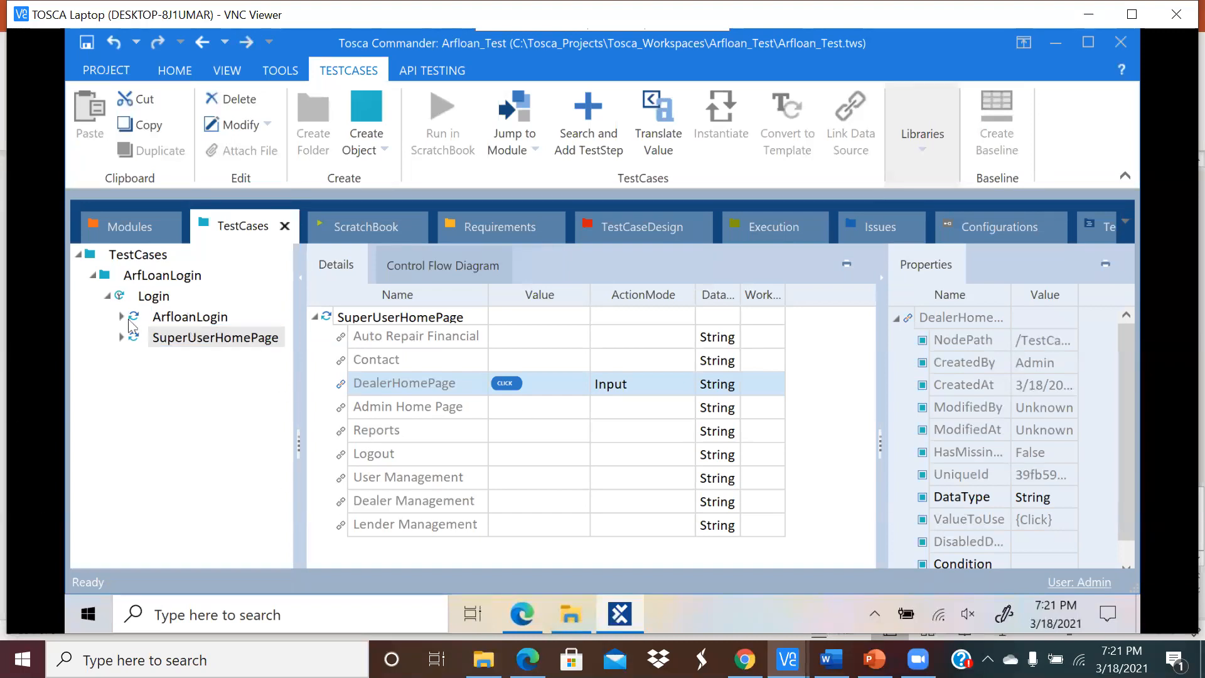
click(188, 317)
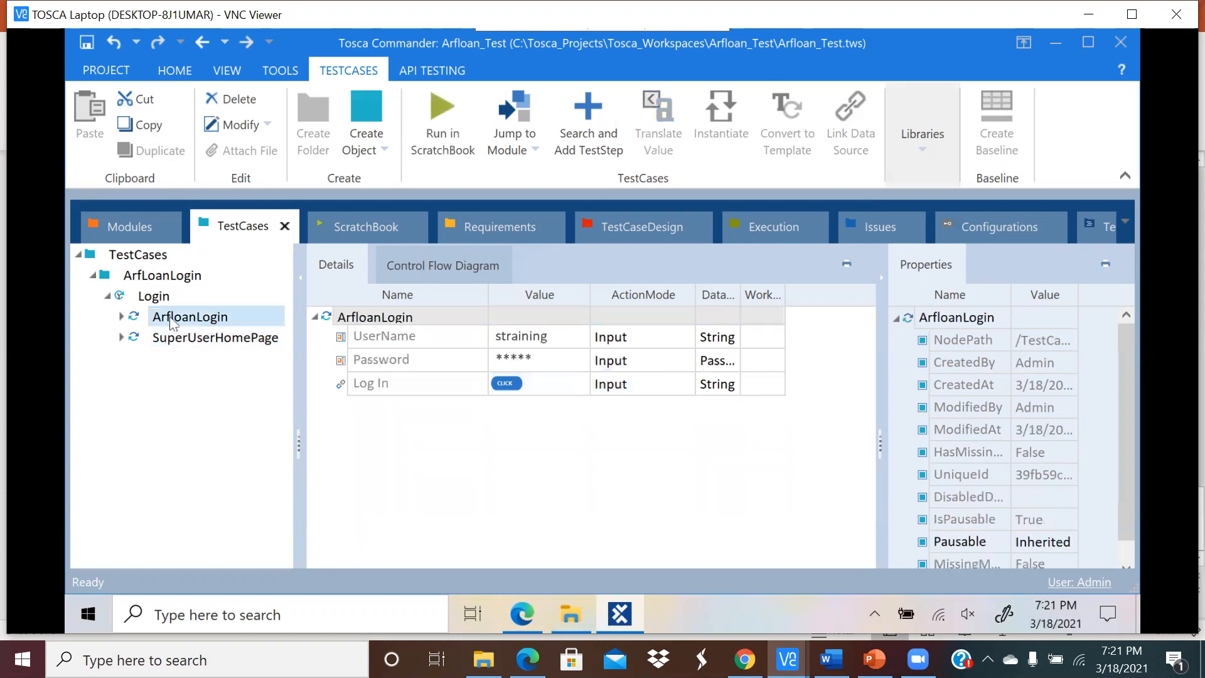
Step: Duplicate ArfloanLogin under Login and name the copy ArfloanLogin-Failed
right_click(203, 322)
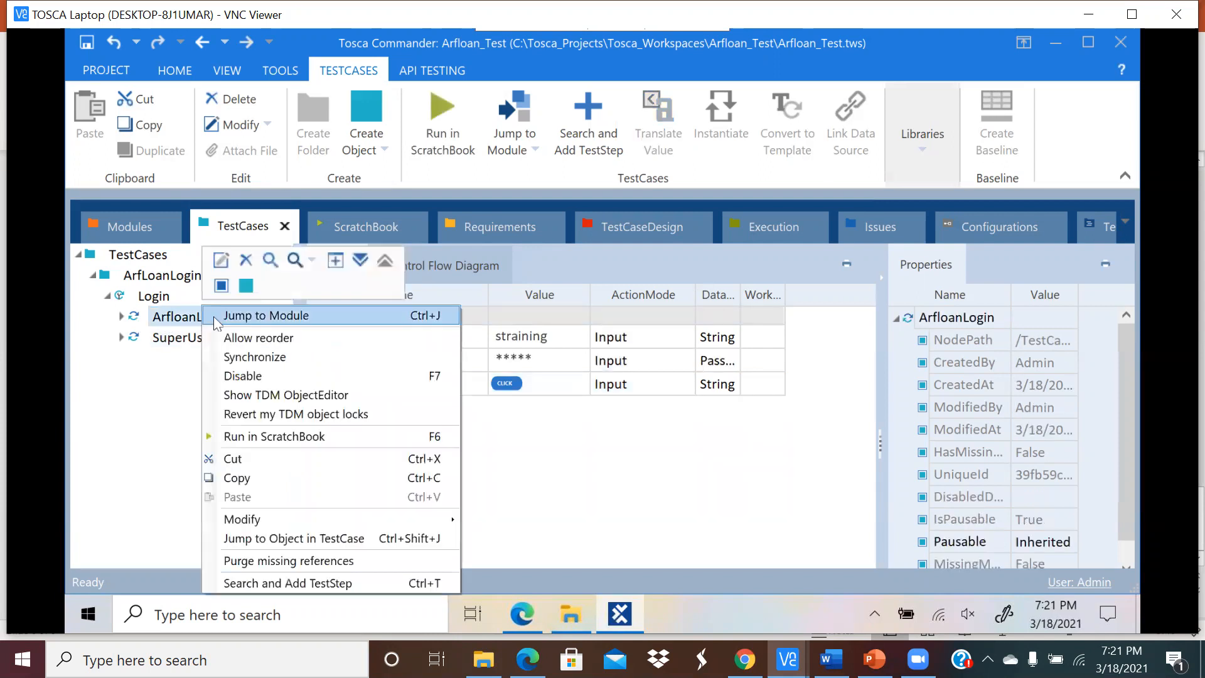
click(264, 479)
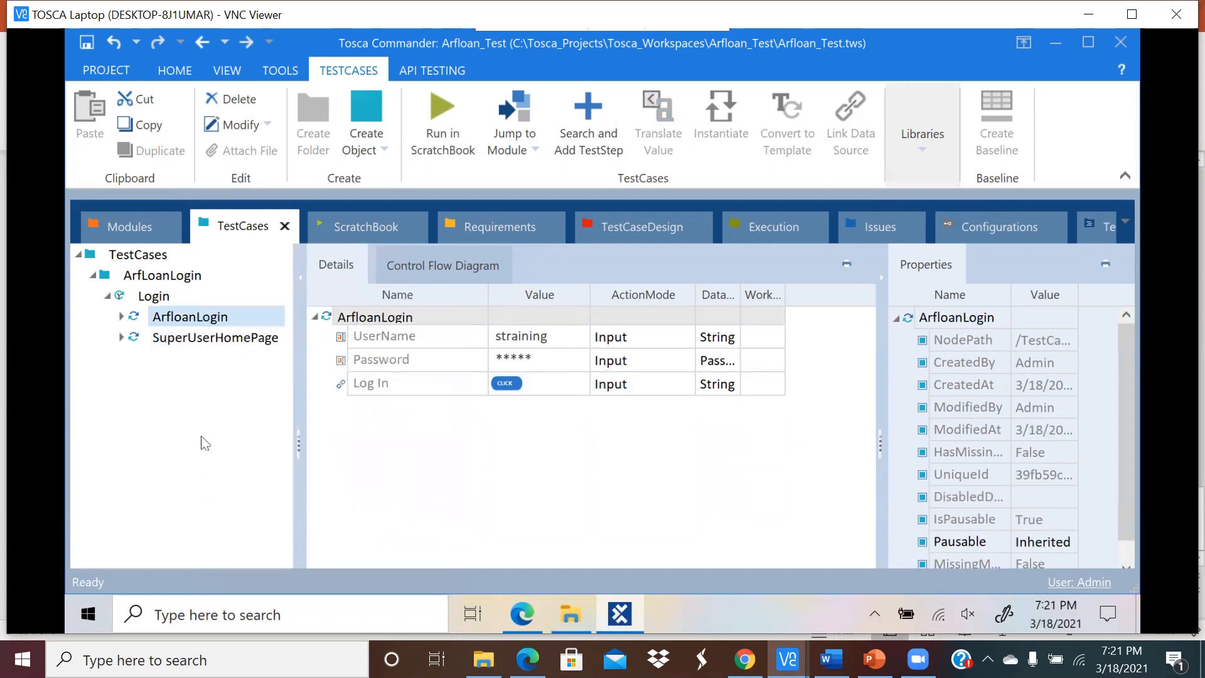
click(154, 296)
right_click(162, 295)
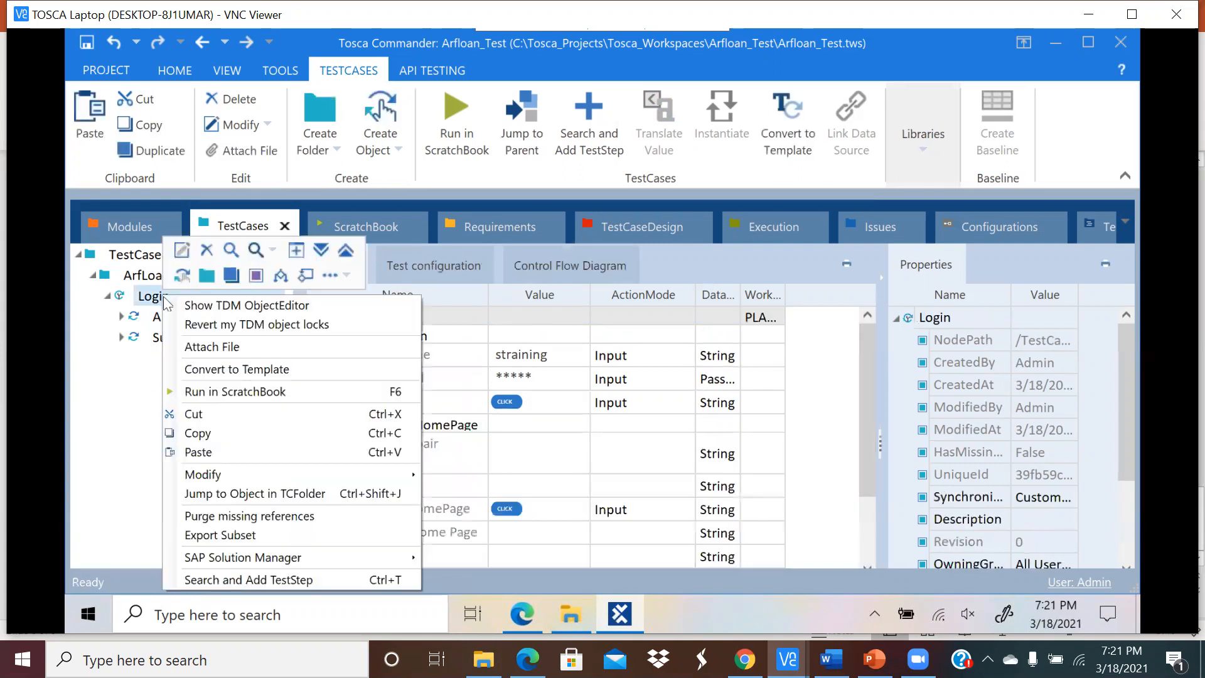
click(211, 452)
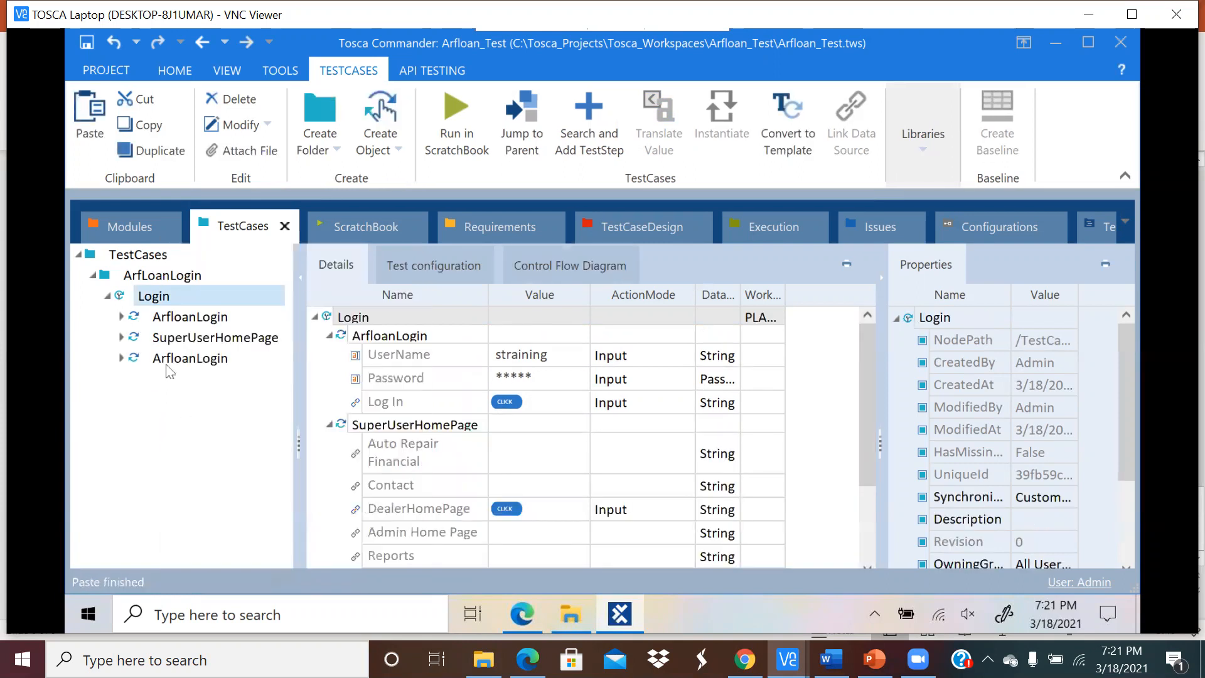
click(211, 358)
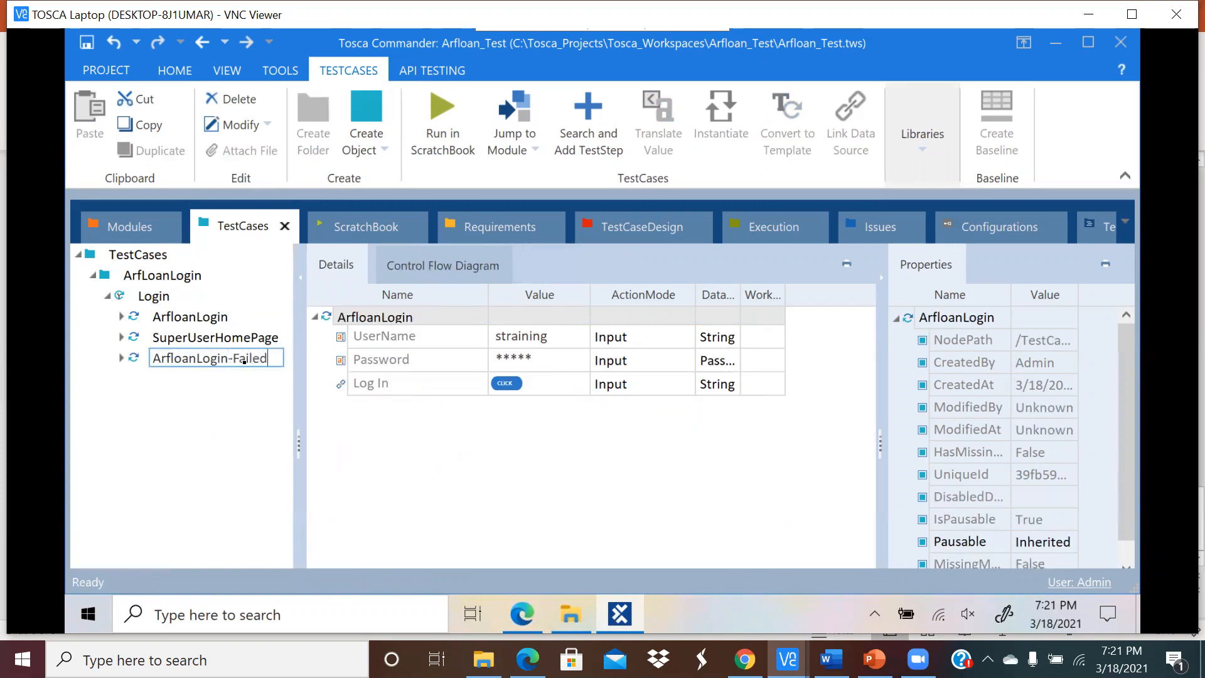
key(Return)
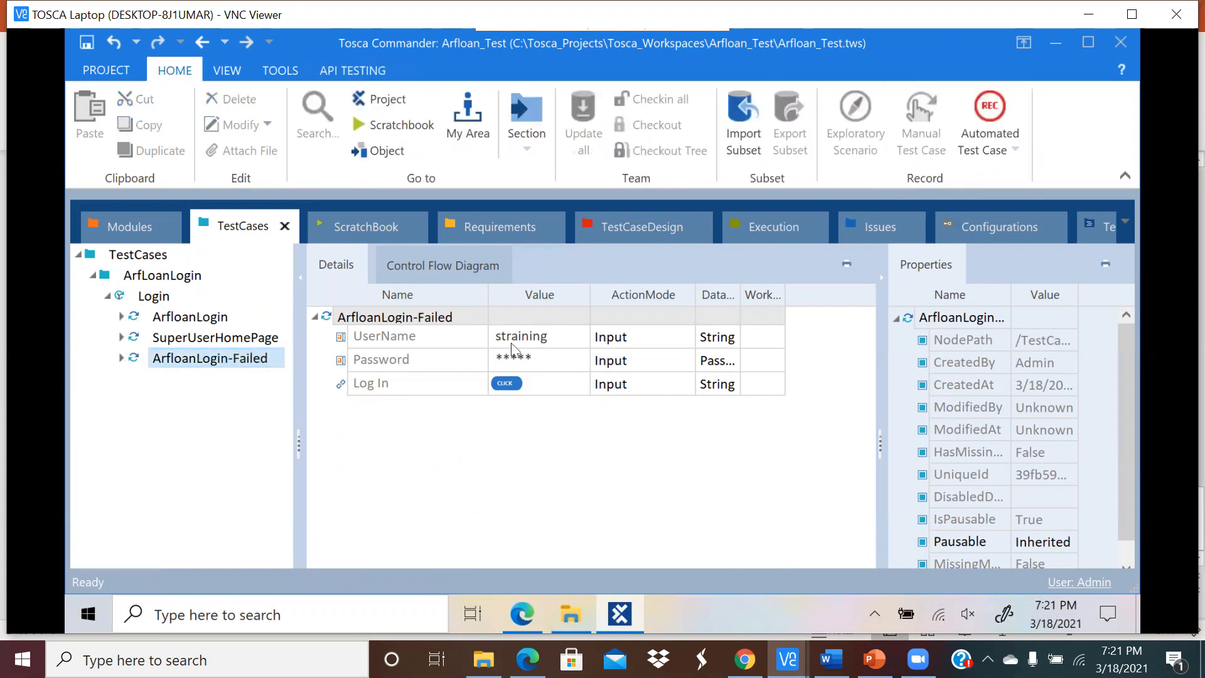
Step: Re-enter the password in the ArfloanLogin-Failed Password value
click(540, 364)
click(546, 357)
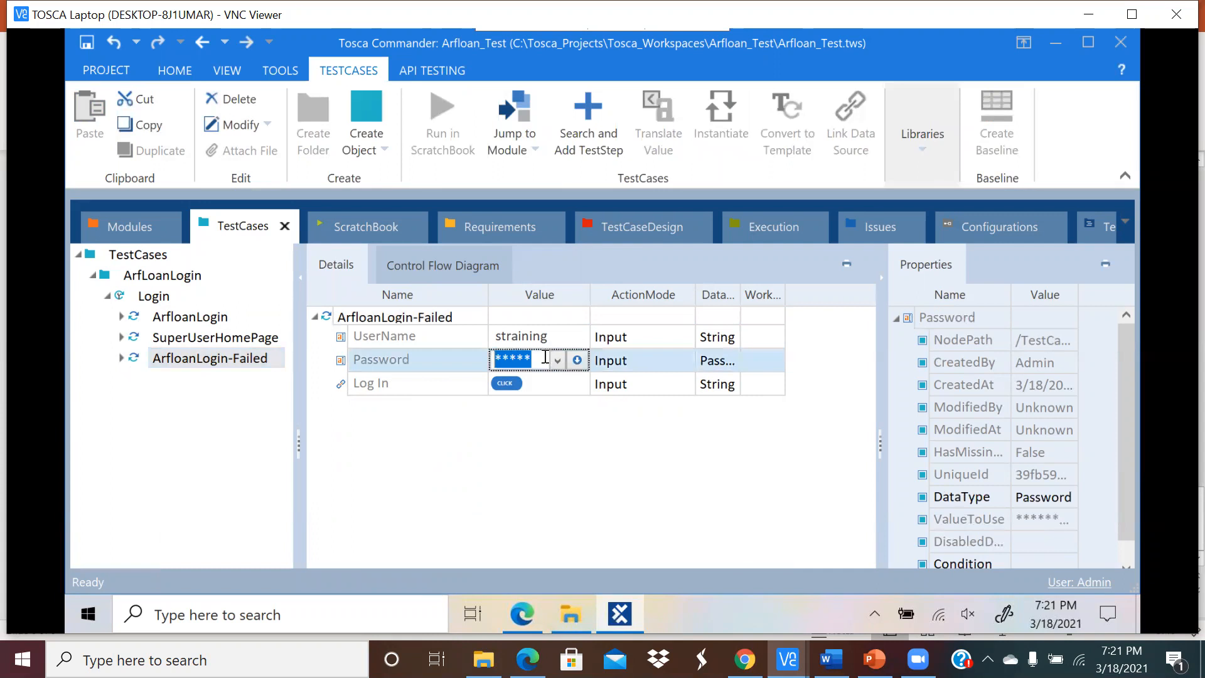
key(BackSpace)
click(568, 499)
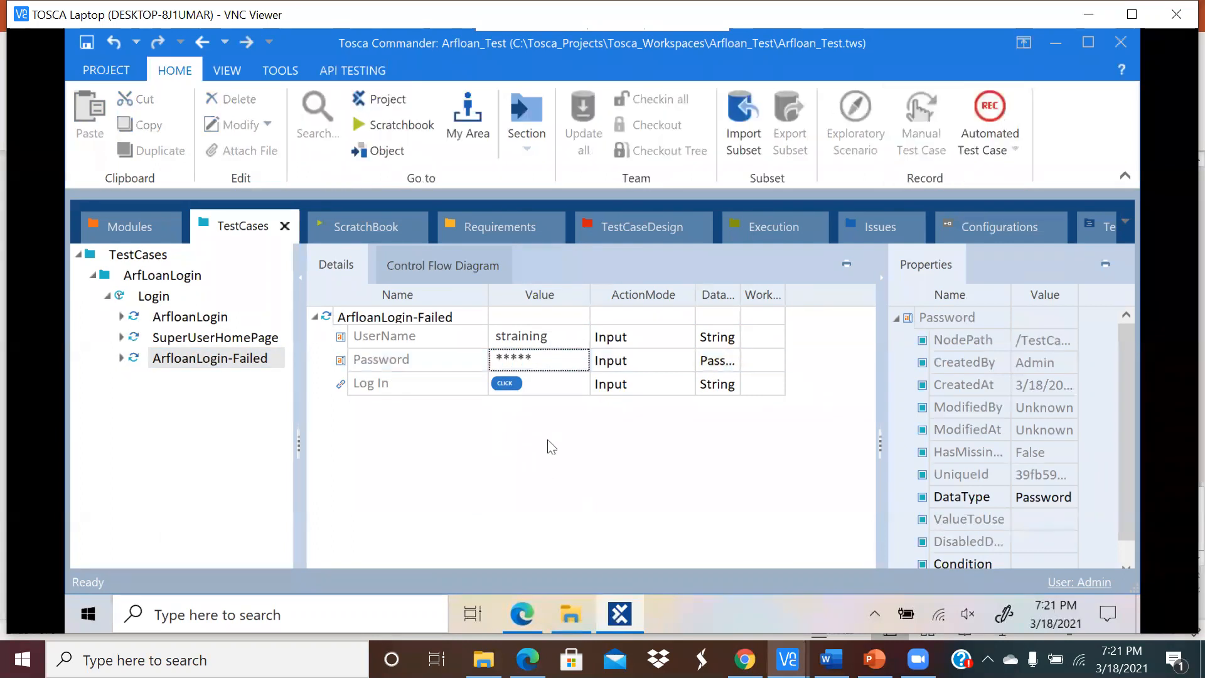
click(523, 360)
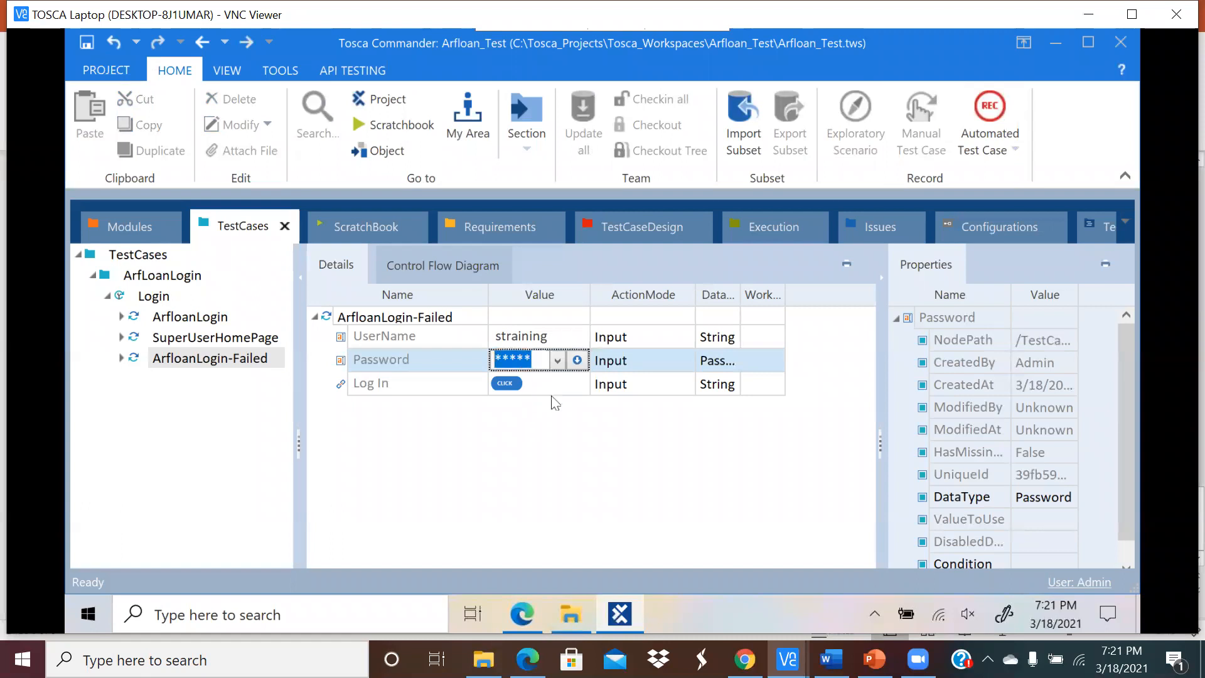
key(BackSpace)
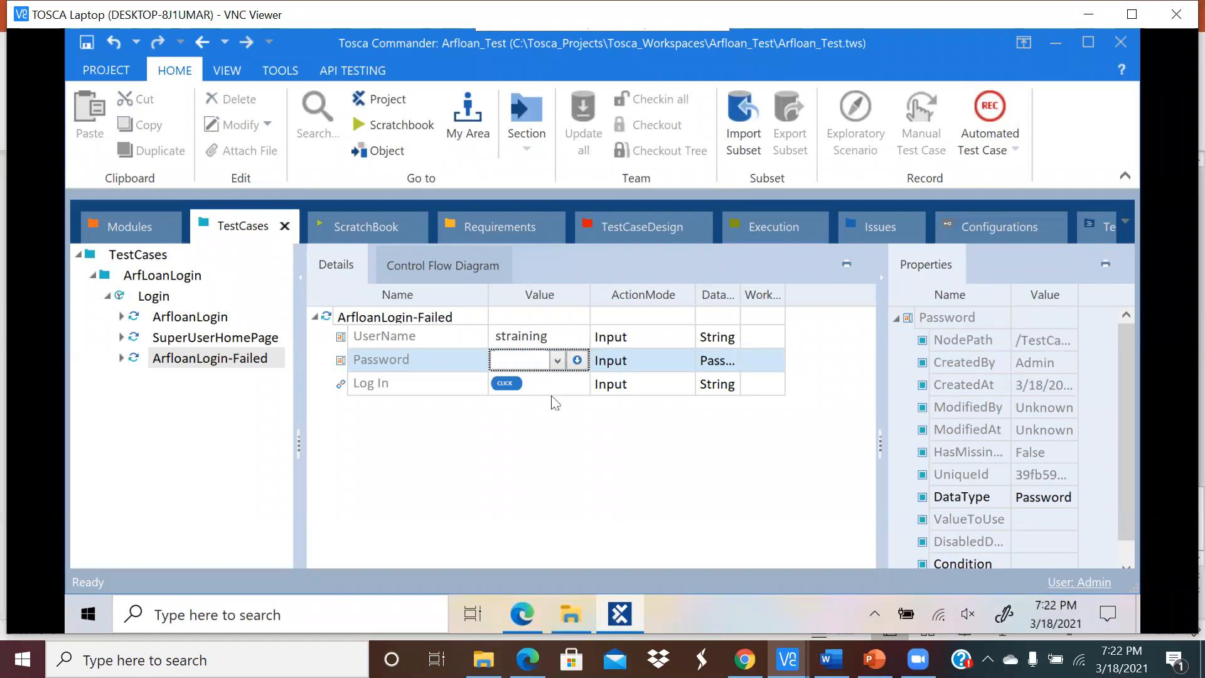
text(*****)
click(506, 452)
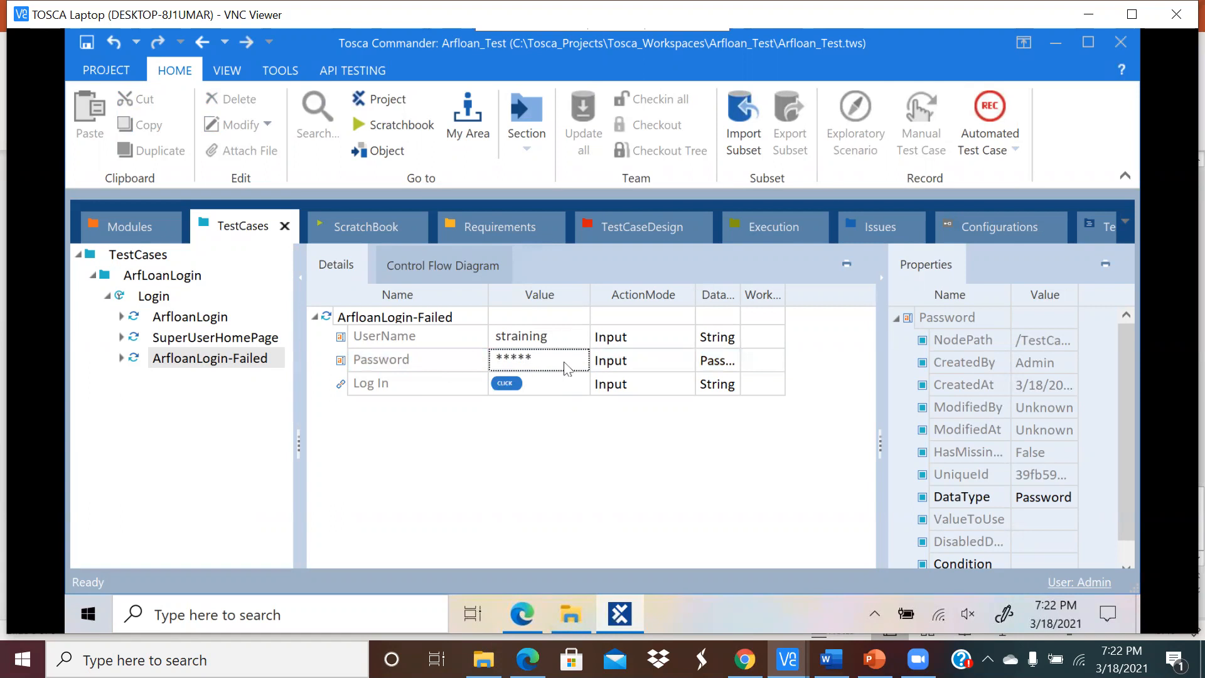
click(567, 367)
click(557, 361)
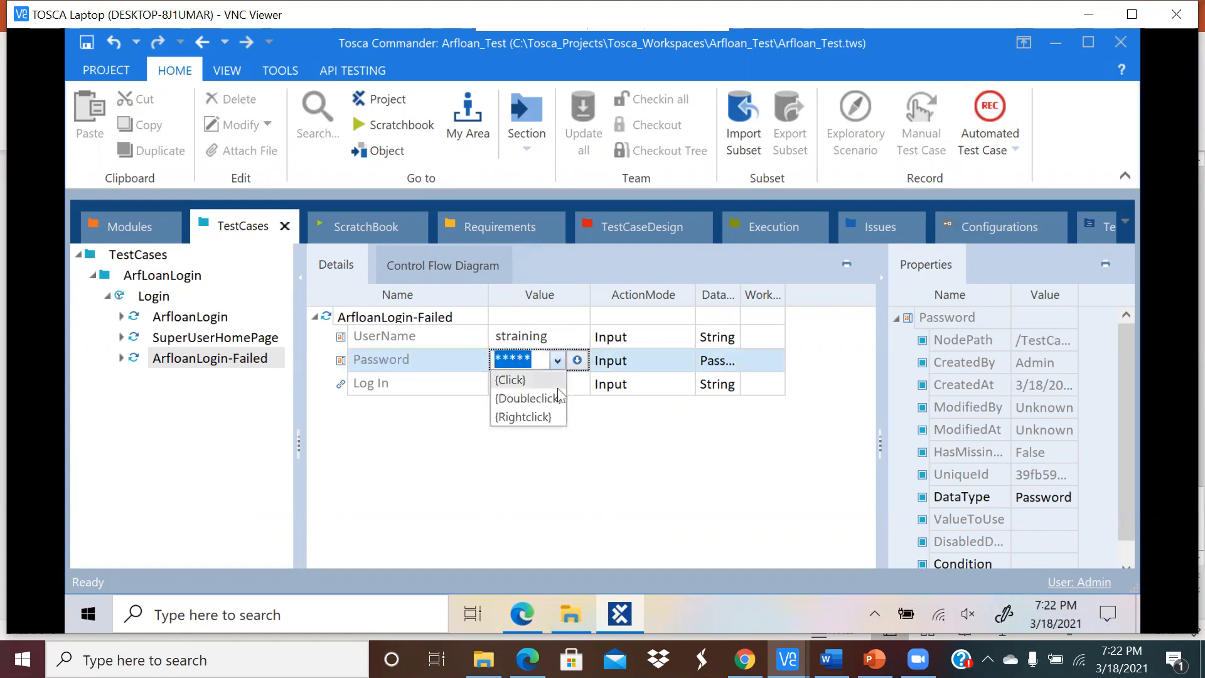
click(590, 438)
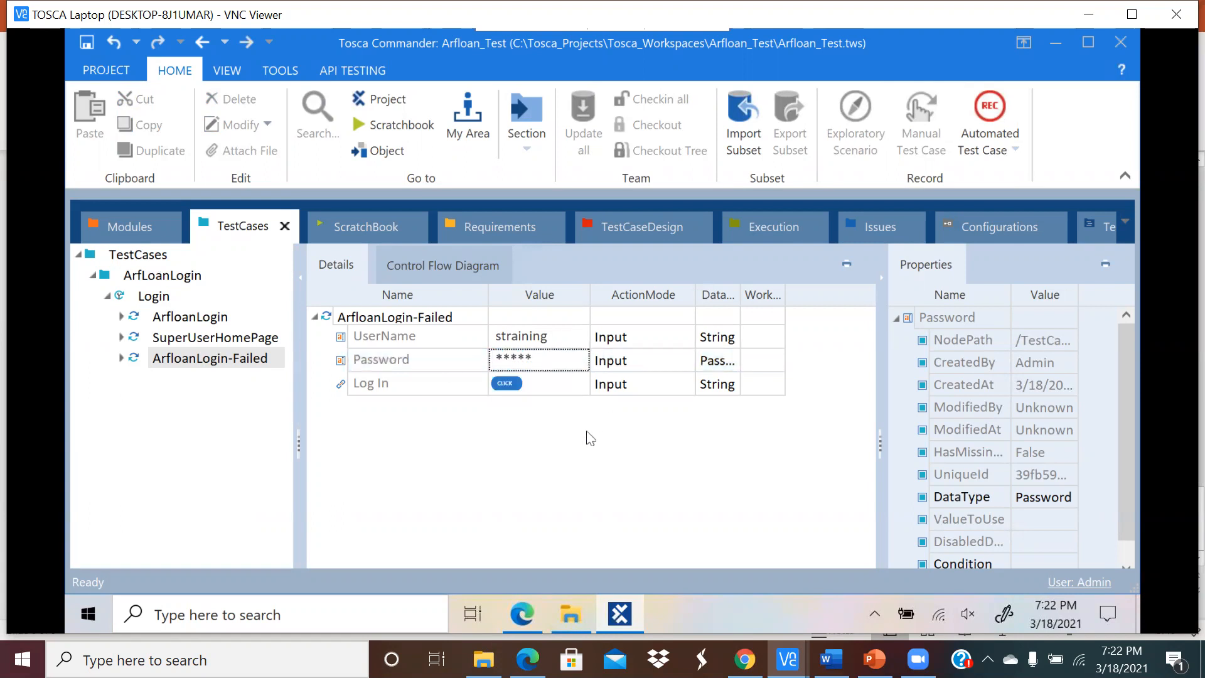
click(541, 363)
Step: Clear the UserName value of ArfloanLogin-Failed and save the project
click(570, 339)
click(542, 342)
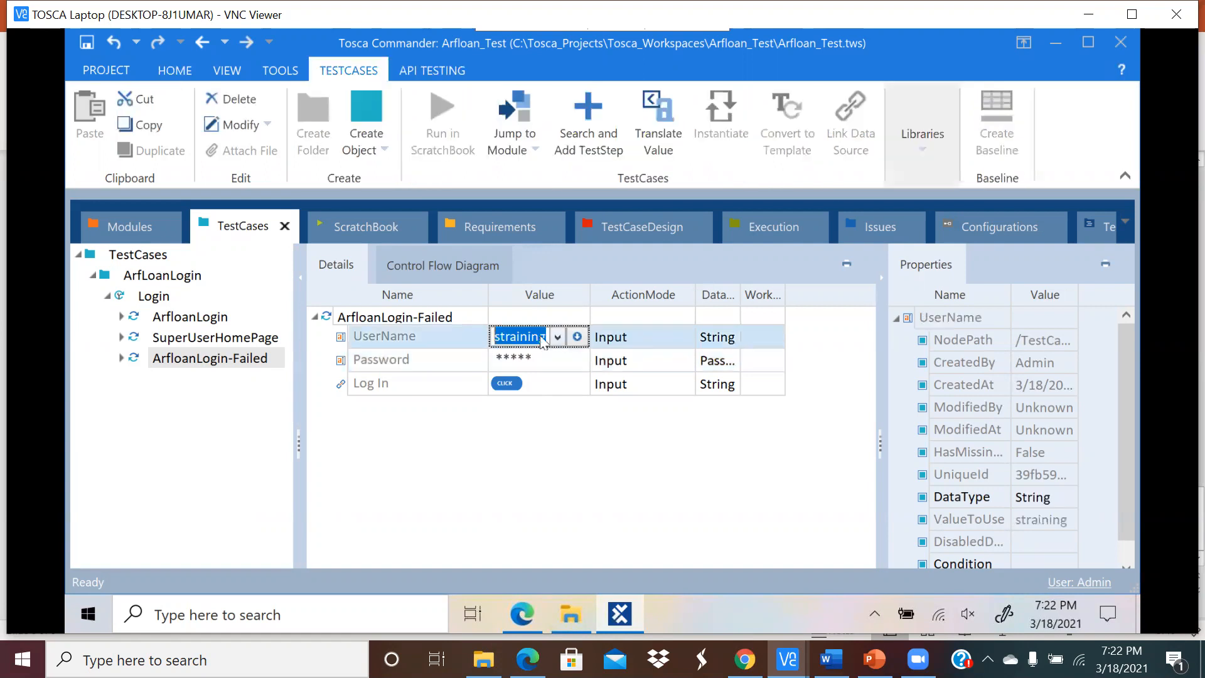
key(BackSpace)
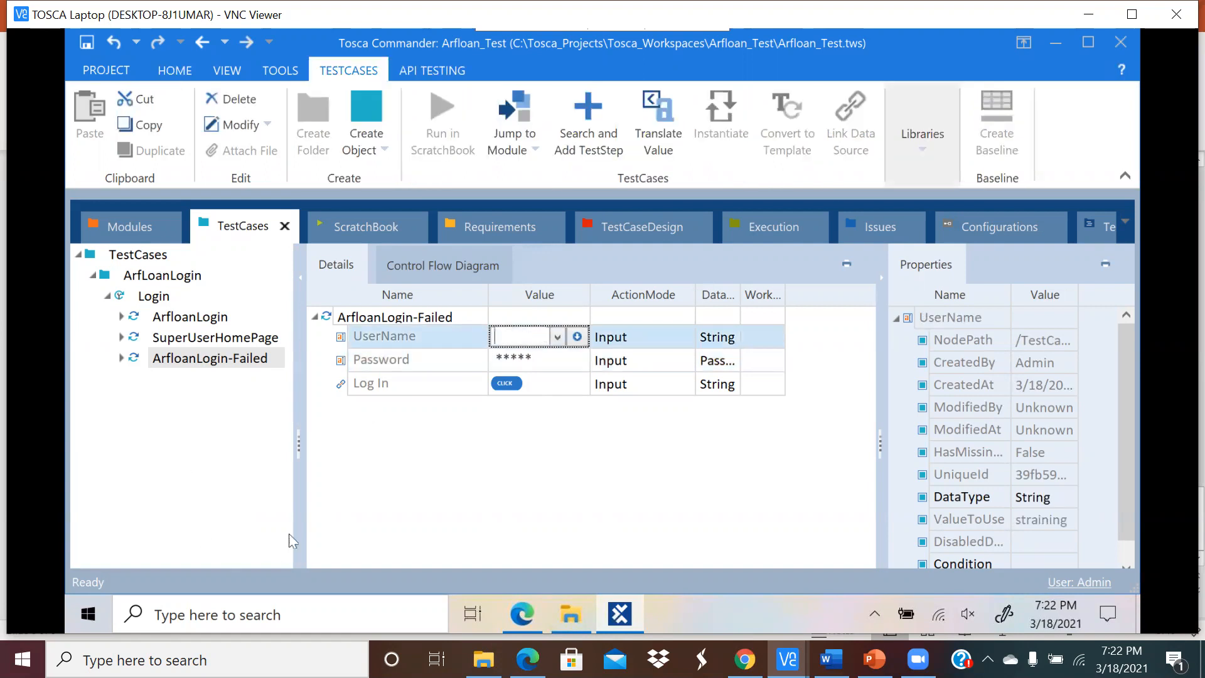
click(507, 498)
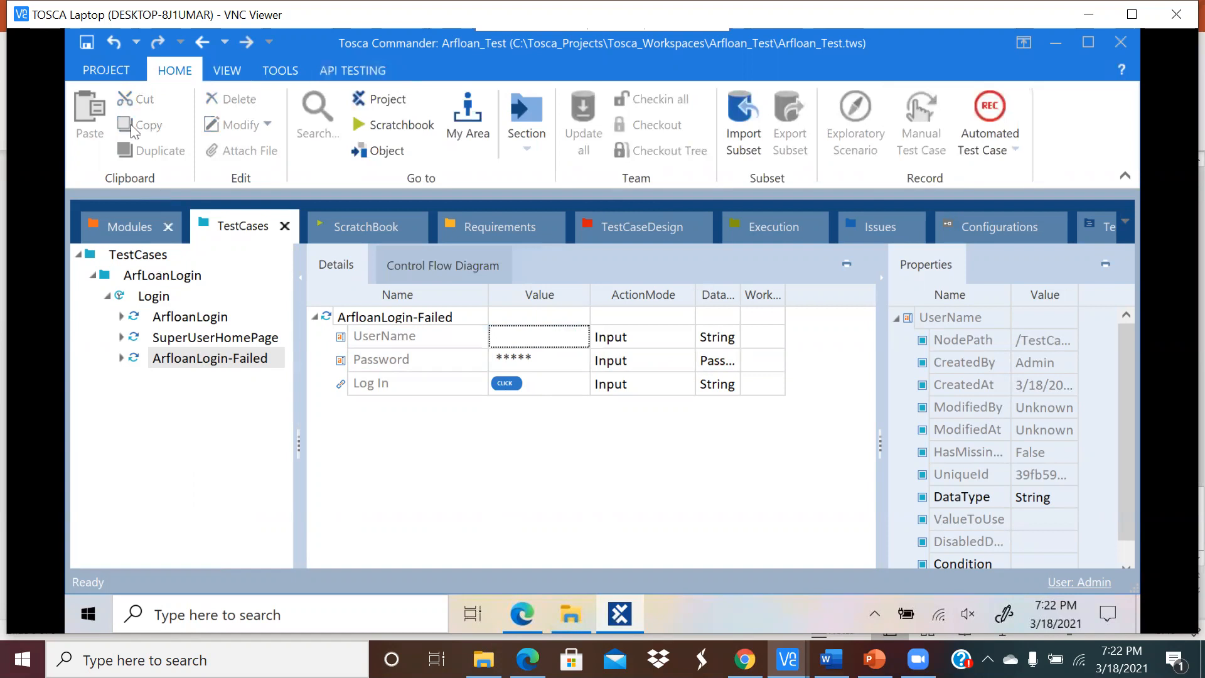
click(87, 42)
click(260, 363)
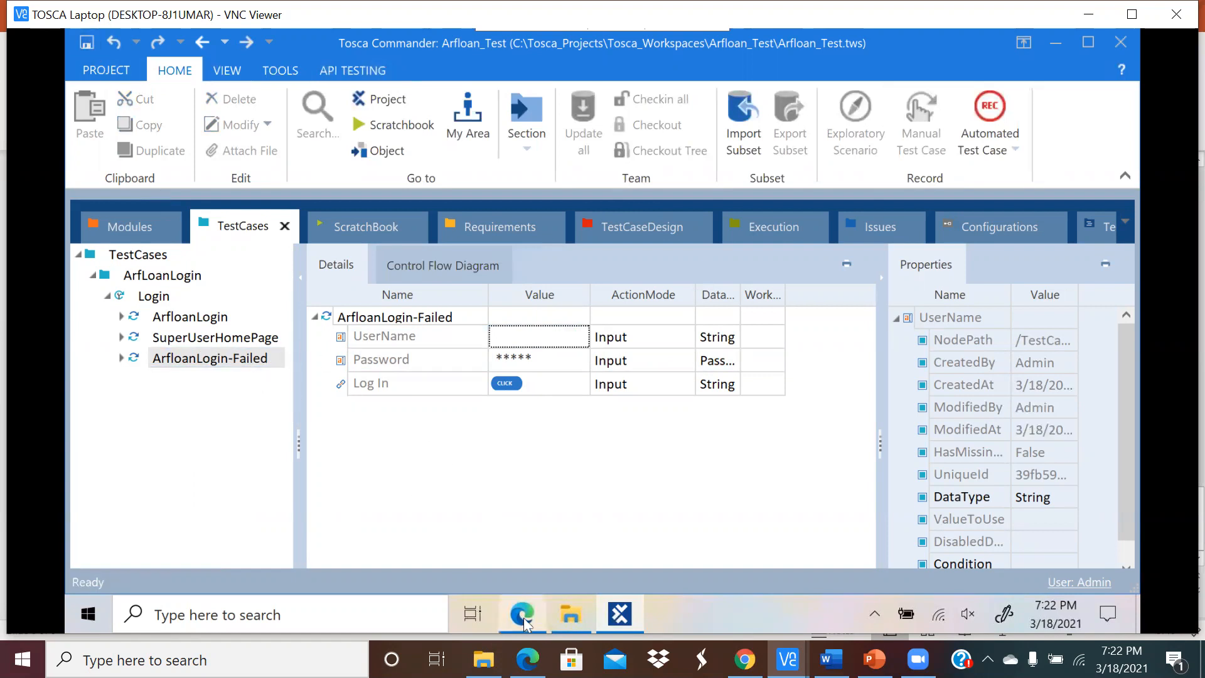
Step: Run ArfloanLogin-Failed in ScratchBook and check the Arfloan dealer page in Edge afterwards
click(520, 614)
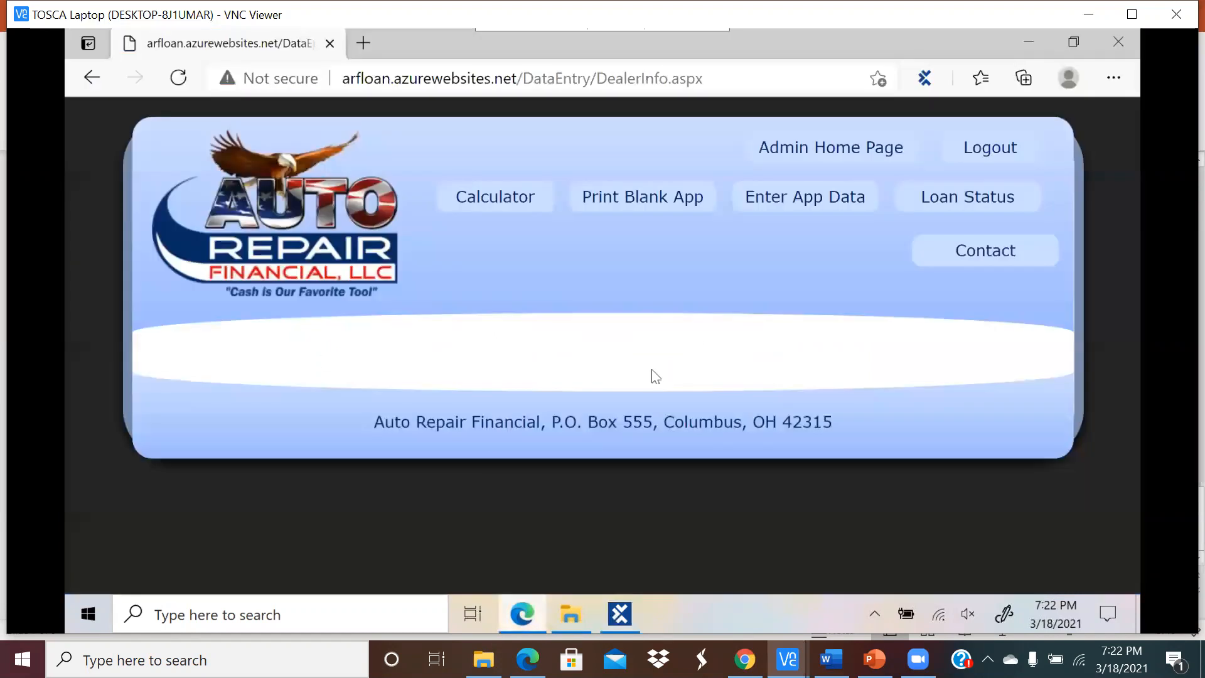
click(519, 613)
click(195, 369)
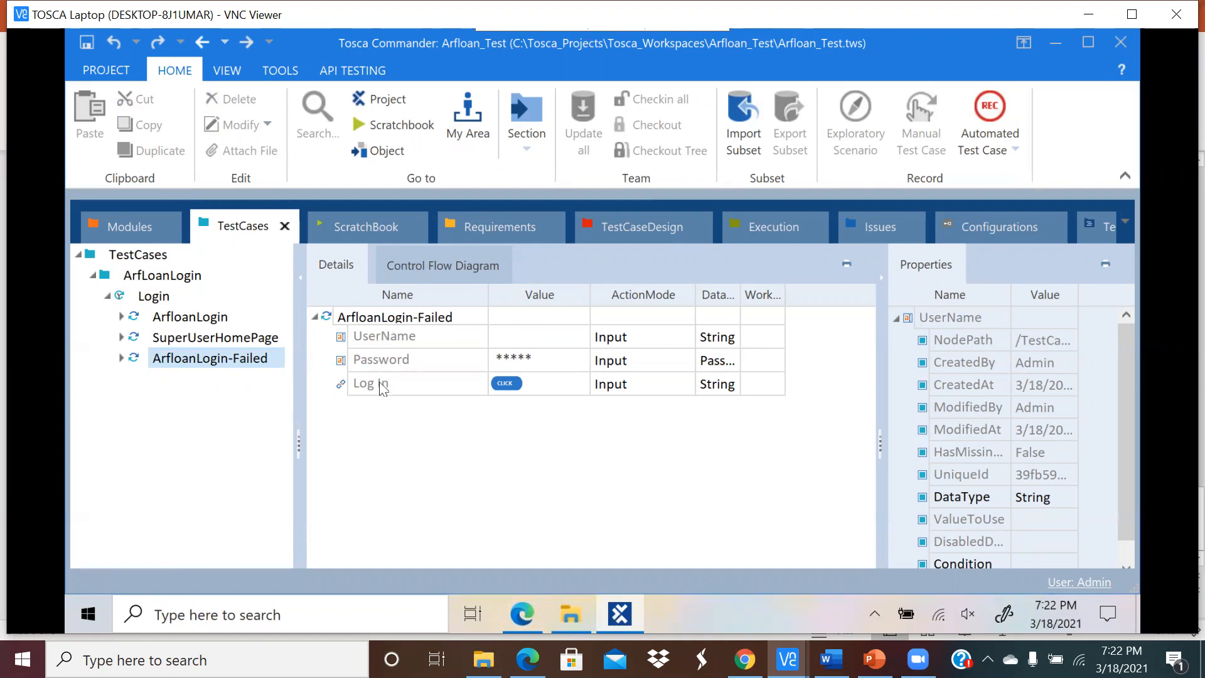
click(523, 621)
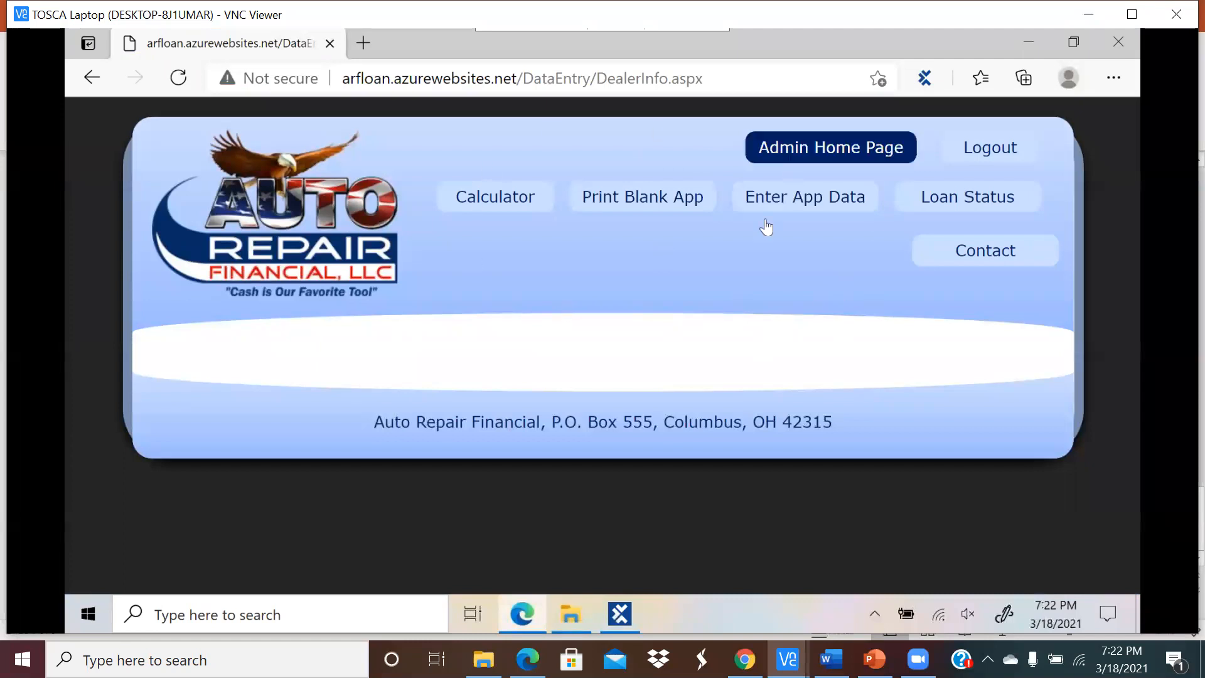
click(528, 613)
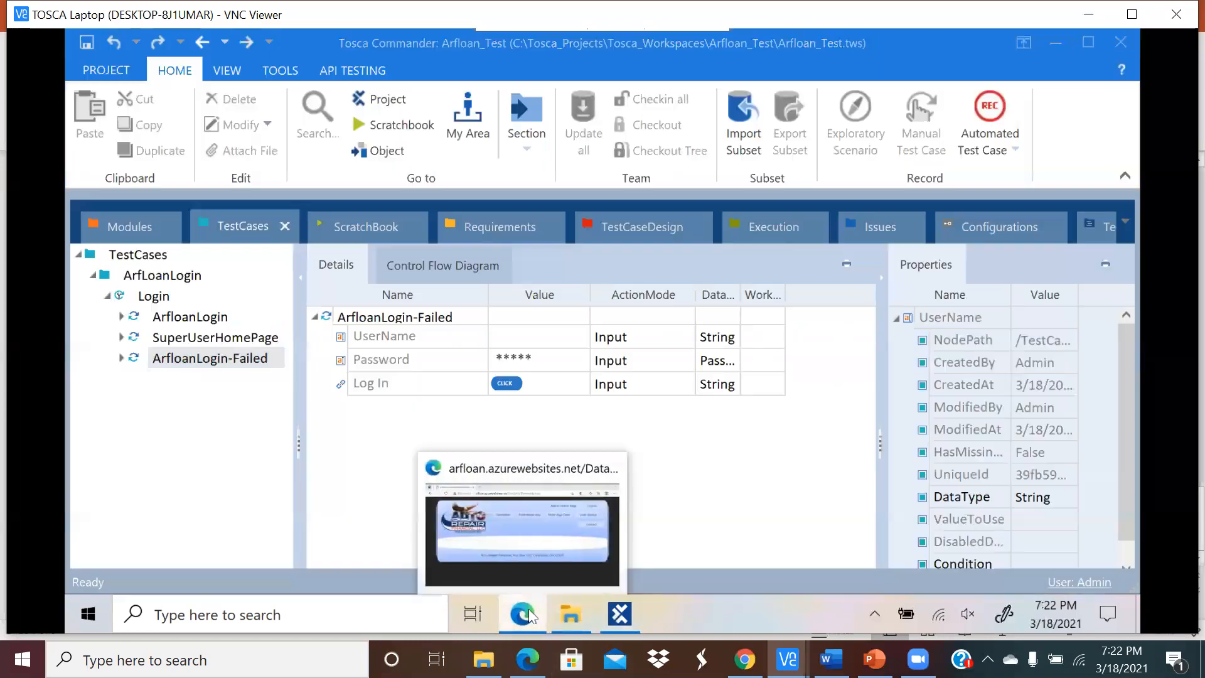
right_click(215, 377)
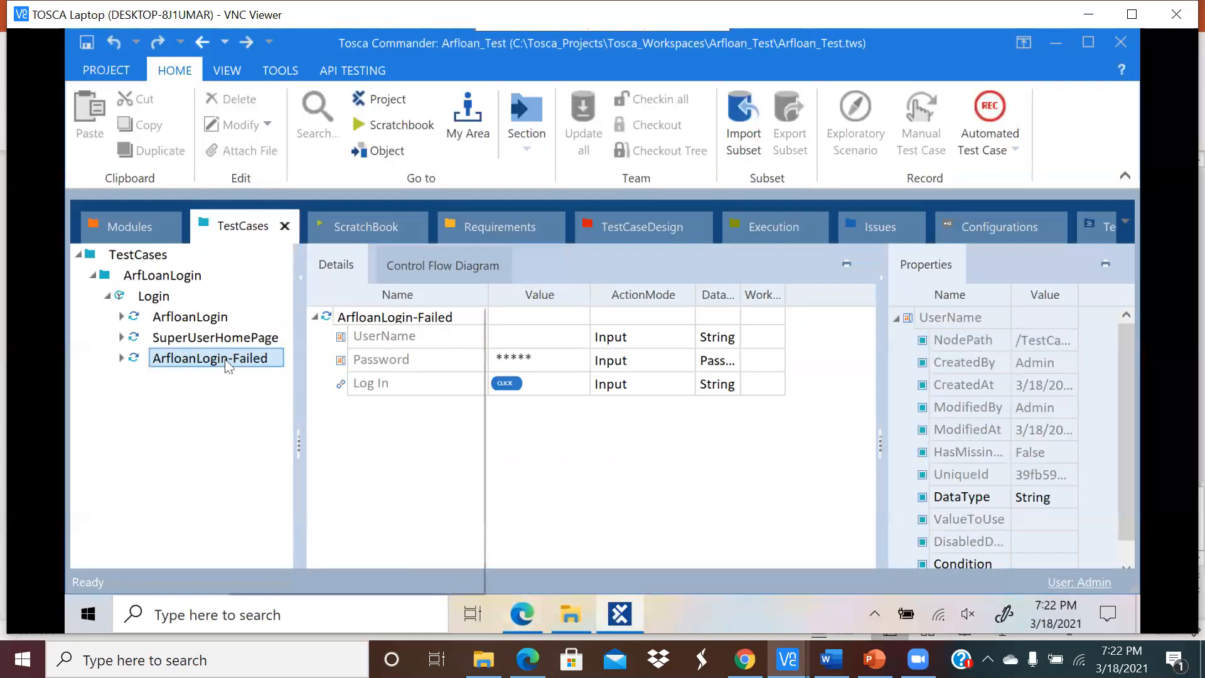
click(263, 437)
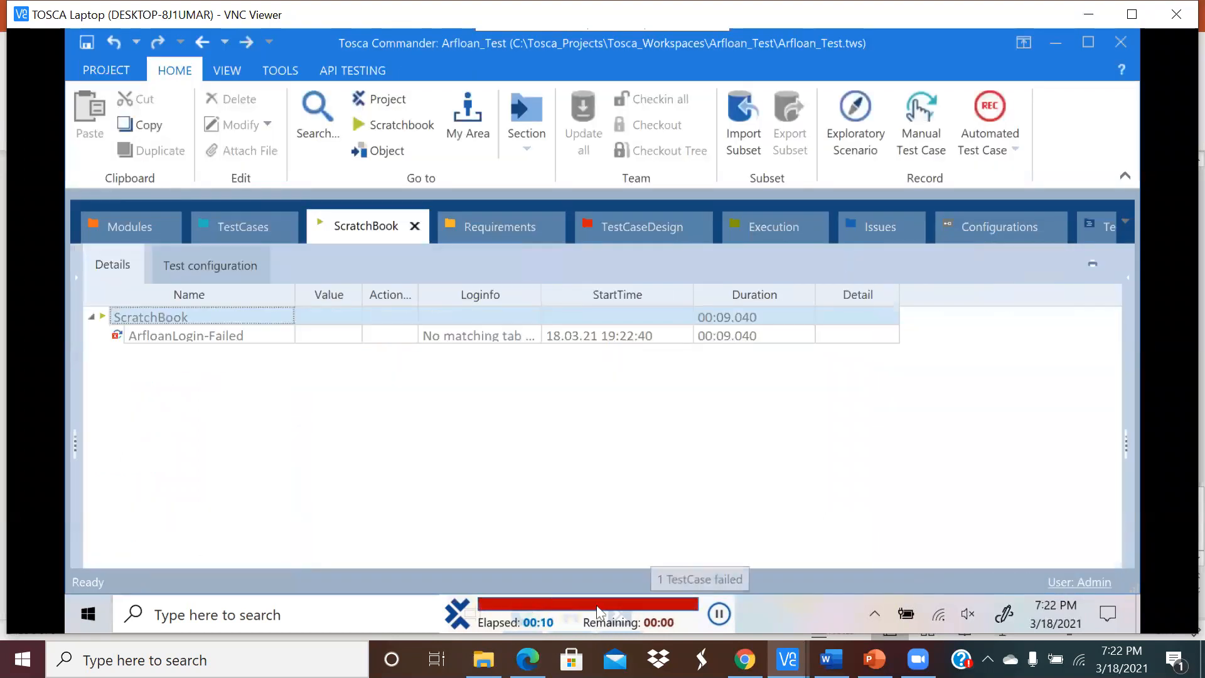
click(530, 613)
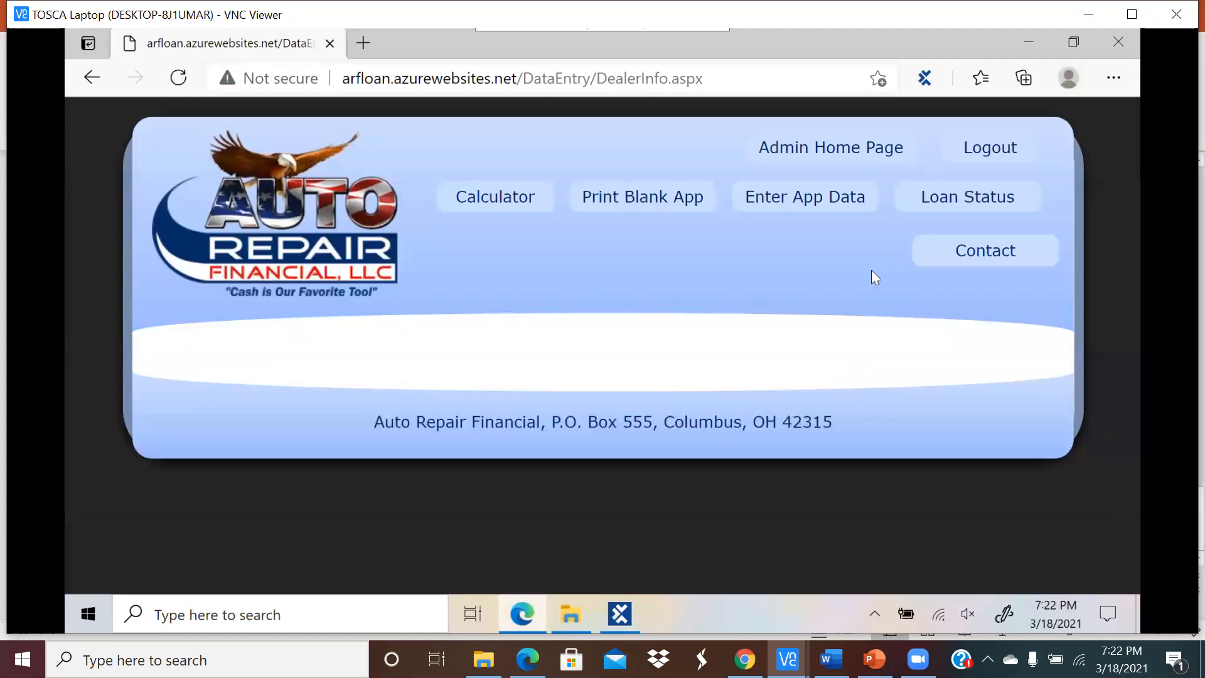
Step: Log out of the Arfloan site and reselect ArfloanLogin-Failed in the test case tree
click(623, 616)
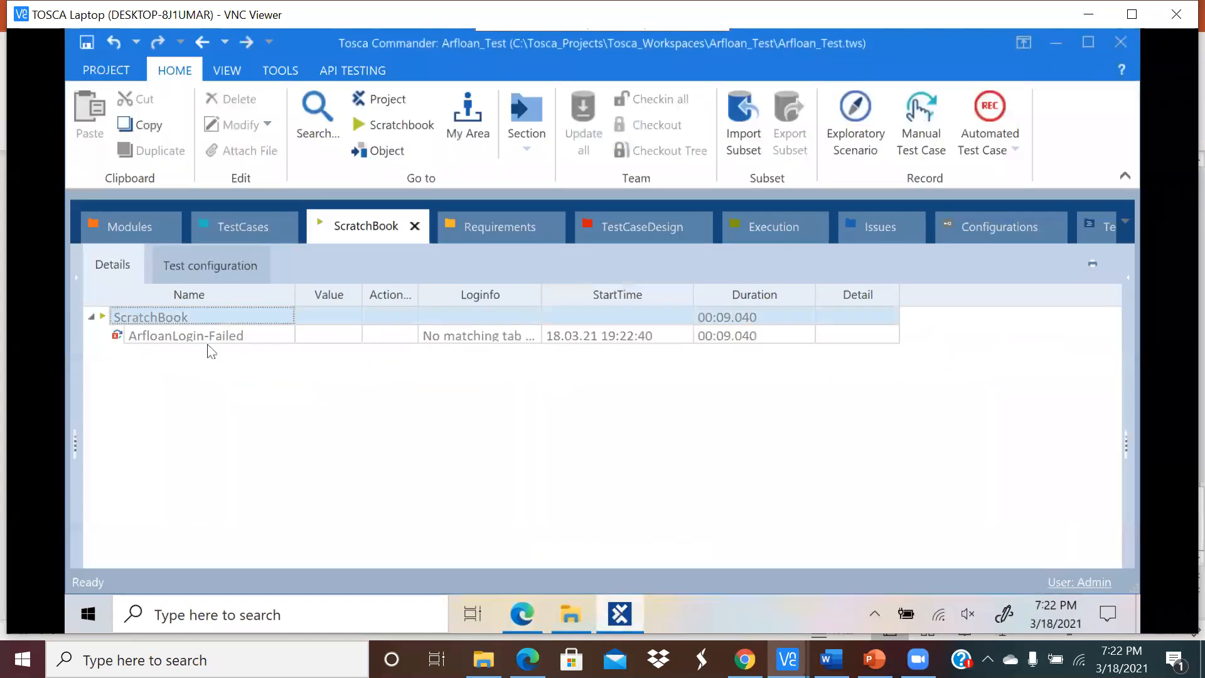
click(238, 229)
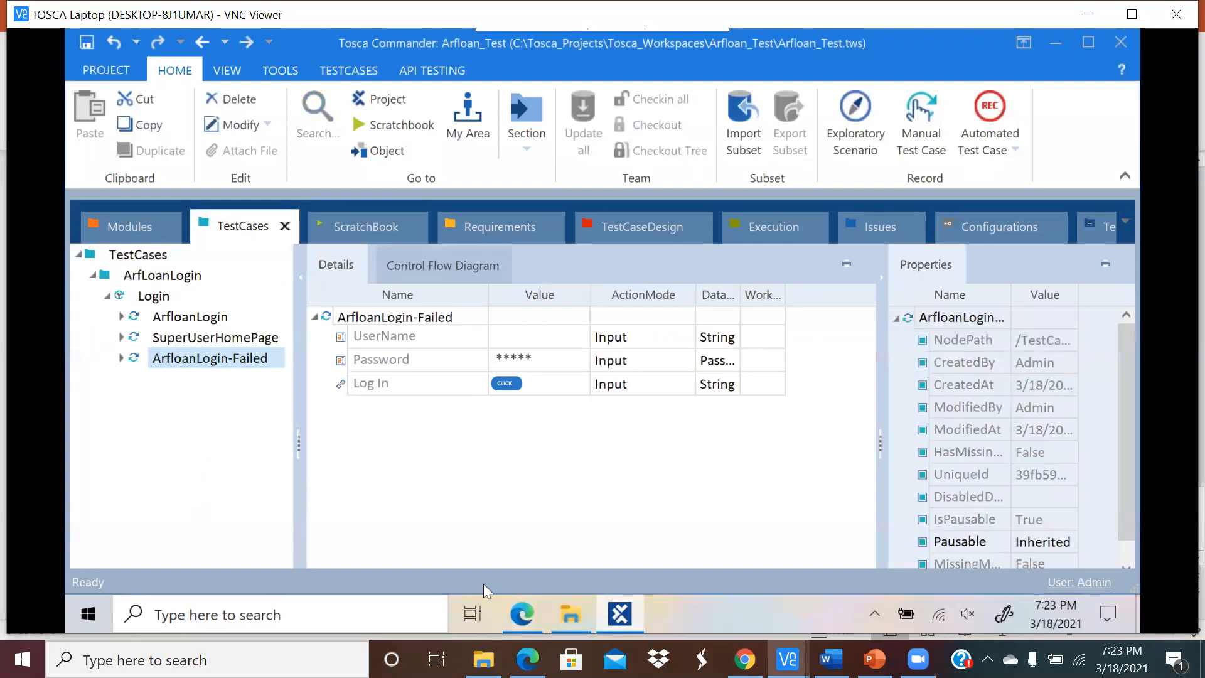
click(521, 619)
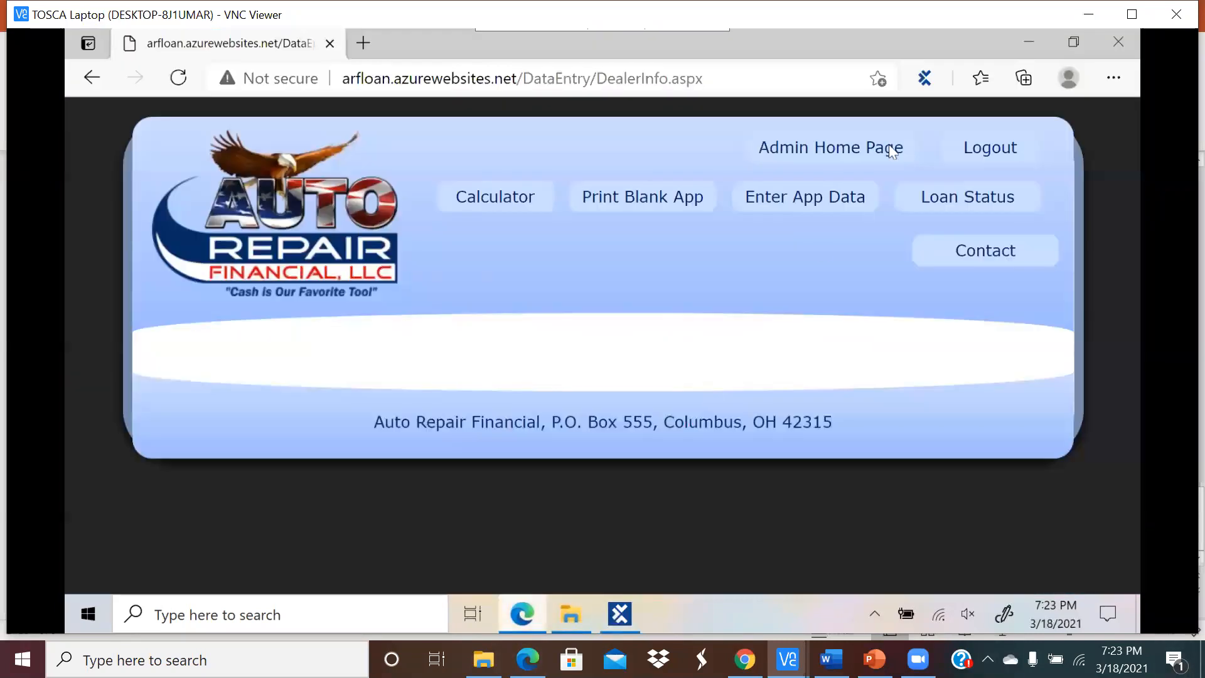
click(976, 155)
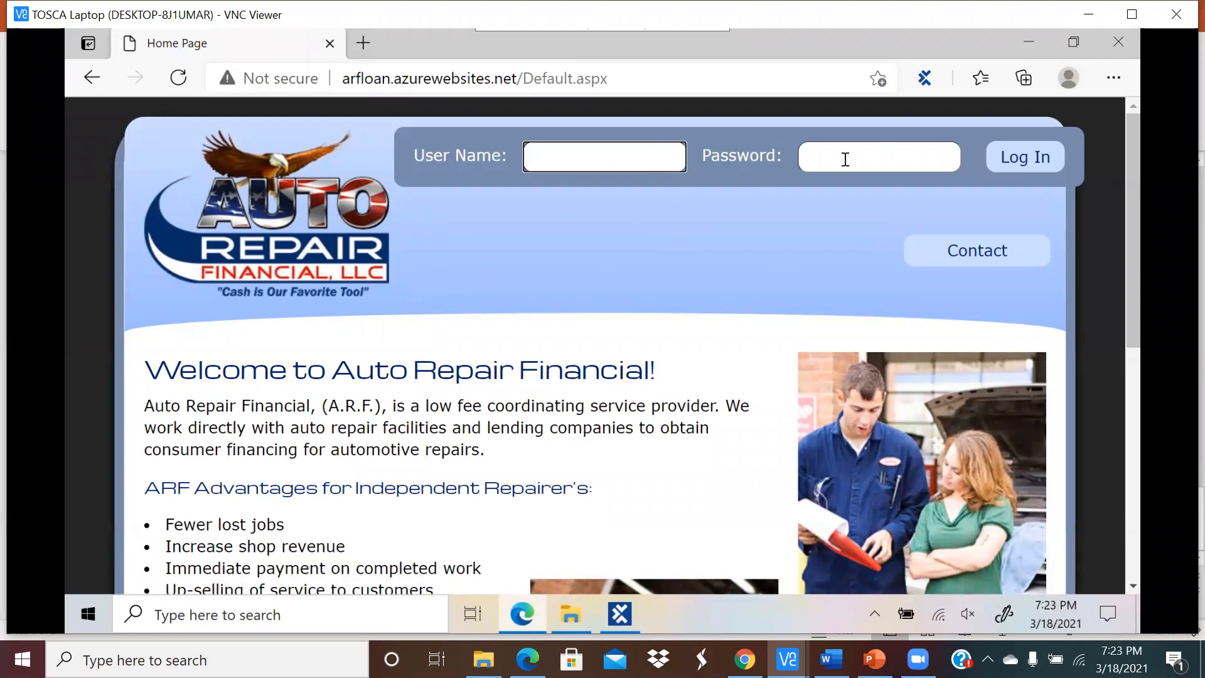
click(620, 614)
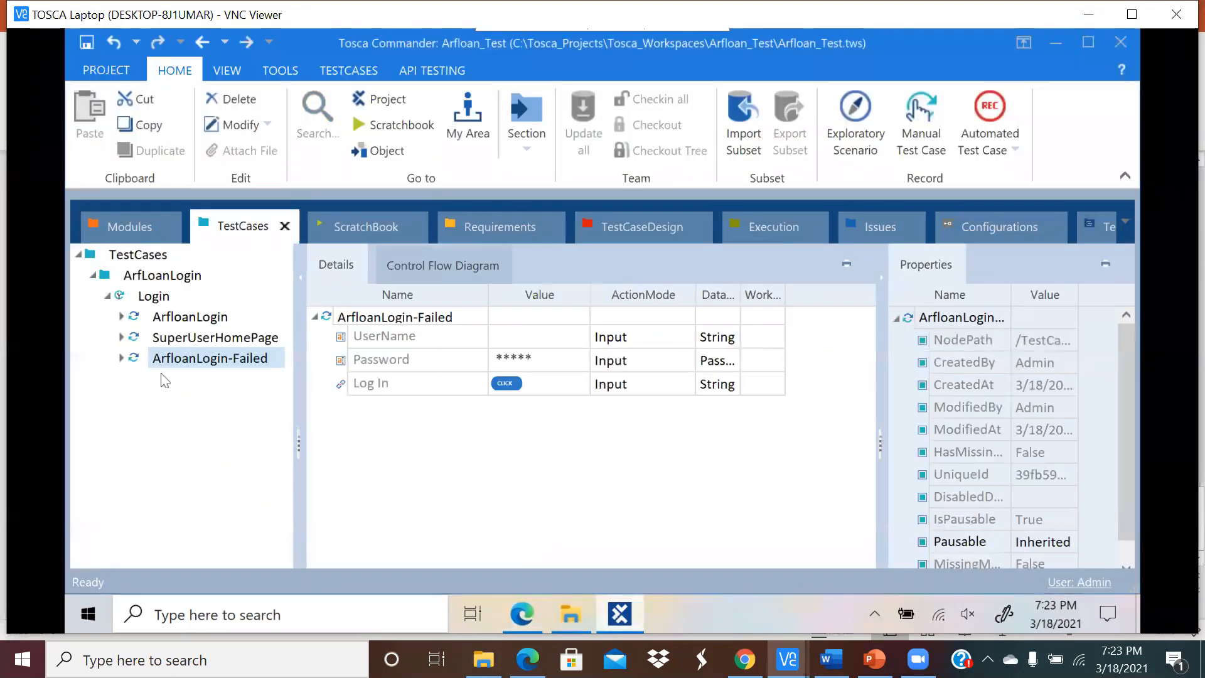
click(398, 125)
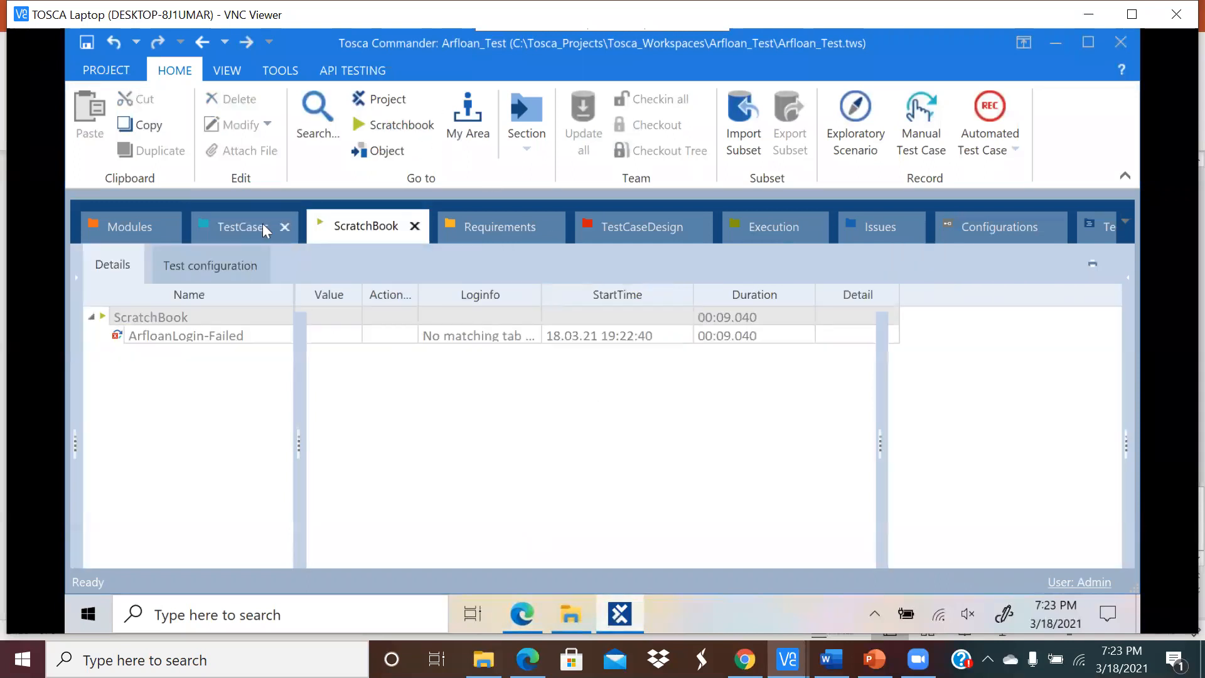
click(263, 224)
click(216, 358)
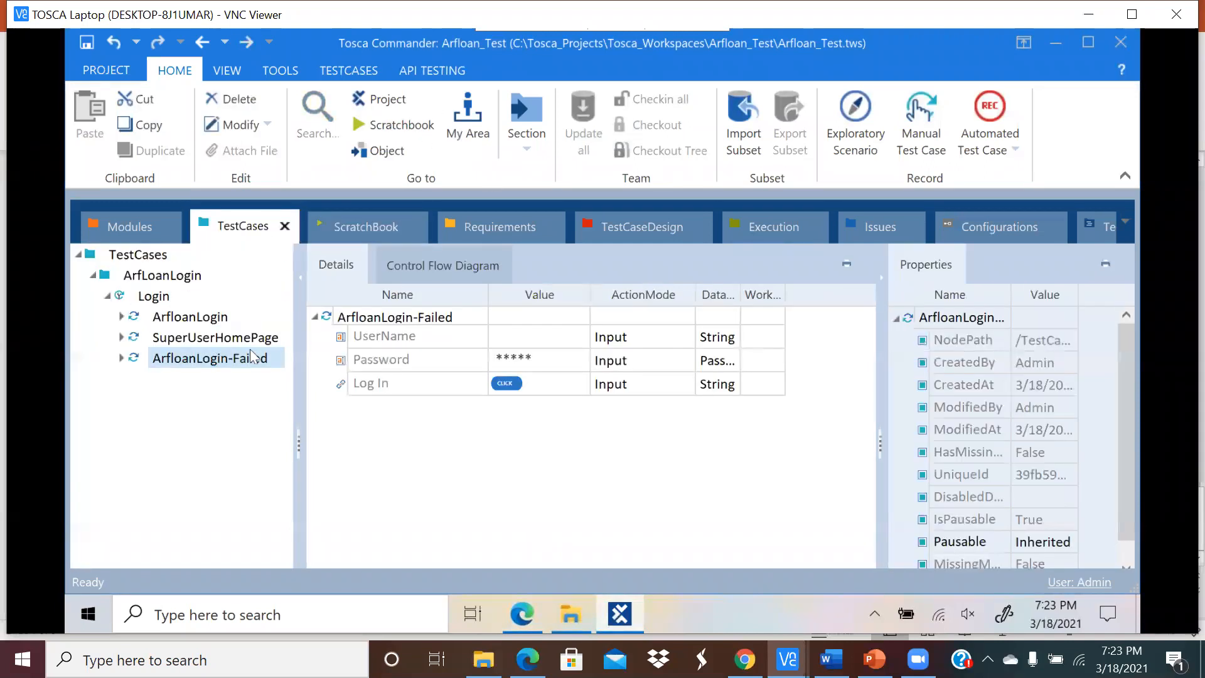
click(359, 124)
Step: Rerun ArfloanLogin-Failed in ScratchBook and expand its UserName, Password and Log In results
right_click(196, 356)
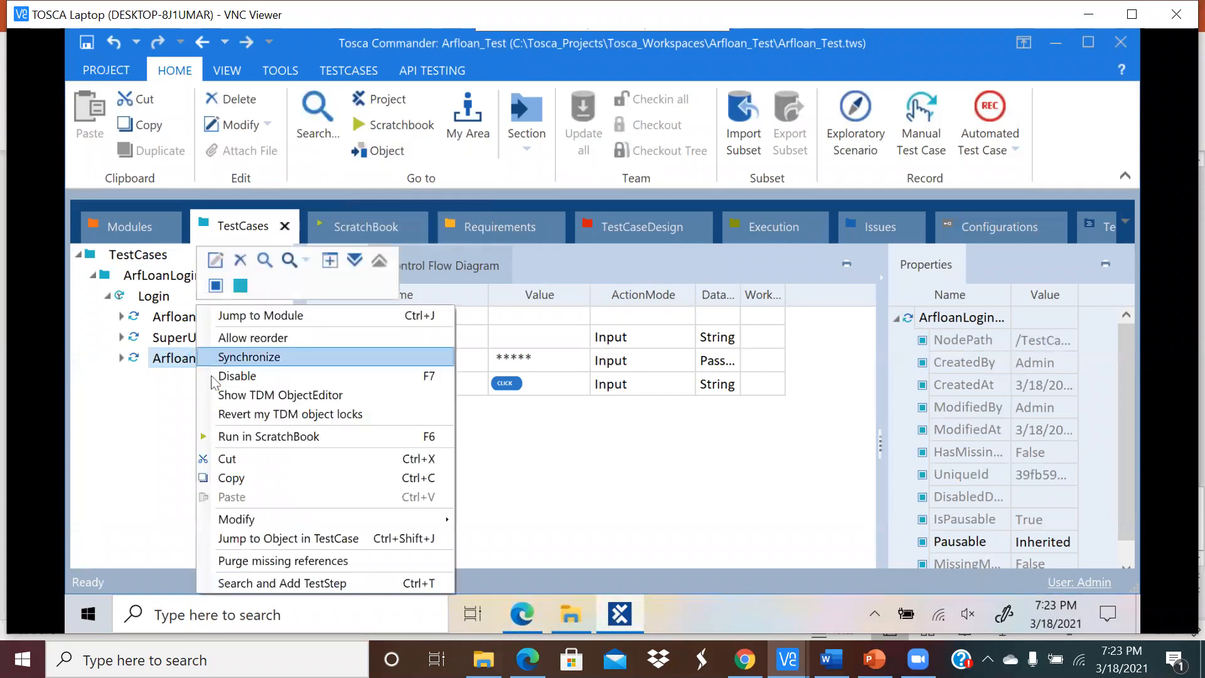
click(243, 437)
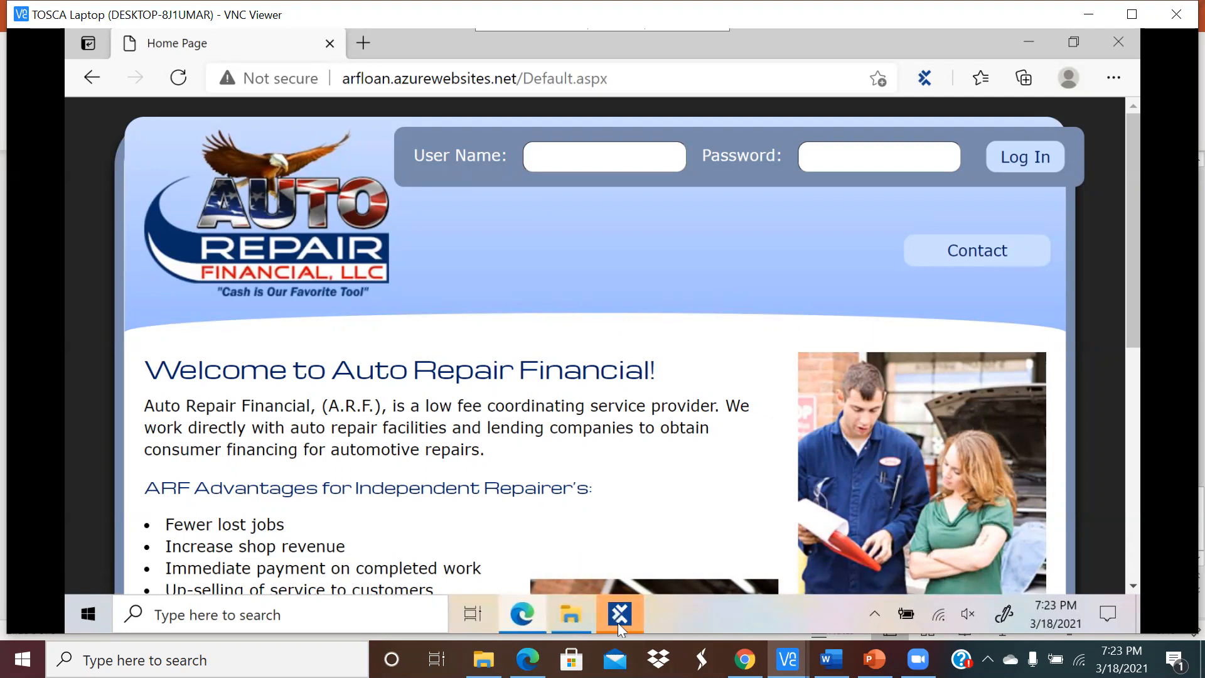
click(620, 616)
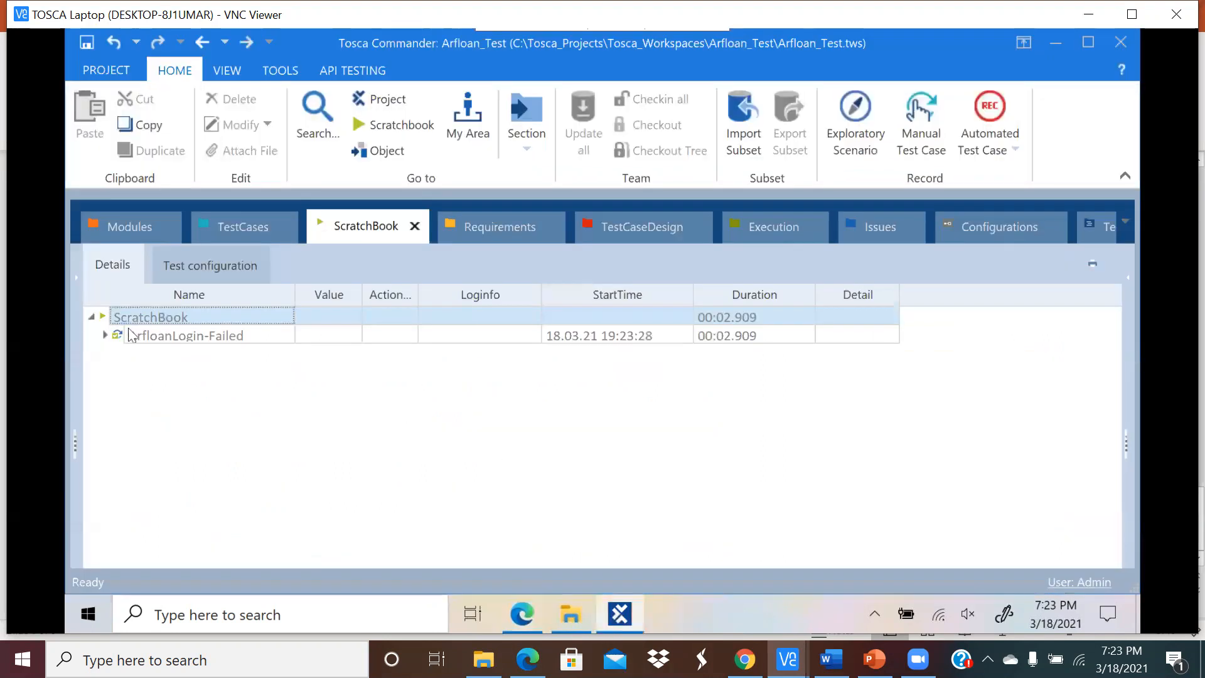
click(107, 336)
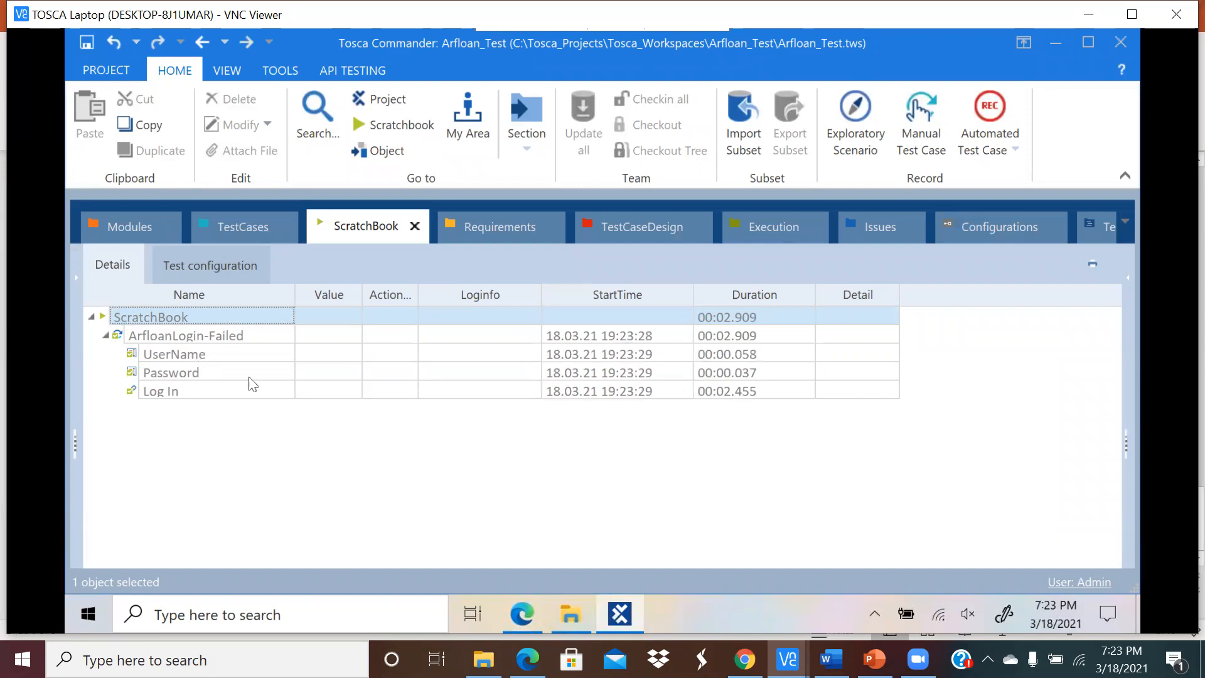
click(246, 228)
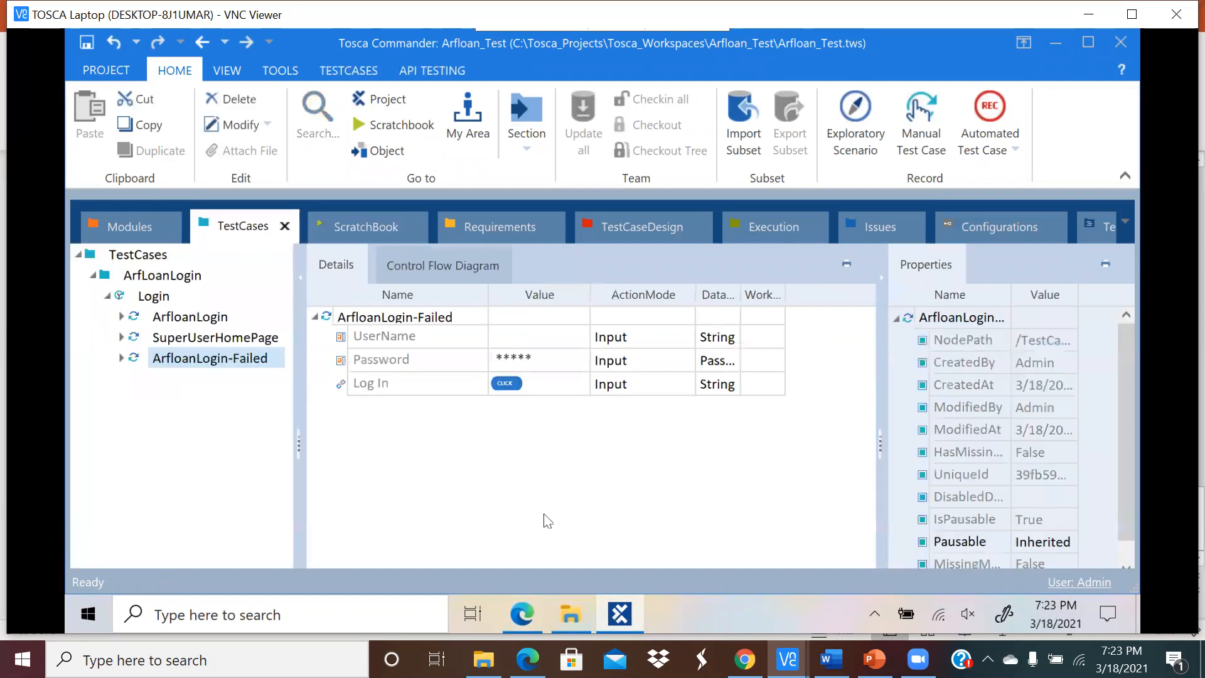
Step: Run the ArfloanLogin test case in ScratchBook
click(197, 319)
click(197, 319)
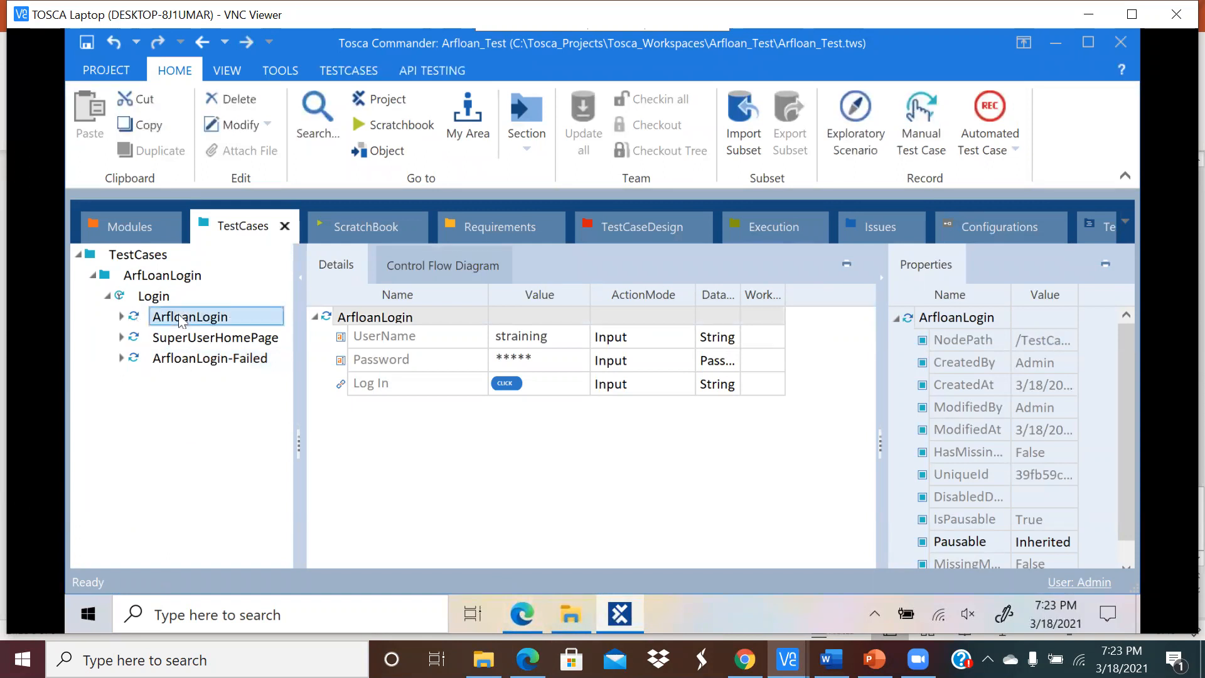
right_click(182, 320)
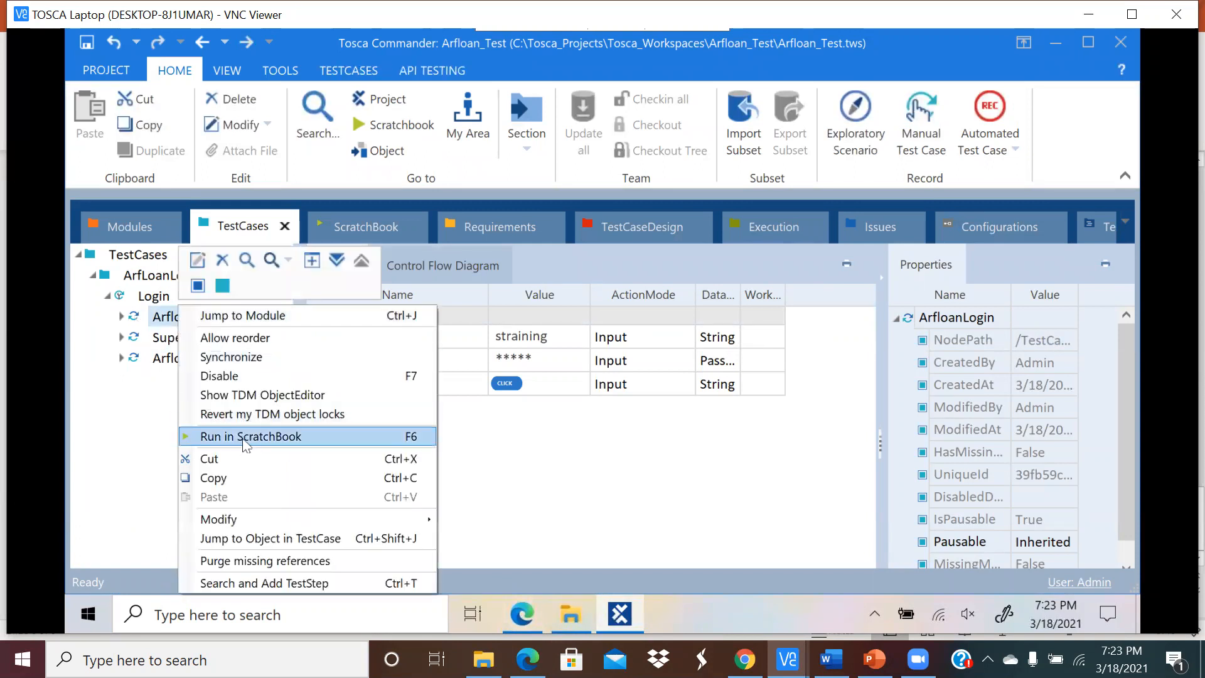
click(244, 435)
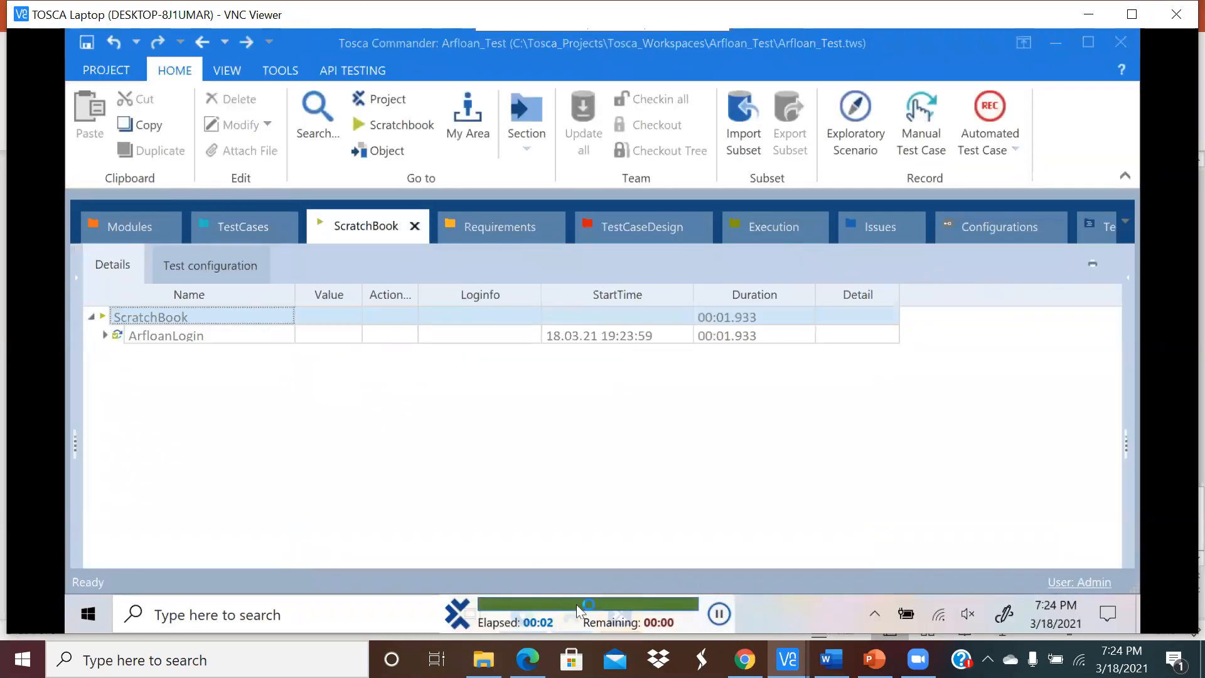
click(237, 229)
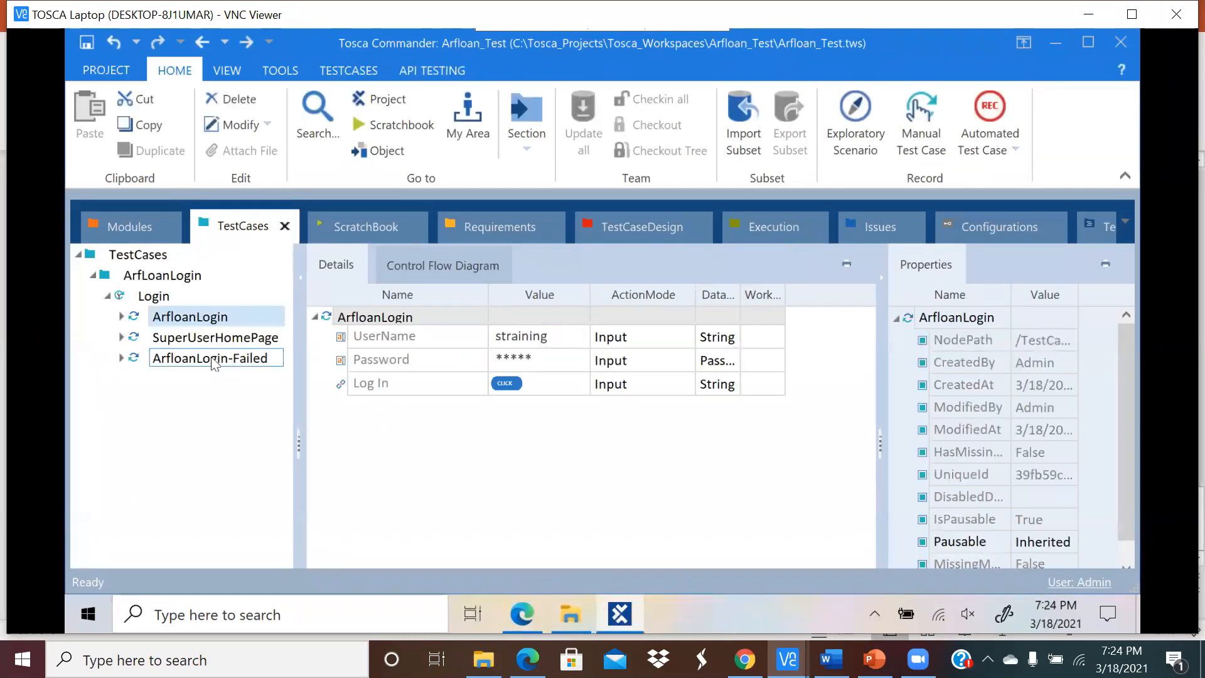
Step: Run ArfloanLogin-Failed in ScratchBook again, which fails with a 'No matching tab' error
click(213, 359)
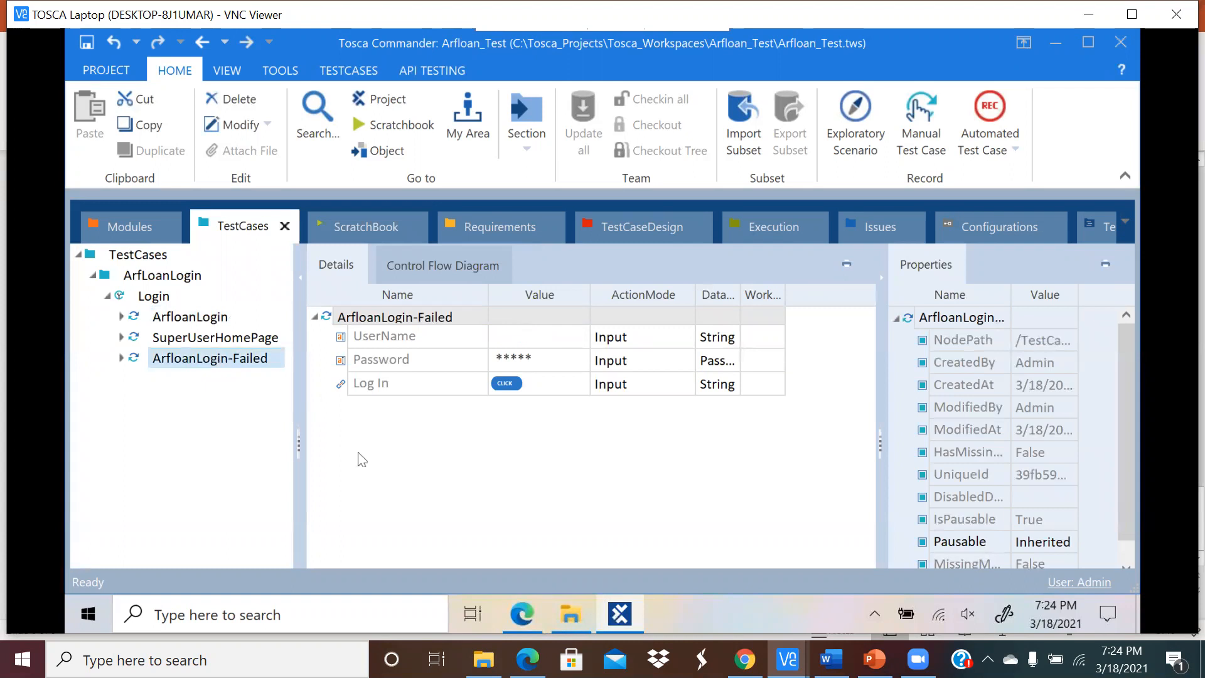
click(531, 602)
click(620, 614)
right_click(206, 359)
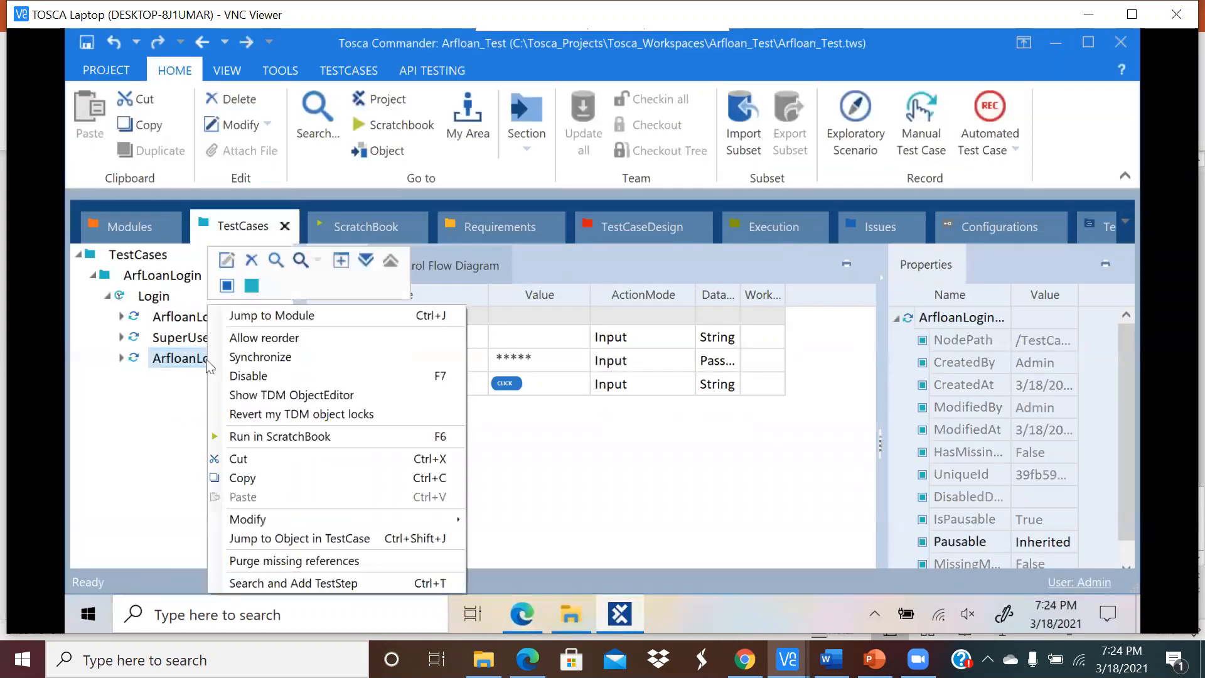
click(247, 438)
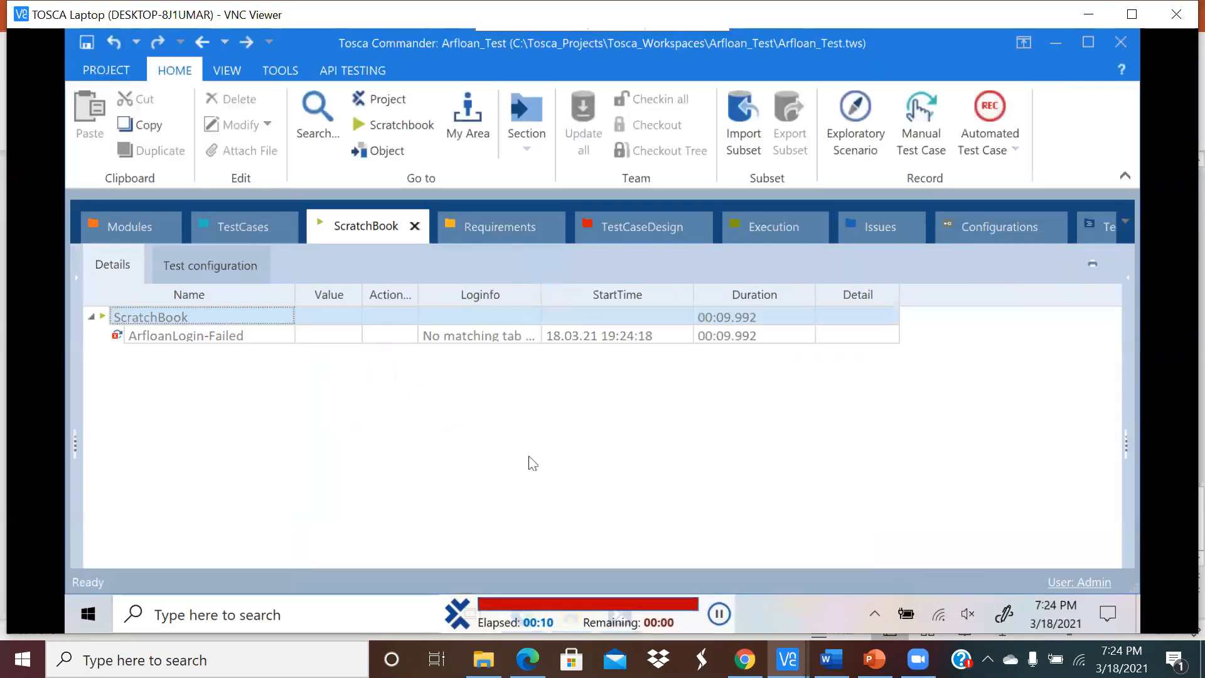
click(238, 226)
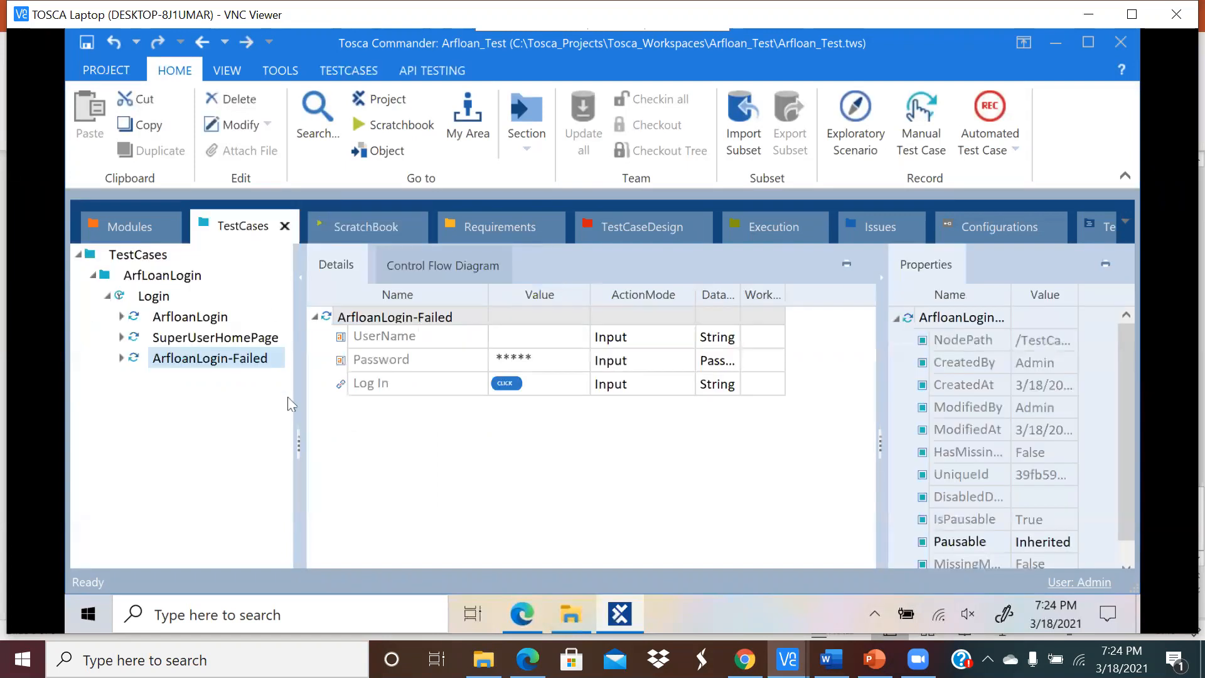
Step: Compare ArfloanLogin's step values with ArfloanLogin-Failed's empty UserName value
click(404, 449)
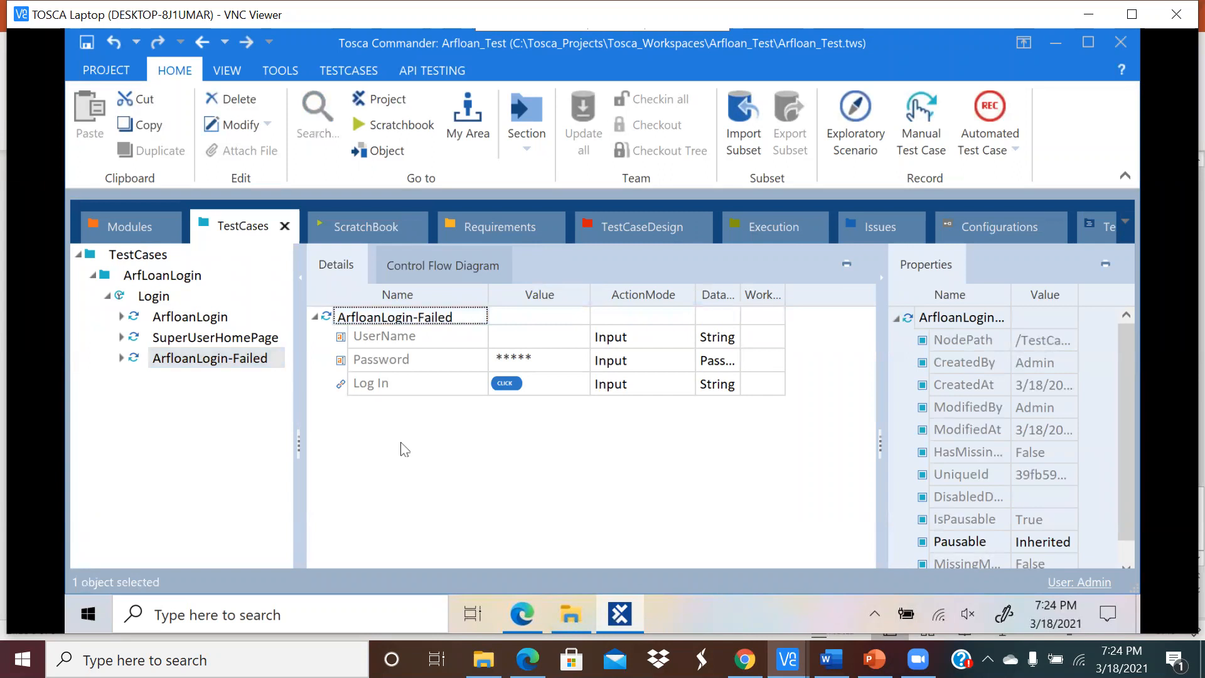
click(188, 317)
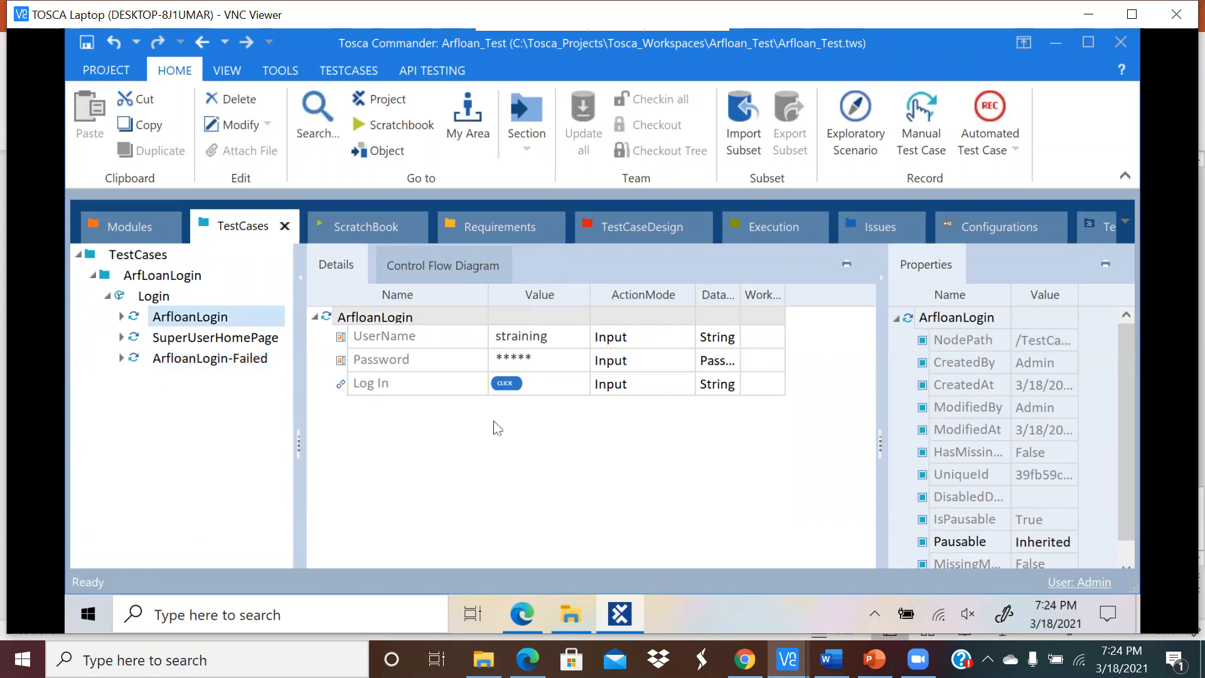
click(224, 359)
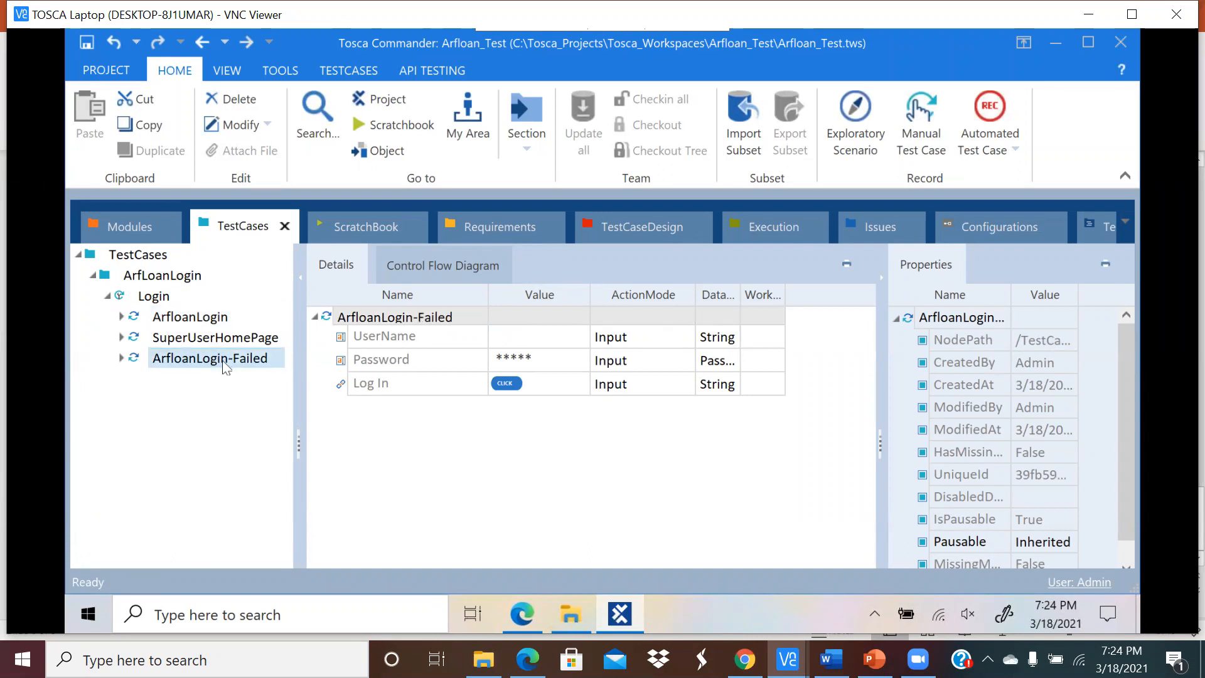
click(205, 318)
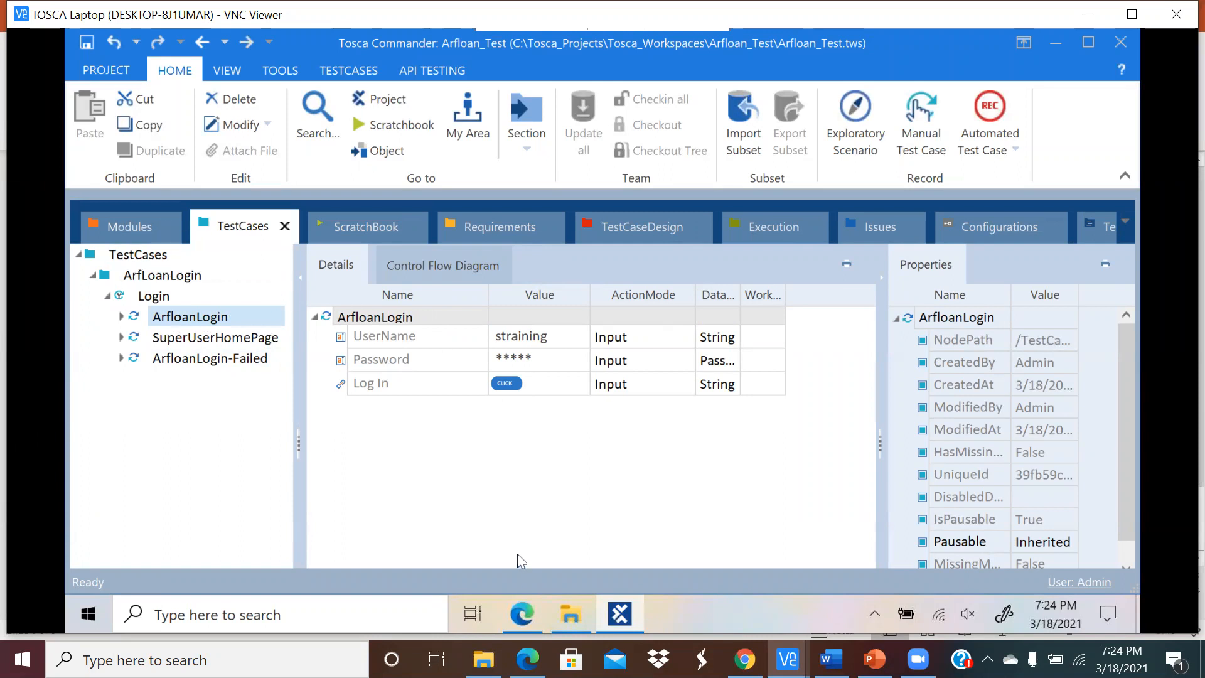
Step: Clear and re-enter the password in ArfloanLogin's Password step
click(555, 364)
click(539, 355)
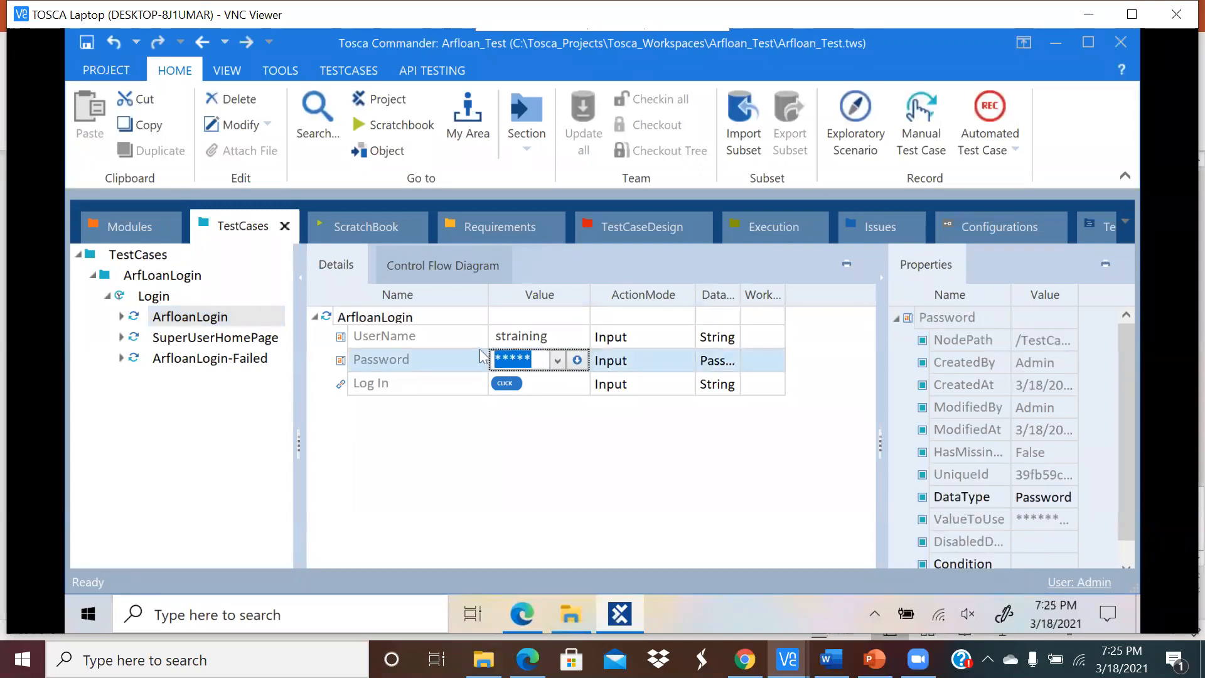
key(BackSpace)
click(553, 423)
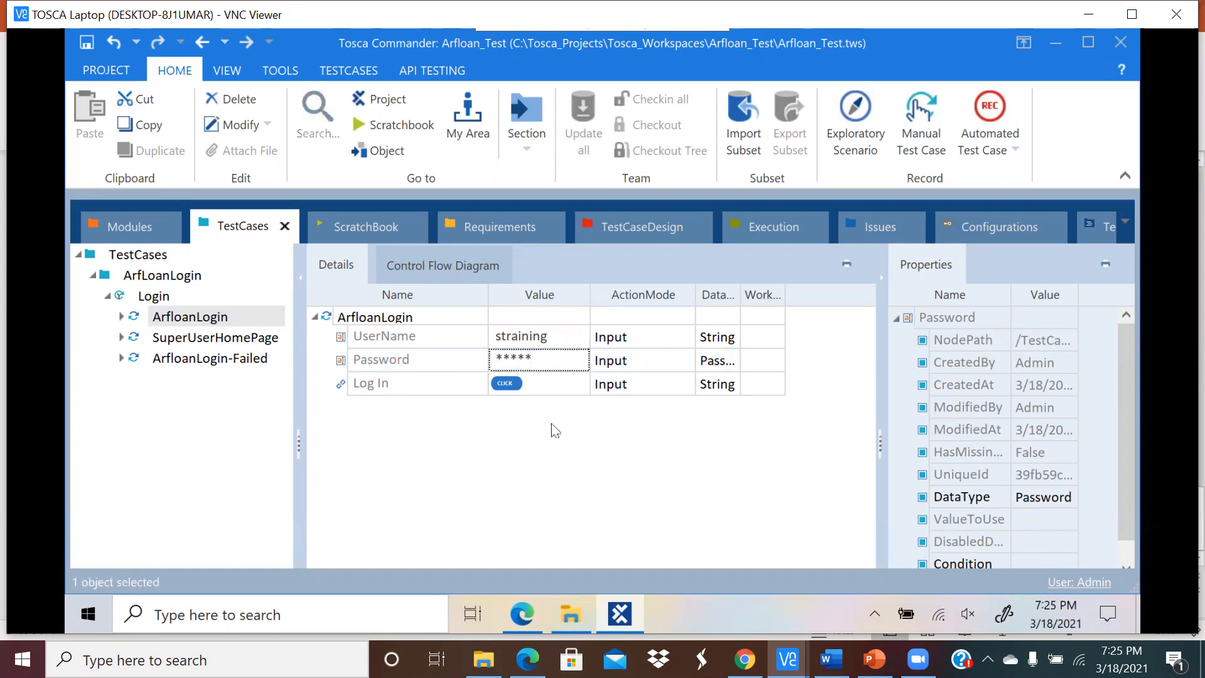
Step: Confirm the Log In step still holds {Click}, leaving it unchanged
click(548, 386)
click(565, 383)
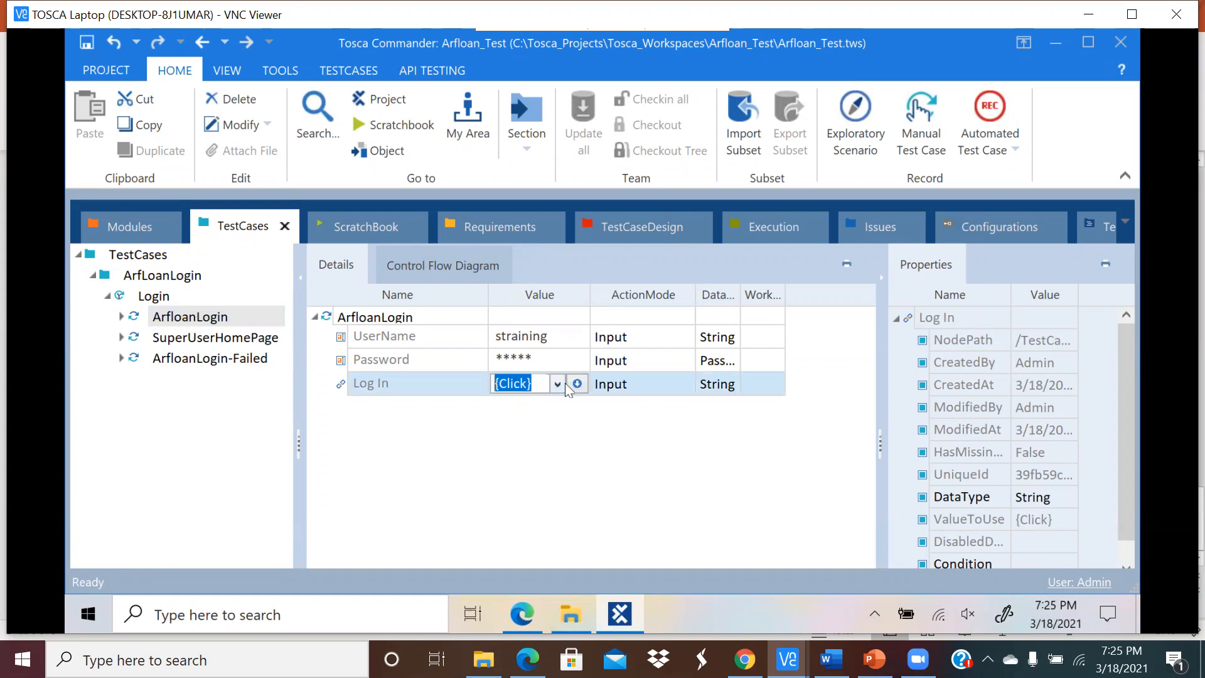
click(563, 442)
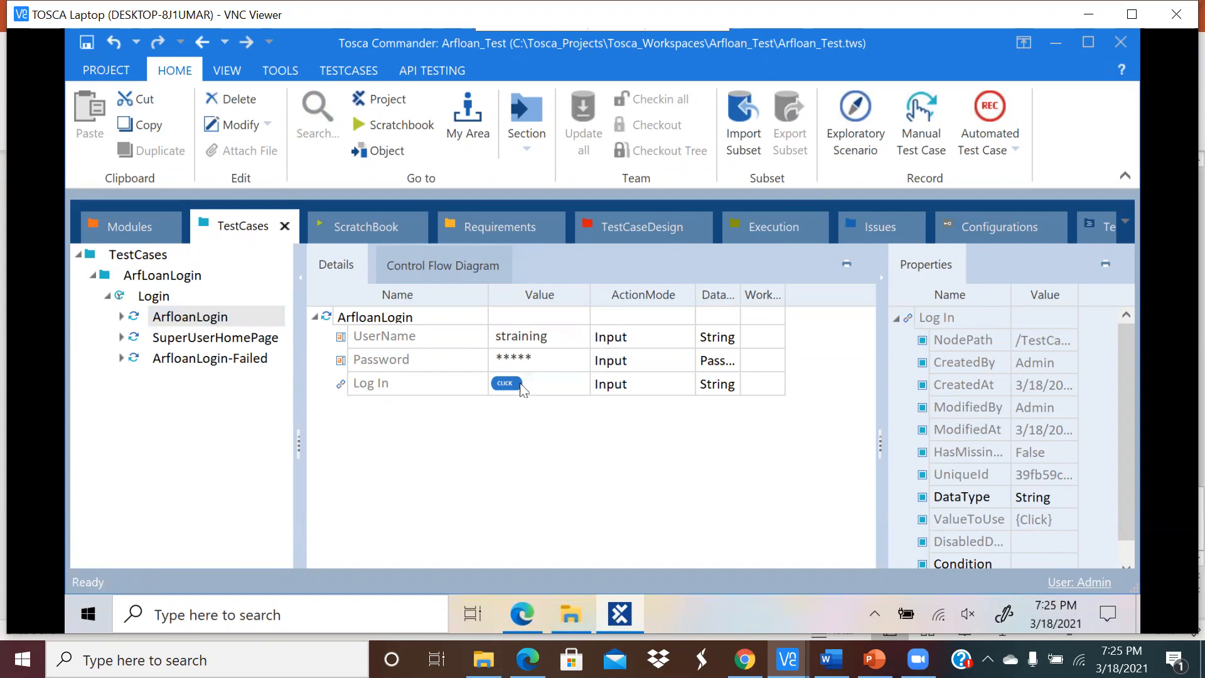
click(557, 383)
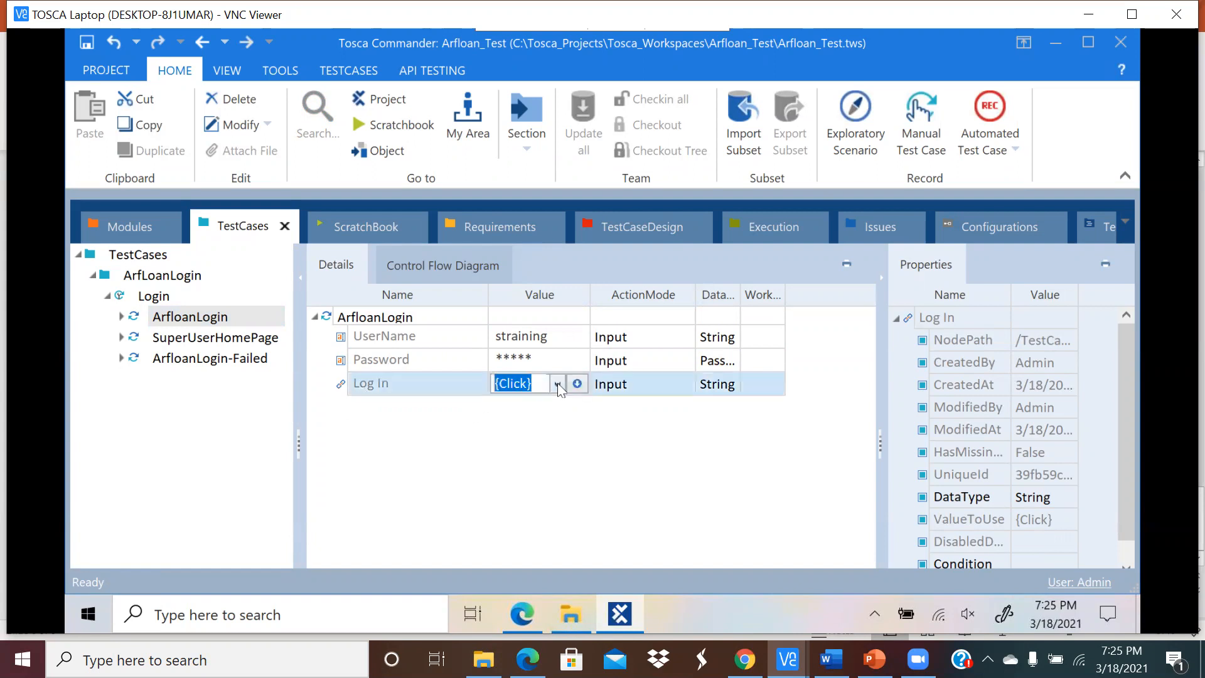
click(386, 318)
click(195, 321)
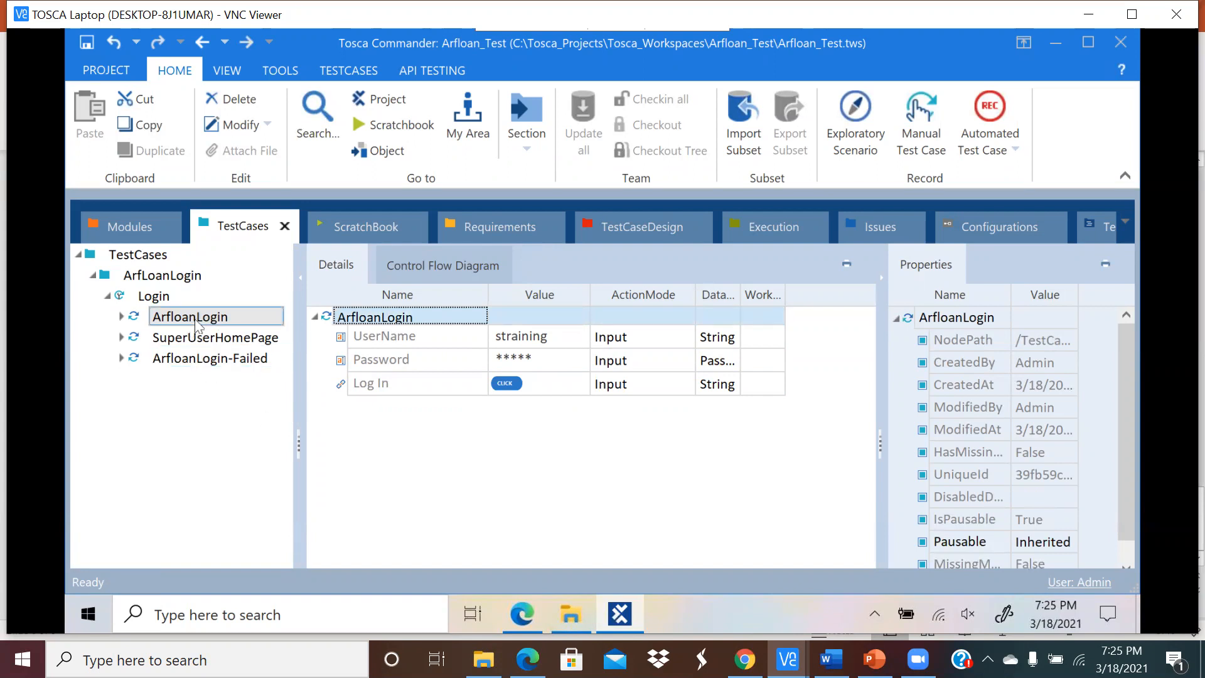
click(201, 339)
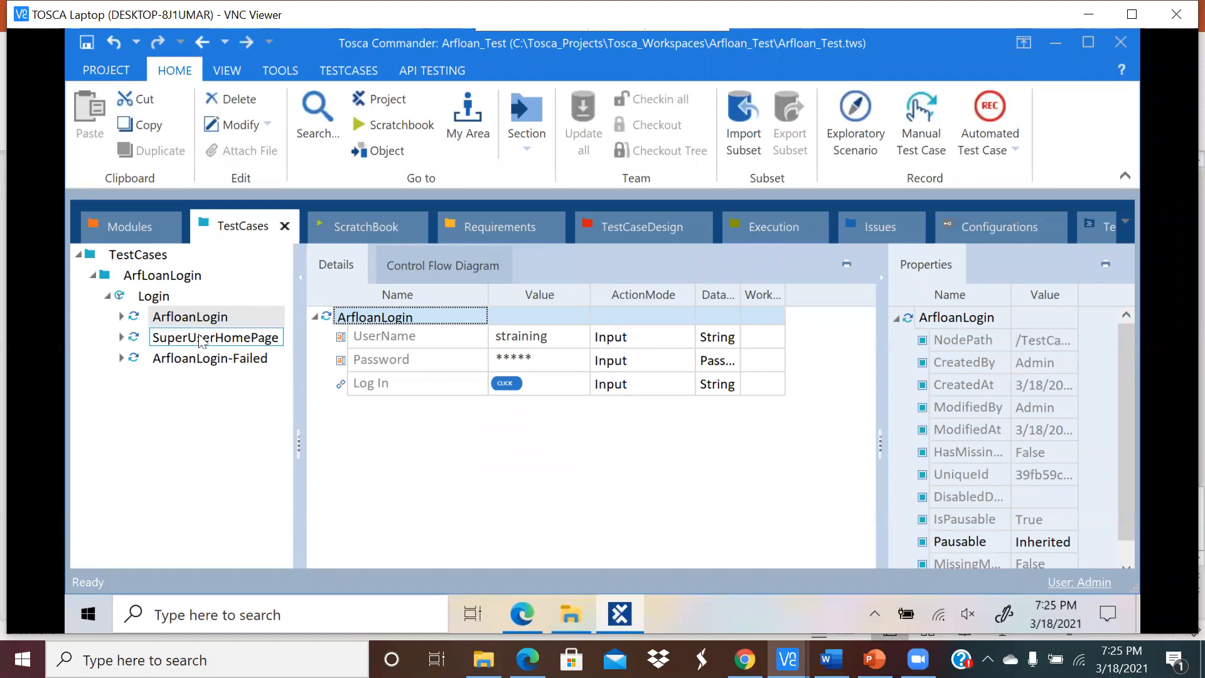
Step: Run SuperUserHomePage in ScratchBook and watch the Auto Repair Financial admin page load in Edge
click(200, 341)
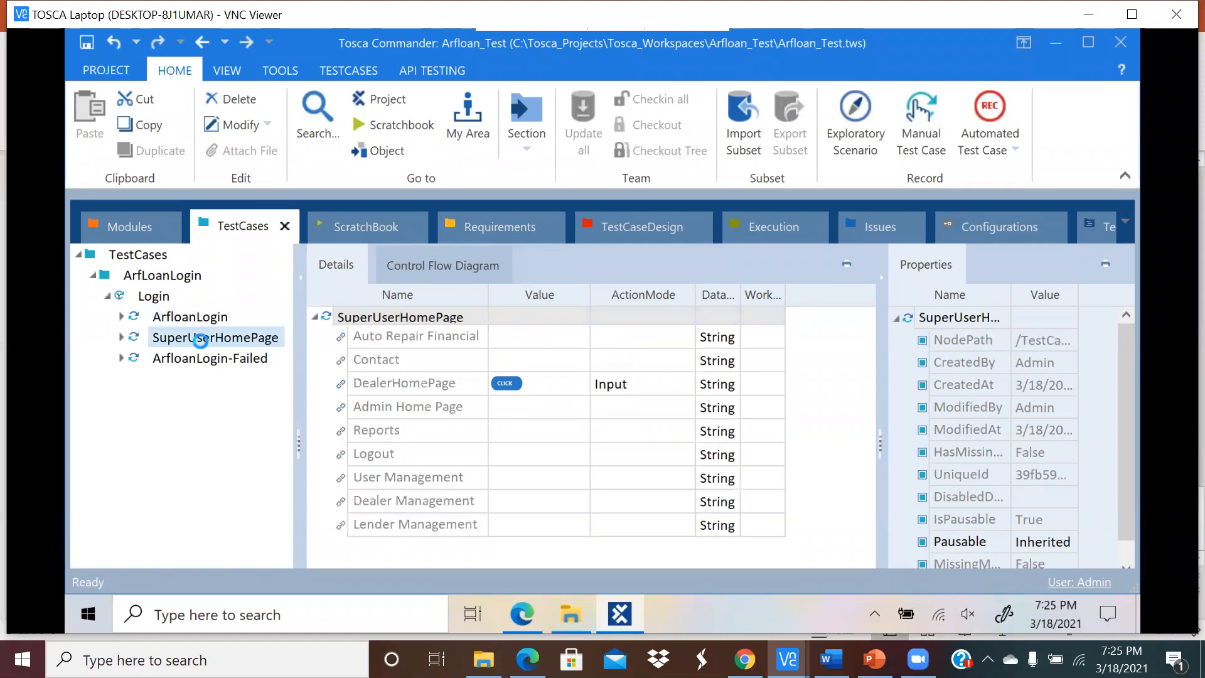
click(190, 319)
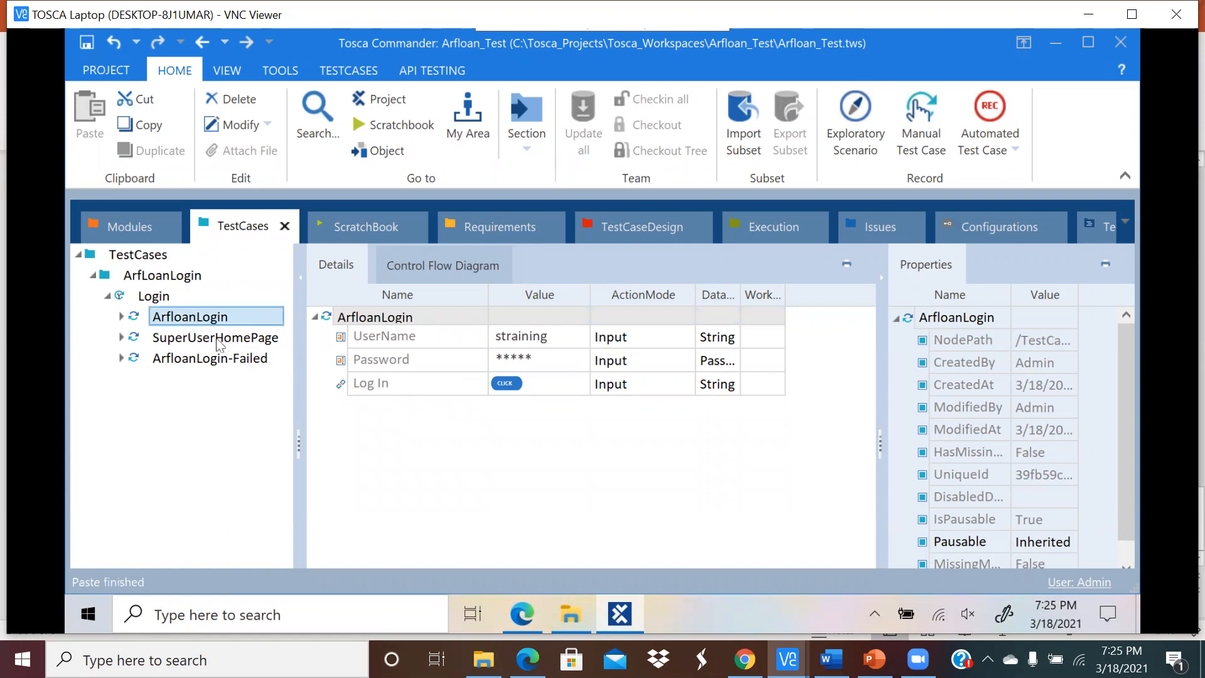
click(207, 341)
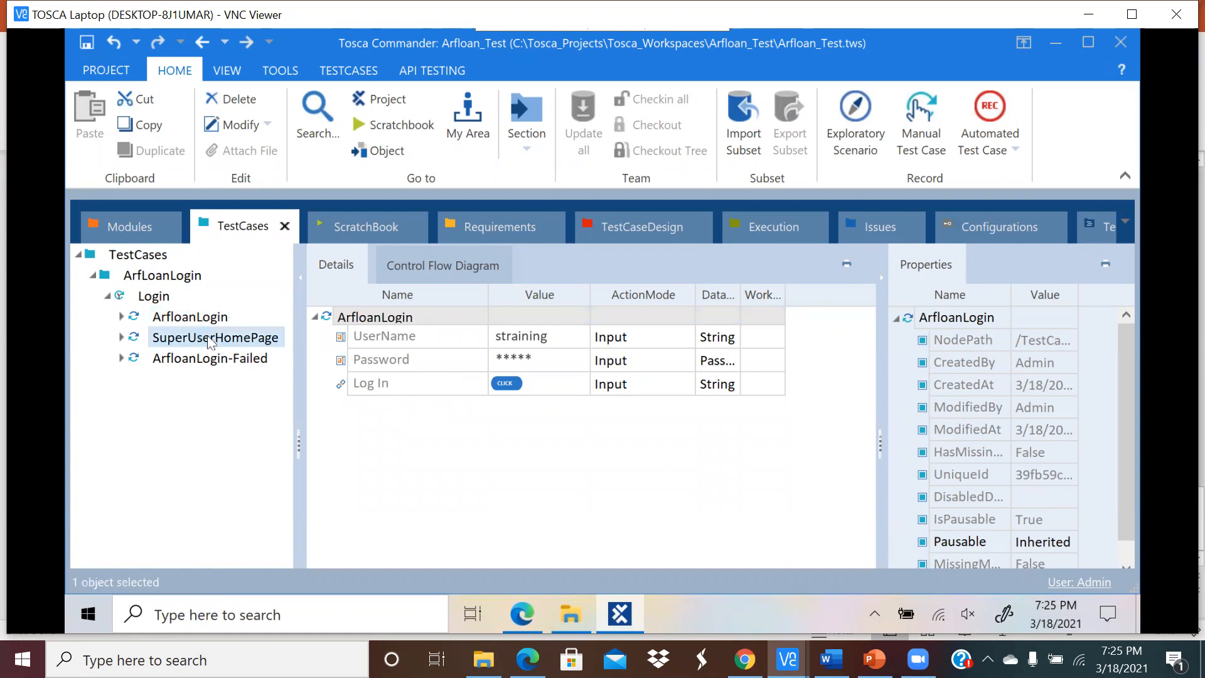
right_click(209, 340)
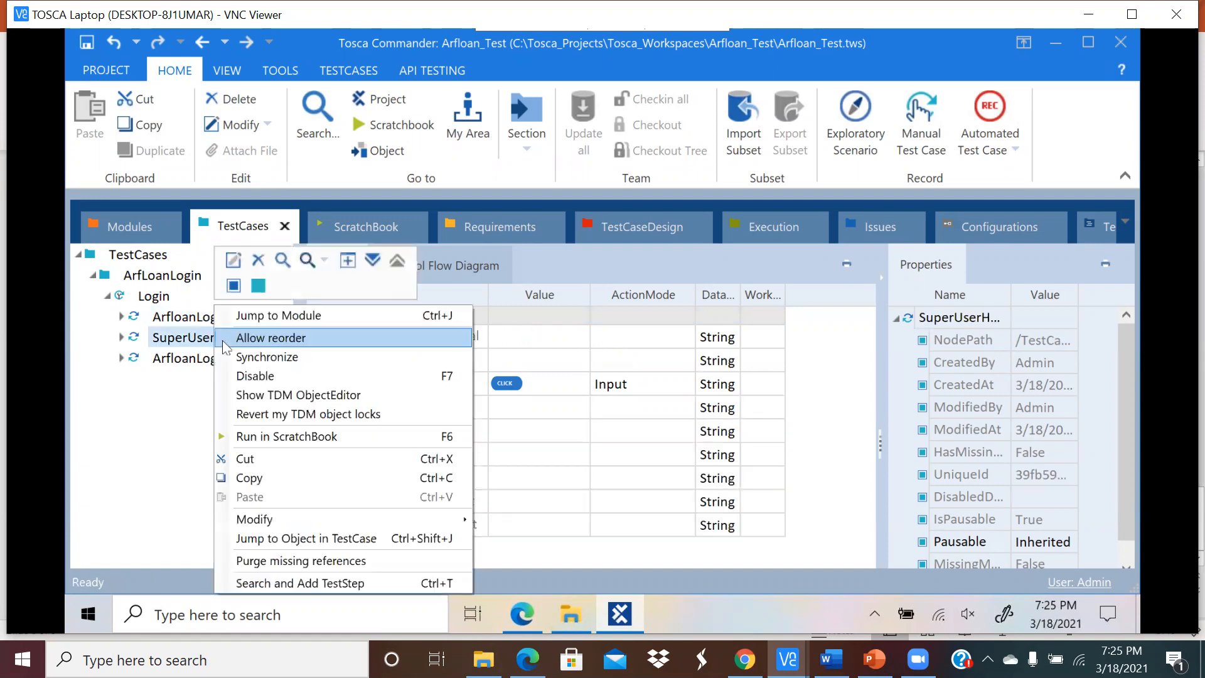
click(245, 477)
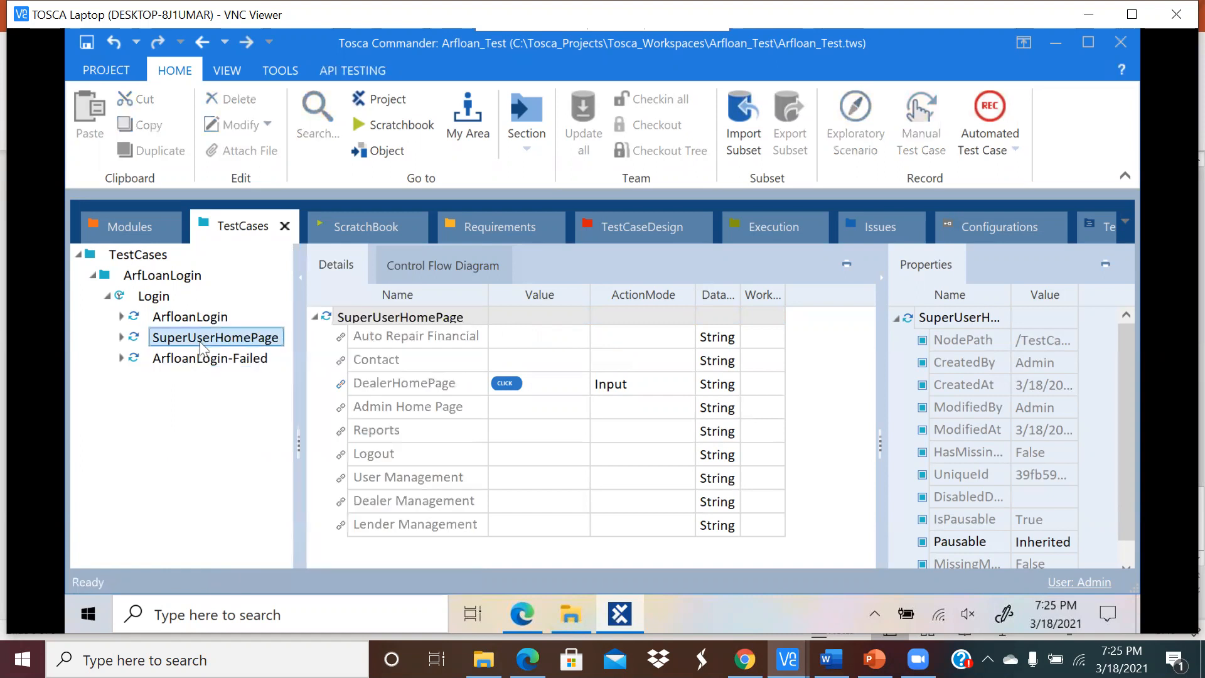
click(522, 616)
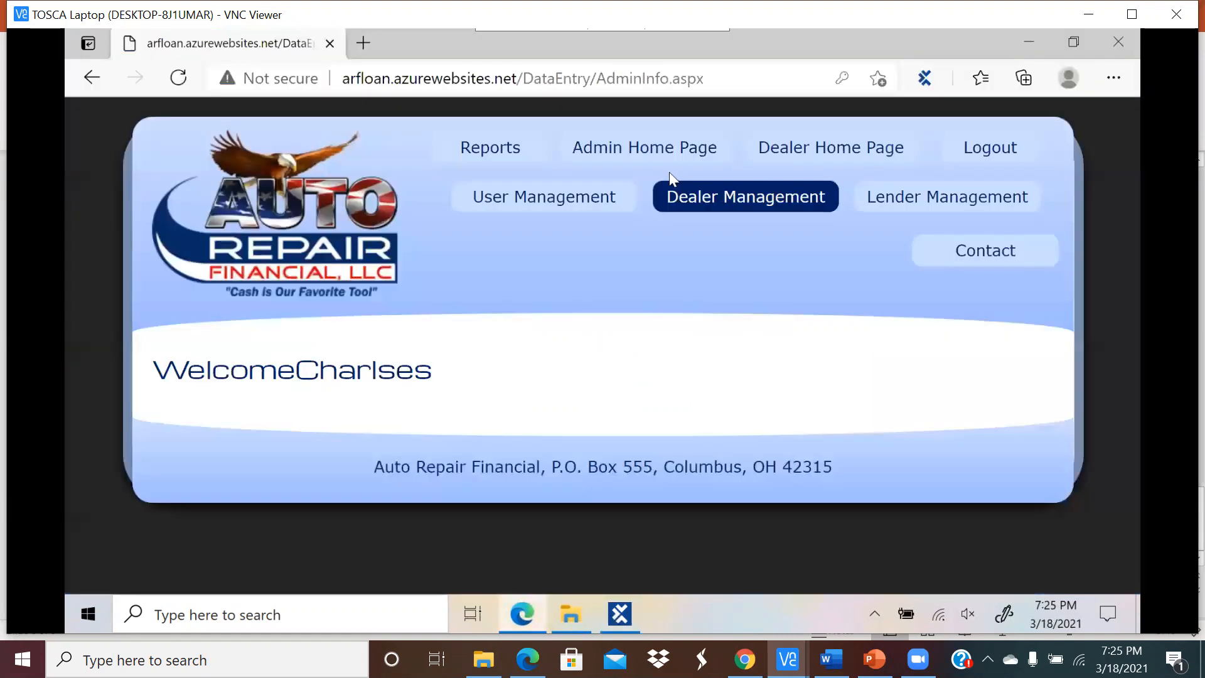
click(619, 615)
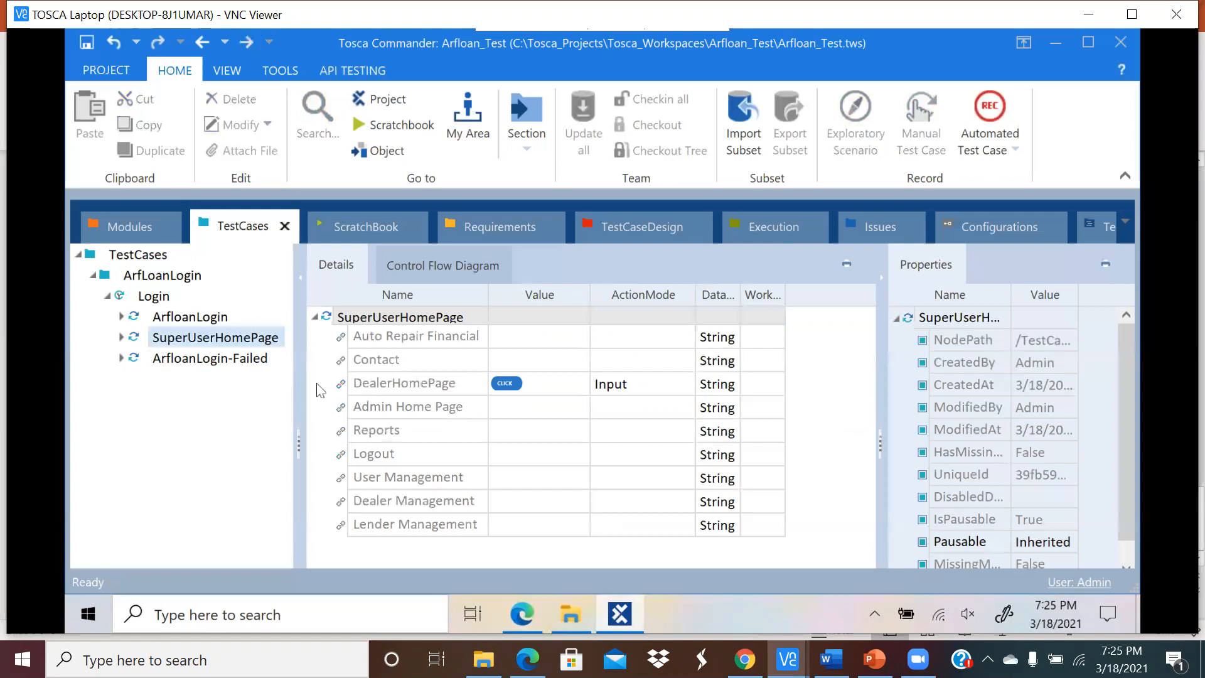
Step: Paste the copied SuperUserHomePage test case into the Login test case
click(199, 320)
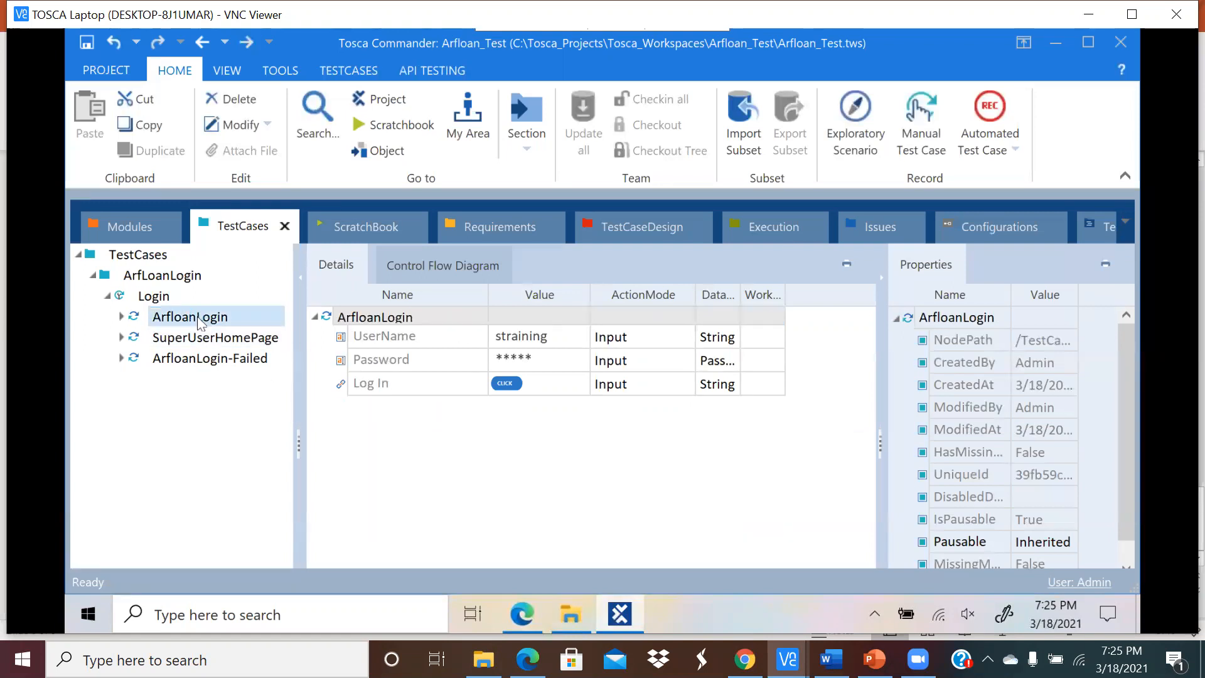
right_click(207, 361)
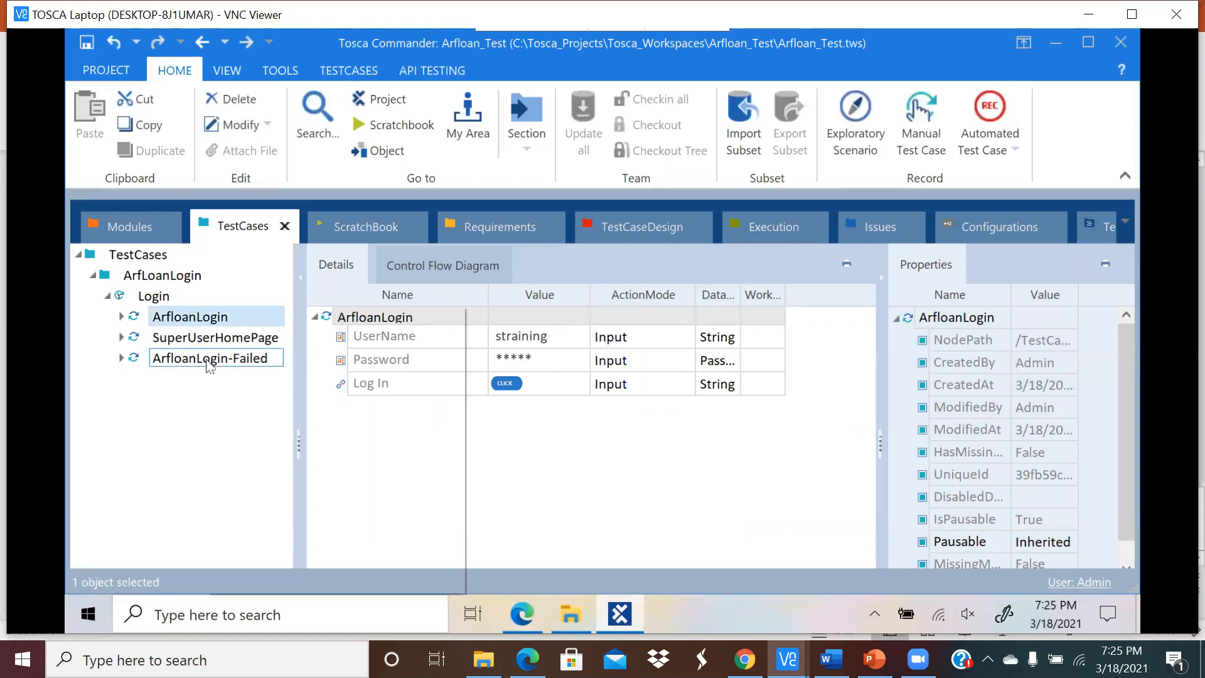
click(120, 399)
click(149, 295)
right_click(147, 296)
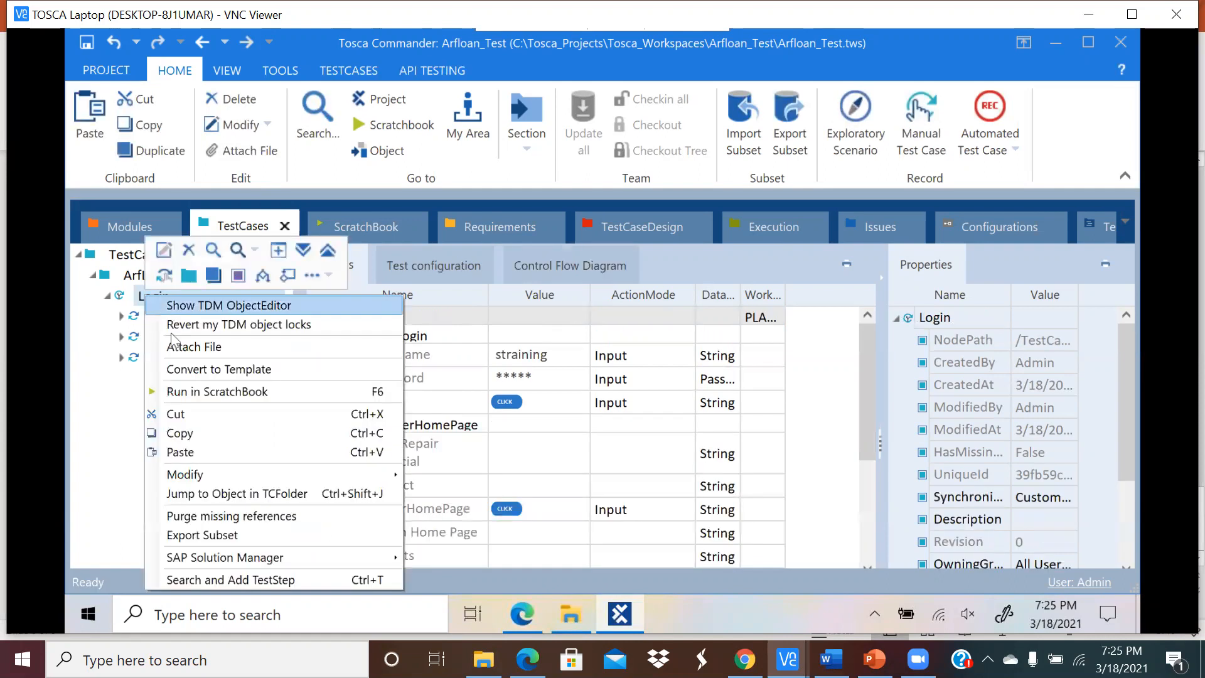
click(180, 452)
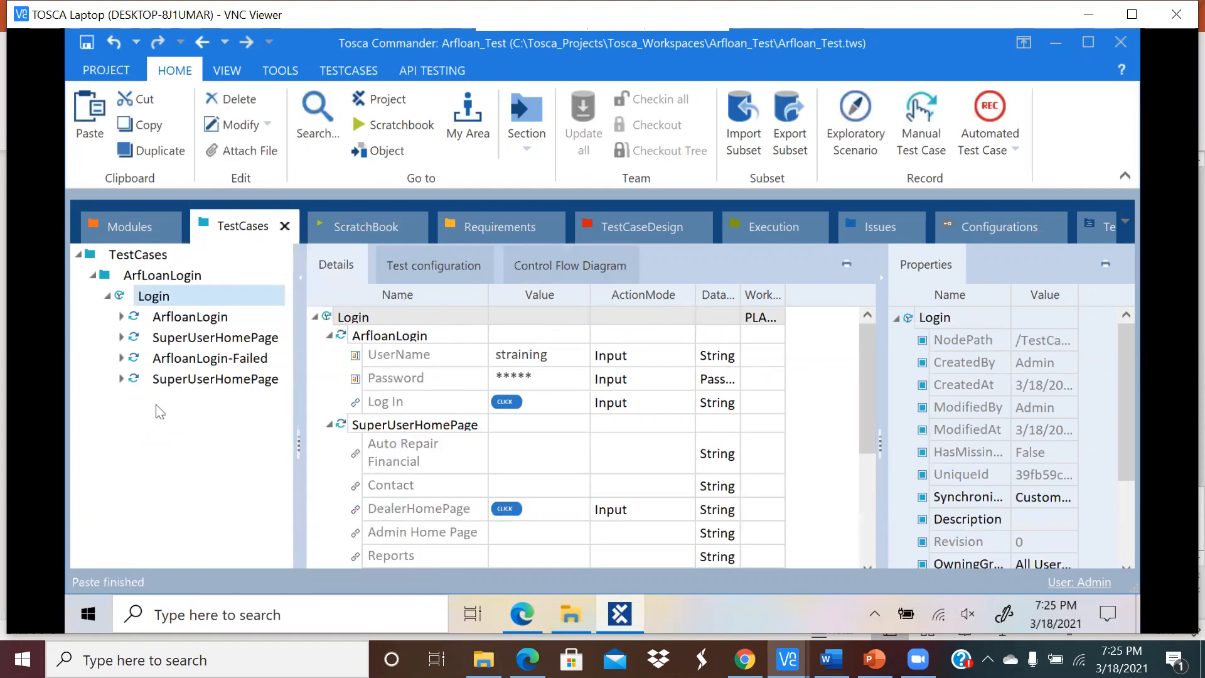
Step: Rename the pasted SuperUserHomePage copy to Verify_LoggedIn
click(192, 383)
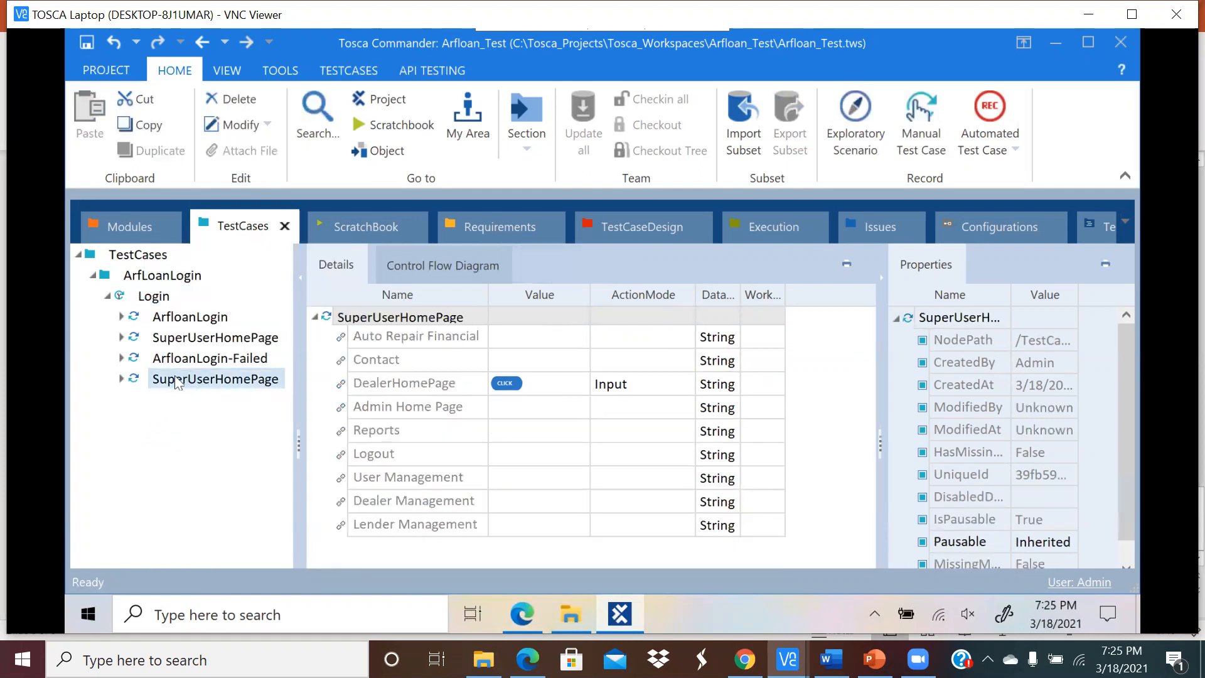
click(178, 380)
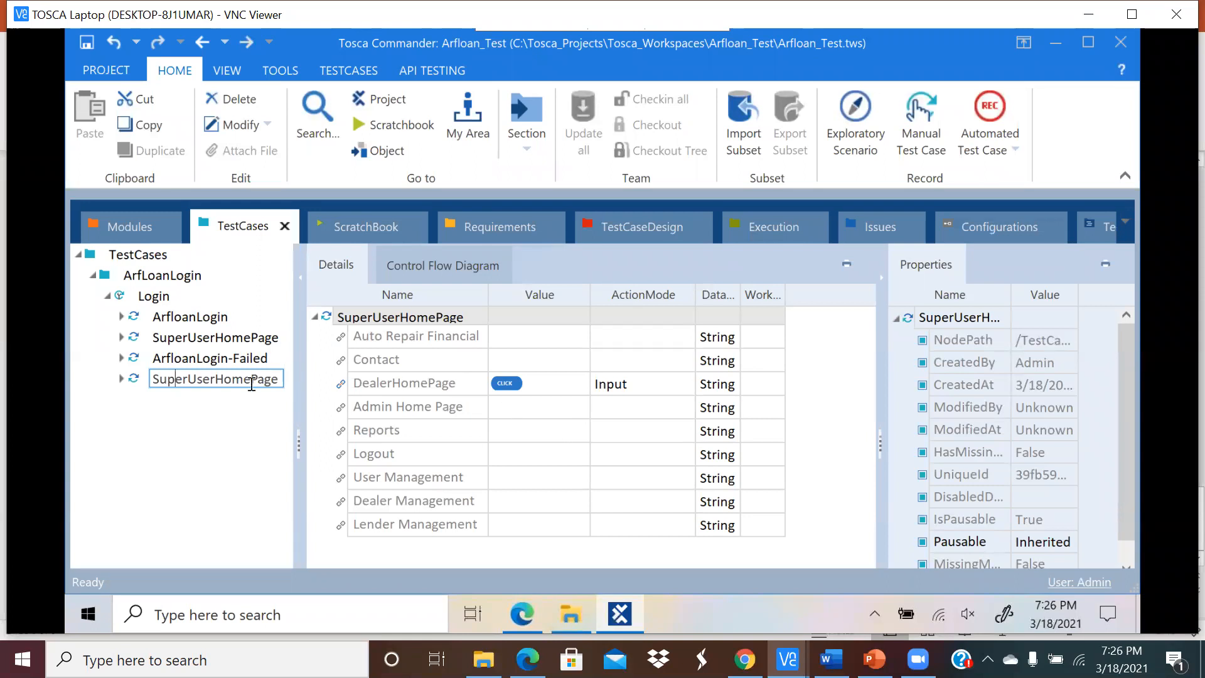
drag(252, 381, 257, 380)
key(BackSpace)
key(BackSpace)
key(BackSpace)
key(BackSpace)
key(BackSpace)
key(BackSpace)
key(BackSpace)
key(BackSpace)
key(BackSpace)
key(BackSpace)
key(BackSpace)
key(BackSpace)
key(BackSpace)
key(BackSpace)
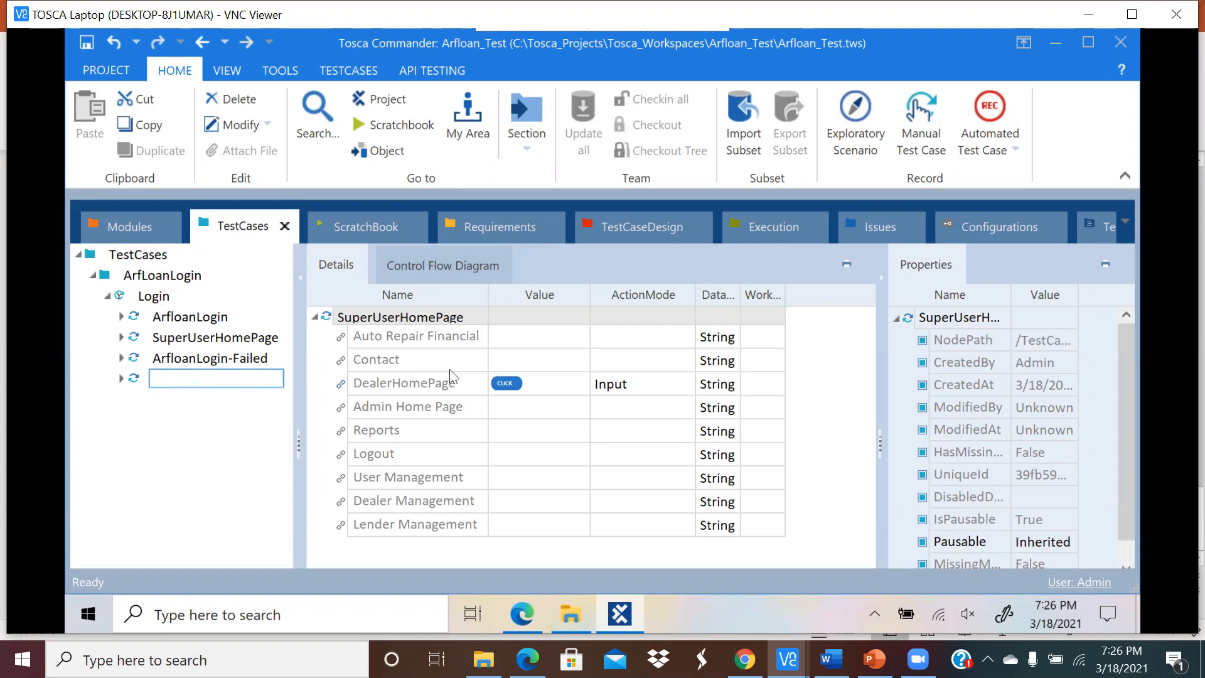
text(Ve)
Step: Commit the Verify_LoggedIn name and delete {Click} from its DealerHomePage value
click(192, 476)
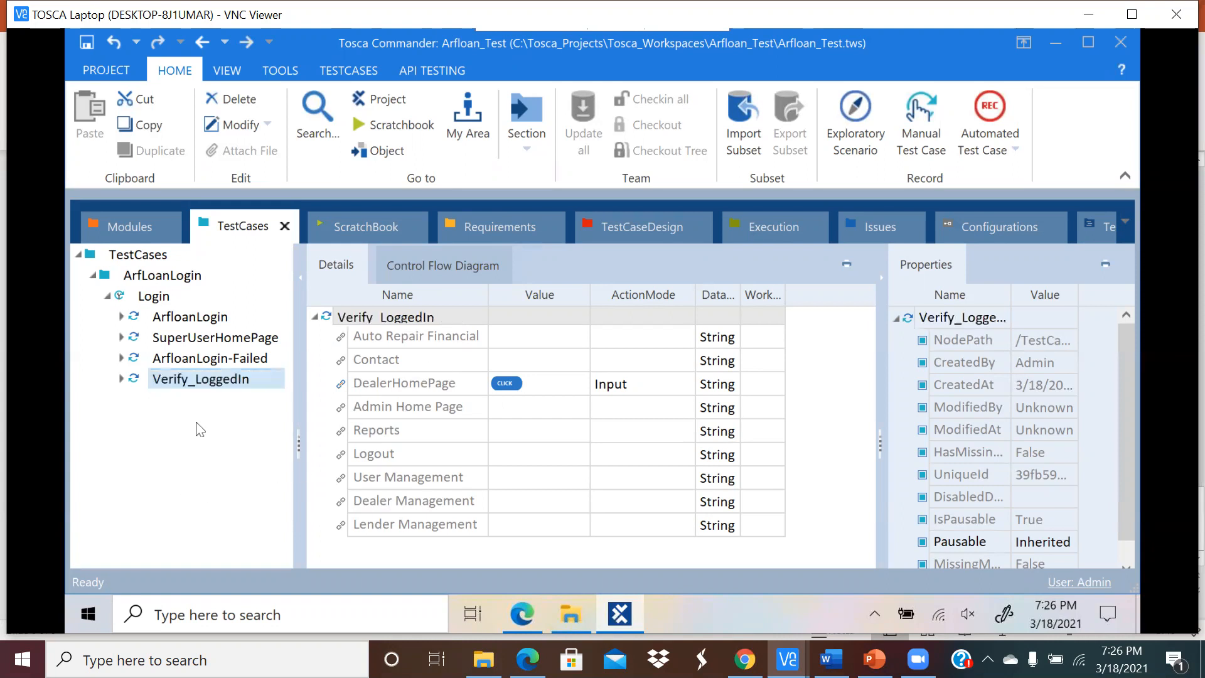
click(201, 320)
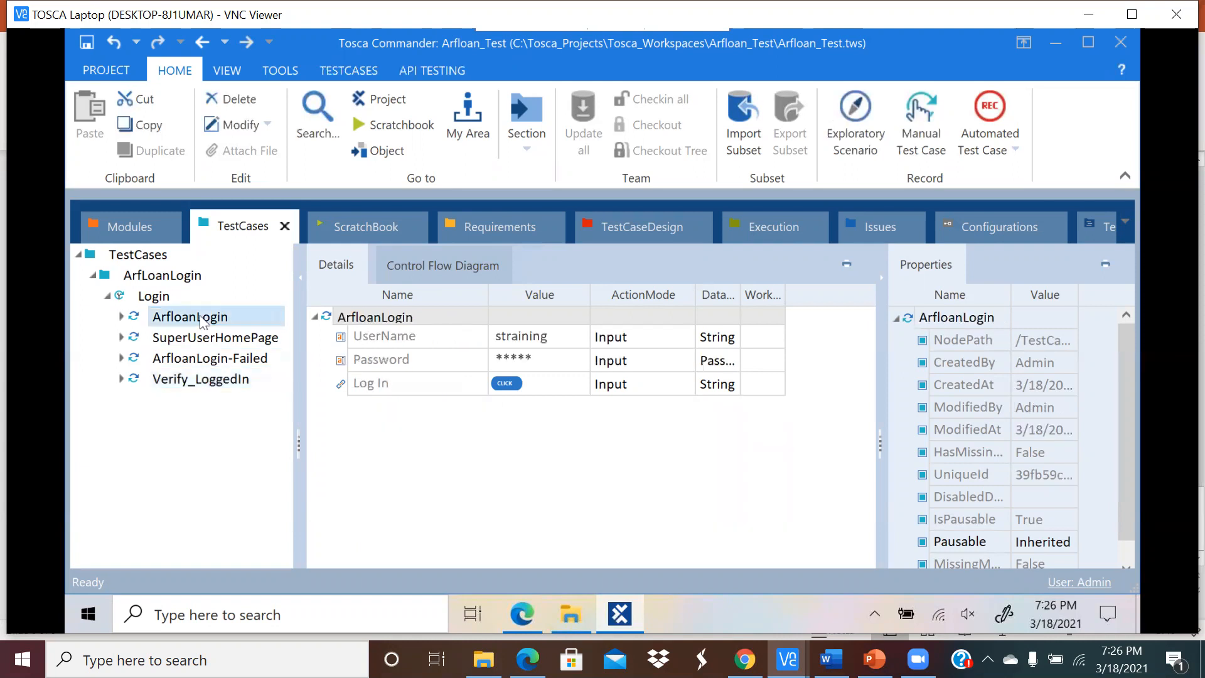
click(218, 344)
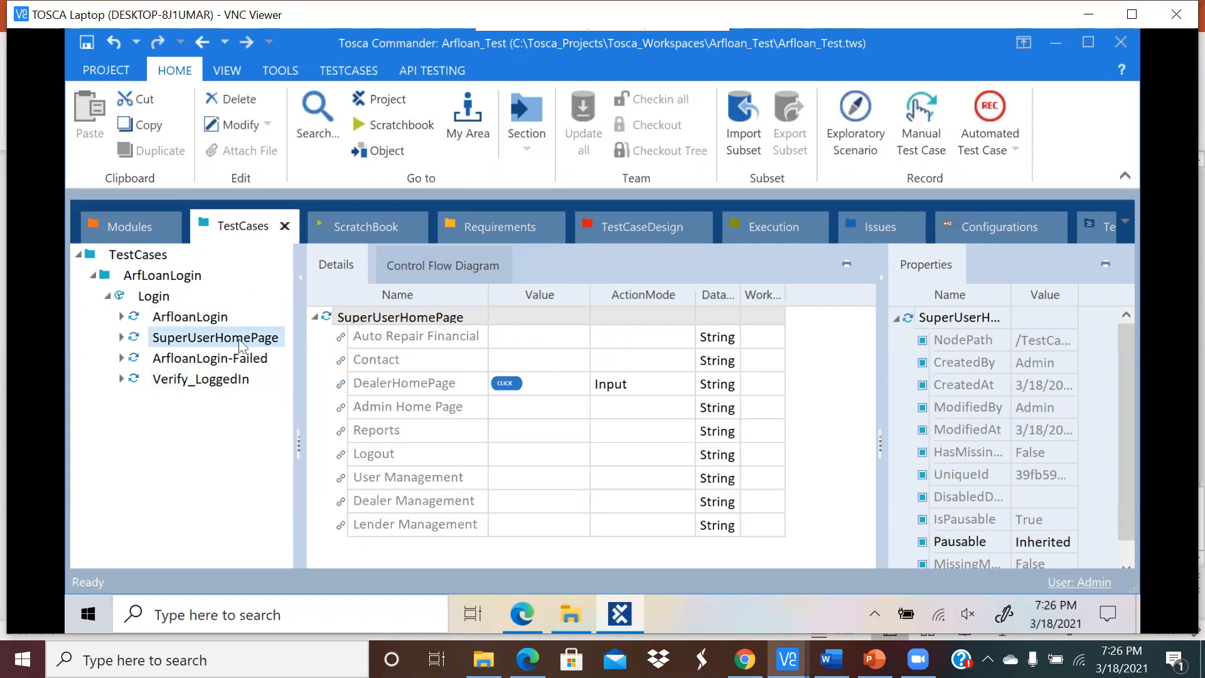
click(212, 376)
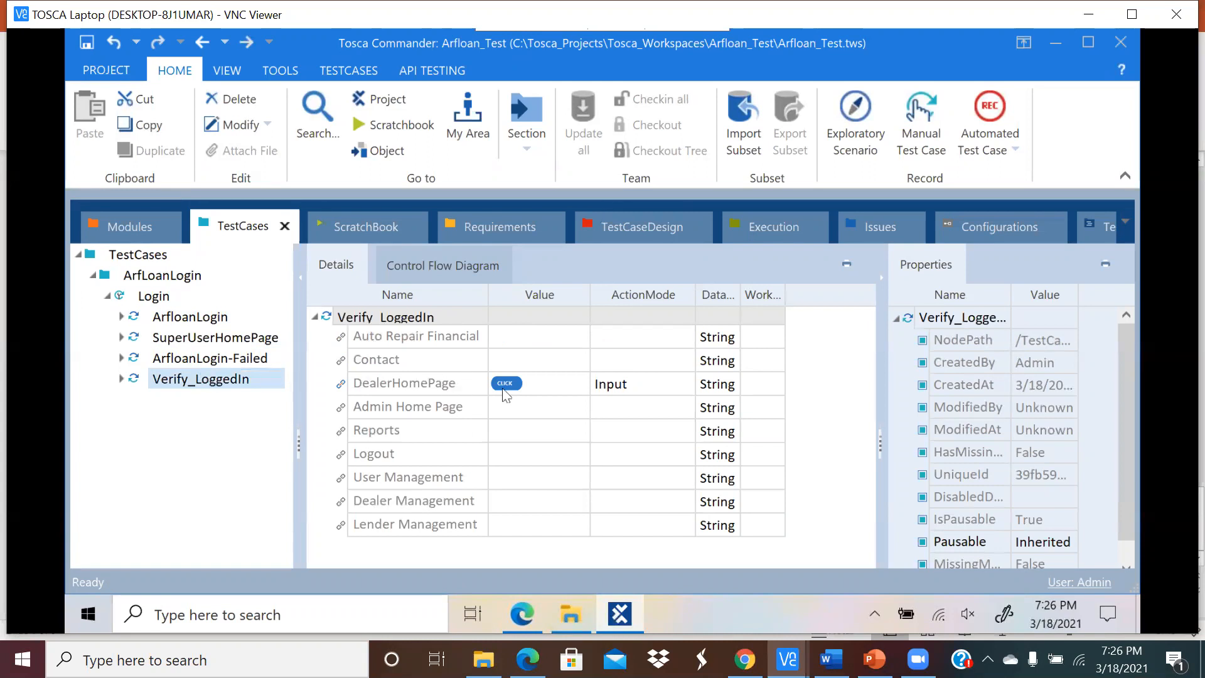
click(565, 386)
click(572, 384)
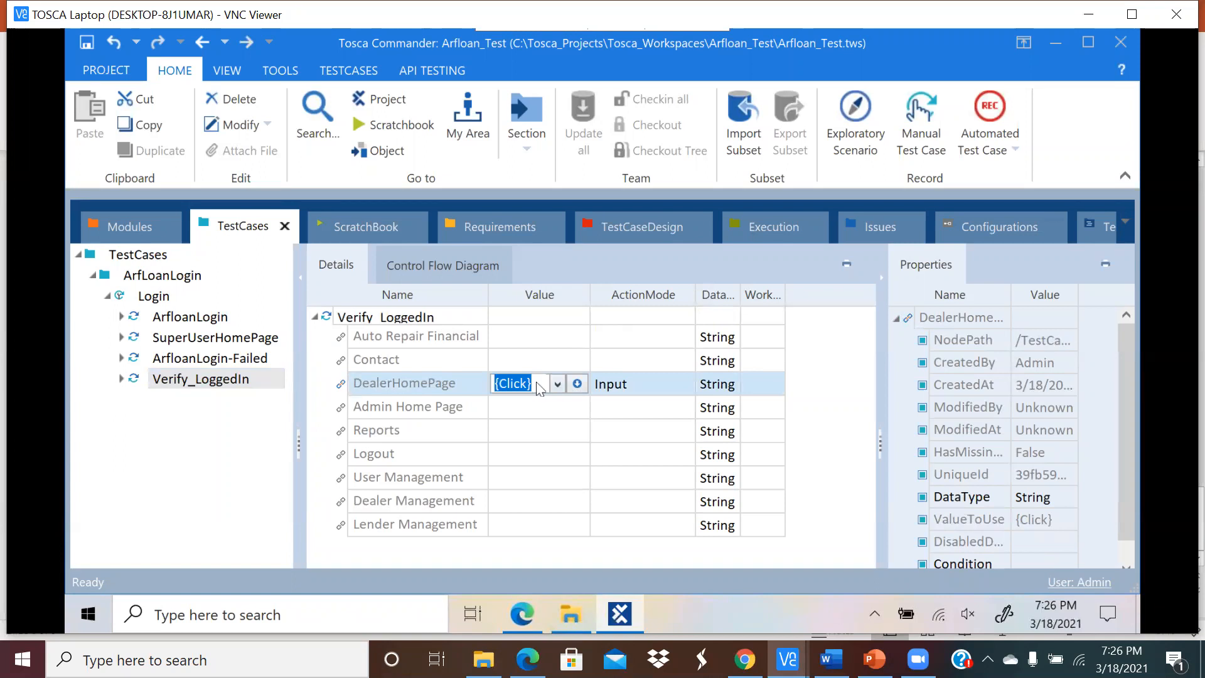
click(622, 478)
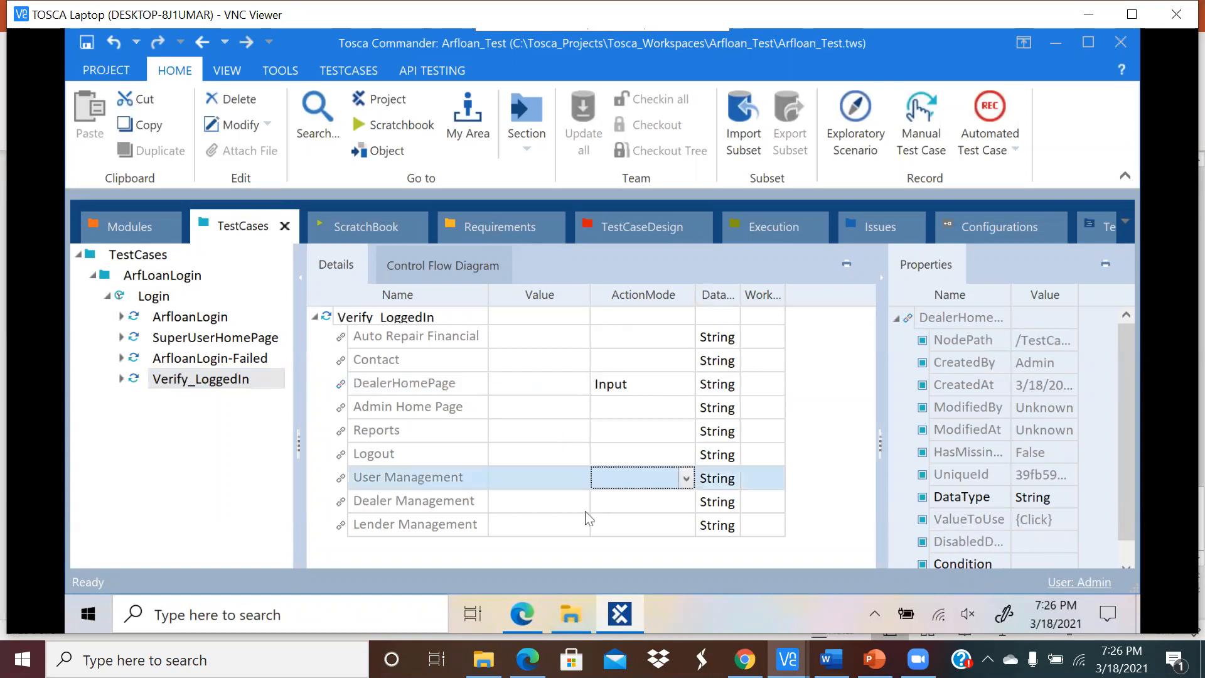
Step: Keep DealerHomePage's action mode as Input and bring up the Arfloan admin page in Edge
click(644, 385)
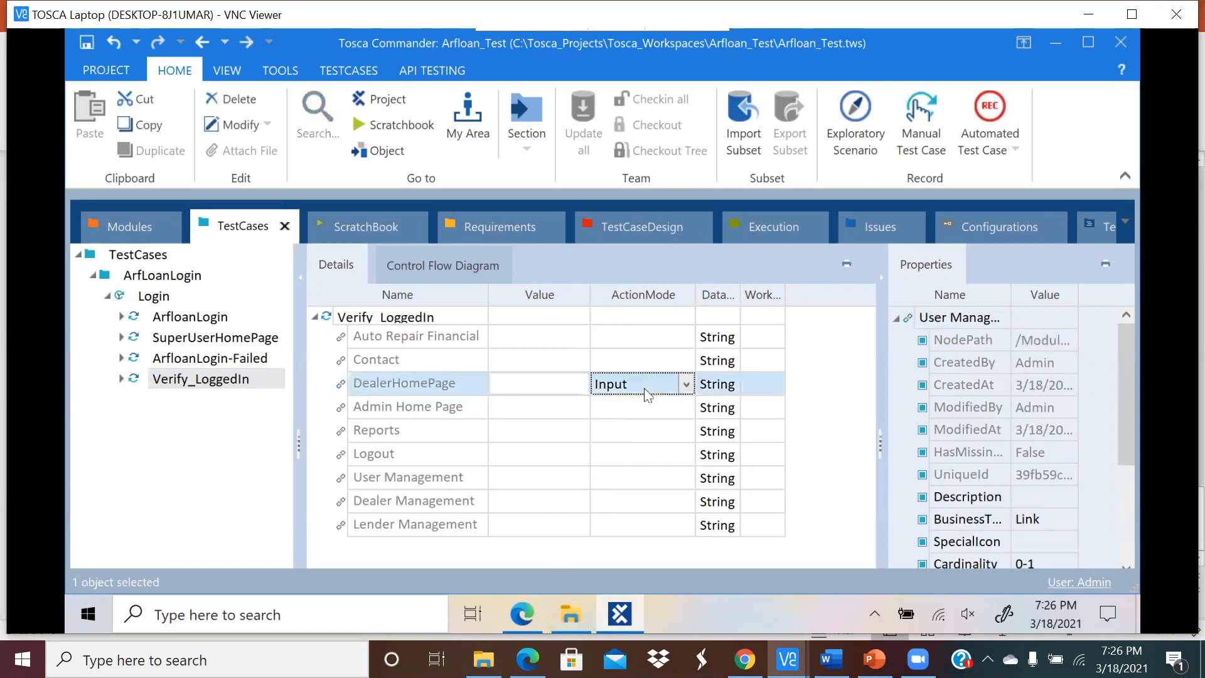
click(687, 385)
click(692, 405)
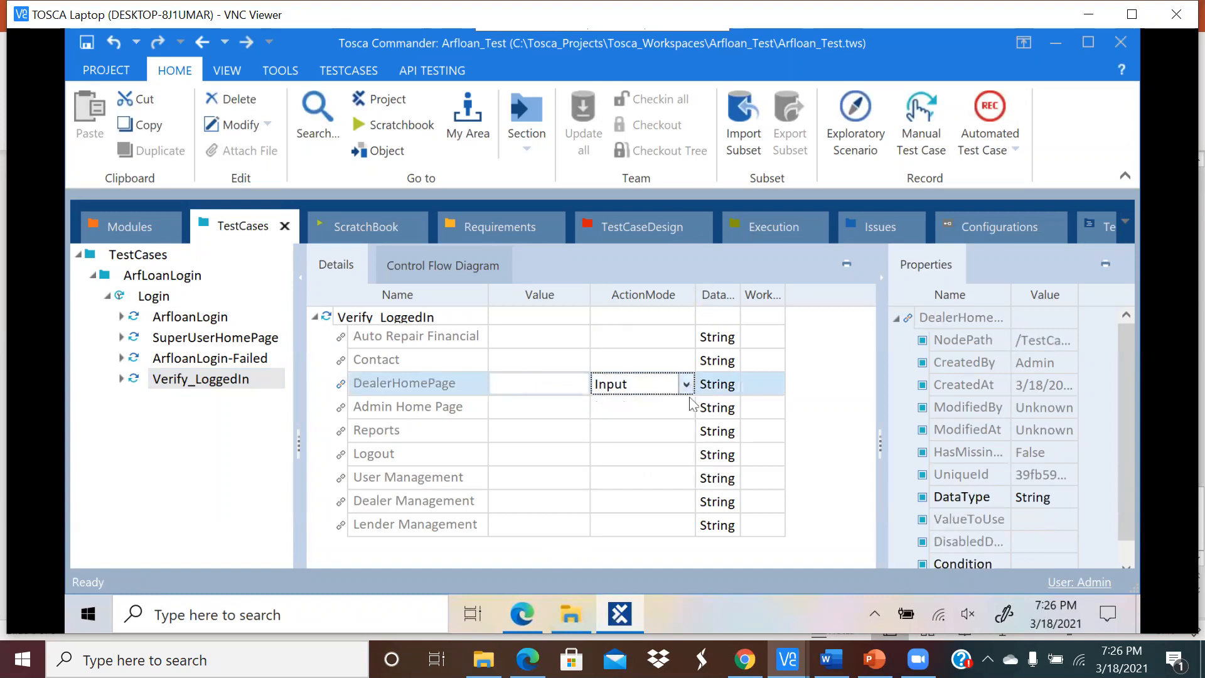
click(634, 559)
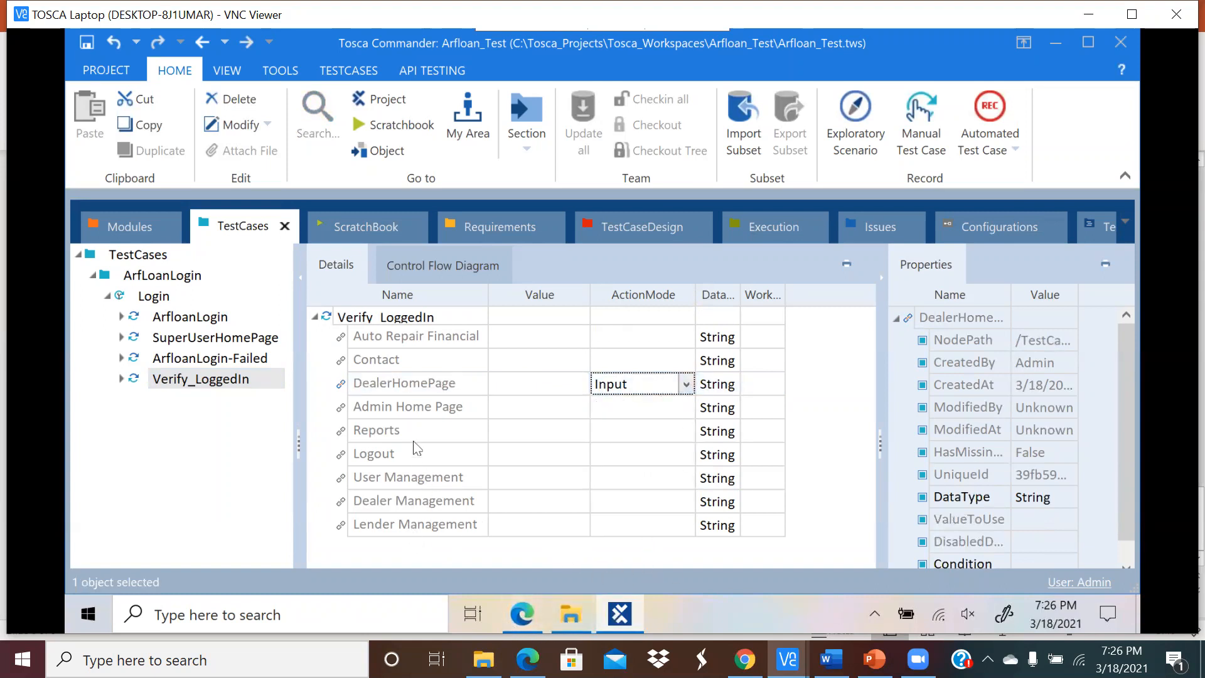
click(533, 611)
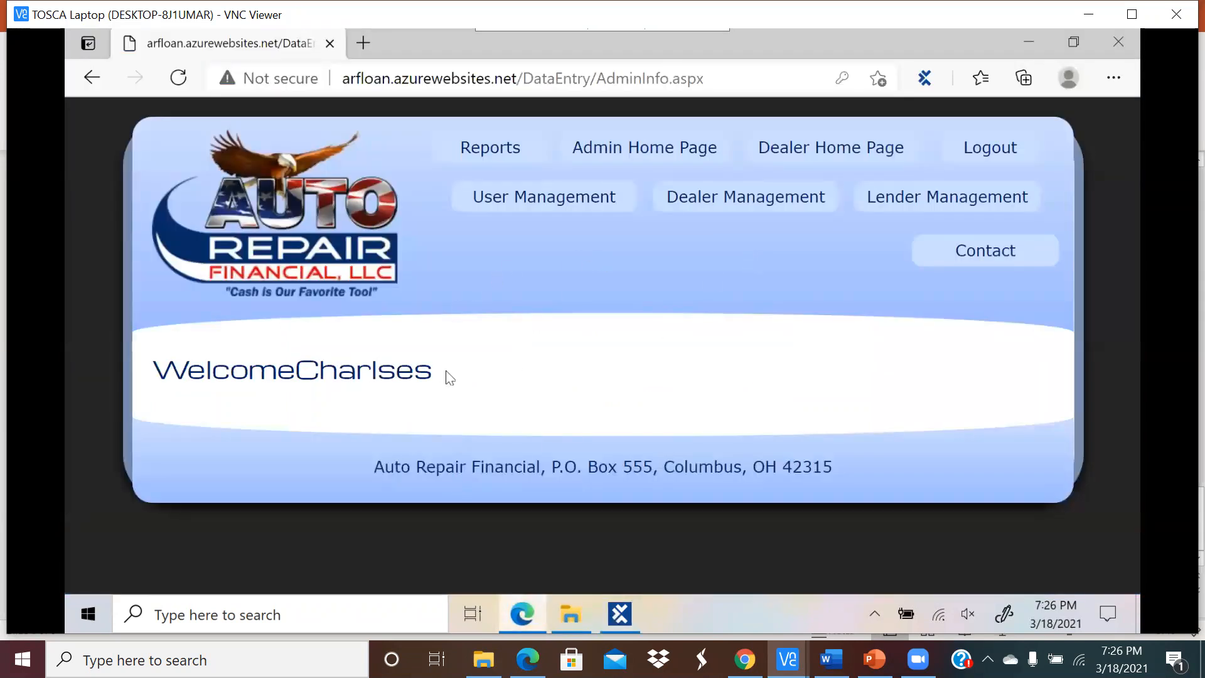
Step: Read the admin page's welcome message and Logout link, then return to Tosca Commander
drag(438, 371, 154, 374)
click(618, 283)
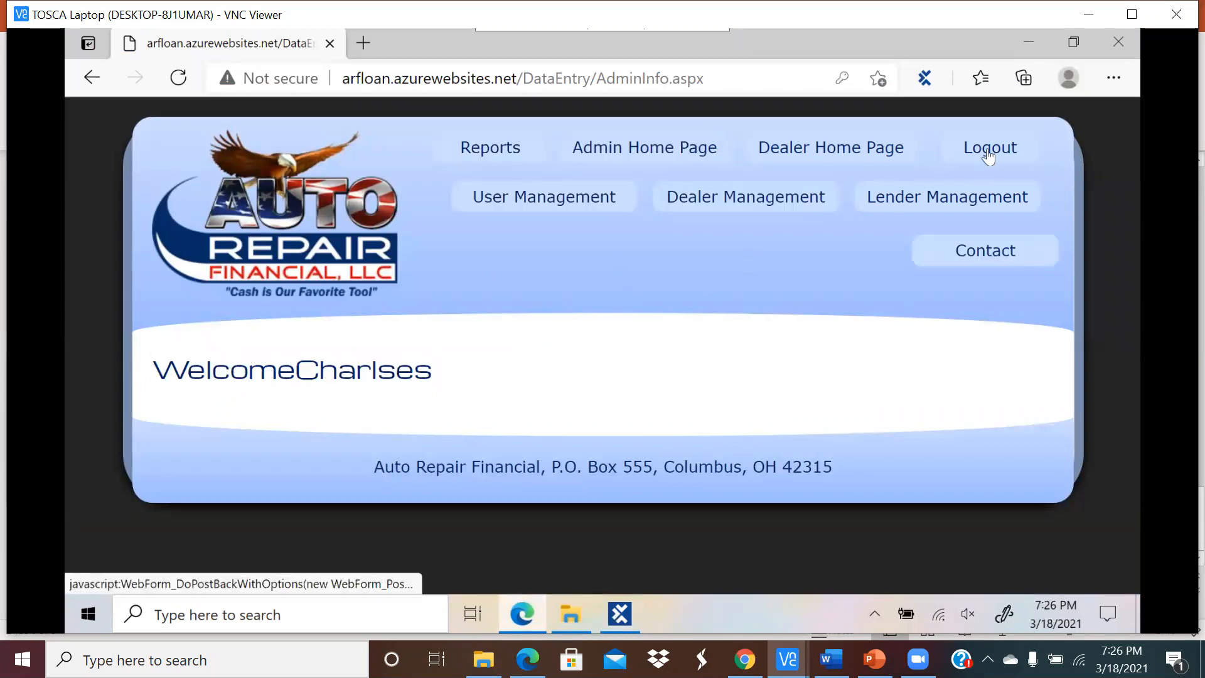
click(620, 614)
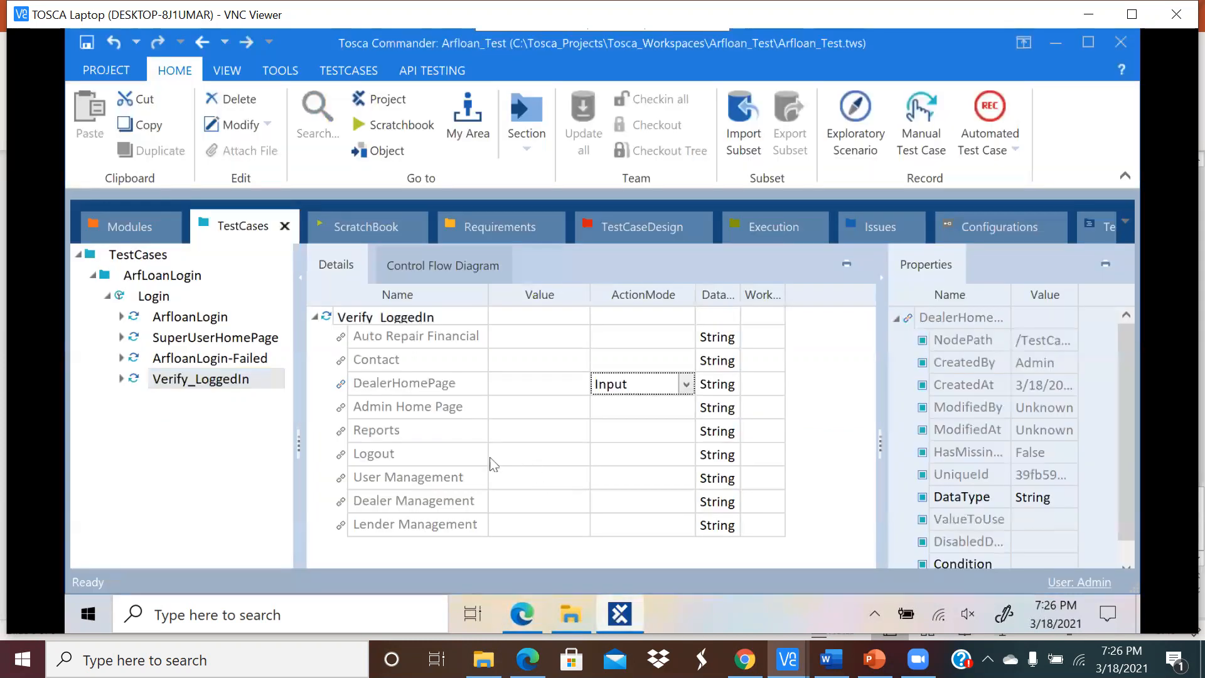
Step: Set the Verify_LoggedIn Logout step's action mode to Verify
click(581, 460)
click(580, 460)
click(557, 455)
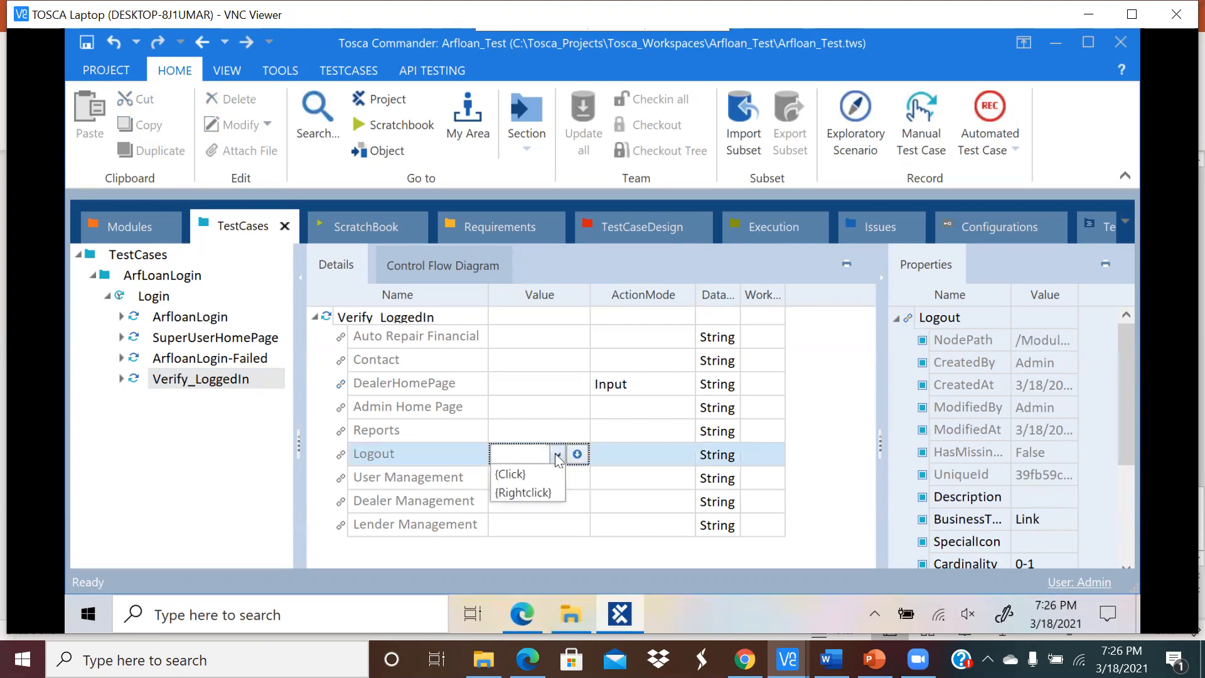
click(578, 453)
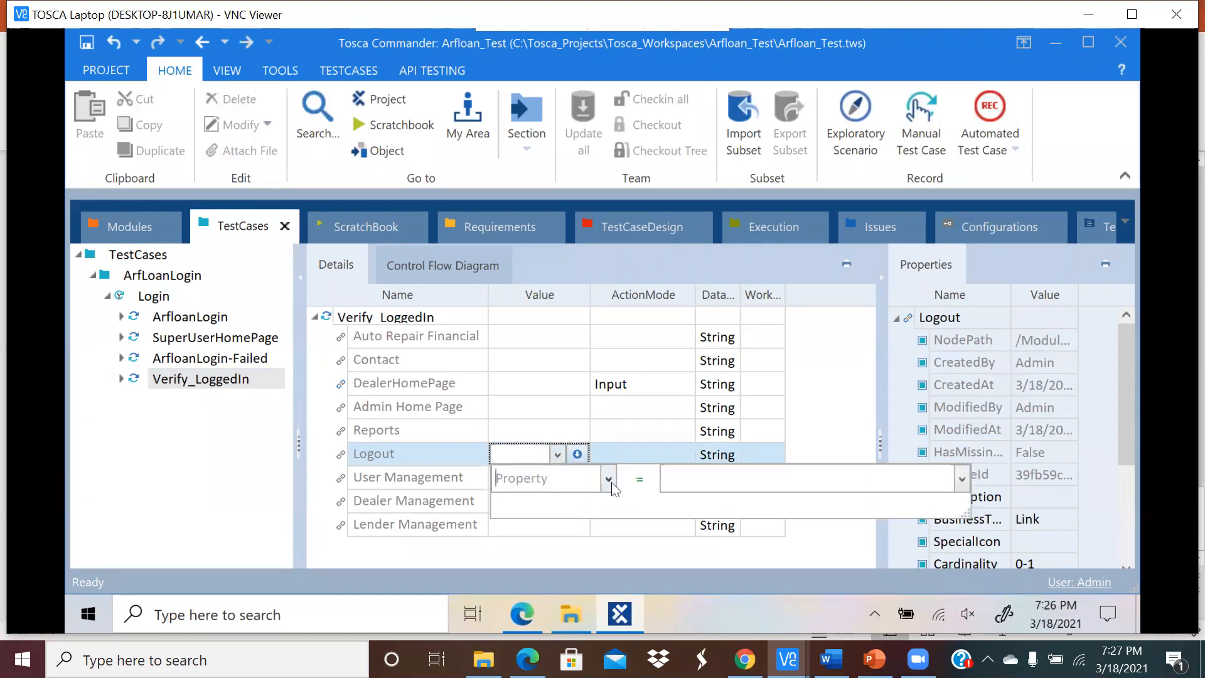
click(608, 480)
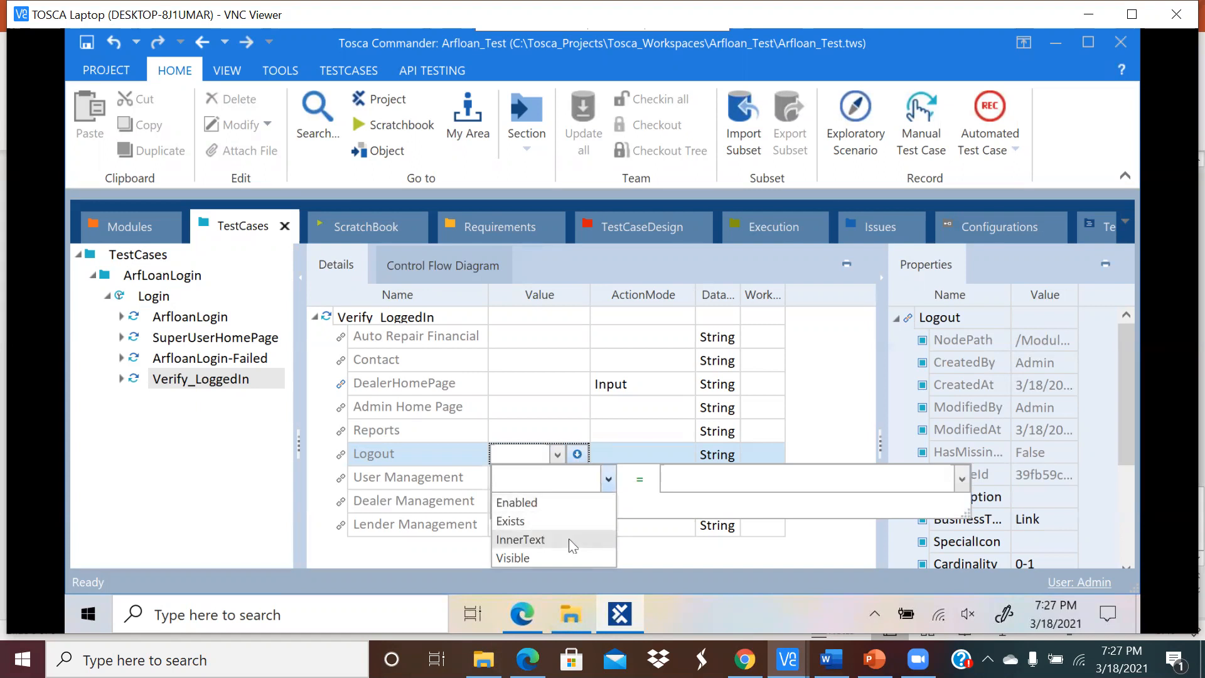
click(582, 453)
click(634, 454)
click(687, 455)
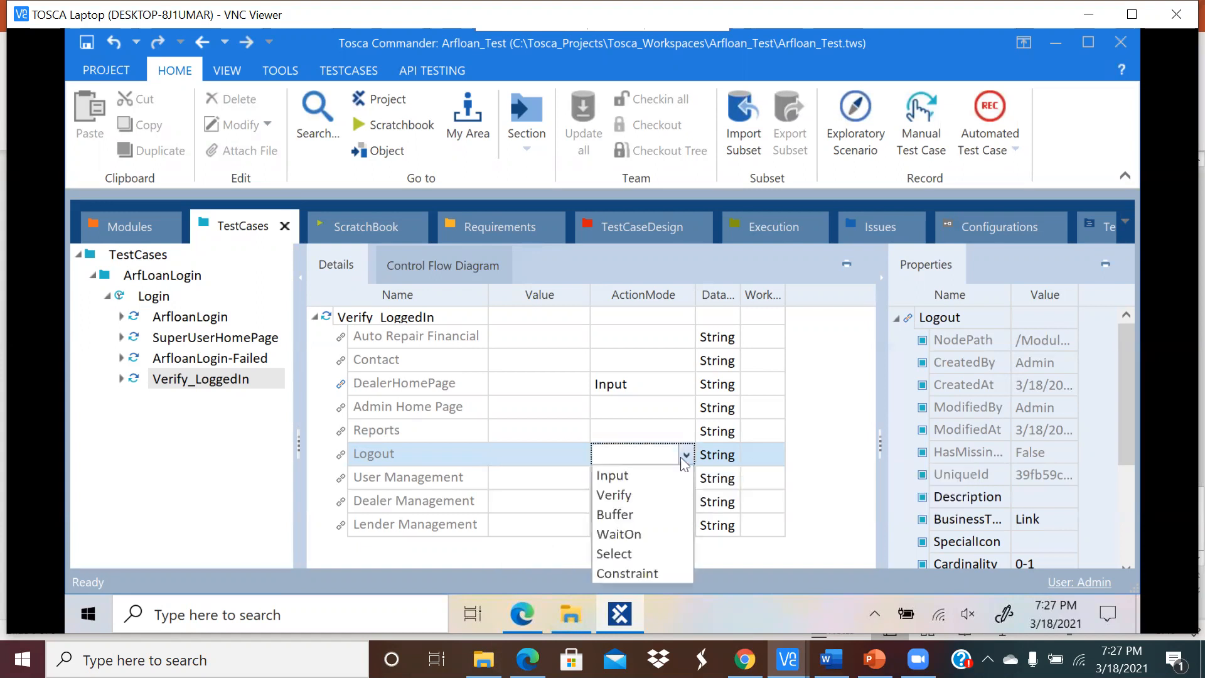
click(628, 497)
Step: Give the Logout step the condition InnerText == LogOut
click(584, 458)
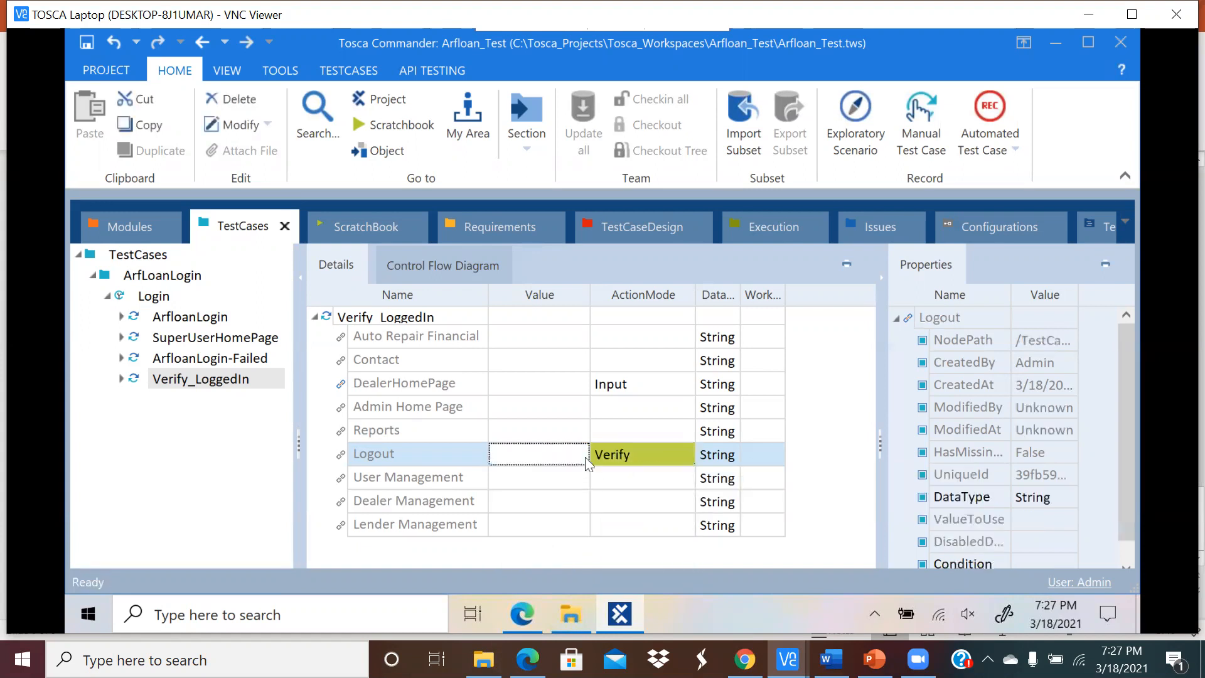
click(576, 455)
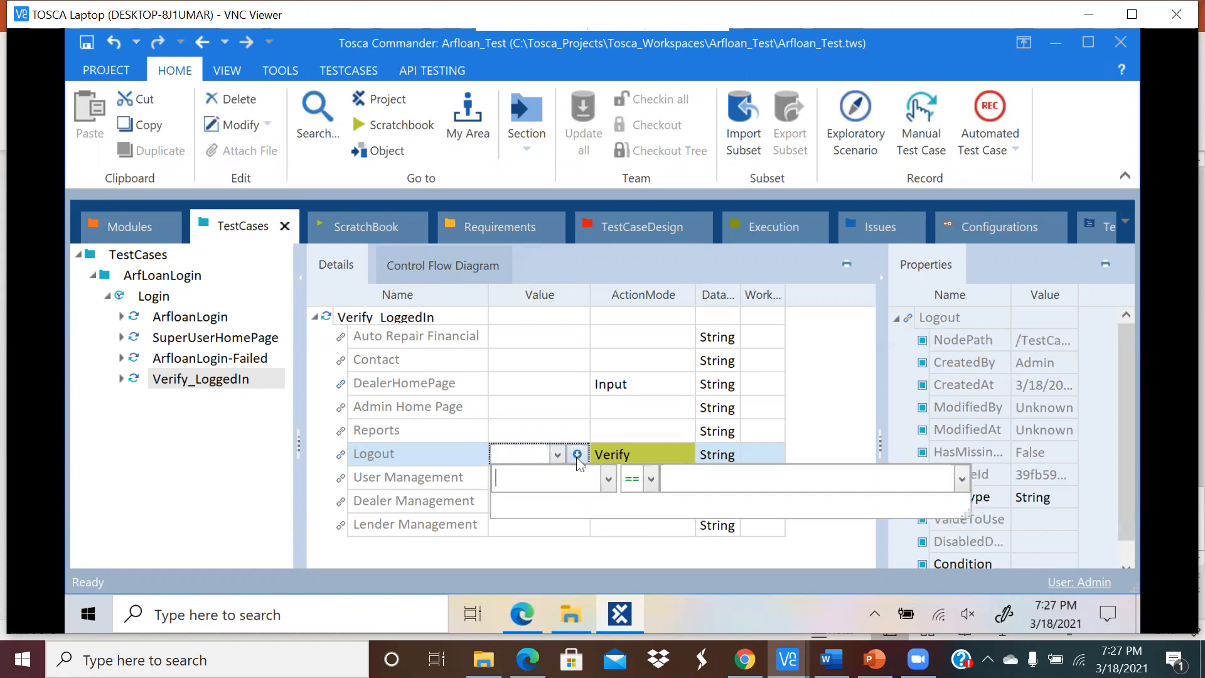
click(609, 480)
click(531, 541)
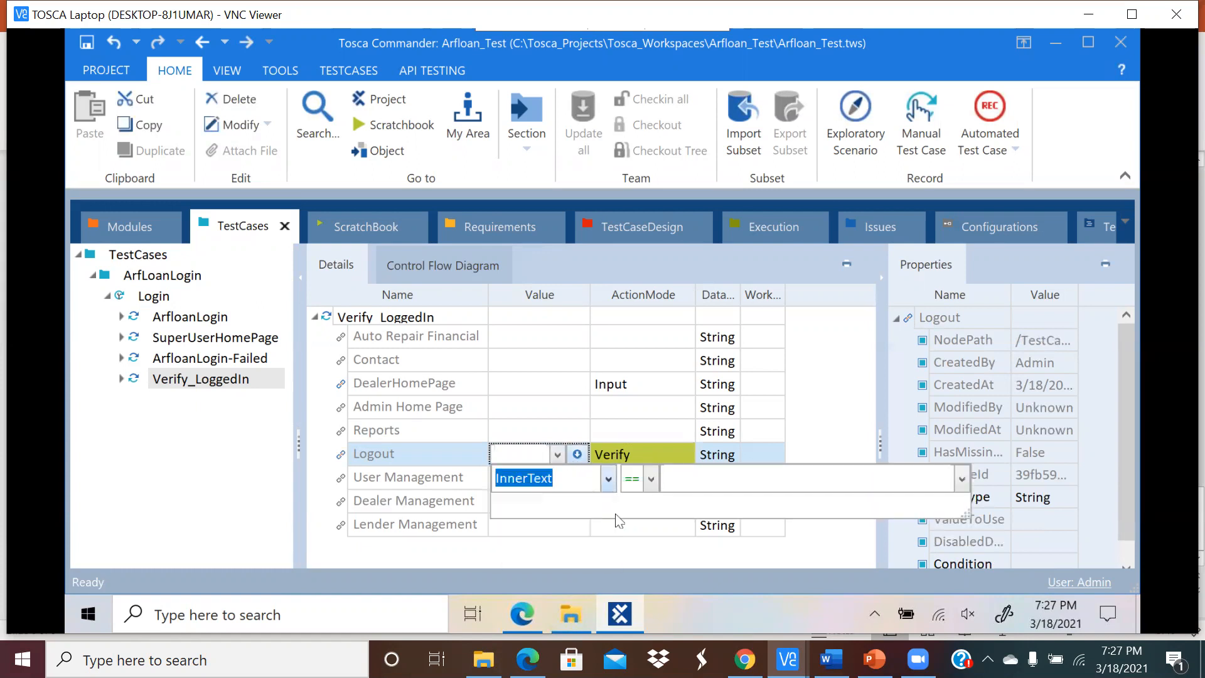
click(691, 484)
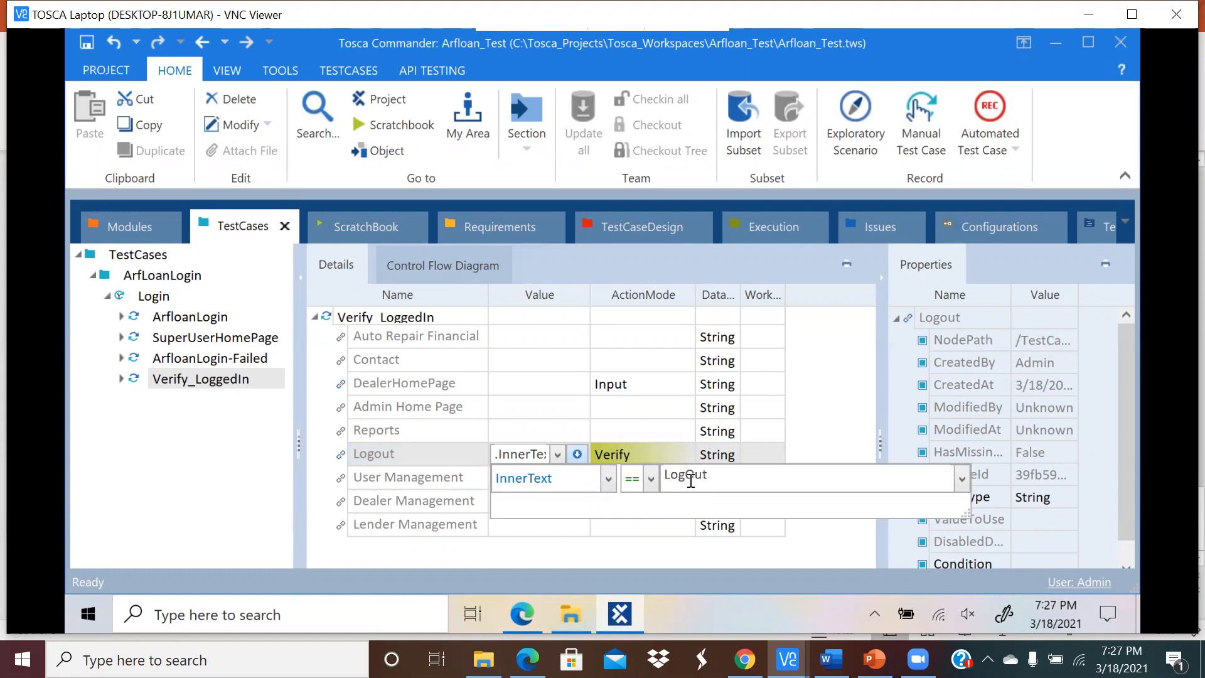
click(608, 544)
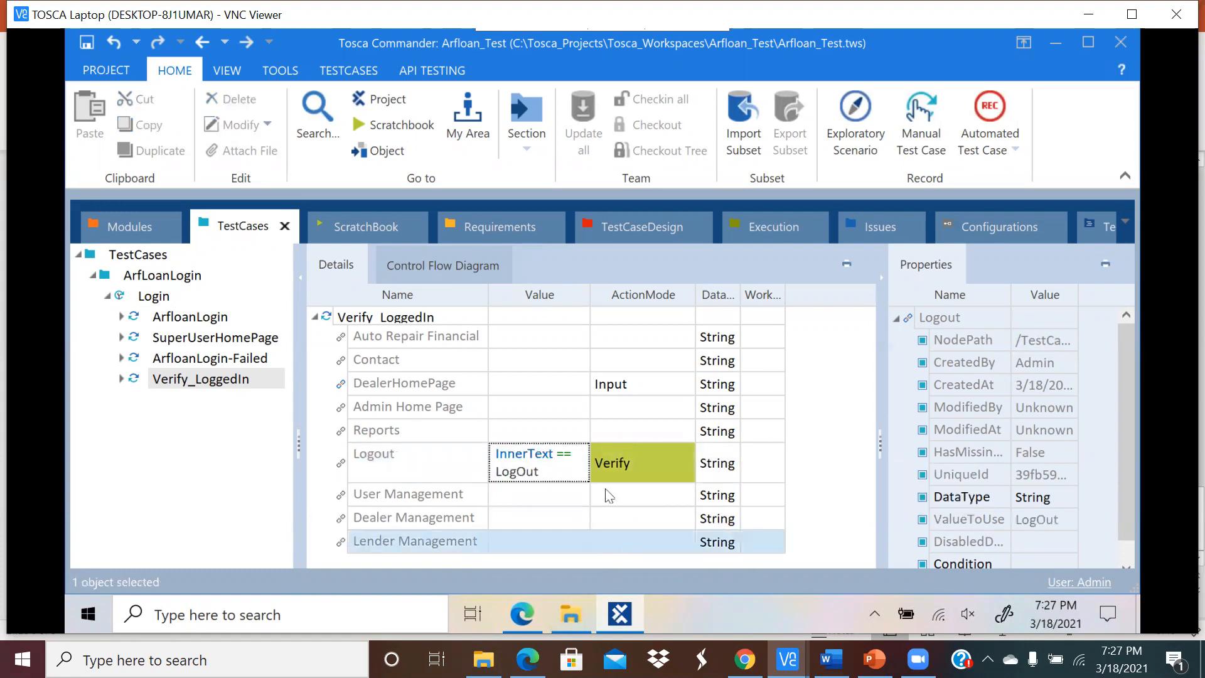
Step: Correct the expected text so the condition reads InnerText == Logout
click(576, 468)
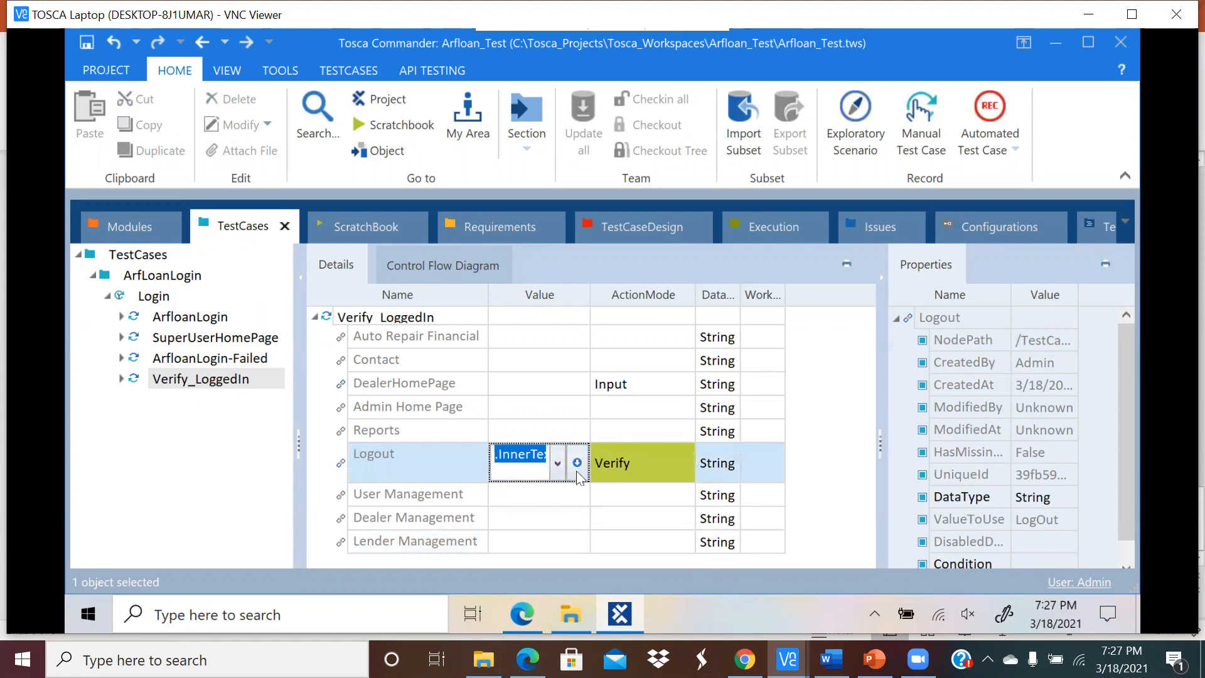
click(582, 470)
double_click(697, 492)
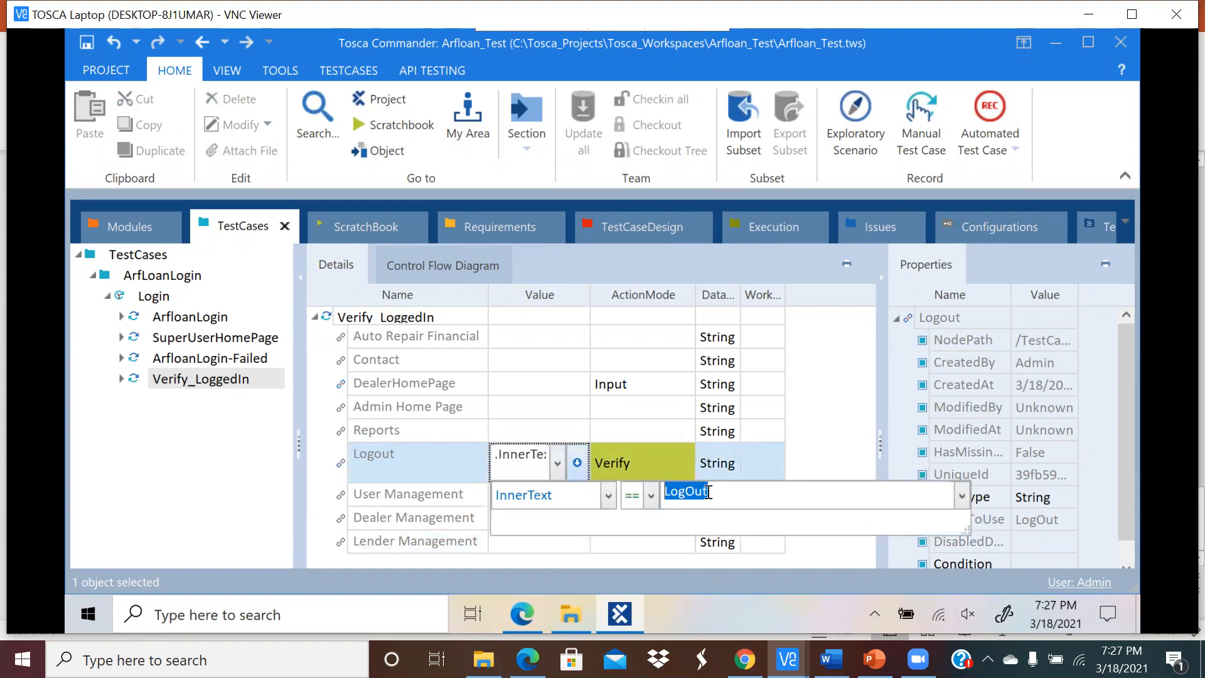
text(Logout)
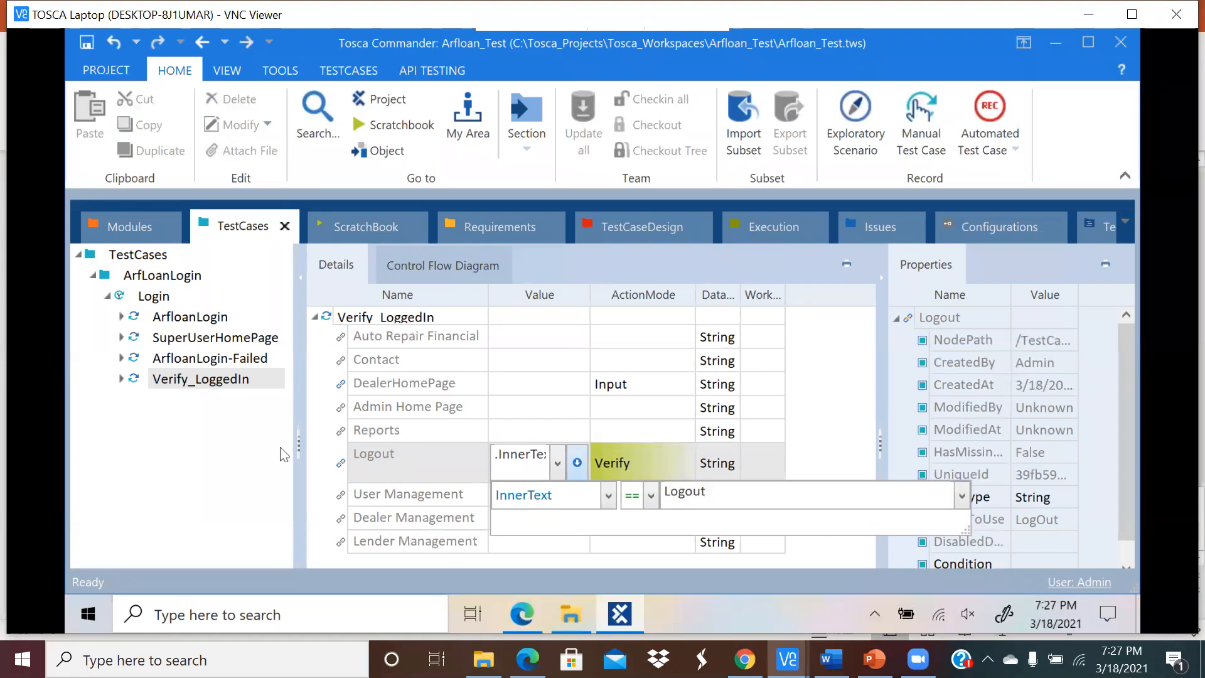
click(241, 467)
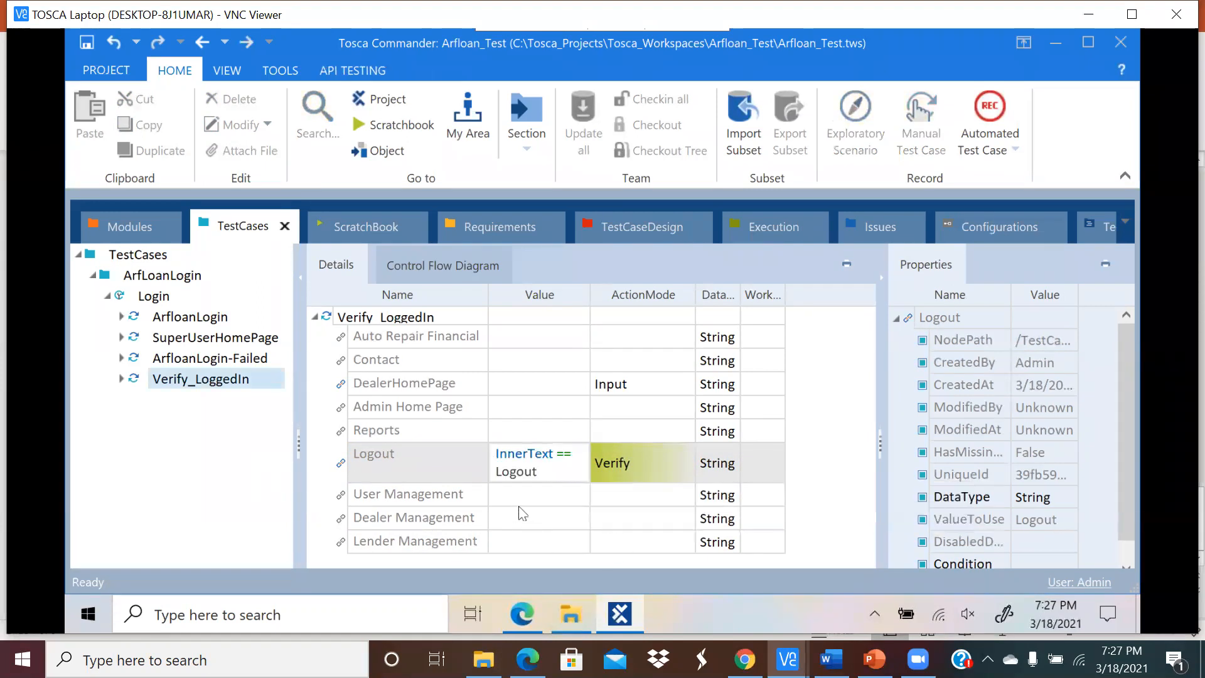
click(237, 360)
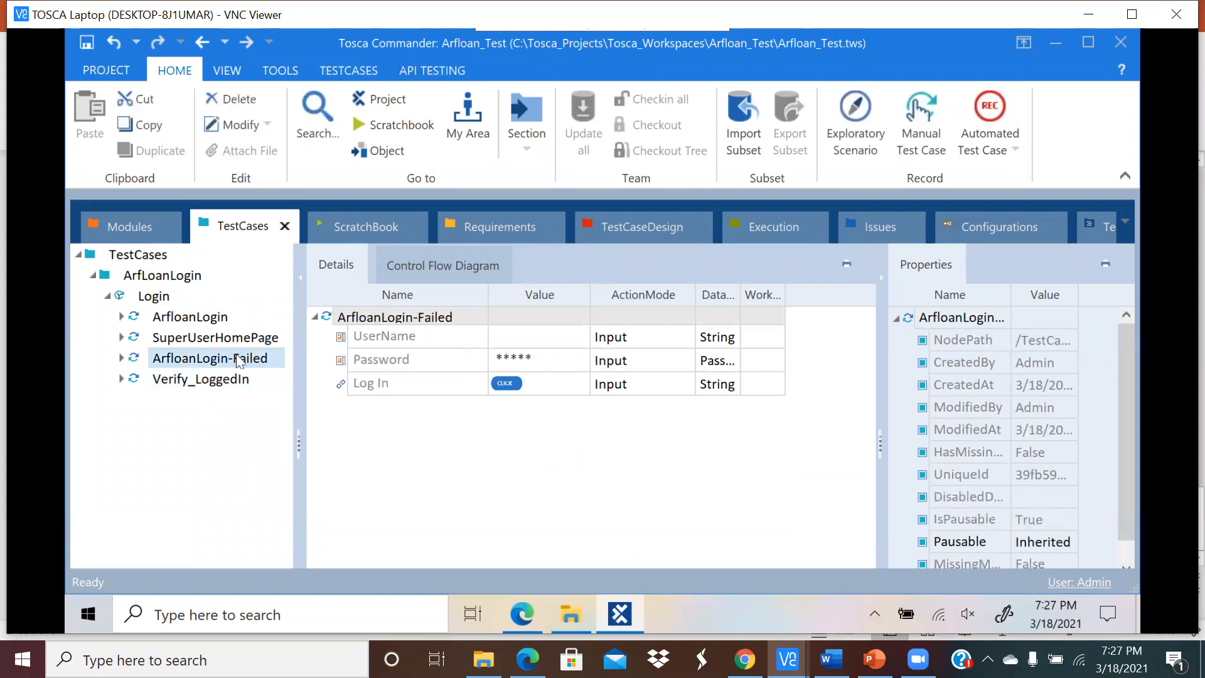
Step: Add an empty test case named Verify_Login_Failed under Login using Create TestCase
click(227, 367)
click(167, 275)
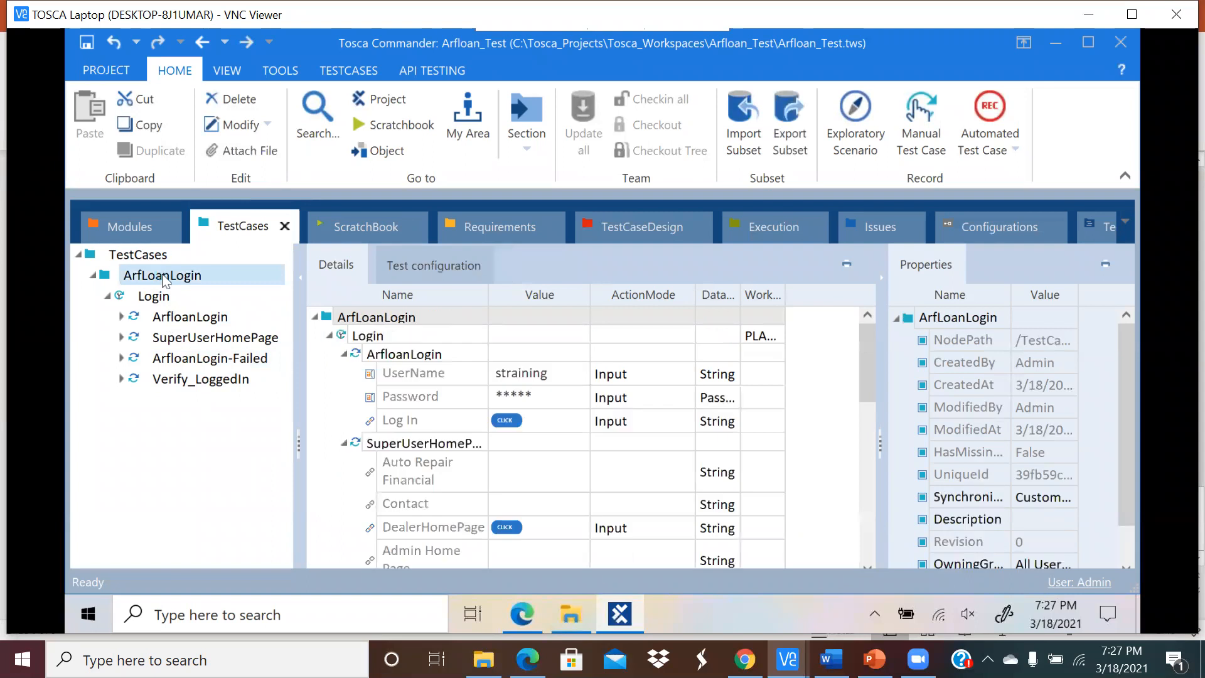
right_click(169, 274)
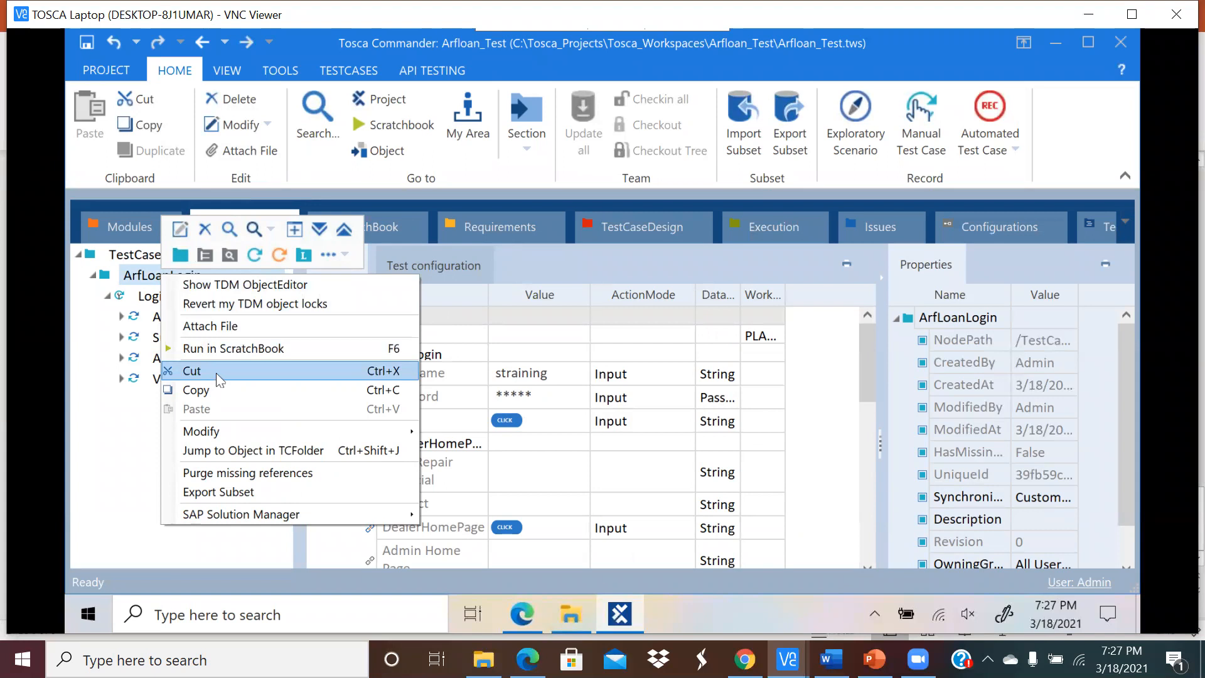
click(253, 257)
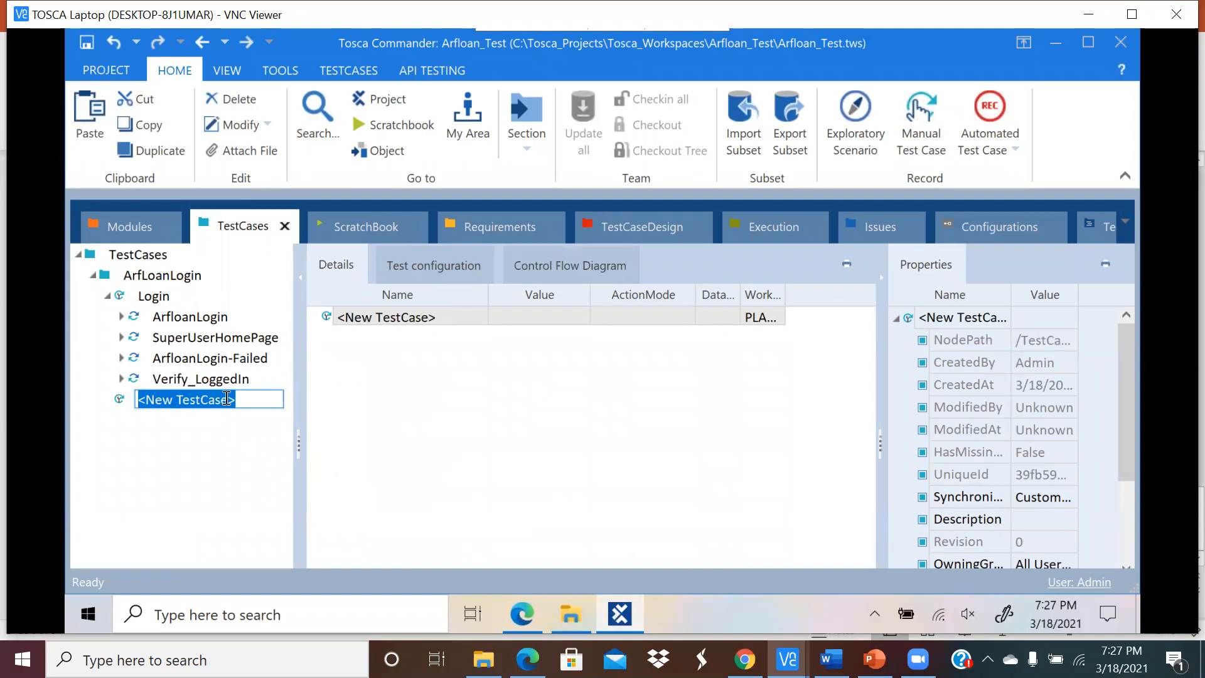
text(Verify_Logi)
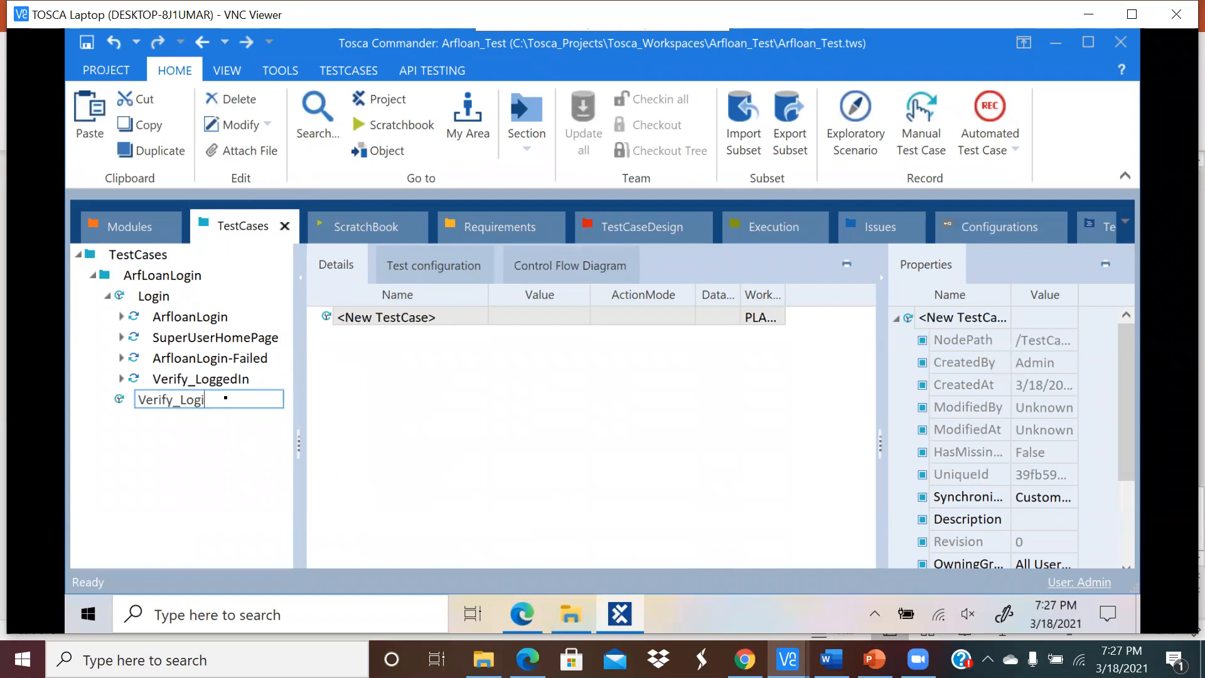
text(n_Failed)
click(136, 455)
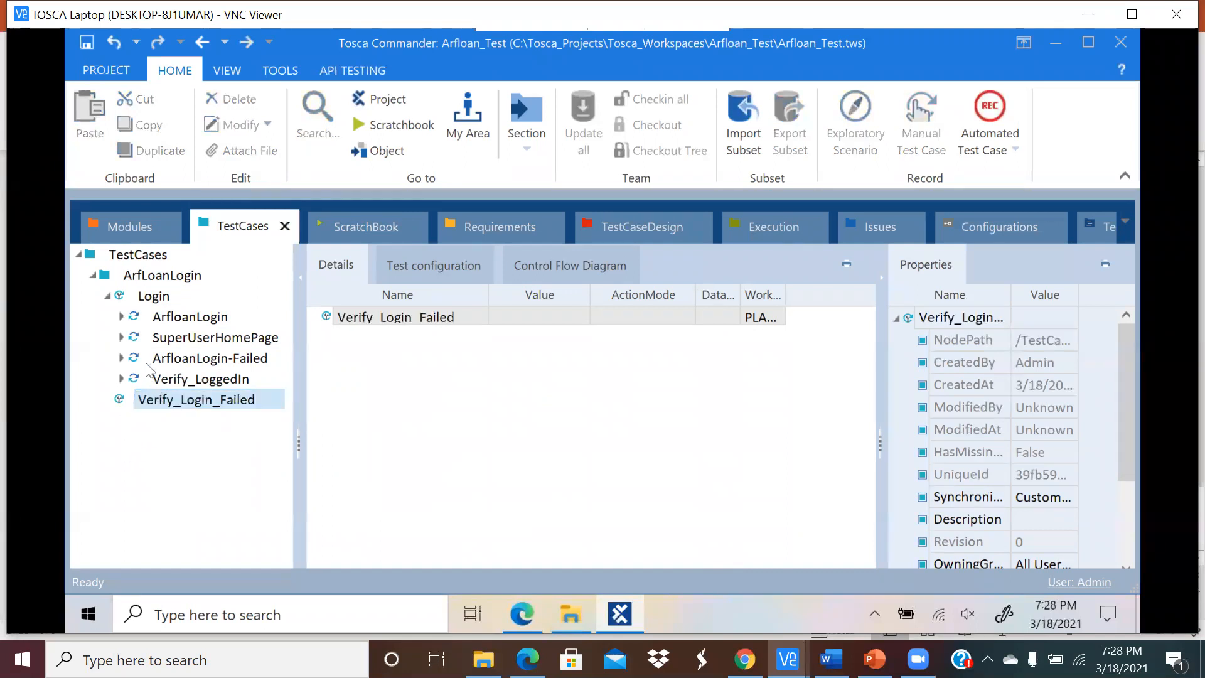
Step: Move ArfloanLogin-Failed and Verify_LoggedIn into Verify_Login_Failed and review their steps
mouse_move(155, 361)
mouse_down()
mouse_move(166, 411)
mouse_move(165, 366)
mouse_move(163, 400)
mouse_move(160, 379)
mouse_up()
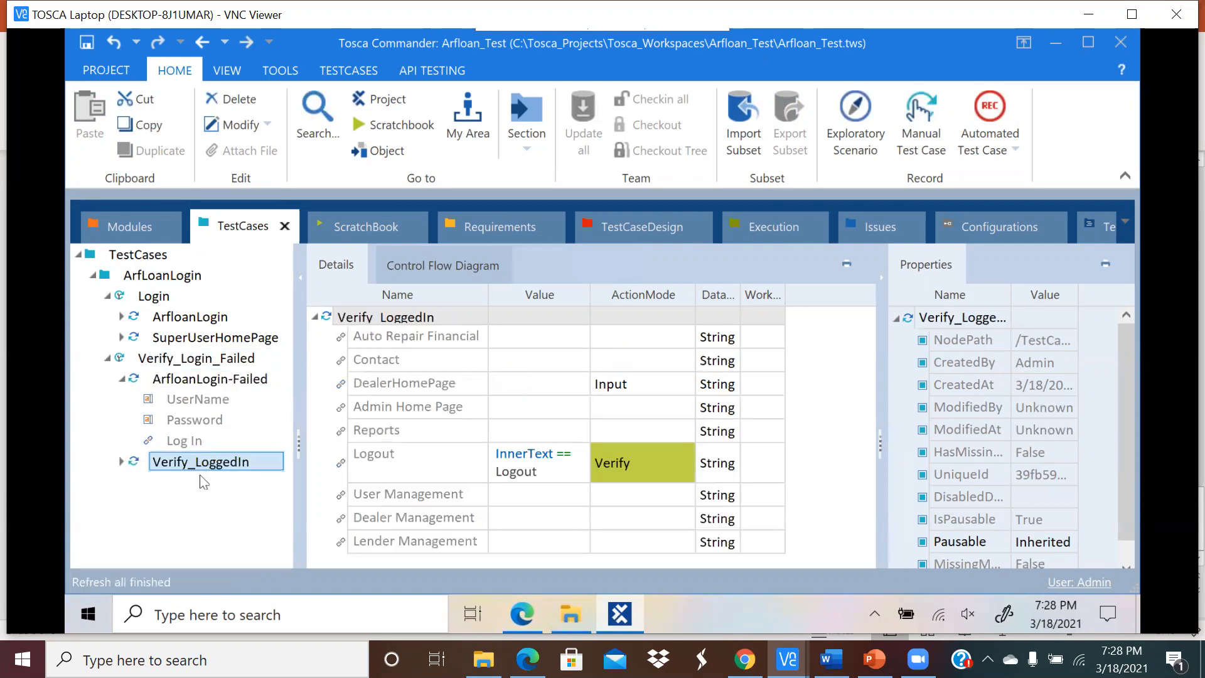
click(180, 361)
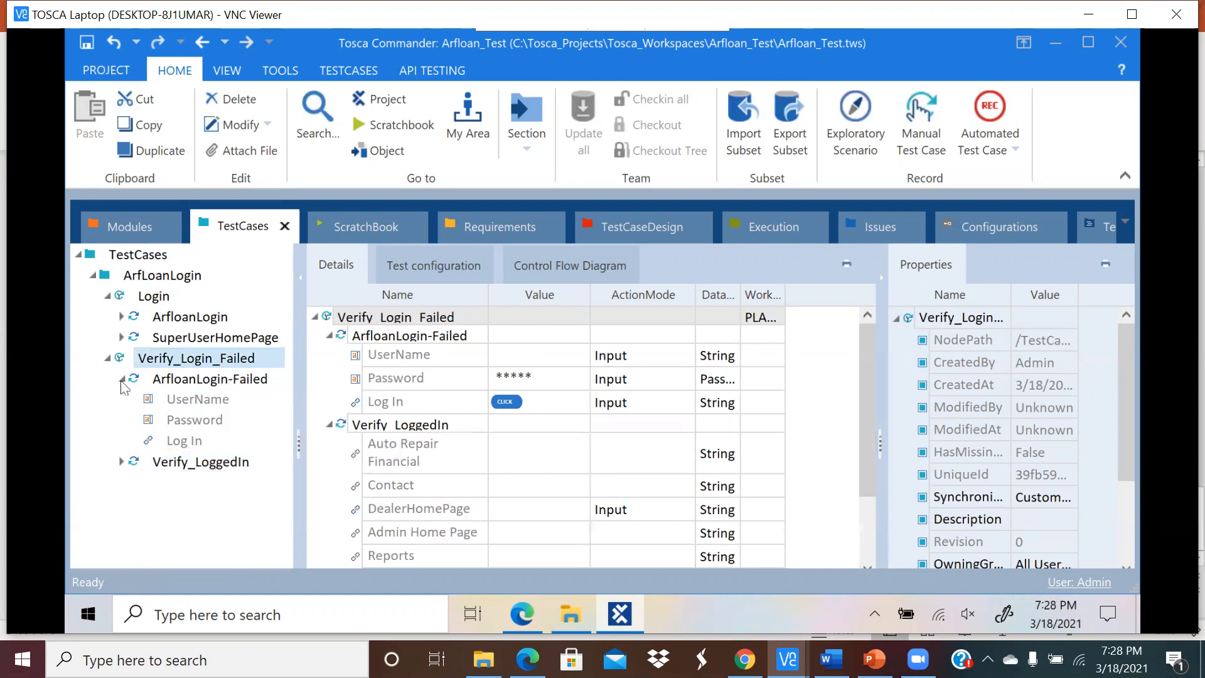
click(122, 380)
click(194, 380)
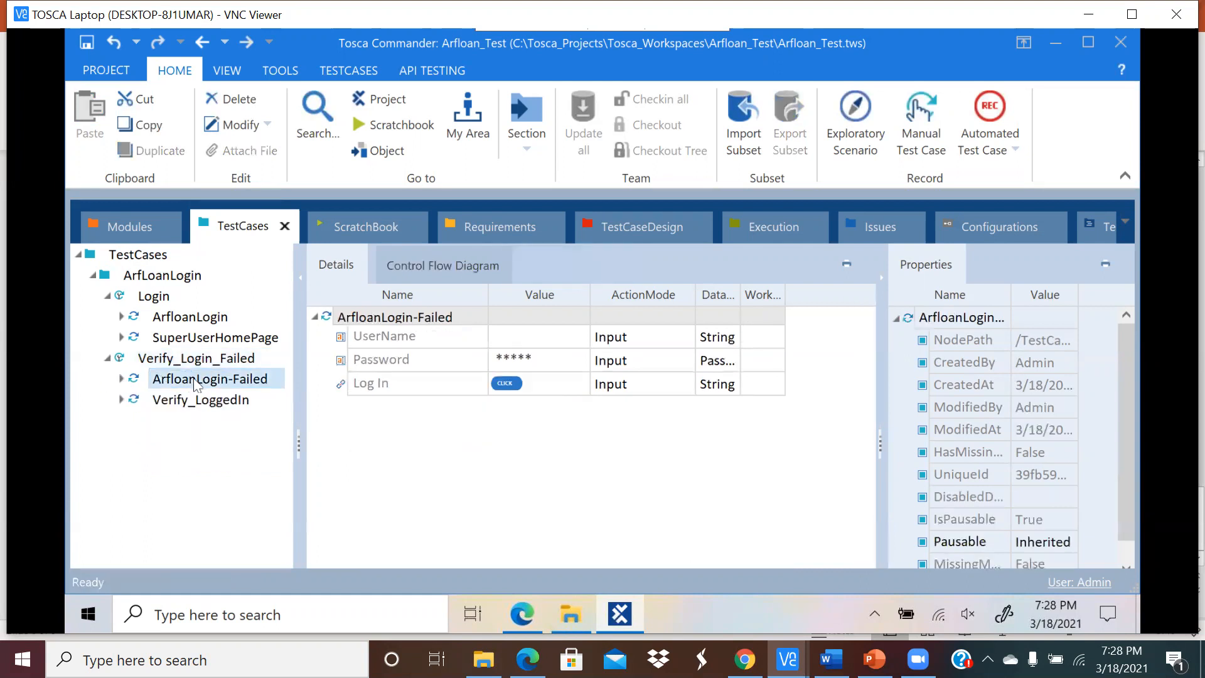
click(198, 404)
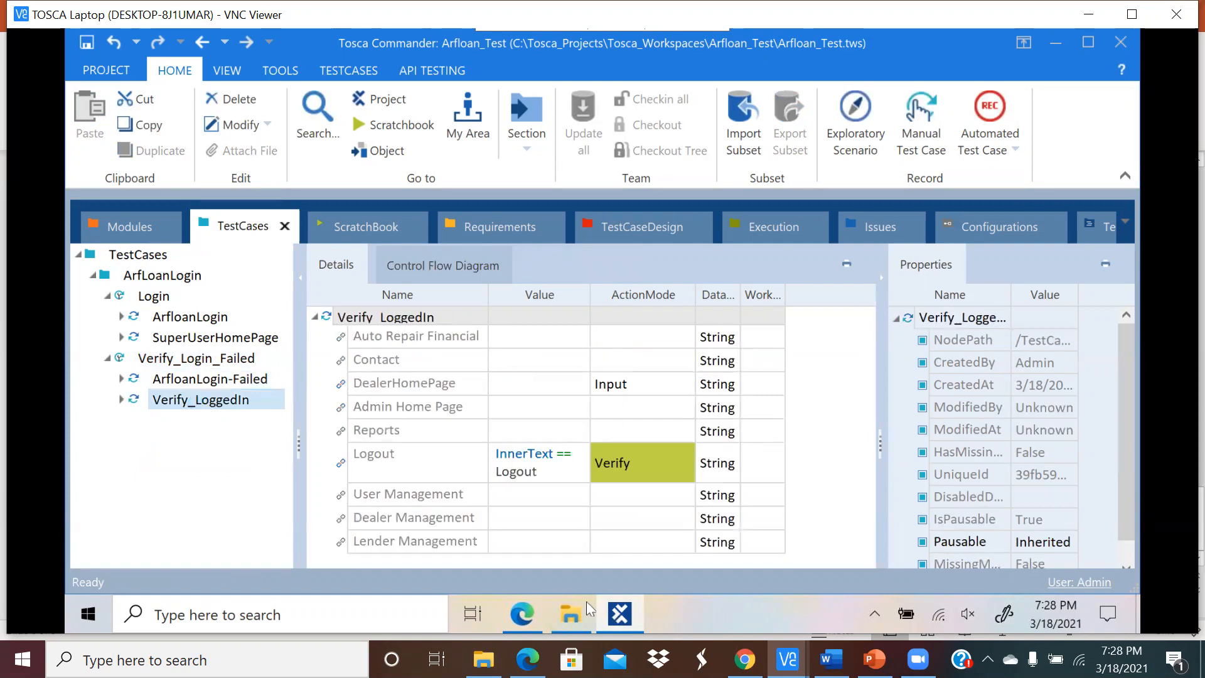
Step: Log out of the Arfloan admin page in Edge and return to Tosca Commander
click(528, 602)
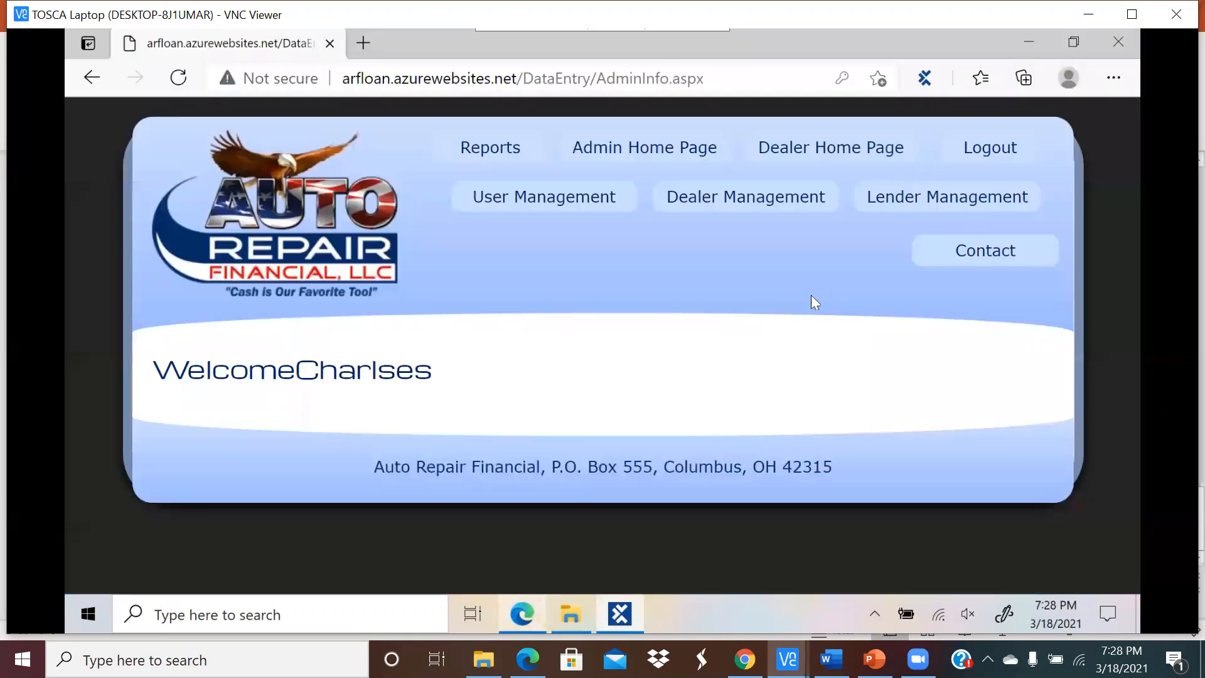
click(983, 157)
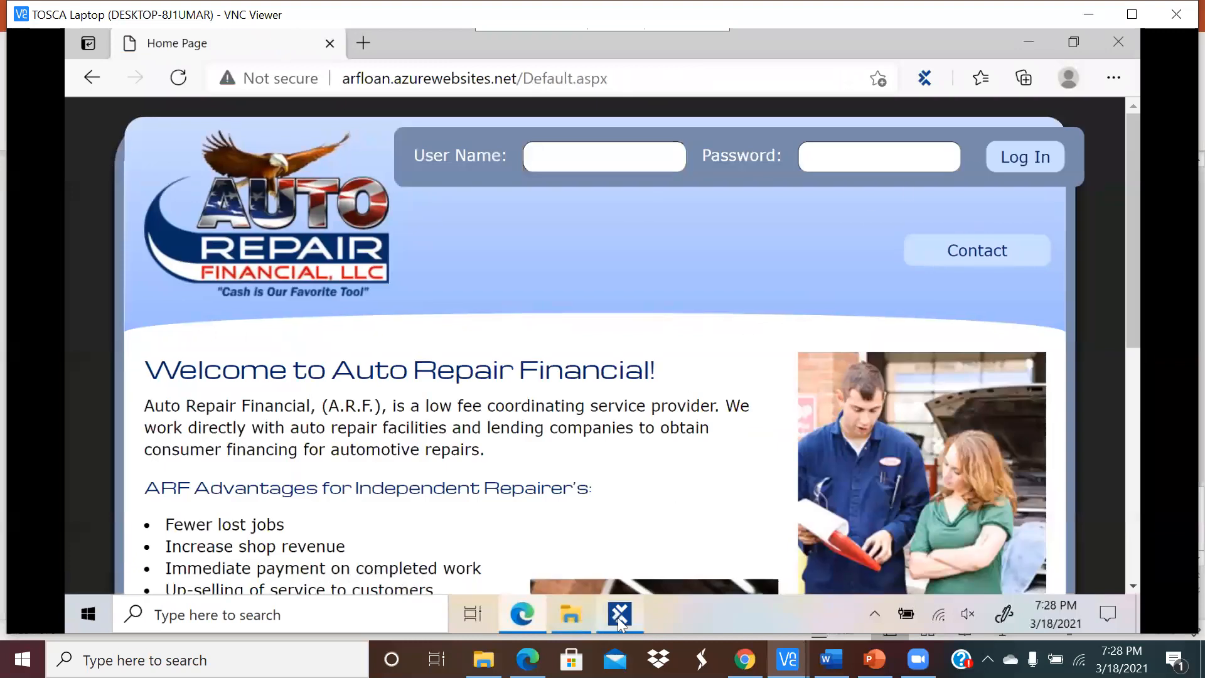
click(620, 614)
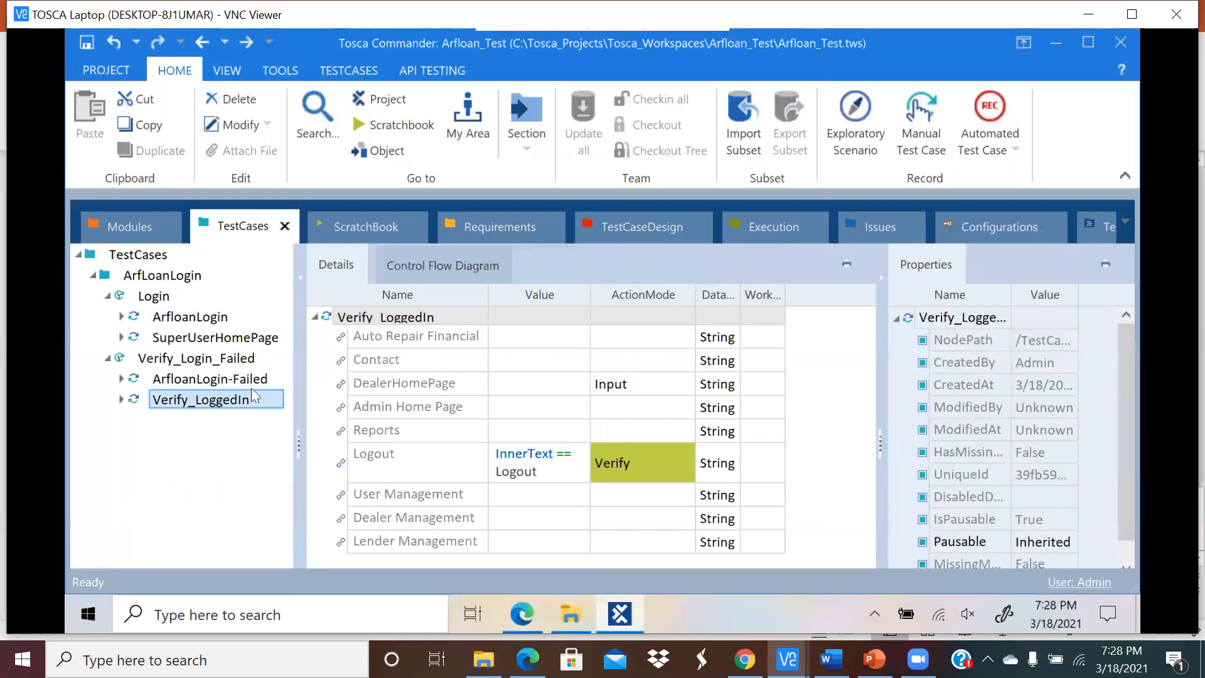
Step: Run Verify_Login_Failed in ScratchBook from the TESTCASES ribbon
click(216, 359)
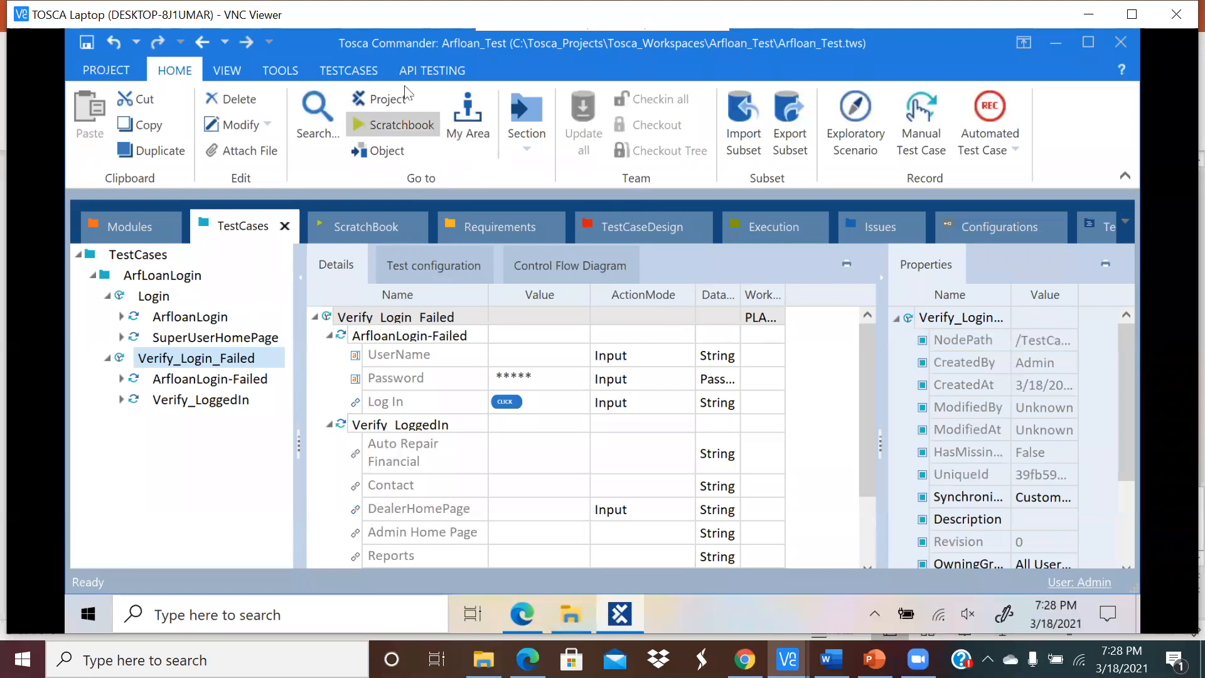
click(352, 70)
click(456, 122)
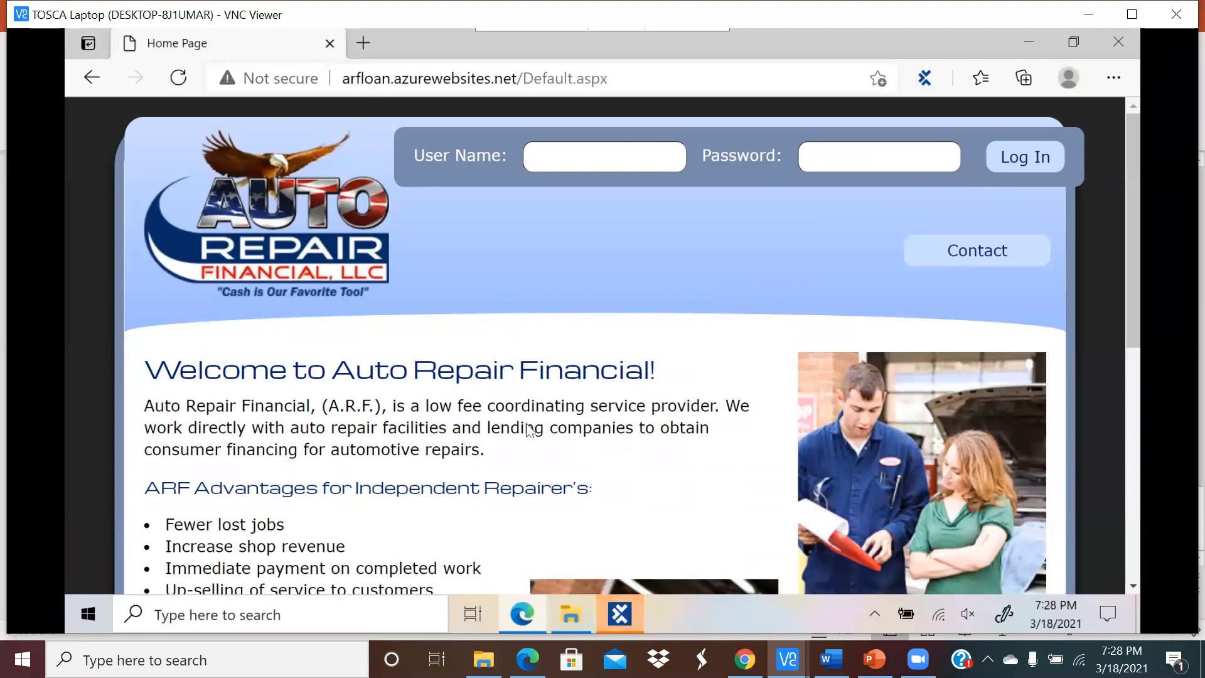
Step: Open Verify_LoggedIn's ScratchBook result and read its 'No matching tab' error for AdminInfo.aspx
click(620, 614)
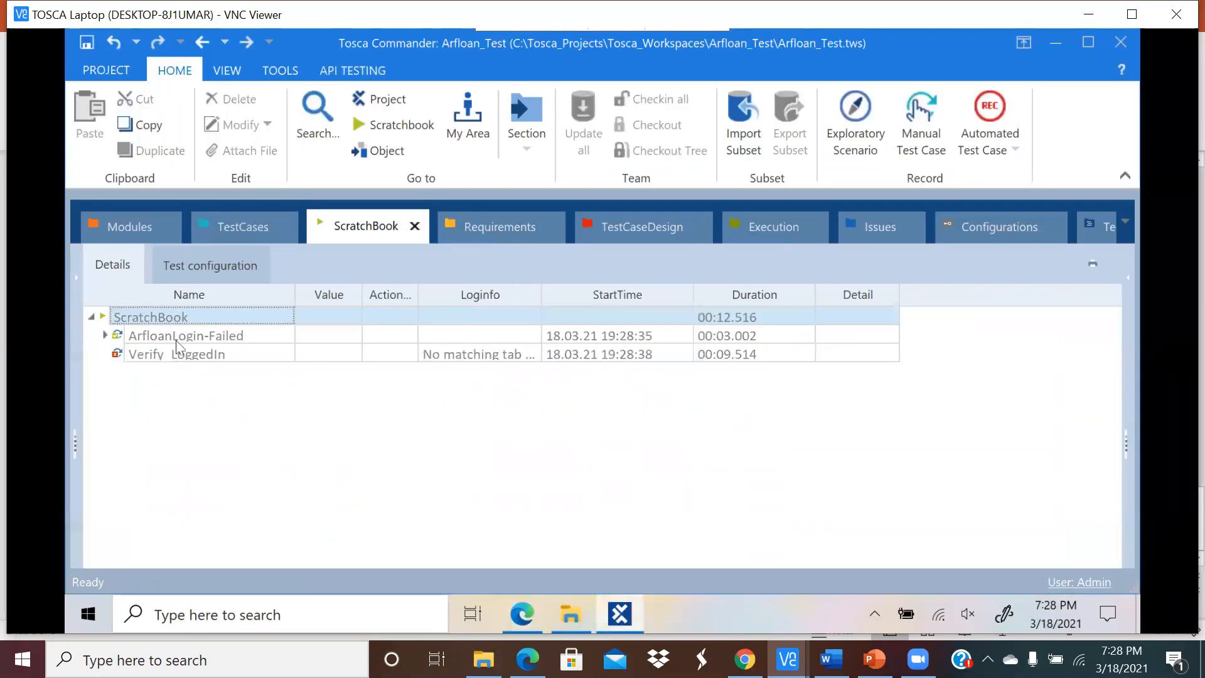
click(105, 335)
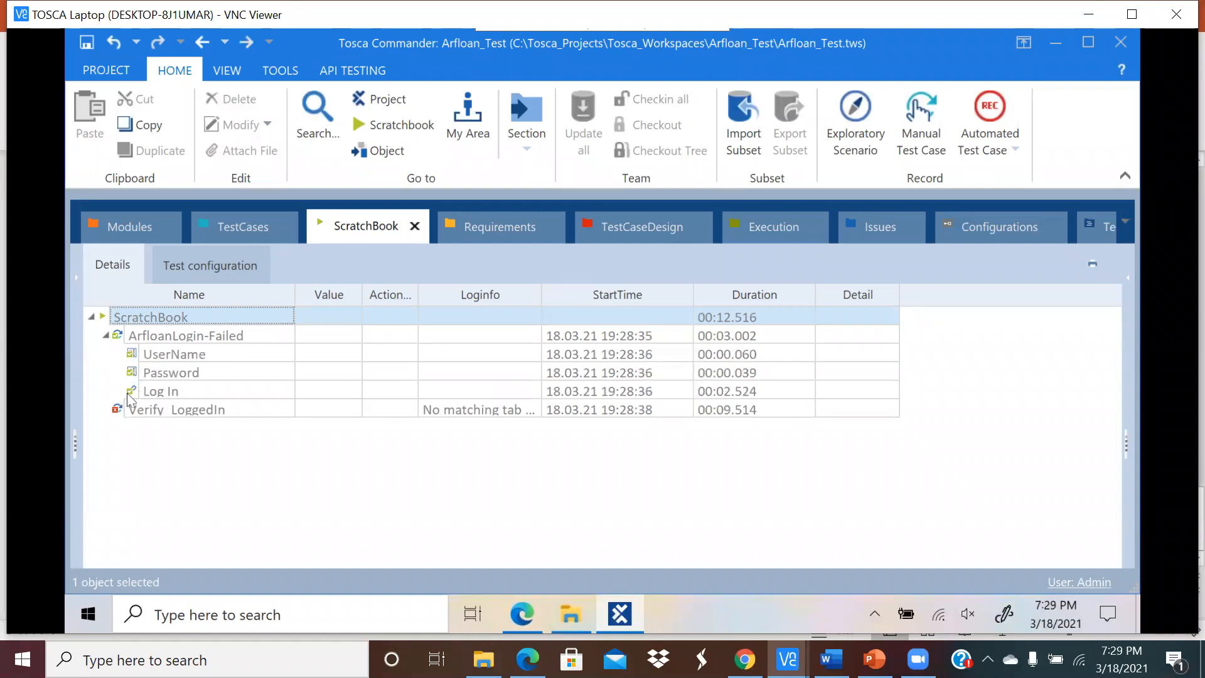
click(159, 411)
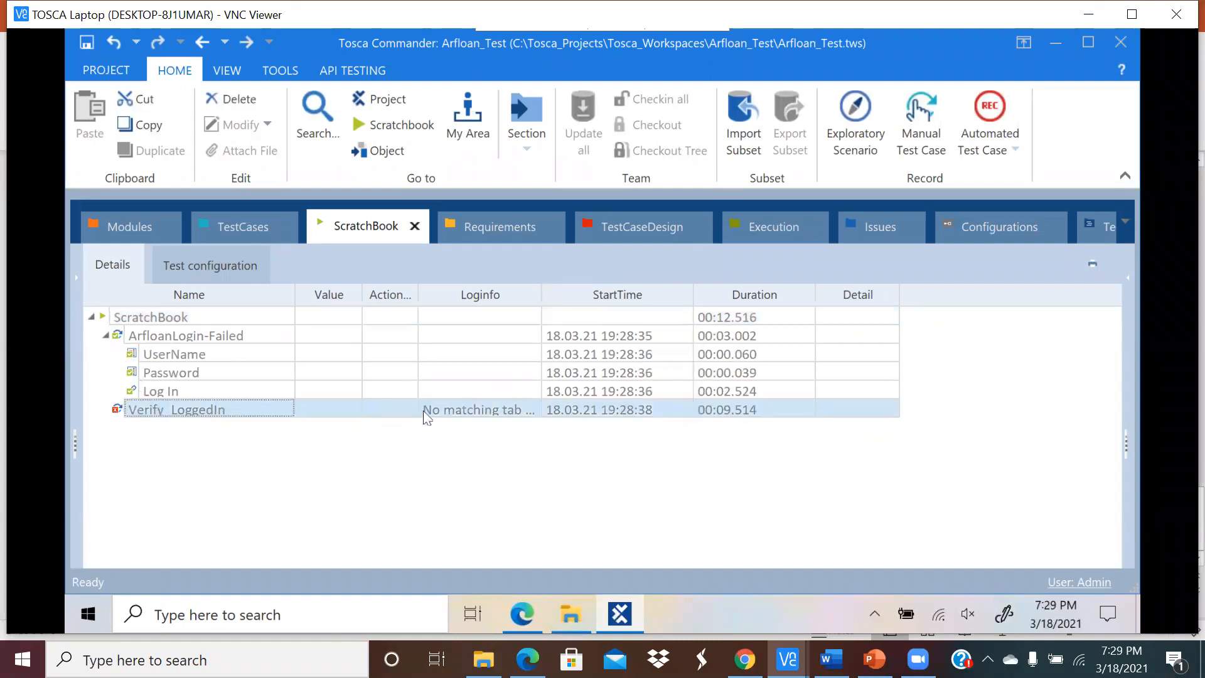
drag(540, 302, 848, 294)
click(828, 408)
click(838, 407)
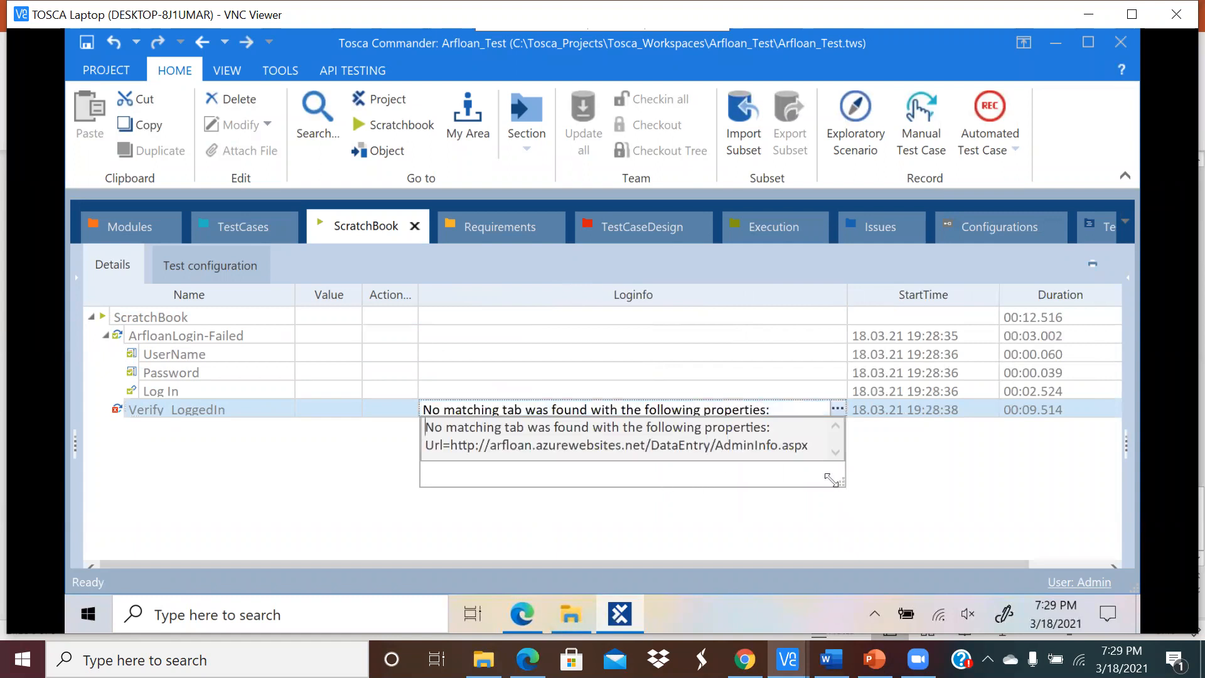
drag(831, 480, 896, 556)
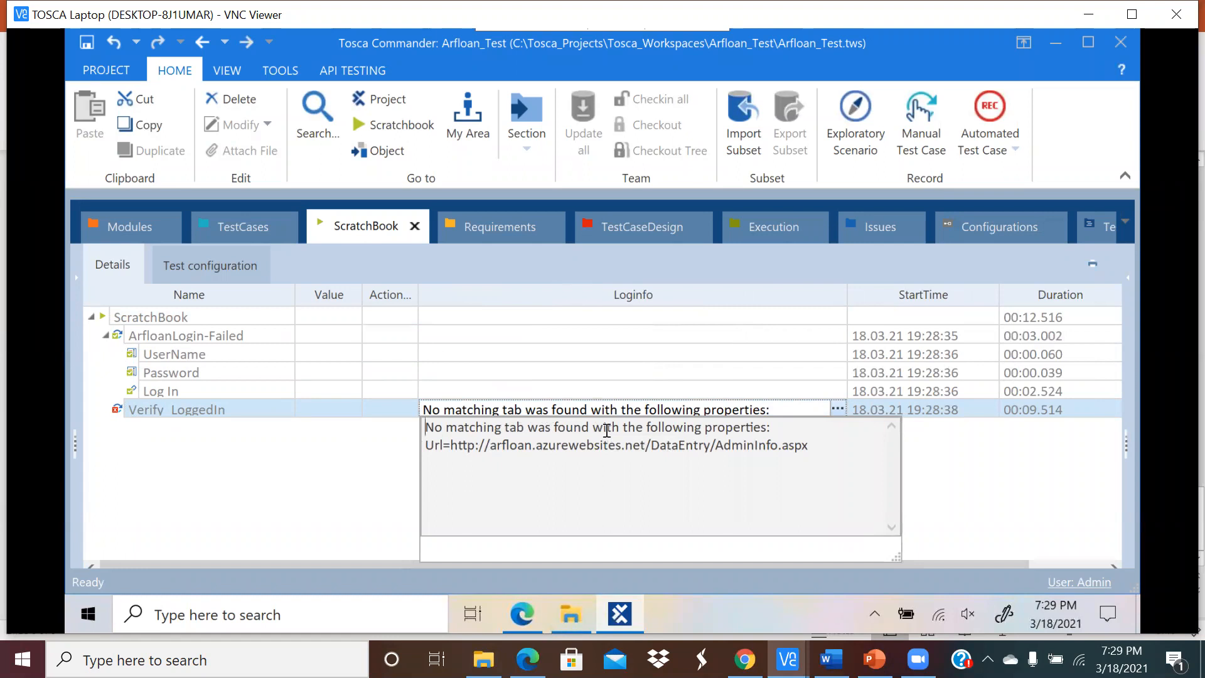
click(326, 491)
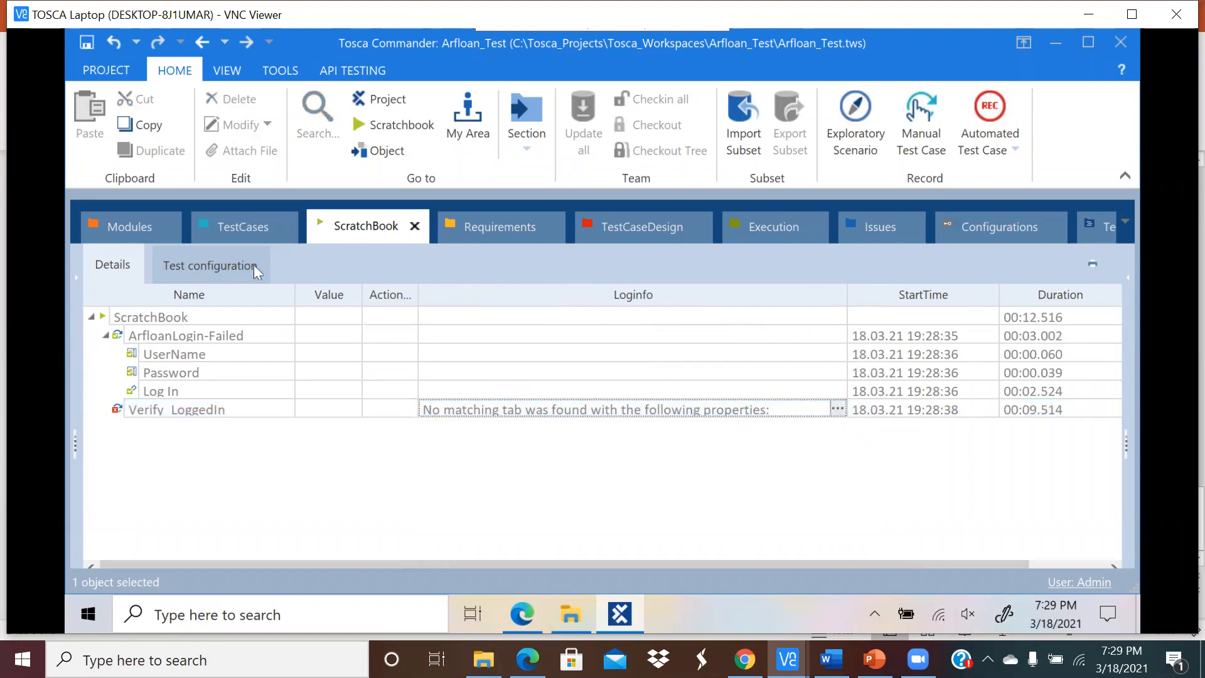
Step: Inspect the UserName value in the ArfloanLogin-Failed steps of Verify_Login_Failed
click(222, 230)
click(195, 380)
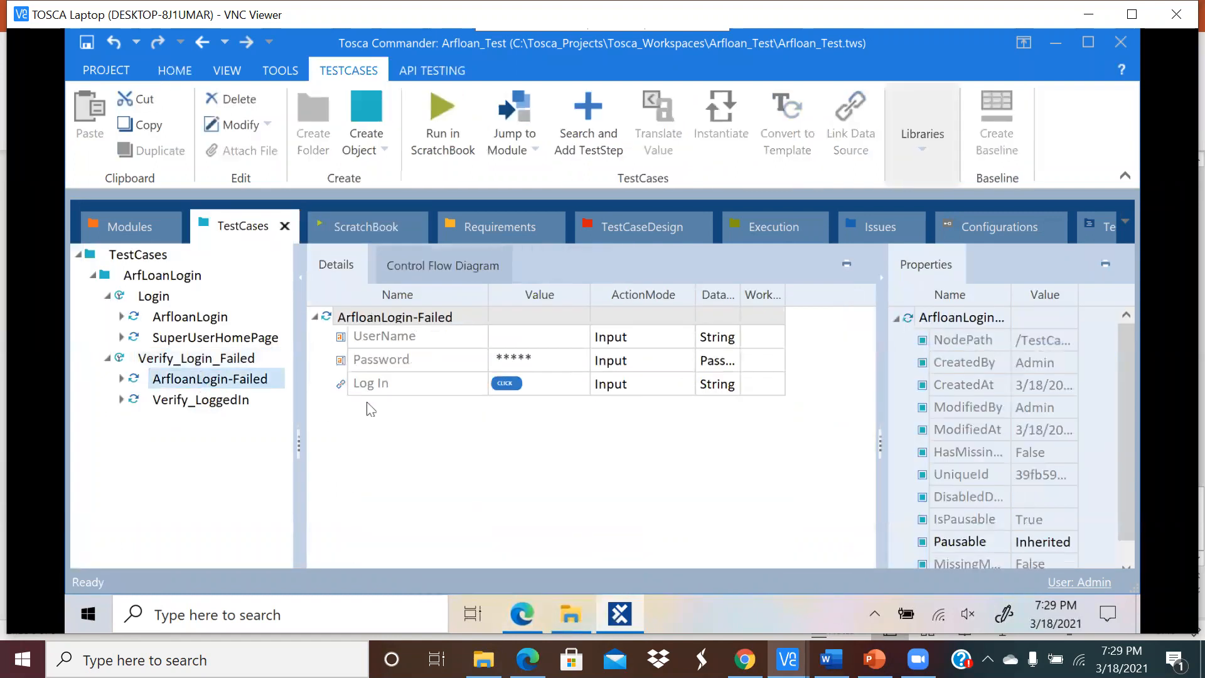
click(500, 338)
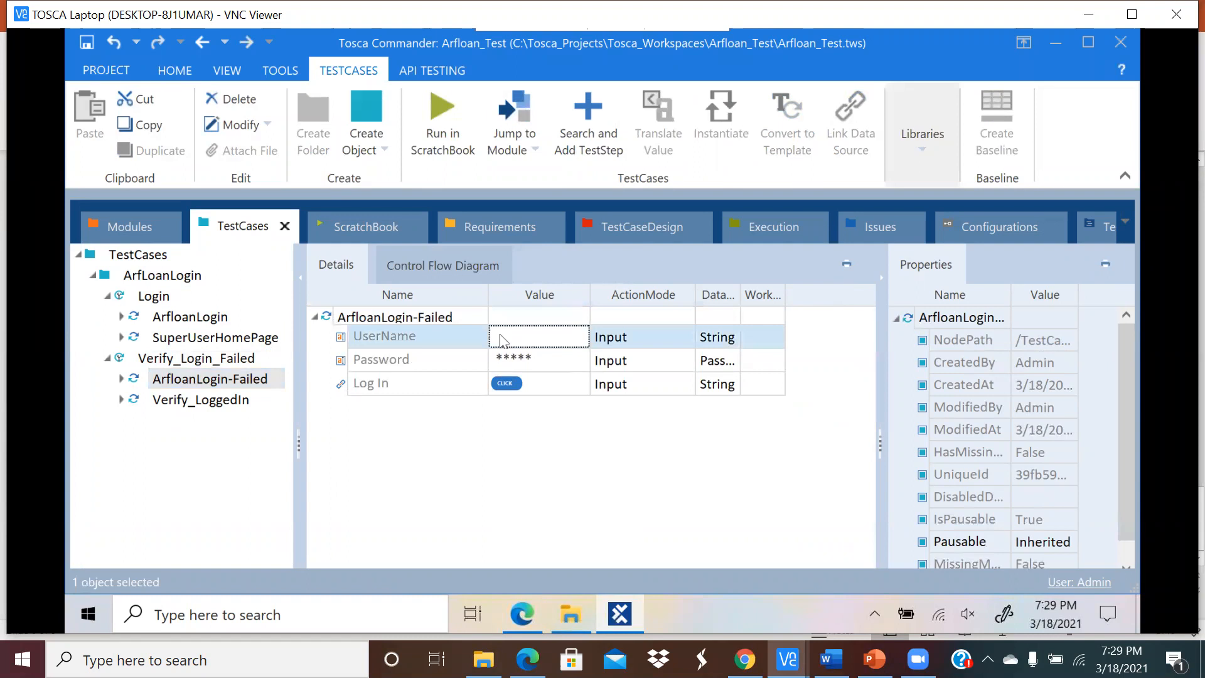
click(472, 430)
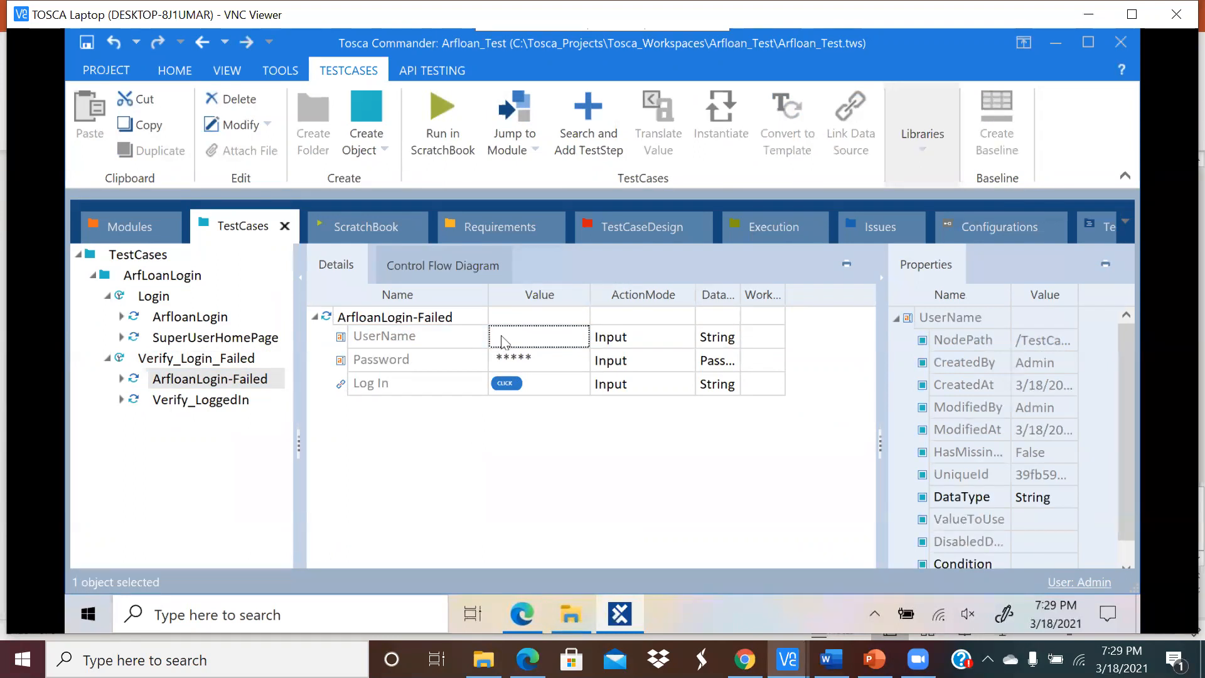
Step: Show Verify_LoggedIn's steps, with Logout verifying InnerText == Logout, and compare against the Arfloan website
click(232, 405)
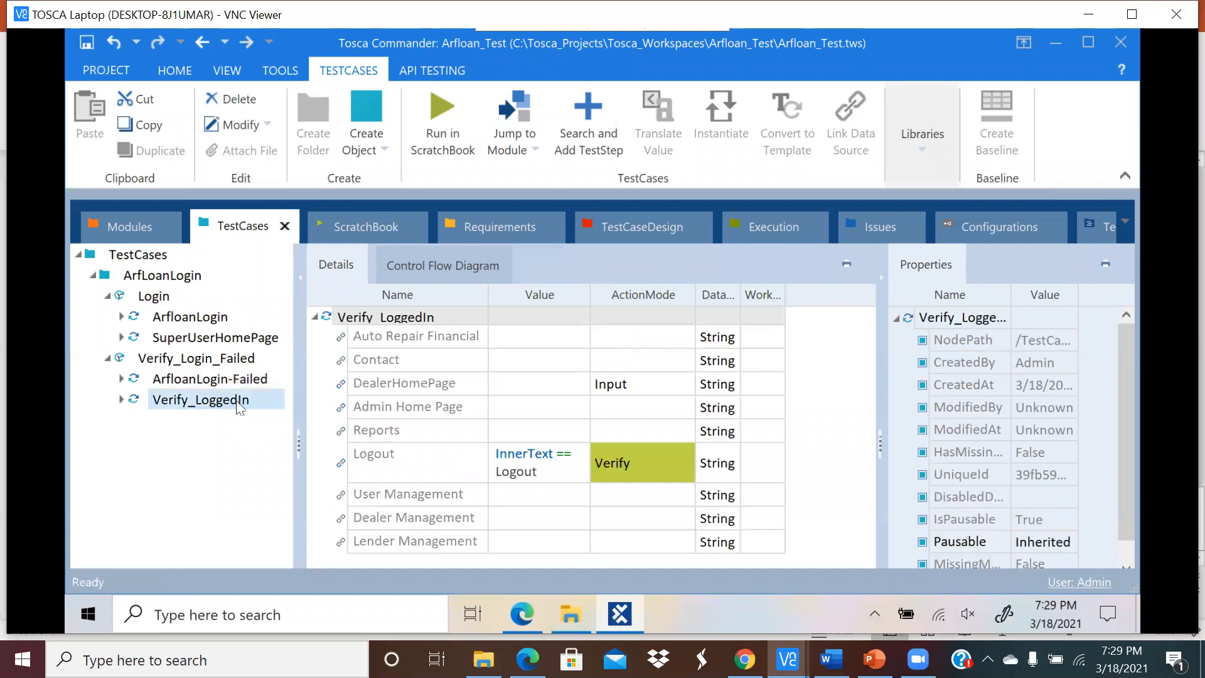
click(521, 614)
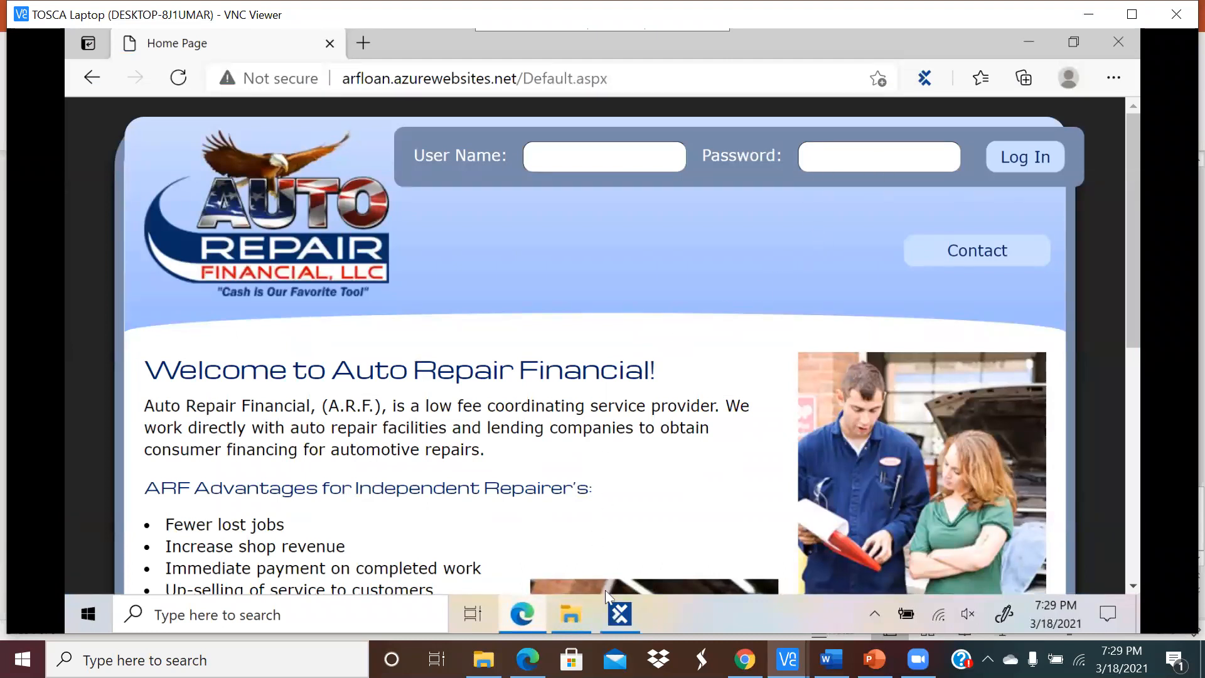
click(618, 614)
click(548, 541)
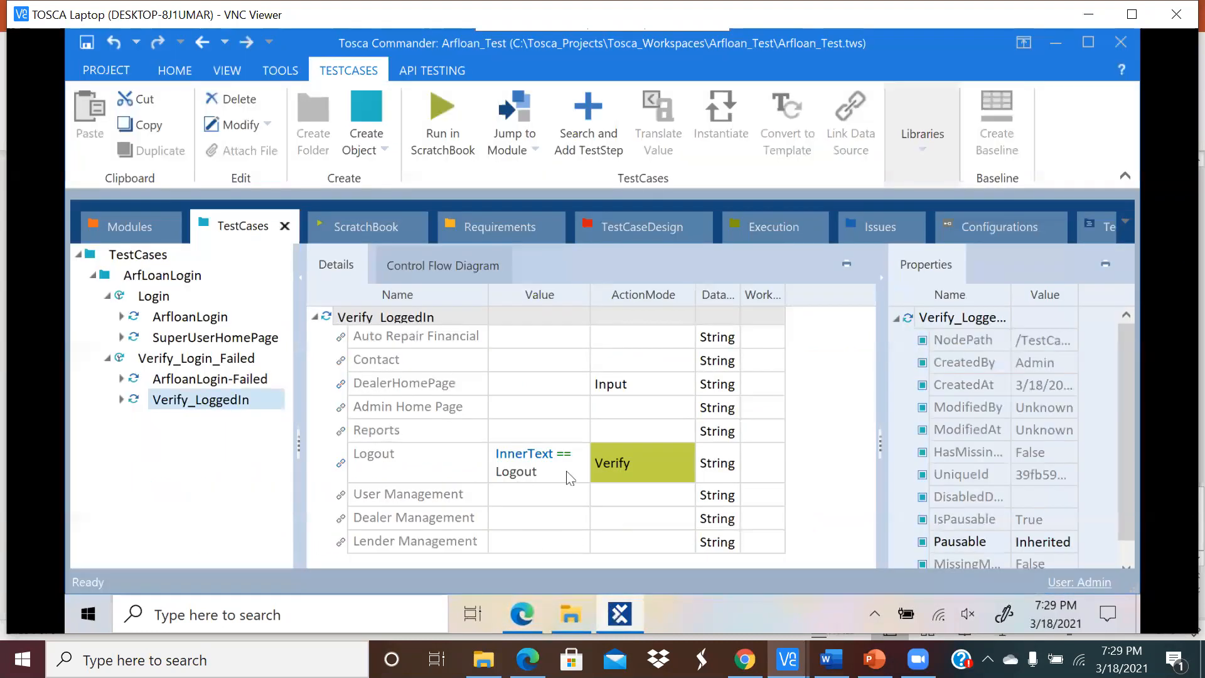
click(237, 465)
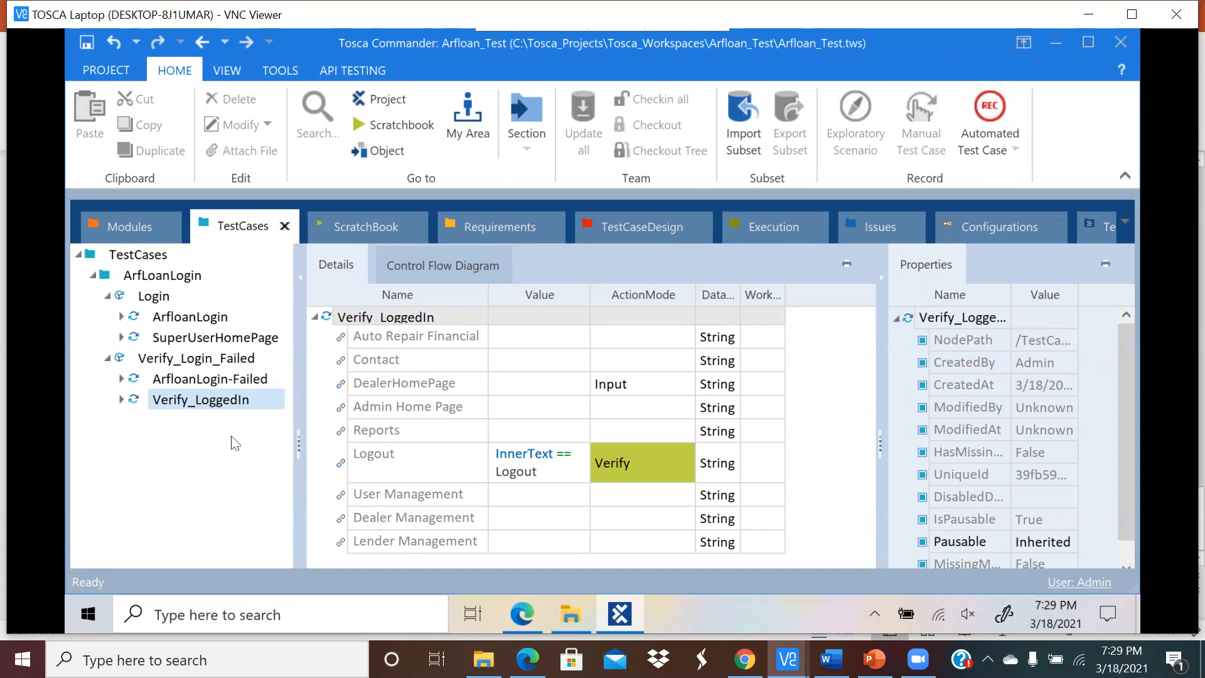
click(368, 226)
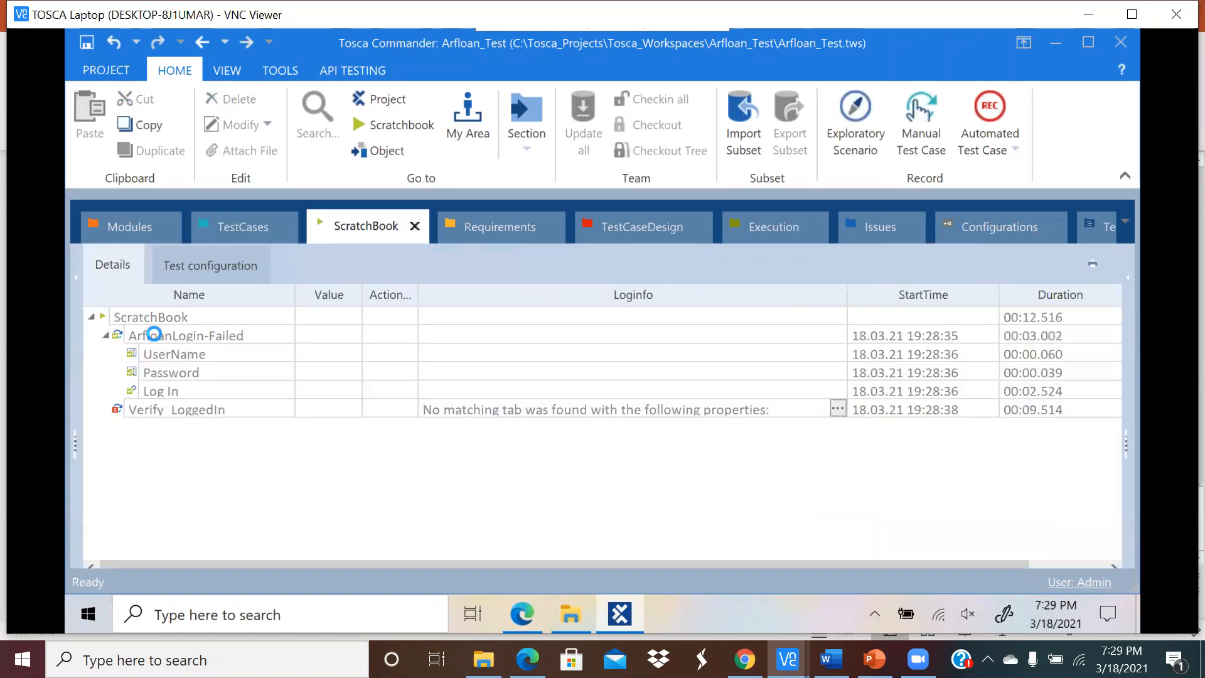
click(155, 337)
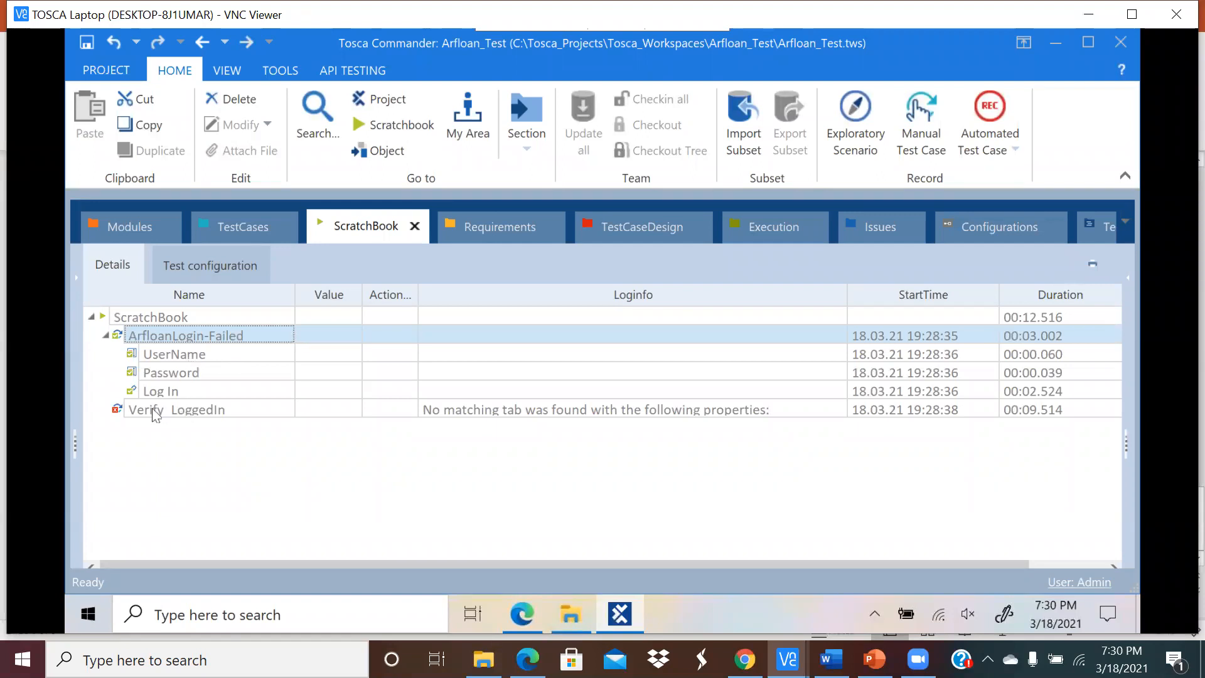
click(173, 412)
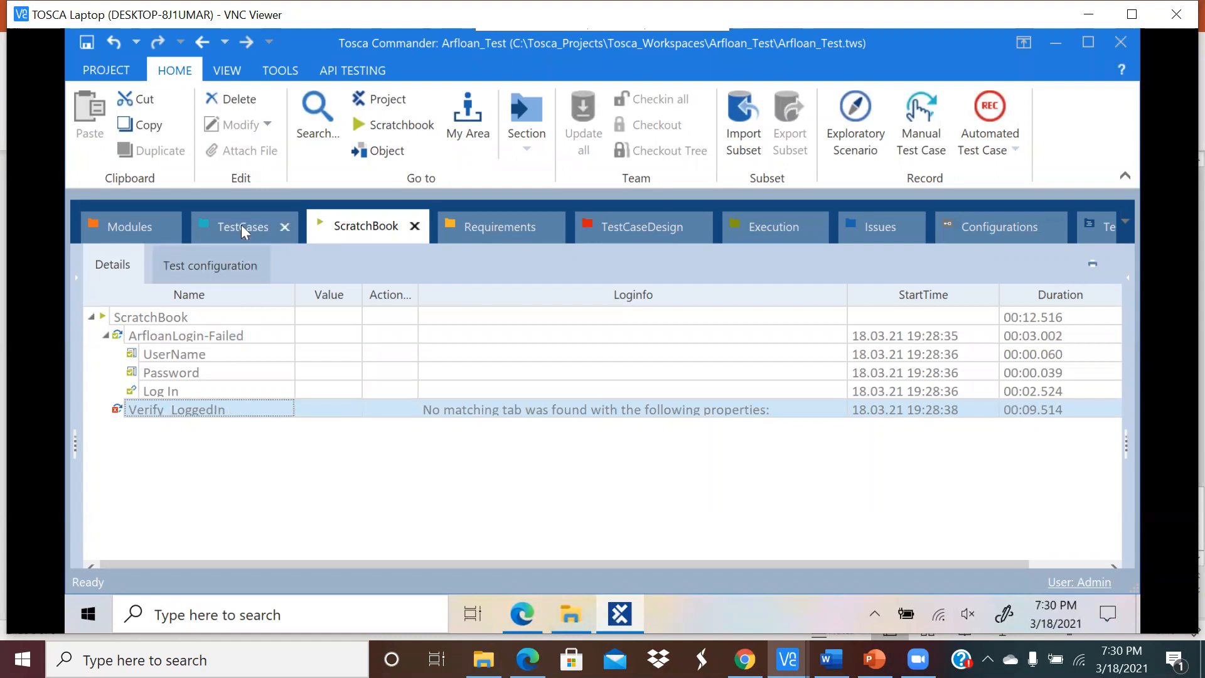
click(203, 340)
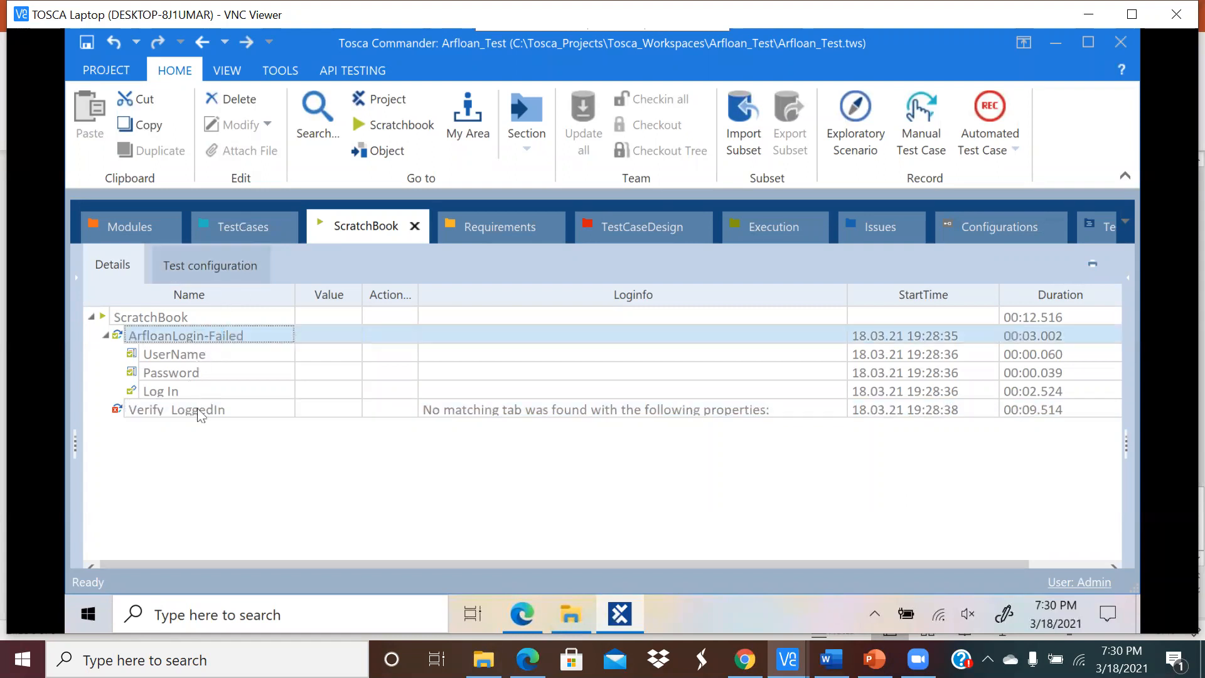
click(187, 336)
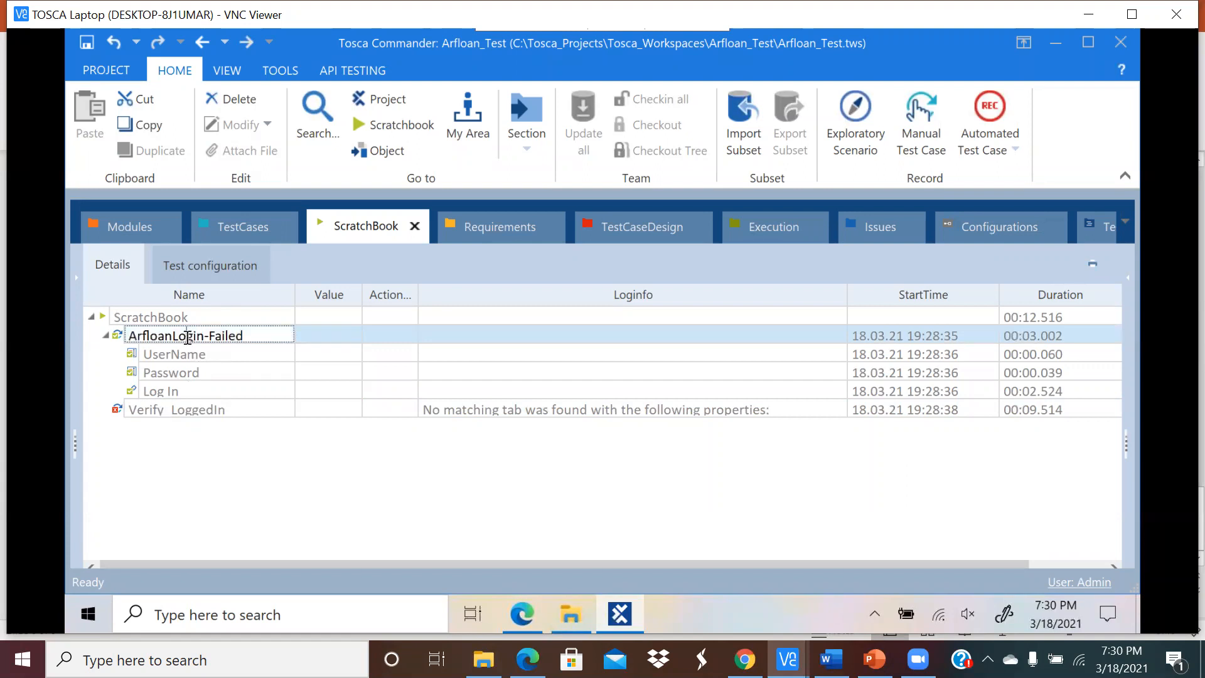
click(184, 410)
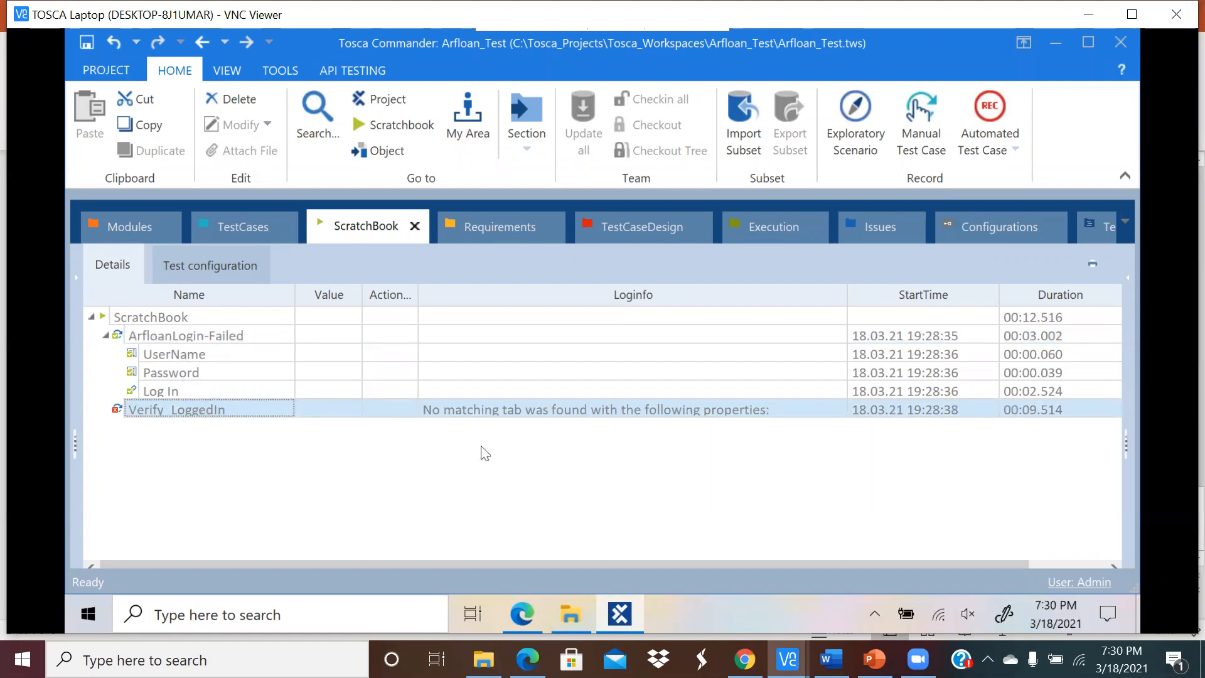
click(910, 407)
click(1055, 408)
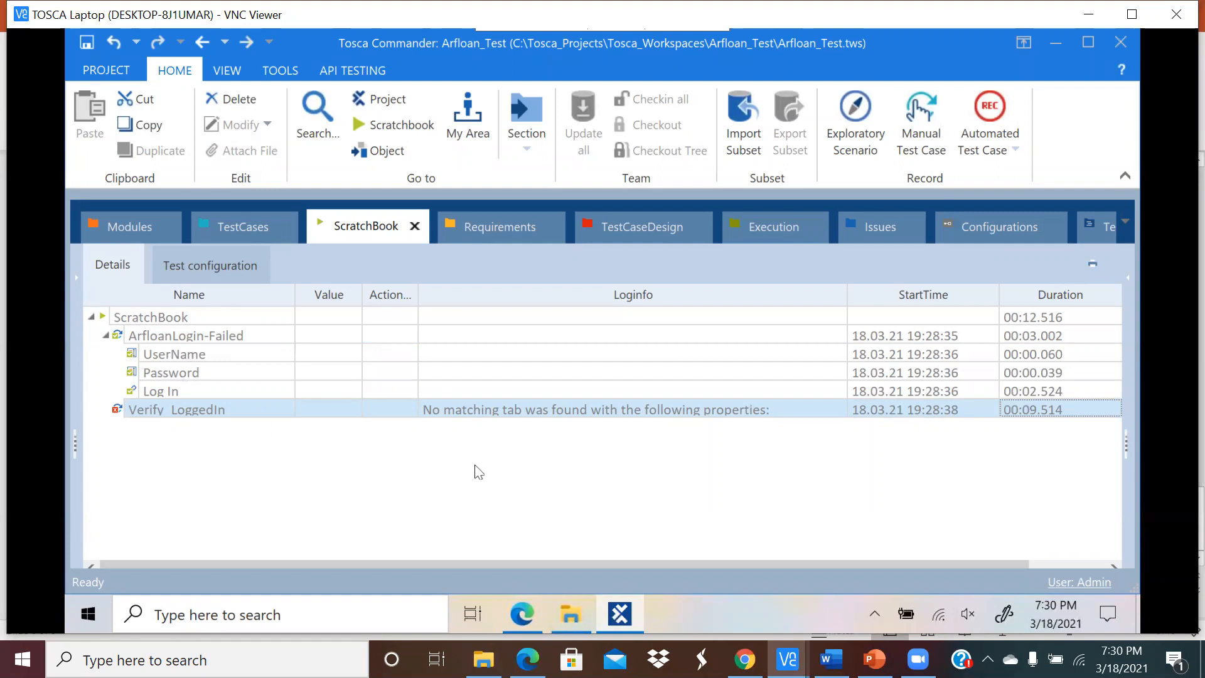
double_click(238, 412)
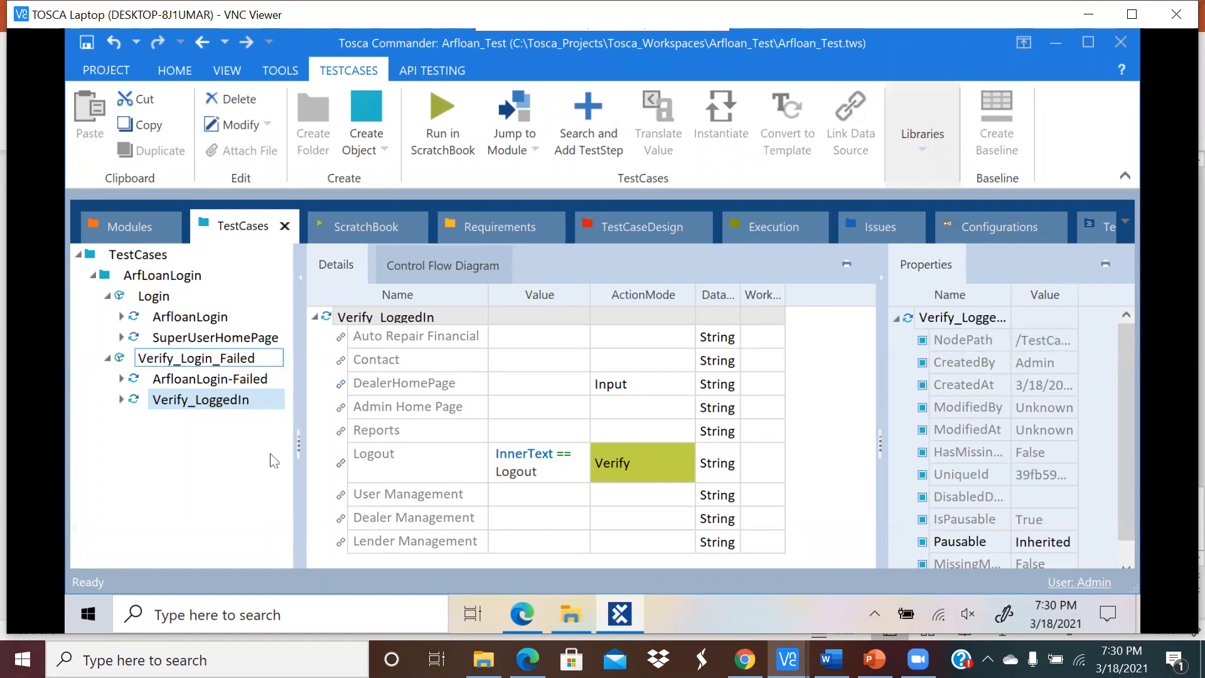
click(375, 227)
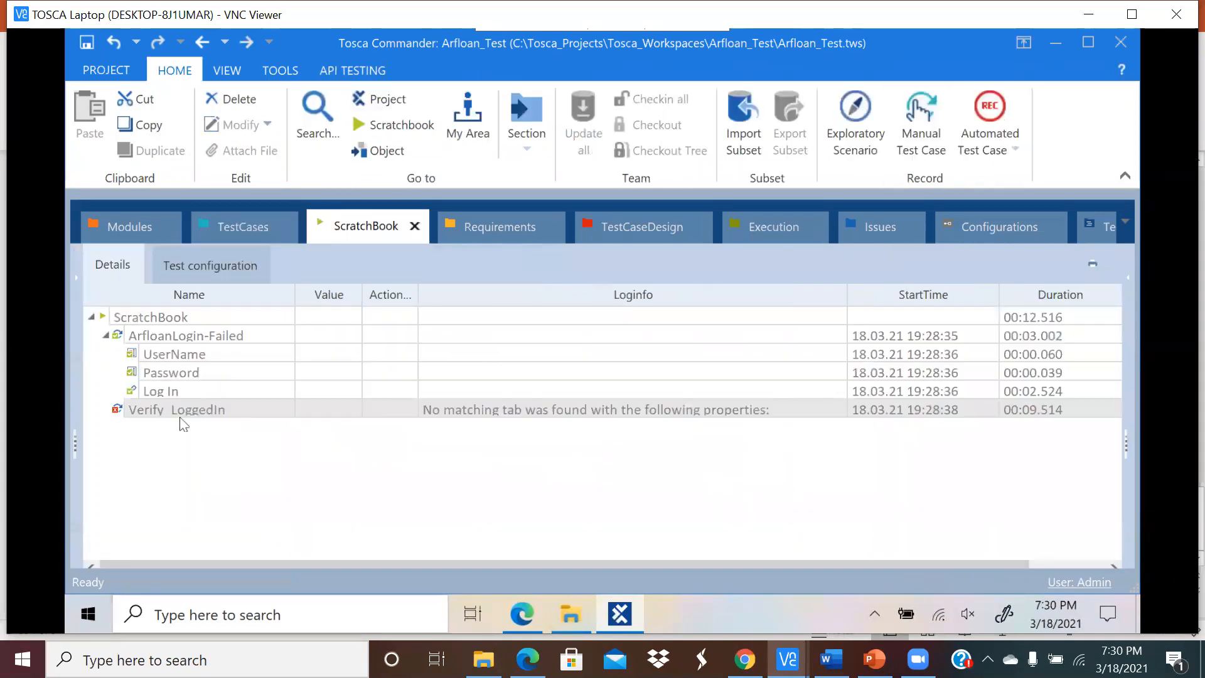
click(185, 409)
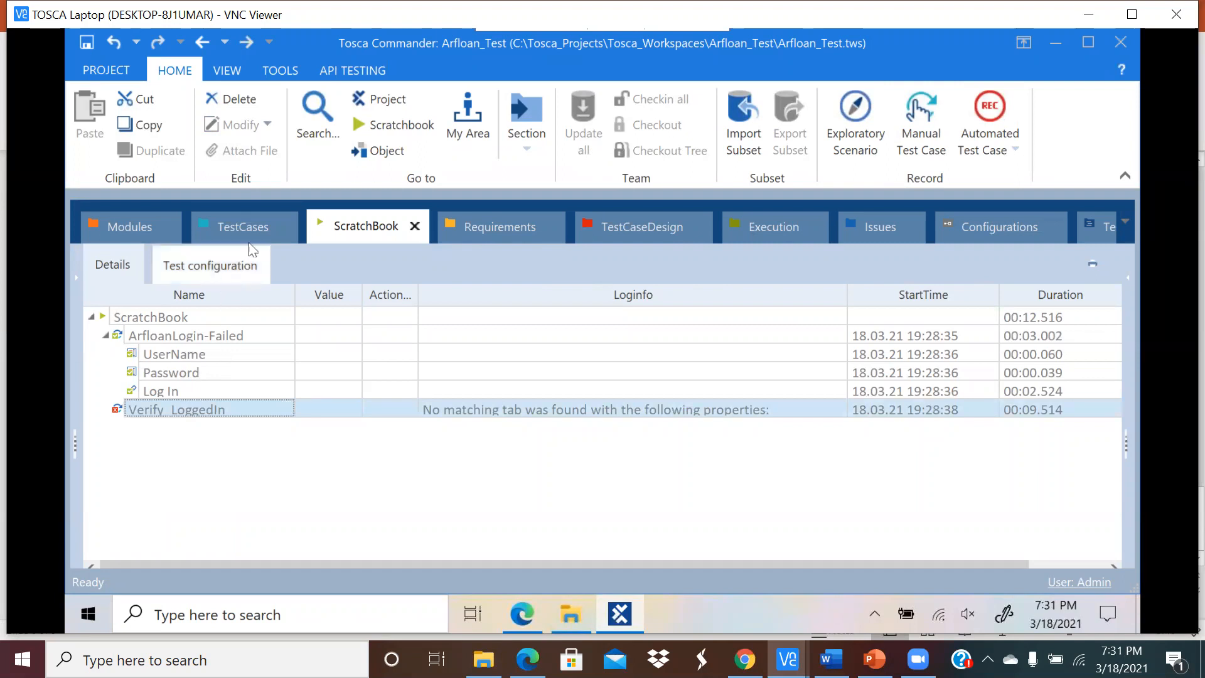
click(251, 226)
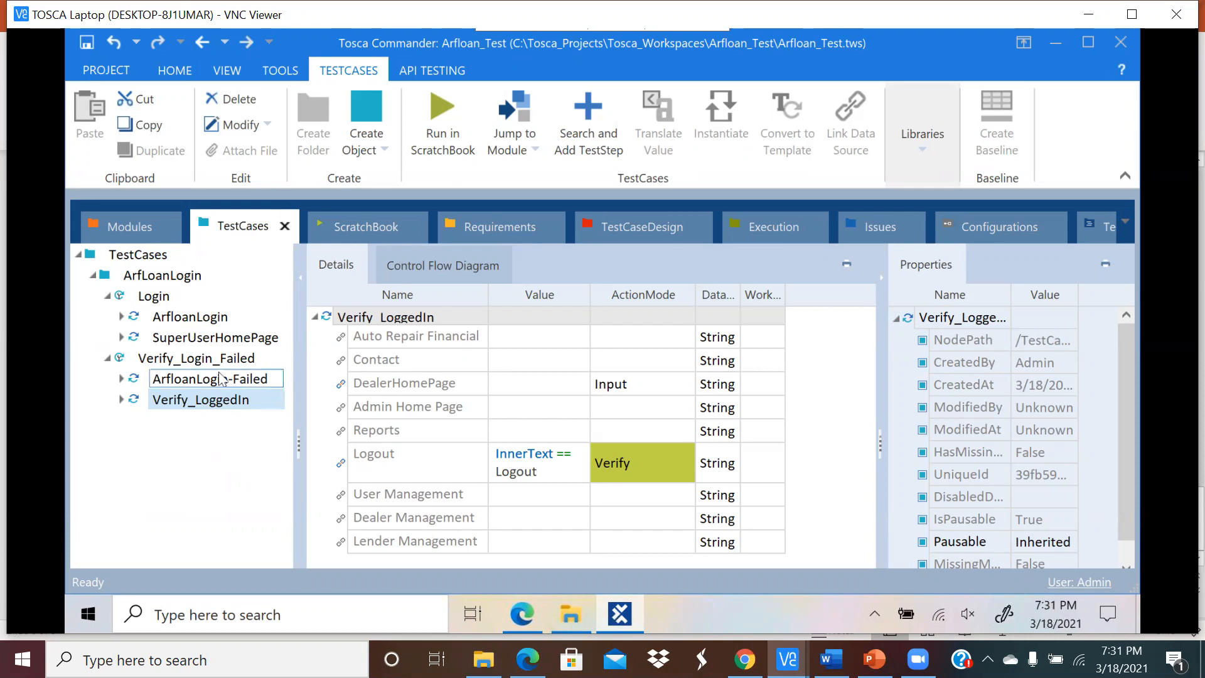
Step: Review the SuperUserHomePage step and the ArfloanLogin username and password values against the Auto Repair Financial site
click(219, 343)
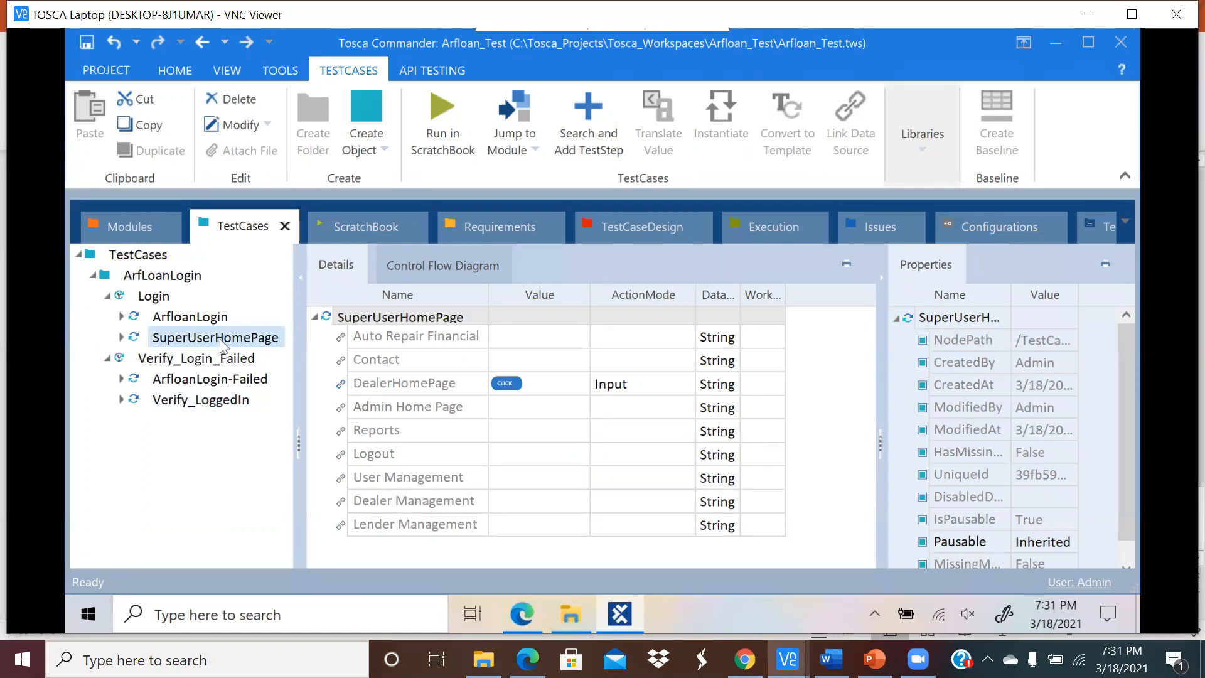
click(190, 319)
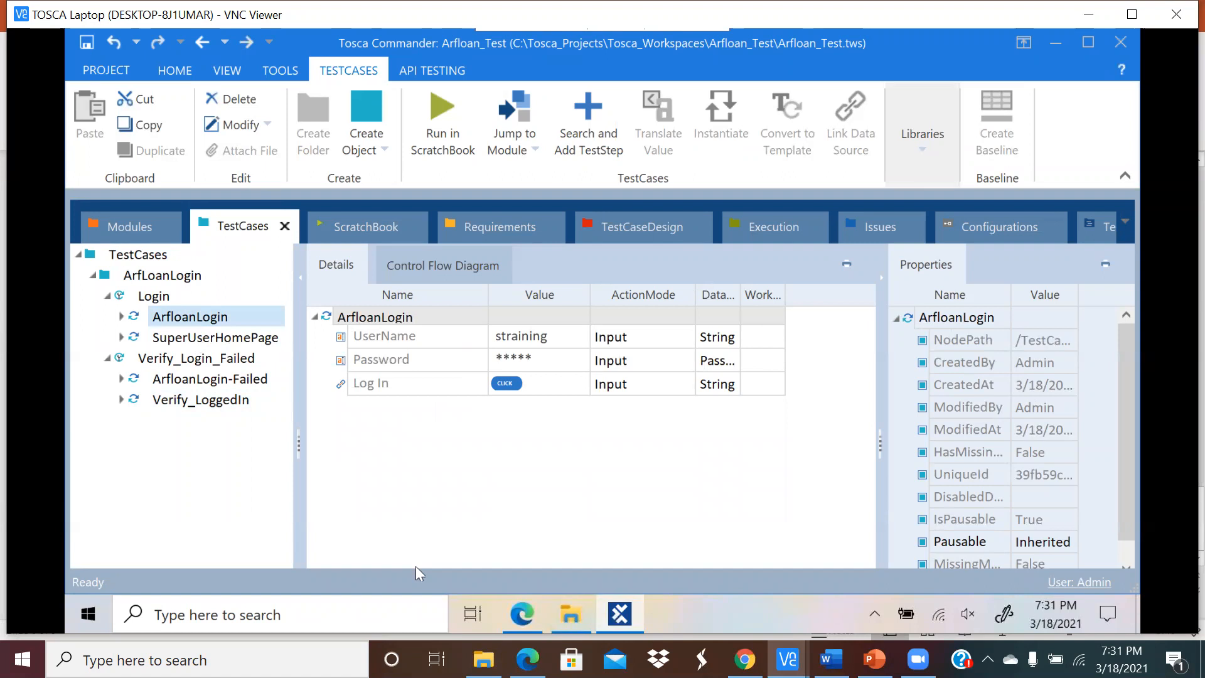
click(522, 616)
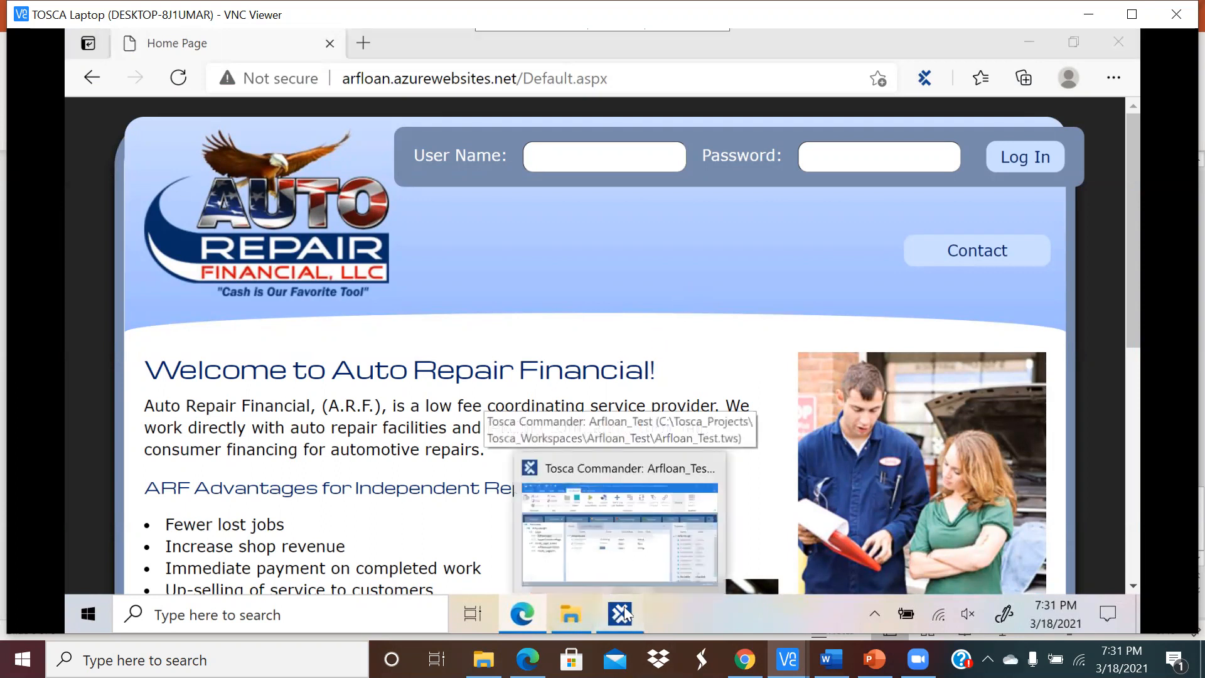
click(618, 502)
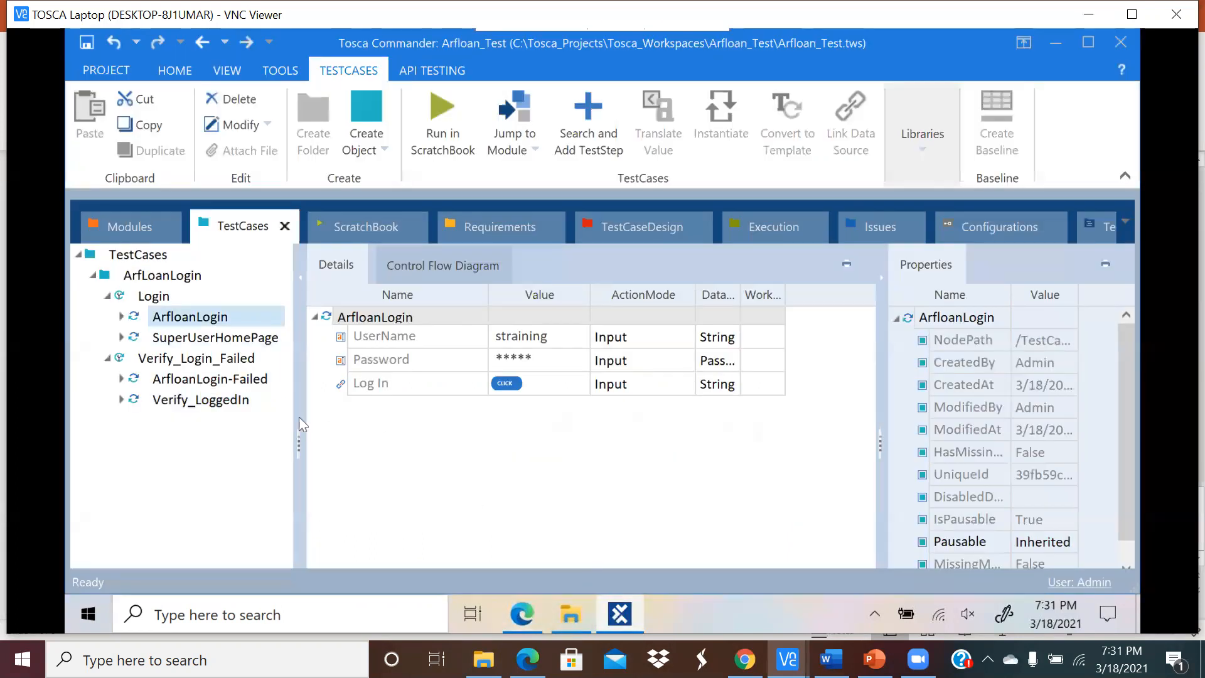
Step: Run the Login test case in ScratchBook from its context menu
click(173, 298)
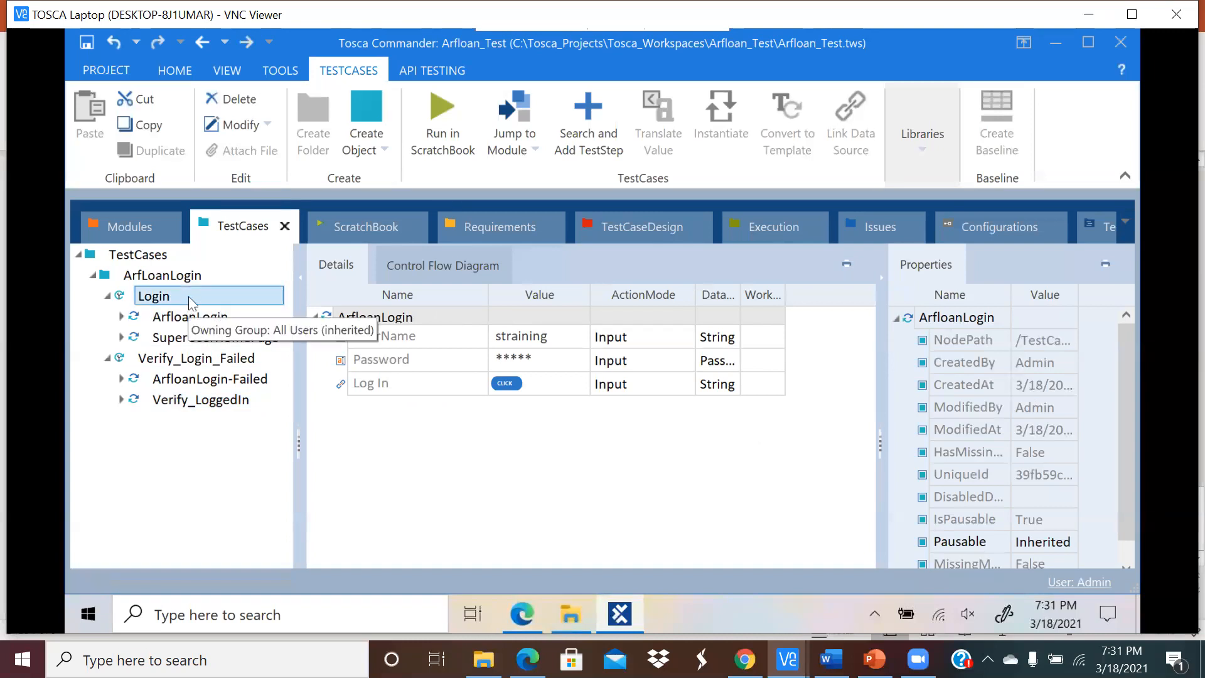
right_click(172, 299)
click(172, 300)
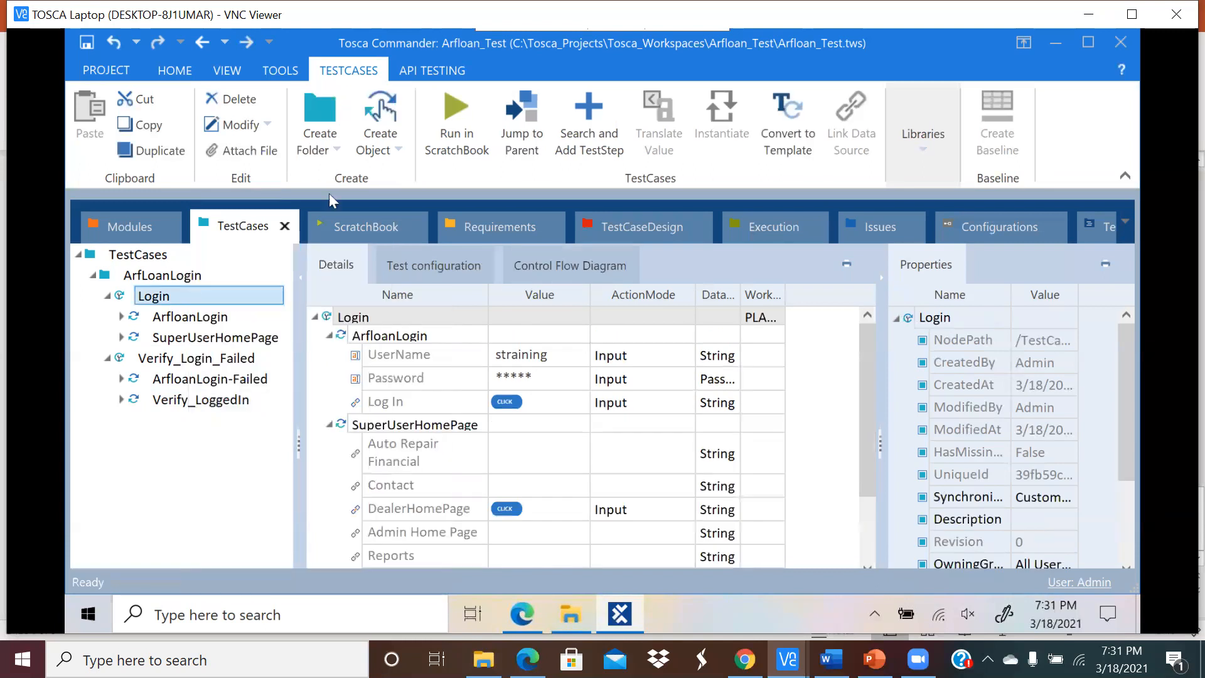
click(443, 123)
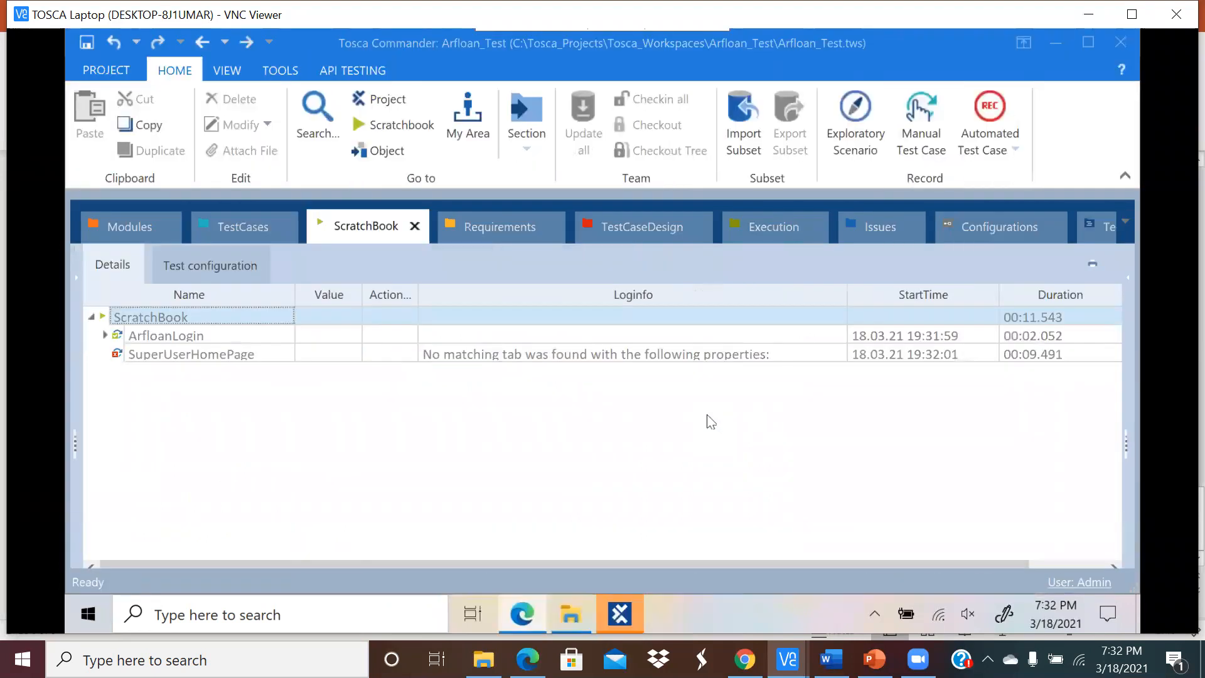
Step: Check the ArfloanLogin values and reload the website's login page to clear the error
click(246, 231)
click(209, 317)
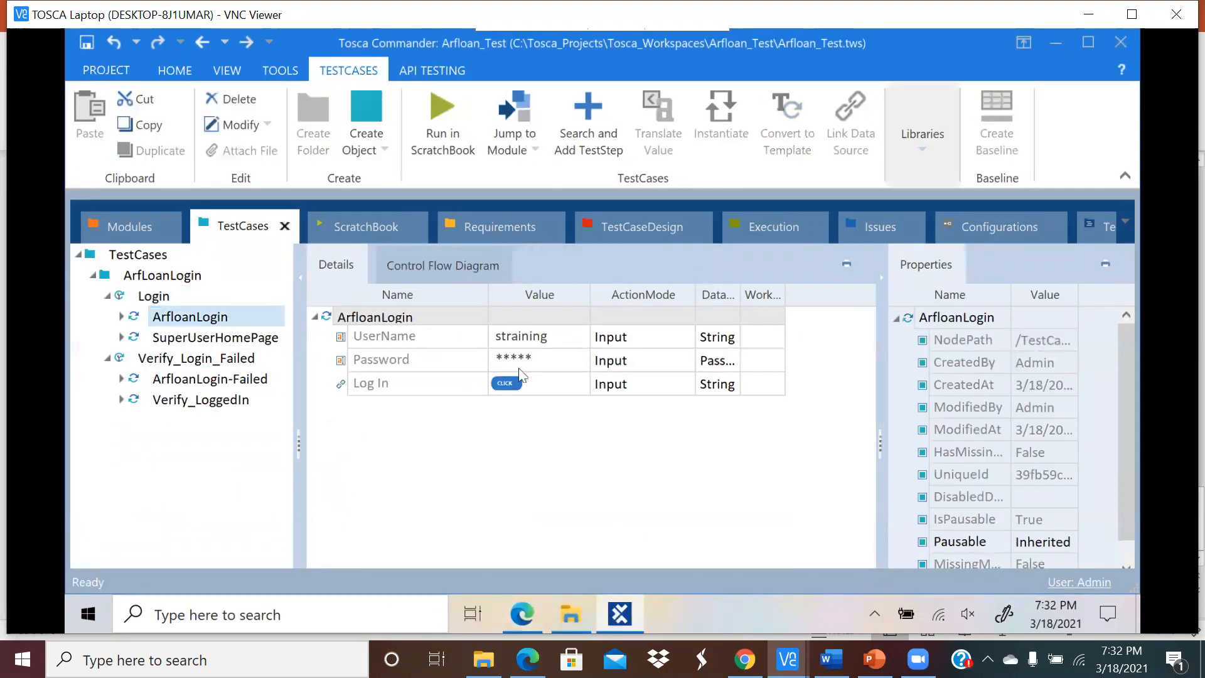
click(521, 614)
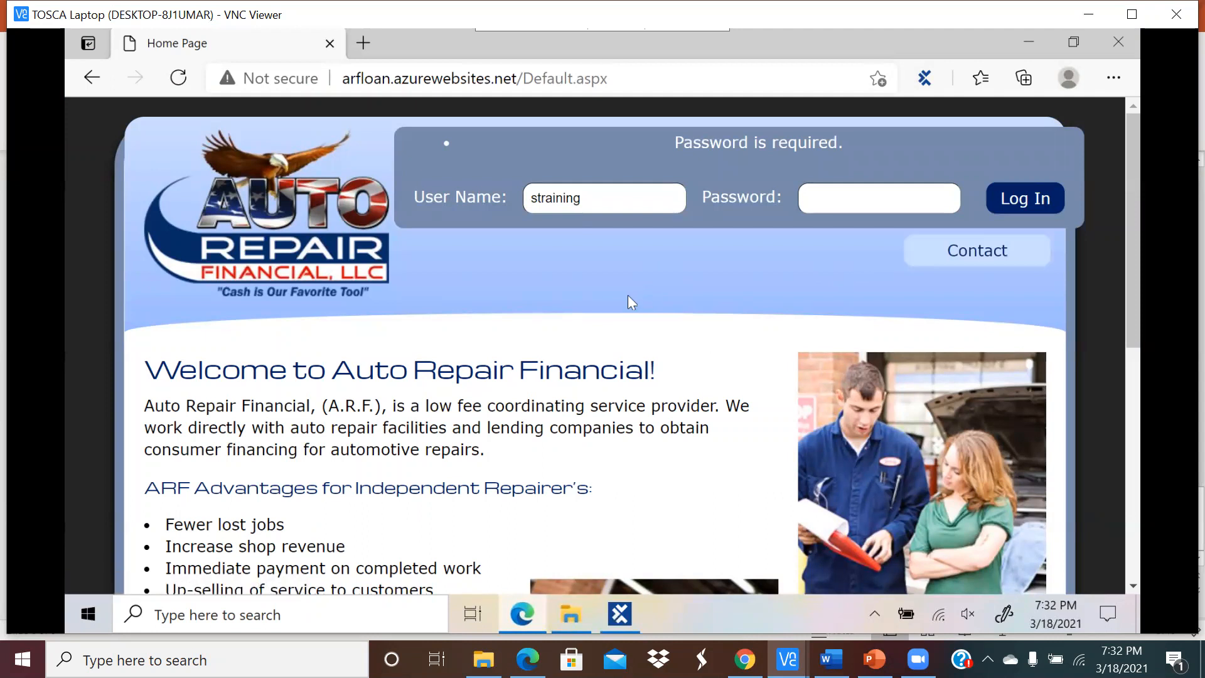
click(178, 78)
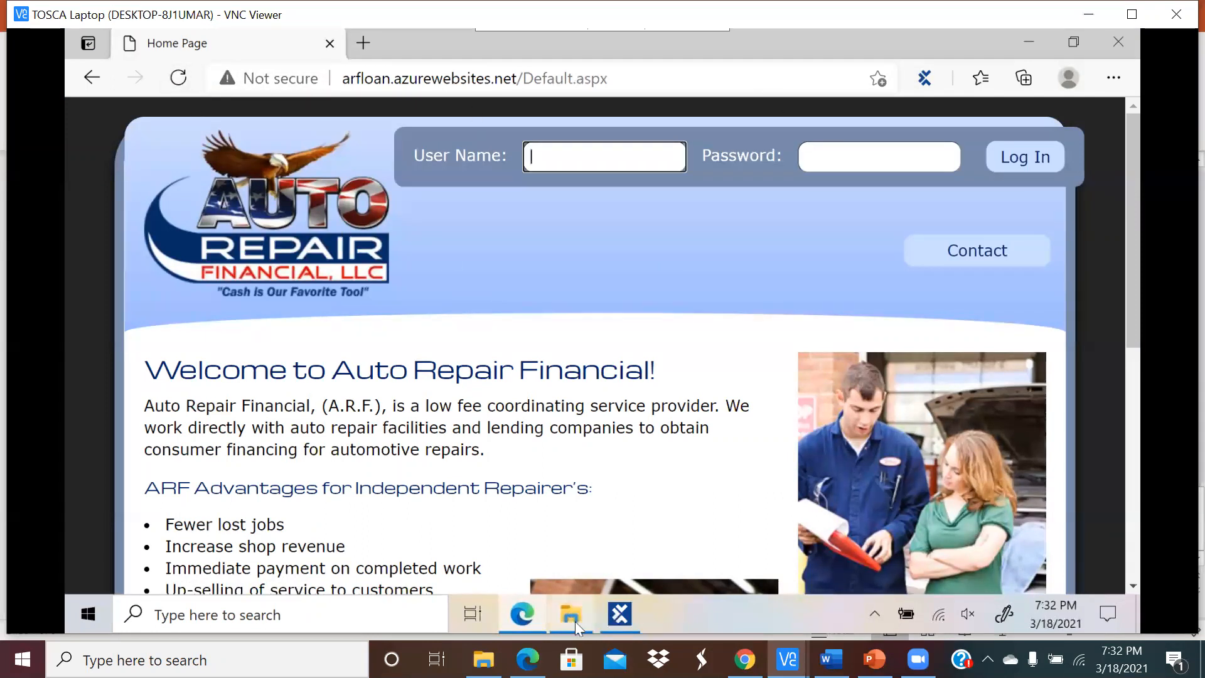
click(618, 618)
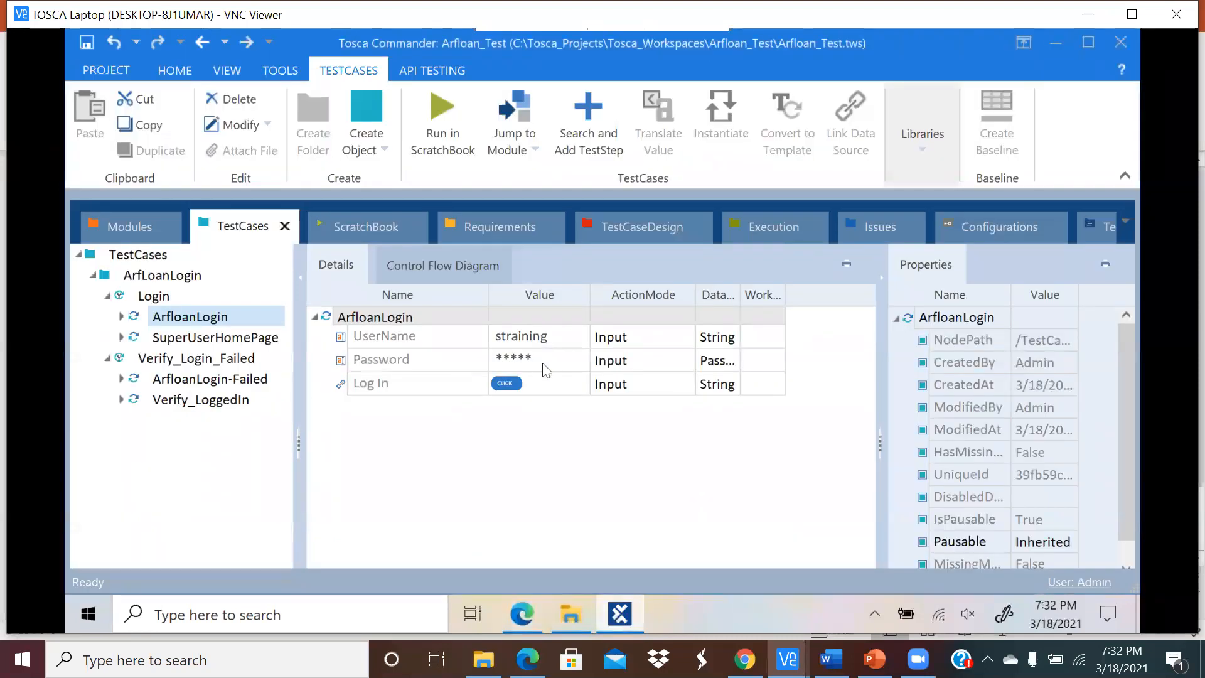
Step: Re-enter the account password in the ArfloanLogin Password value cell
click(539, 362)
click(538, 363)
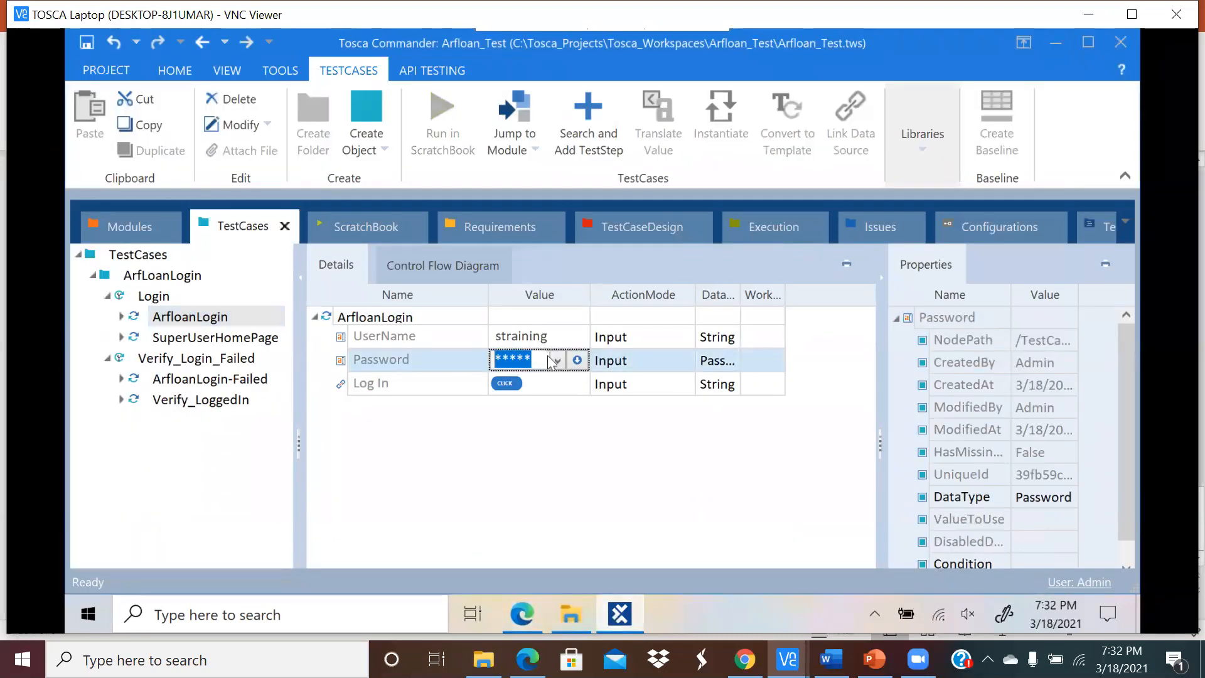
text(training)
click(587, 412)
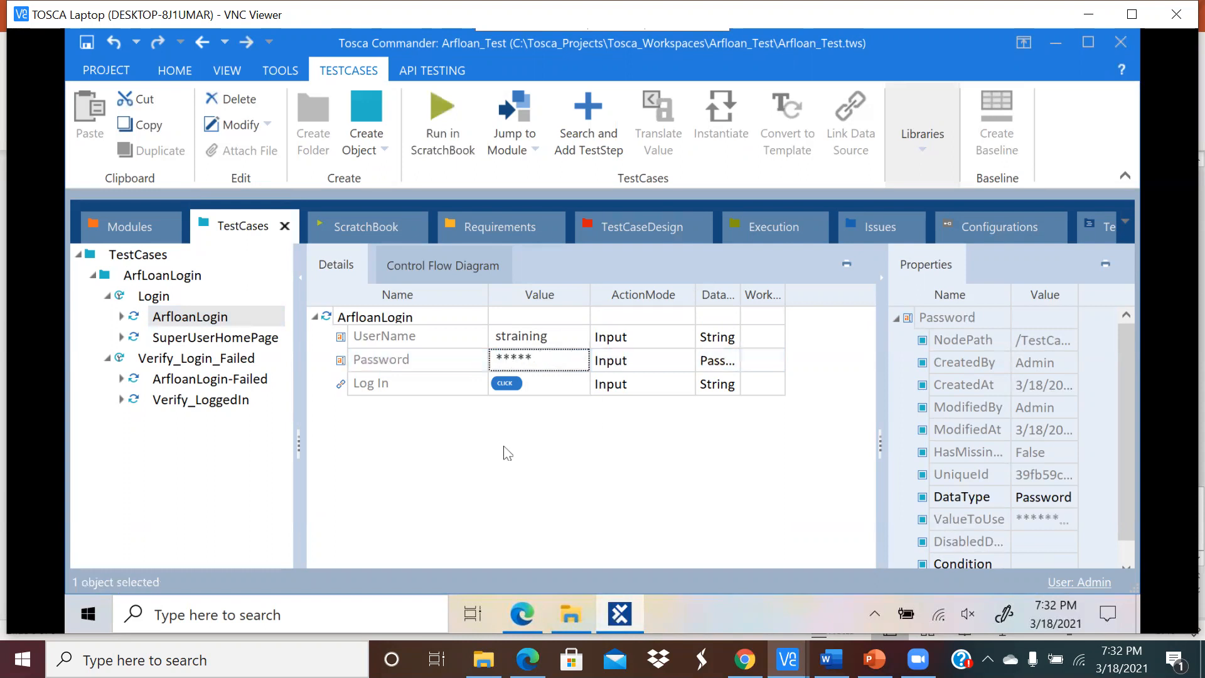
Step: Rerun the Login test case in ScratchBook
click(170, 318)
key(Down)
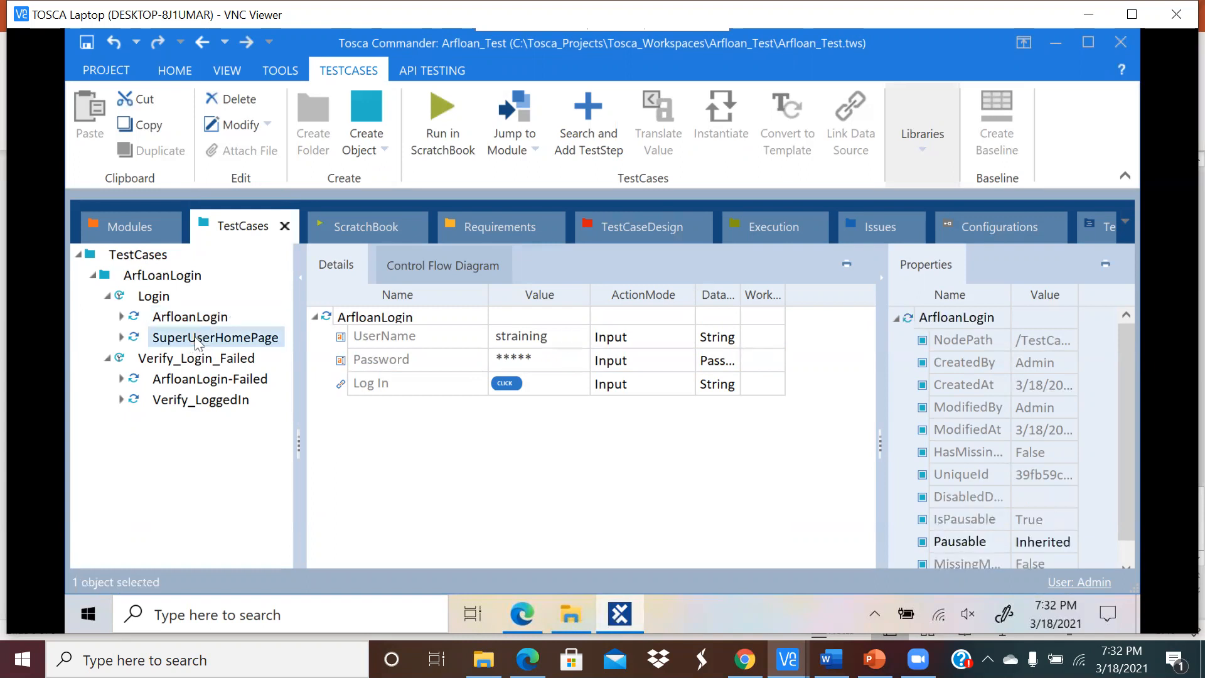
click(156, 301)
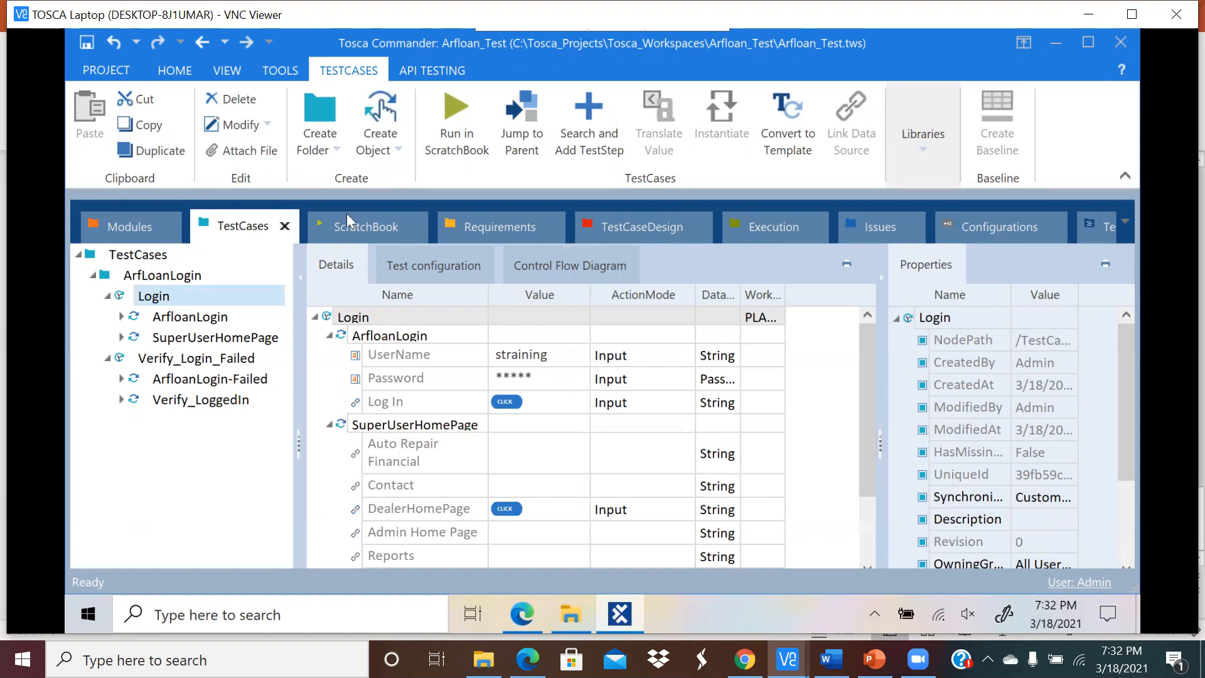
click(446, 112)
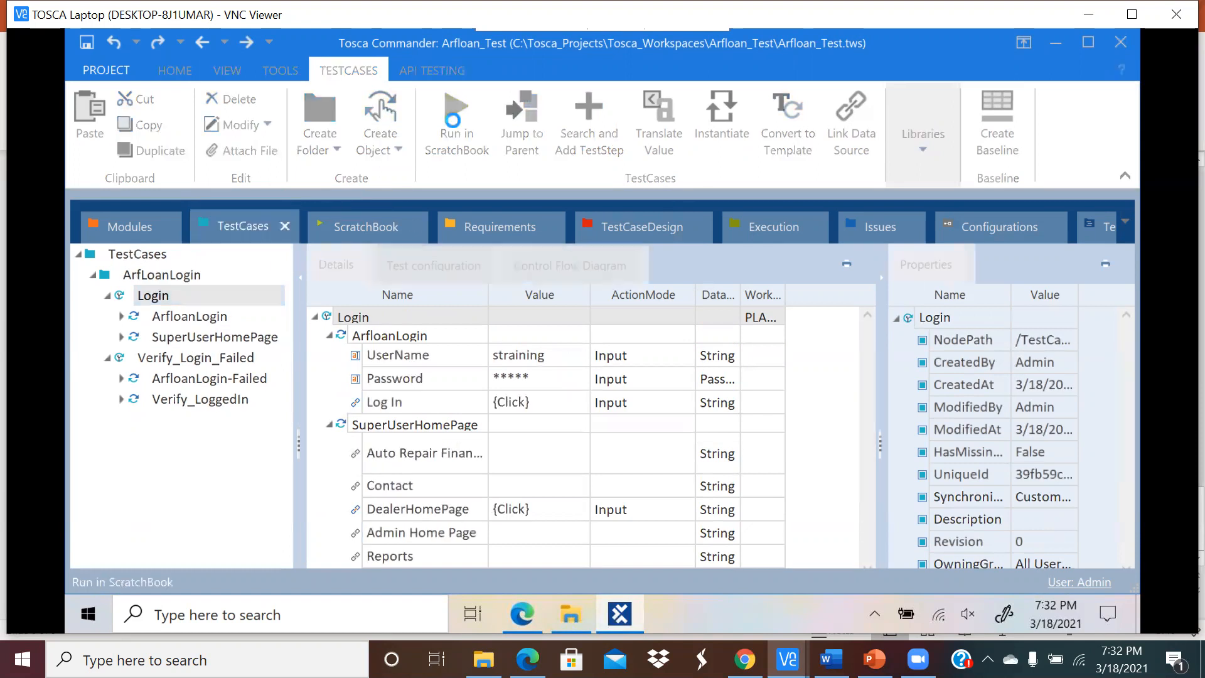
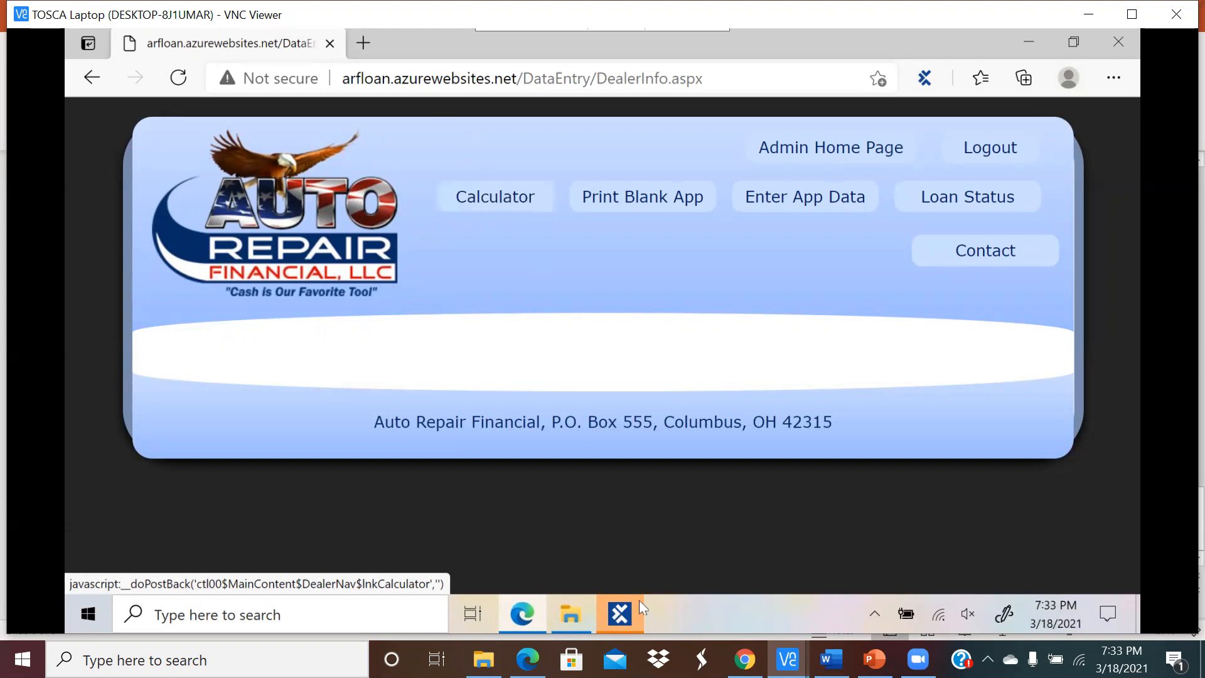
Step: Switch to Tosca Commander's Modules section and select the root folder holding ArfloanLogin and SuperUserHomePage
click(618, 612)
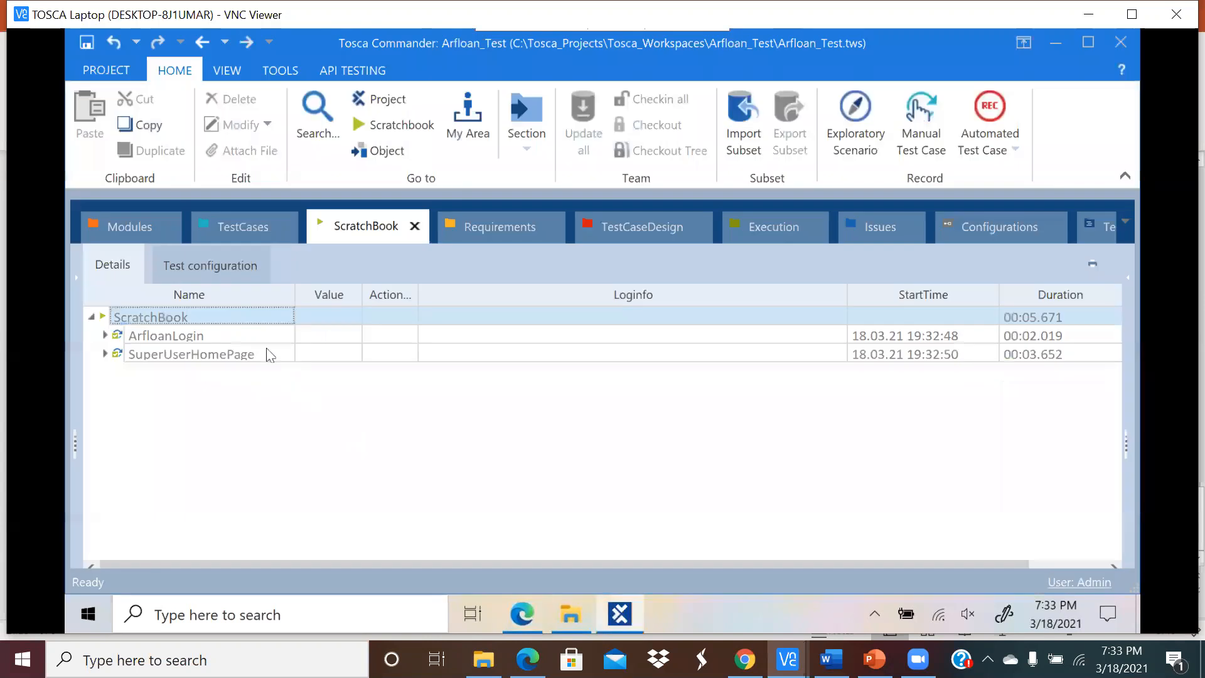
click(133, 230)
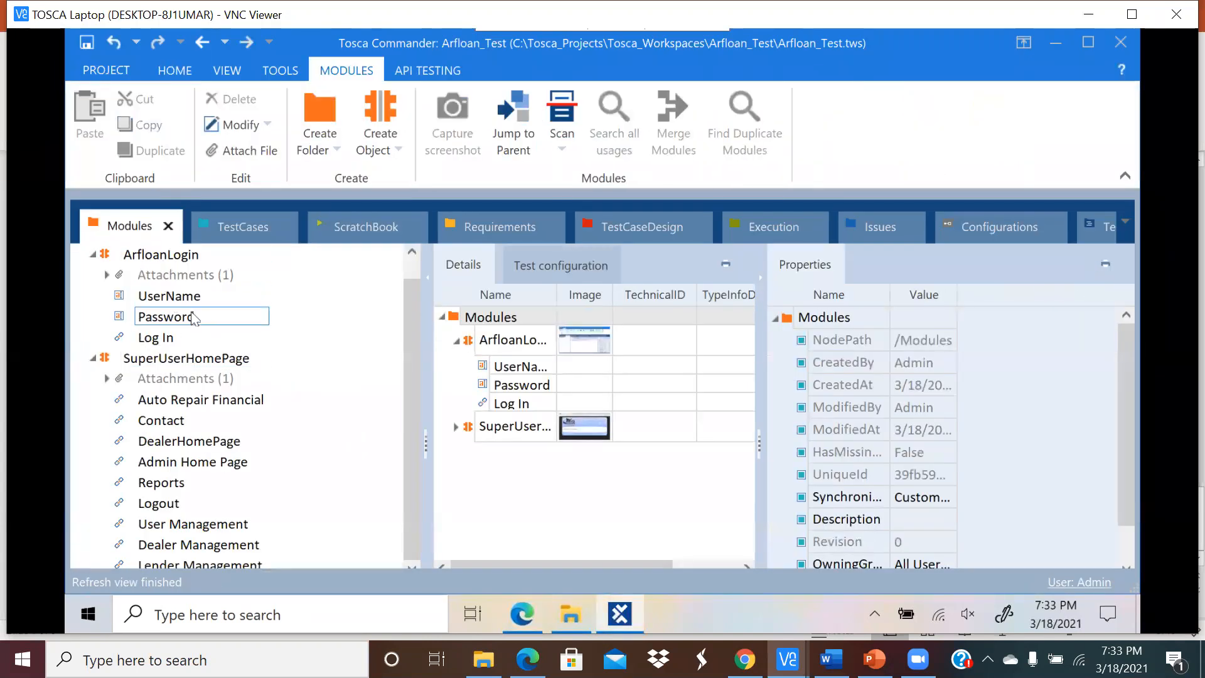
scroll(194, 320, up, 1)
click(154, 254)
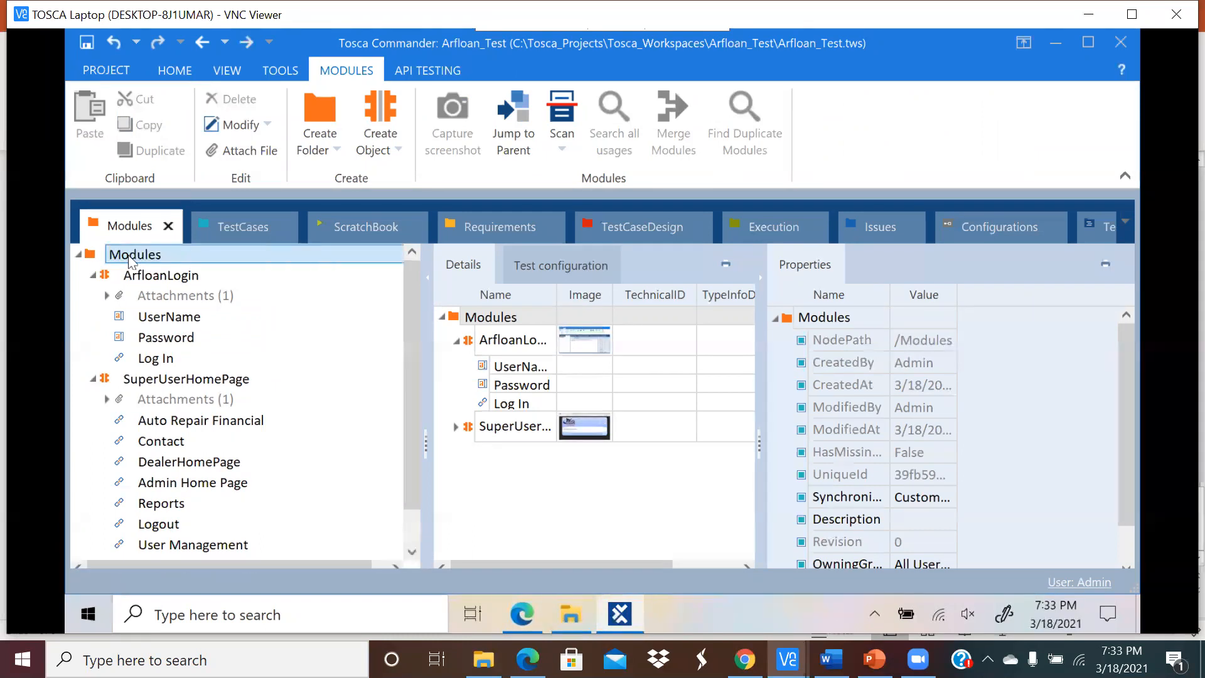
right_click(129, 255)
Step: Scan the Auto Repair Financial browser page and include only the Calculator link
mouse_move(171, 350)
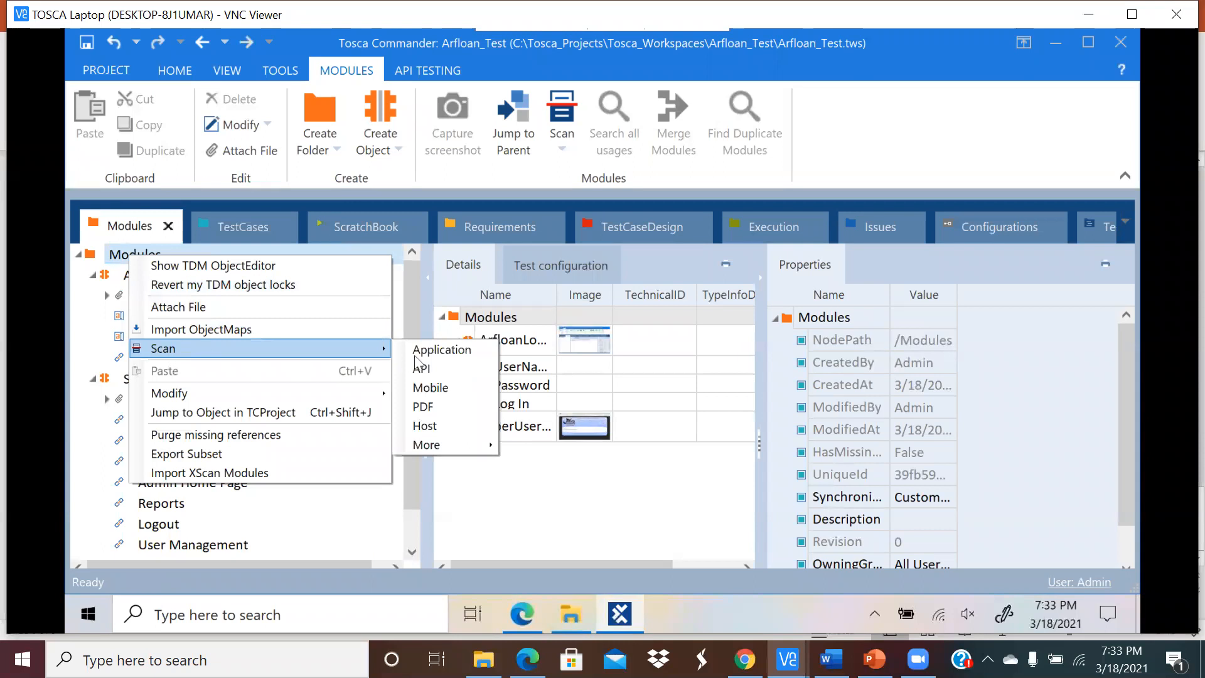
click(431, 355)
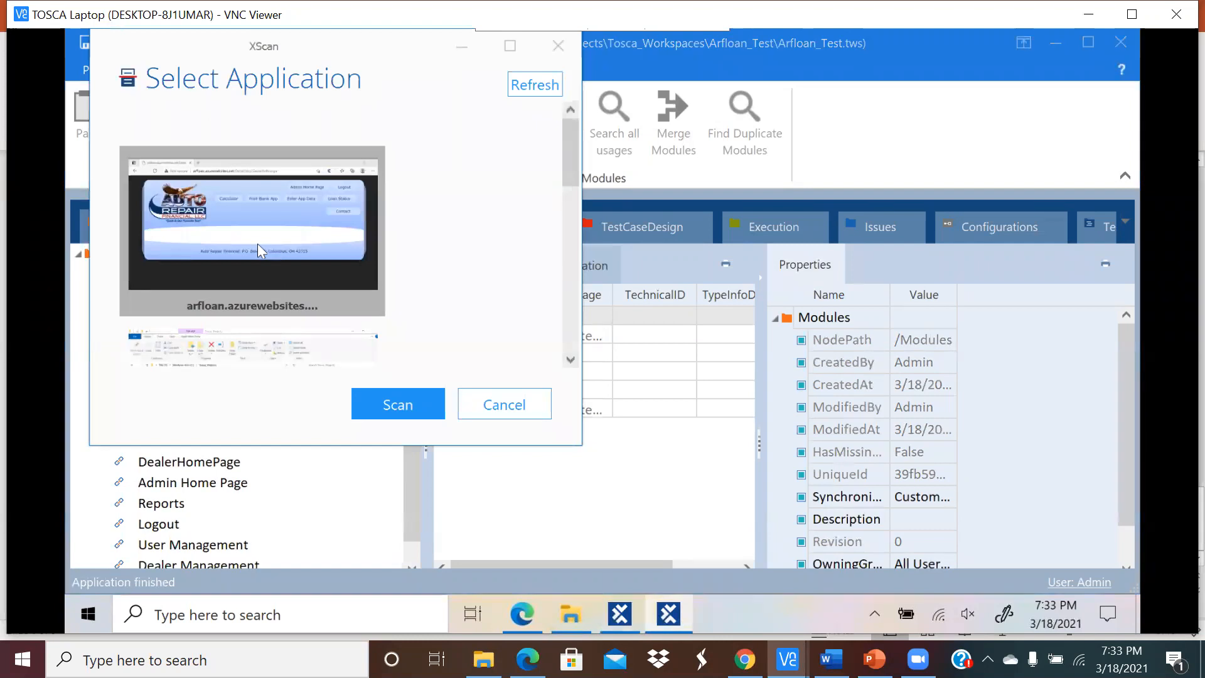
click(378, 396)
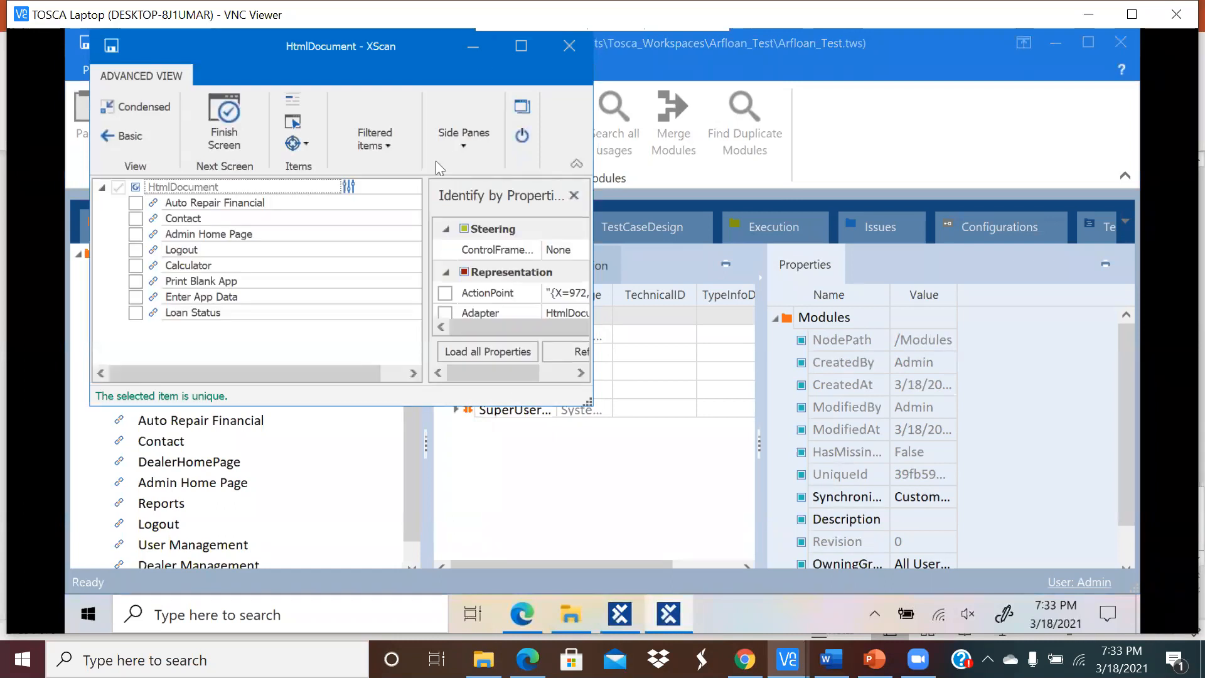
click(522, 613)
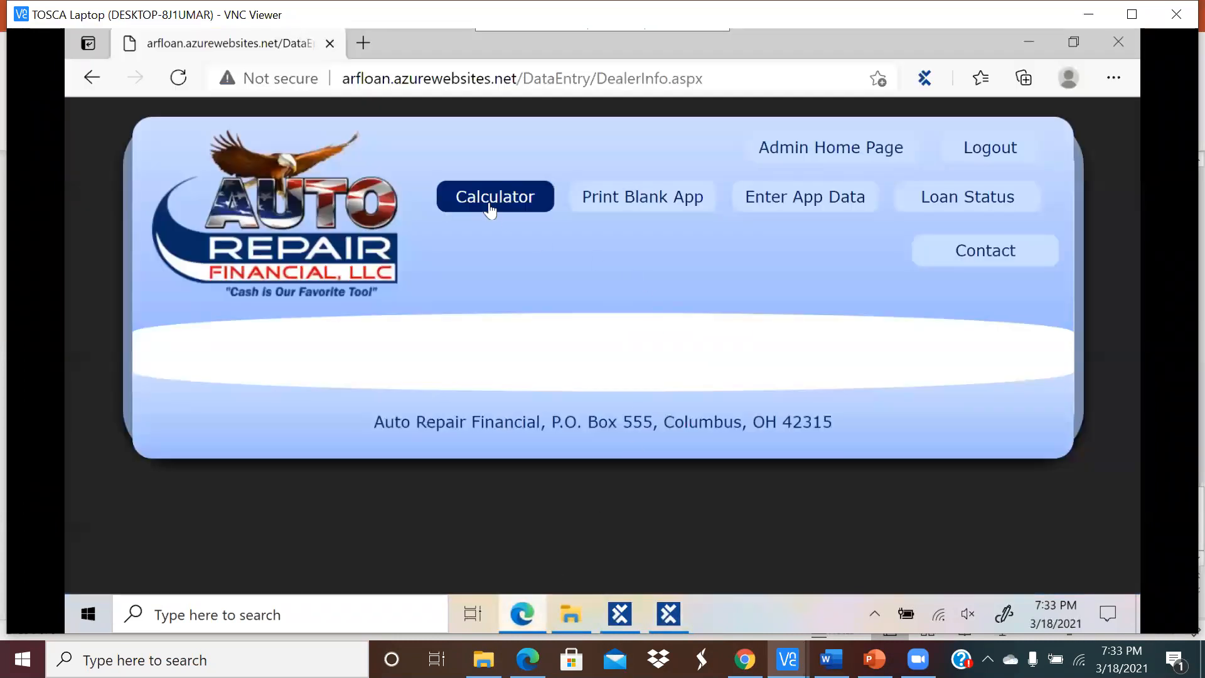
click(668, 618)
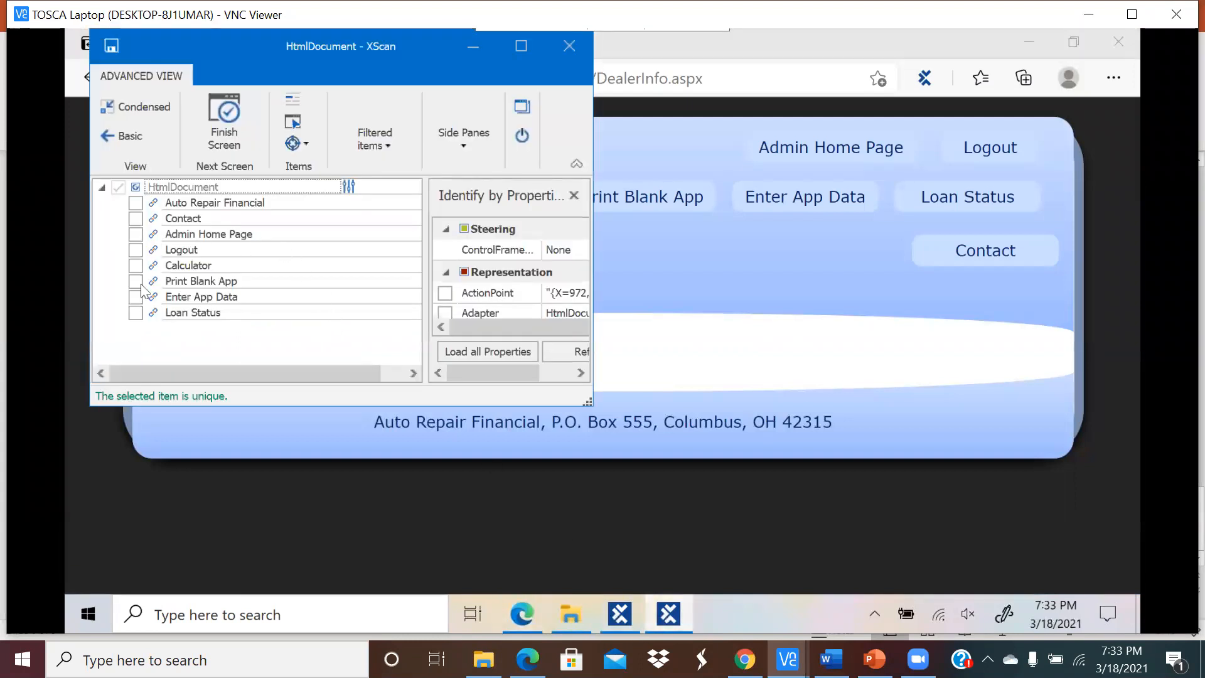
click(134, 265)
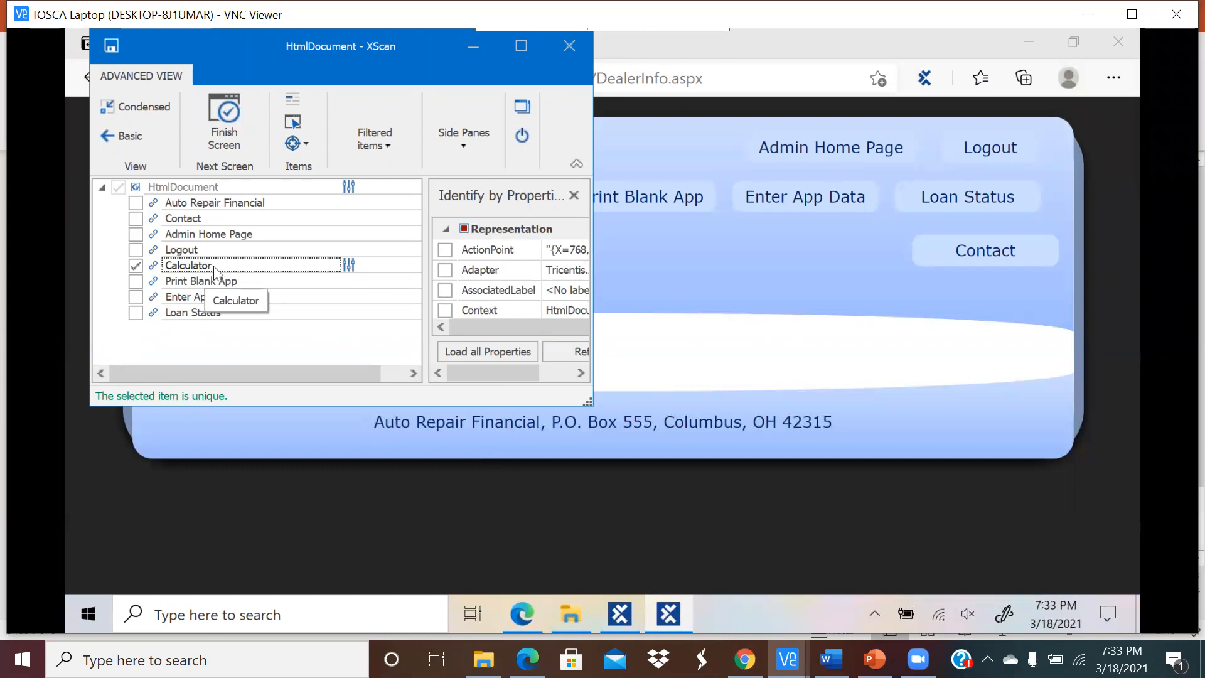
Step: Rename the scanned page module to CalculatorPage, save it and close XScan
click(207, 187)
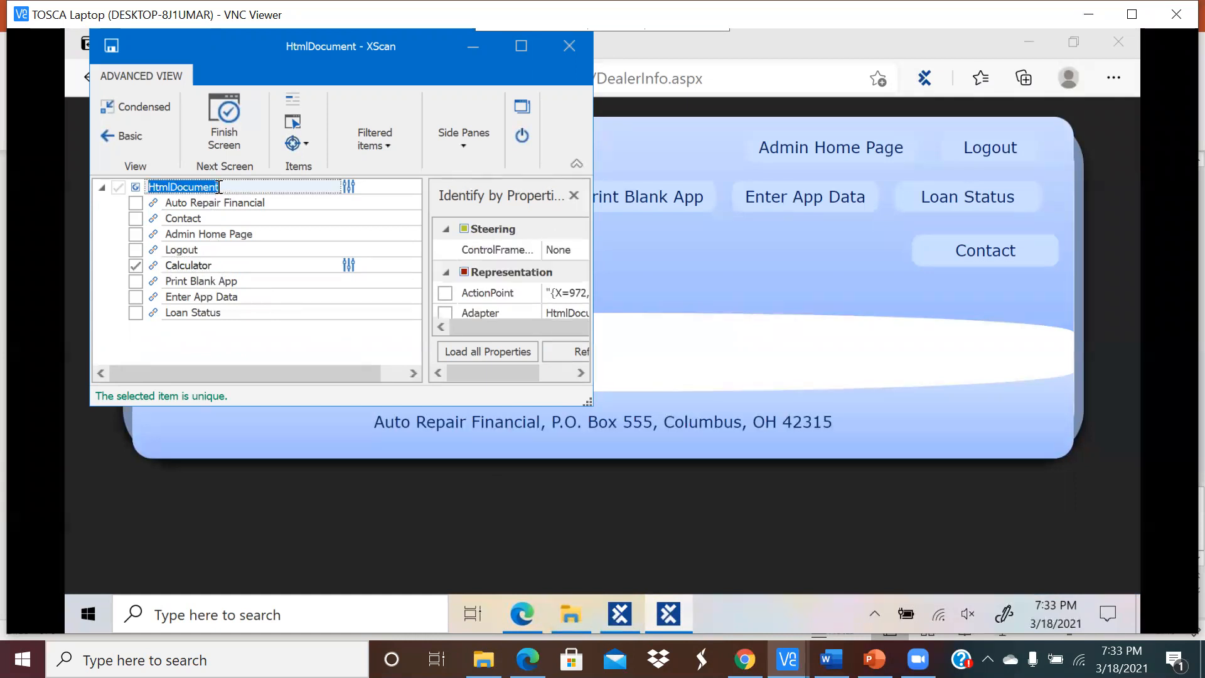
text(CalculatorPage)
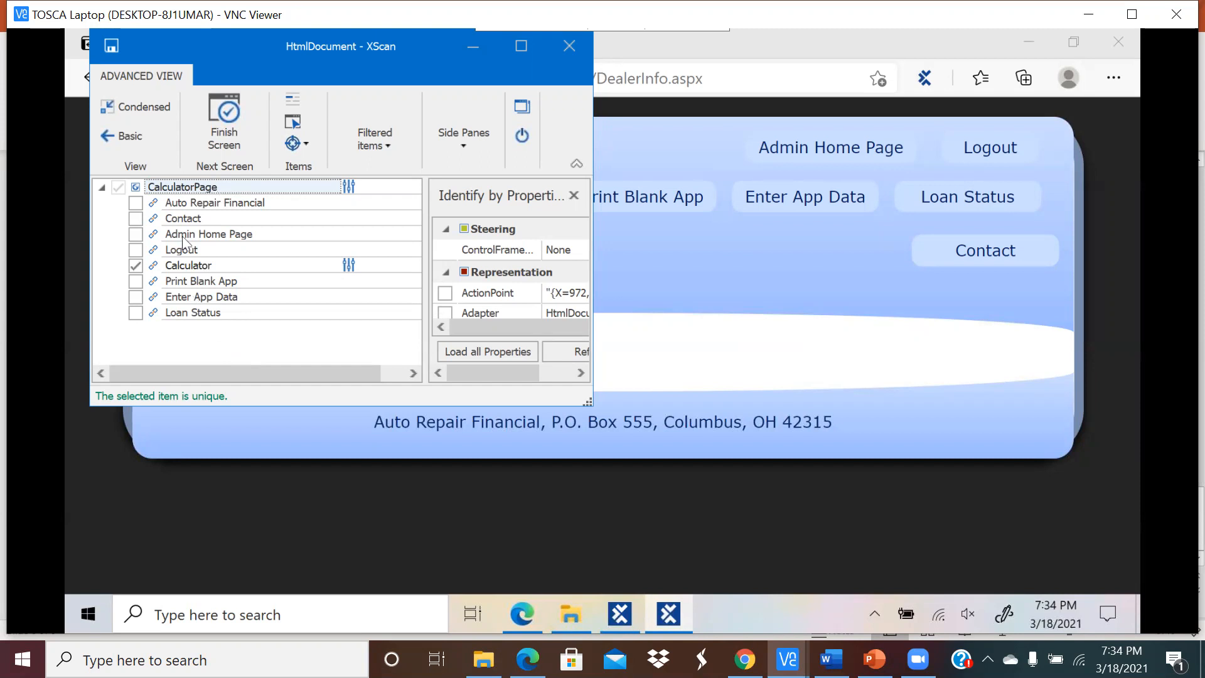
click(112, 46)
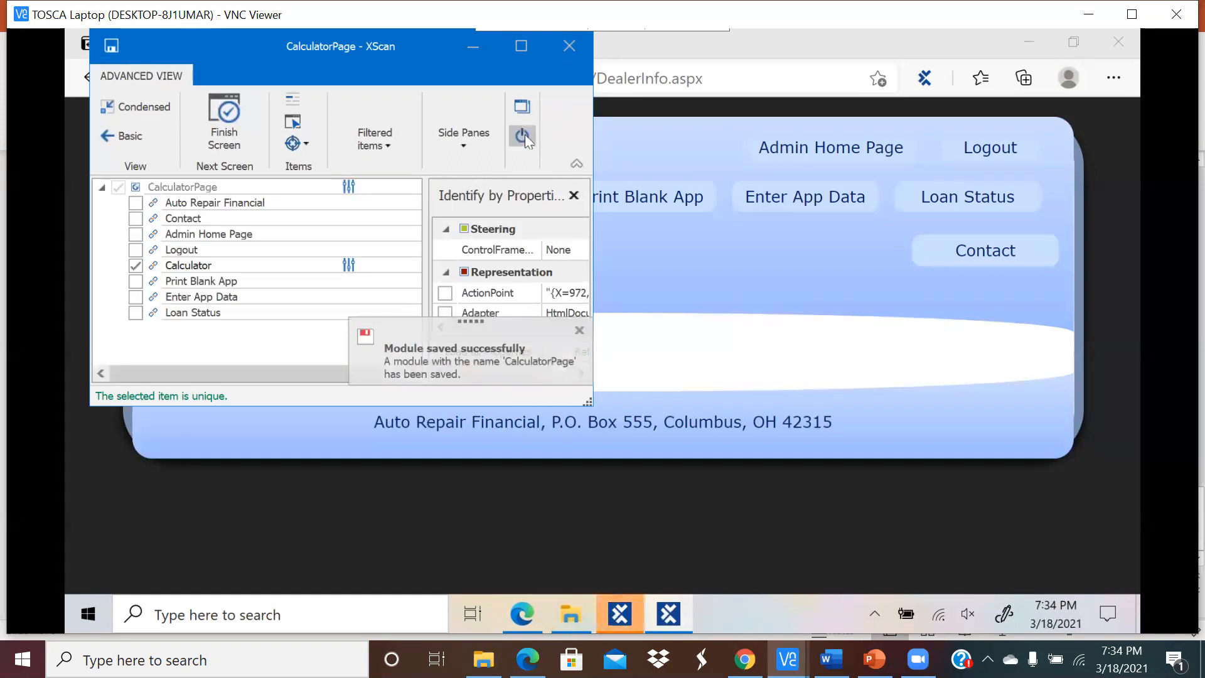
click(523, 135)
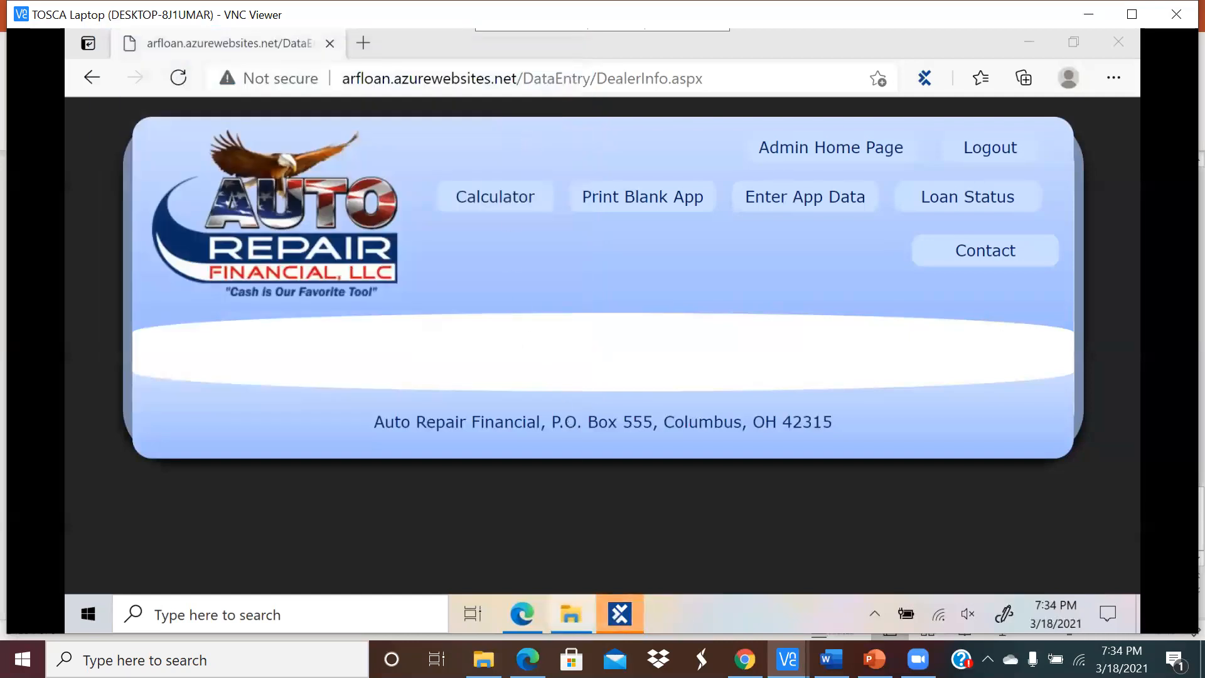
click(619, 614)
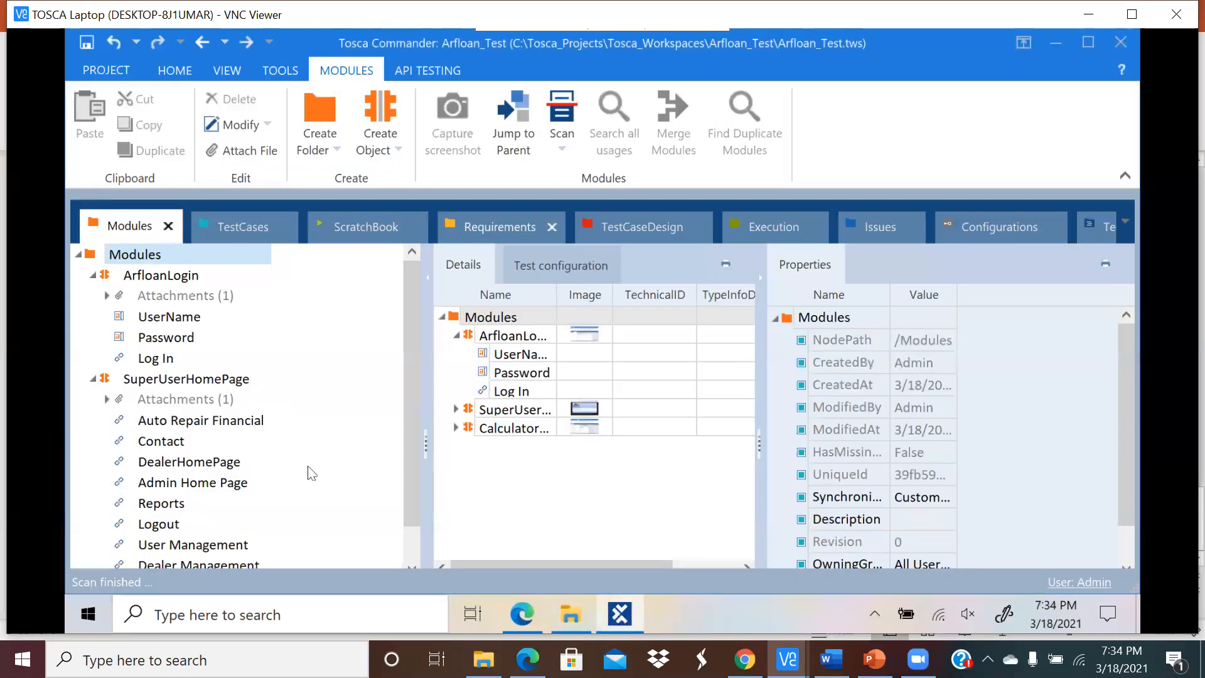
Step: Collapse the other modules and expand CalculatorPage to check its Calculator link
scroll(410, 355, down, 1)
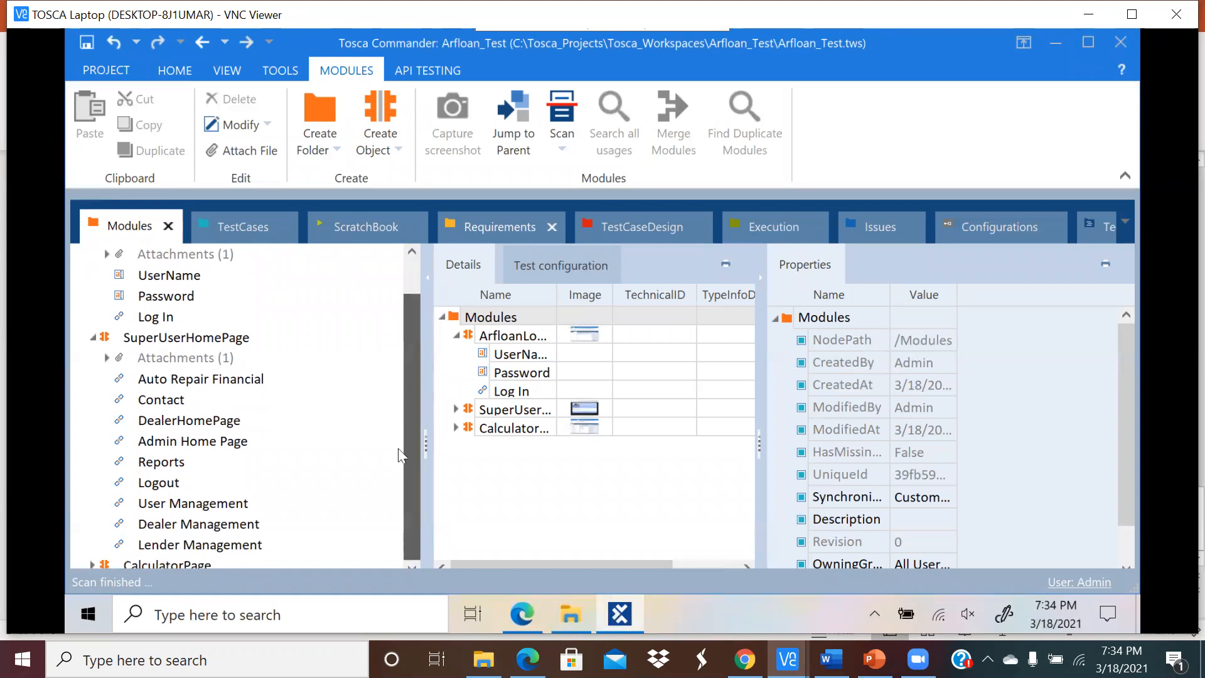
scroll(103, 327, up, 1)
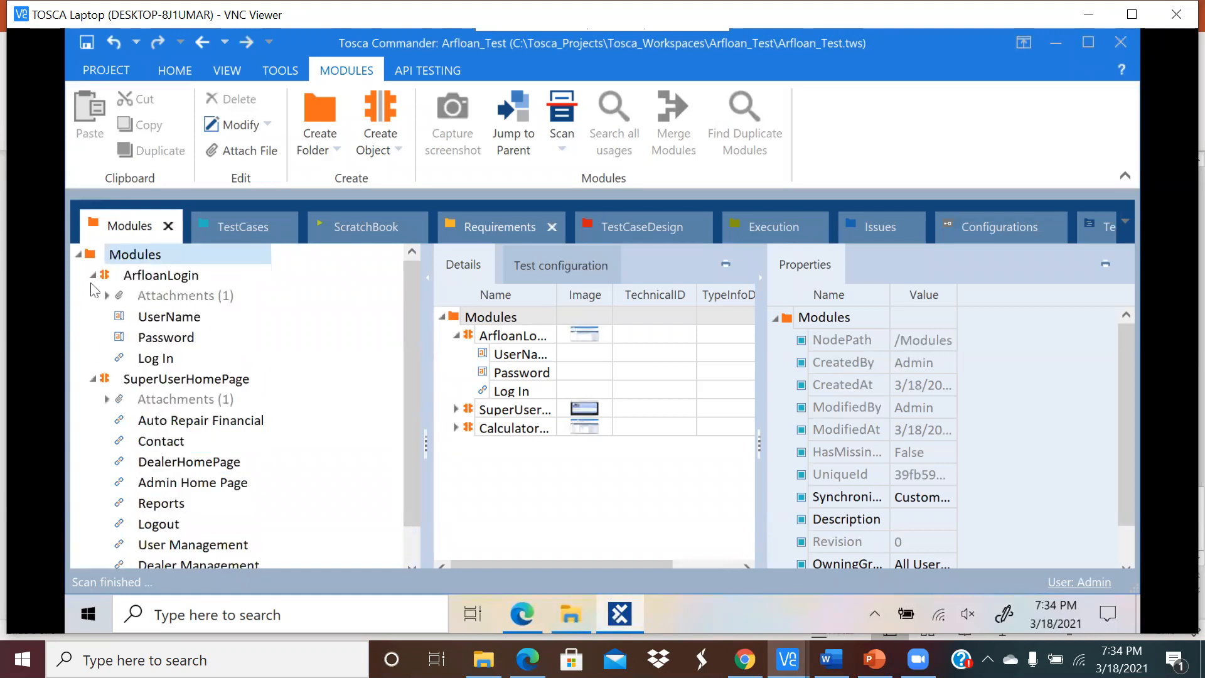
click(91, 276)
click(91, 296)
click(159, 323)
click(93, 317)
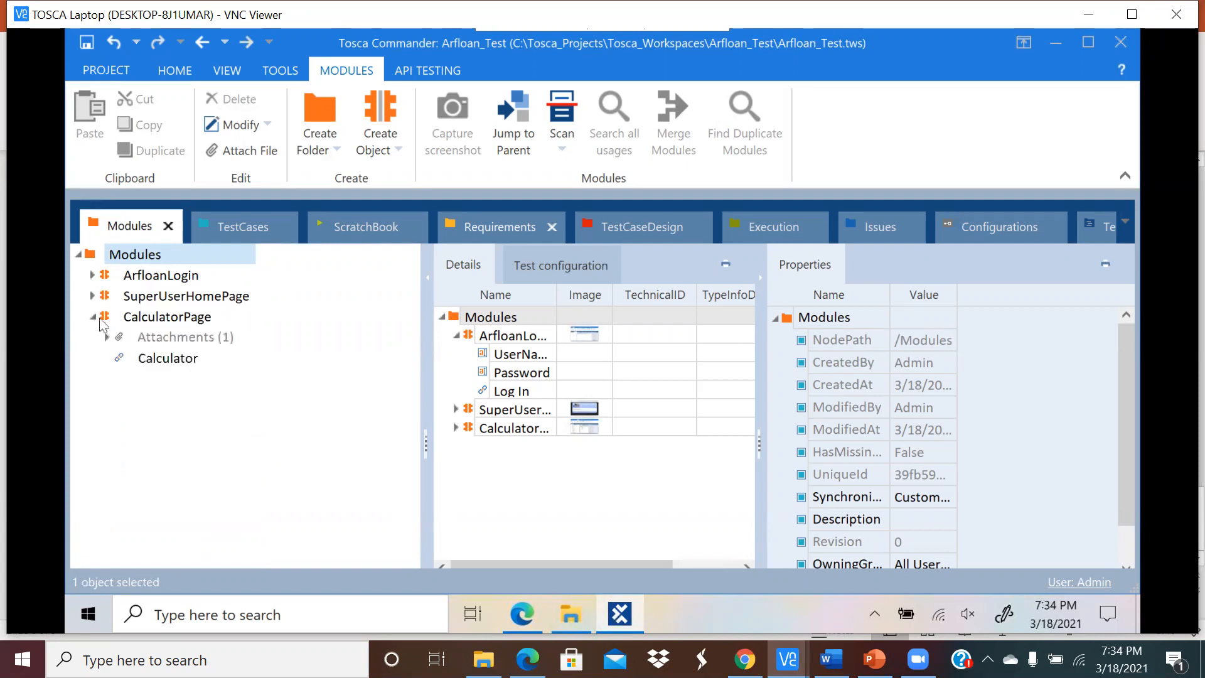
click(160, 359)
Step: Add a CalculatorPage test step to the Login test case
click(248, 223)
click(162, 296)
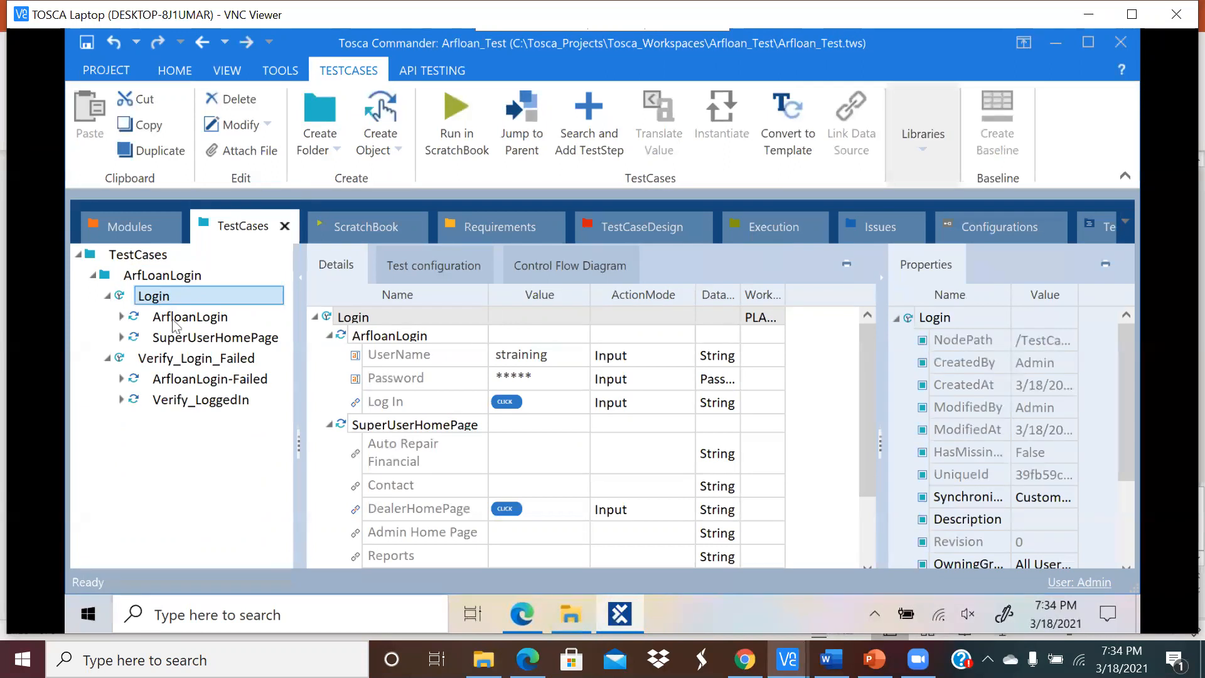
click(599, 129)
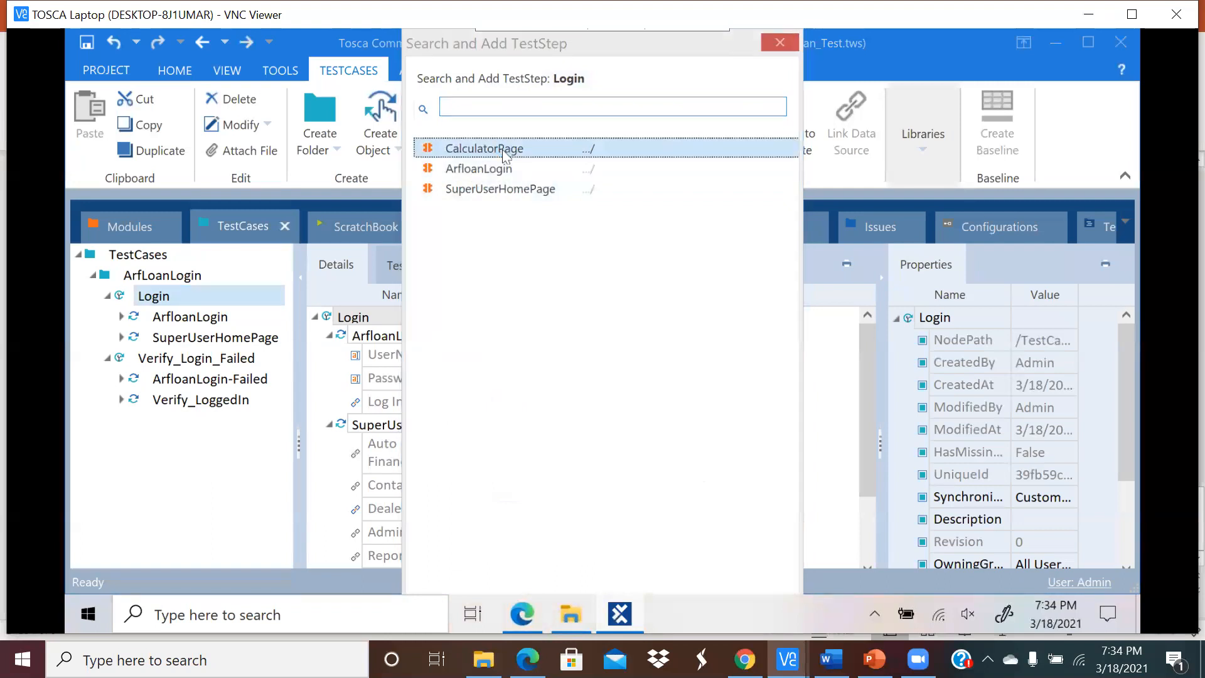
double_click(496, 149)
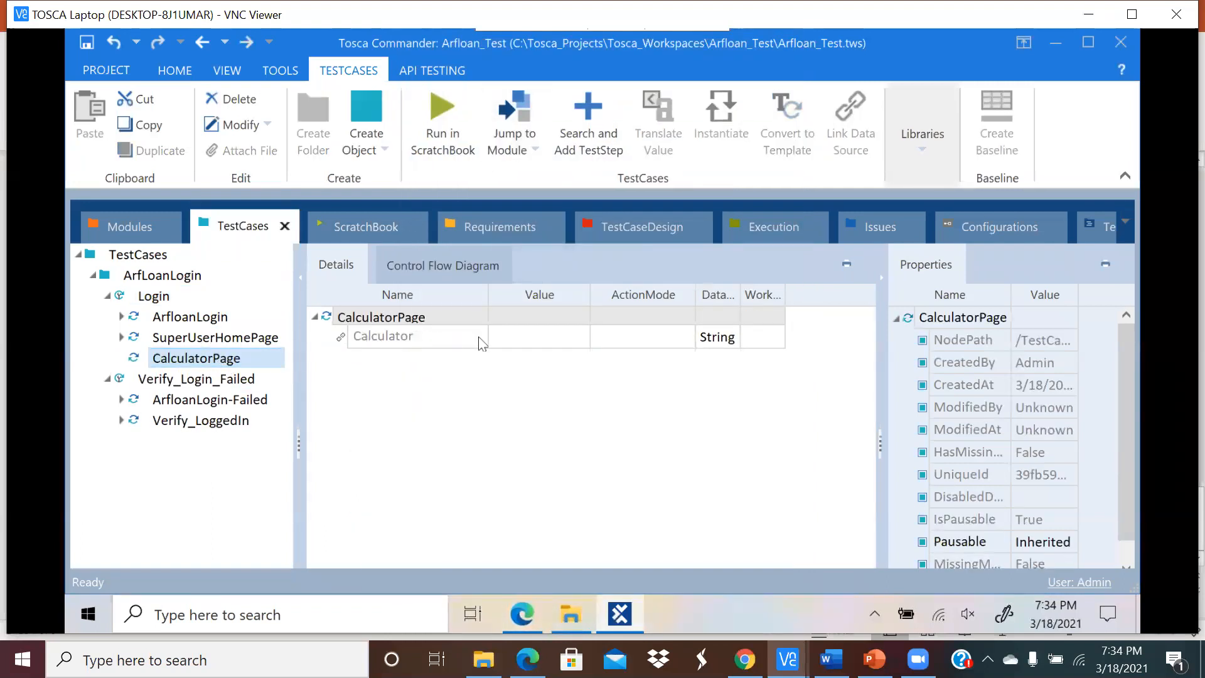
Step: Set the Calculator value to {Click} and run the CalculatorPage step in ScratchBook
click(543, 336)
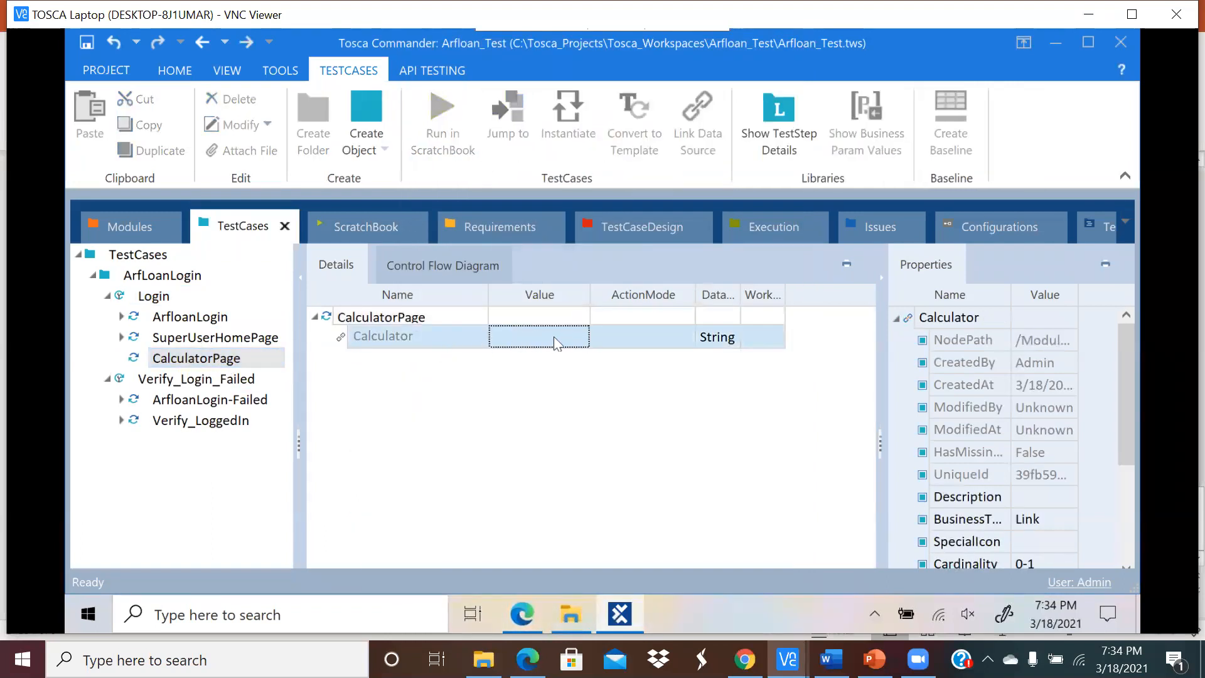
click(552, 335)
click(557, 338)
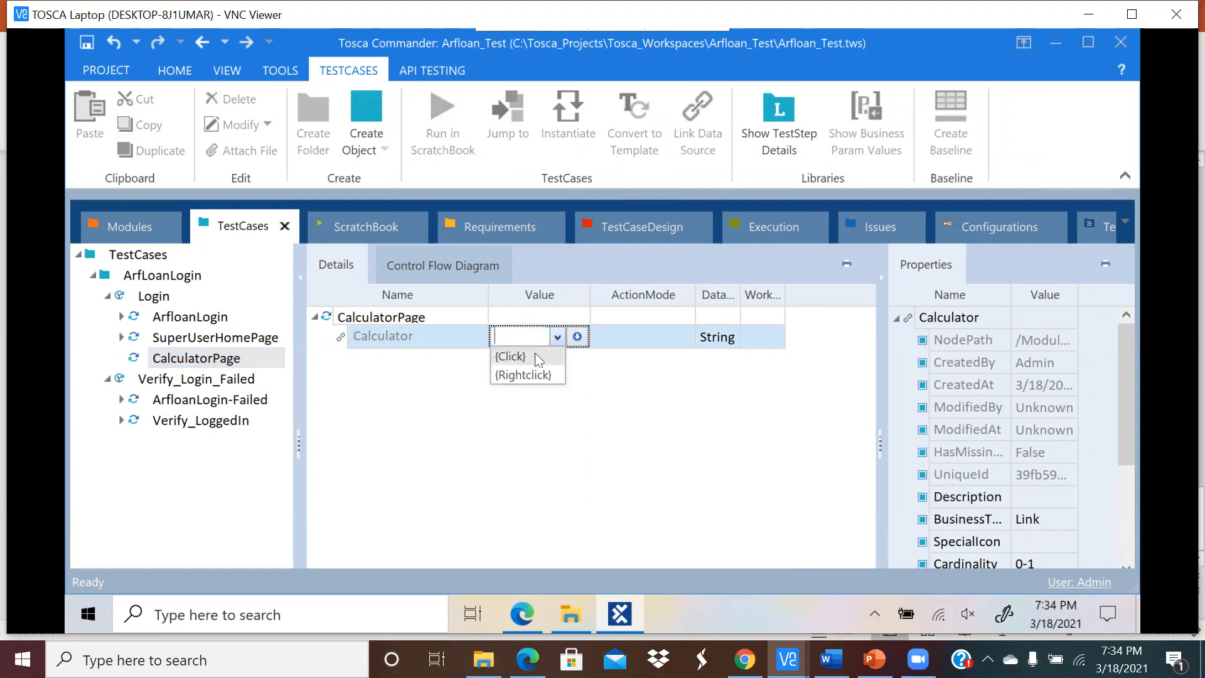
click(535, 356)
click(593, 390)
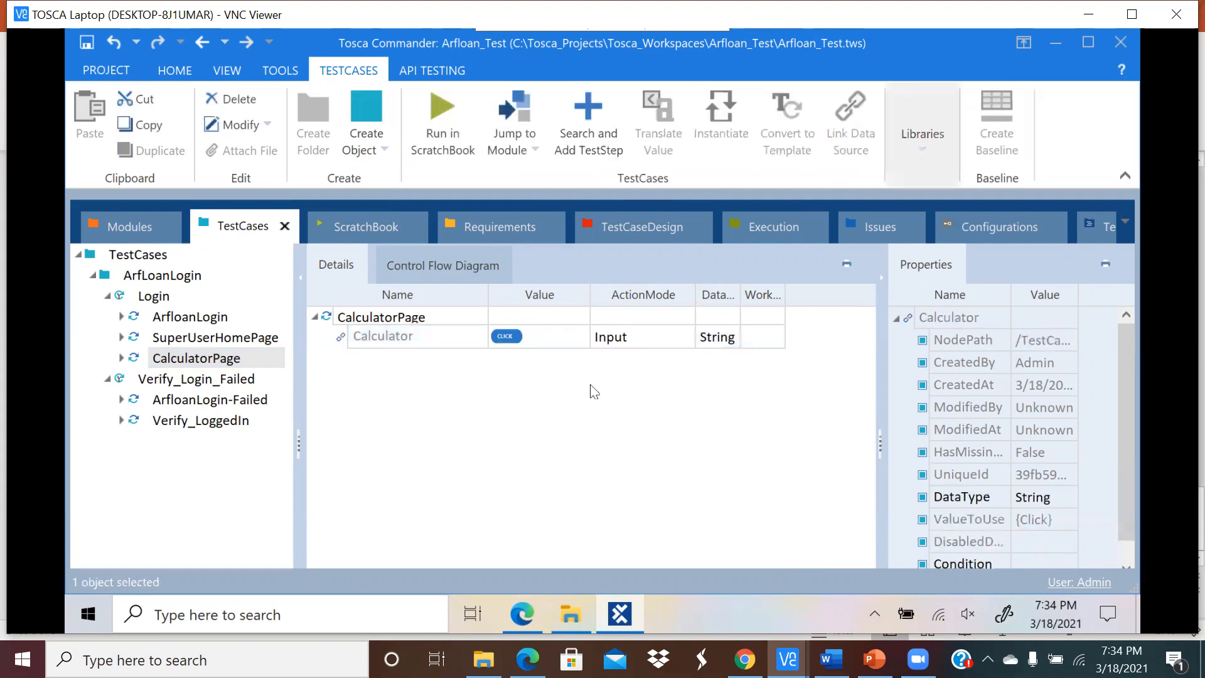
click(367, 320)
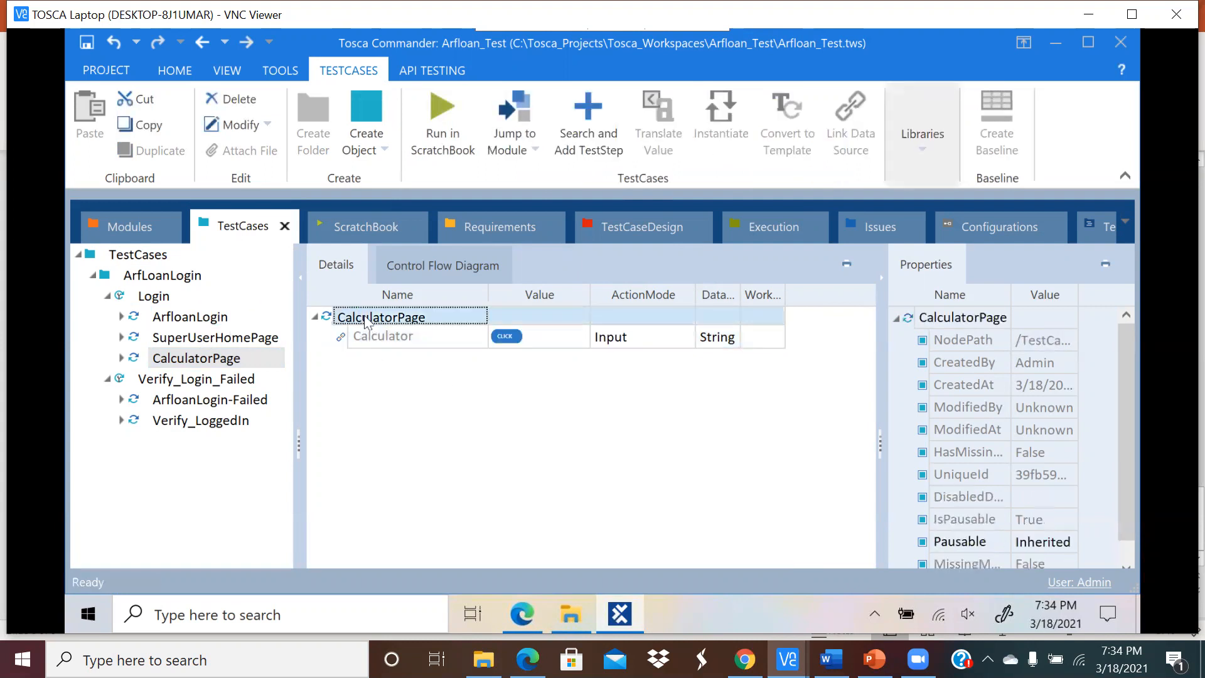
click(443, 116)
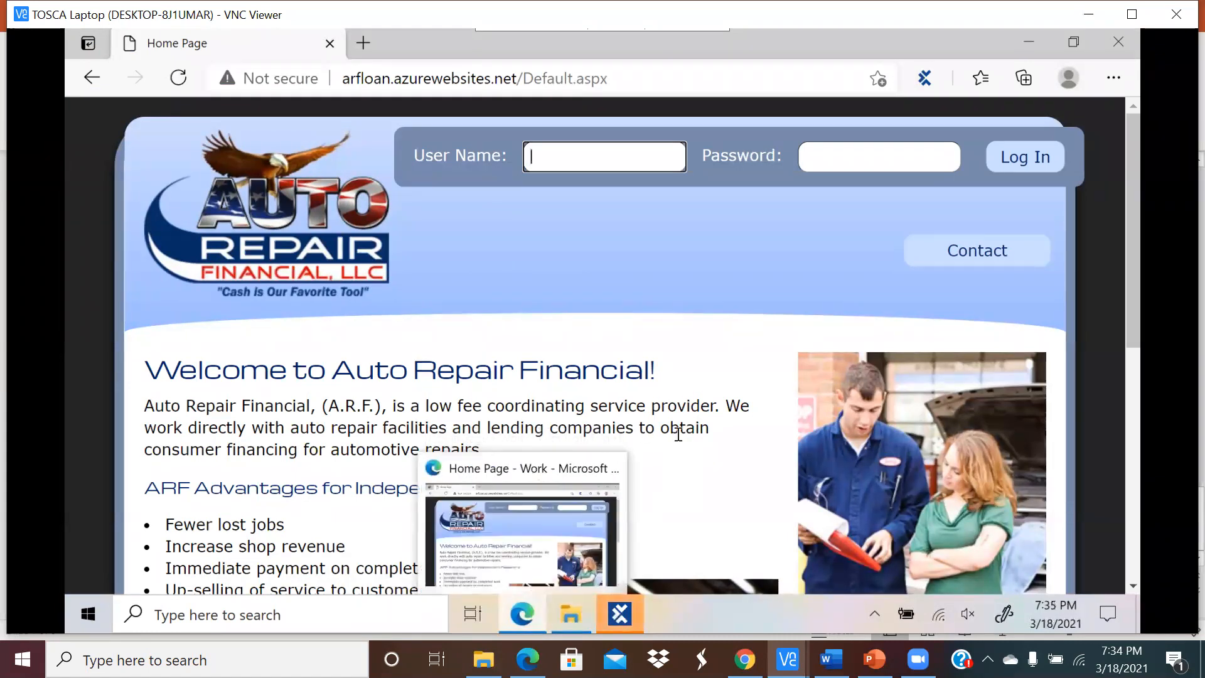
Step: Check the CalculatorPage run result and the resulting loan site page
click(528, 612)
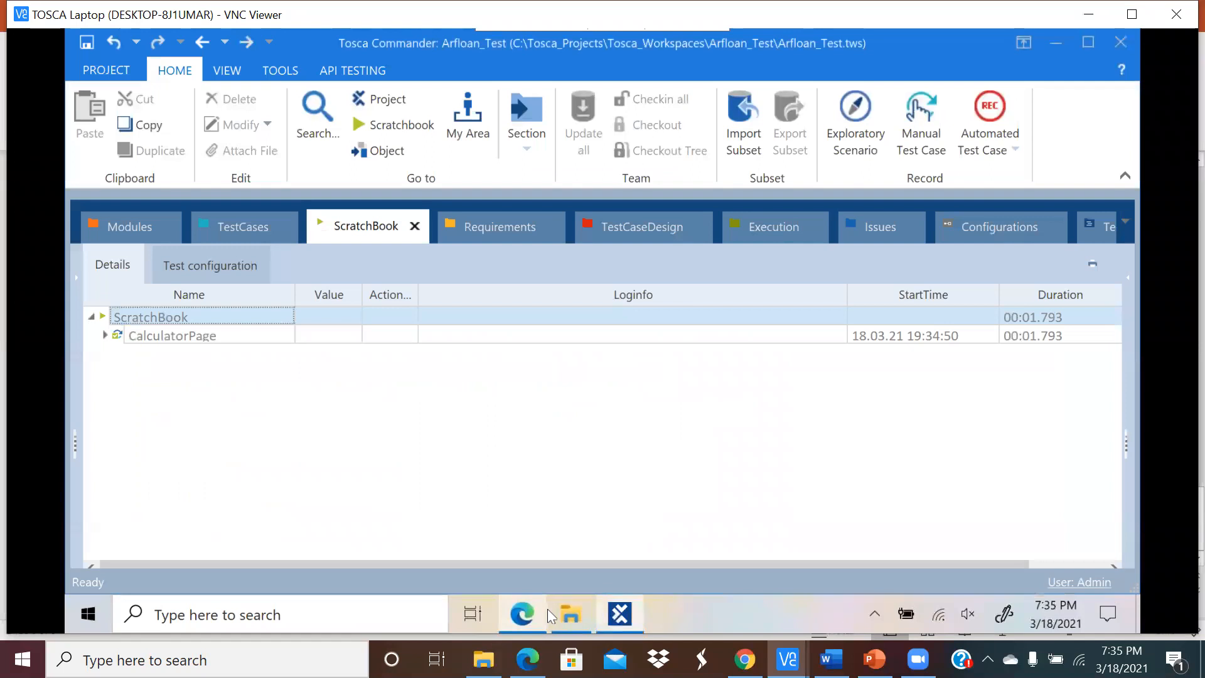
click(105, 335)
click(519, 617)
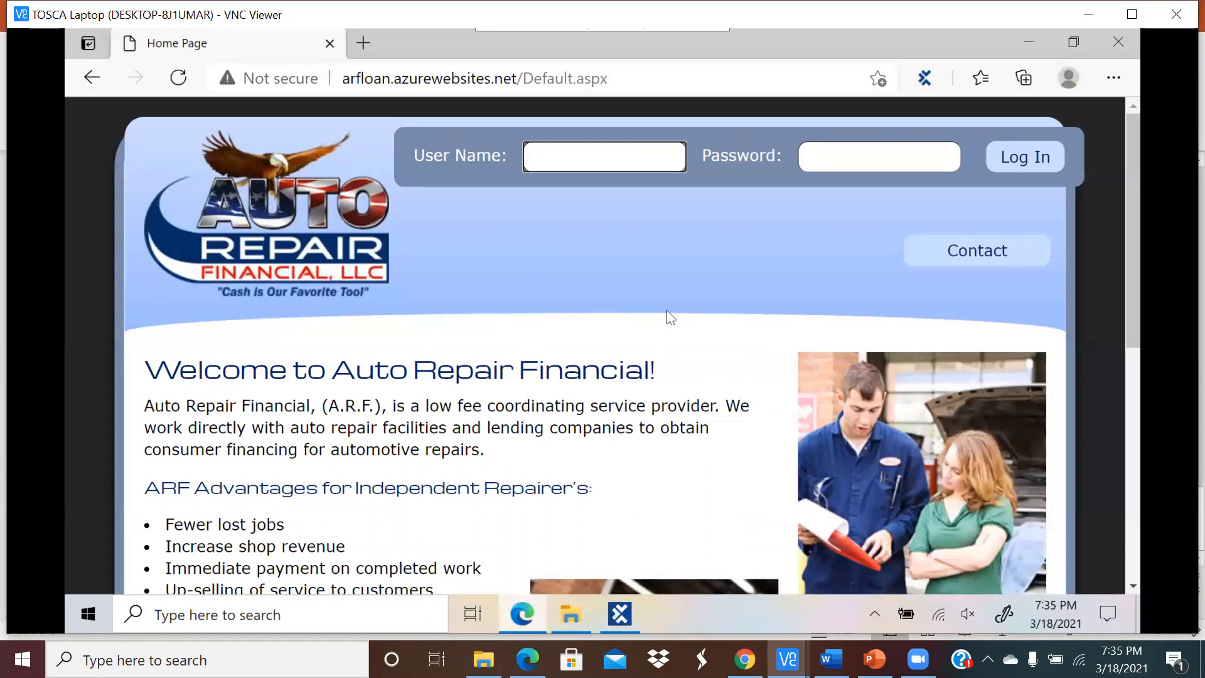
scroll(675, 324, down, 5)
scroll(677, 329, up, 5)
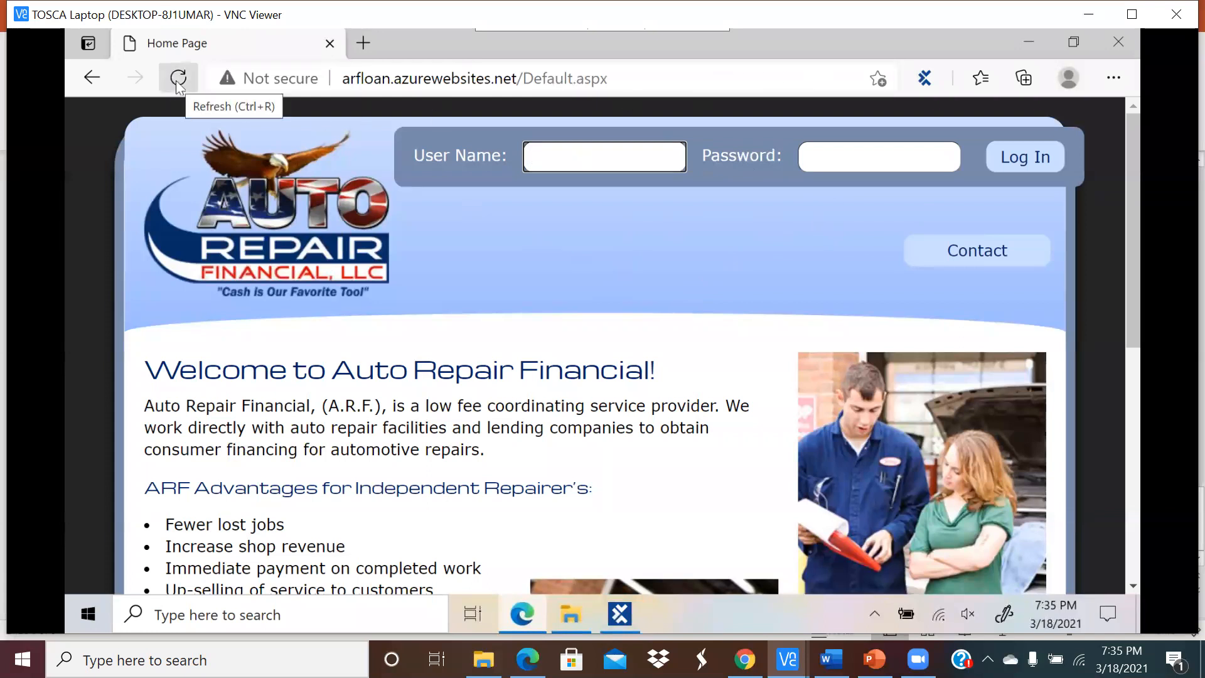
Step: Reopen the browser on the Auto Repair Financial home page and return to TestCases
click(1114, 43)
click(523, 613)
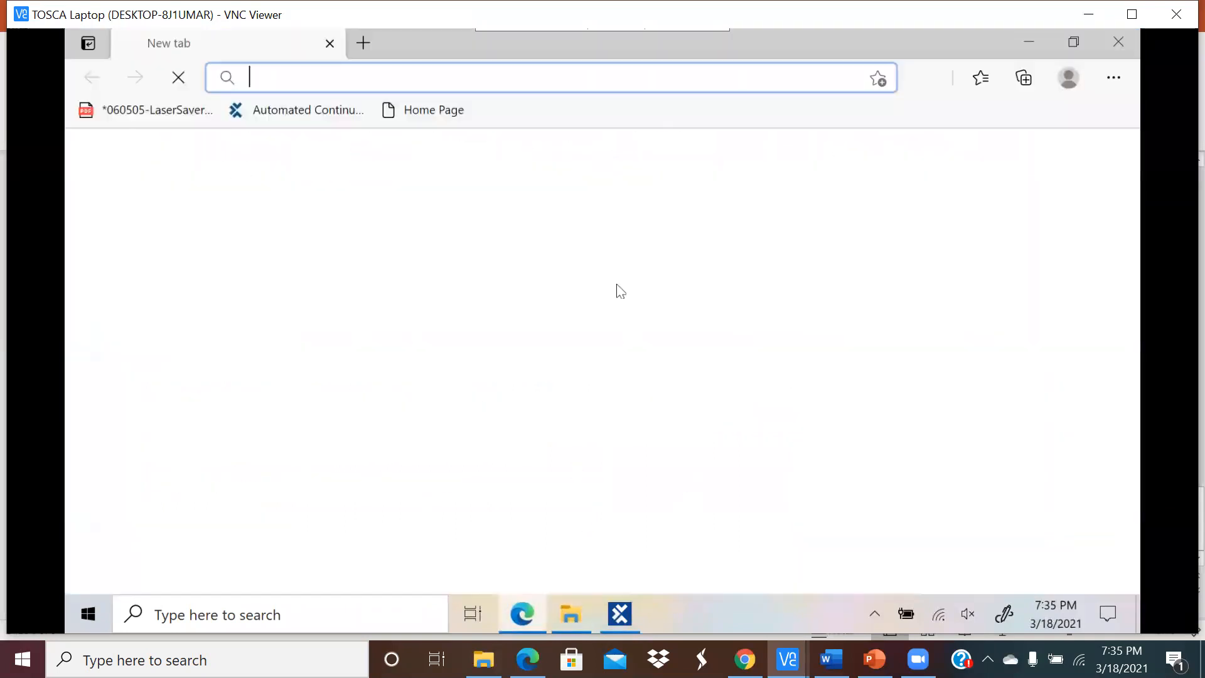
click(395, 108)
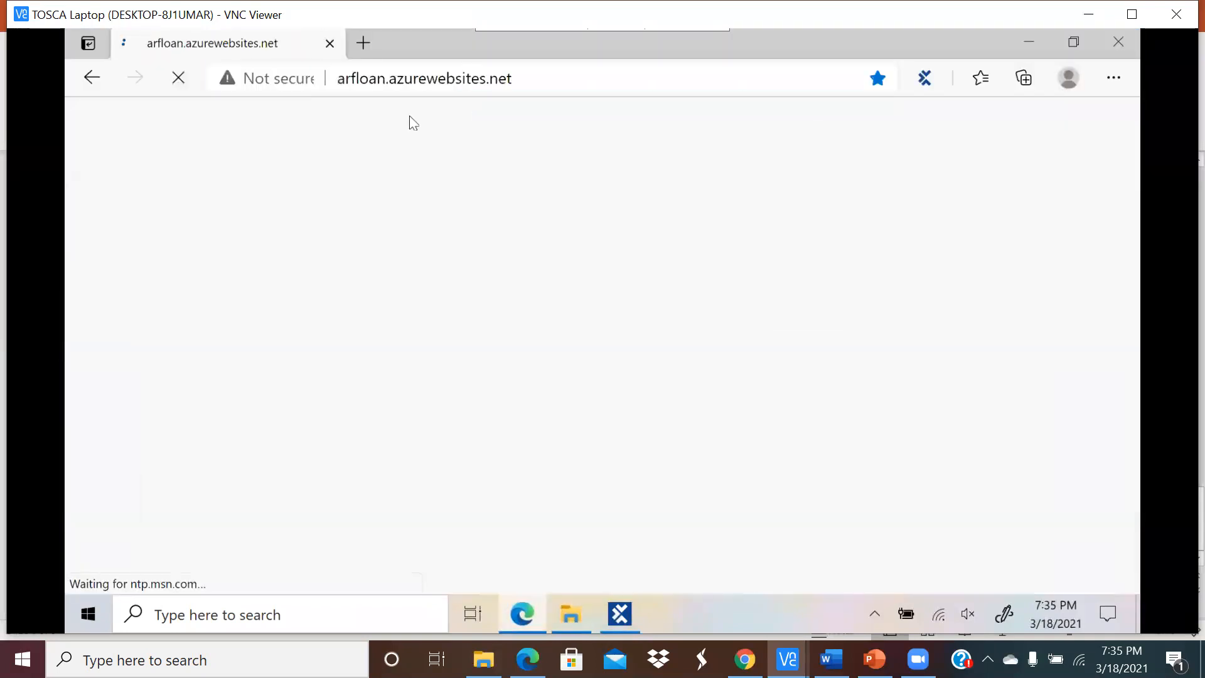
click(619, 614)
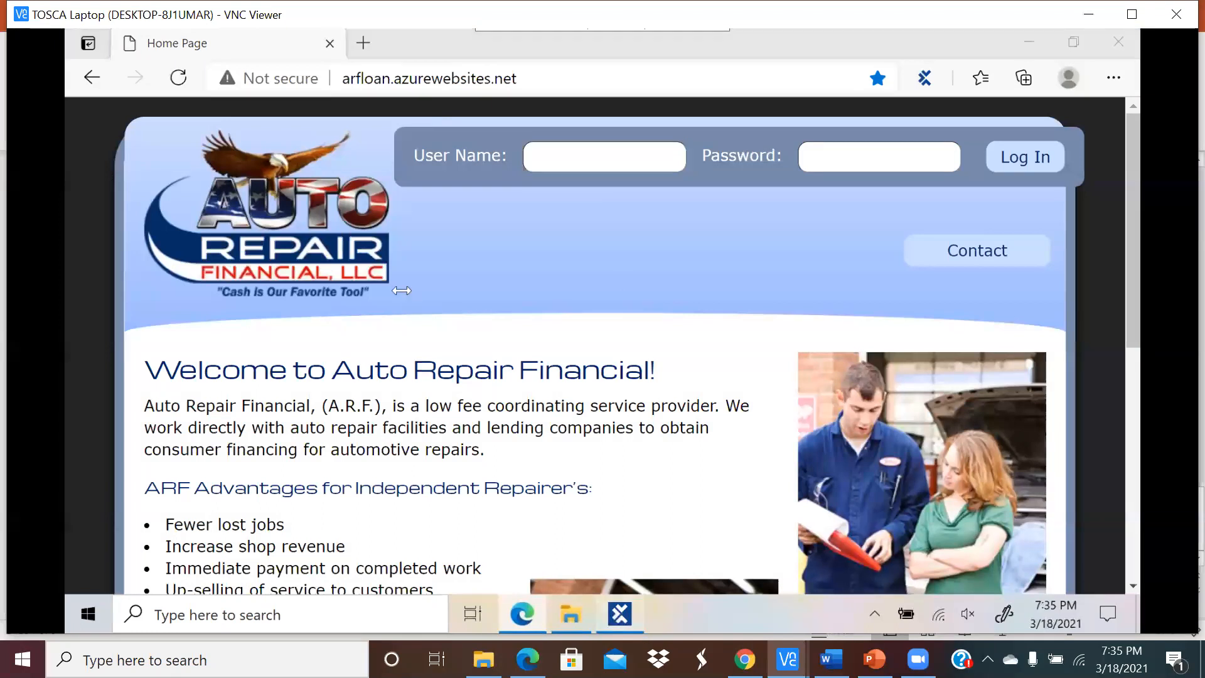
click(248, 228)
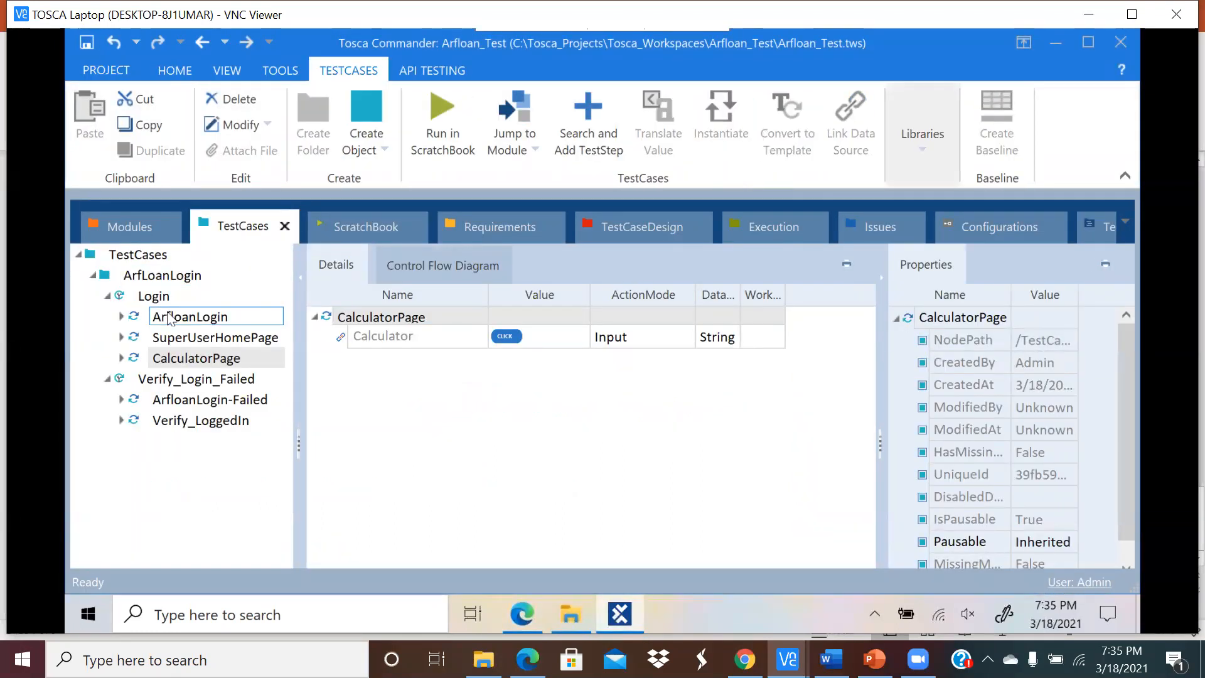
Step: Run the Login test case in the ScratchBook
click(157, 296)
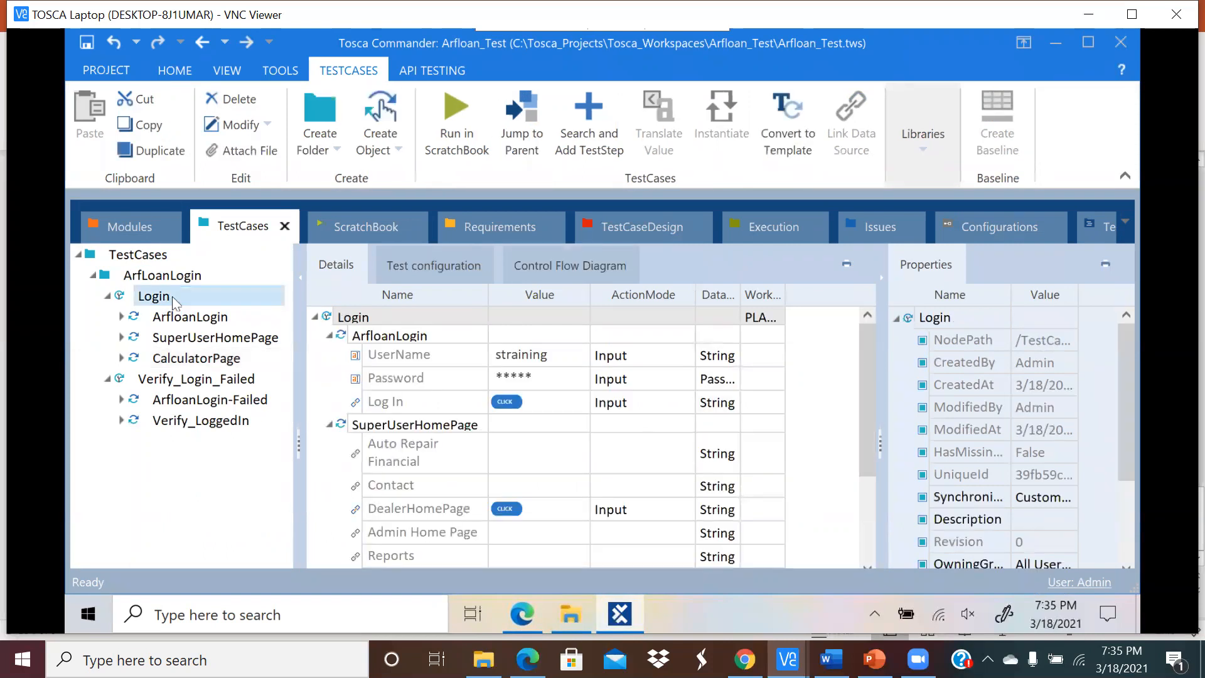
click(530, 608)
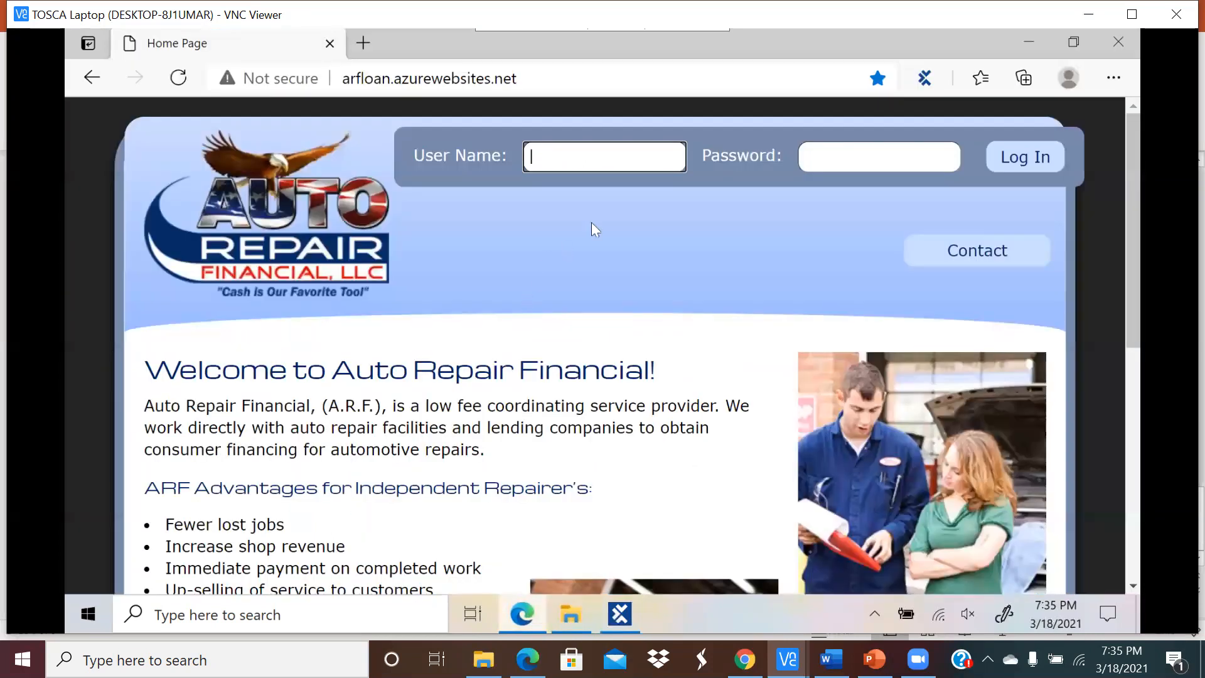
click(620, 614)
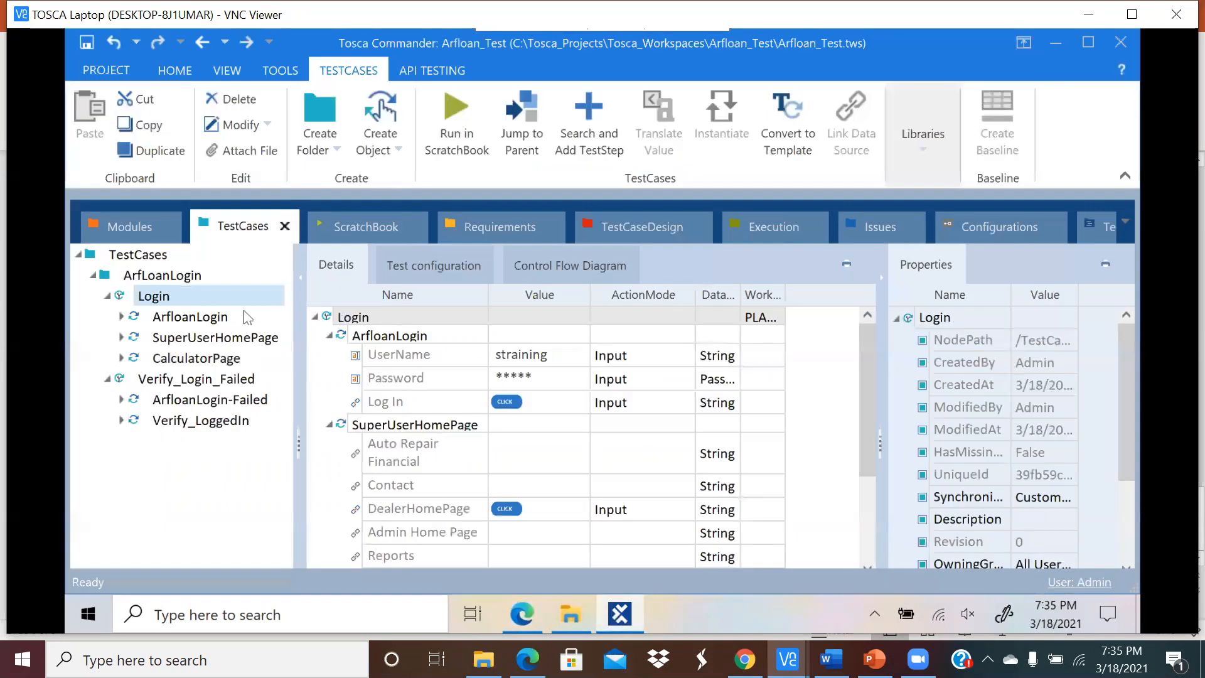
right_click(191, 293)
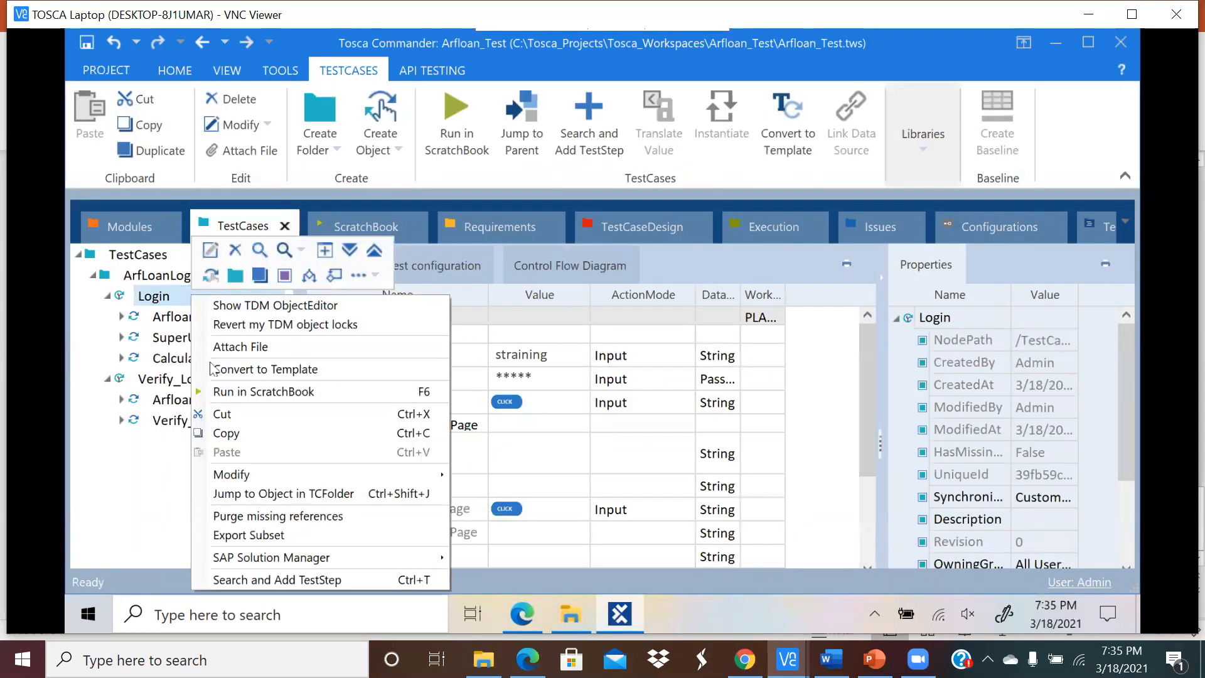
click(224, 392)
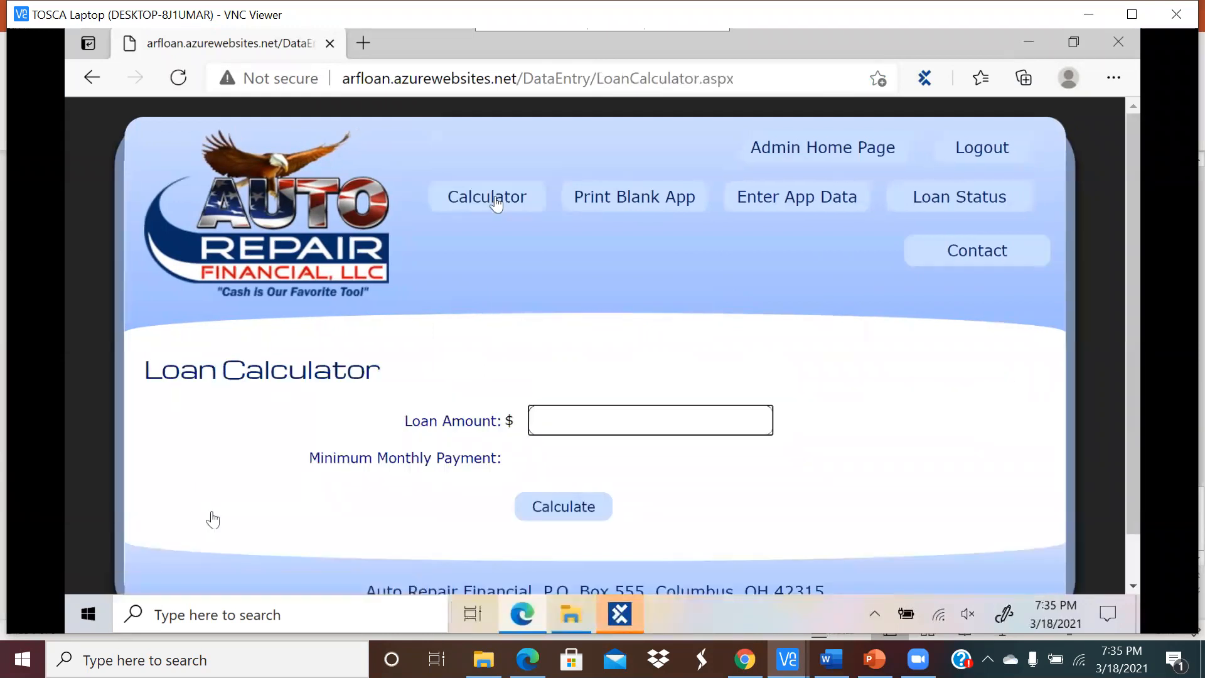
Step: Expand the ArfloanLogin, SuperUserHomePage and CalculatorPage results to confirm they passed
click(635, 612)
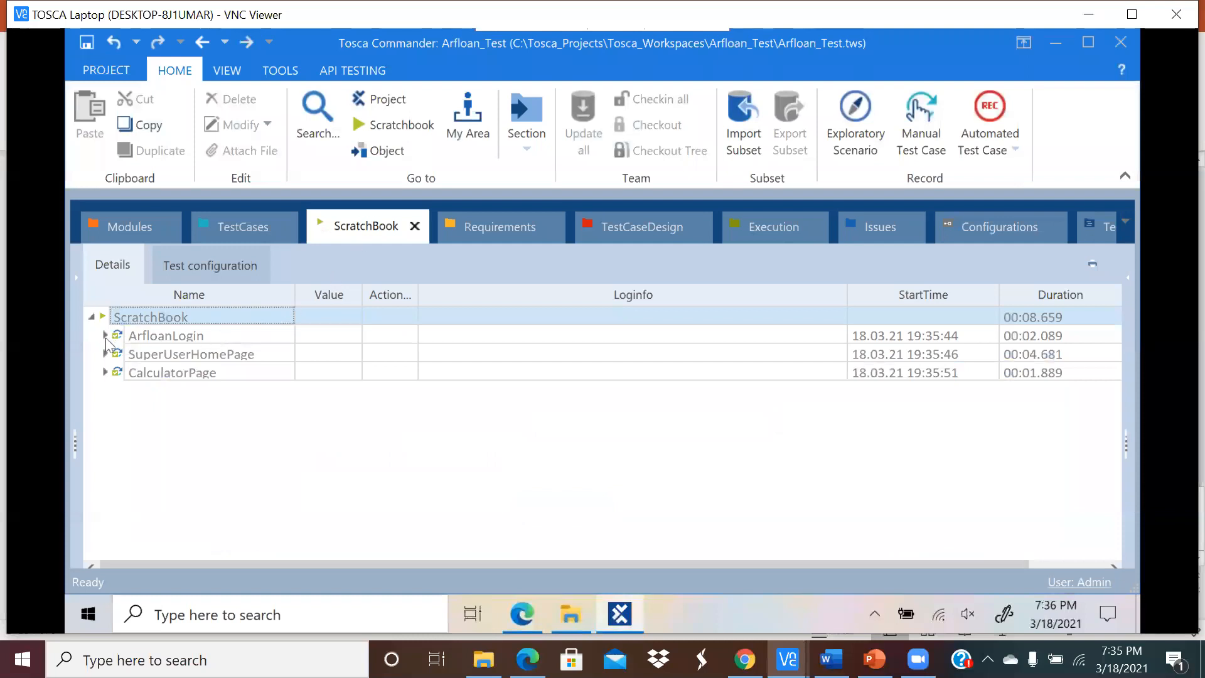
click(105, 336)
click(105, 409)
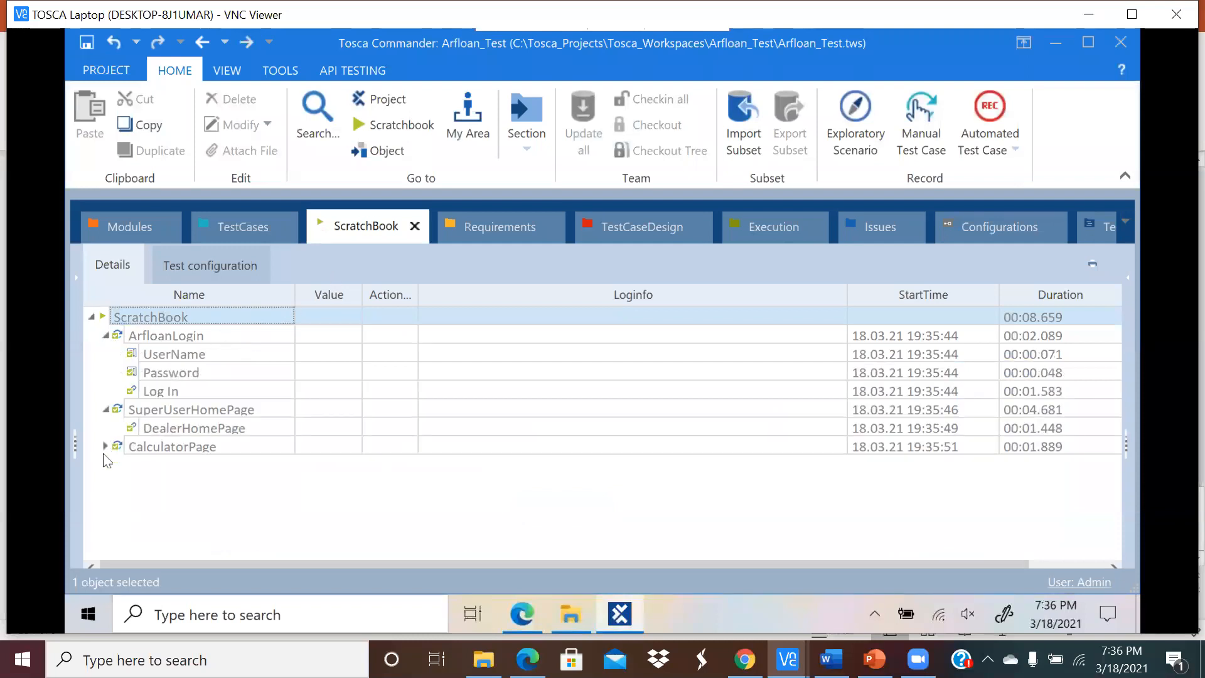
click(105, 446)
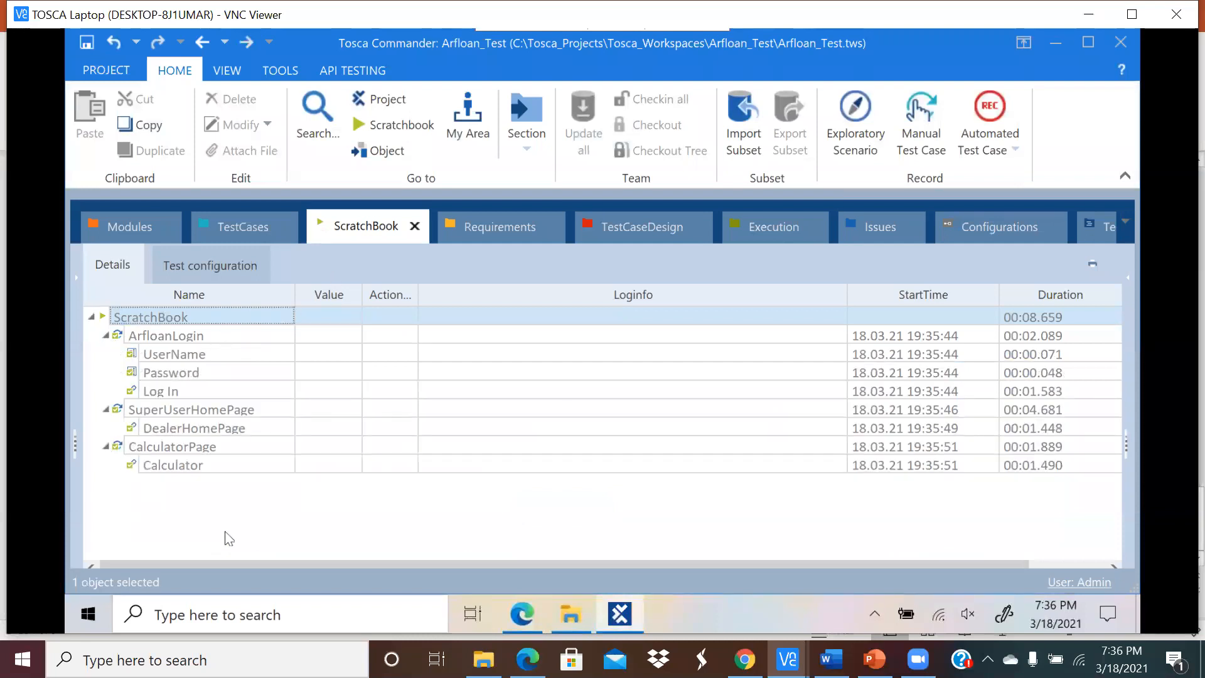
Step: Check the Loan Calculator page and select the root Modules folder
click(250, 229)
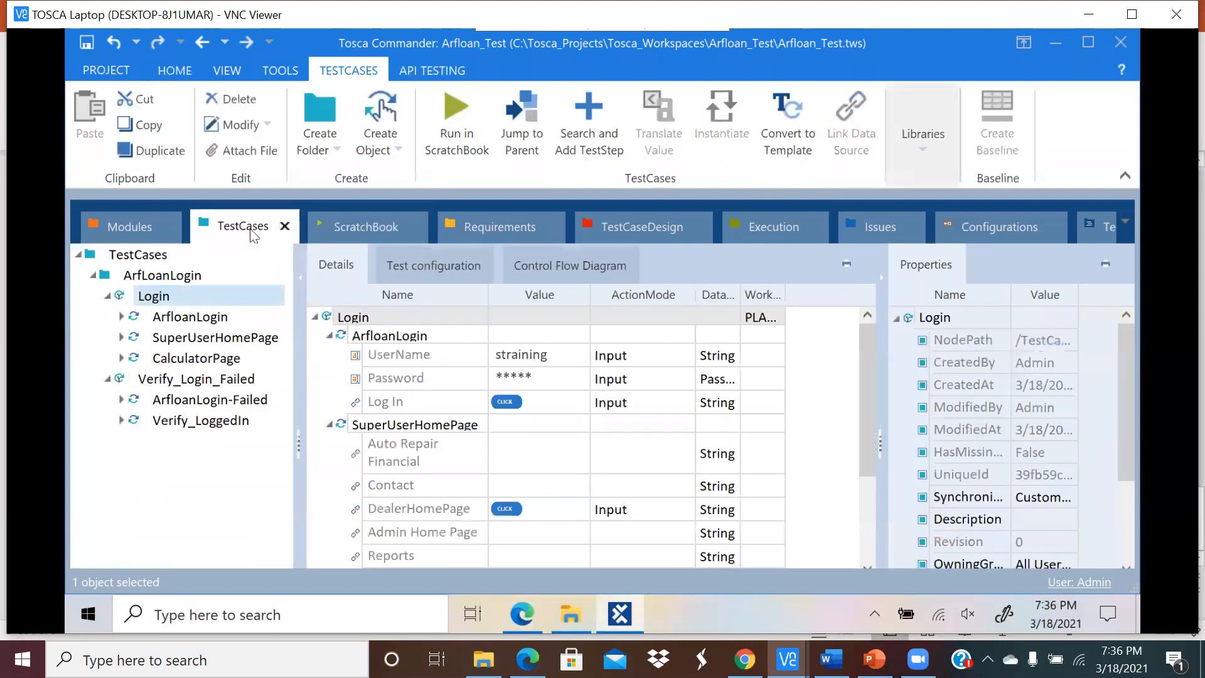
click(139, 226)
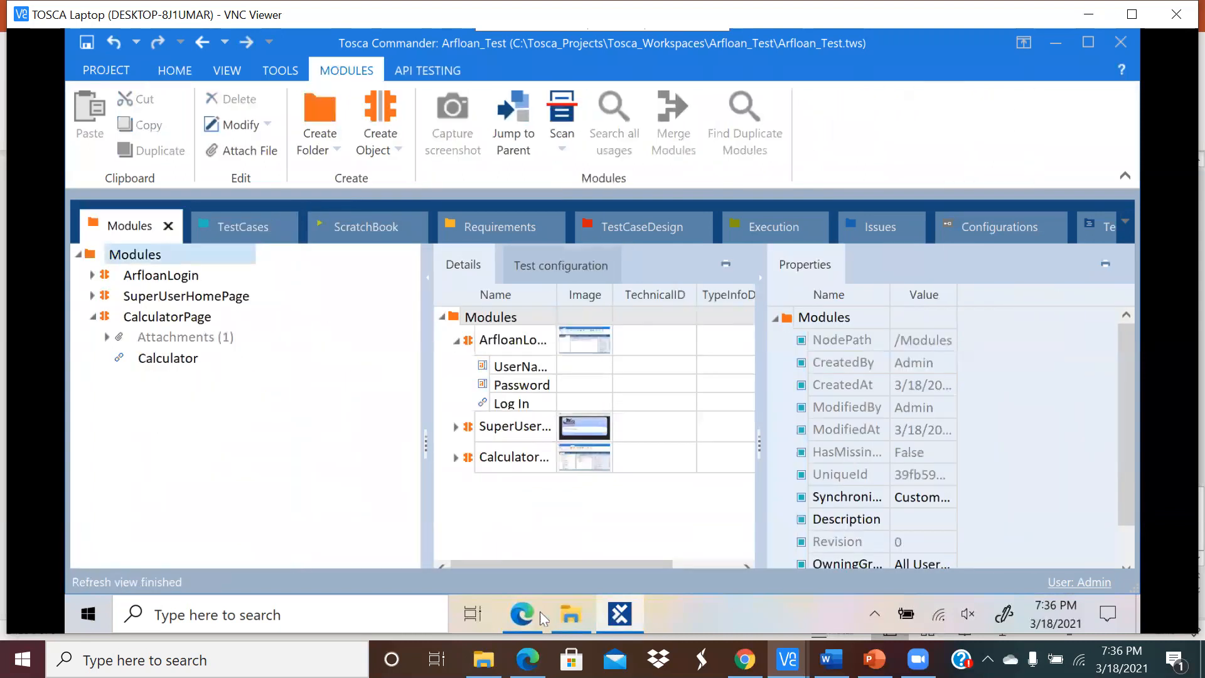
click(522, 614)
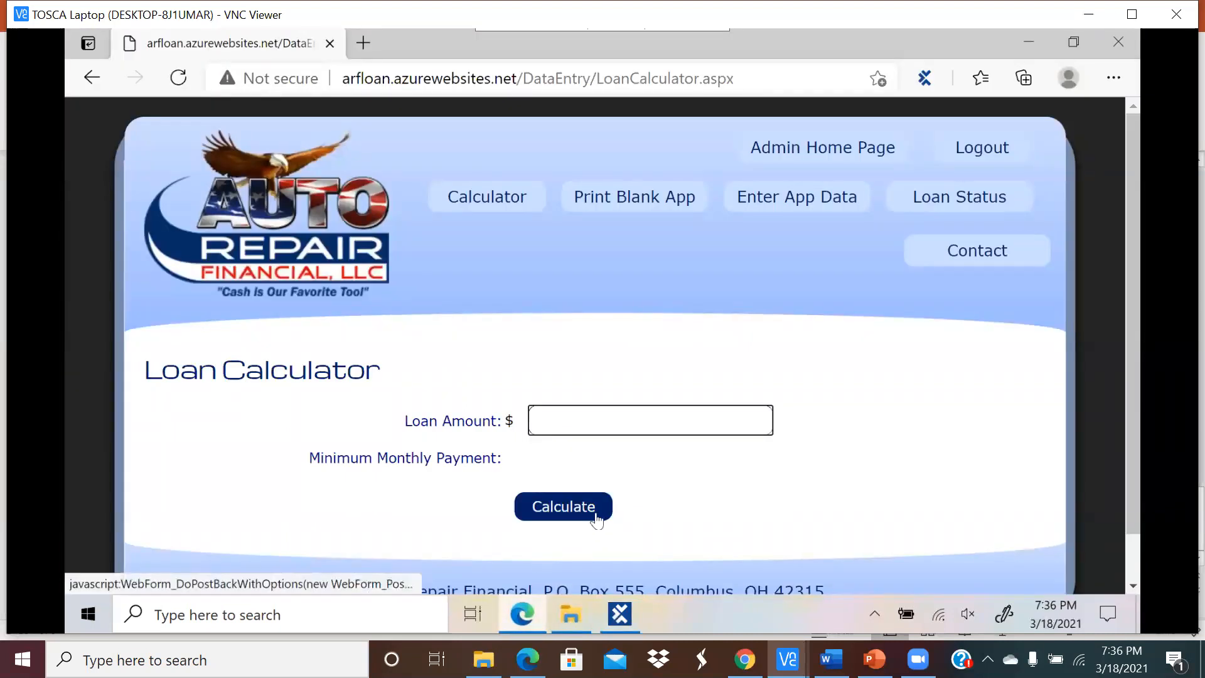
click(619, 614)
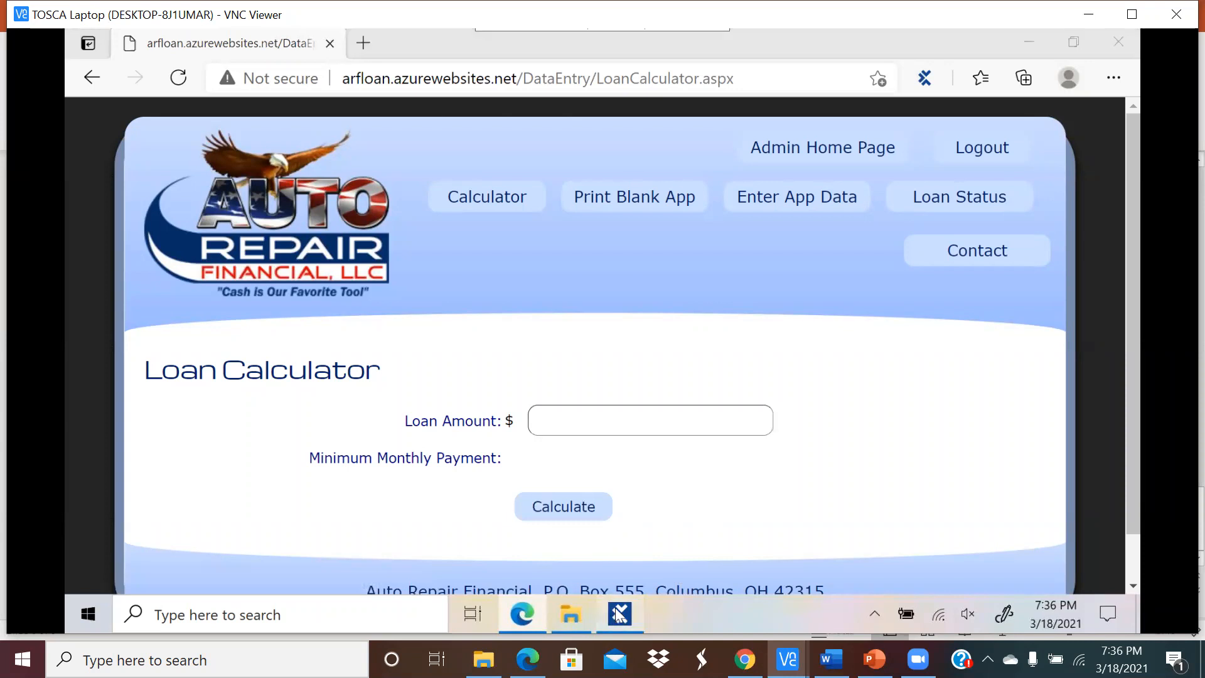
click(145, 254)
Step: Start a new application scan of the Loan Calculator browser page
click(90, 252)
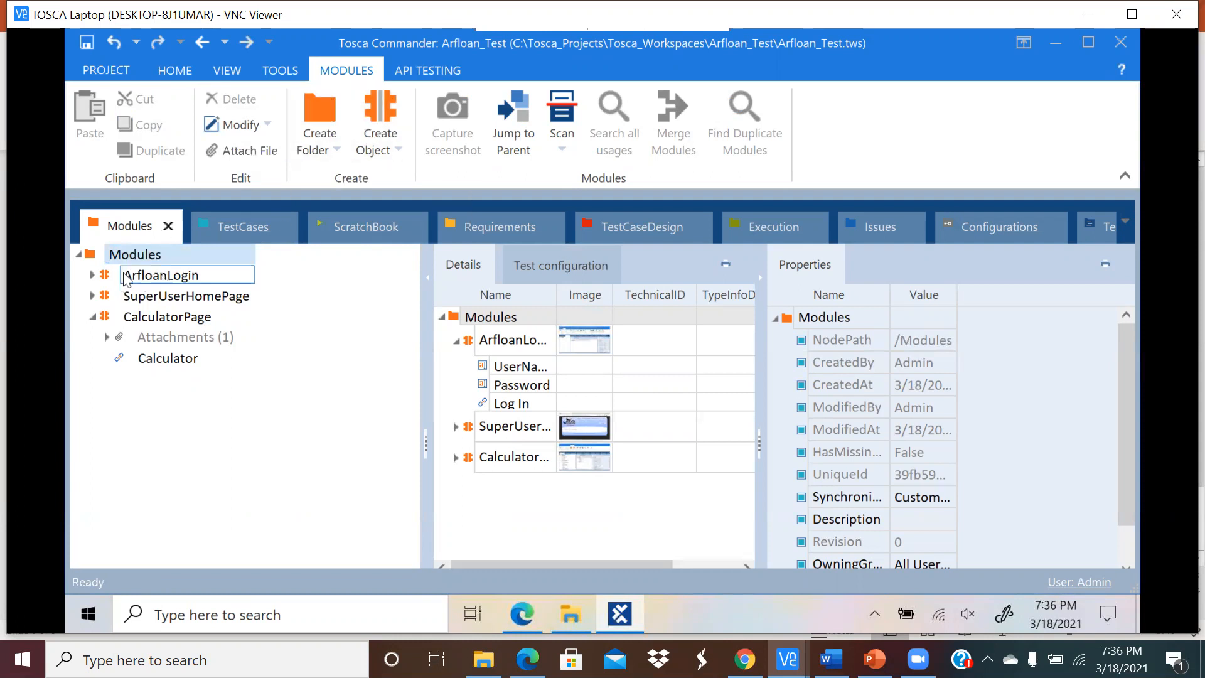
right_click(157, 251)
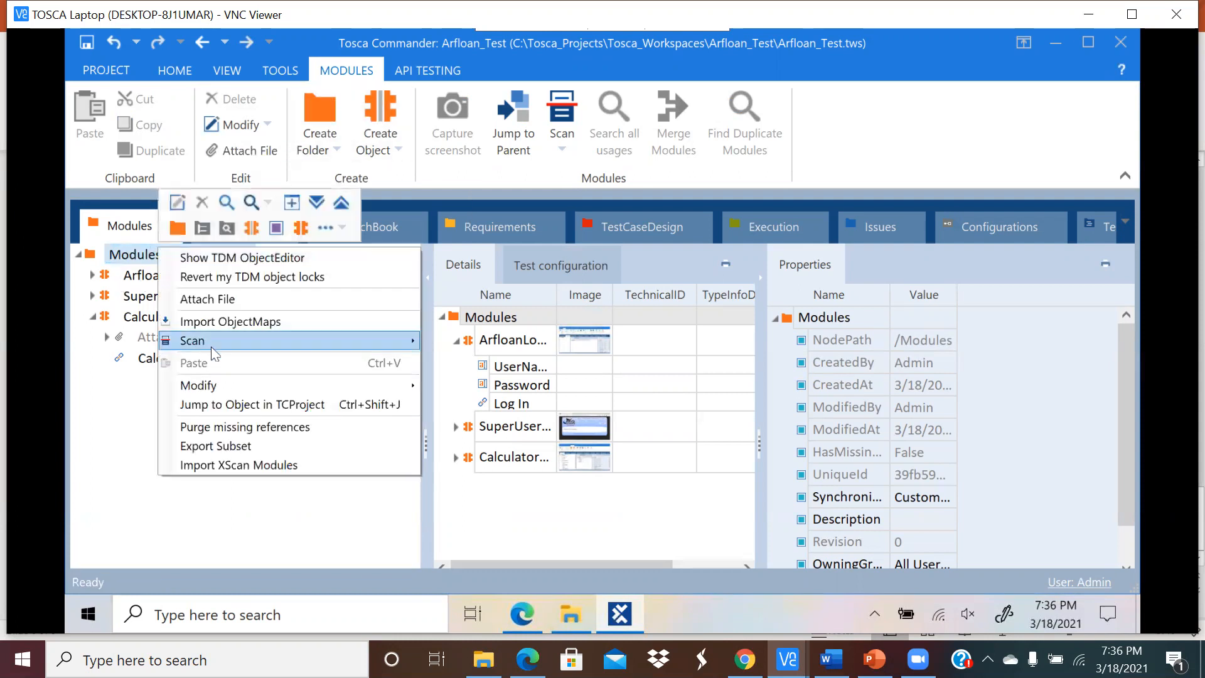
mouse_move(211, 344)
click(484, 340)
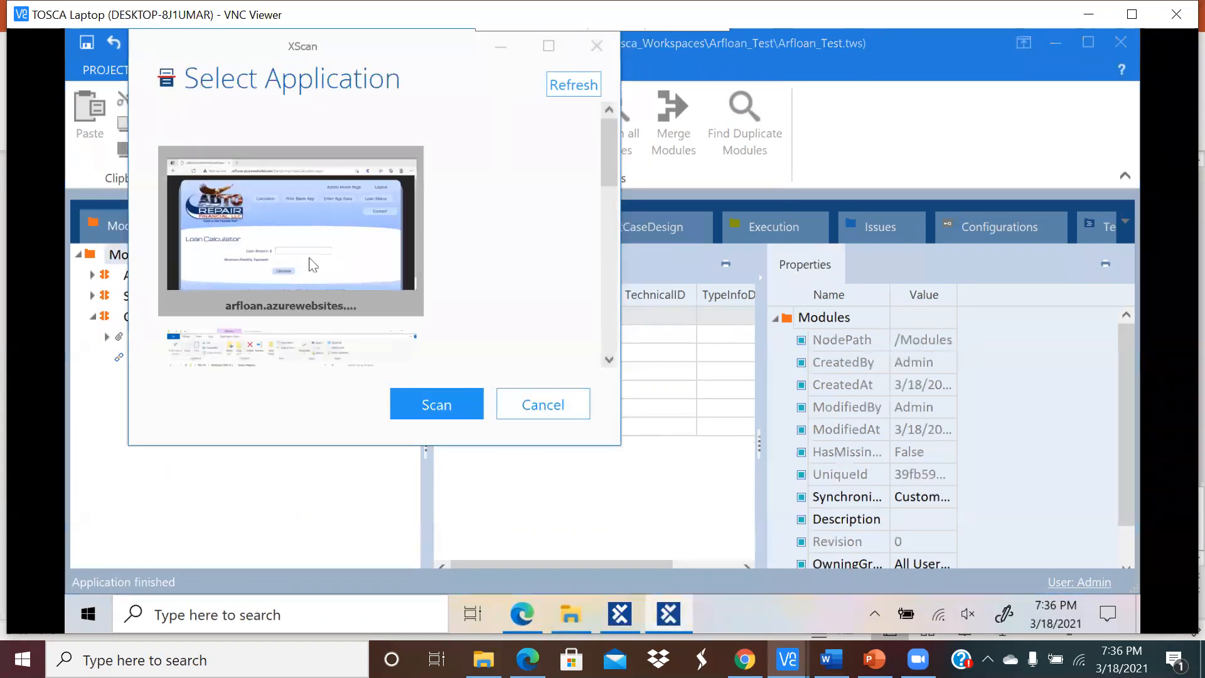
click(436, 405)
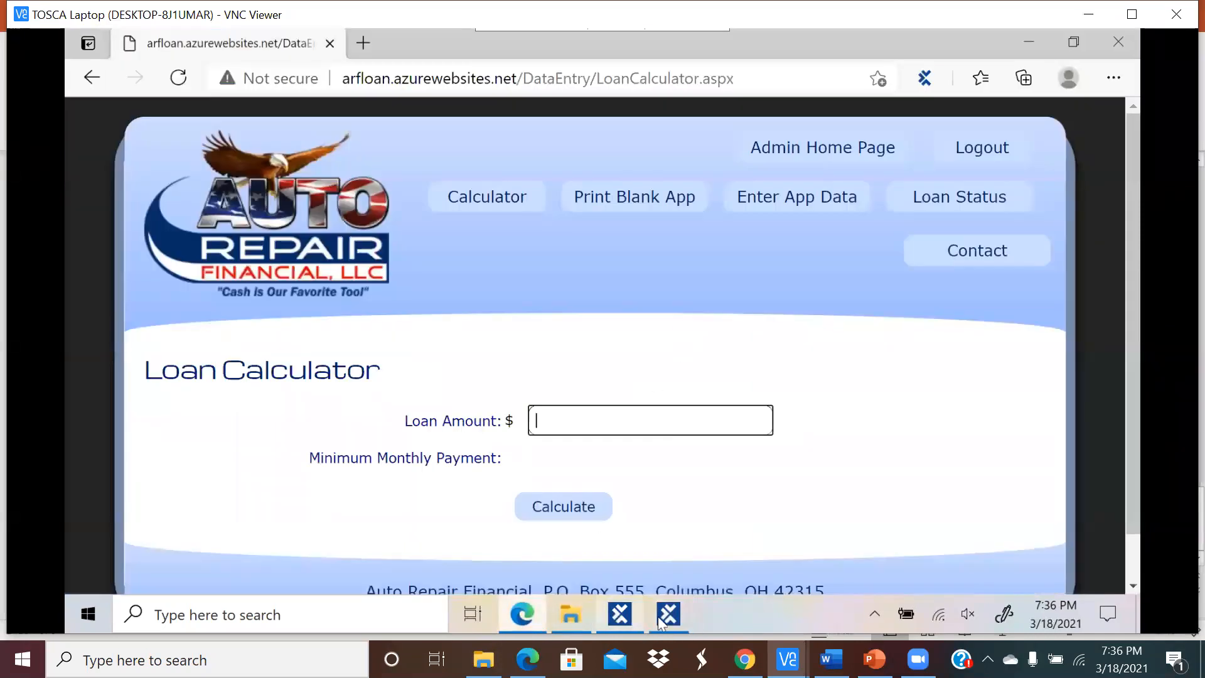
click(661, 622)
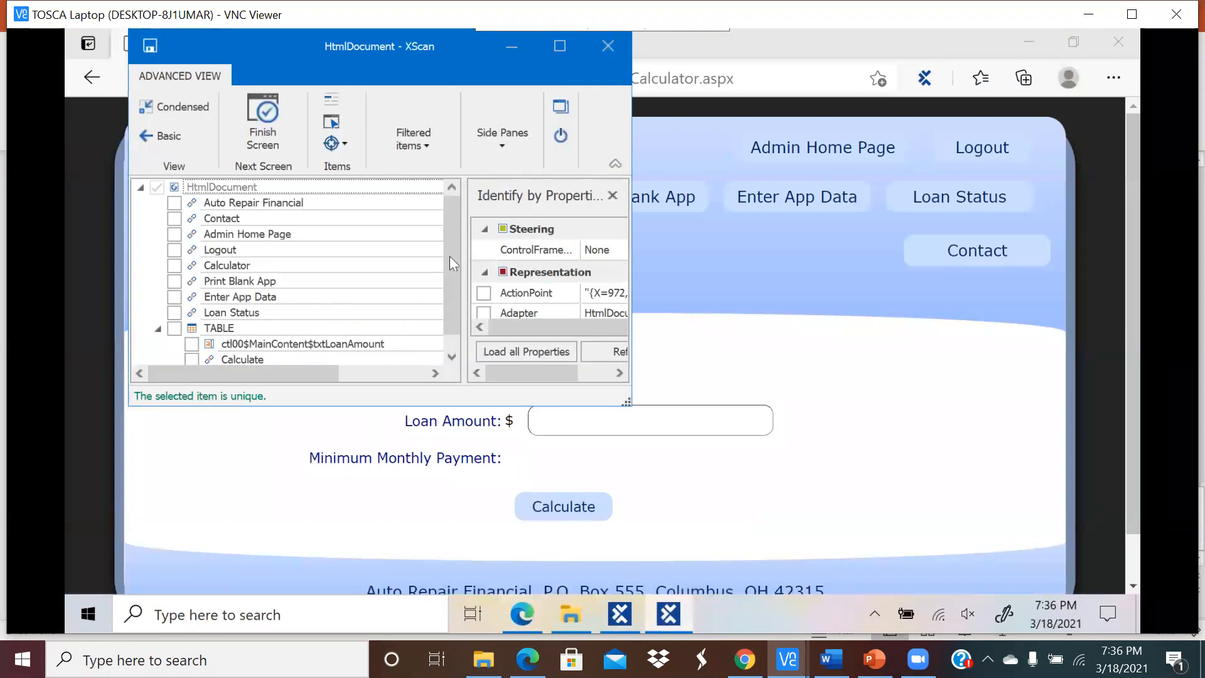
scroll(450, 256, down, 1)
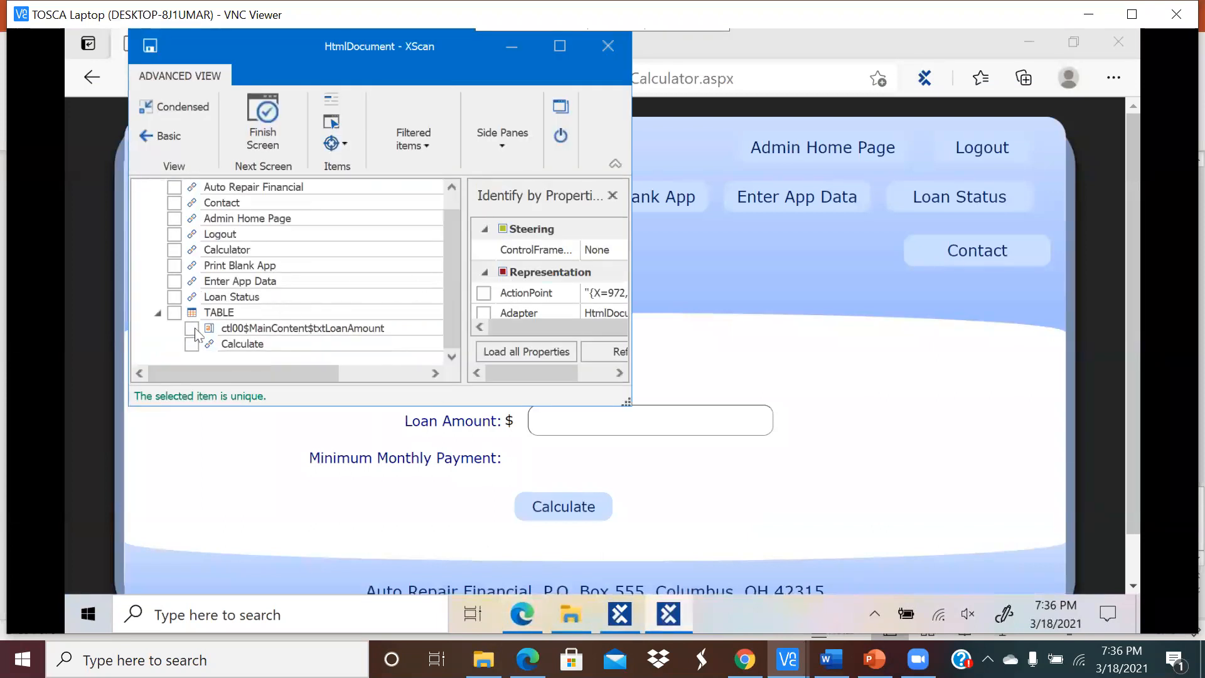
Step: Include the loan amount field renamed LoanAmount and the Calculate button, then save and close
click(192, 329)
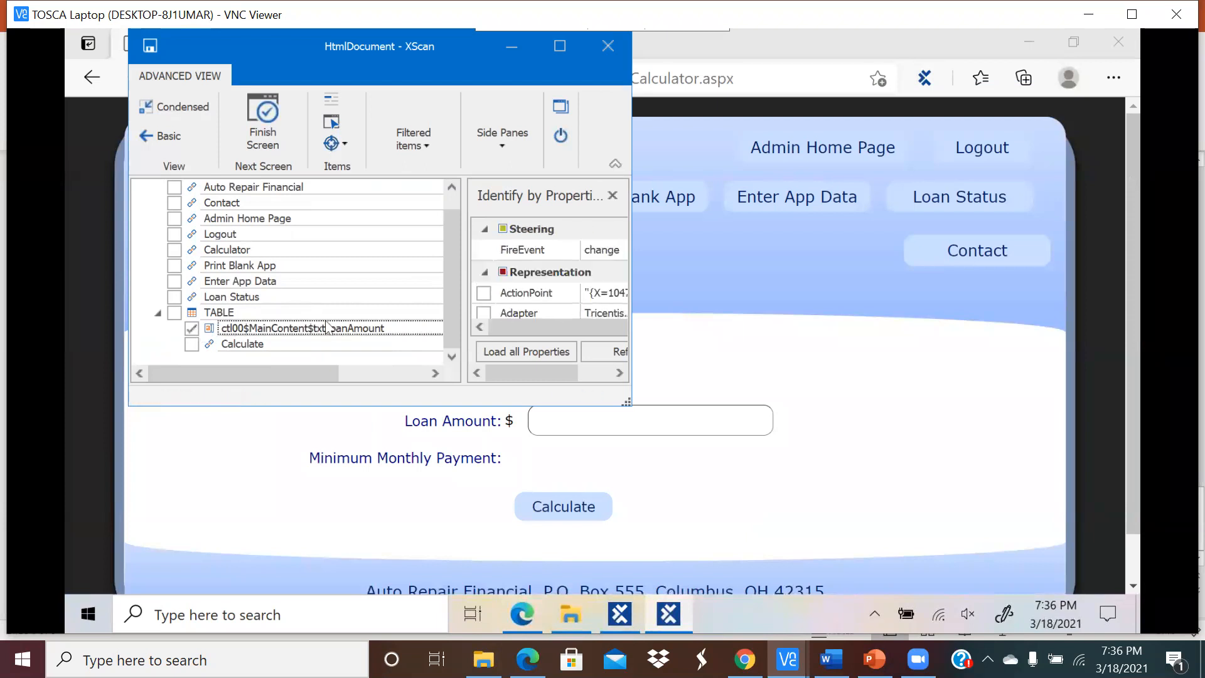
click(326, 326)
click(326, 325)
key(BackSpace)
key(BackSpace)
key(BackSpace)
key(BackSpace)
key(BackSpace)
key(BackSpace)
key(BackSpace)
key(BackSpace)
key(BackSpace)
key(BackSpace)
key(BackSpace)
key(BackSpace)
key(BackSpace)
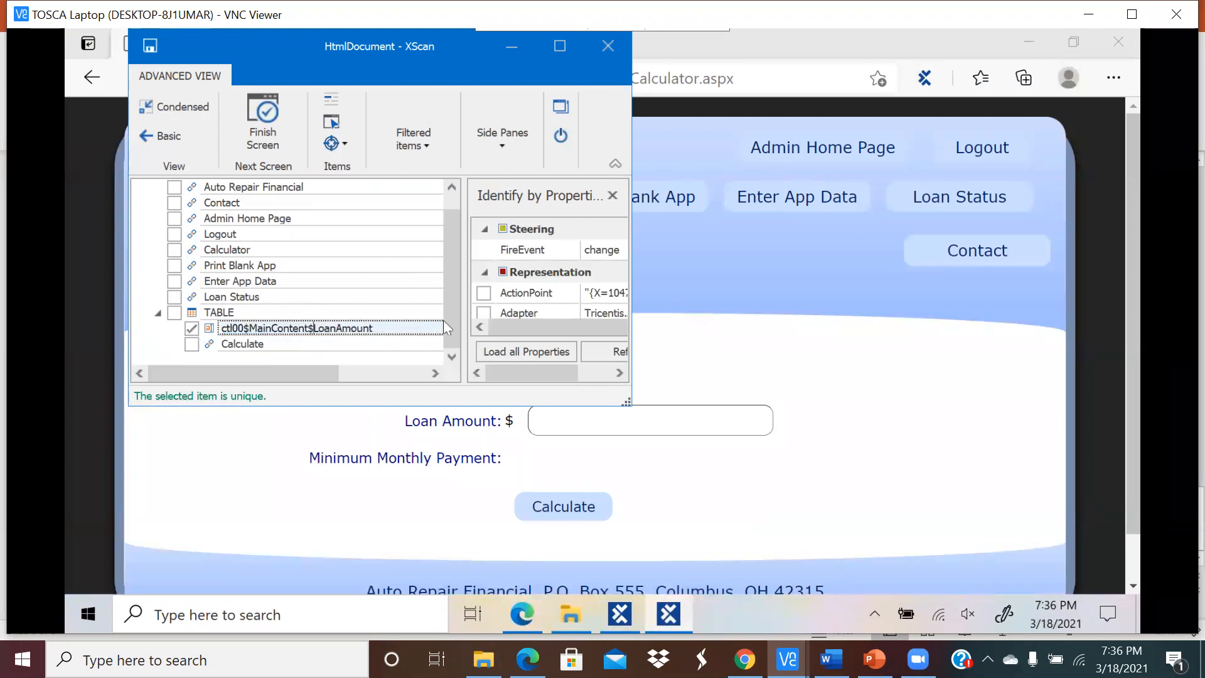
key(BackSpace)
key(BackSpace)
key(BackSpace)
key(BackSpace)
key(BackSpace)
key(BackSpace)
key(BackSpace)
key(BackSpace)
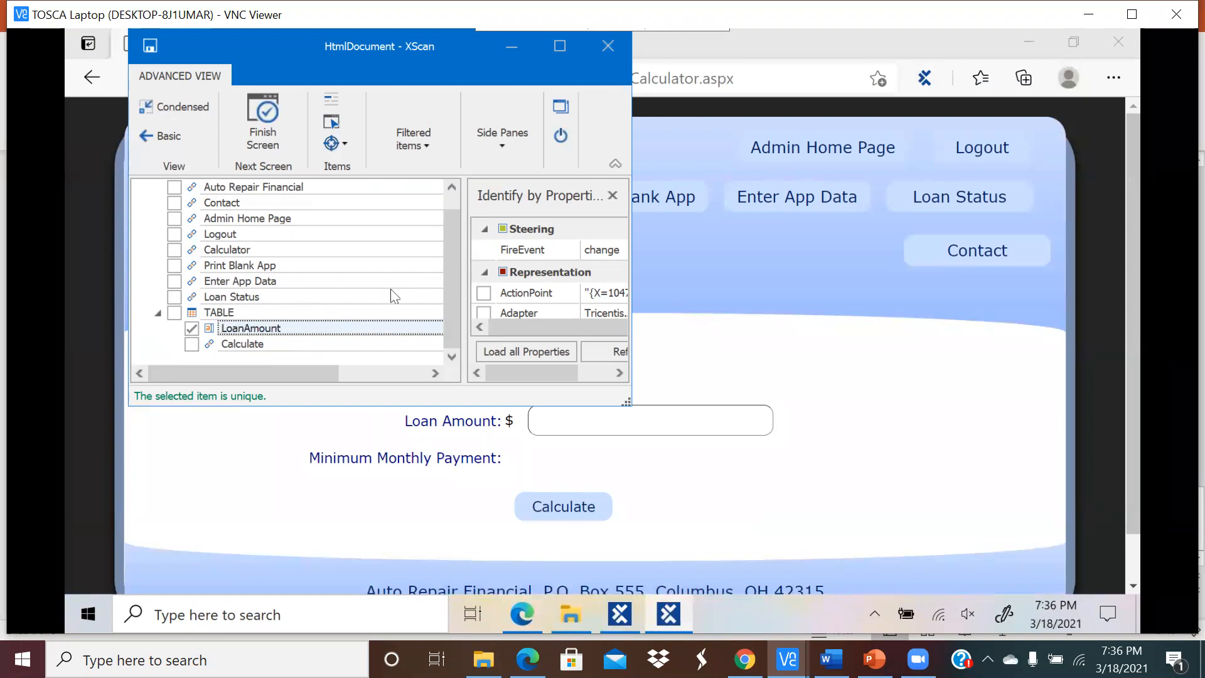
click(191, 344)
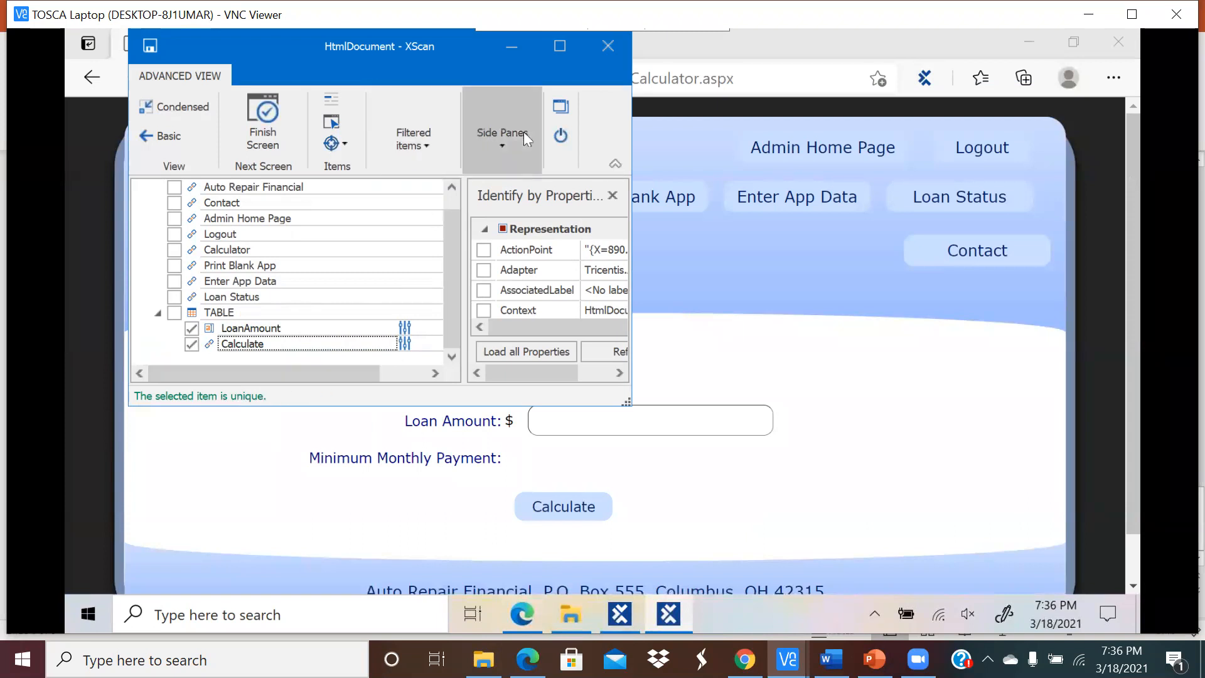
click(262, 113)
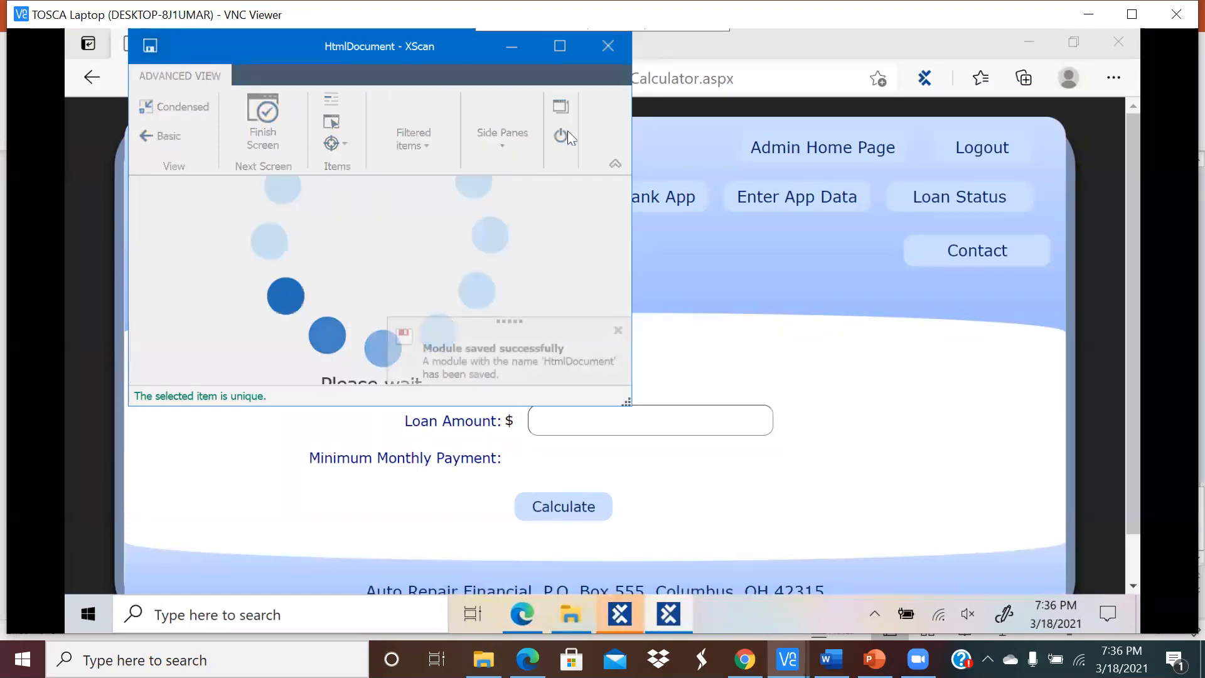
click(563, 137)
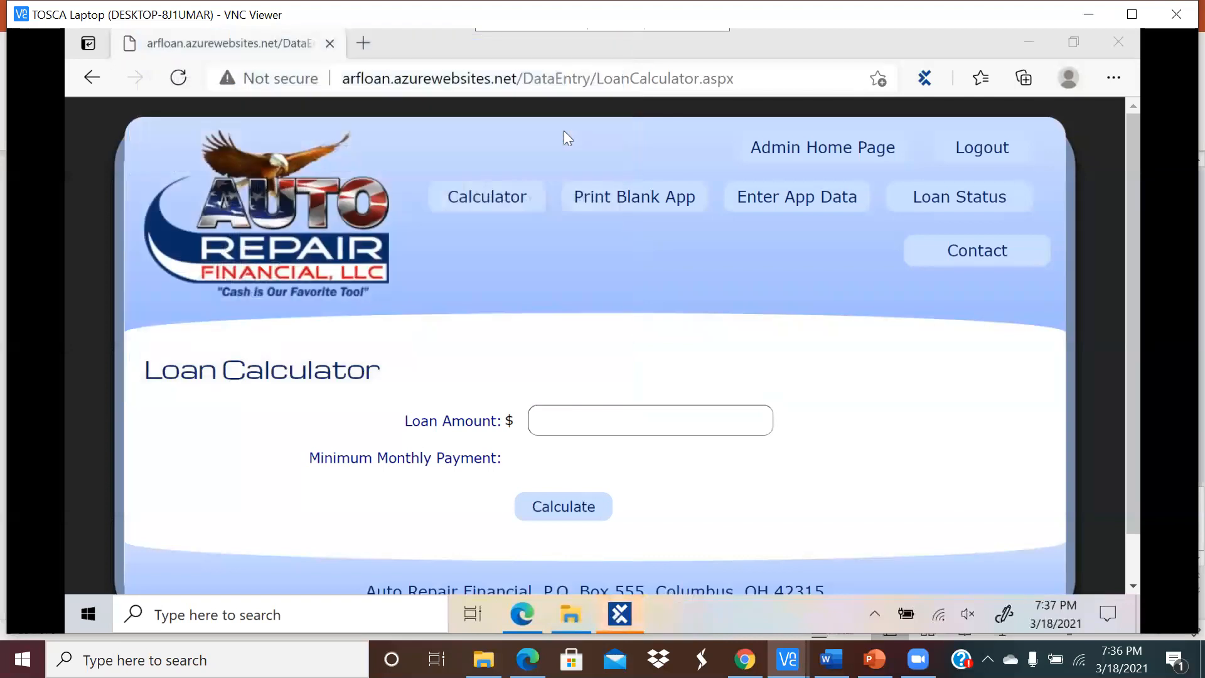
Step: Rename the scanned Loan Calculator HtmlDocument module to Calculate-MMP
mouse_move(619, 612)
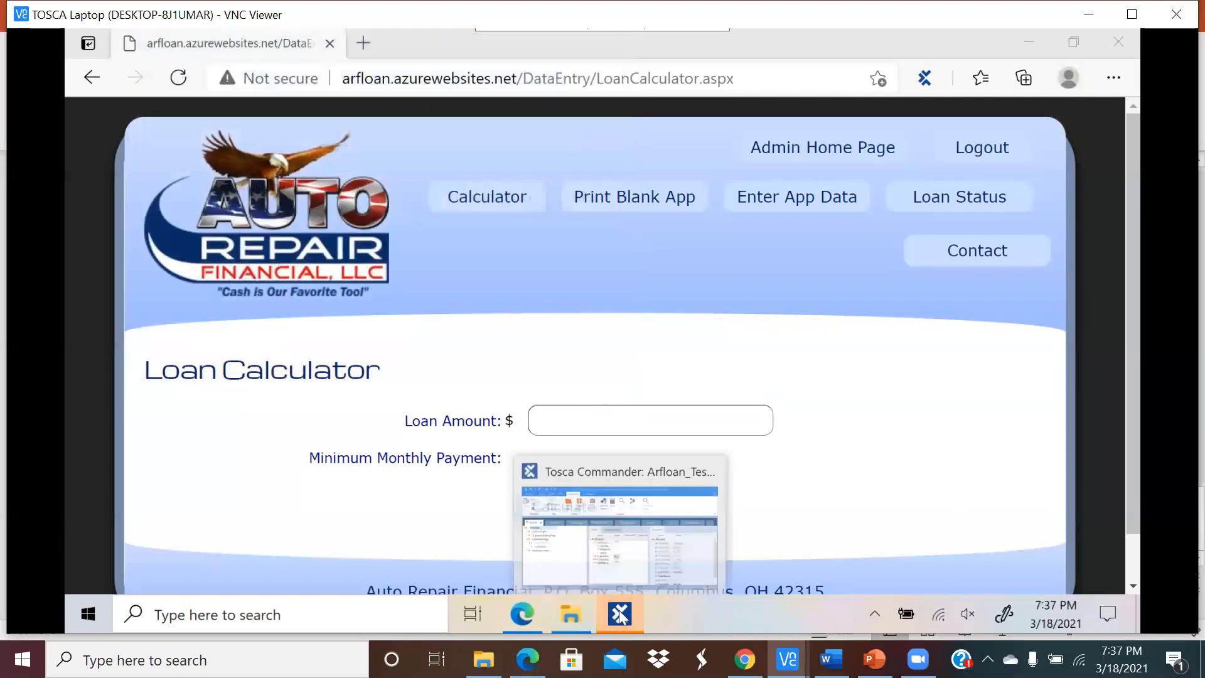
click(508, 526)
click(155, 380)
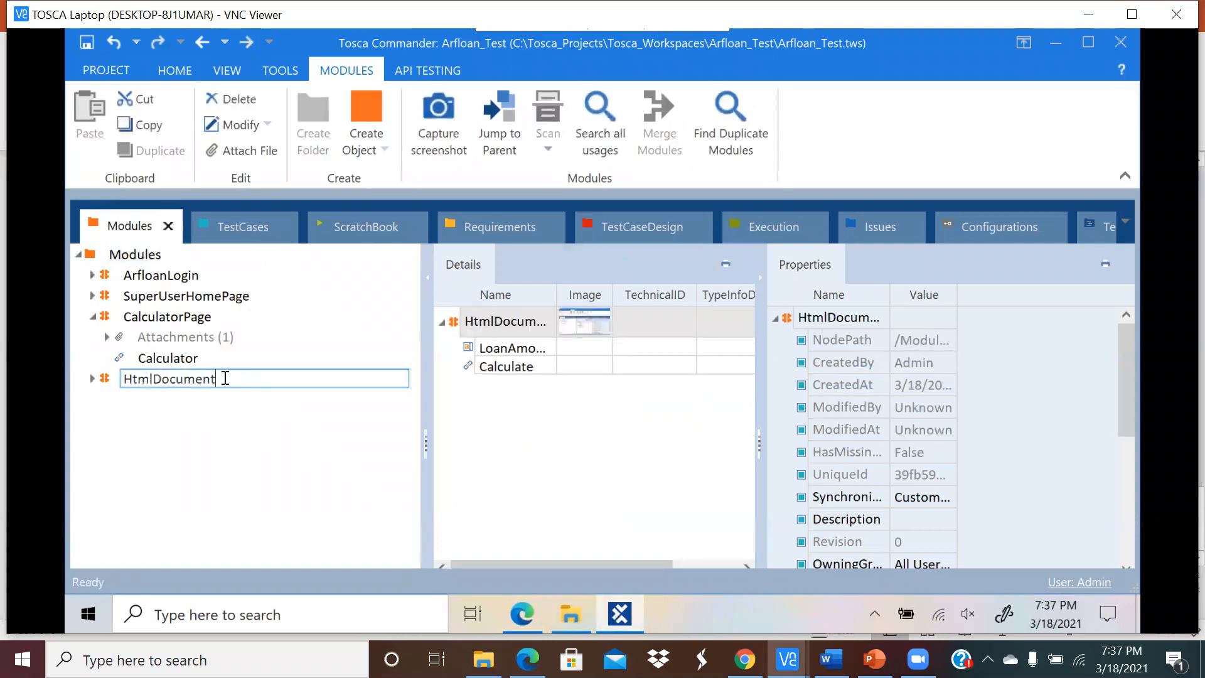
double_click(165, 380)
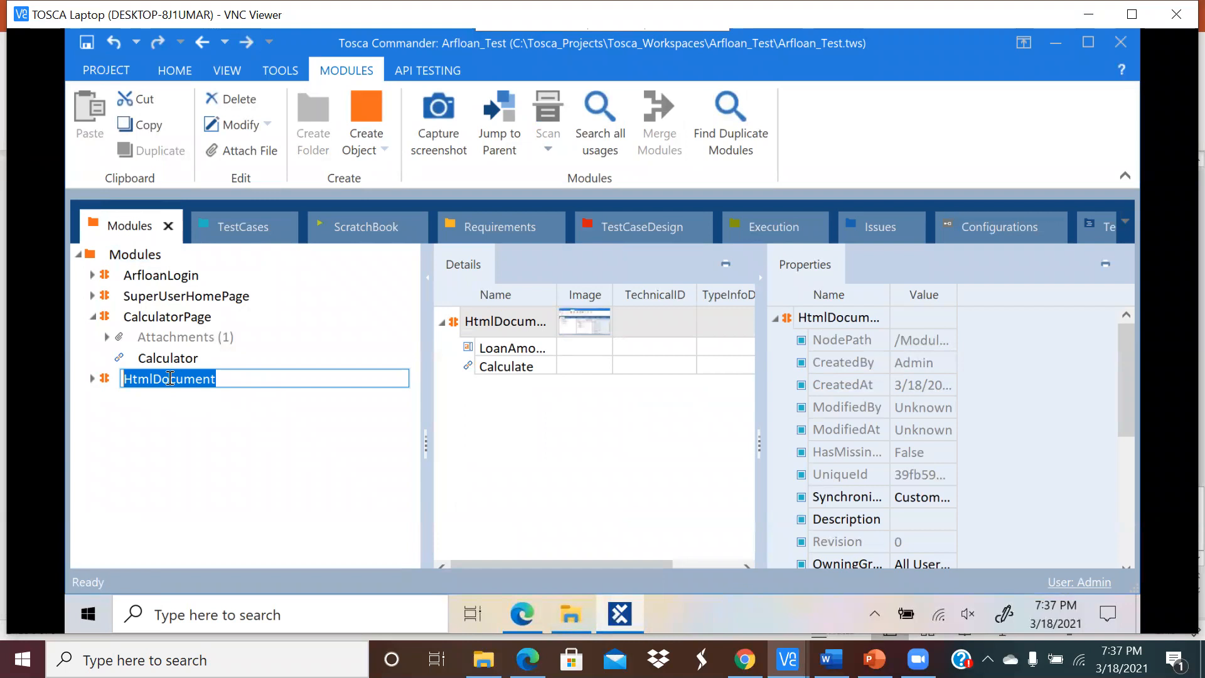
text(Calculate)
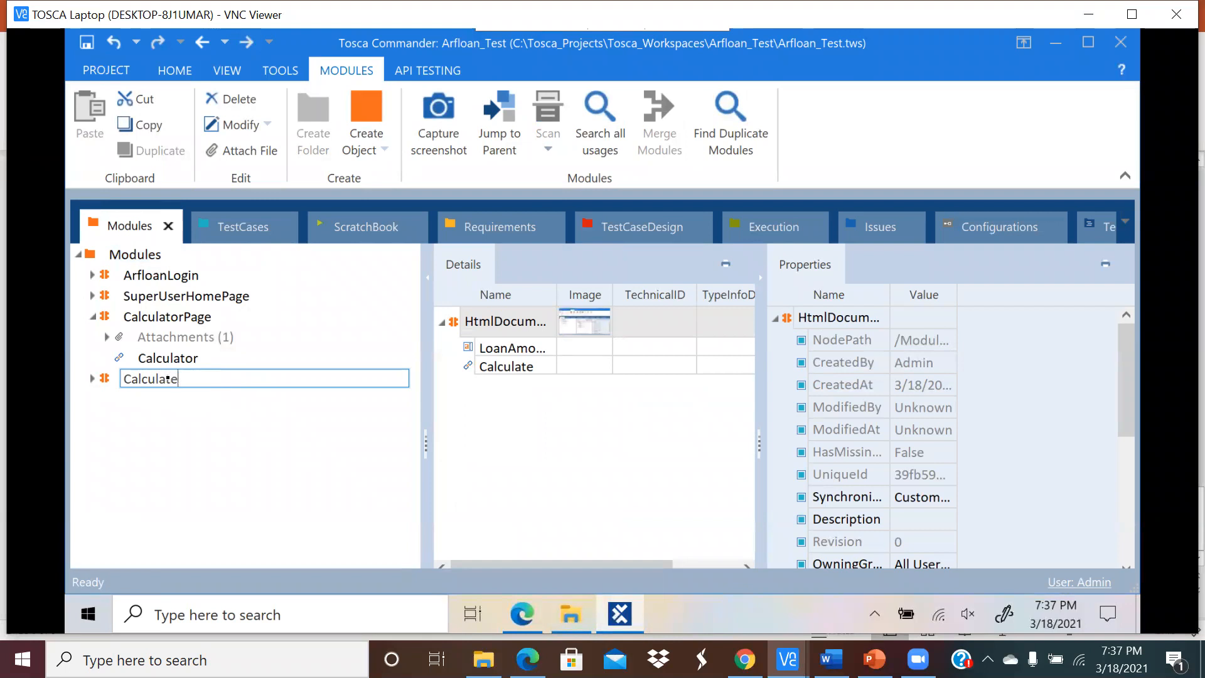
click(523, 618)
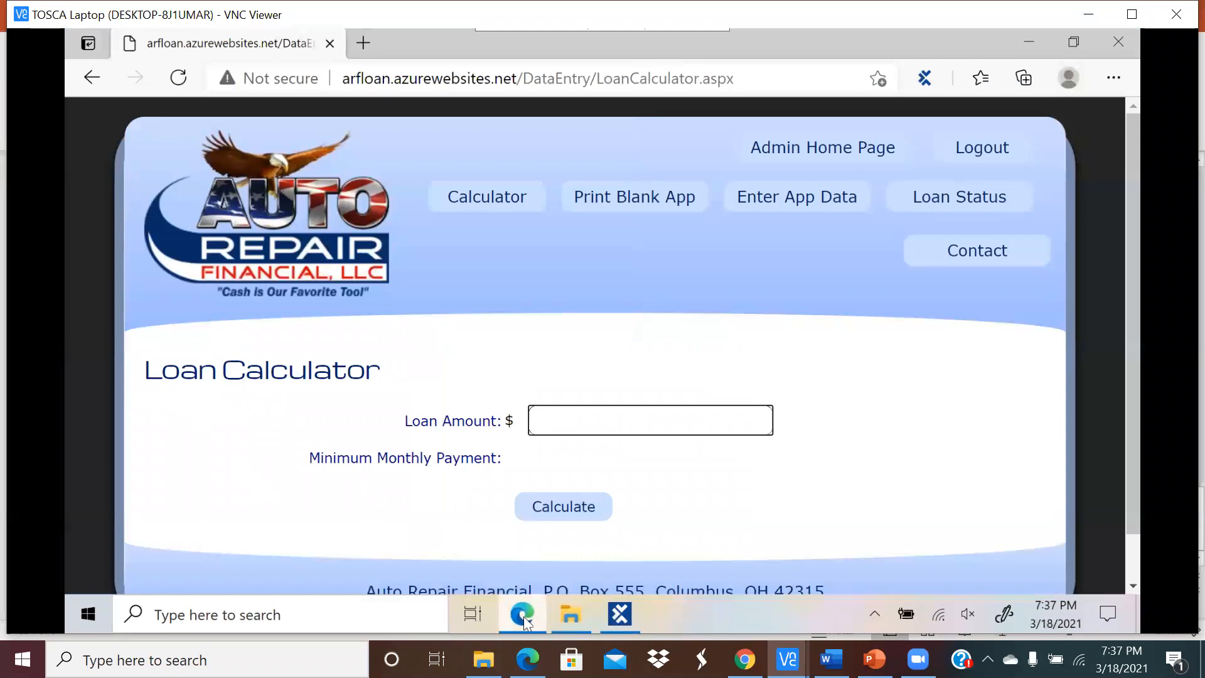
click(618, 620)
click(197, 379)
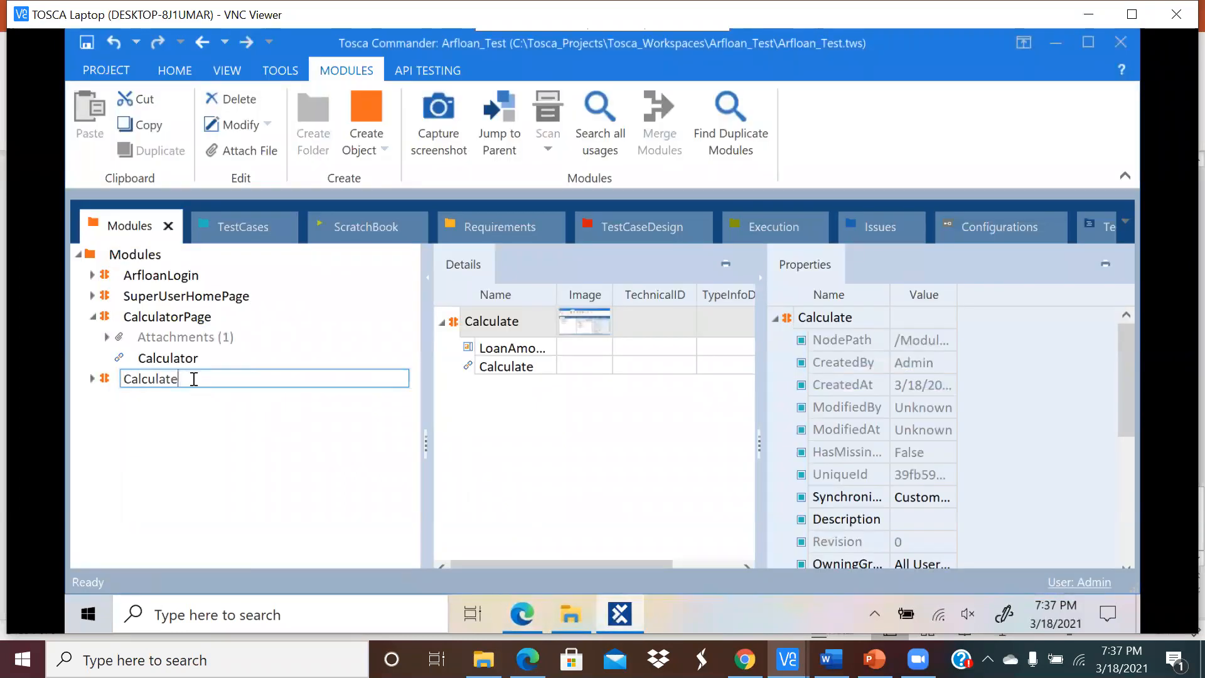
click(93, 378)
click(219, 471)
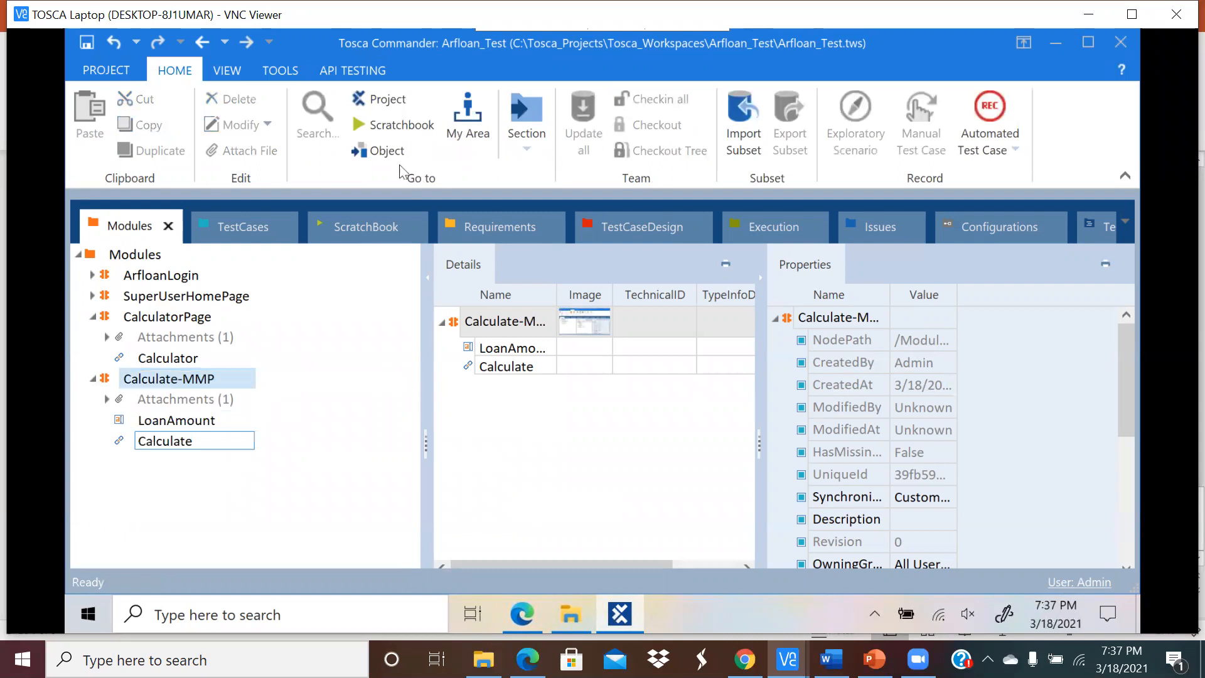
click(257, 223)
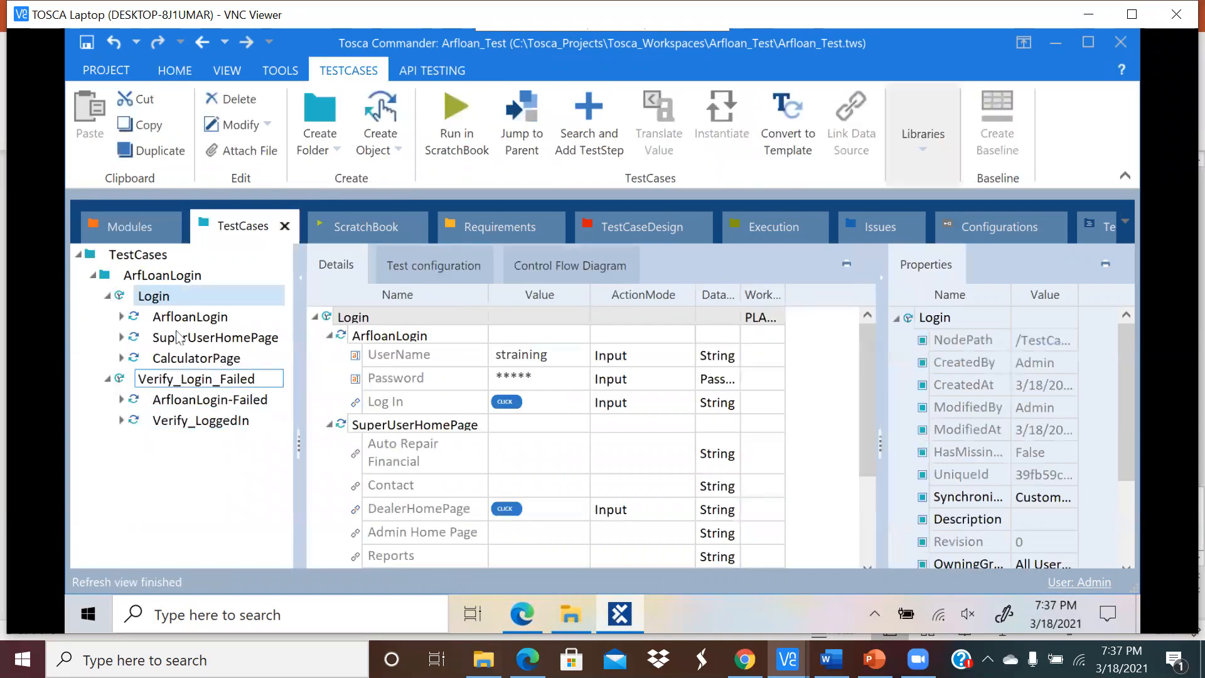
Step: Add a Calculate-MMP step to Login with LoanAmount set to 1000
click(588, 125)
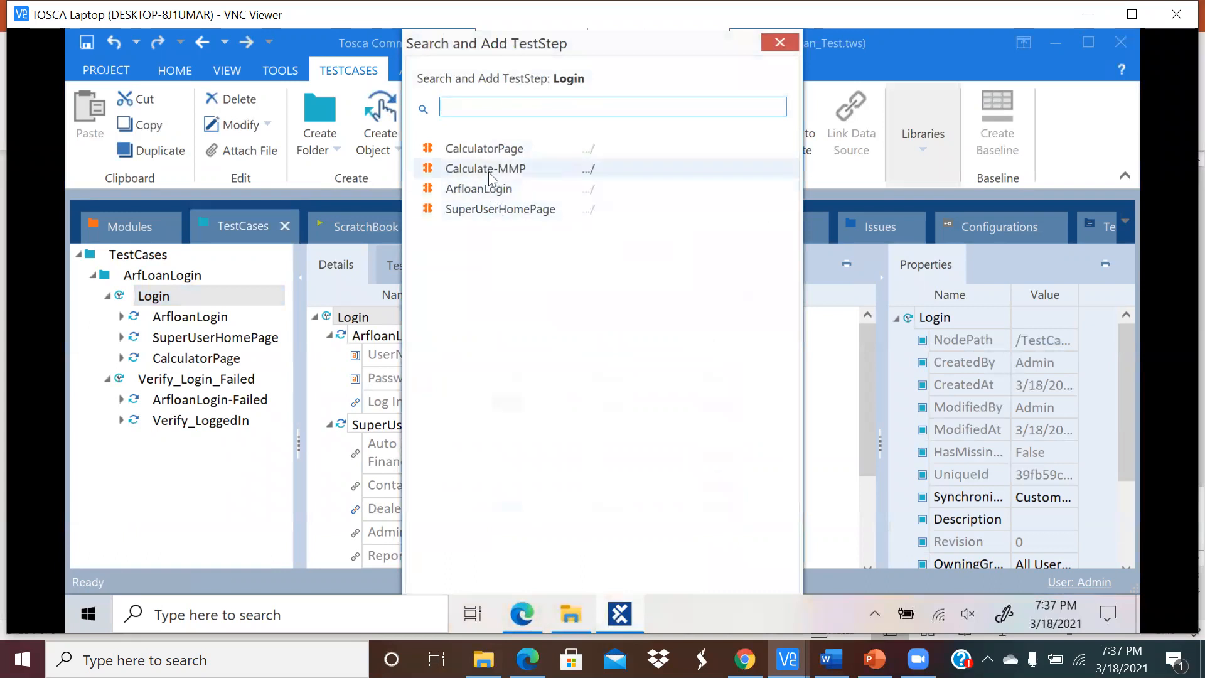
double_click(486, 169)
click(181, 381)
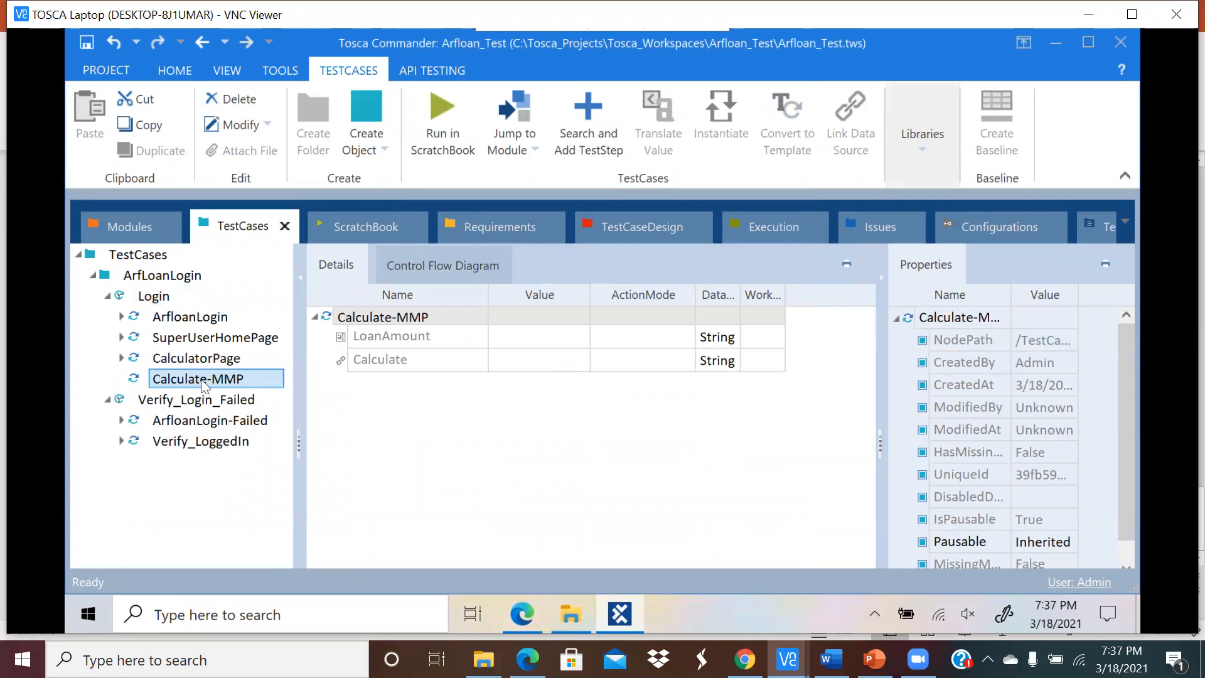
click(541, 336)
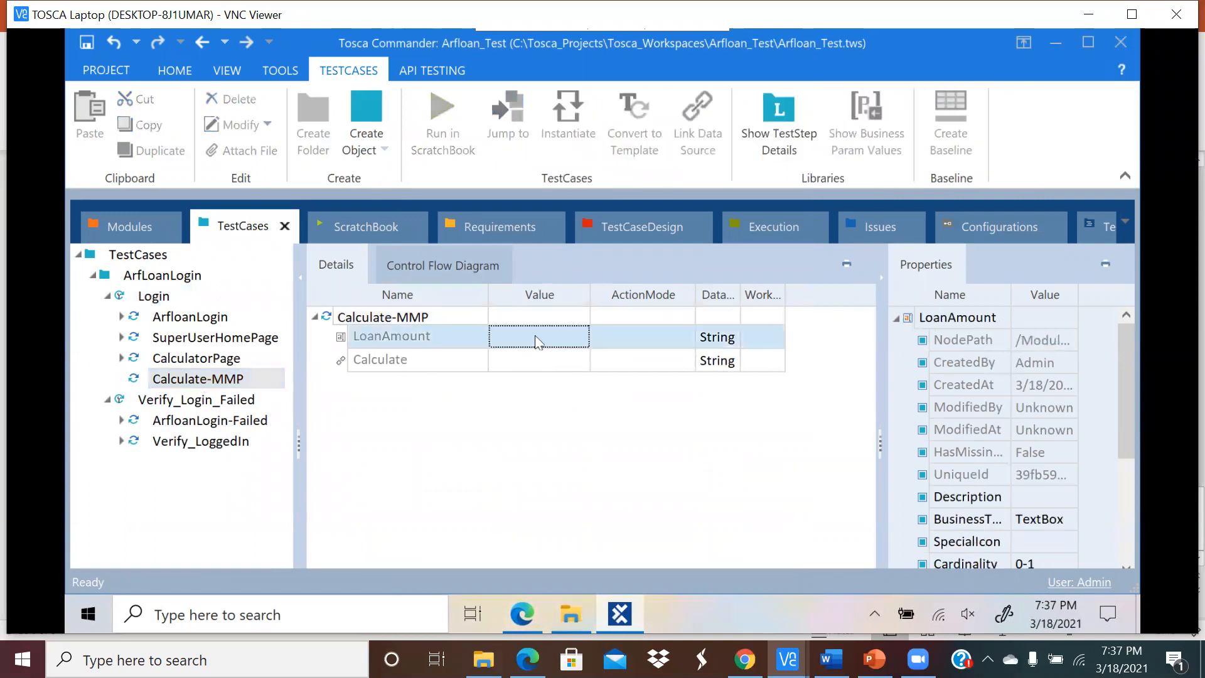
click(535, 335)
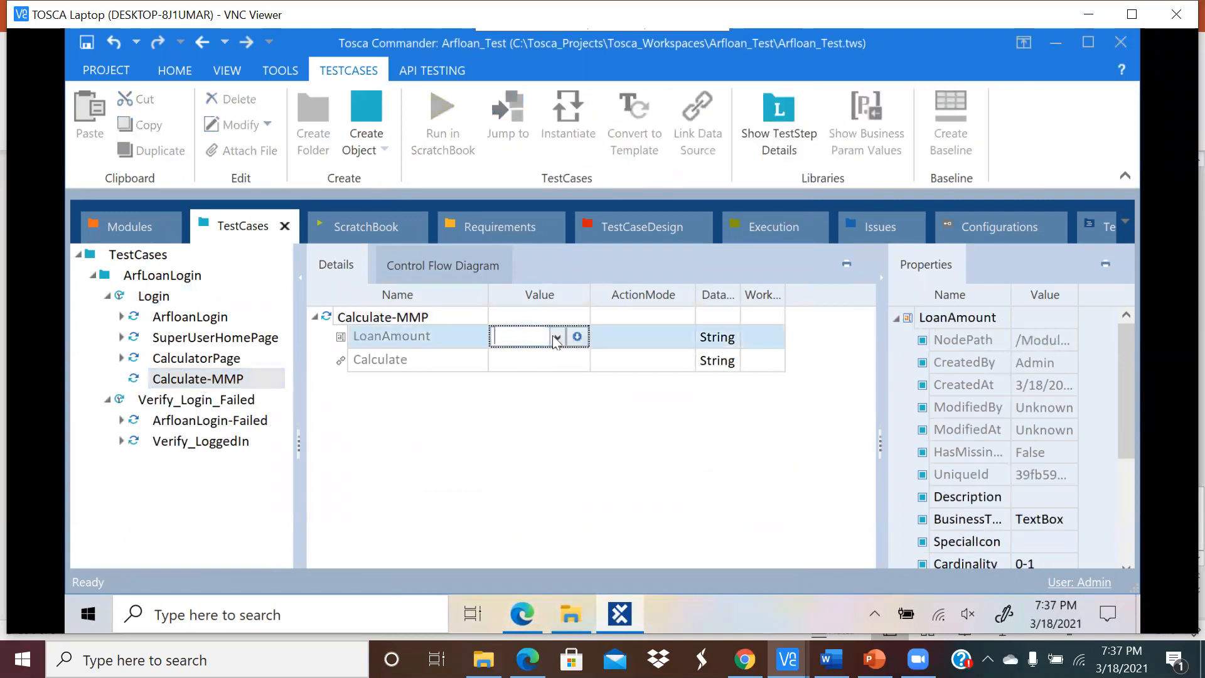
click(556, 340)
click(535, 337)
key(Return)
Step: Set the Calculate action to {Click} and save the Login test case
click(539, 361)
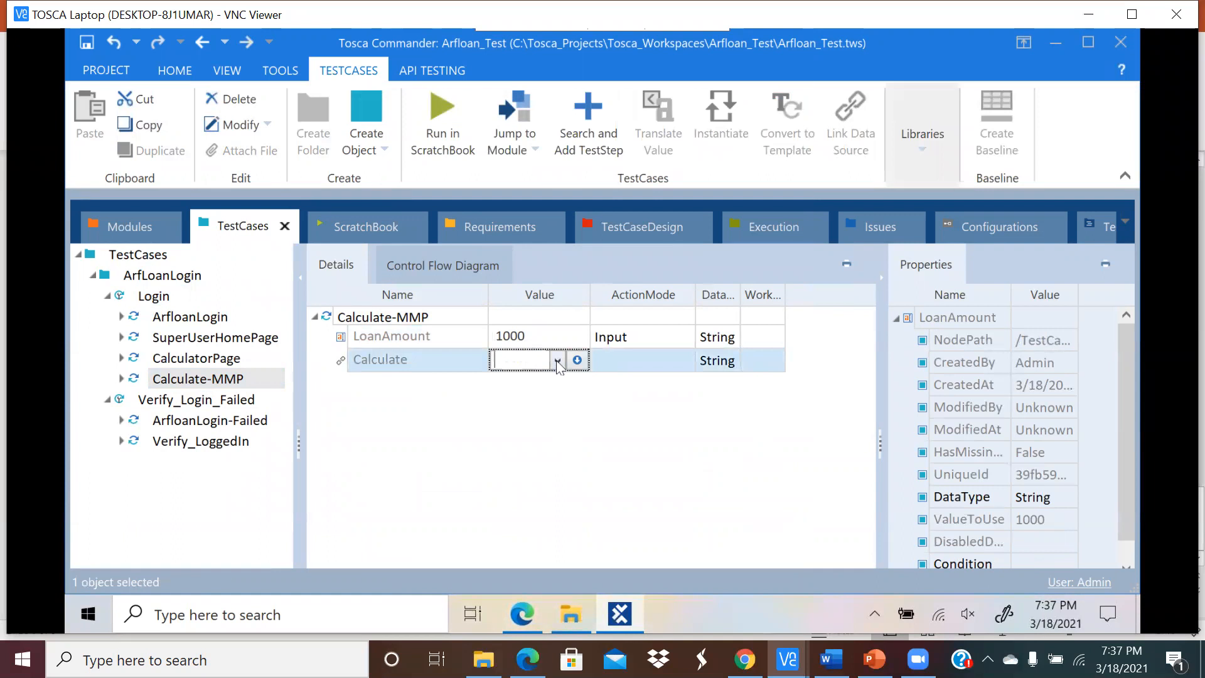
click(557, 359)
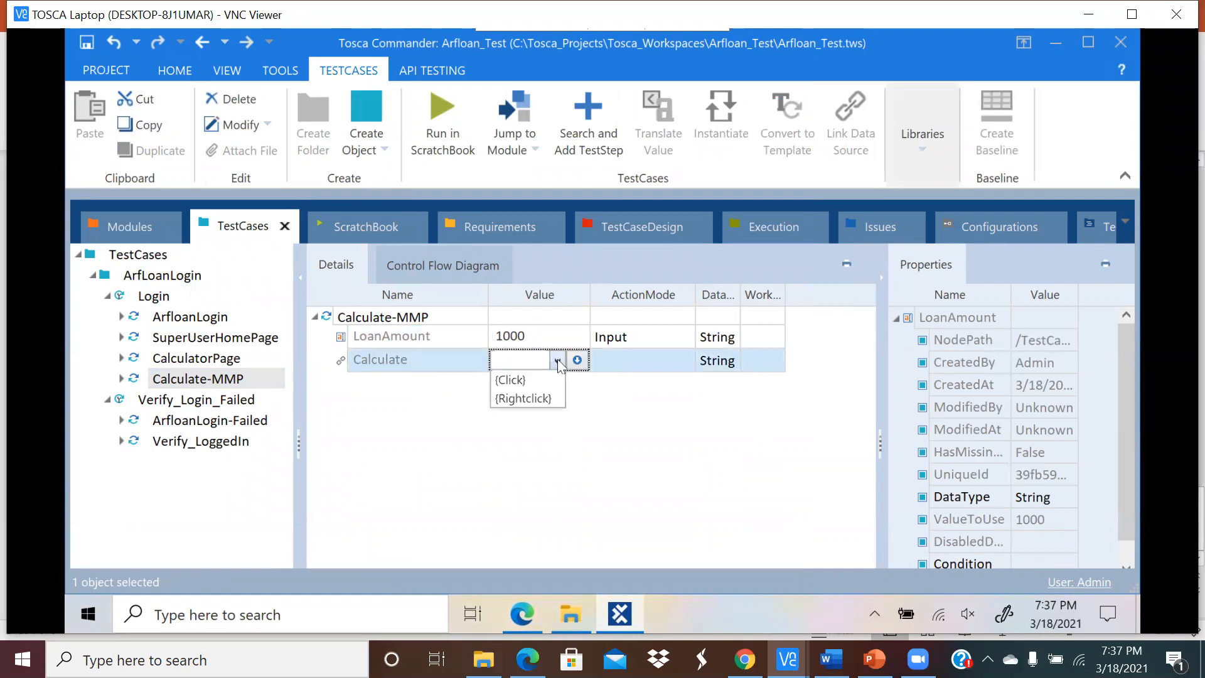
click(529, 380)
click(480, 411)
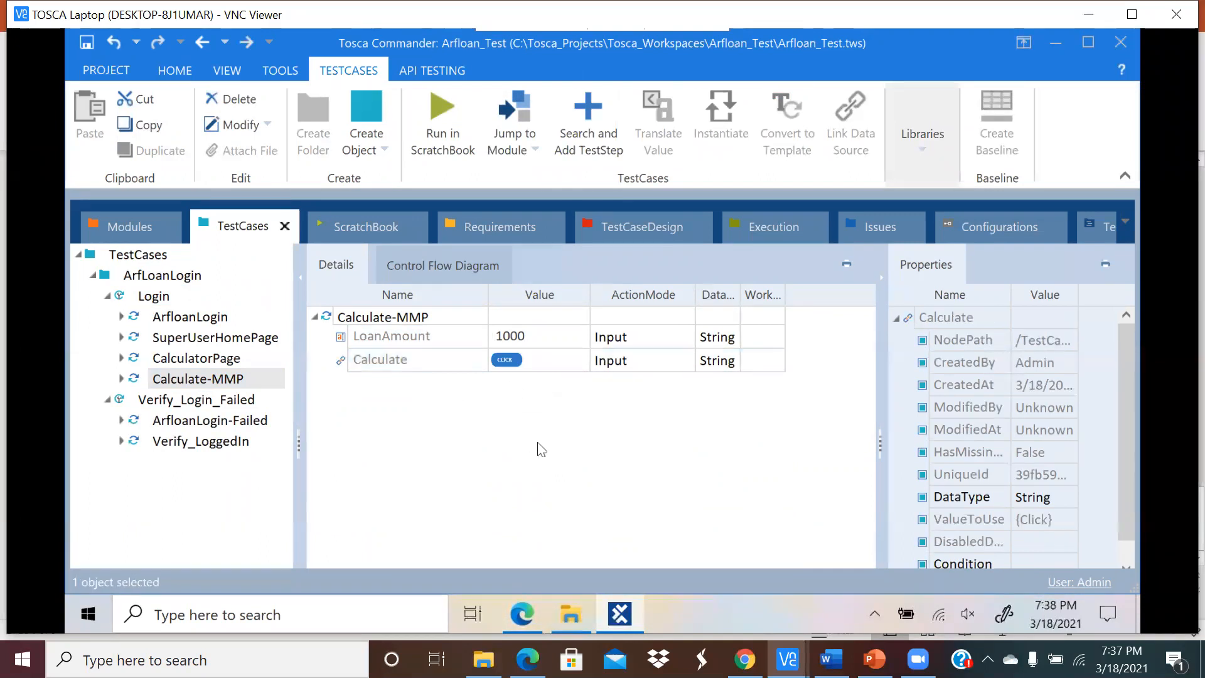
click(221, 382)
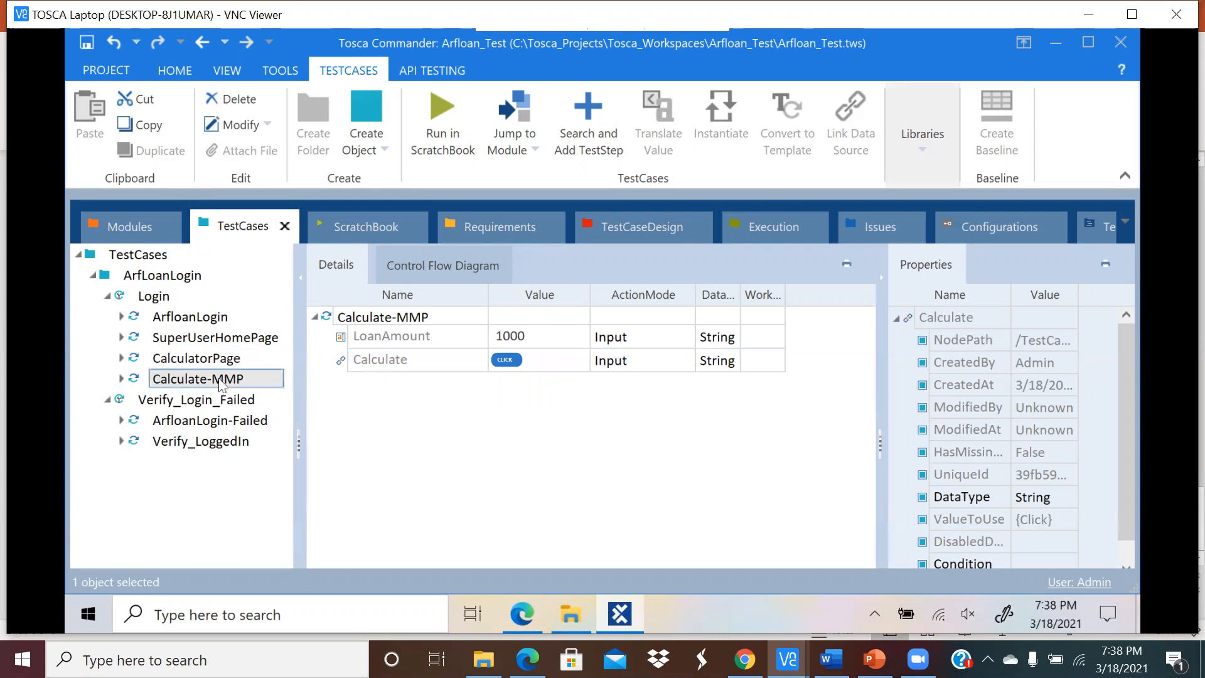
click(87, 43)
click(189, 380)
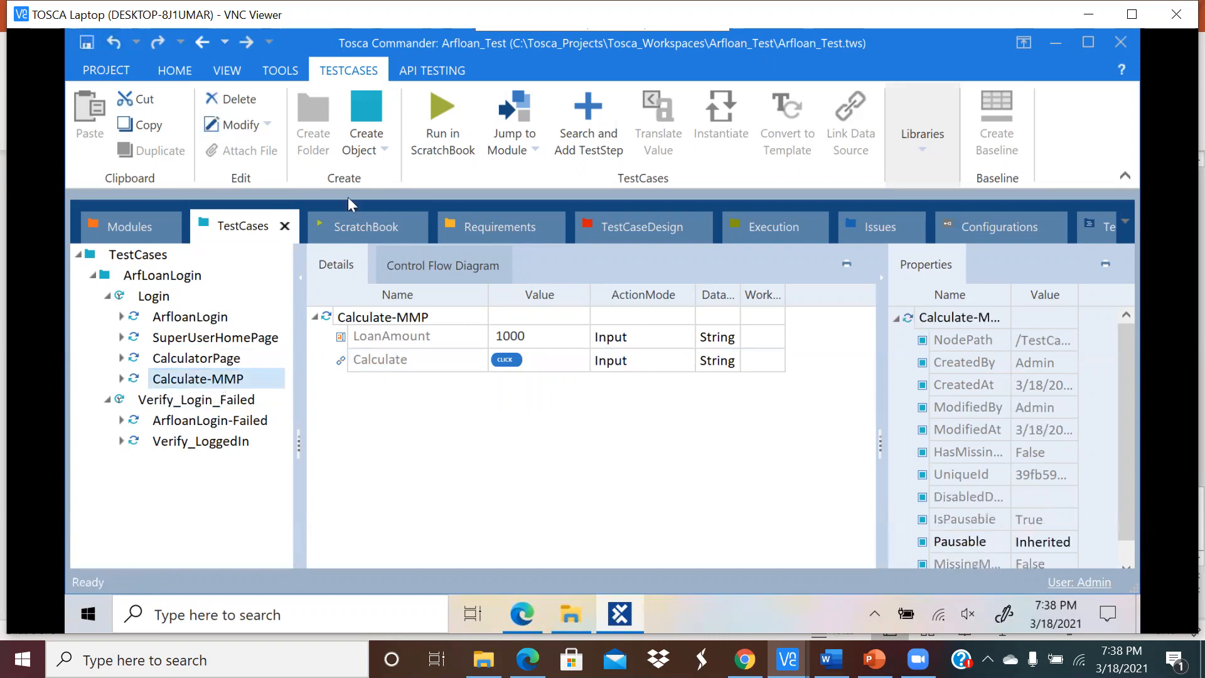
click(468, 129)
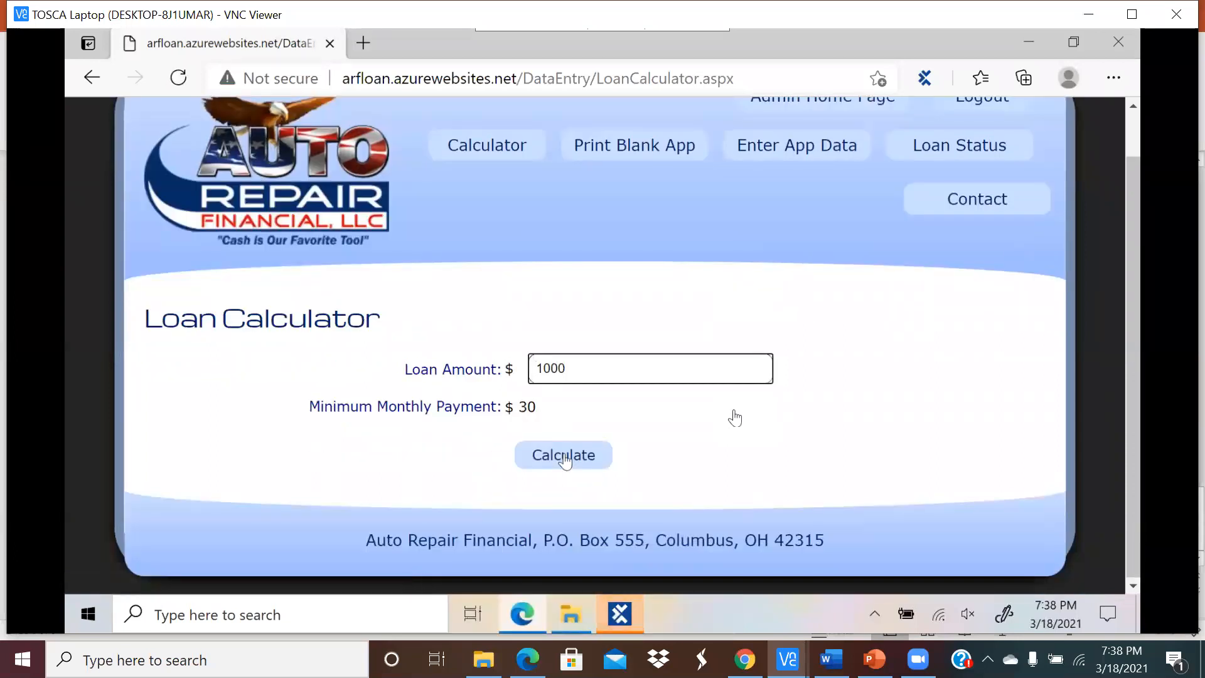
Step: Check the Calculate-MMP result and the calculator's $30 minimum monthly payment for 1000
click(618, 614)
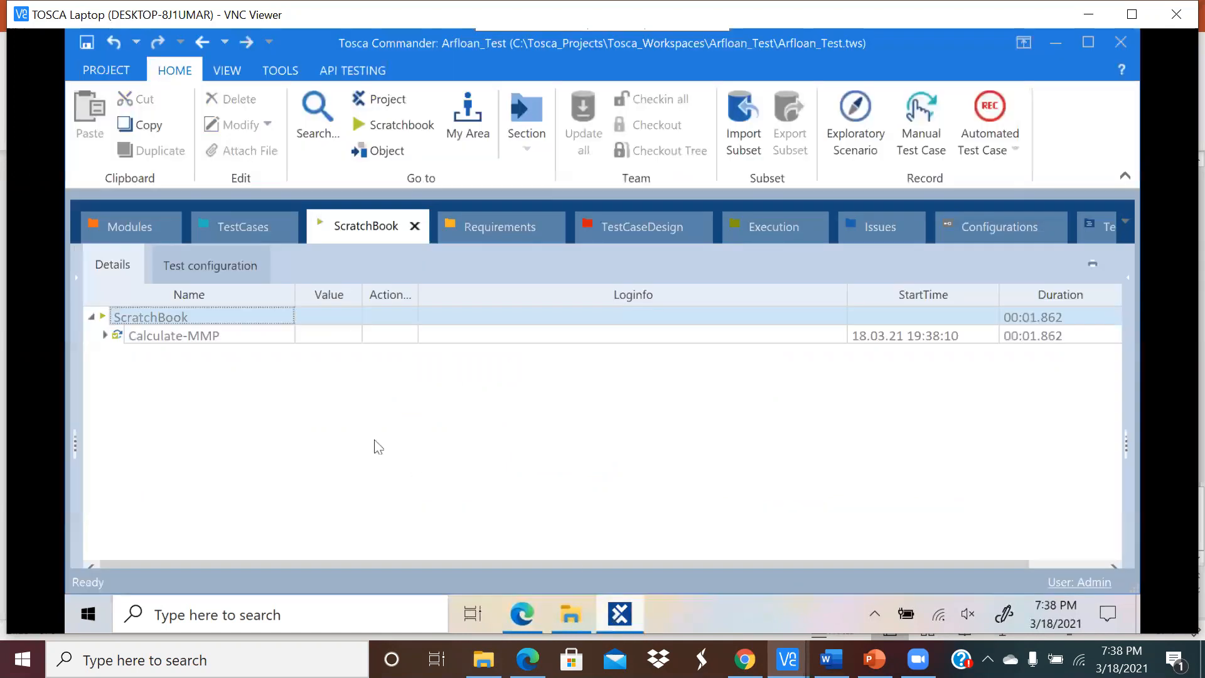
click(106, 336)
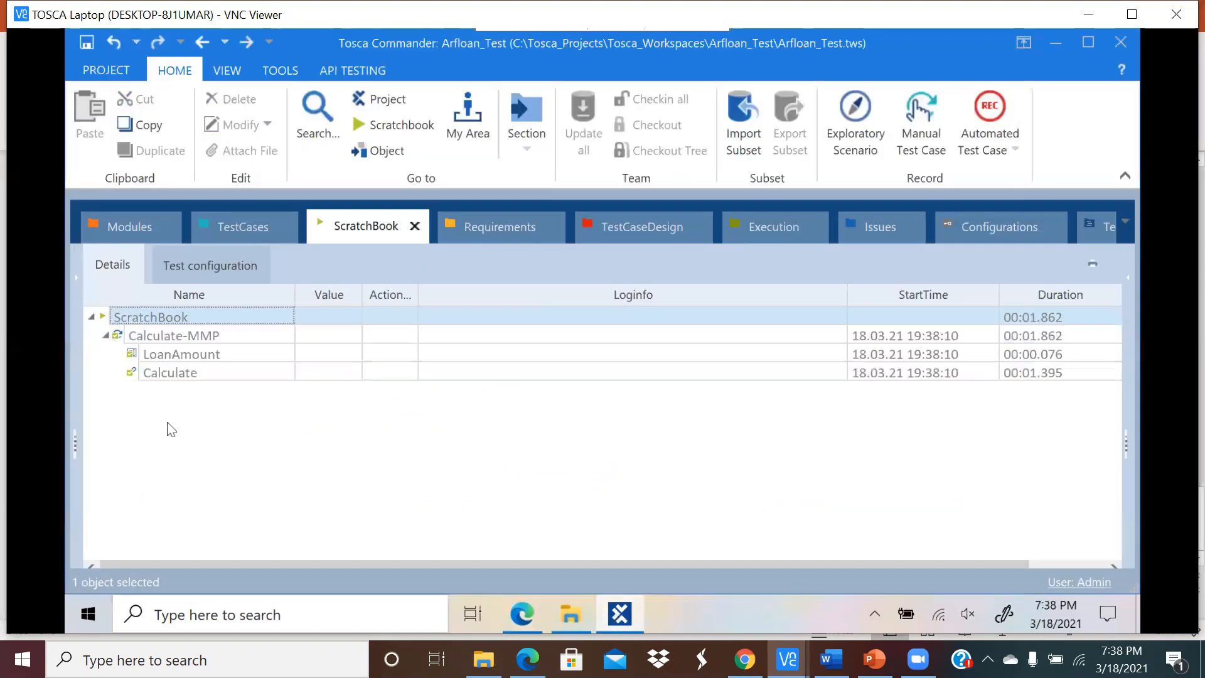
click(221, 225)
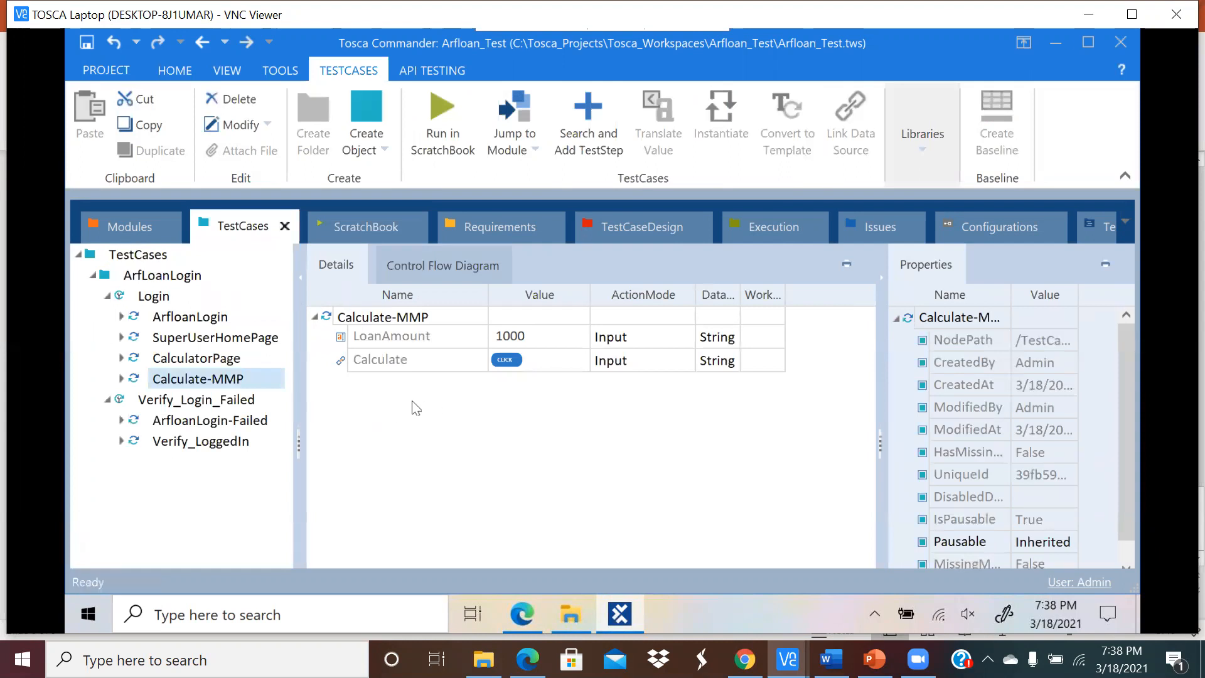
click(533, 607)
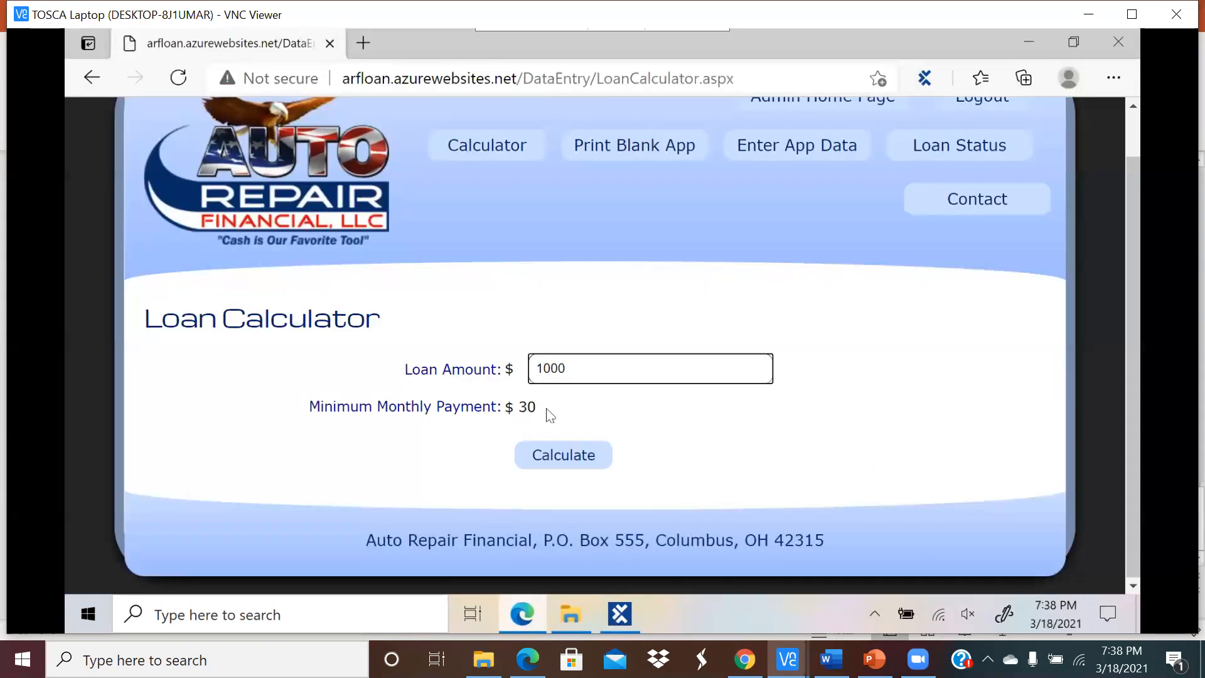
click(627, 617)
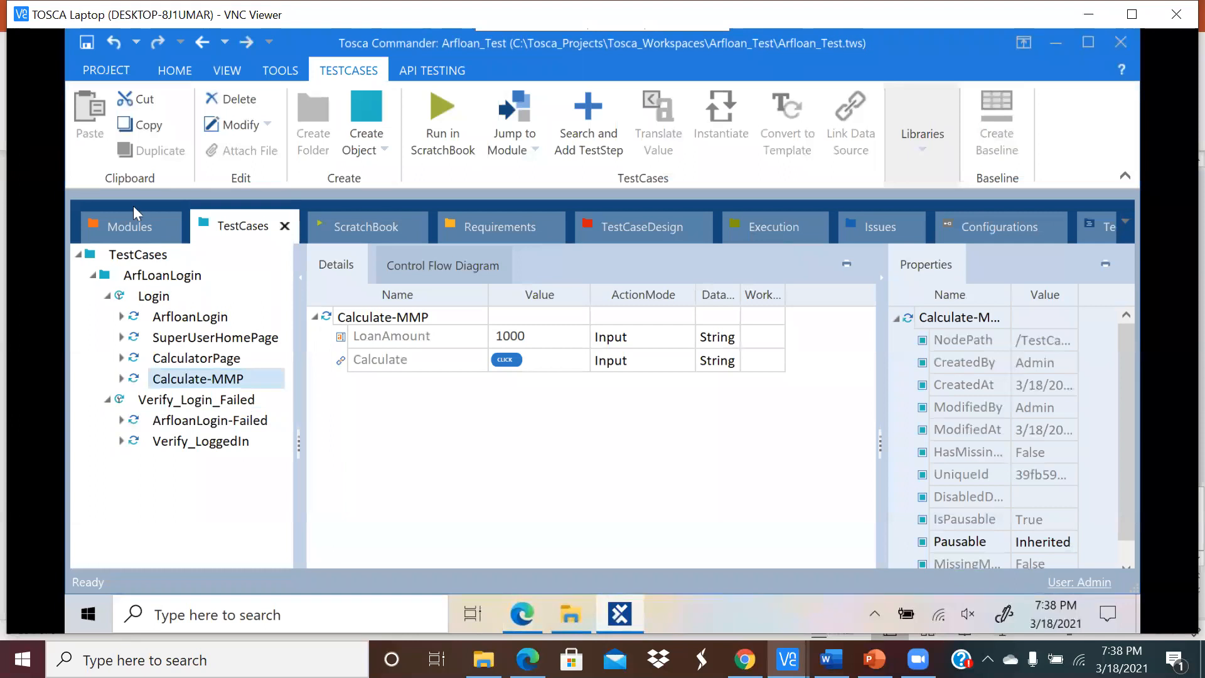
Step: Start a rescan of the Calculate-MMP module against the live Loan Calculator page
click(122, 223)
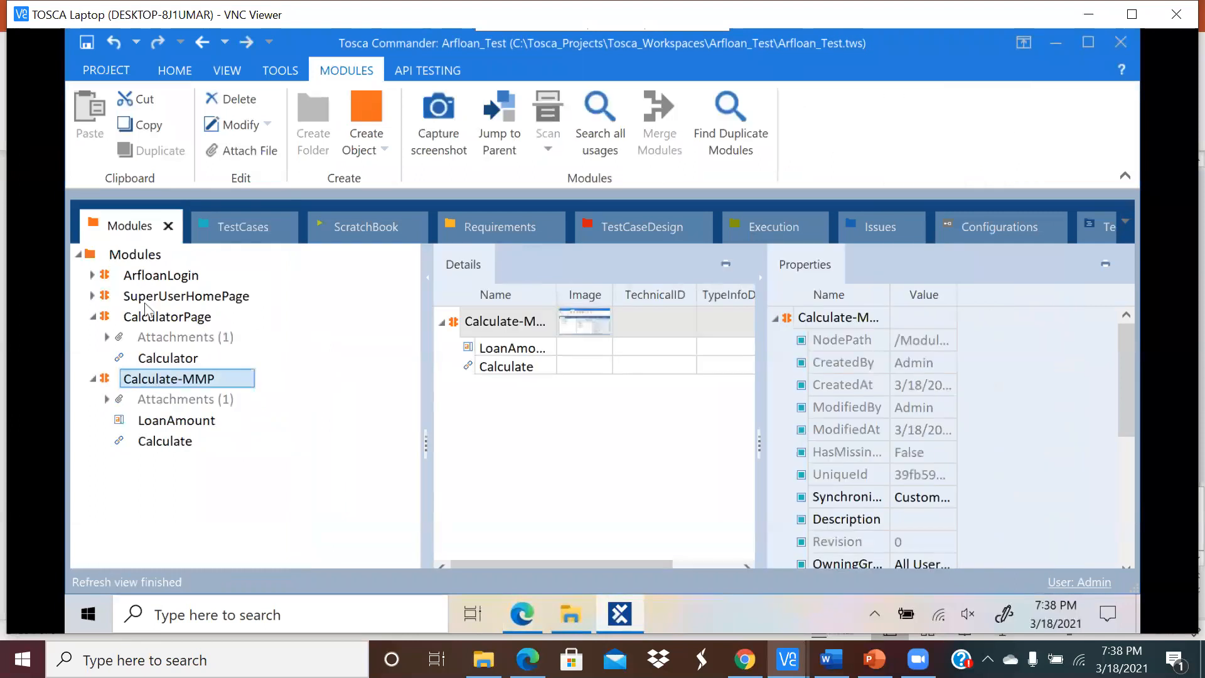
click(142, 256)
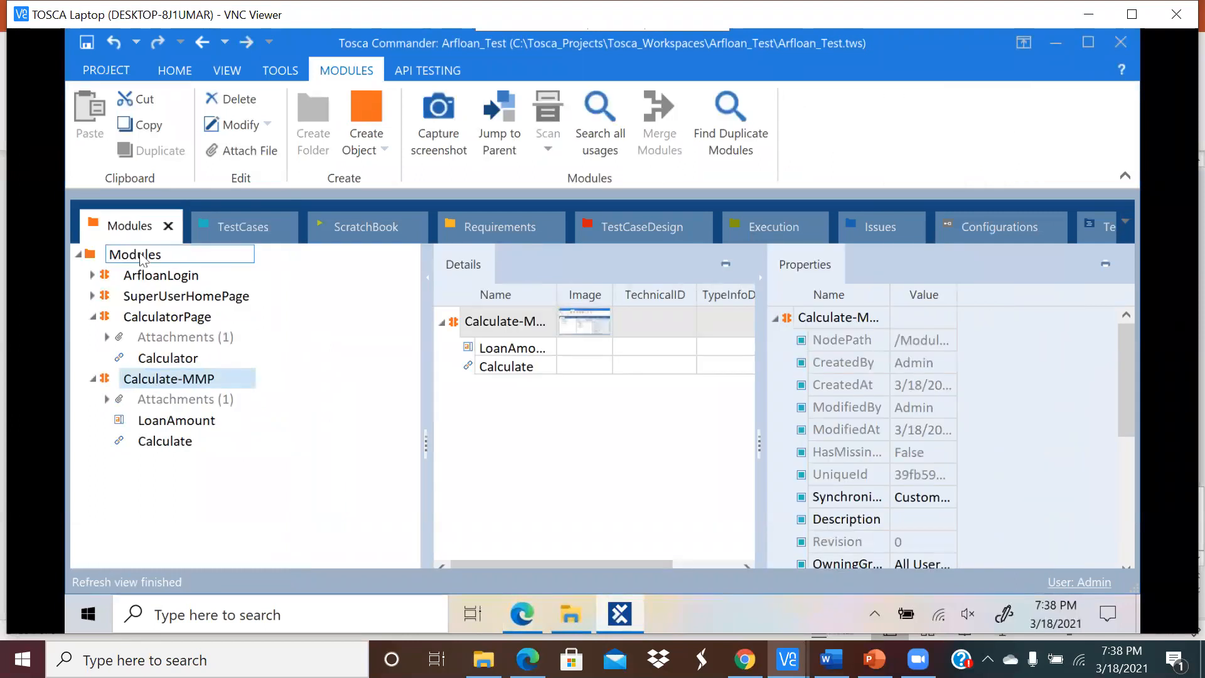
click(186, 379)
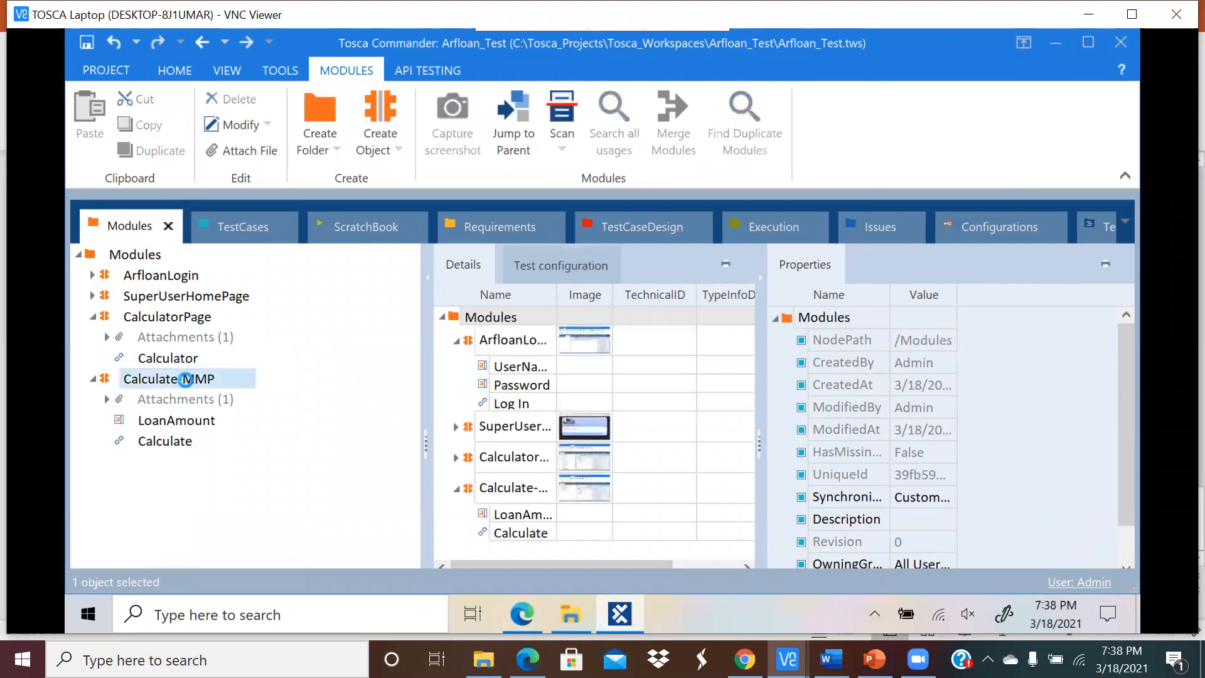
right_click(186, 380)
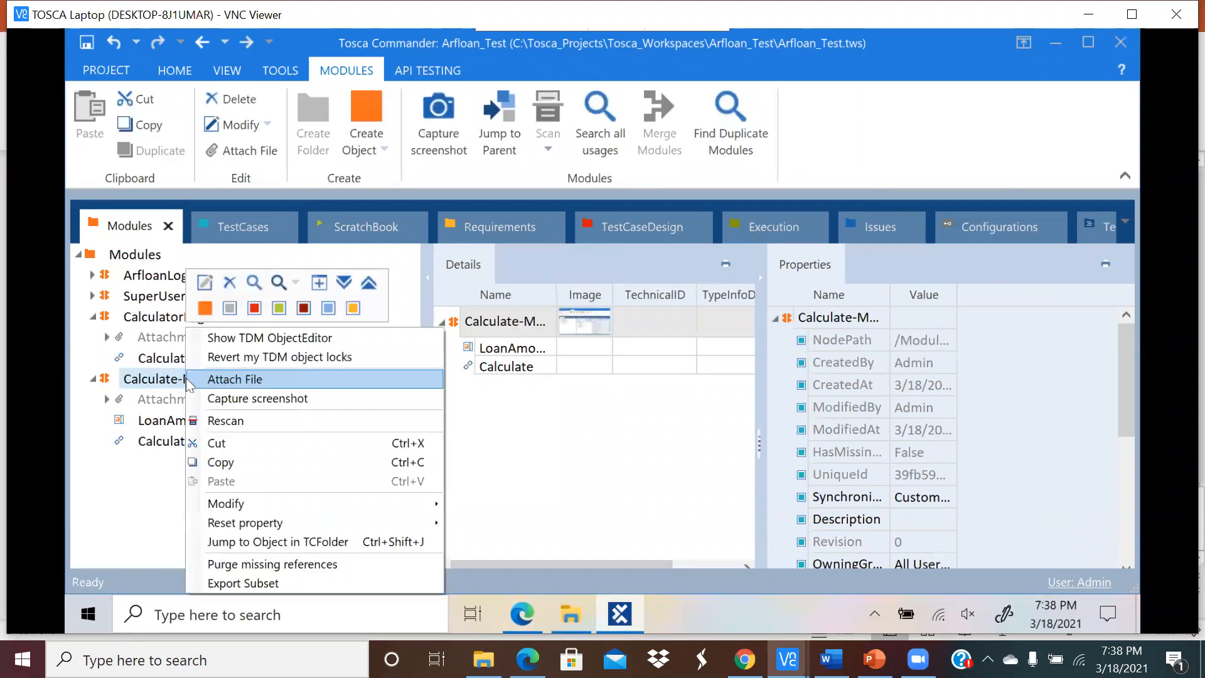
click(213, 421)
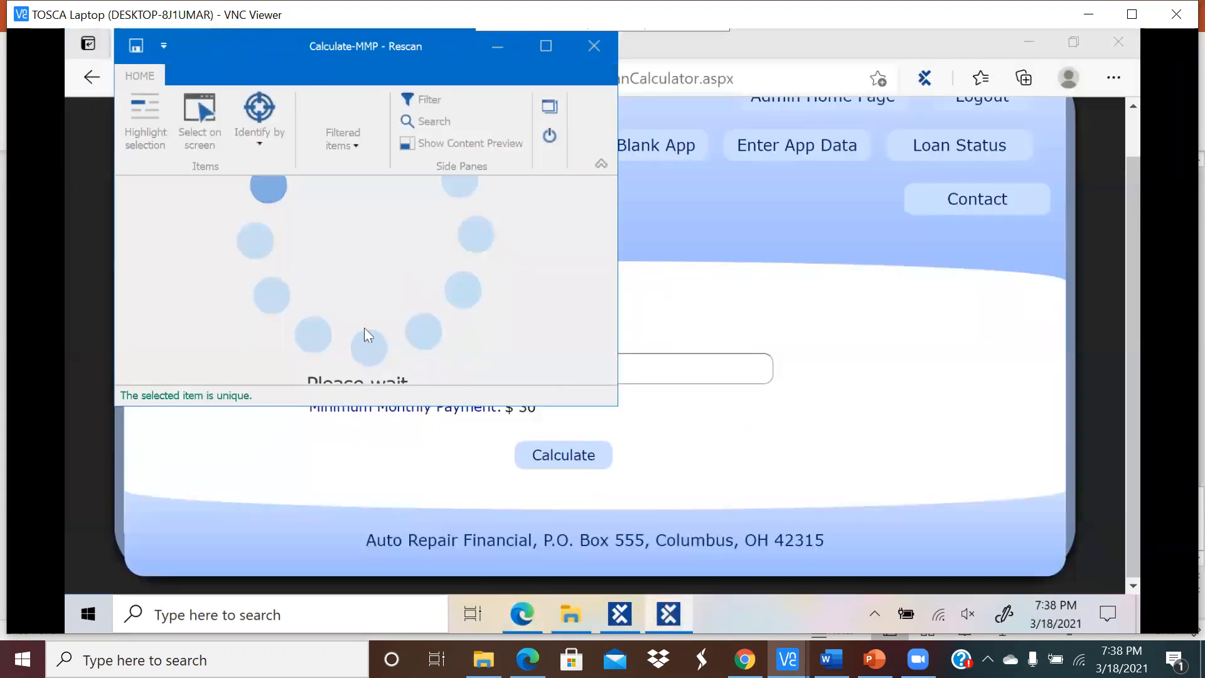
Step: Capture the $ 30 minimum monthly payment value directly on the page
scroll(426, 291, down, 1)
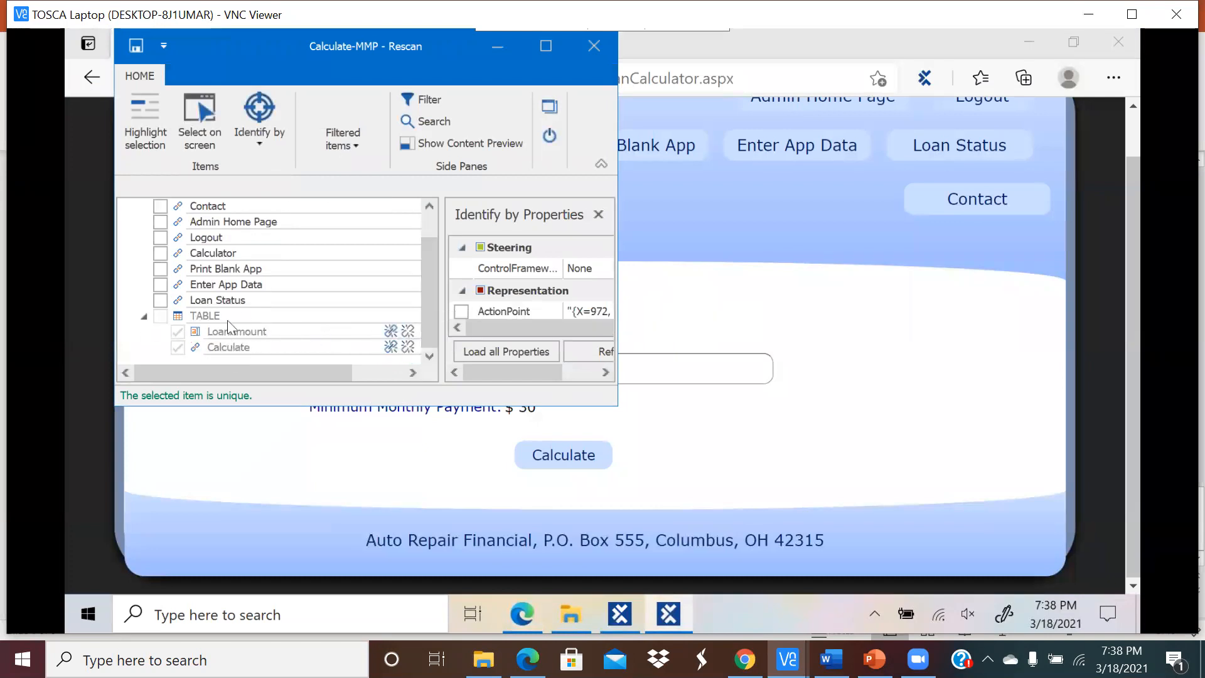
drag(264, 50, 817, 48)
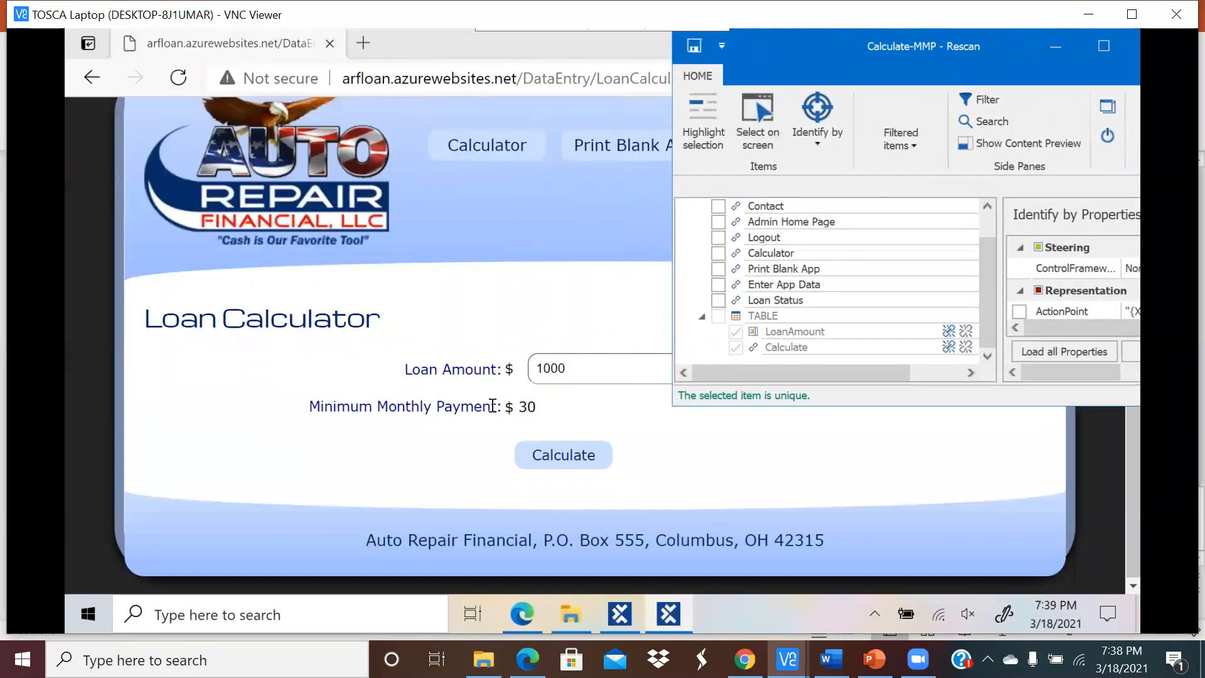
click(493, 405)
drag(502, 406, 310, 415)
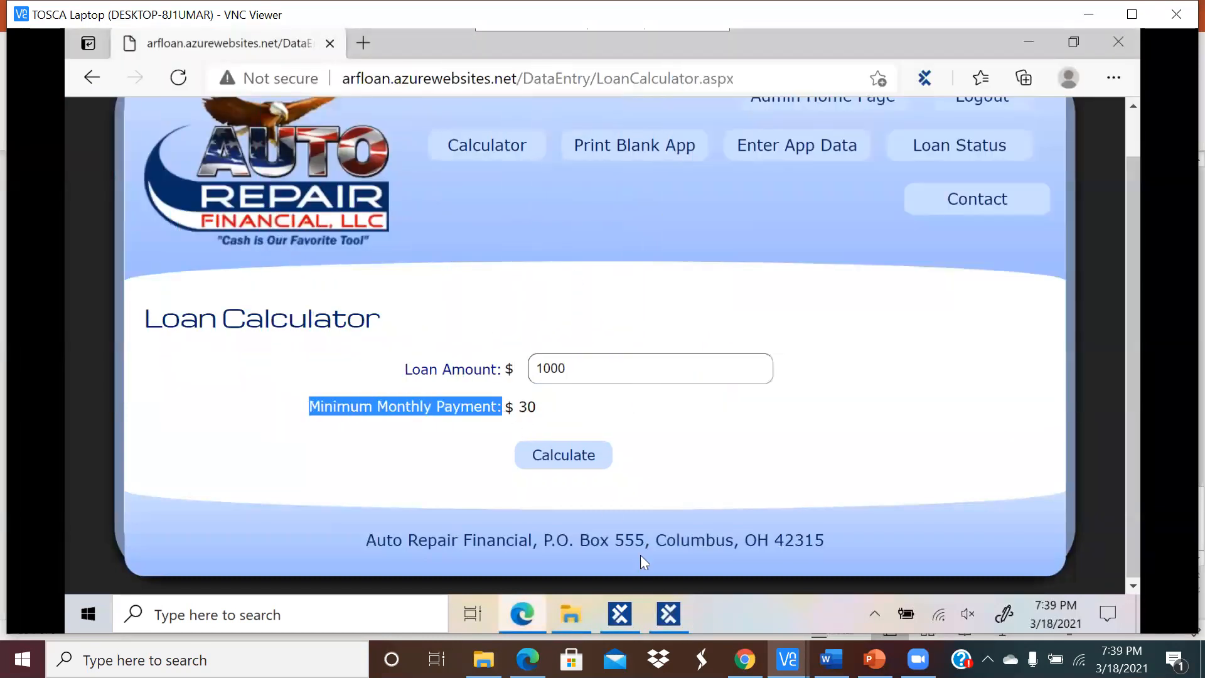
click(675, 618)
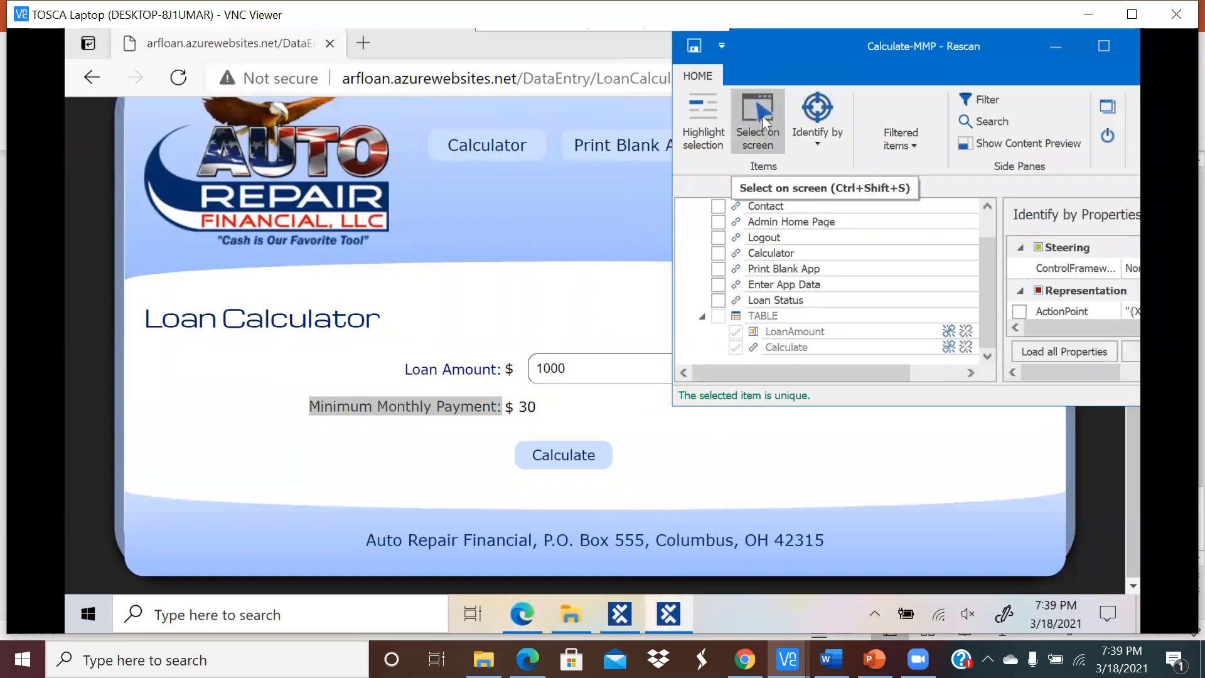
click(761, 121)
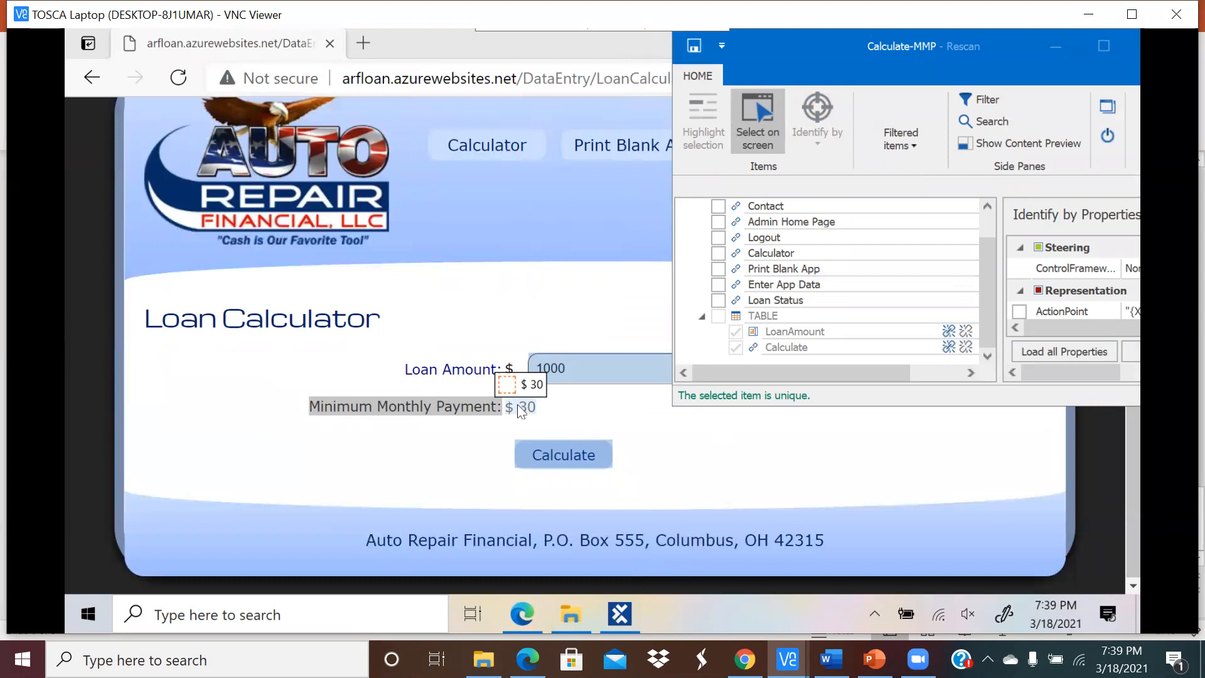
click(517, 404)
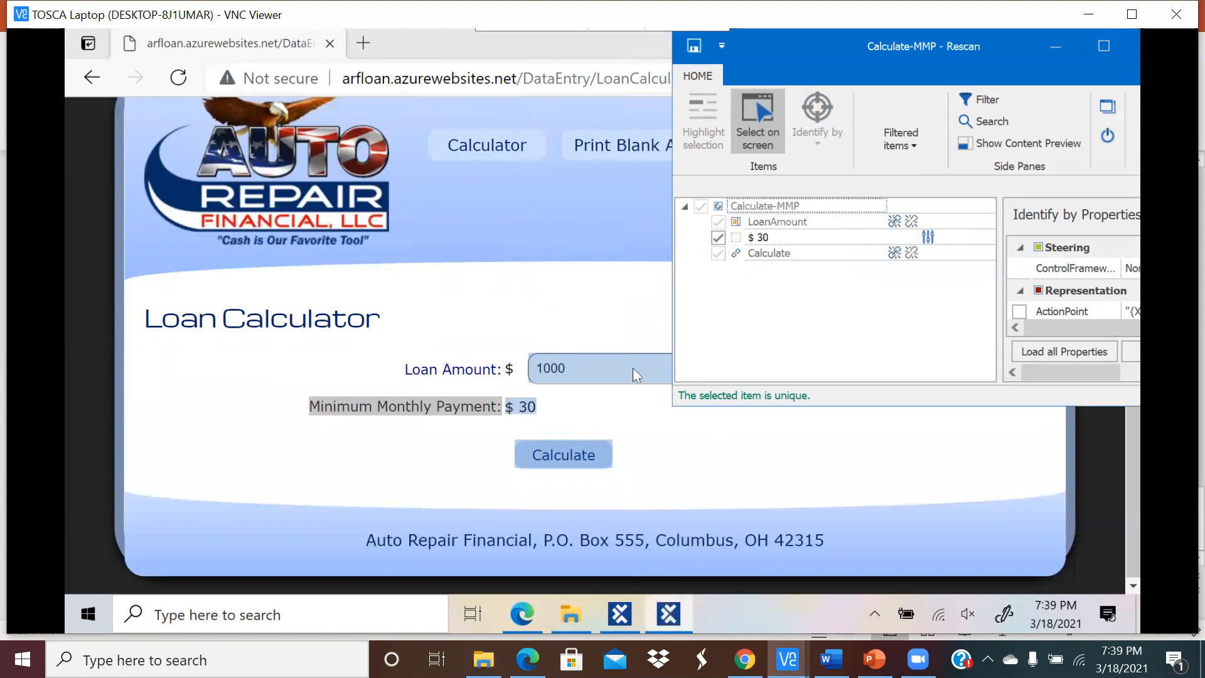
Step: Rename the captured element Amount, save the module and close XScan
click(774, 237)
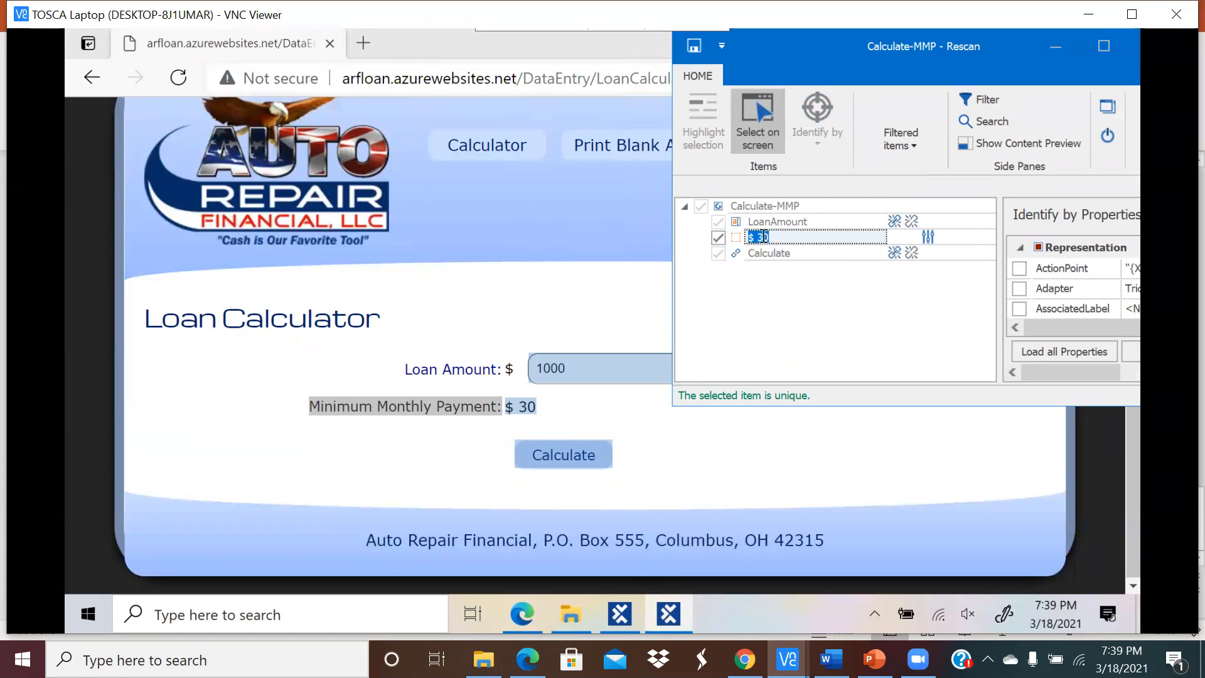
text(Amount)
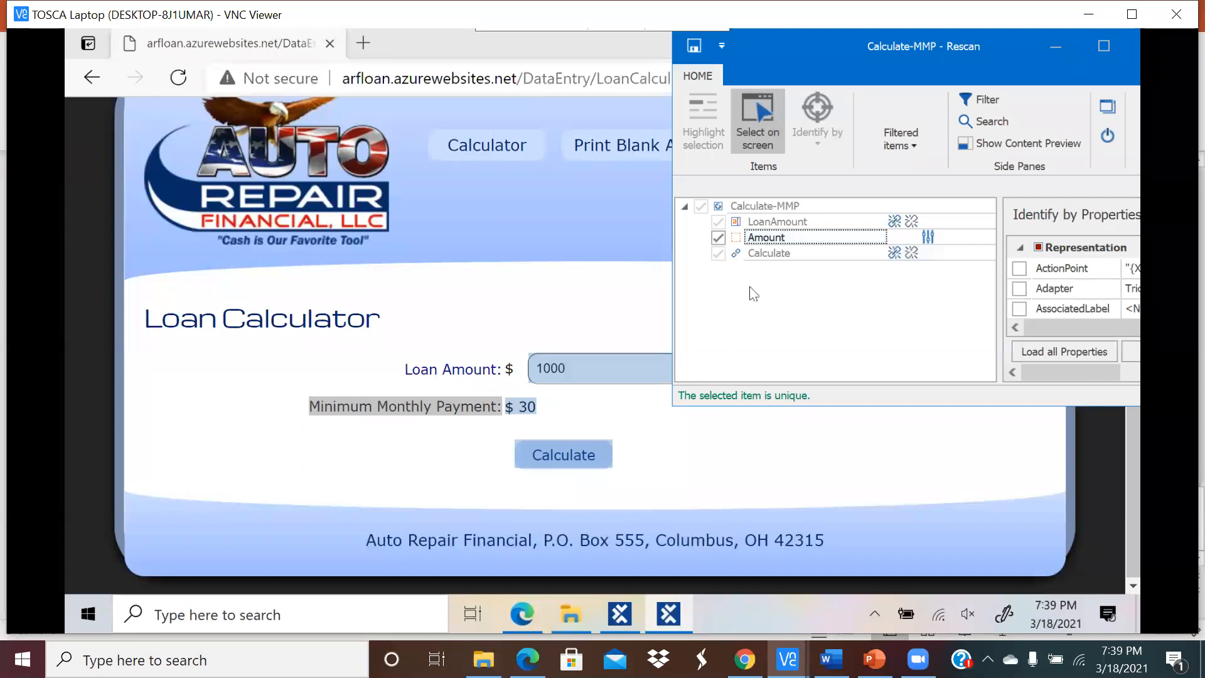
click(693, 46)
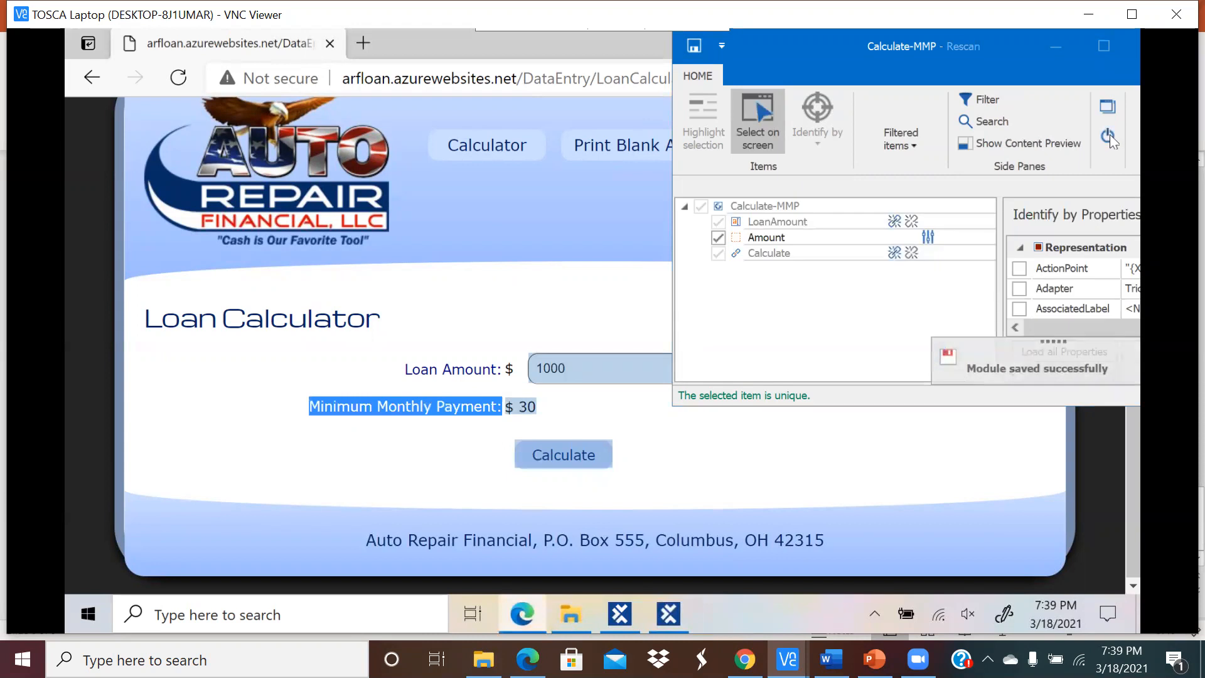
click(1108, 135)
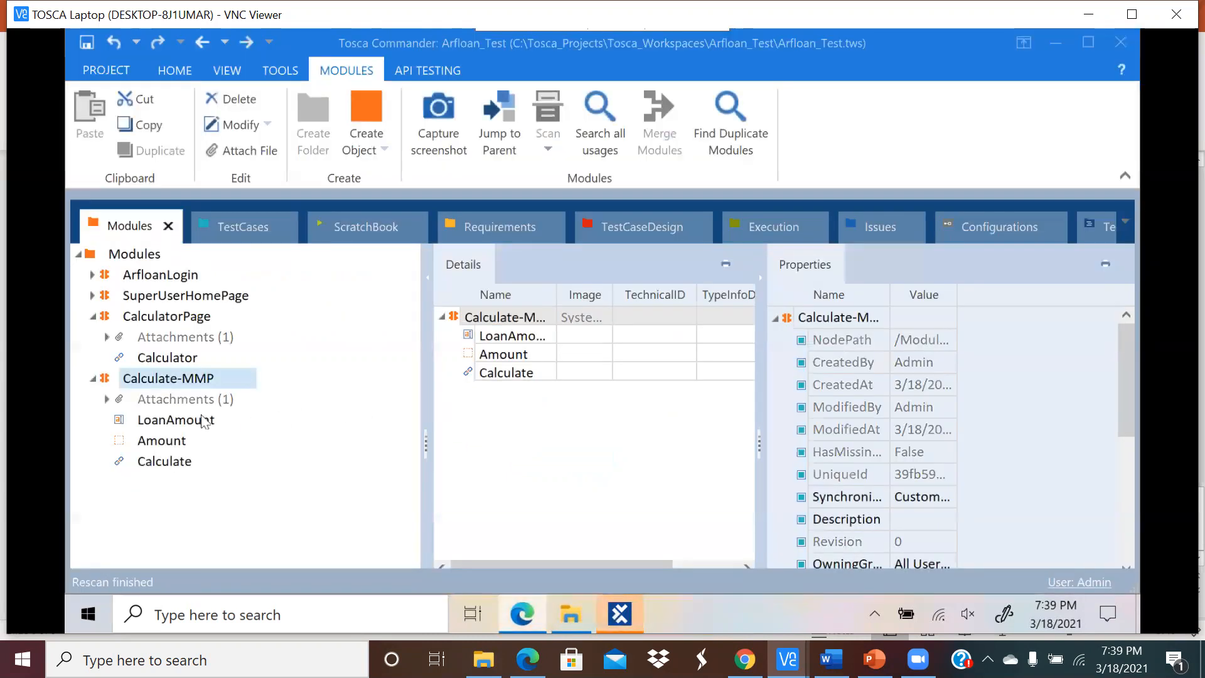
Step: Review Calculate-MMP's steps, including the new Amount row, then copy Calculate-MMP and select Login
click(185, 443)
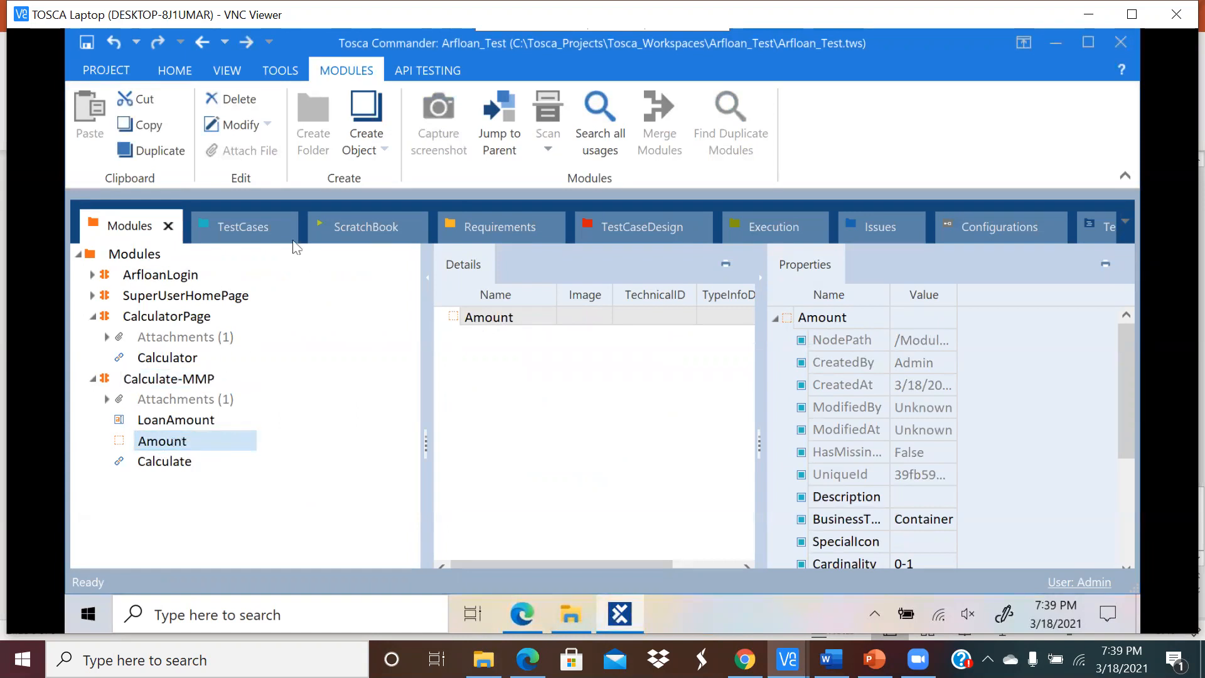
click(248, 227)
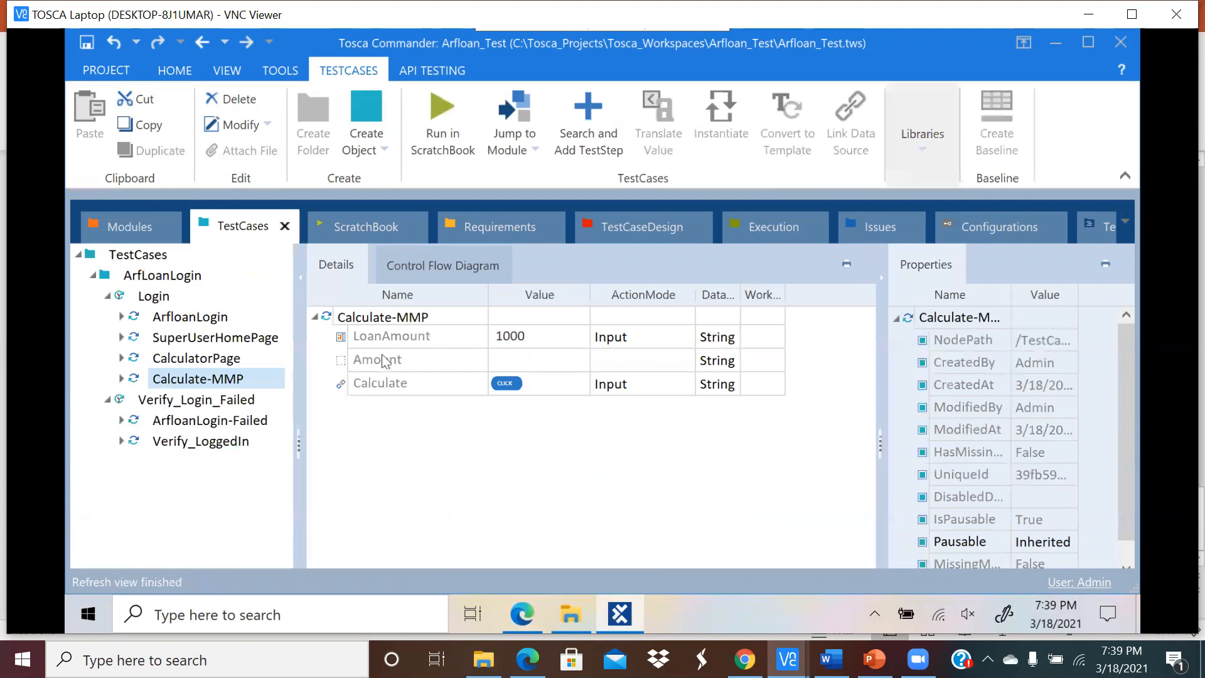
click(387, 359)
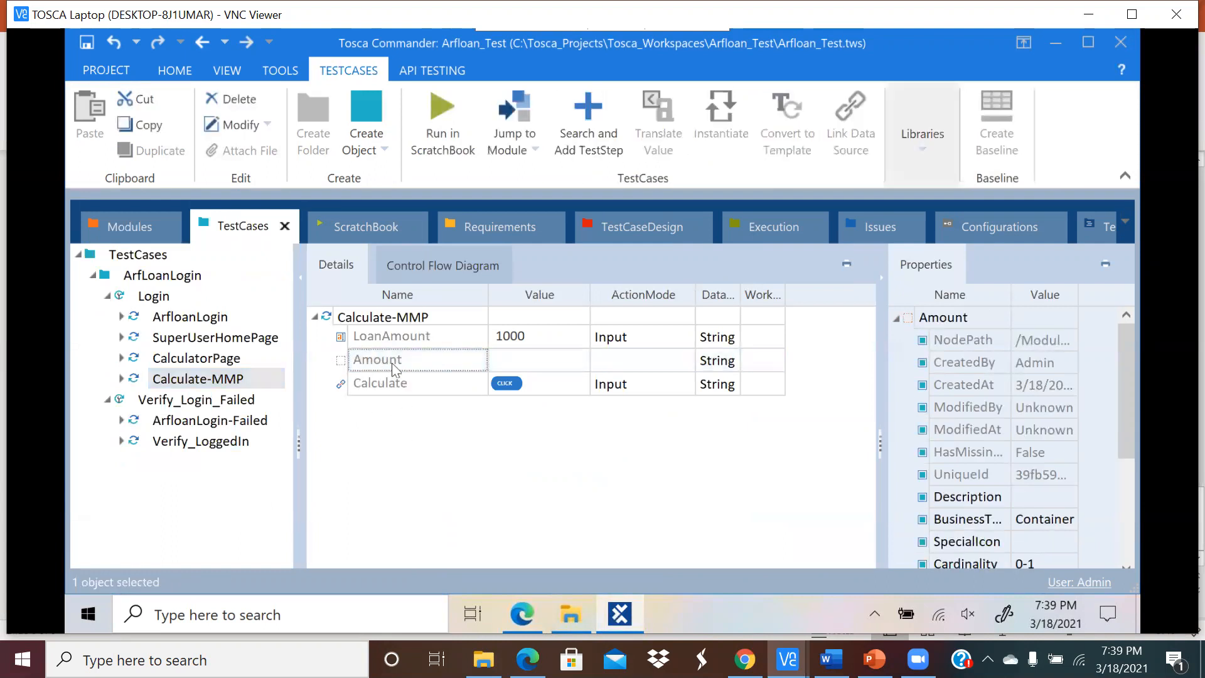
click(390, 317)
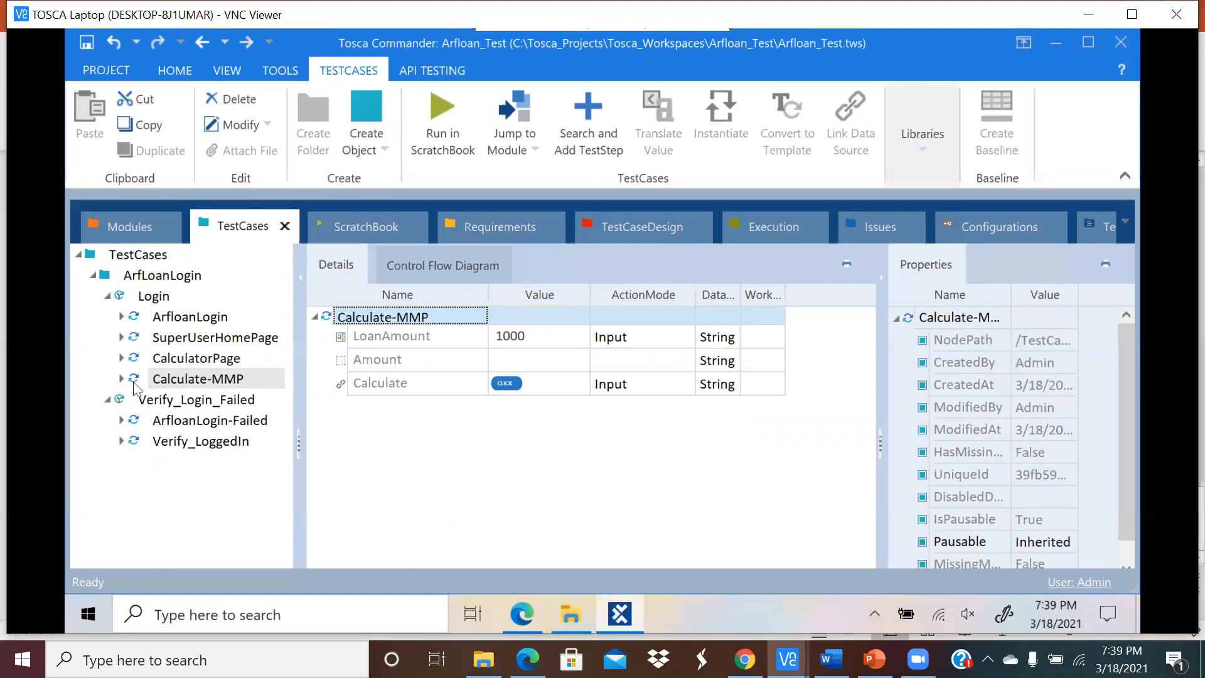
click(158, 383)
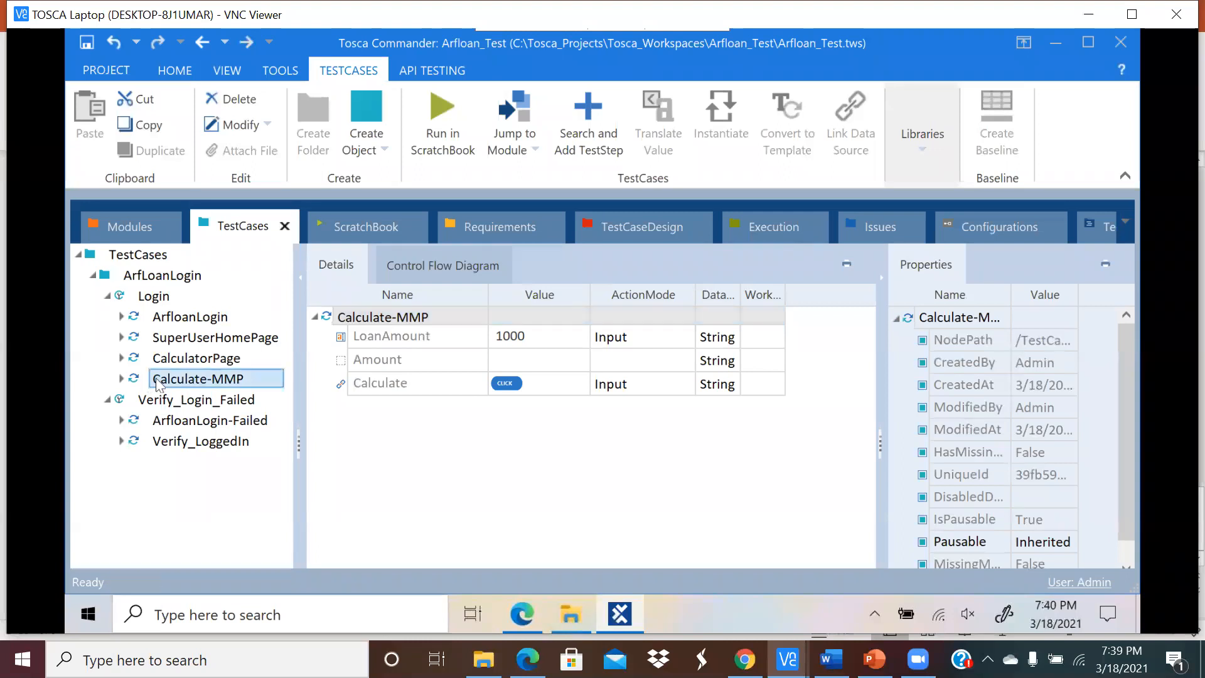
click(160, 301)
Step: Paste a copy of Calculate-MMP under Login, rename it Verify-MMP, and expand its steps
key(ctrl+v)
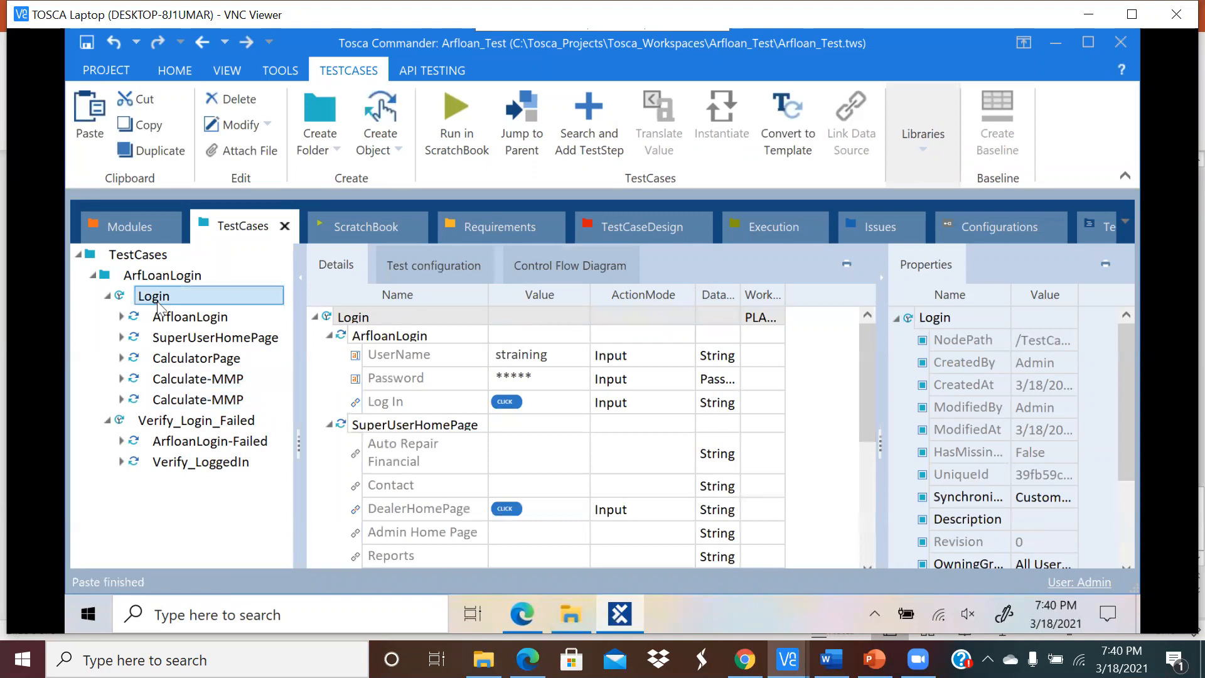
click(214, 401)
click(214, 401)
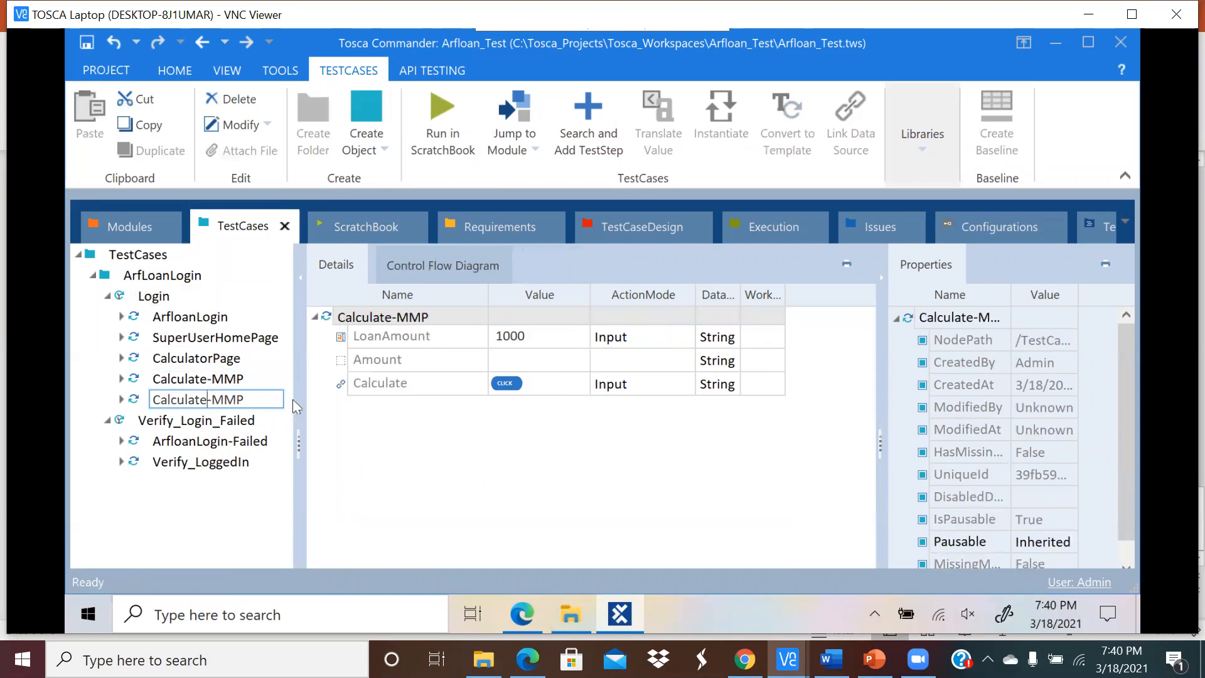
key(BackSpace)
key(BackSpace)
key(BackSpace)
key(BackSpace)
key(BackSpace)
key(BackSpace)
key(BackSpace)
key(BackSpace)
key(BackSpace)
text(Verify)
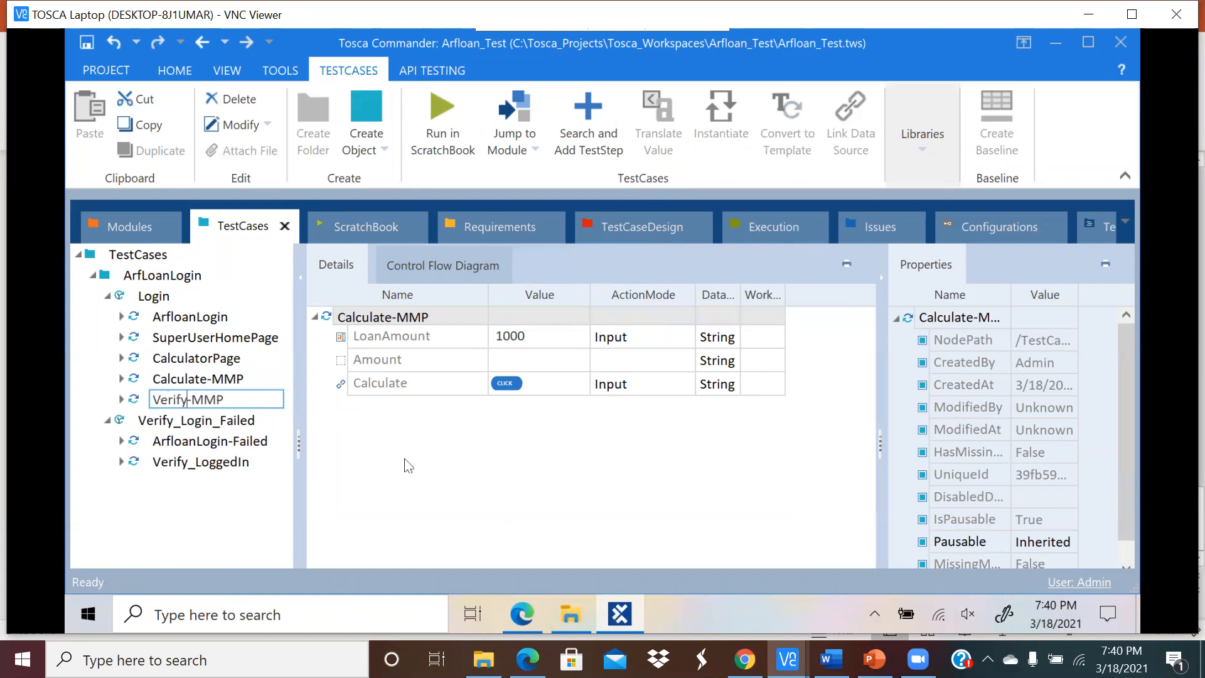
click(401, 463)
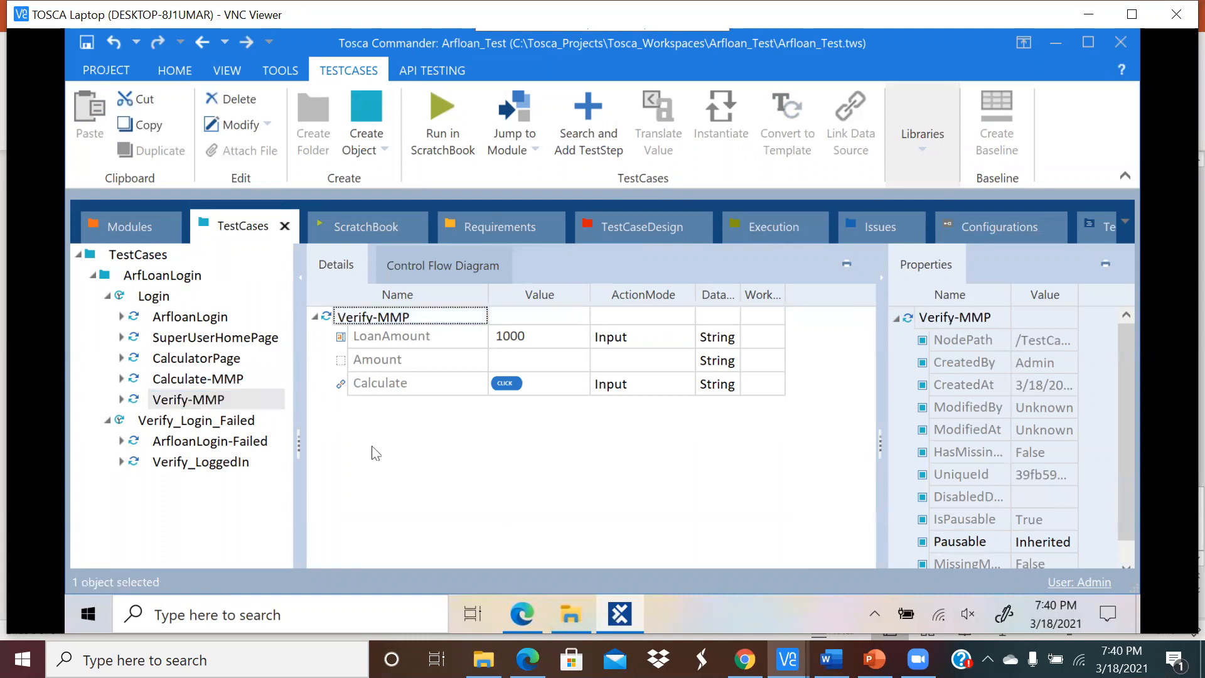
click(122, 399)
click(561, 345)
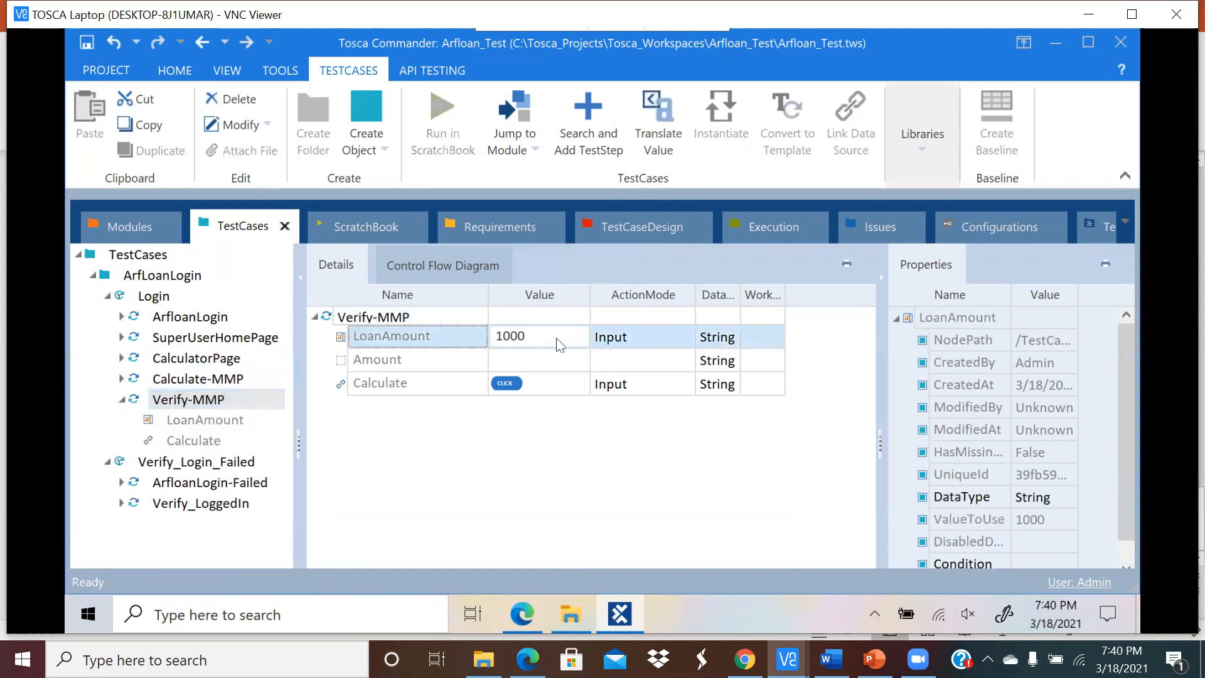
Step: Clear LoanAmount's 1000 and make Amount verify InnerText == $30 with ActionMode Verify
click(533, 339)
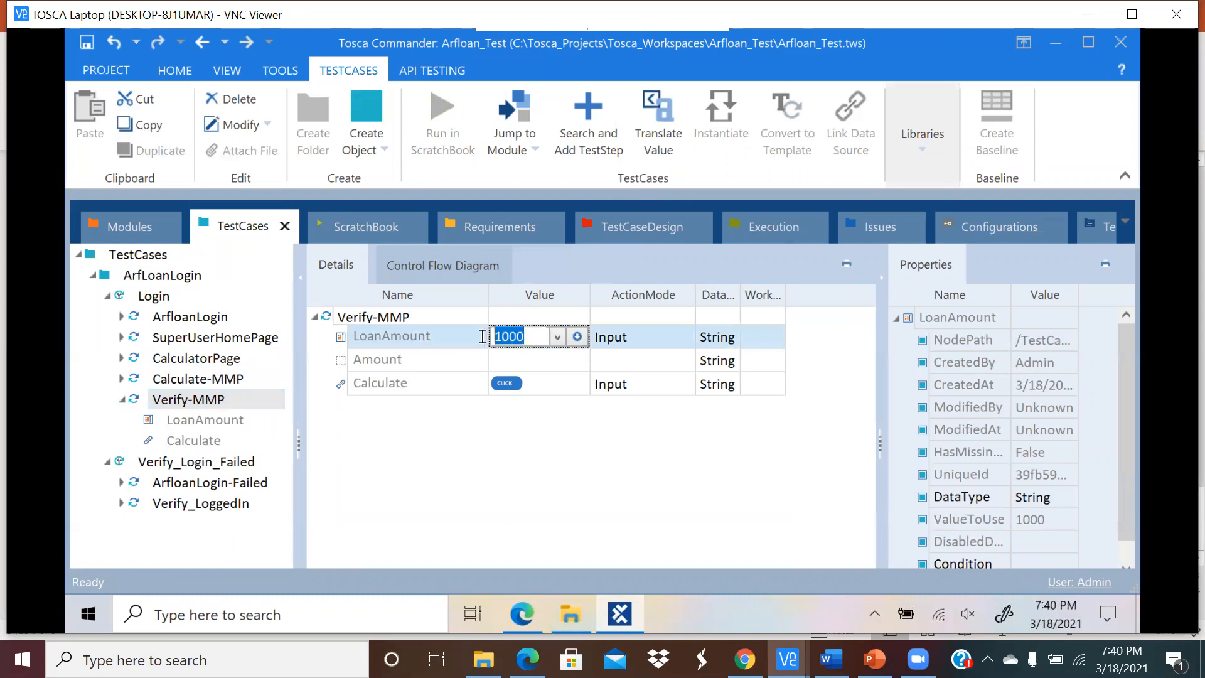
key(Delete)
click(530, 367)
click(559, 362)
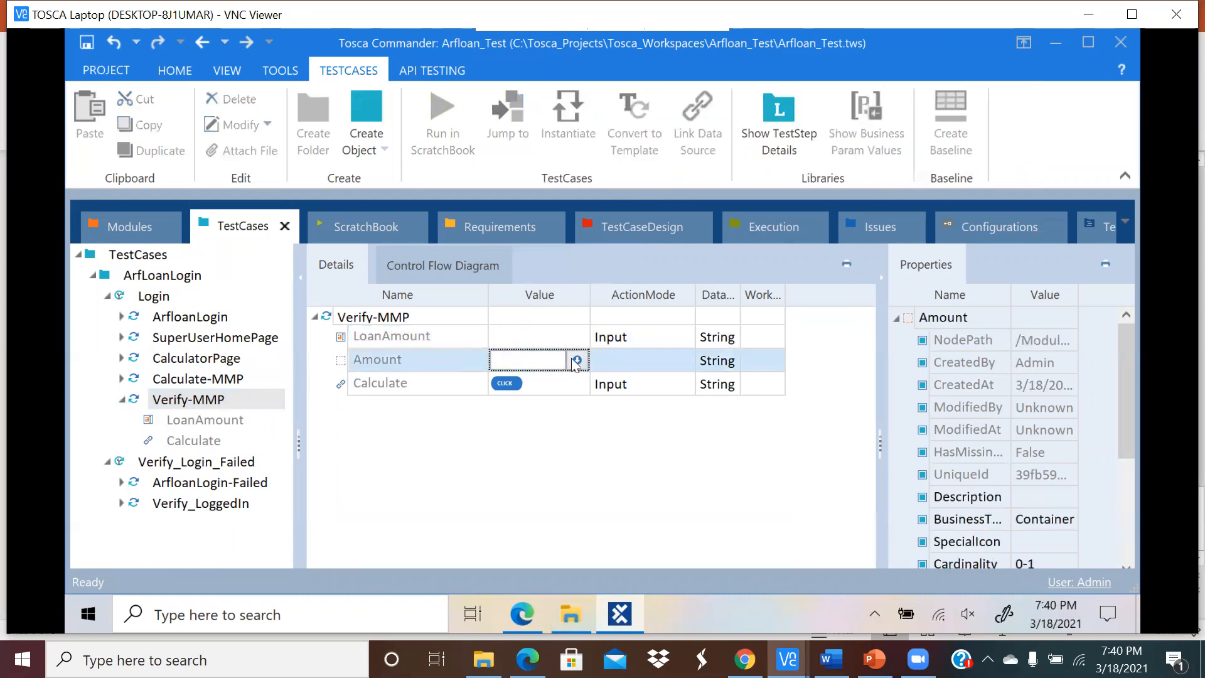
click(576, 360)
click(609, 386)
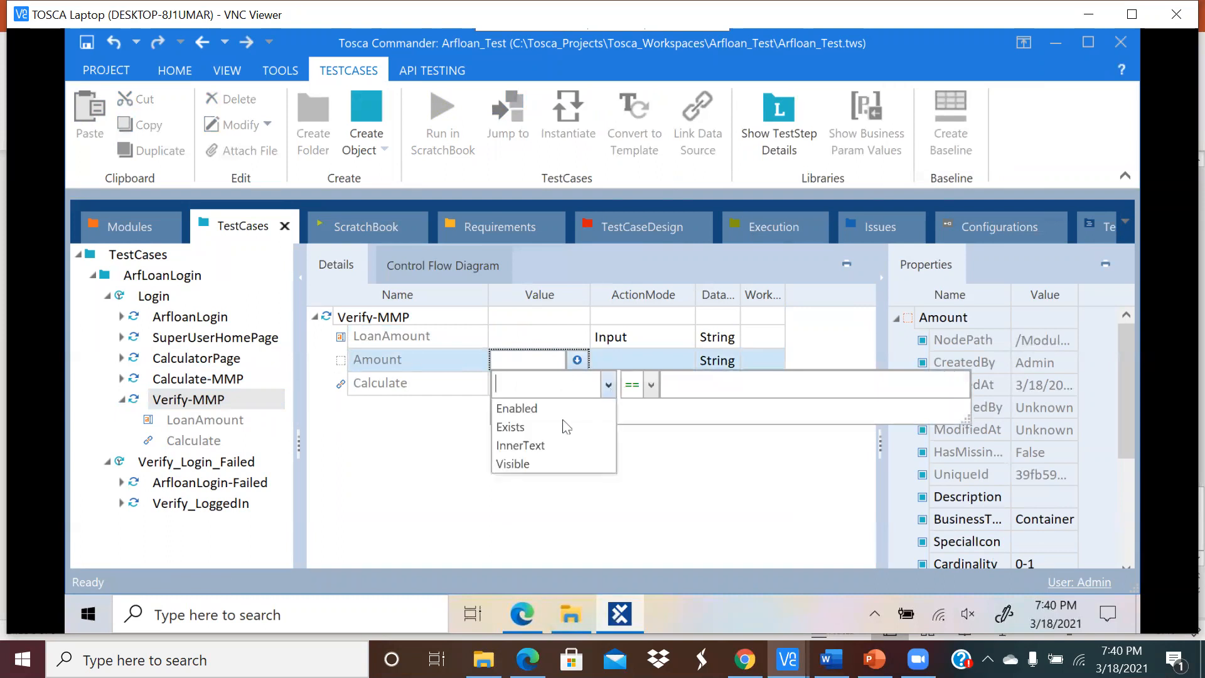
click(555, 445)
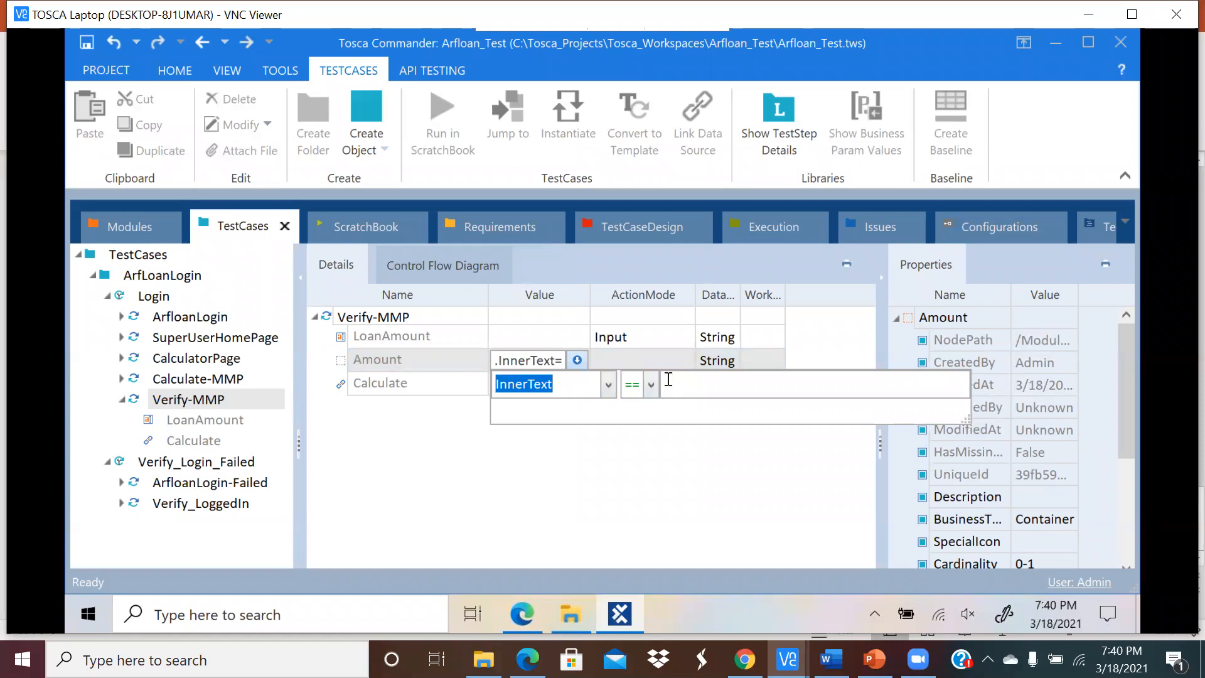
click(695, 382)
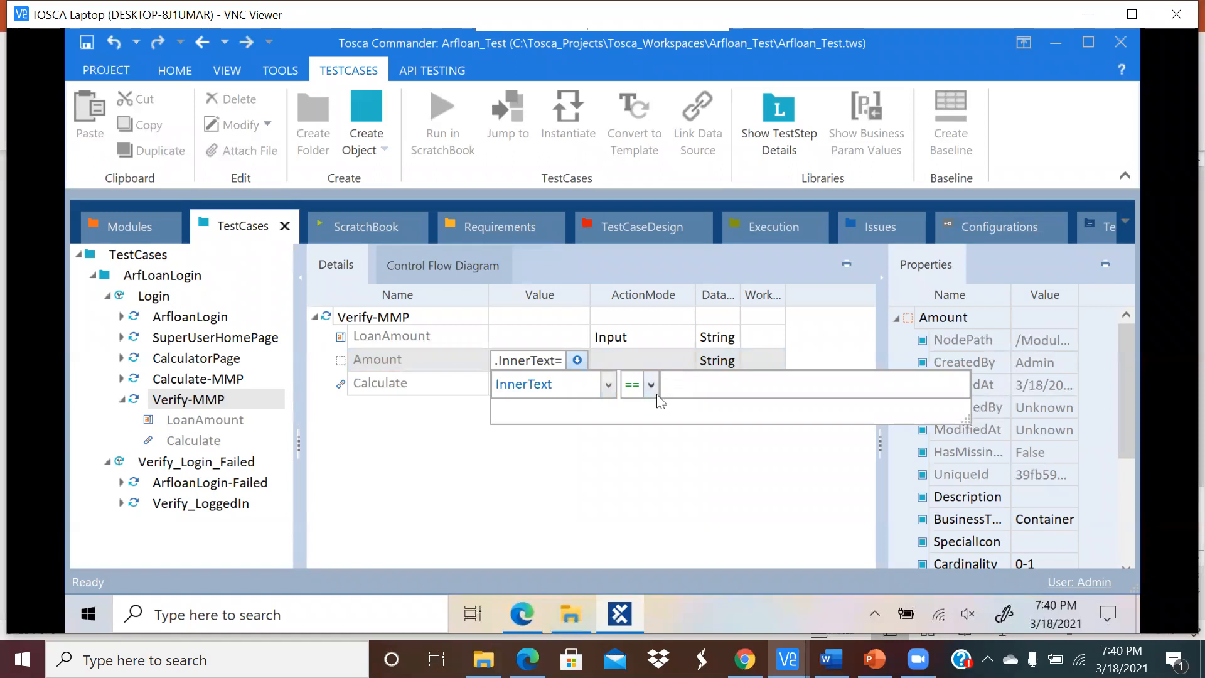
text($30)
click(656, 370)
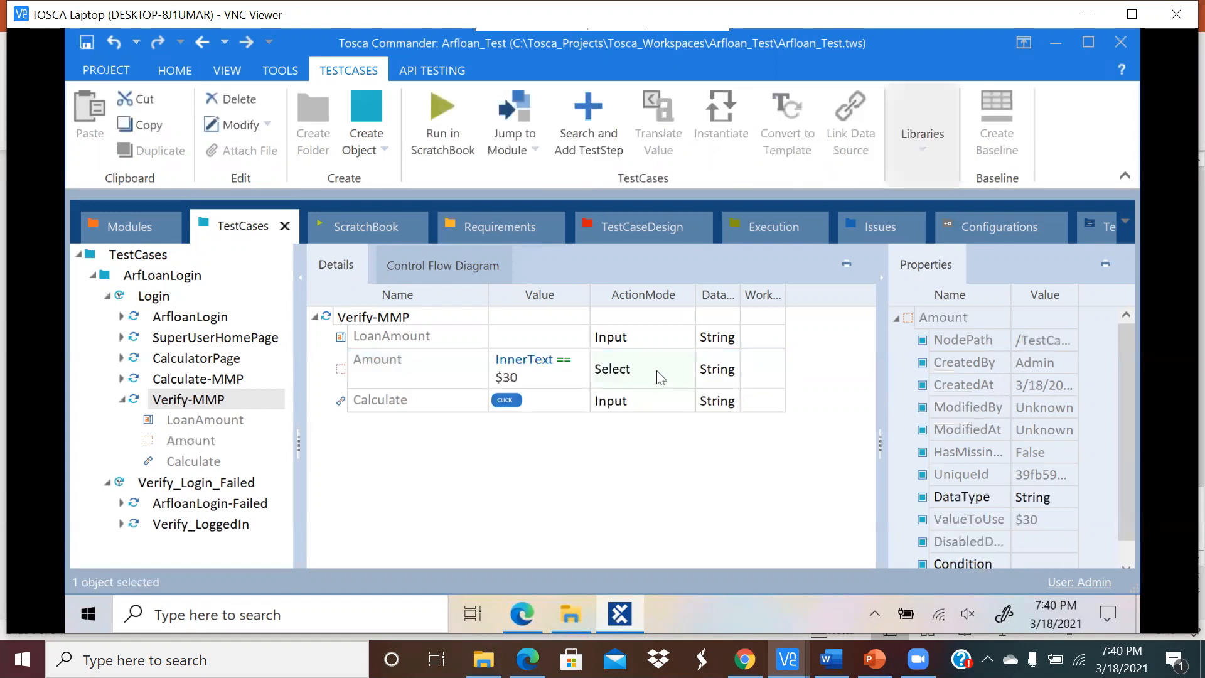
click(689, 368)
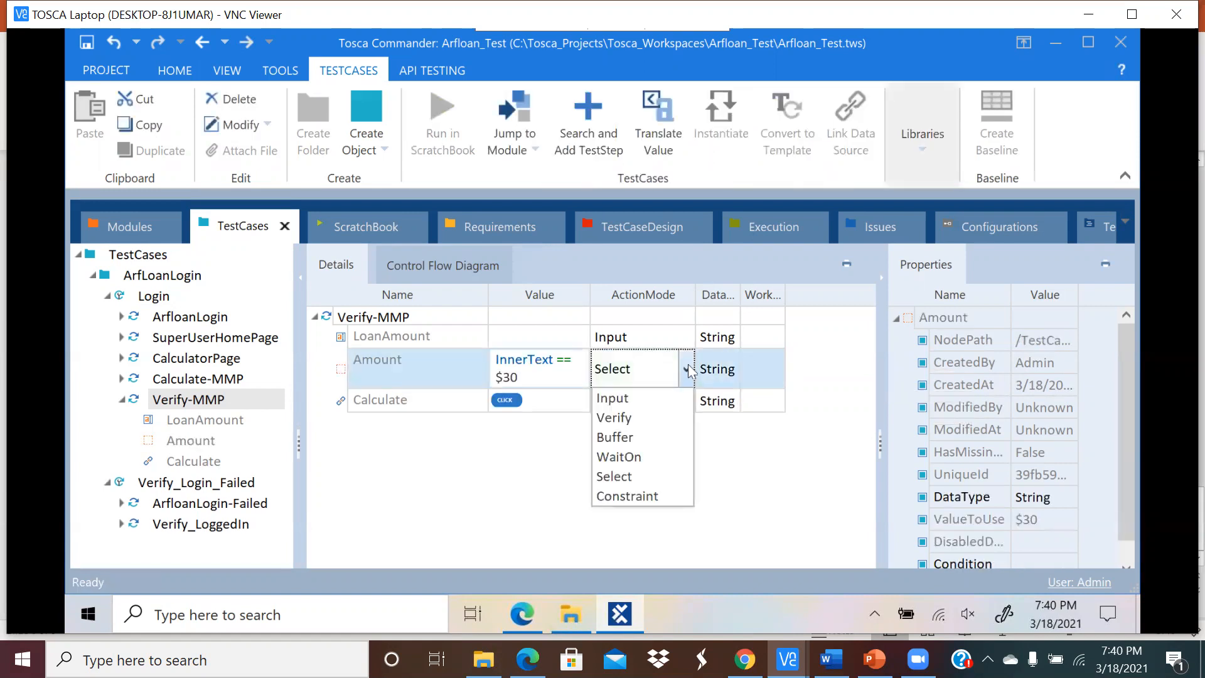
click(666, 419)
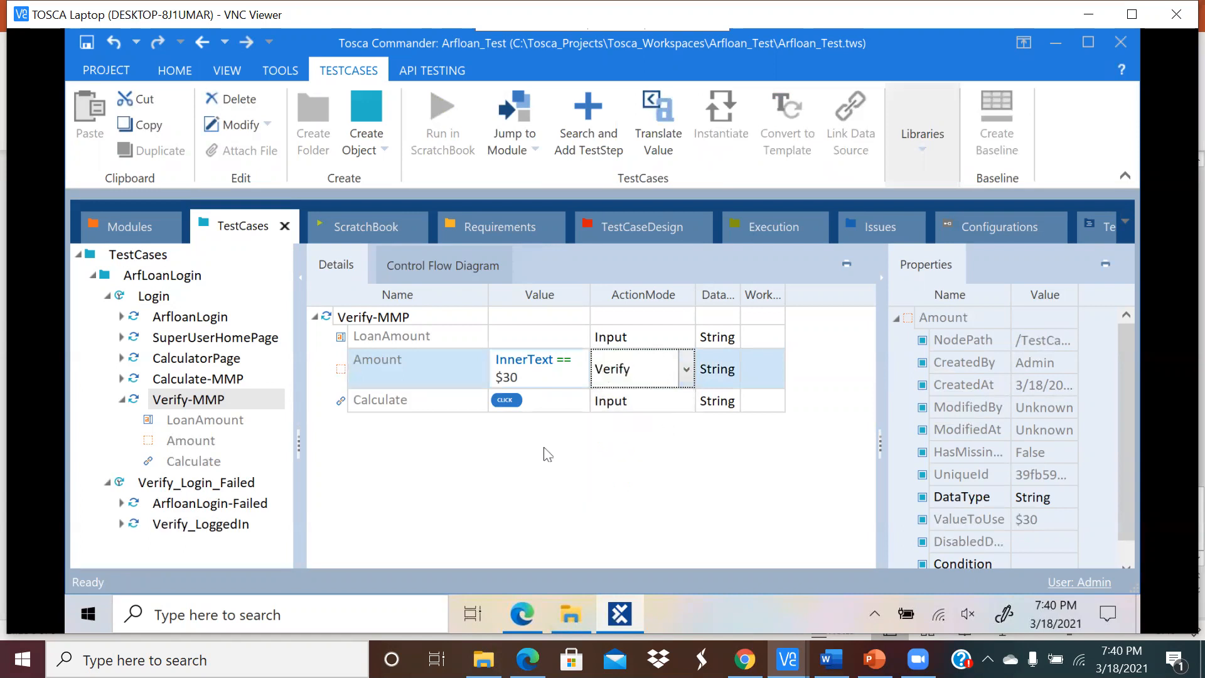
Step: Delete the Calculate step's {Click} value, leaving it empty
click(541, 400)
click(536, 399)
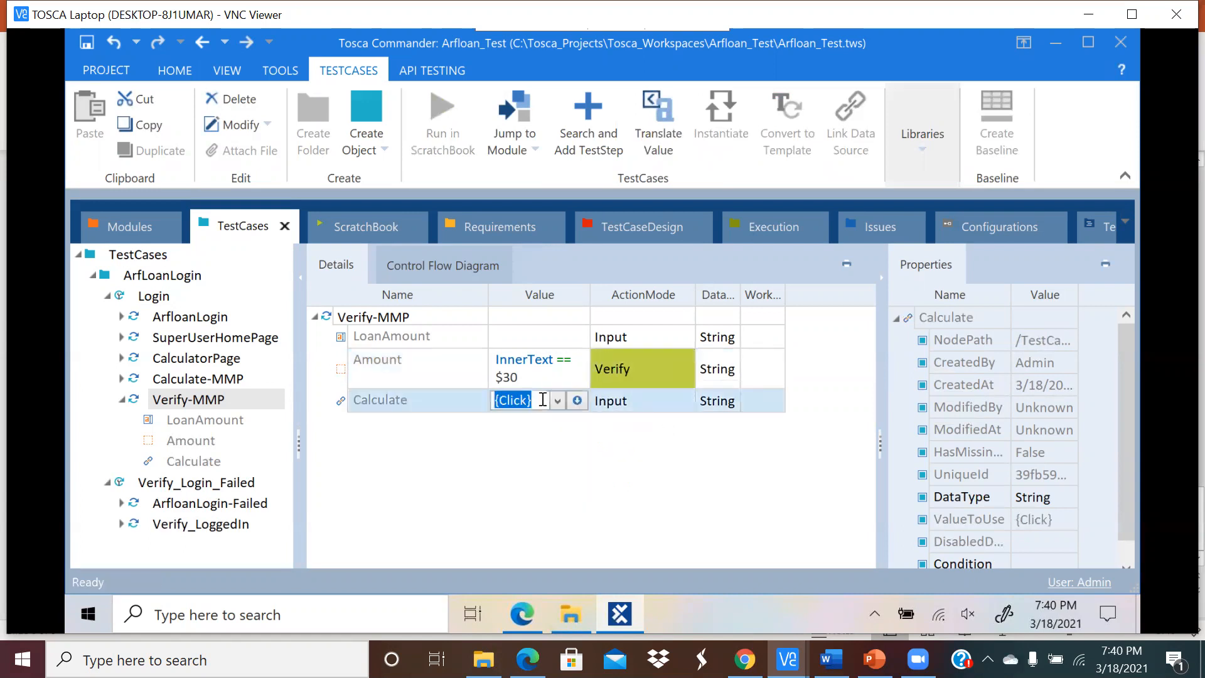
key(BackSpace)
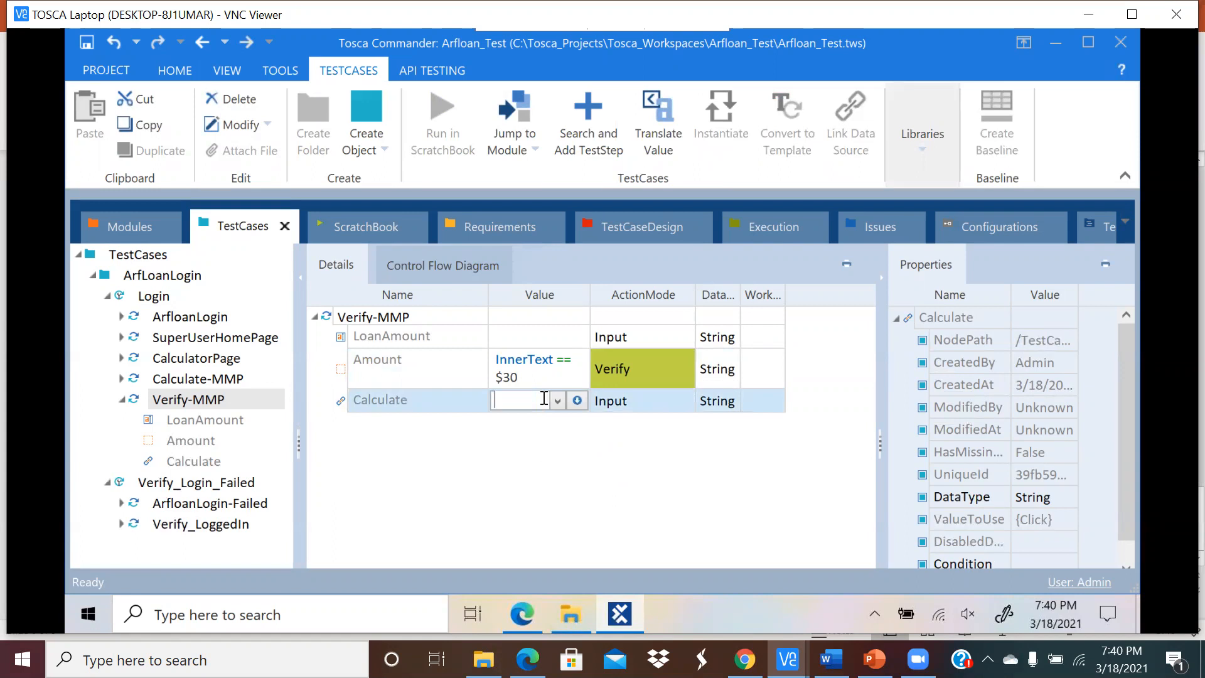
key(Return)
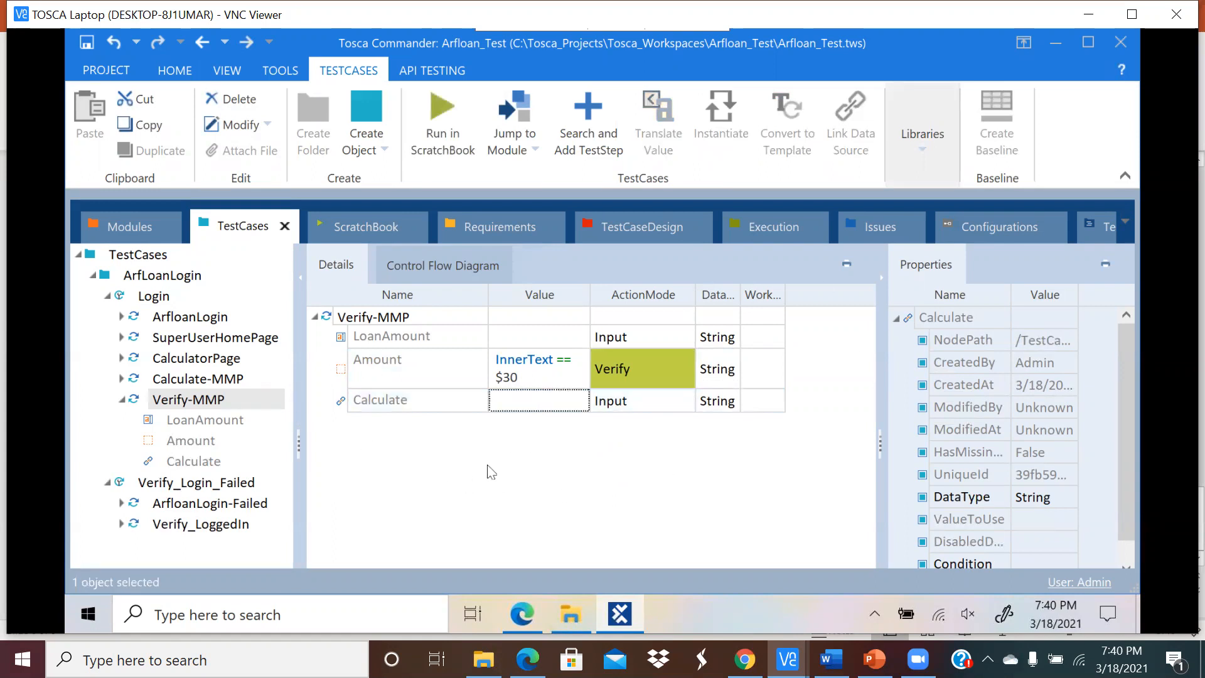
click(394, 320)
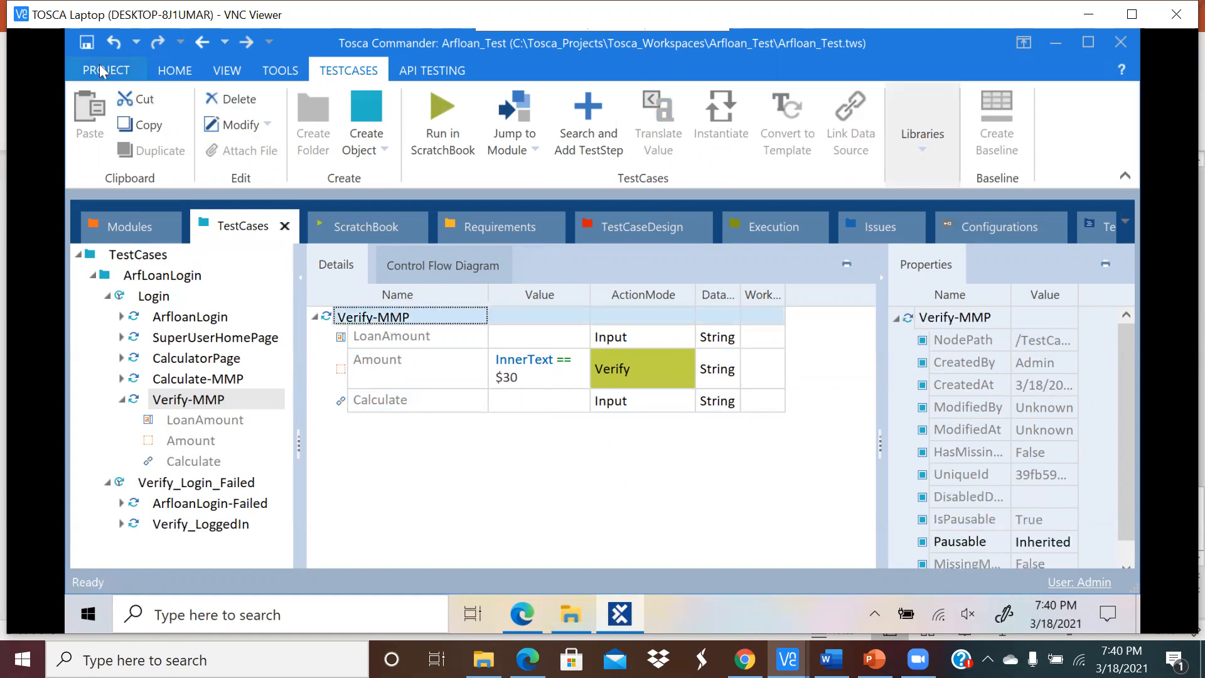
Step: Save and run Verify-MMP, then inspect the failed Amount check: expected $30, actual $ 30
click(92, 43)
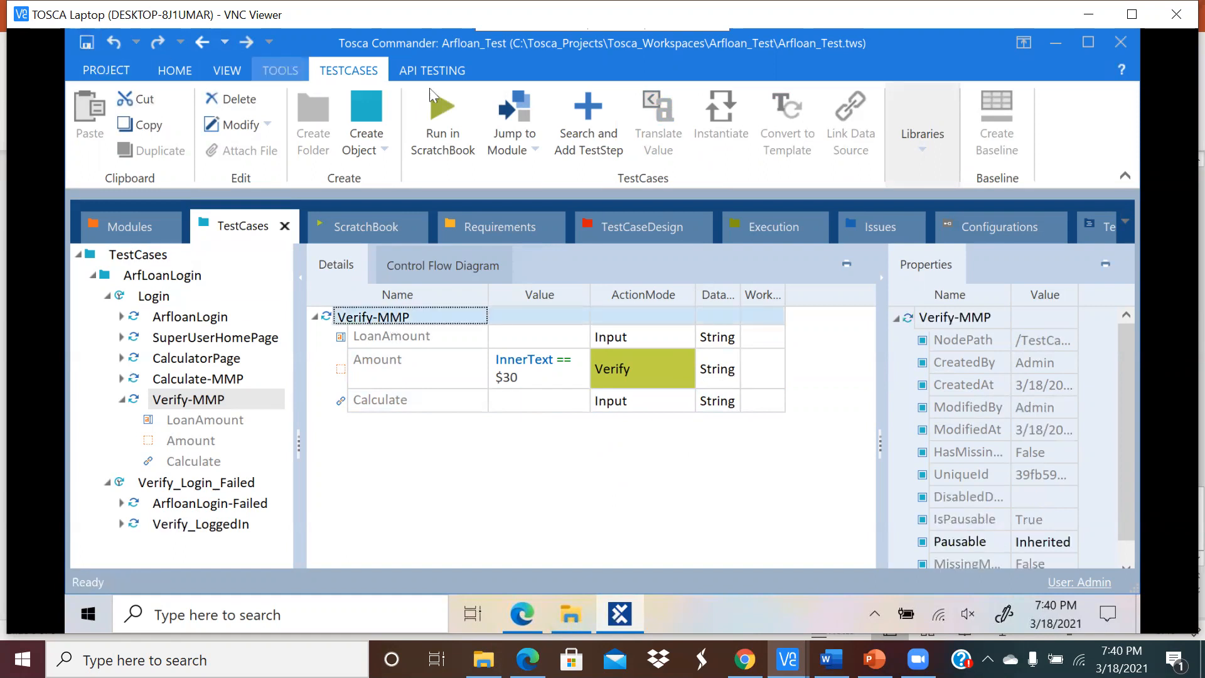
click(455, 118)
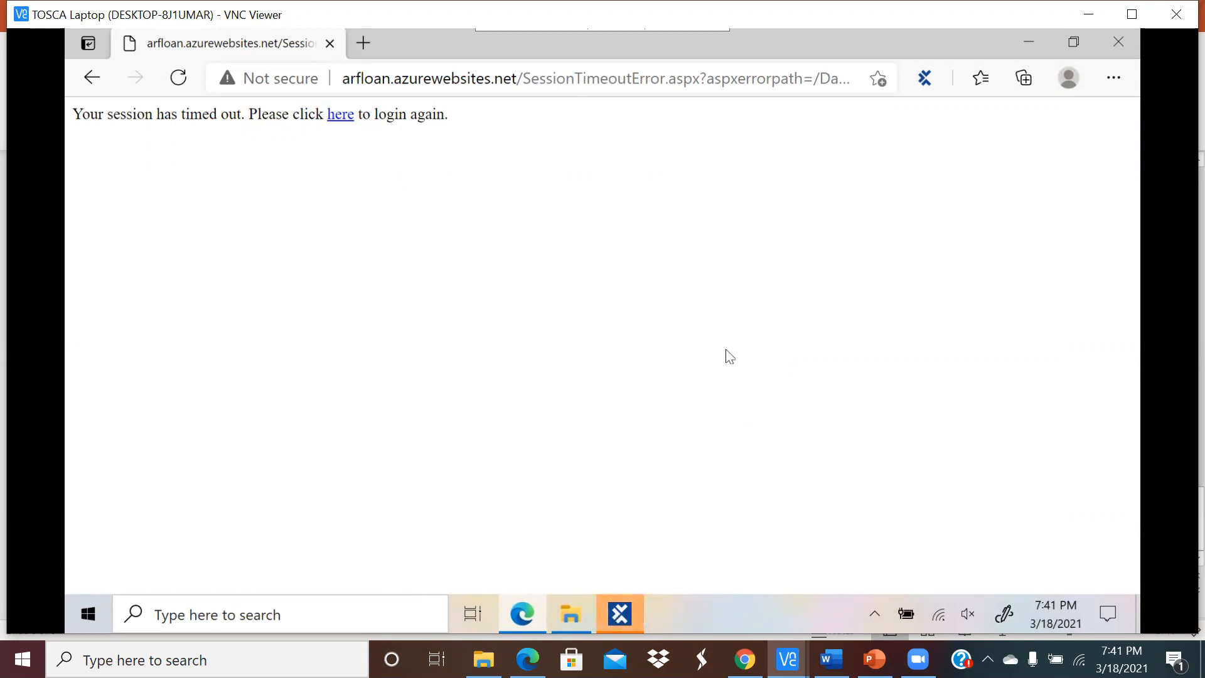
click(525, 619)
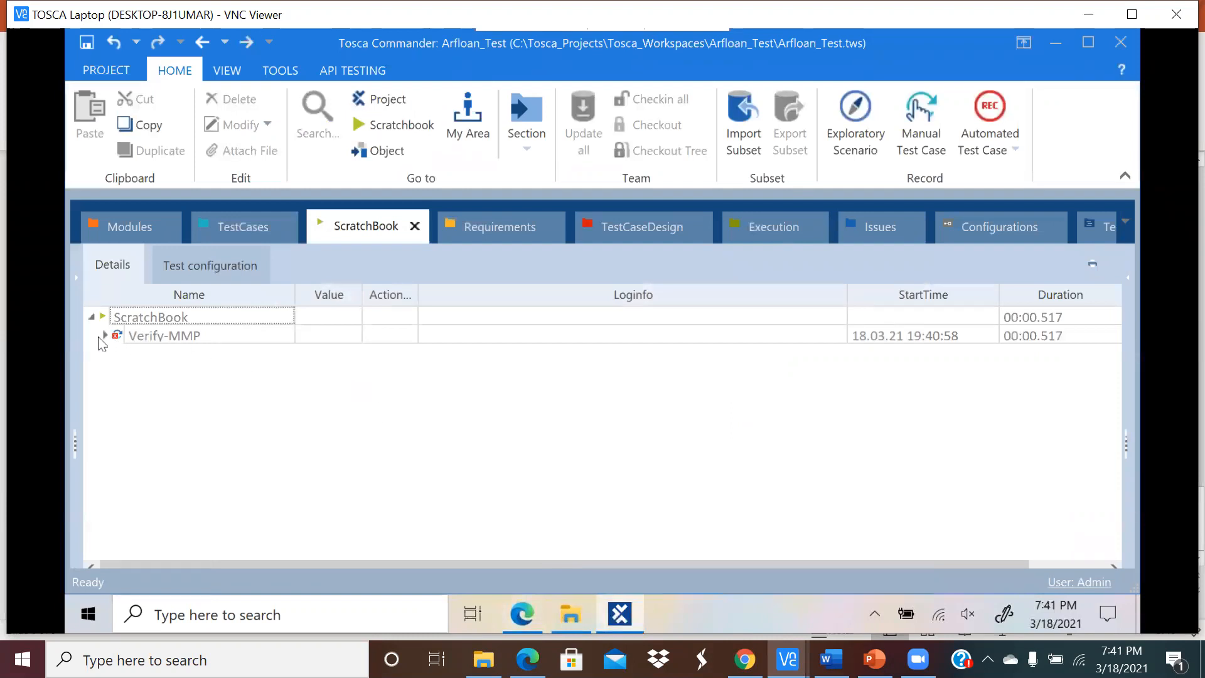
click(104, 336)
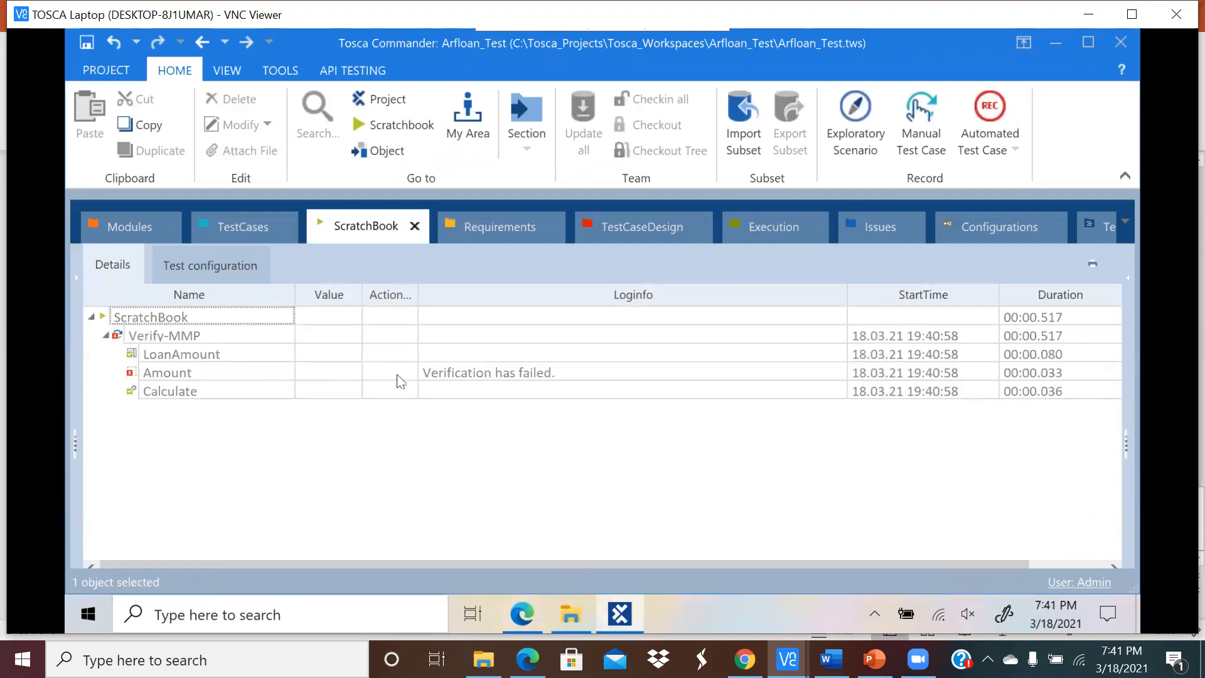
click(595, 375)
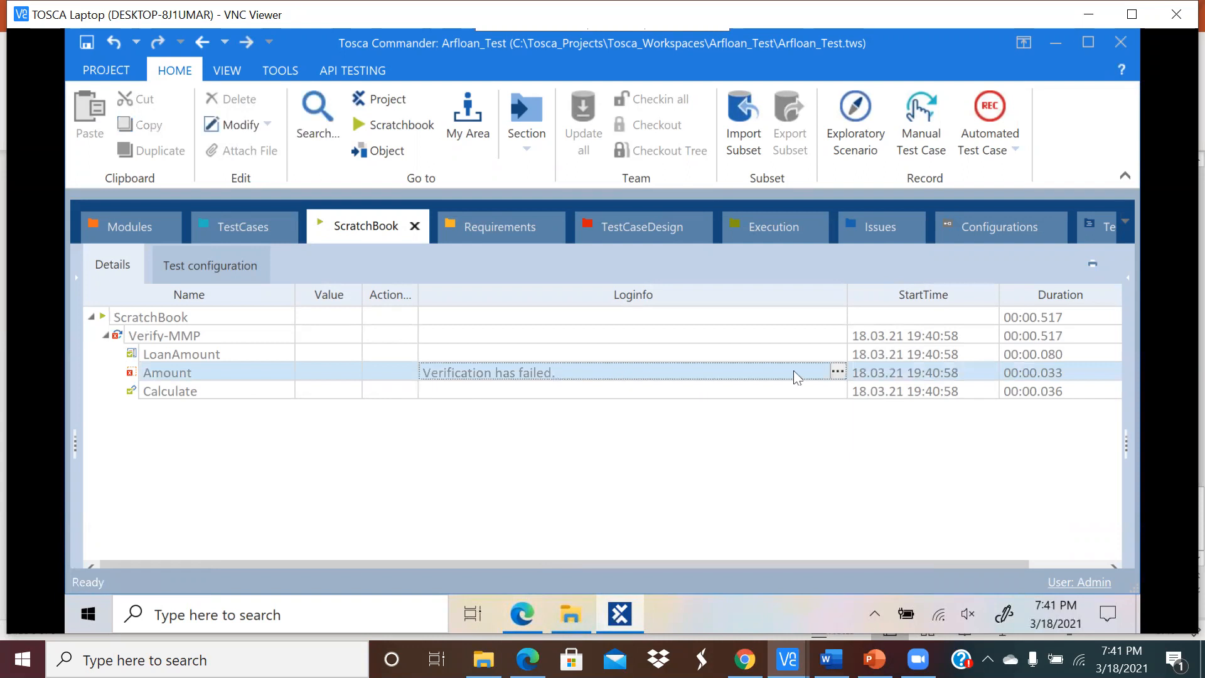
click(837, 371)
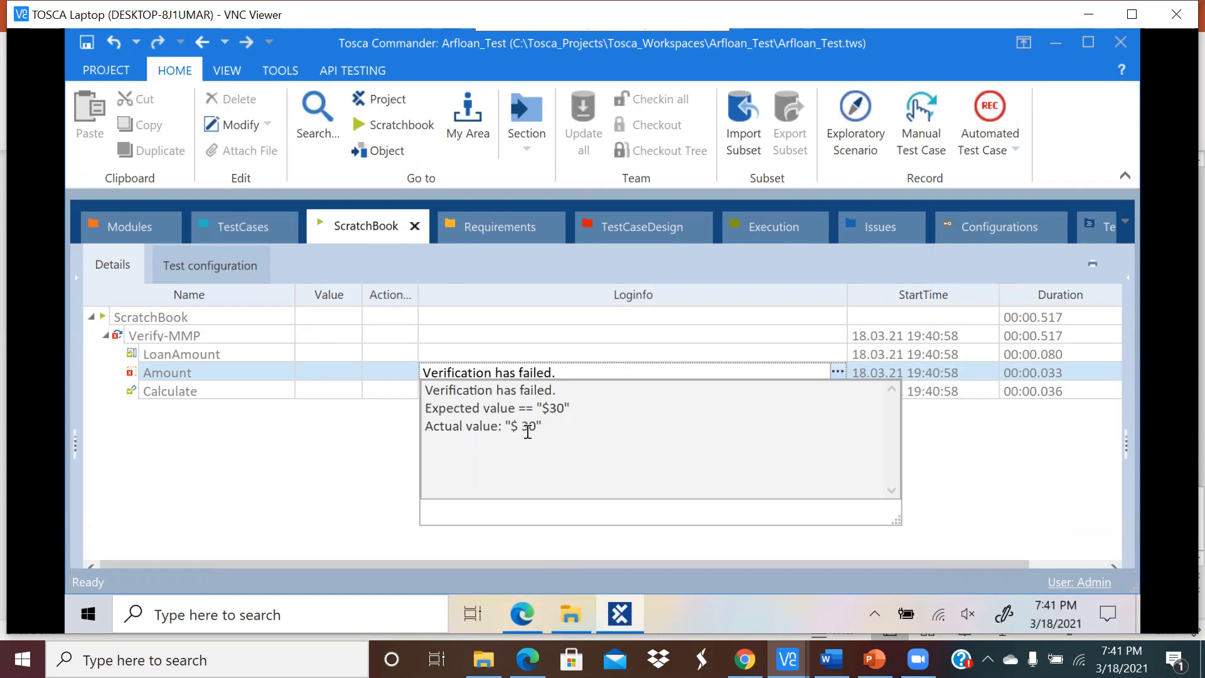
drag(569, 408, 535, 410)
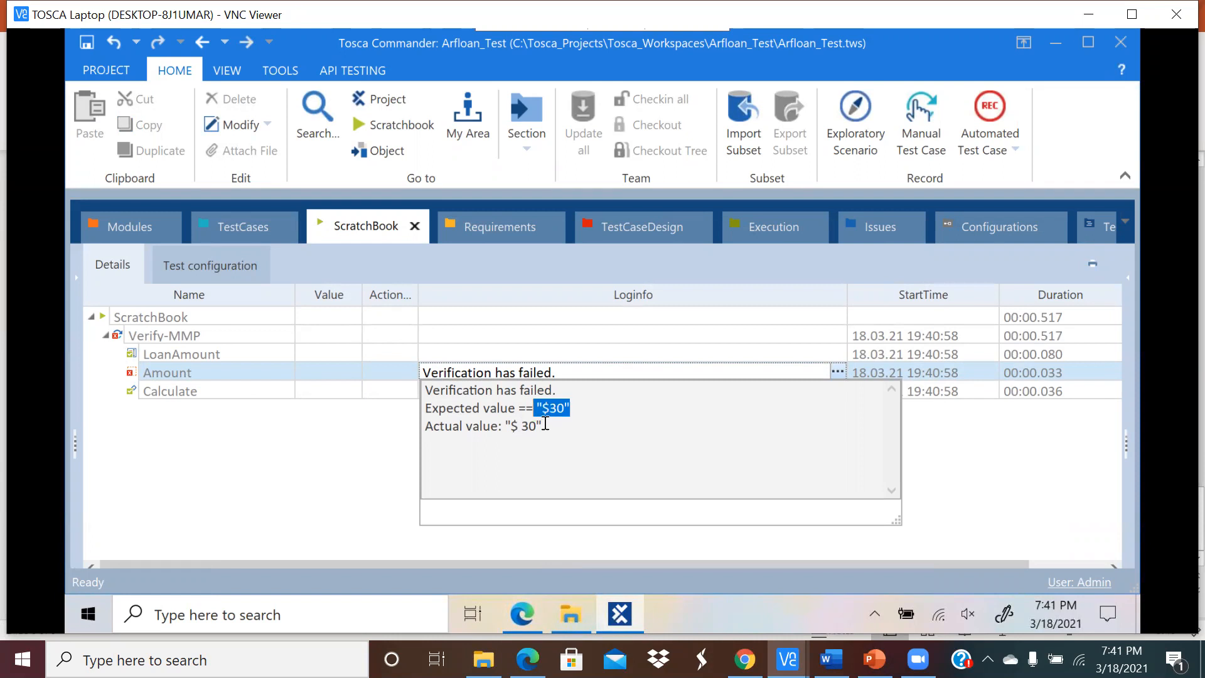
drag(542, 427, 508, 426)
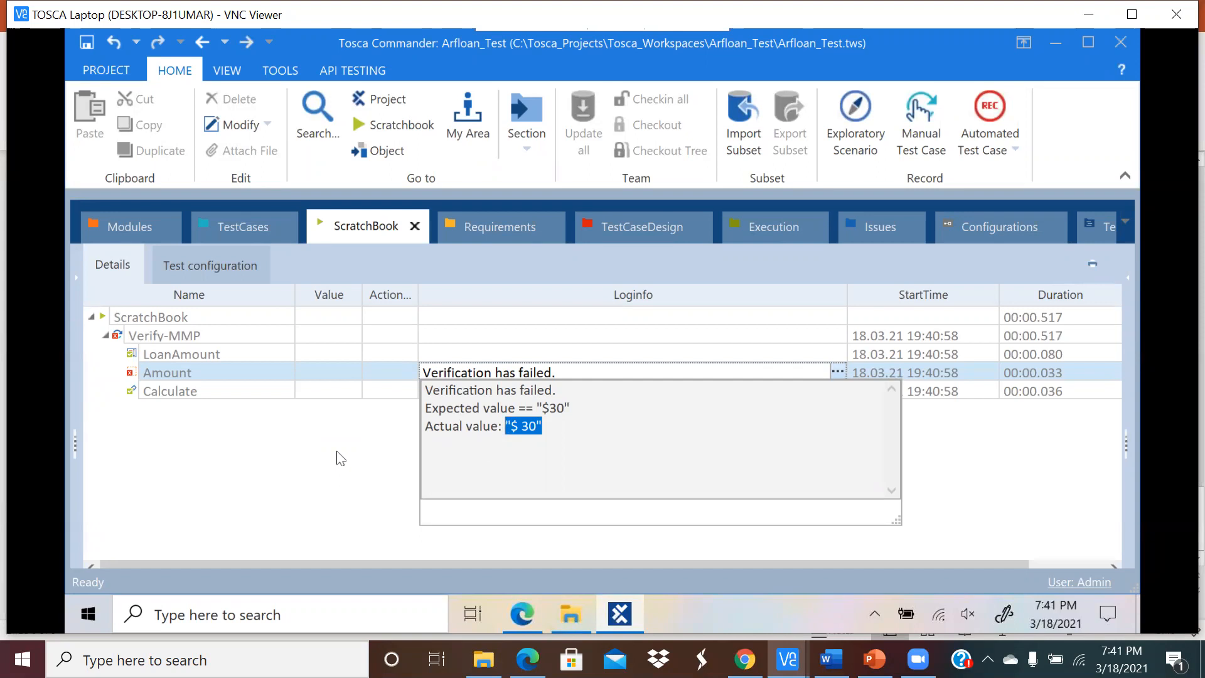
key(Escape)
Step: Correct Amount's expected value to InnerText == $ 30 and rerun Verify-MMP in the ScratchBook
click(228, 226)
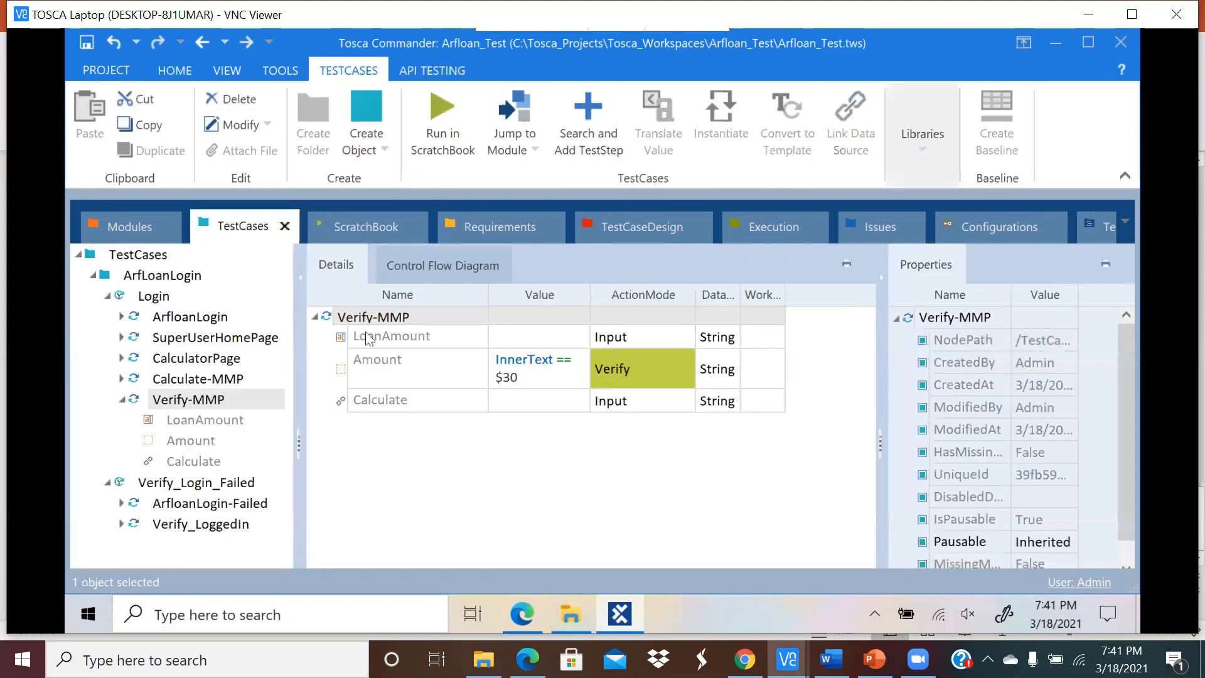
click(521, 381)
click(521, 381)
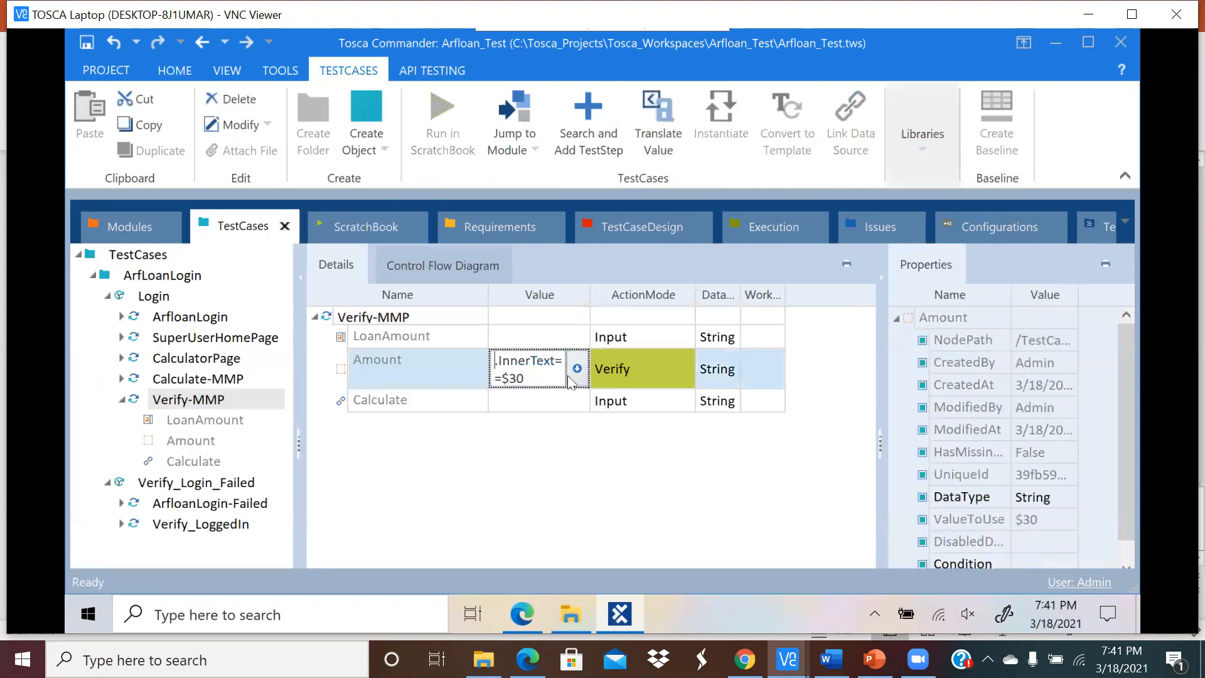
click(577, 369)
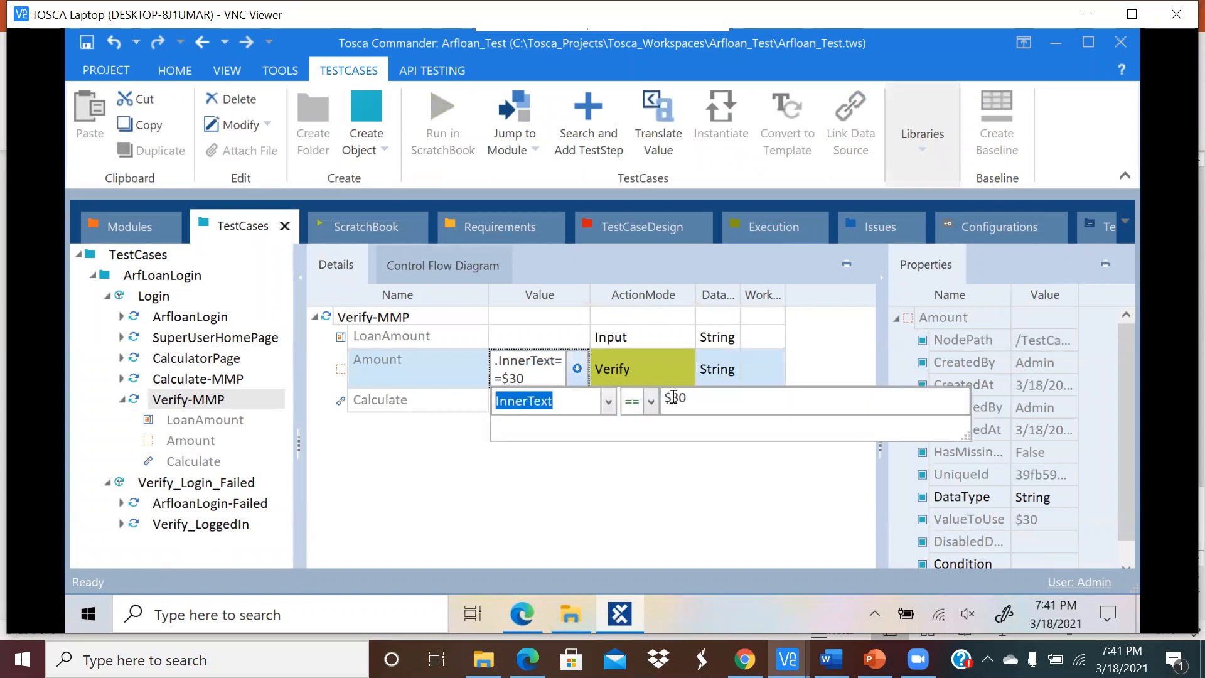
click(671, 397)
key(Return)
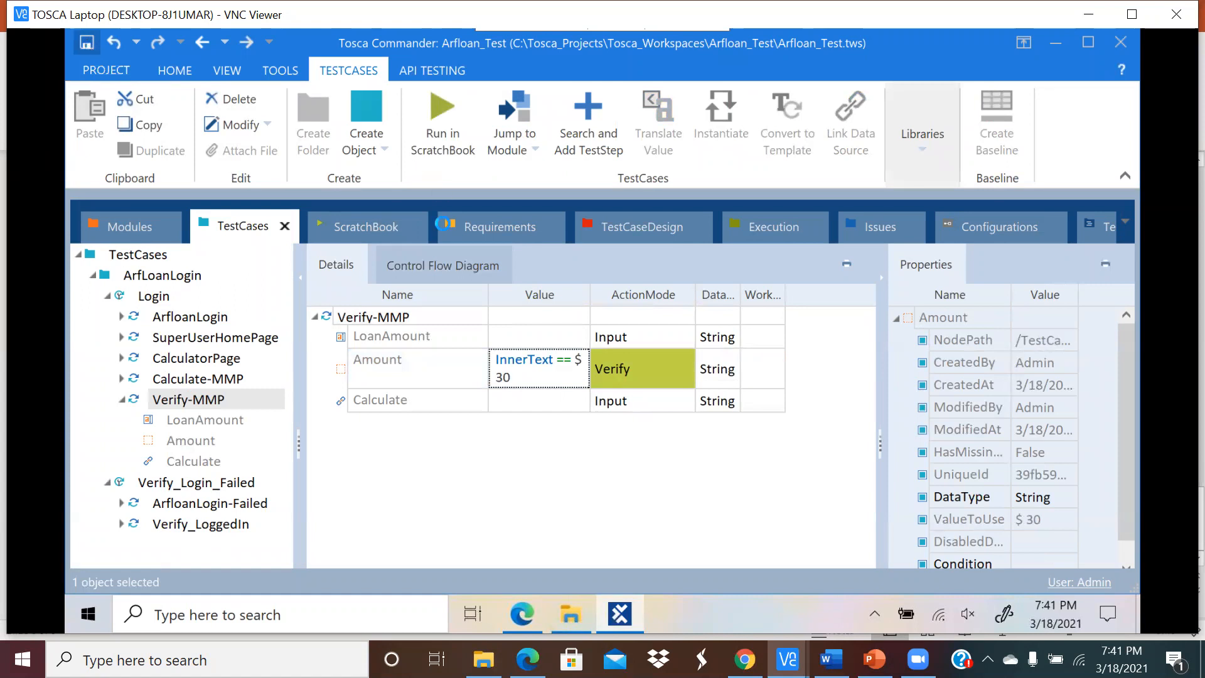
click(430, 317)
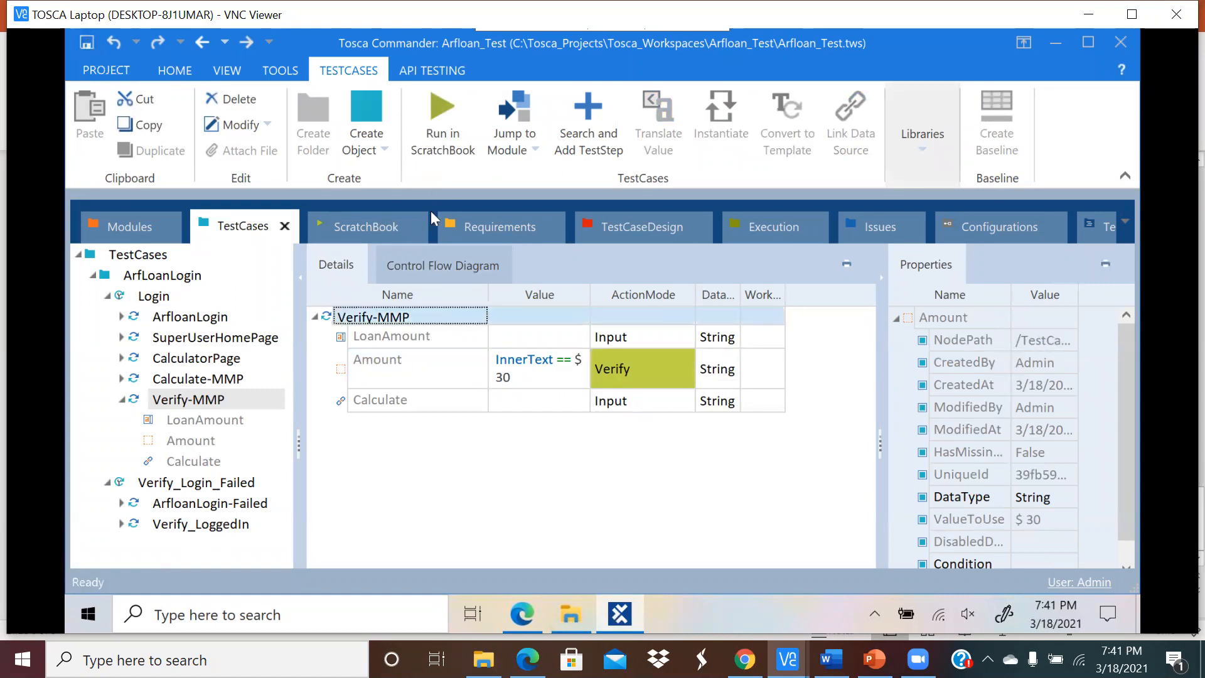
click(426, 109)
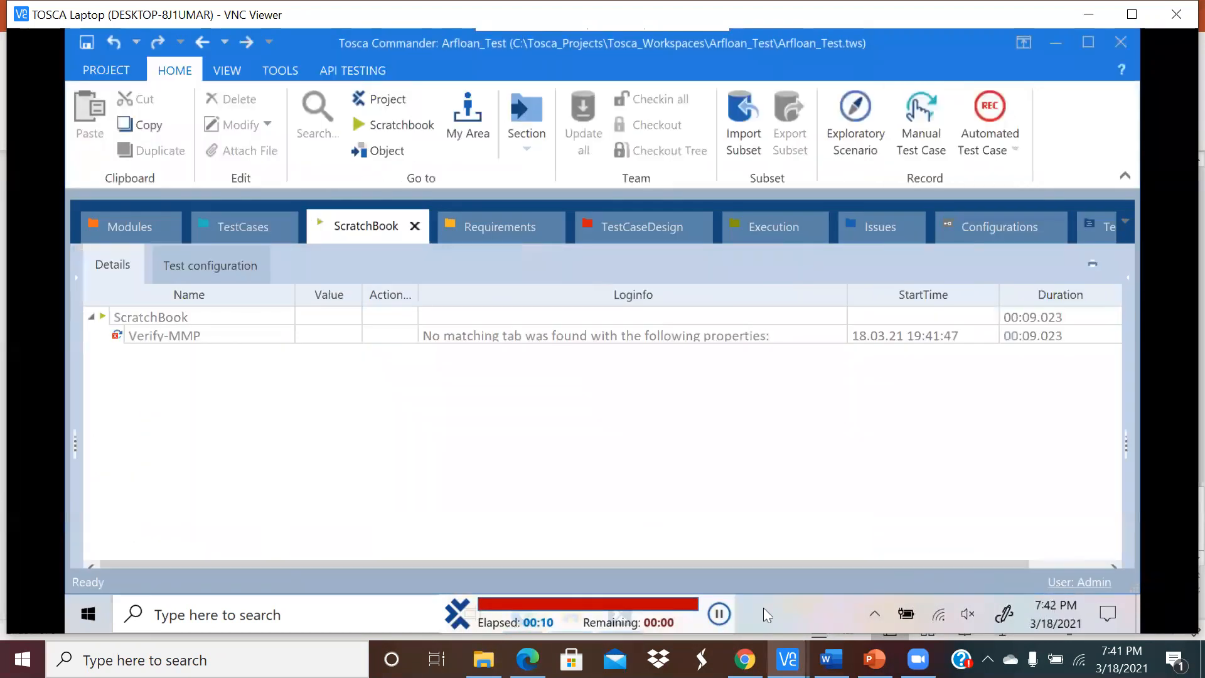
Step: Replace the timed-out Edge window with a fresh one showing the Arfloan home page
click(539, 615)
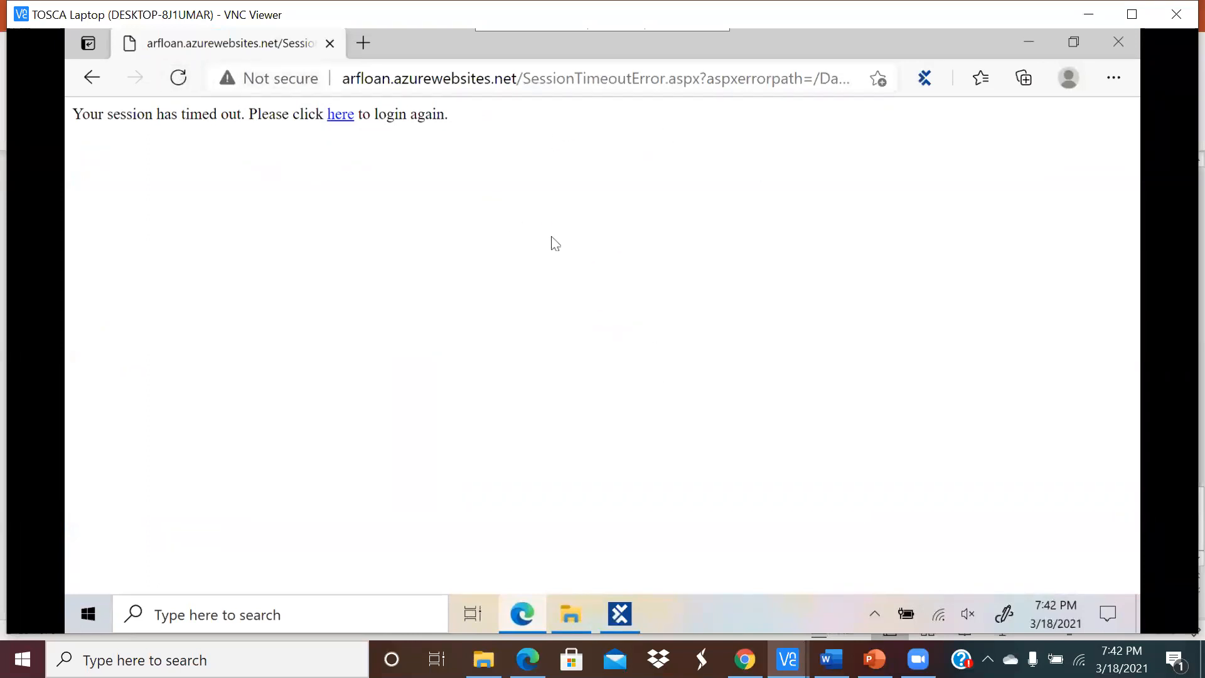
click(174, 76)
click(1118, 42)
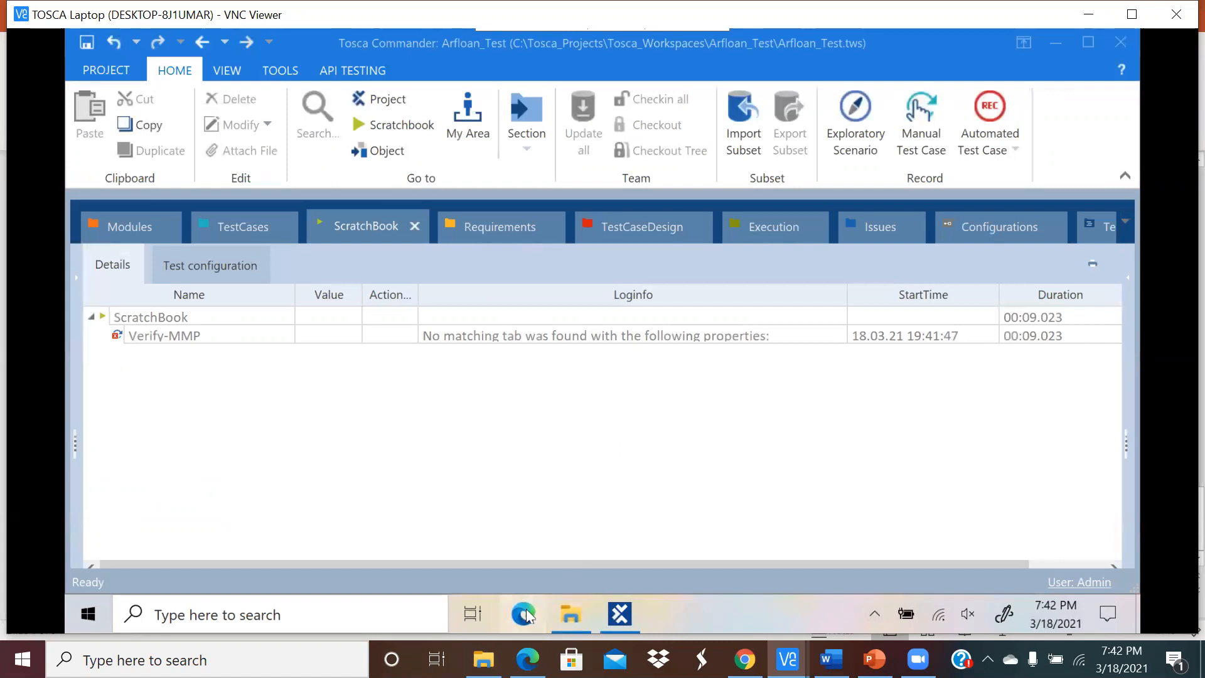
click(522, 613)
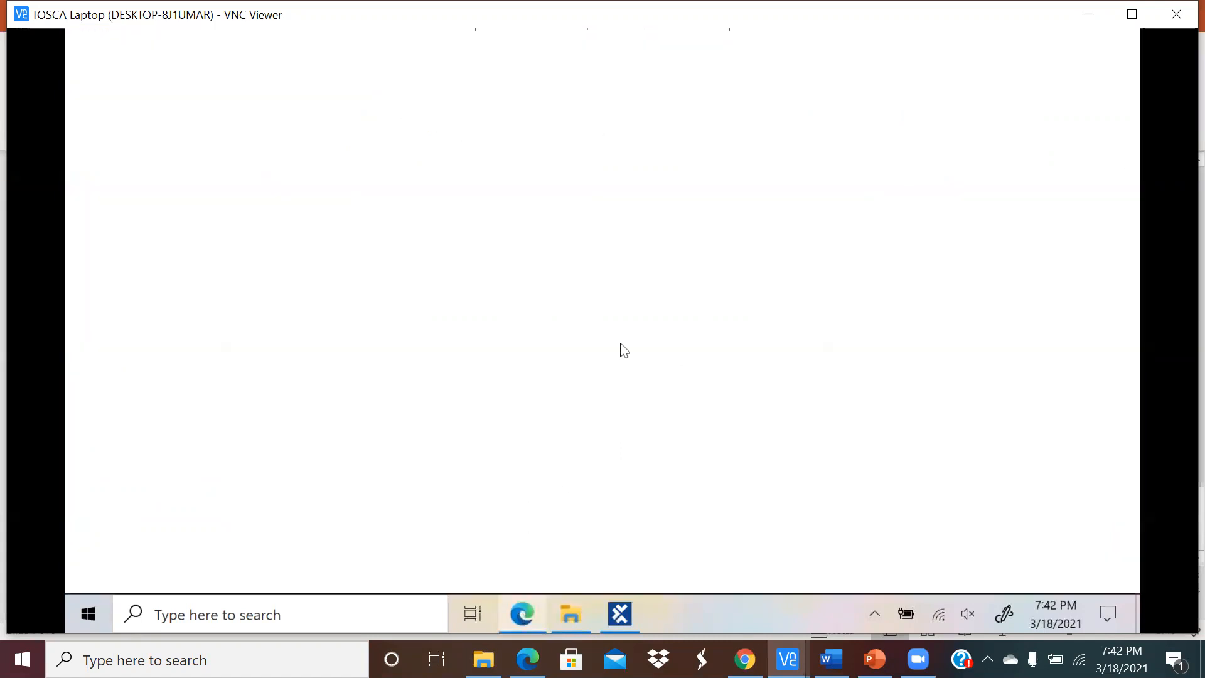
click(418, 107)
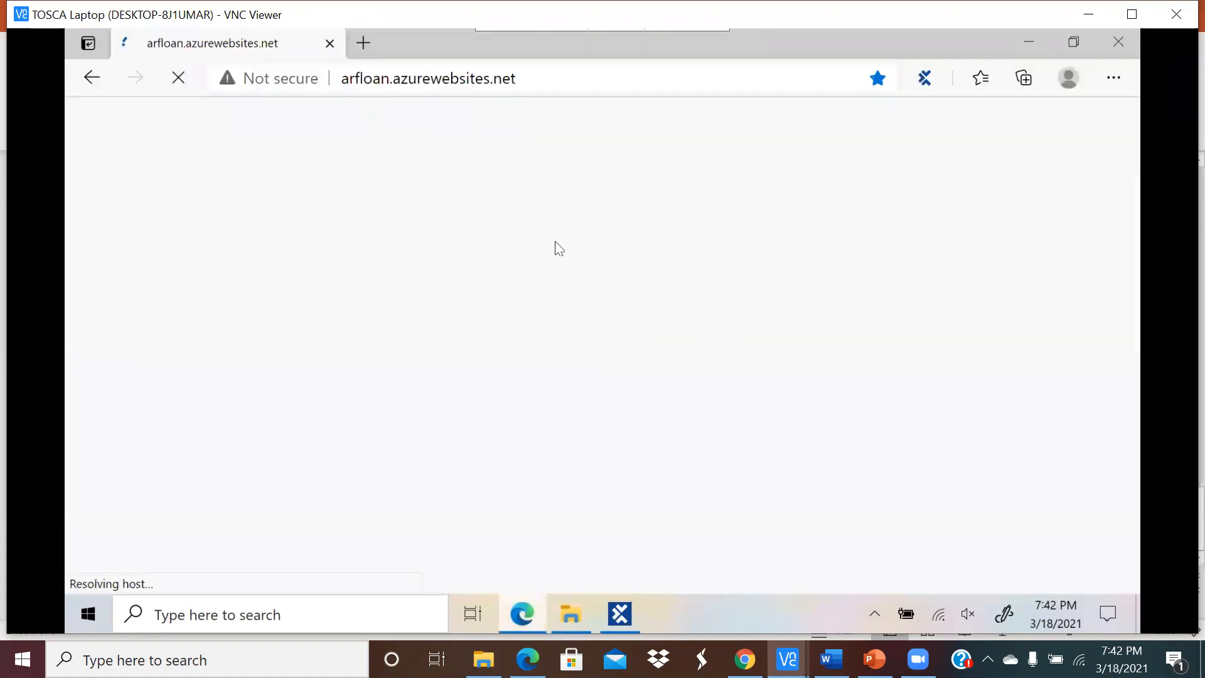
Step: Back in Tosca, collapse Verify-MMP and run the Login test case in the ScratchBook
click(621, 615)
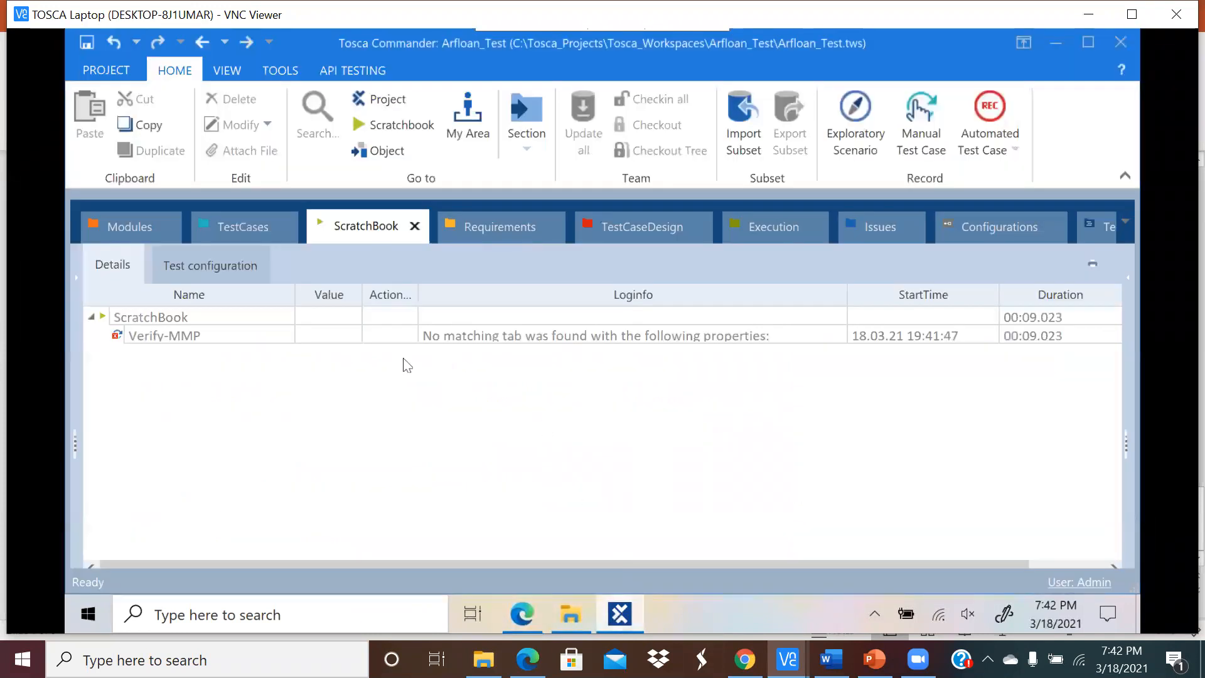
click(249, 223)
click(122, 399)
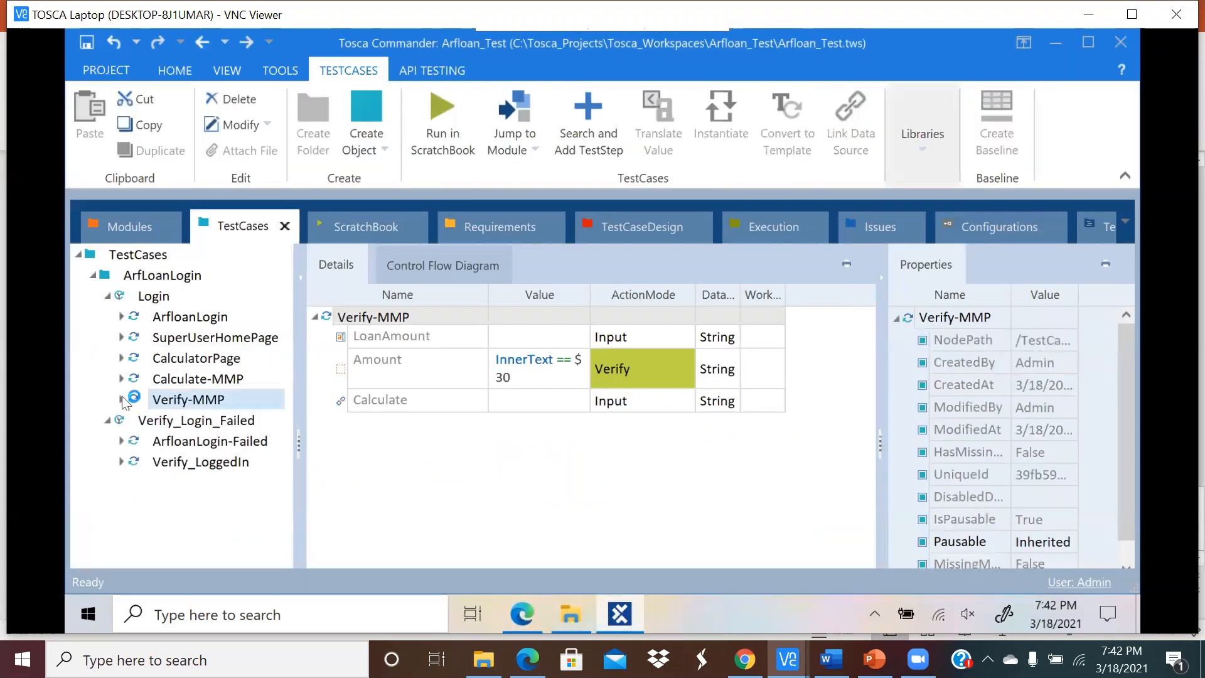
click(183, 295)
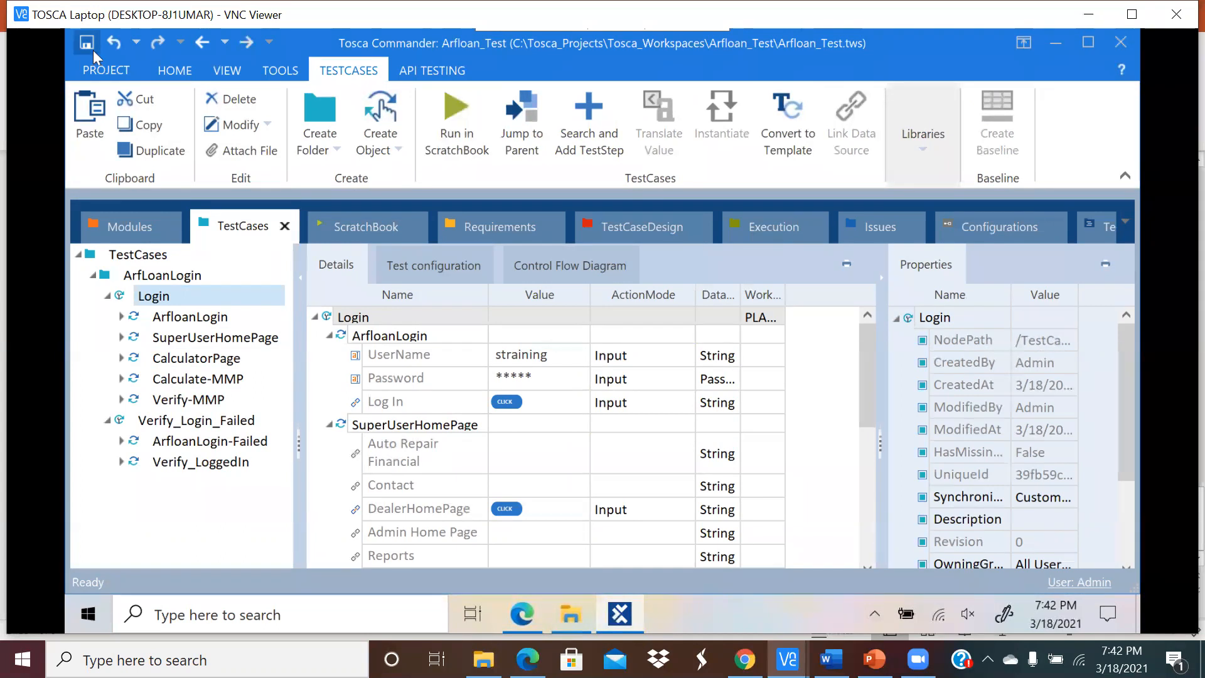
click(449, 126)
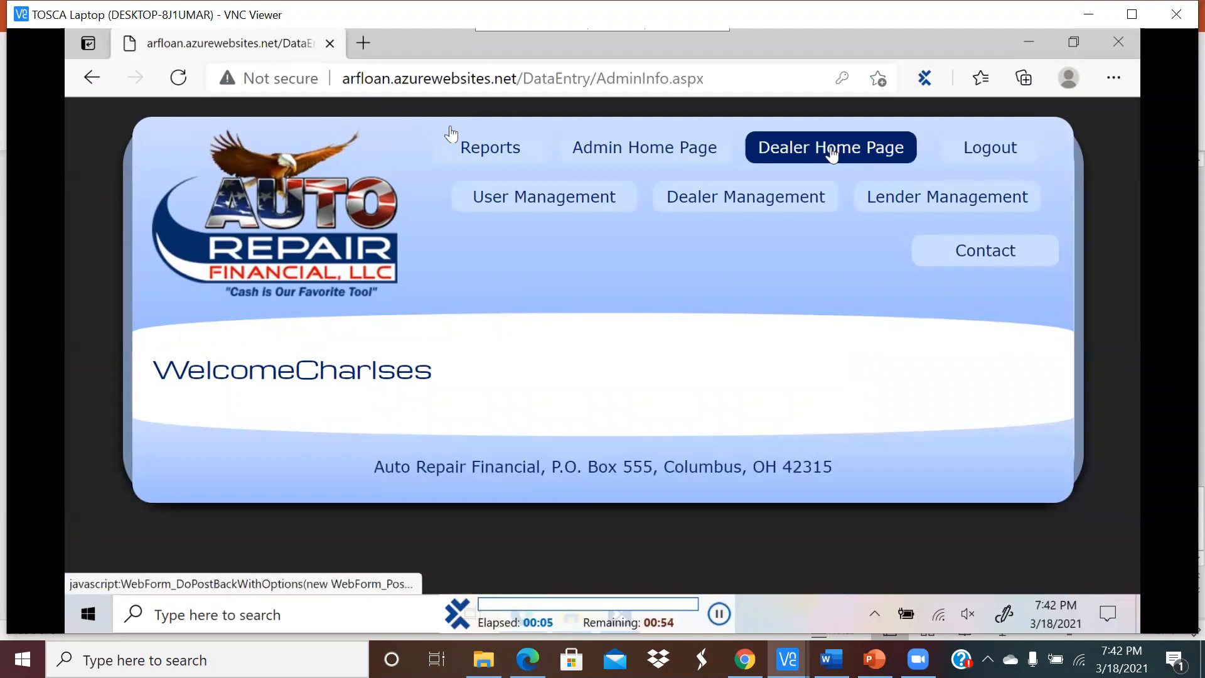
Step: Watch the run open Dealer Home Page and Calculator, enter 1000 and calculate, then return to Tosca
click(833, 151)
click(496, 198)
text(1000)
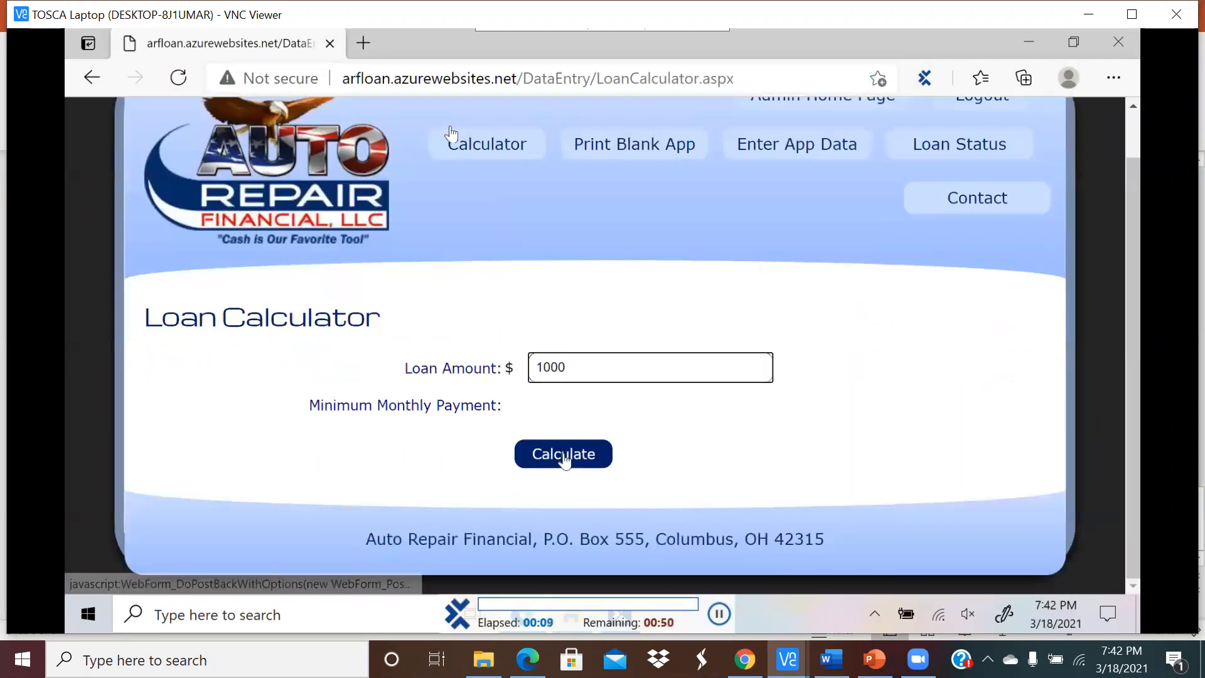
click(564, 454)
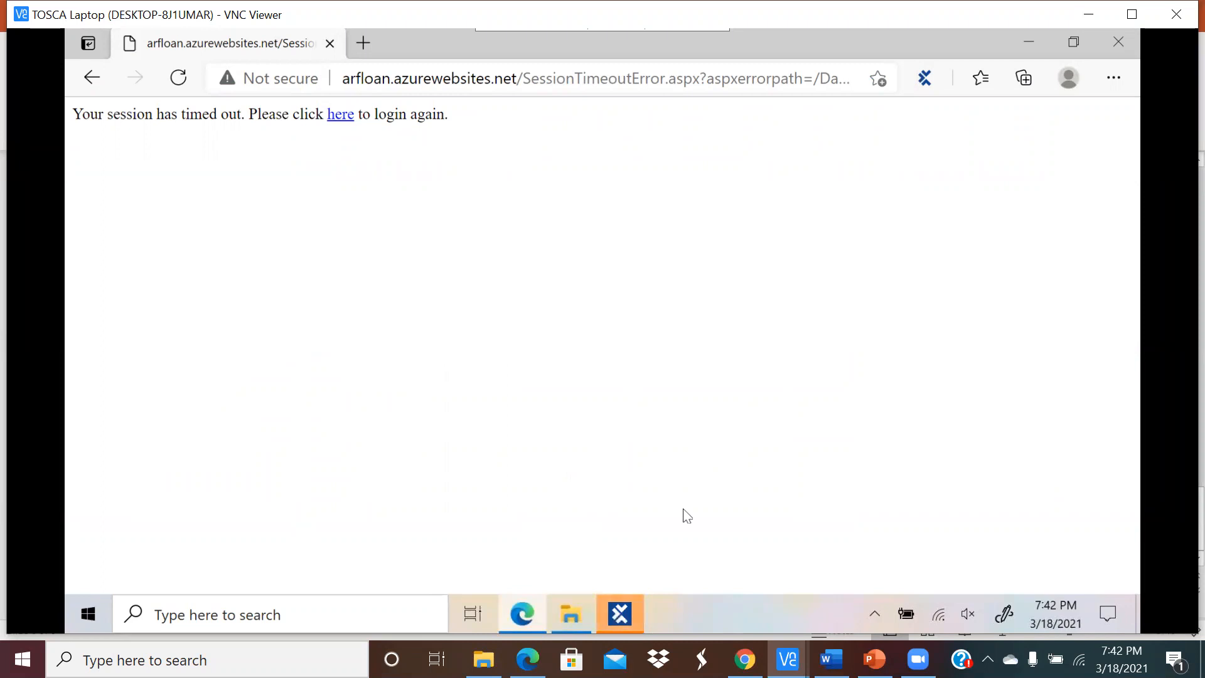
mouse_move(640, 620)
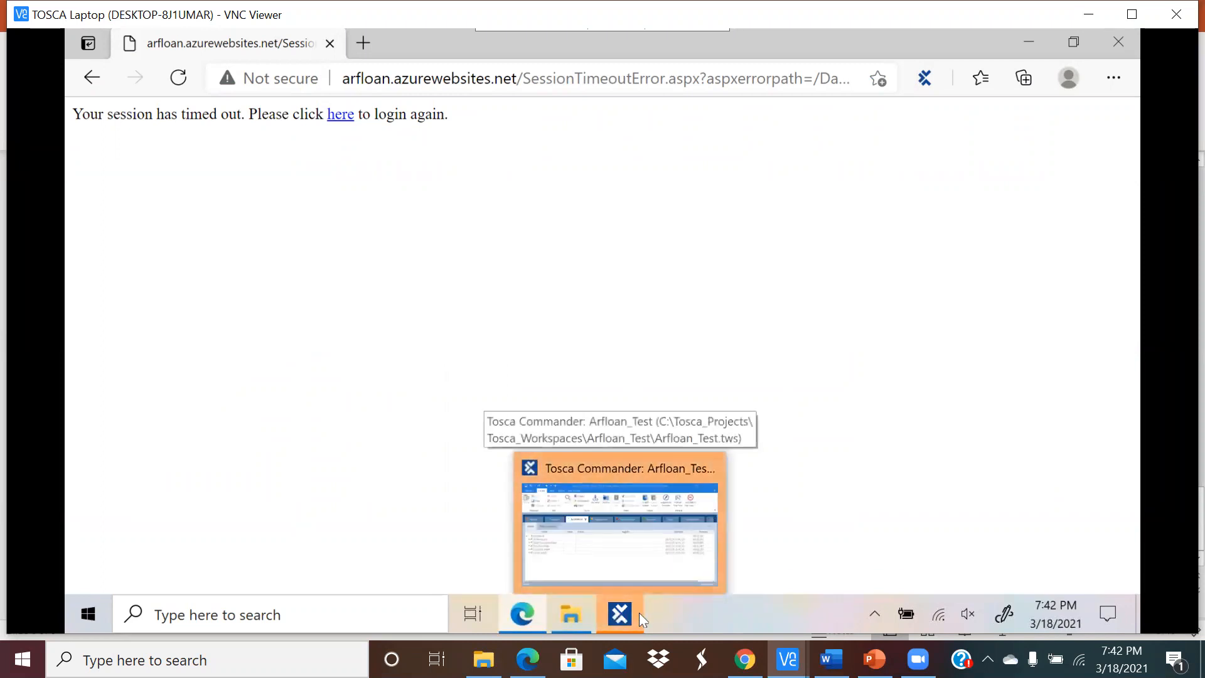
click(640, 620)
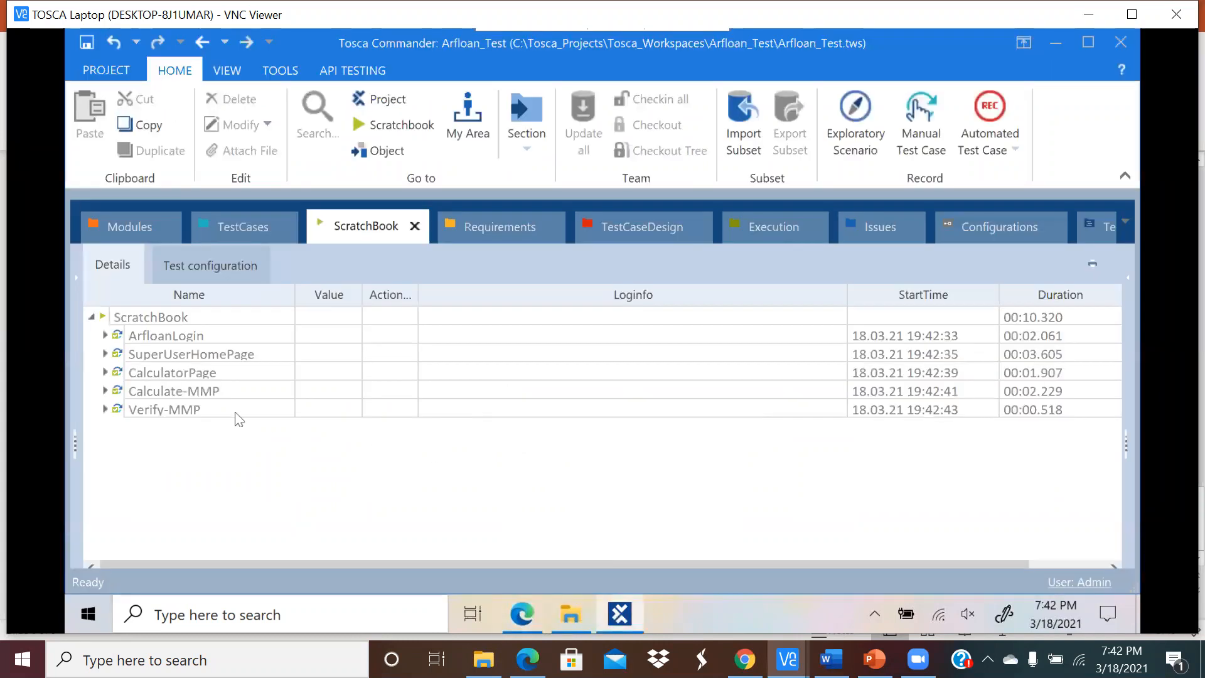
Step: Expand all five result nodes and confirm Amount passed with $ 30 expected and actual
click(105, 409)
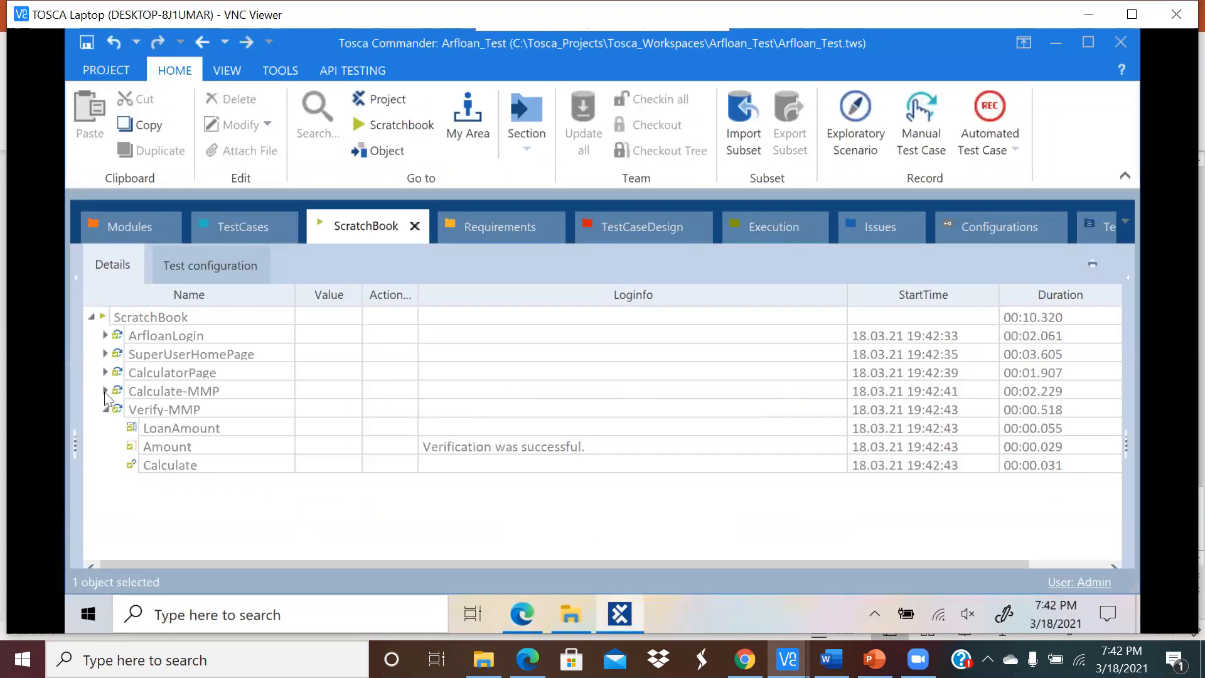
click(105, 391)
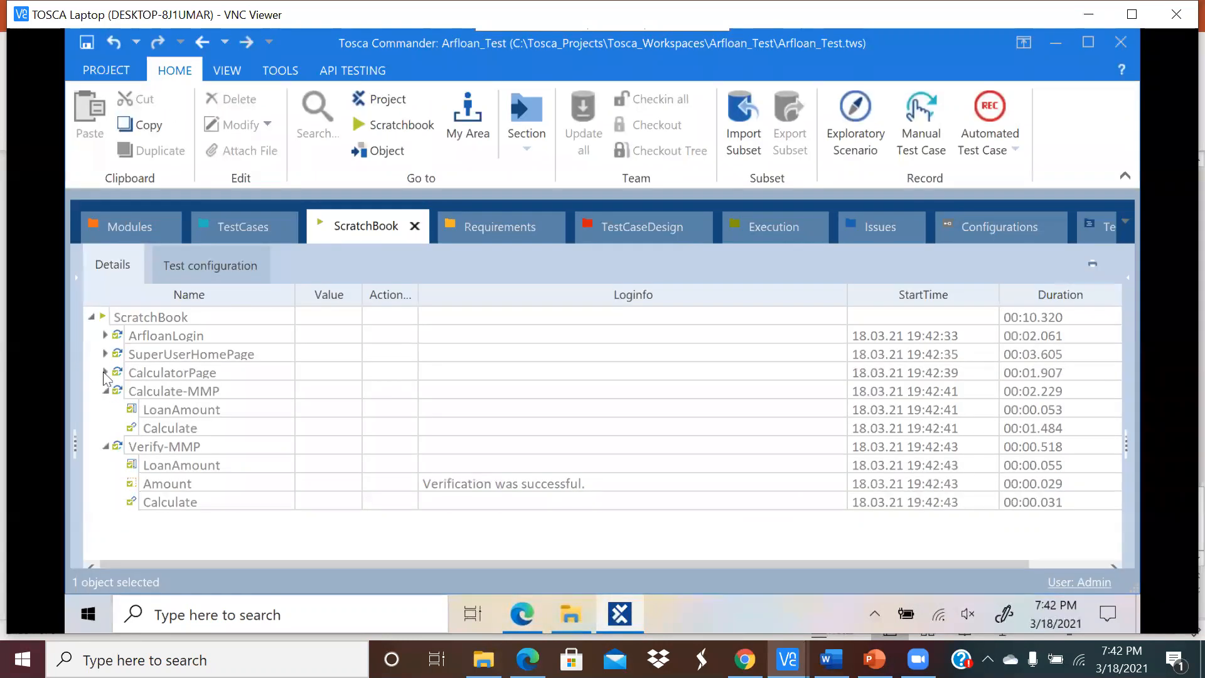
click(105, 372)
click(105, 353)
click(105, 335)
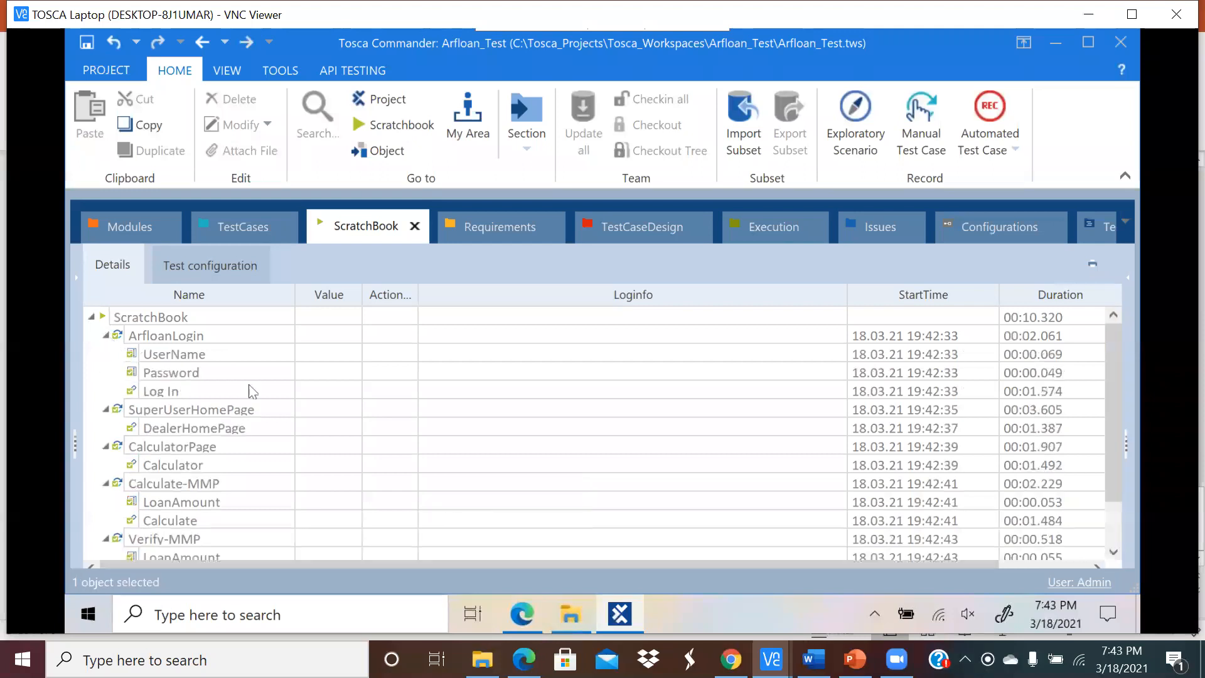
scroll(356, 414, down, 1)
click(577, 525)
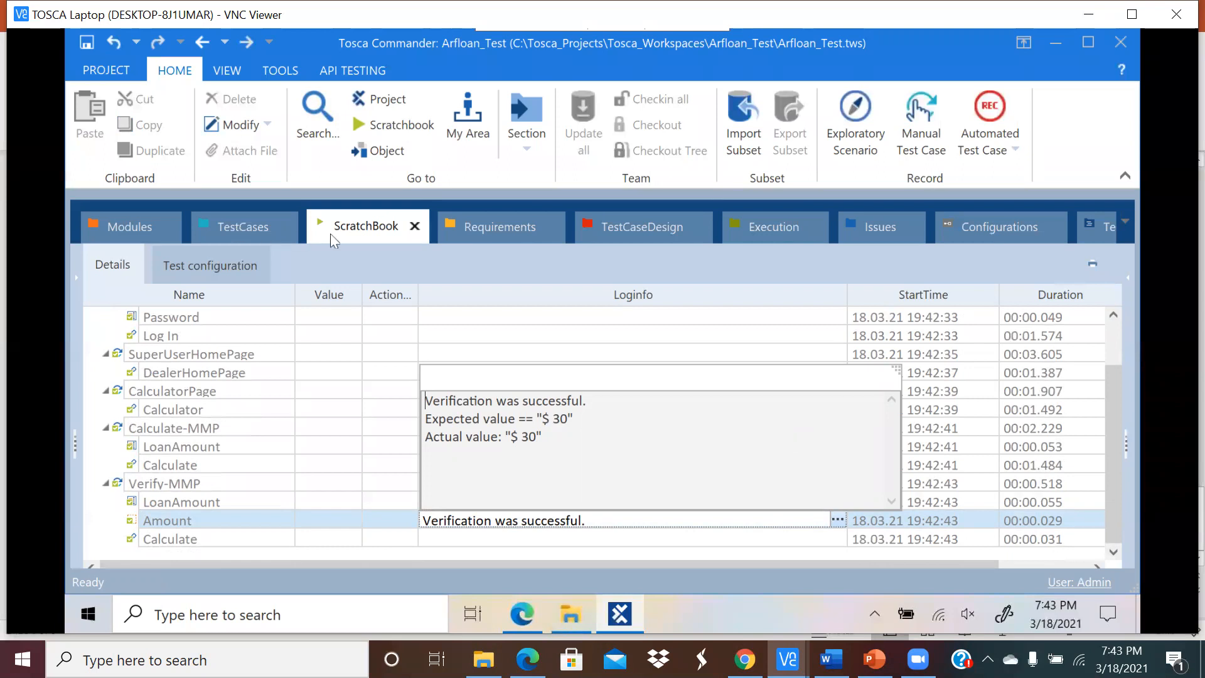
click(248, 228)
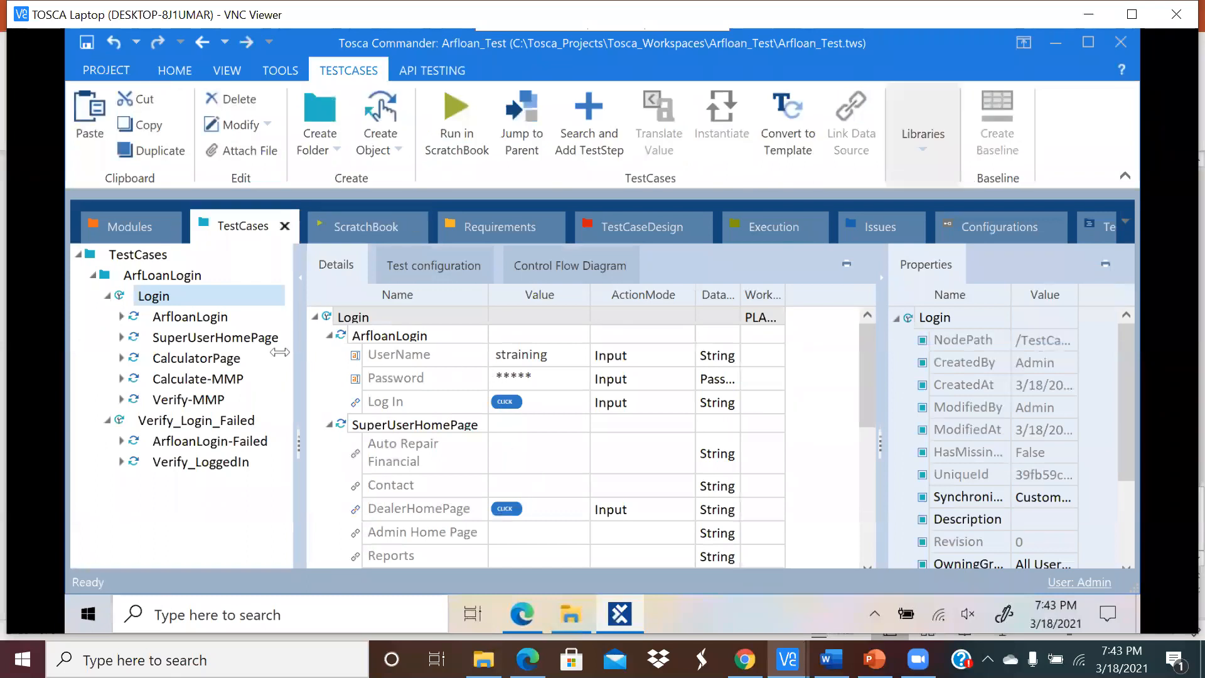
Step: Append 00 to Verify-MMP's Amount expected value so it reads InnerText == $ 3000
click(201, 402)
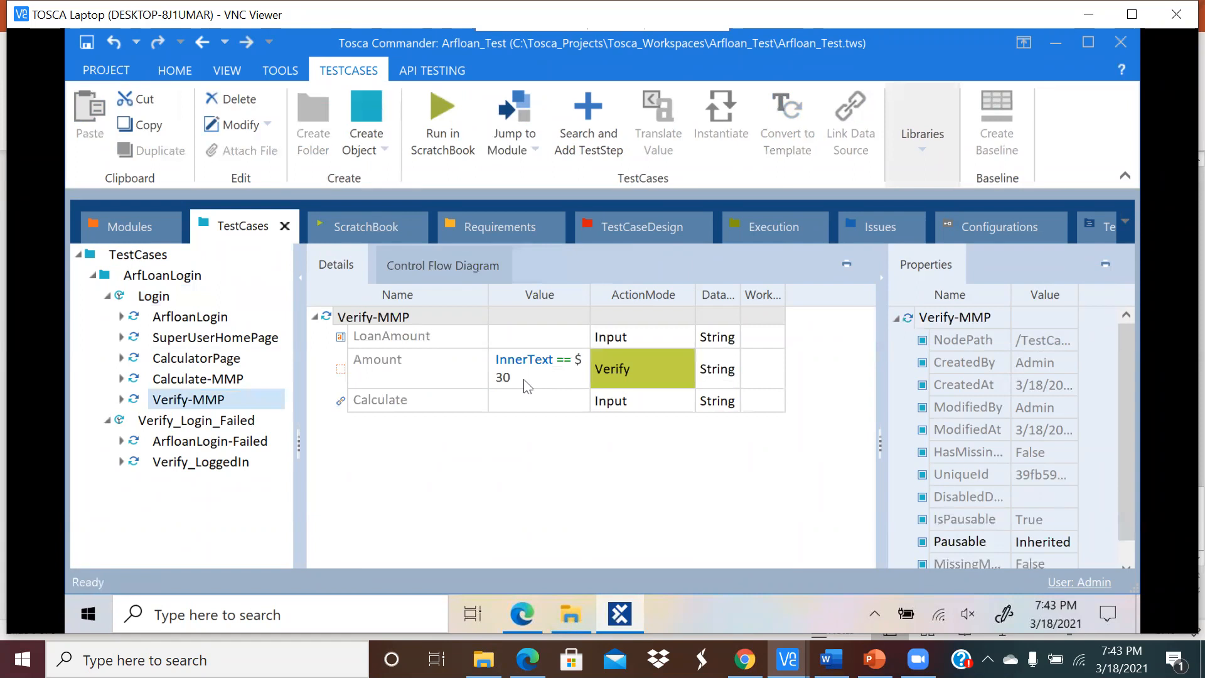
click(530, 384)
click(552, 382)
click(576, 375)
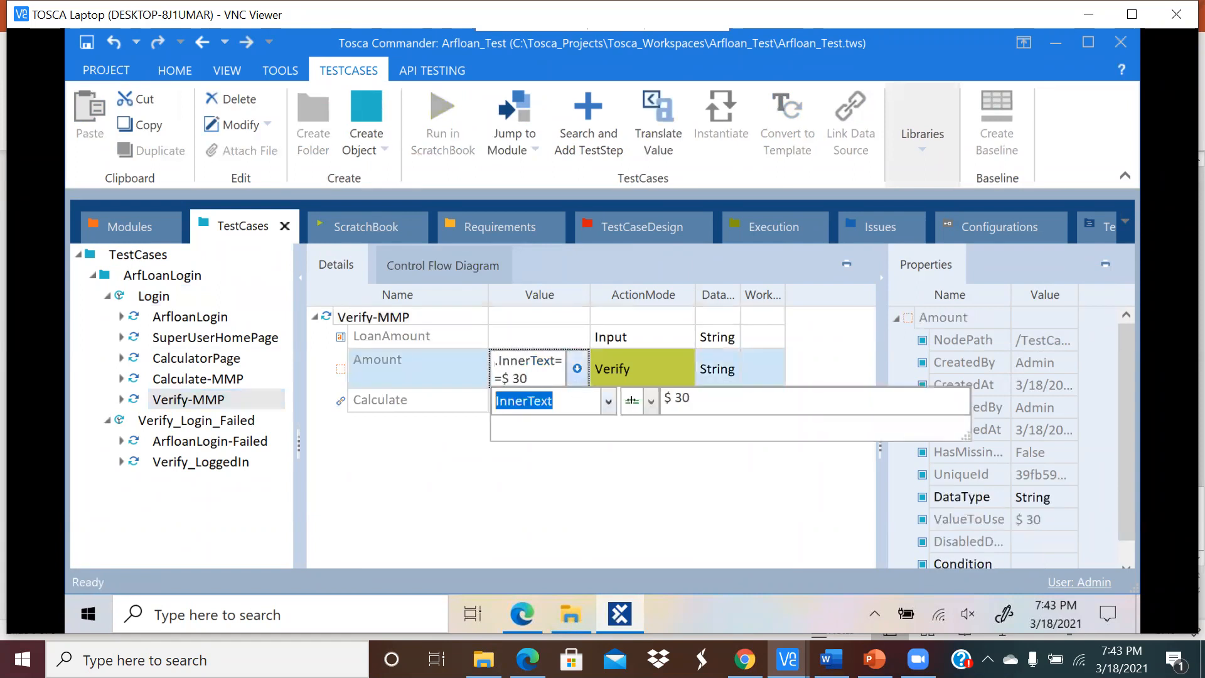
click(692, 399)
text(00)
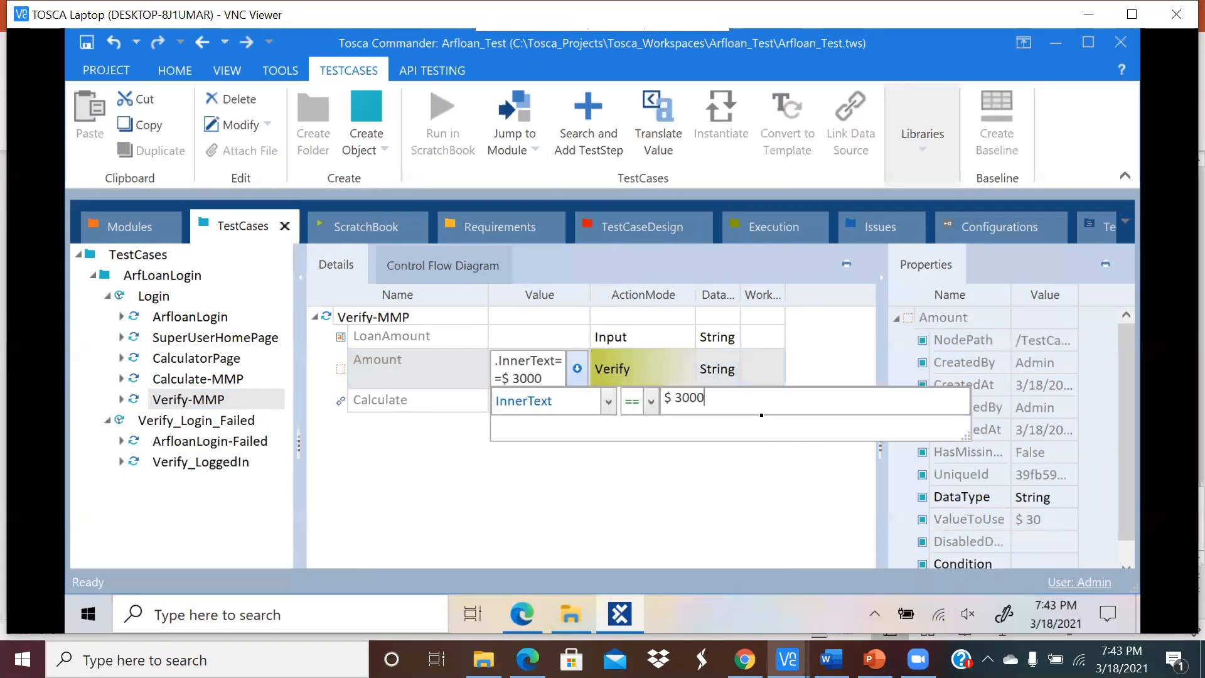
click(692, 495)
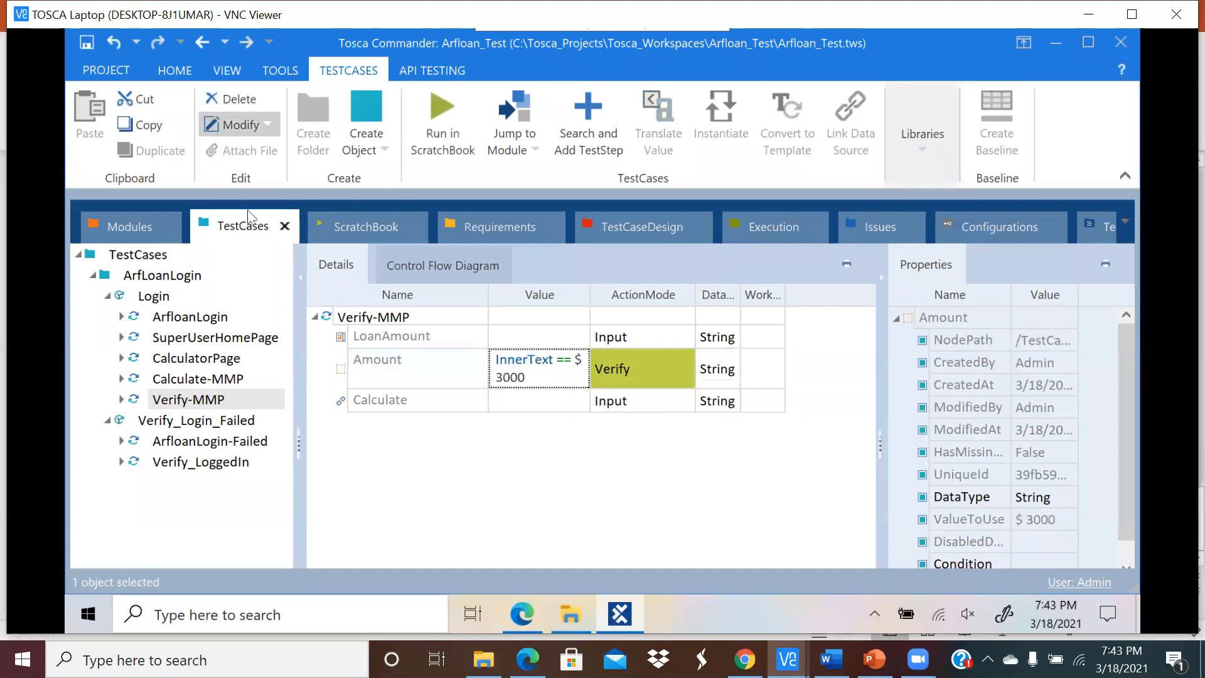
click(222, 401)
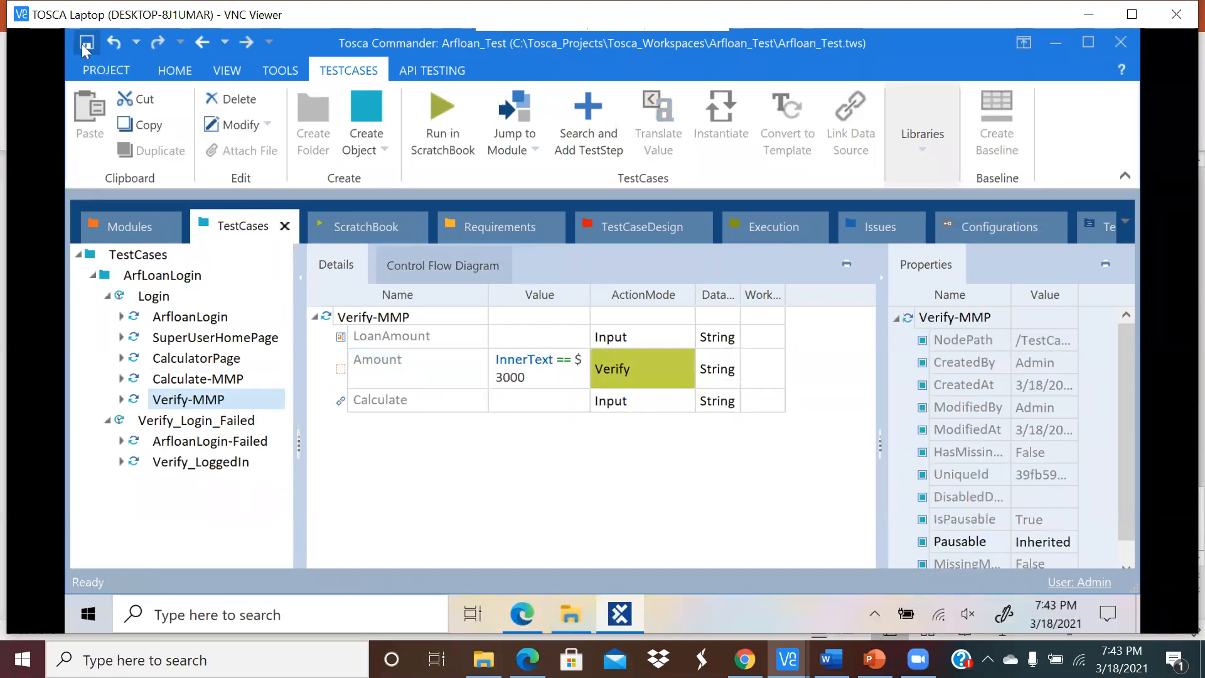
Step: Rerun Verify-MMP, then replace the timed-out Edge window with a fresh Arfloan home page
click(439, 117)
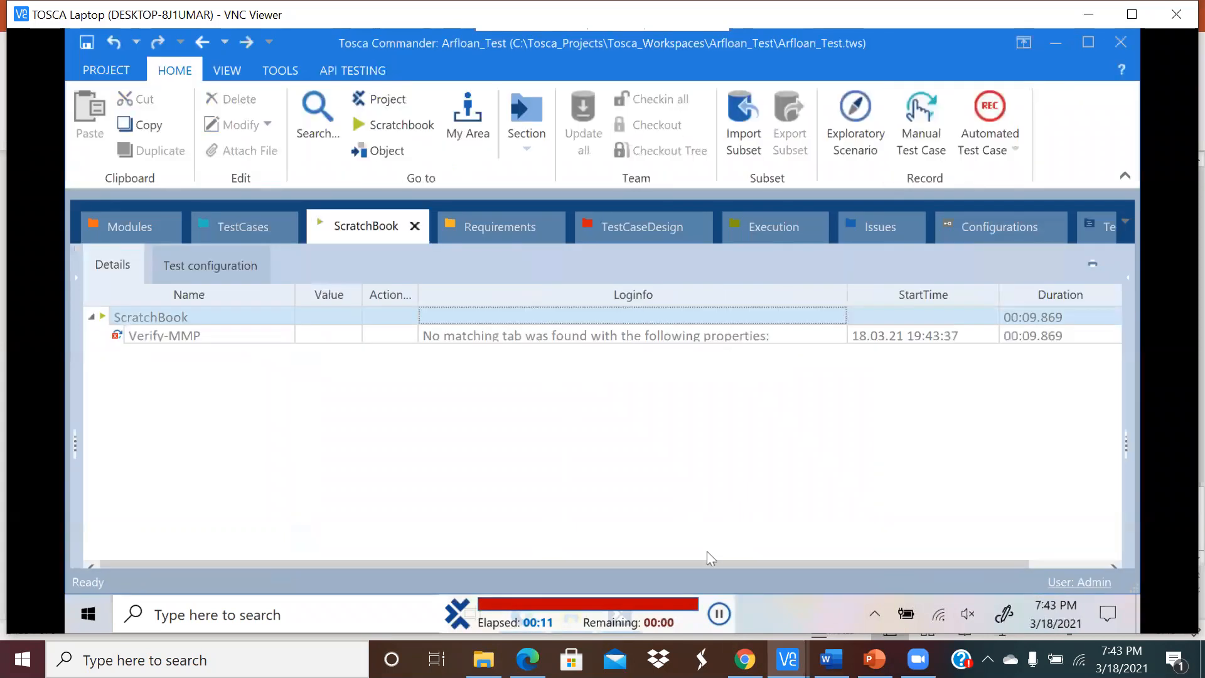
click(531, 613)
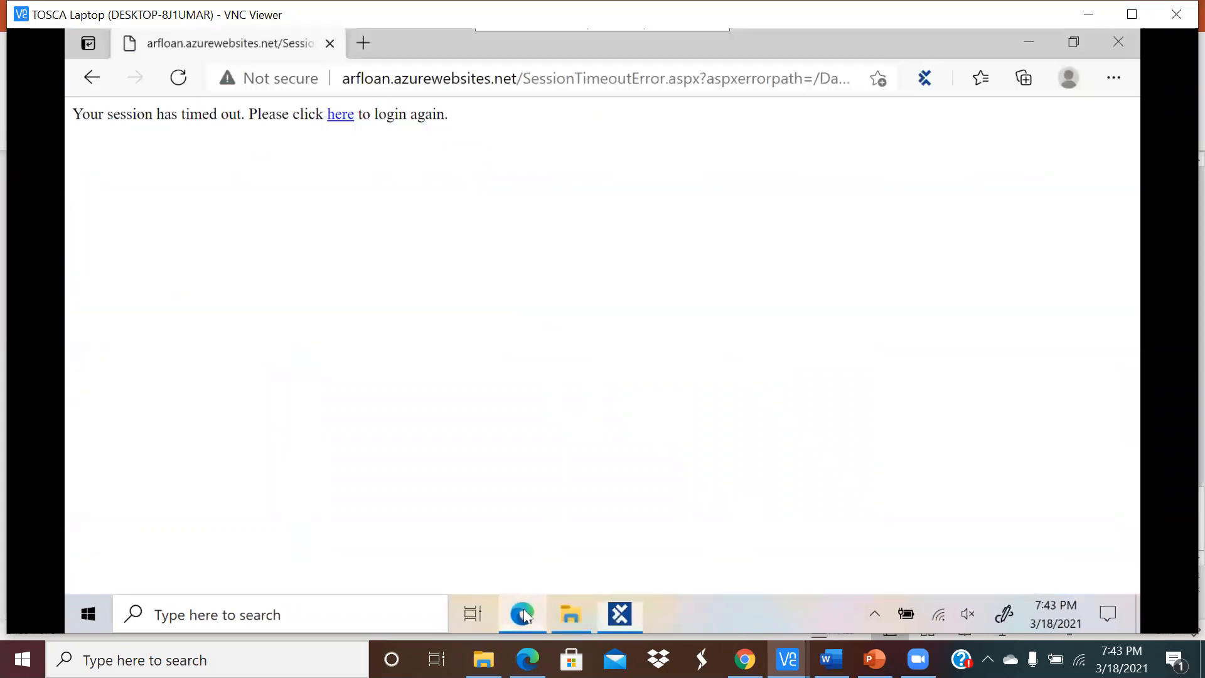
click(178, 78)
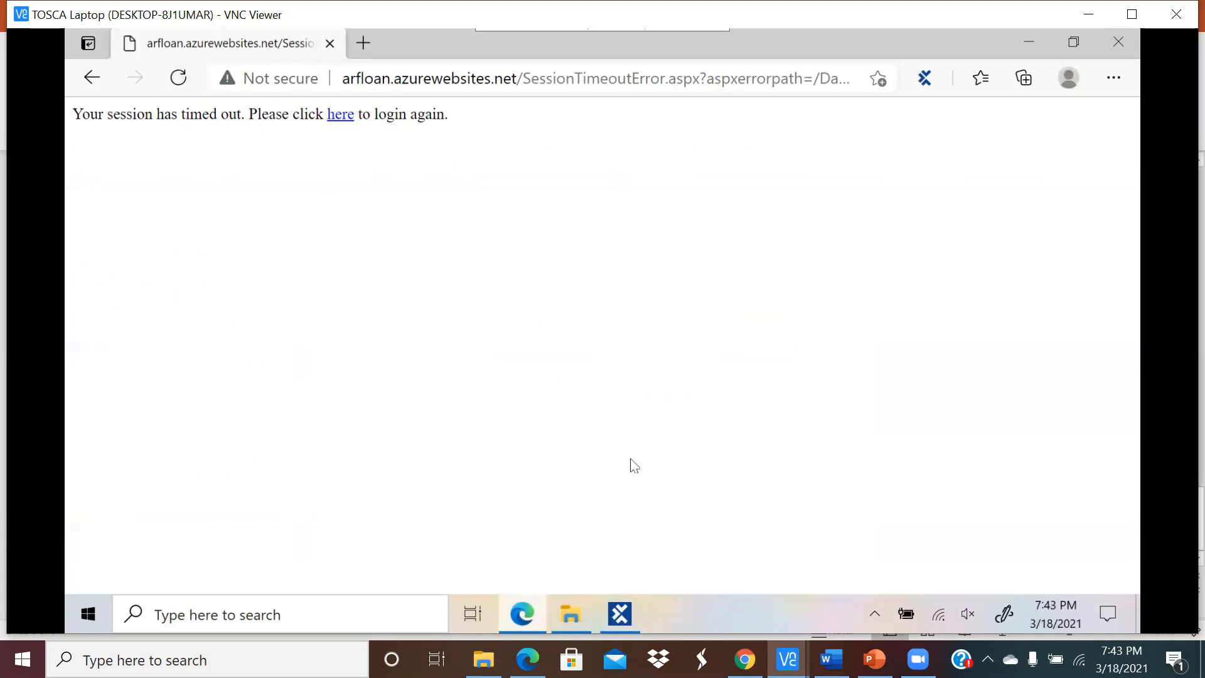
click(1119, 41)
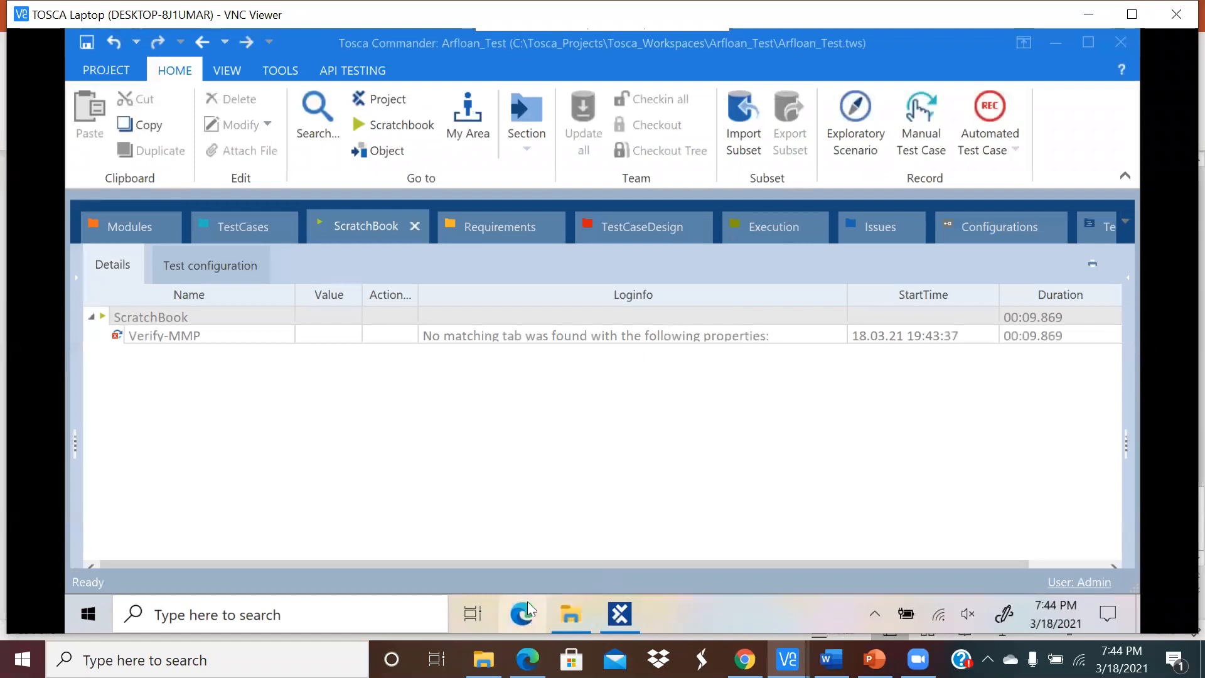
click(526, 604)
click(430, 114)
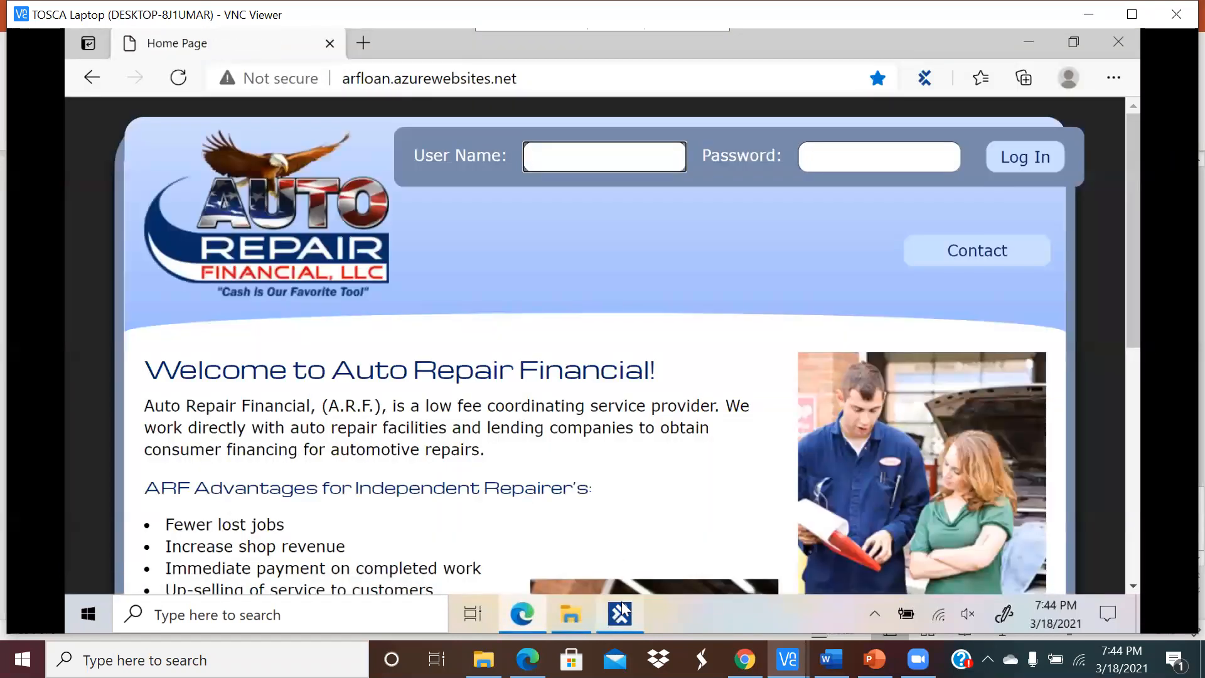
Step: Return to Tosca Commander and select the Login test case under ArfloanLogin
click(621, 606)
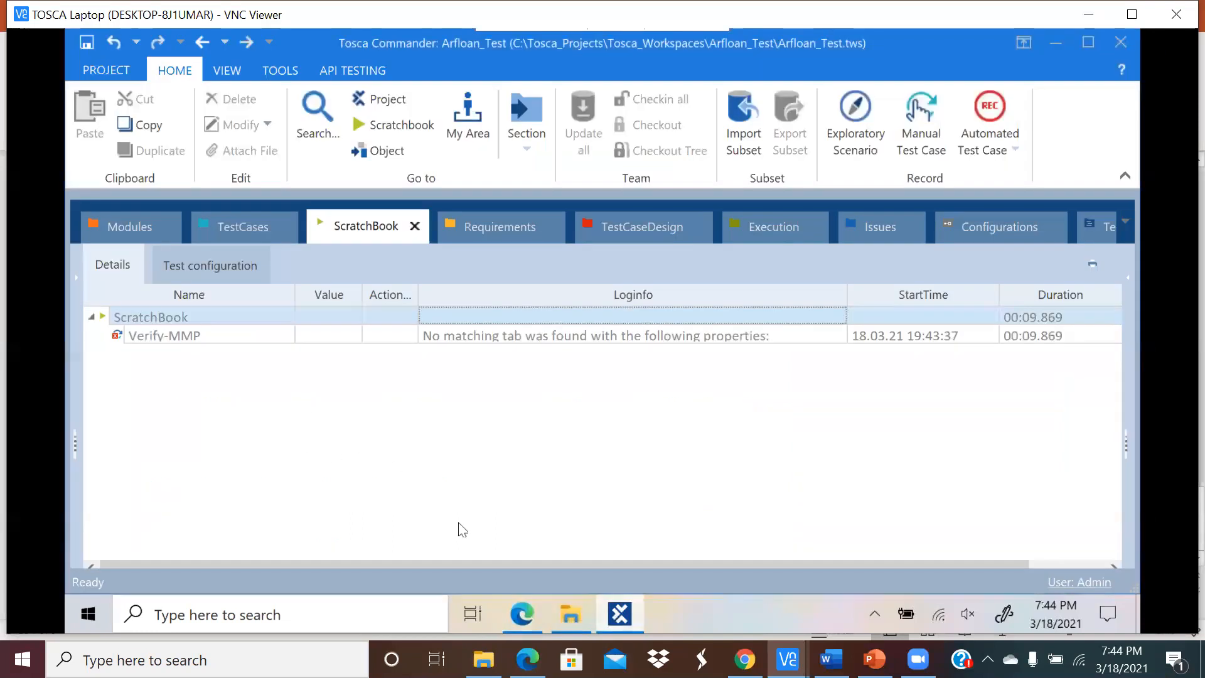
click(230, 226)
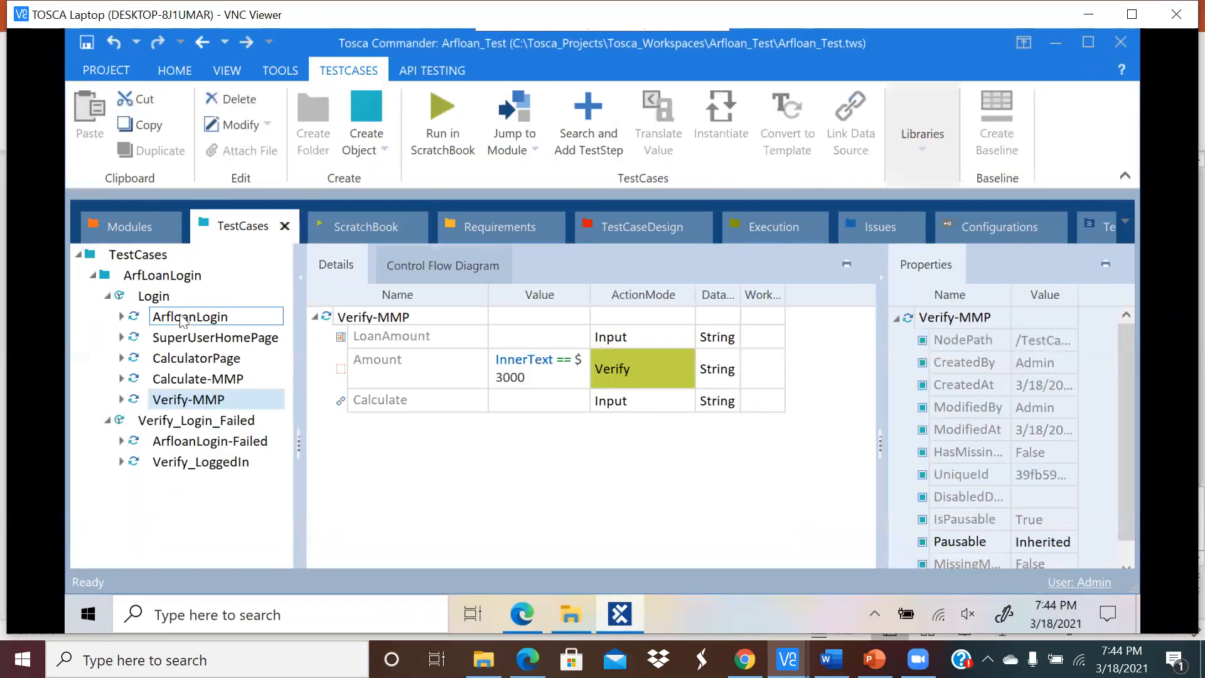
click(191, 317)
click(170, 299)
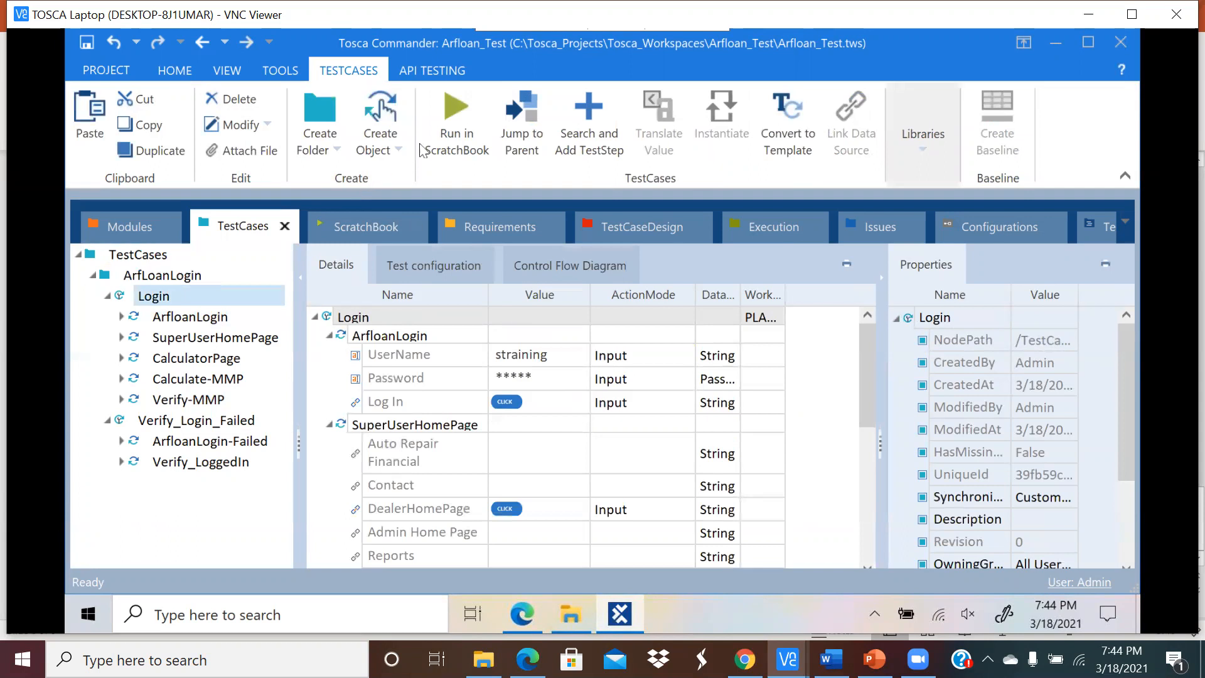
Step: Run the Login test case from ScratchBook, close Edge afterwards and return to the run results
click(446, 122)
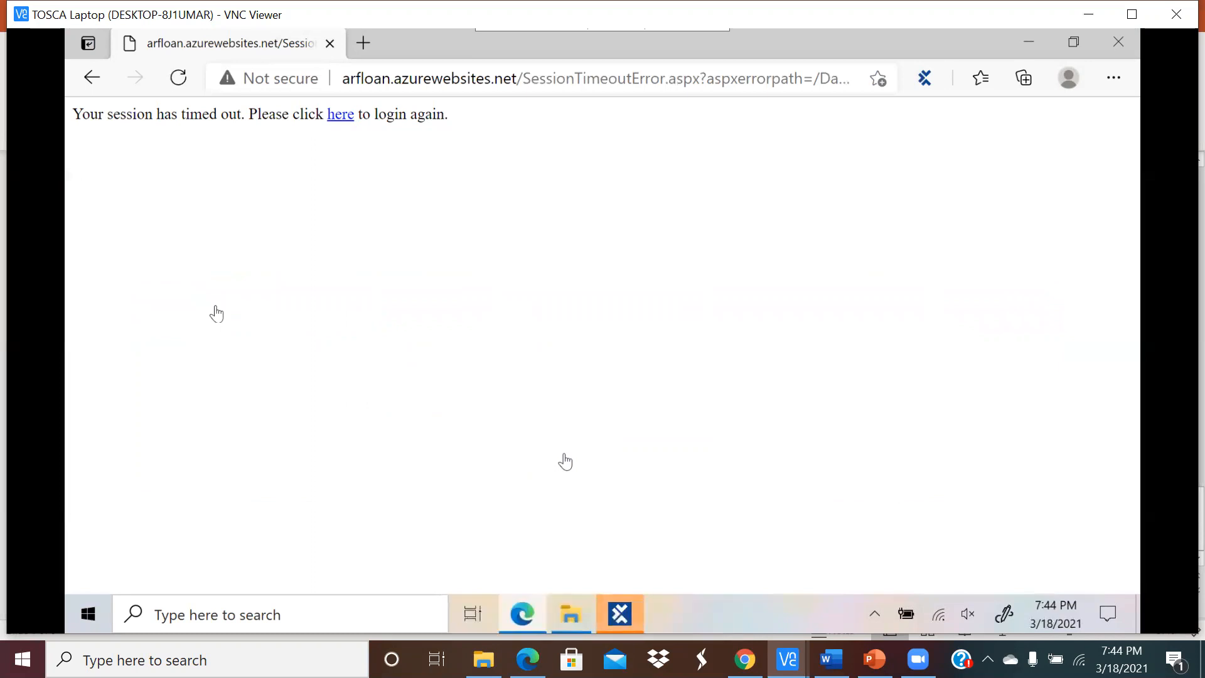
click(344, 115)
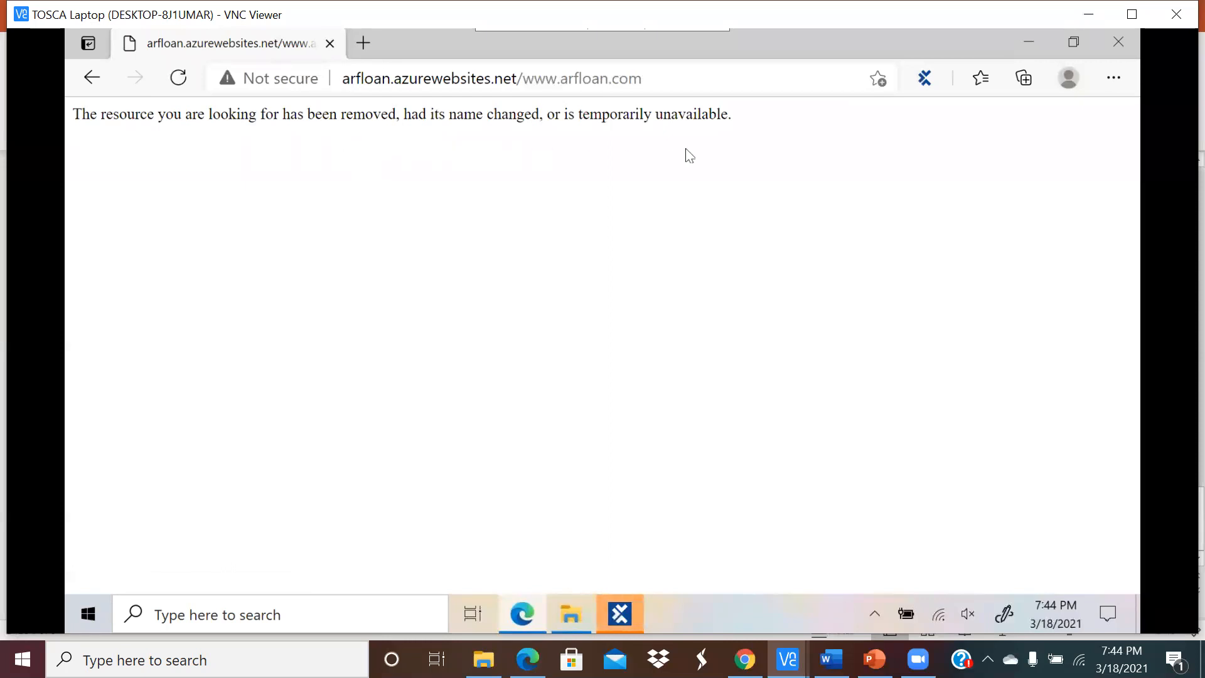
click(1118, 40)
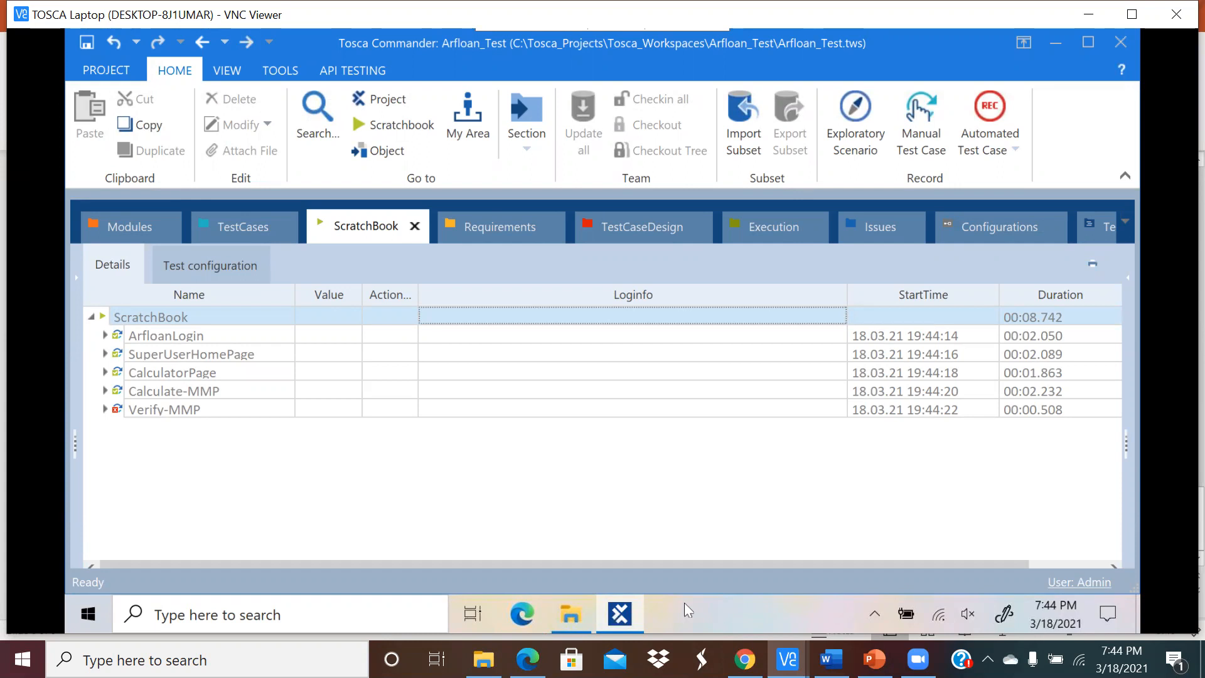
click(522, 613)
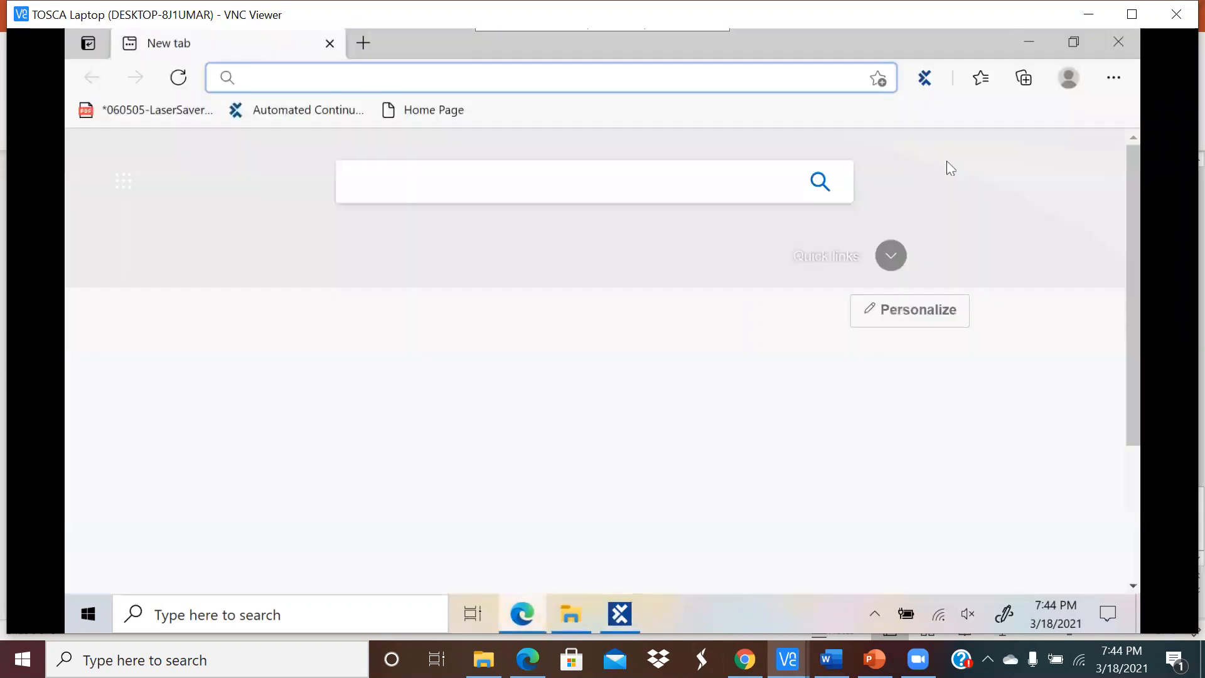
click(619, 614)
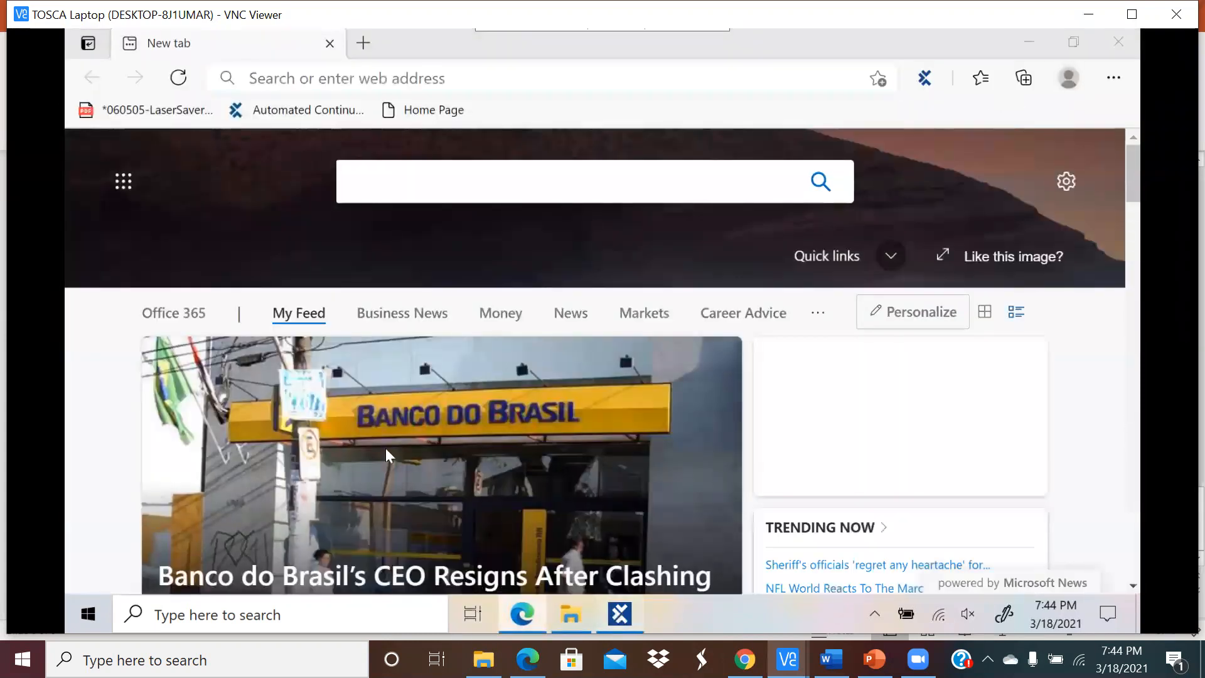
Step: Read Verify-MMP's Amount failure details (expected $ 3000, actual $ 30), then close them
click(105, 409)
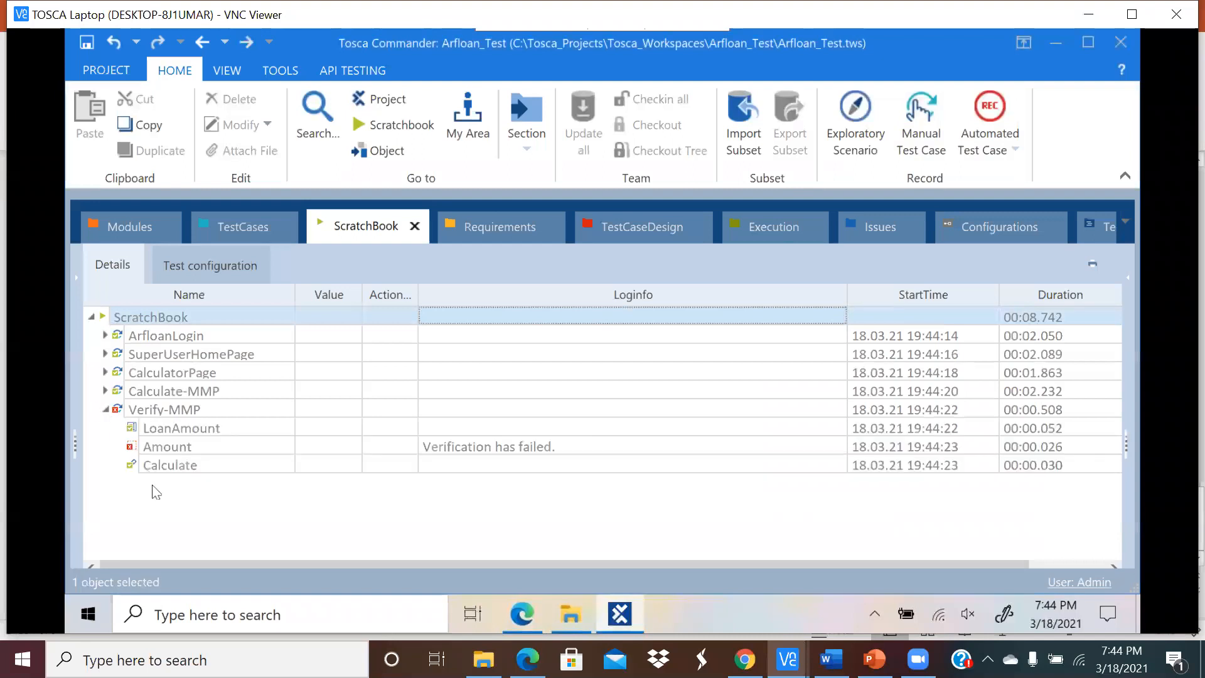
click(563, 446)
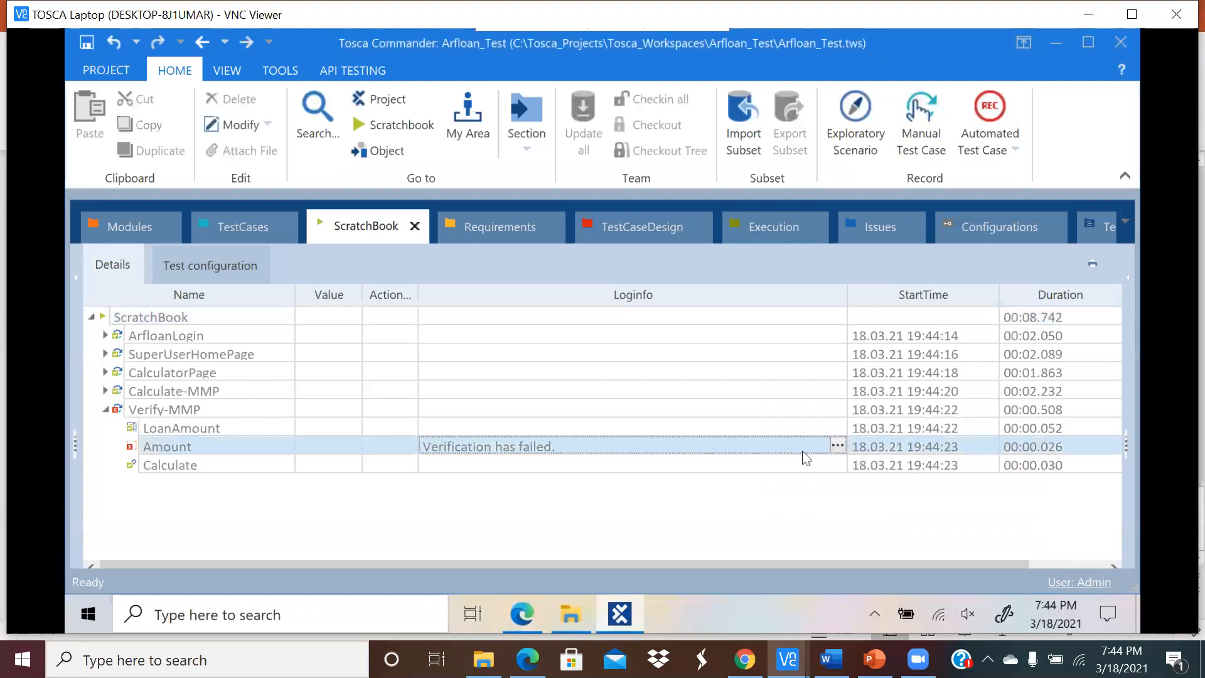
click(838, 446)
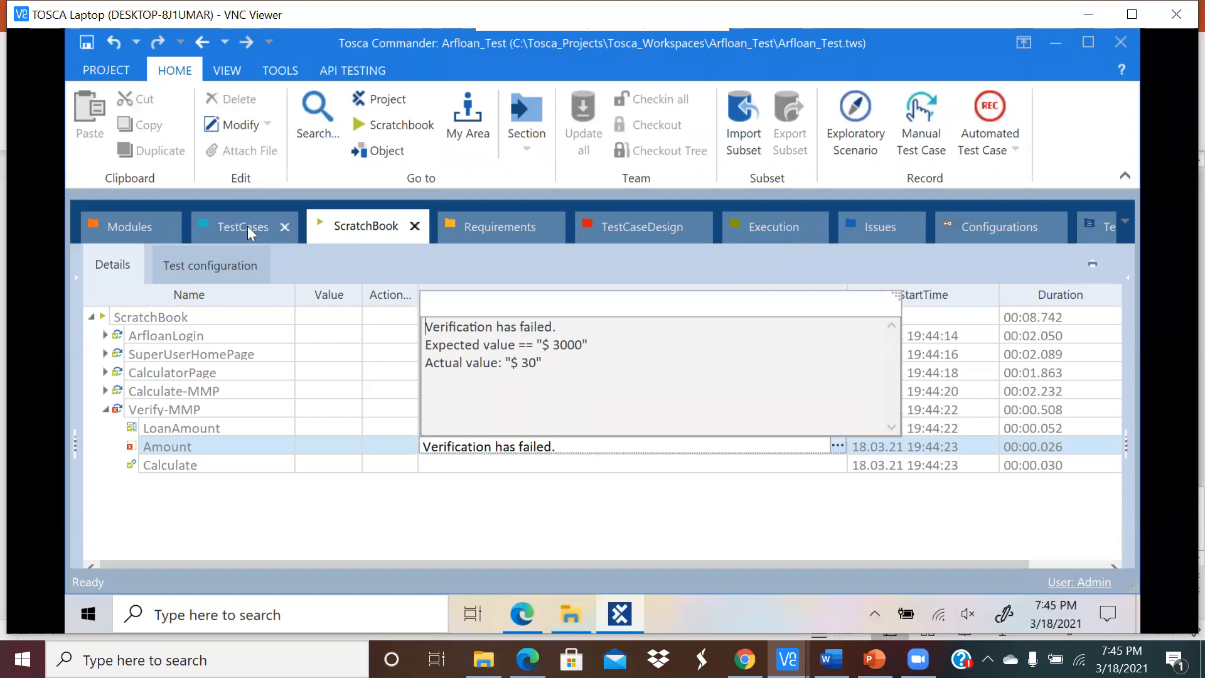
drag(588, 344, 542, 344)
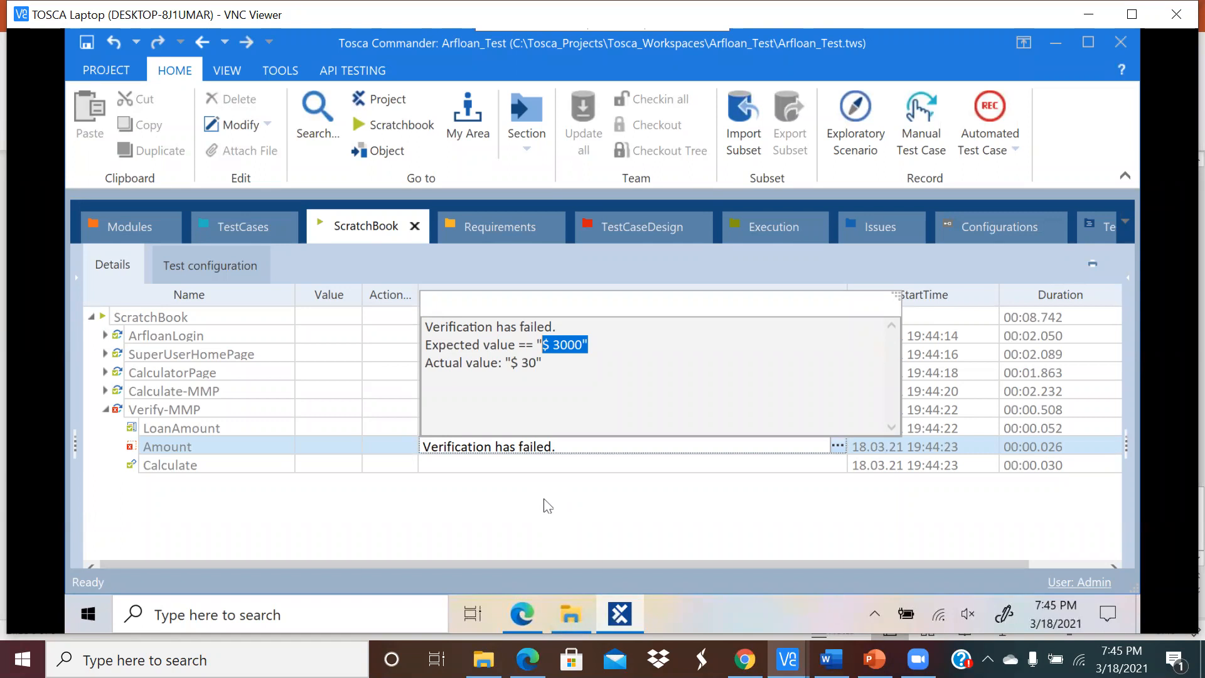
click(518, 493)
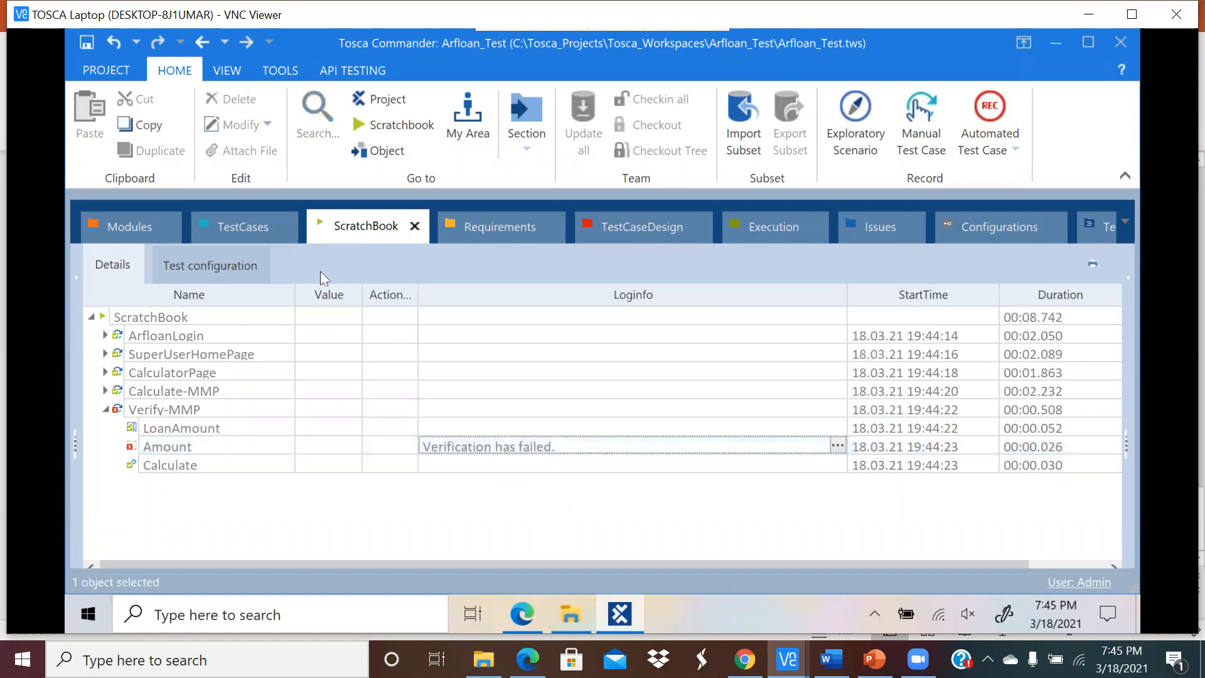
Step: Compare the TestCaseDesign and TestCases sections, checking the ArfloanLogin step's details
click(634, 233)
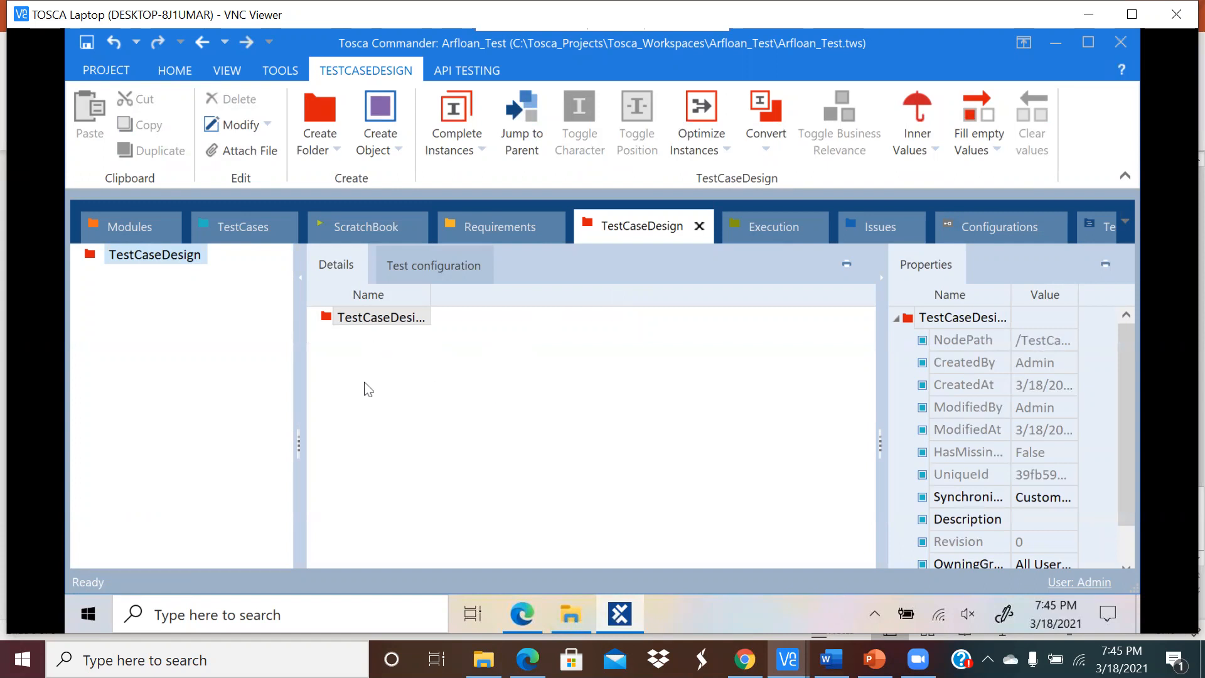
click(215, 227)
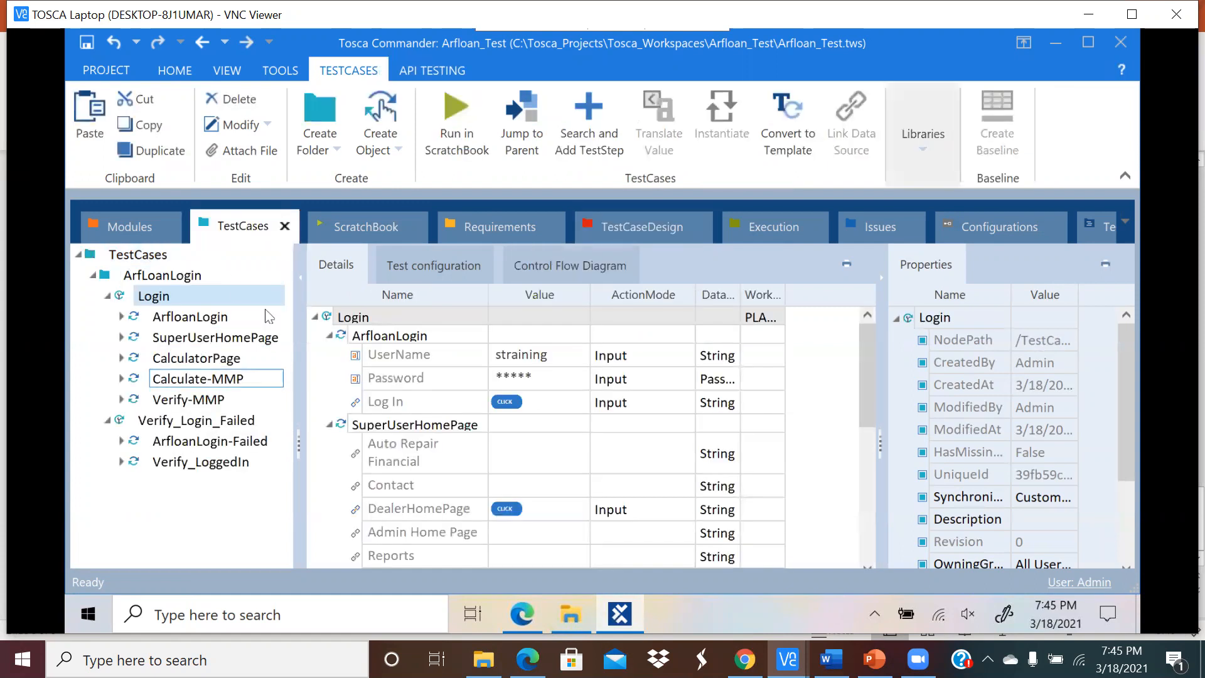
click(651, 224)
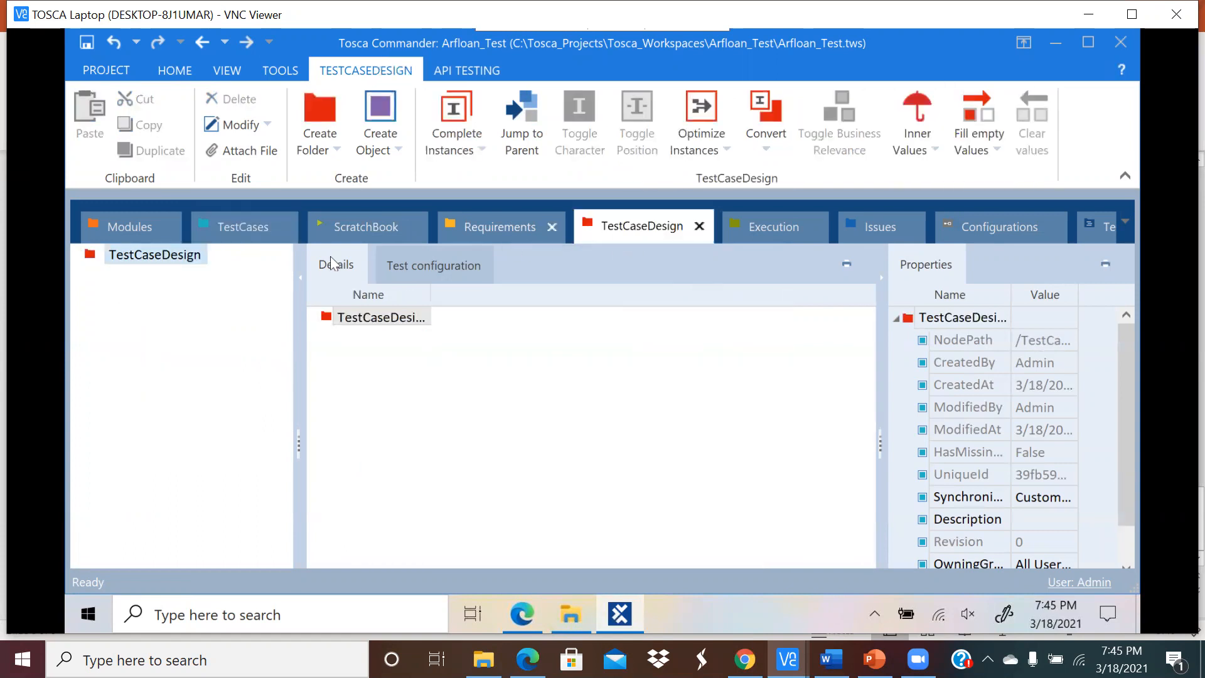
click(237, 225)
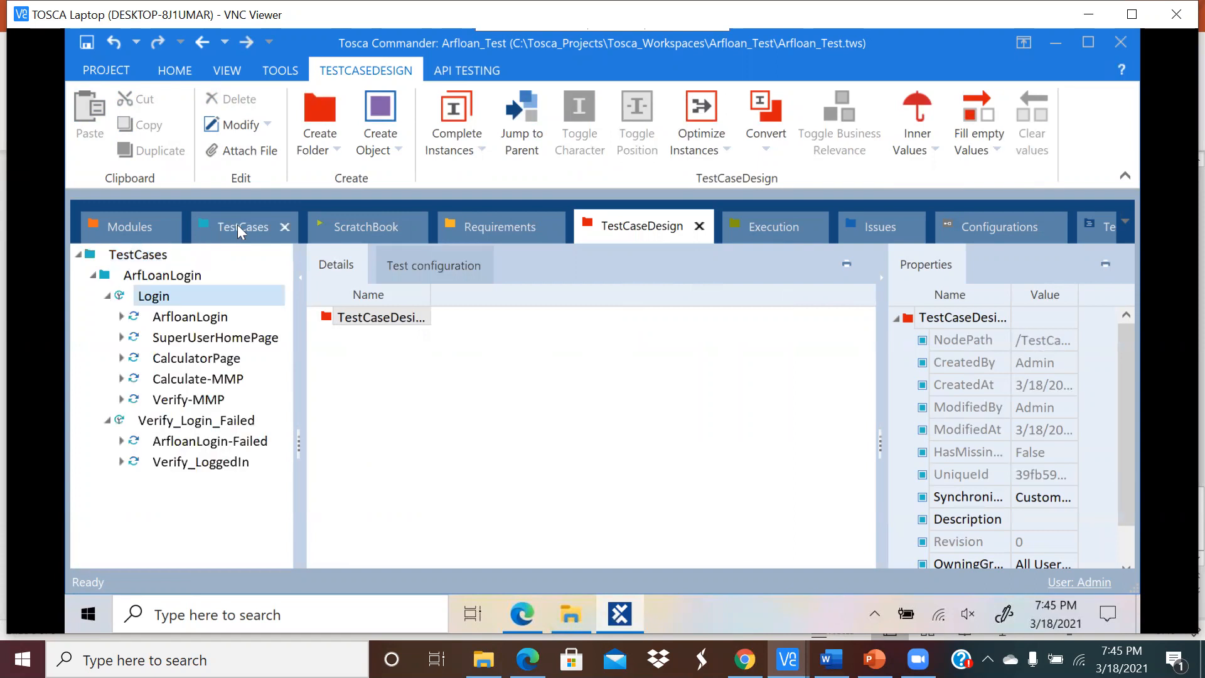
click(194, 317)
click(659, 223)
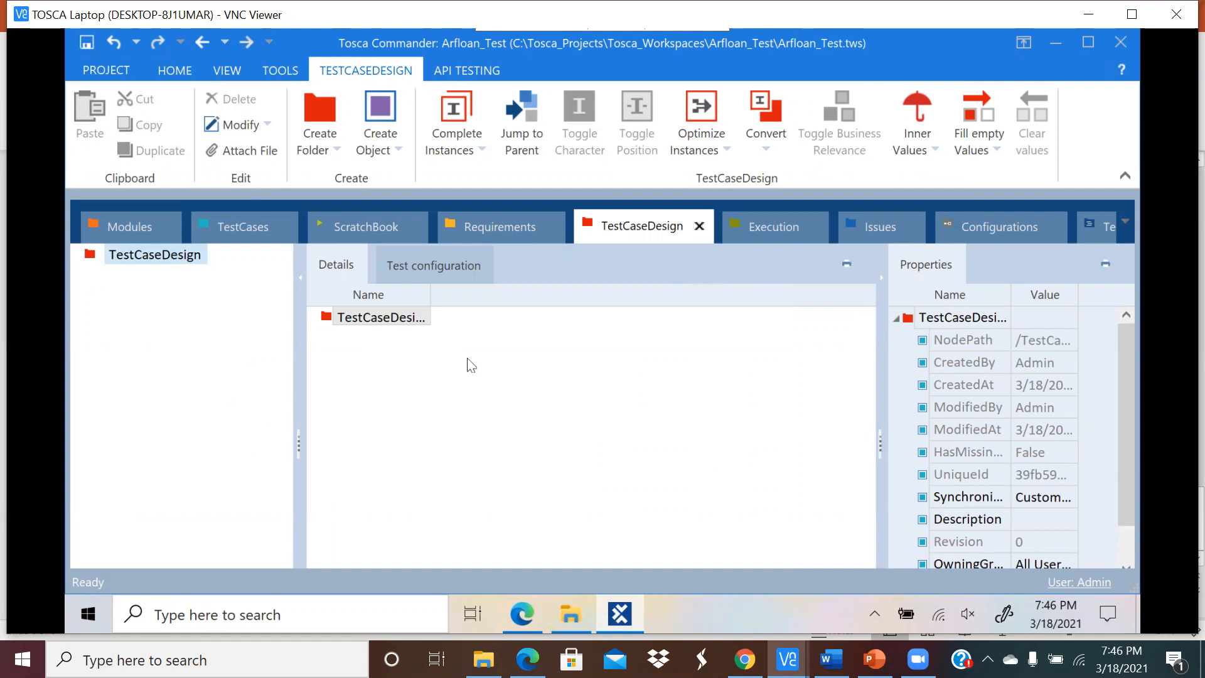
click(252, 226)
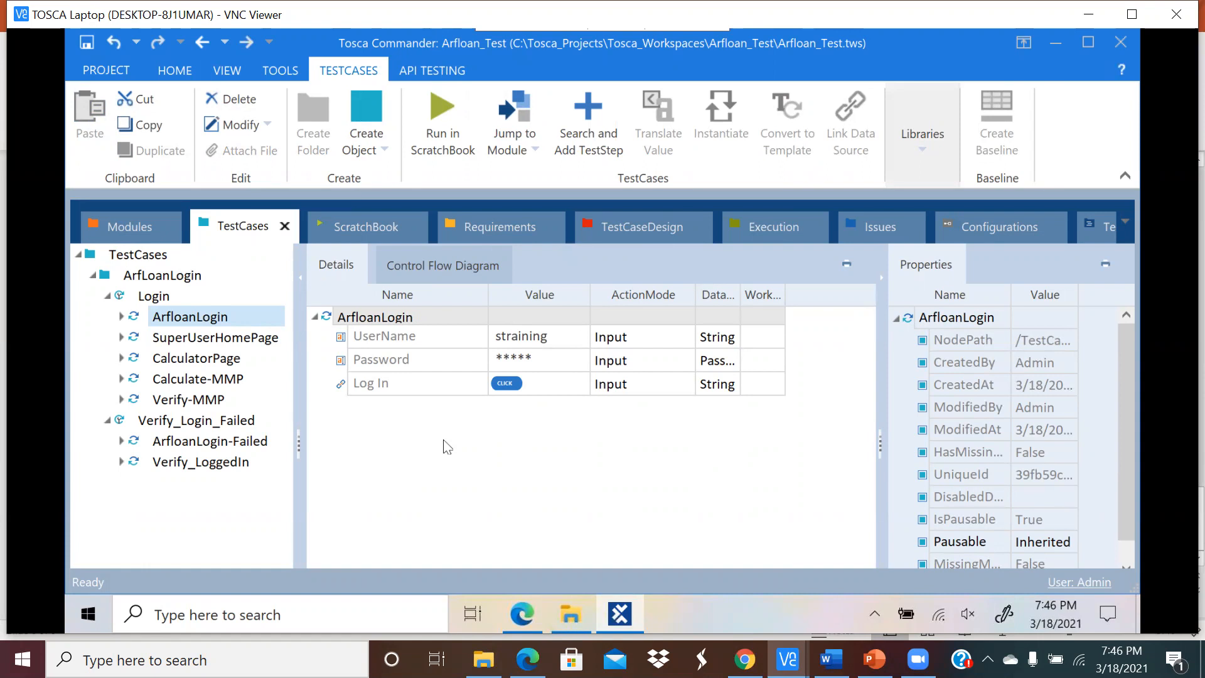
click(606, 230)
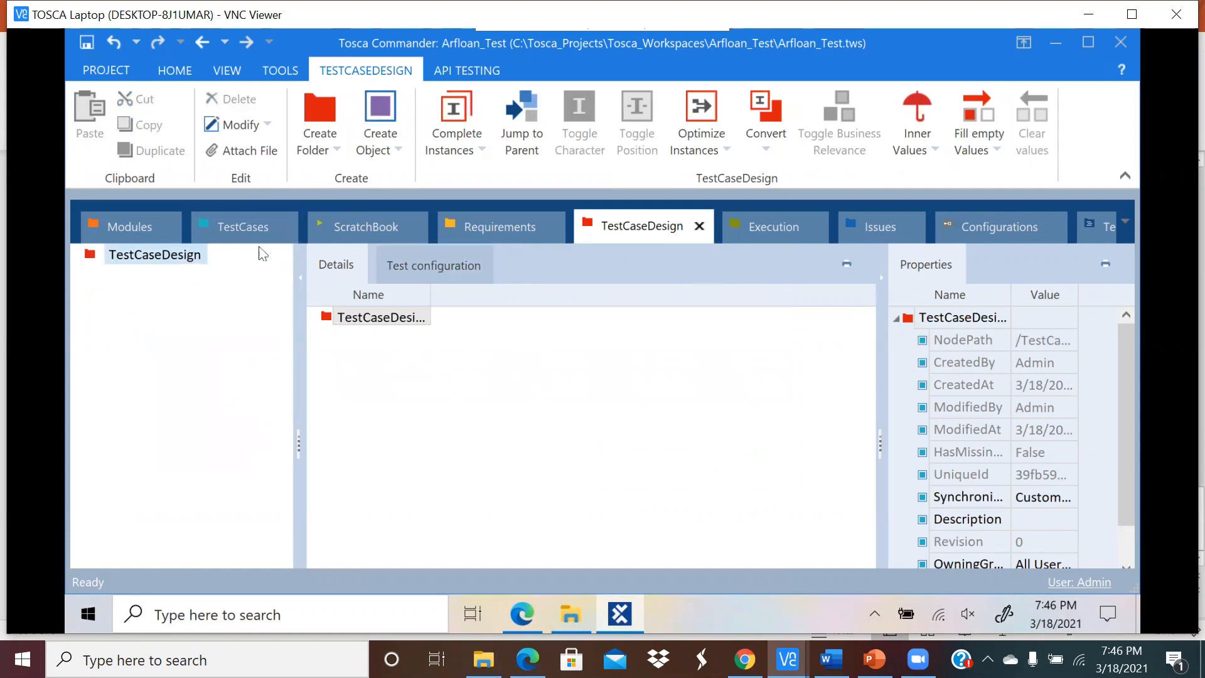
click(249, 229)
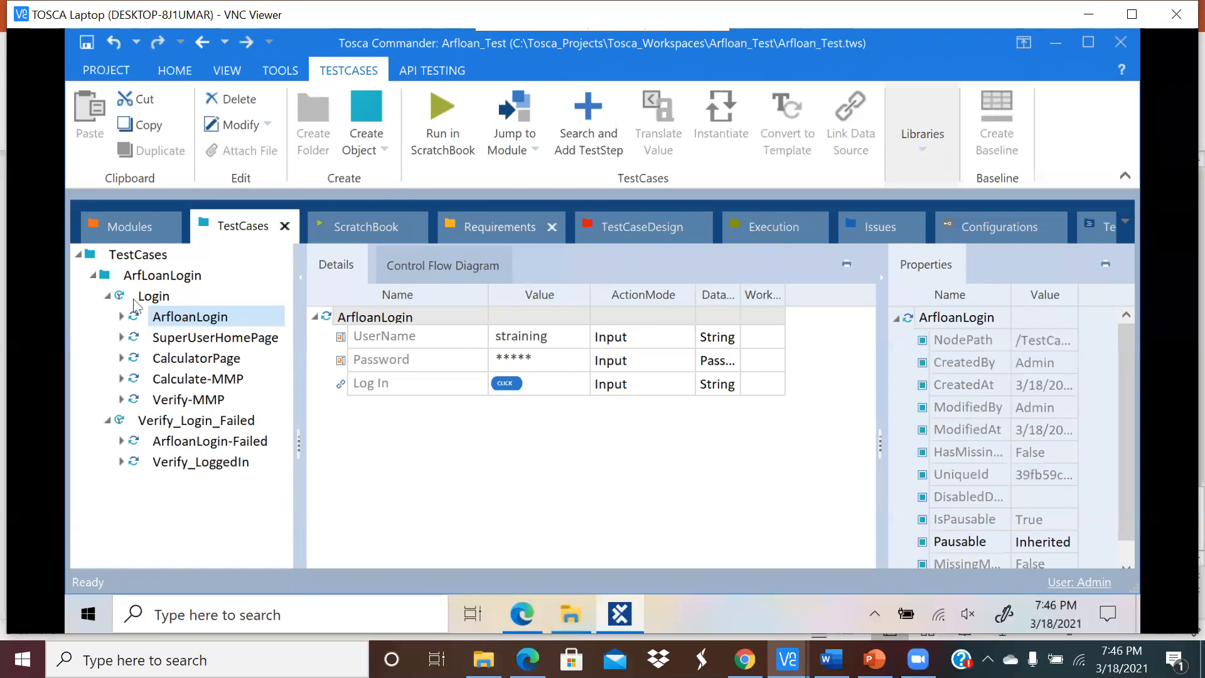
Step: Review the Login test case's context menu, then return to its steps in TestCases
right_click(157, 304)
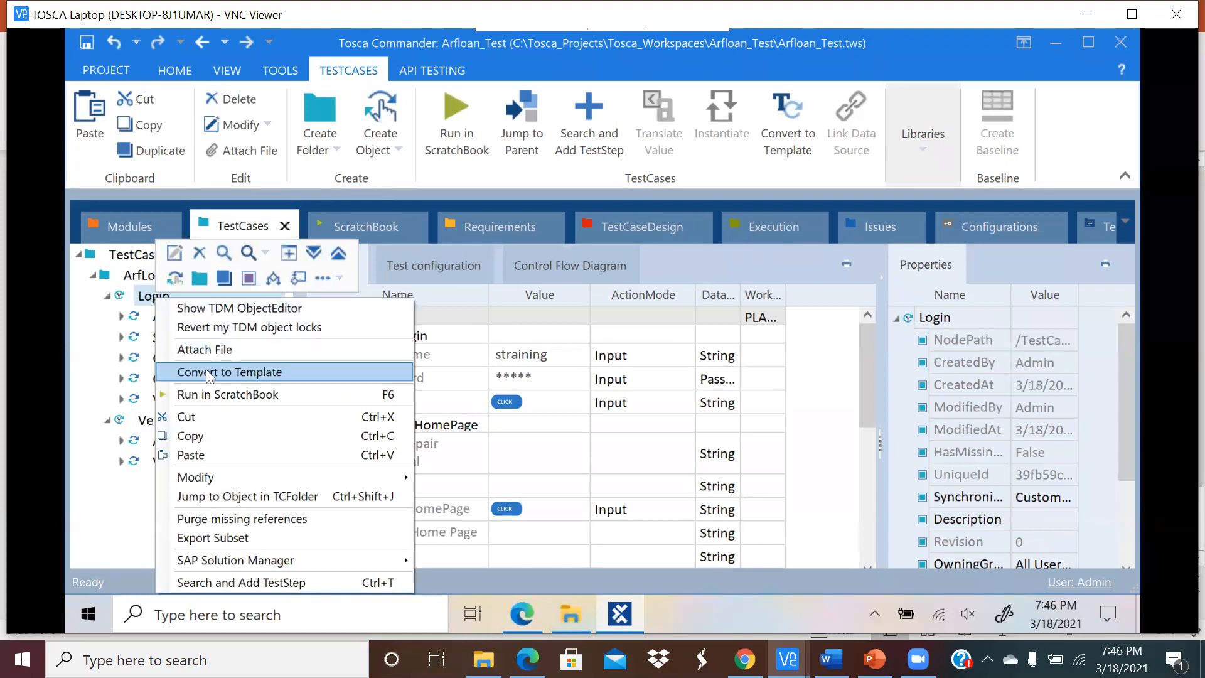
click(651, 250)
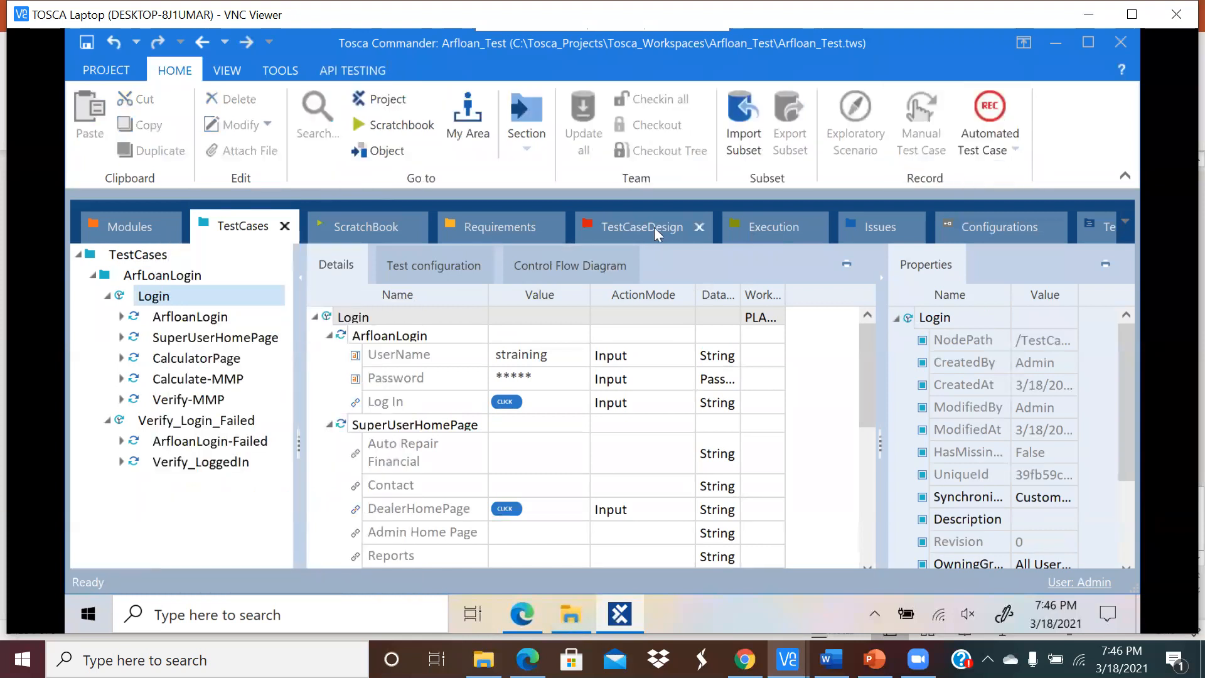
click(654, 227)
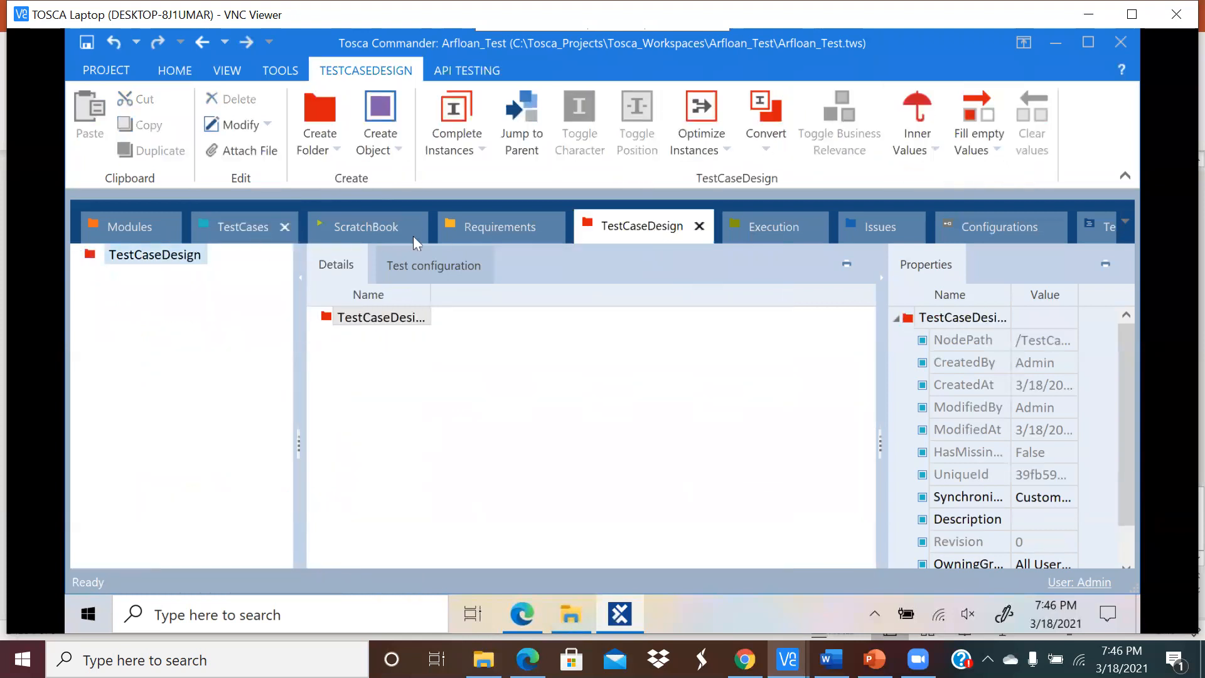
click(242, 224)
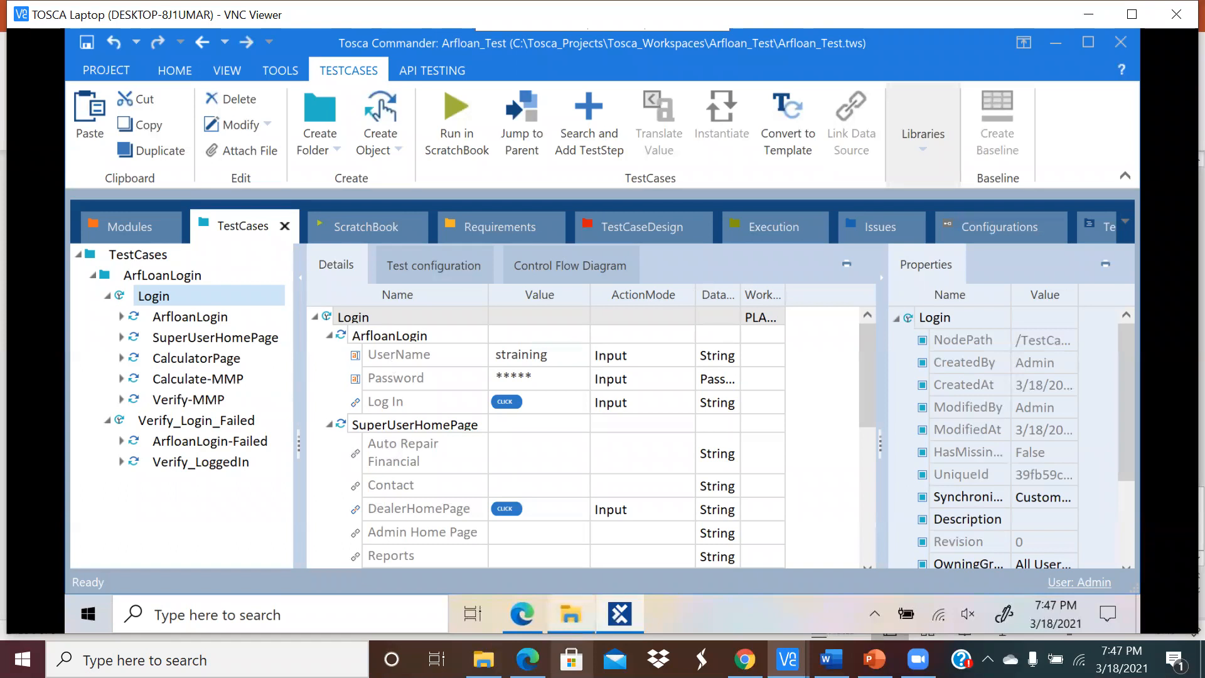
Step: From the Tricentis Tosca bookmark, go to Support and sign in to the portal
click(516, 621)
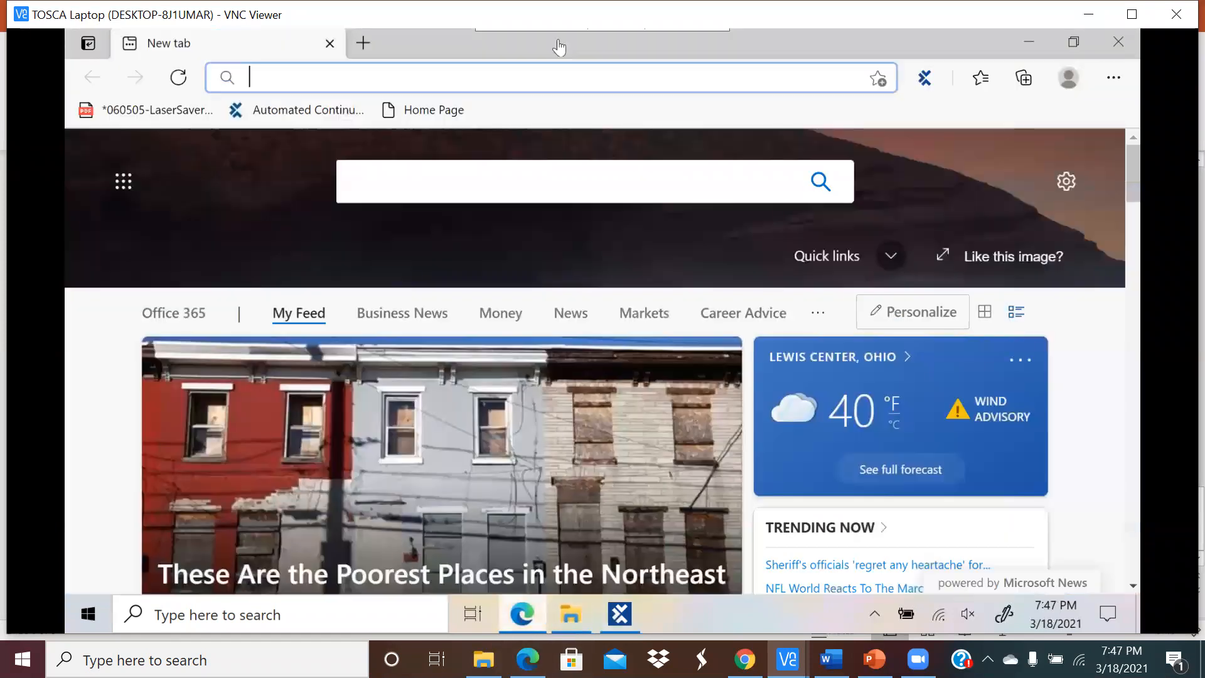
click(276, 111)
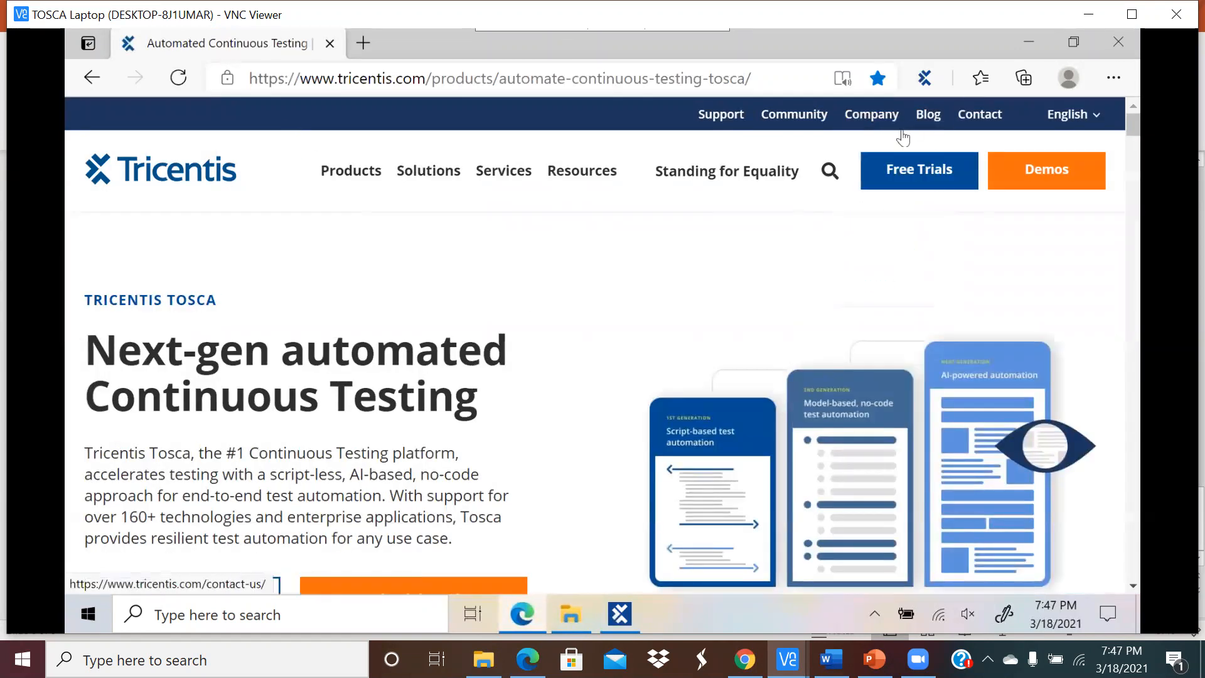
click(733, 115)
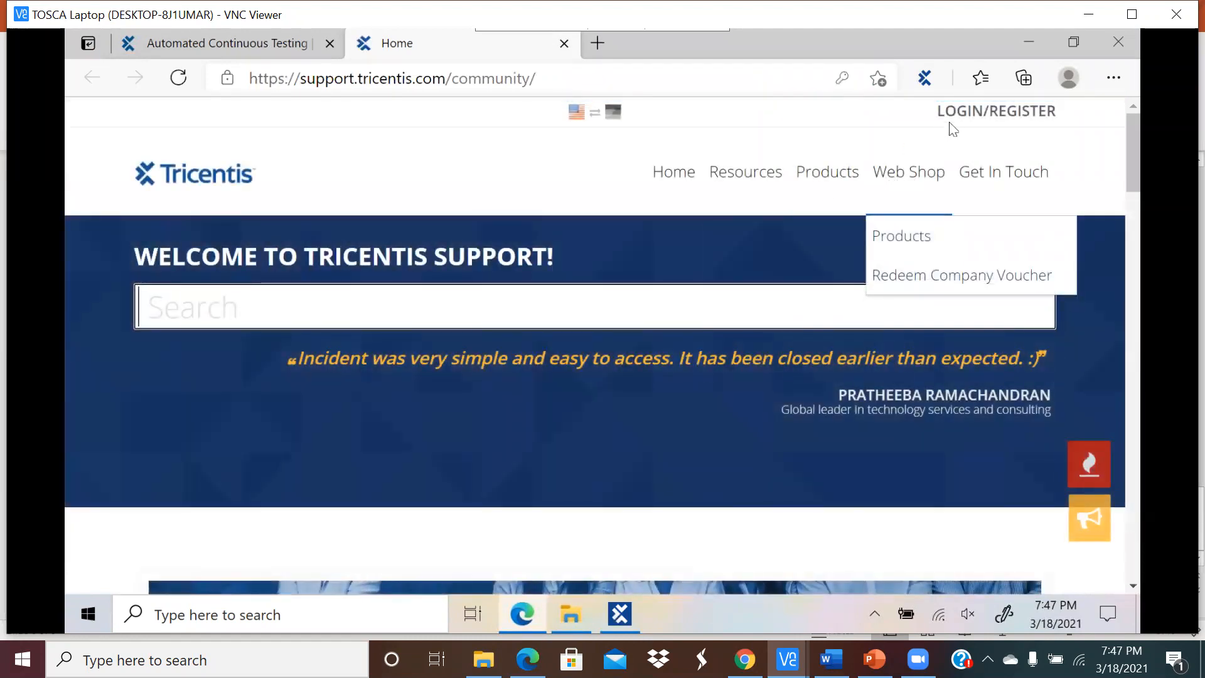
click(955, 119)
click(794, 375)
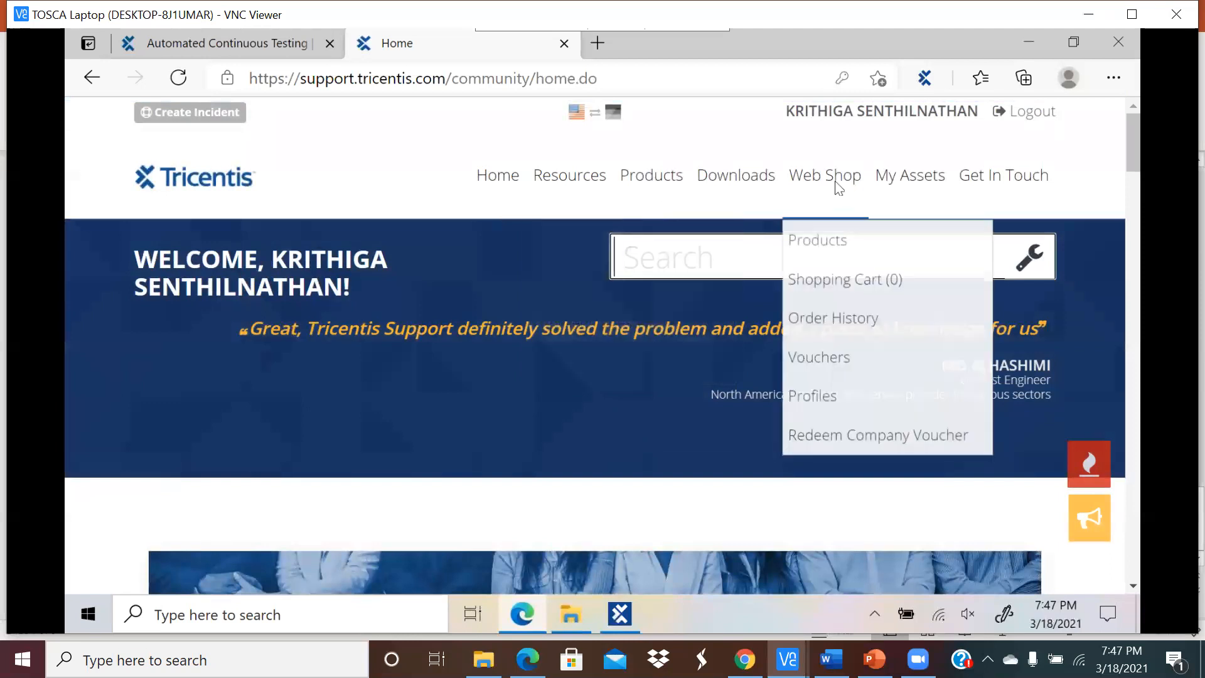
Step: Open the Knowledge Base articles from the Resources menu
mouse_move(934, 186)
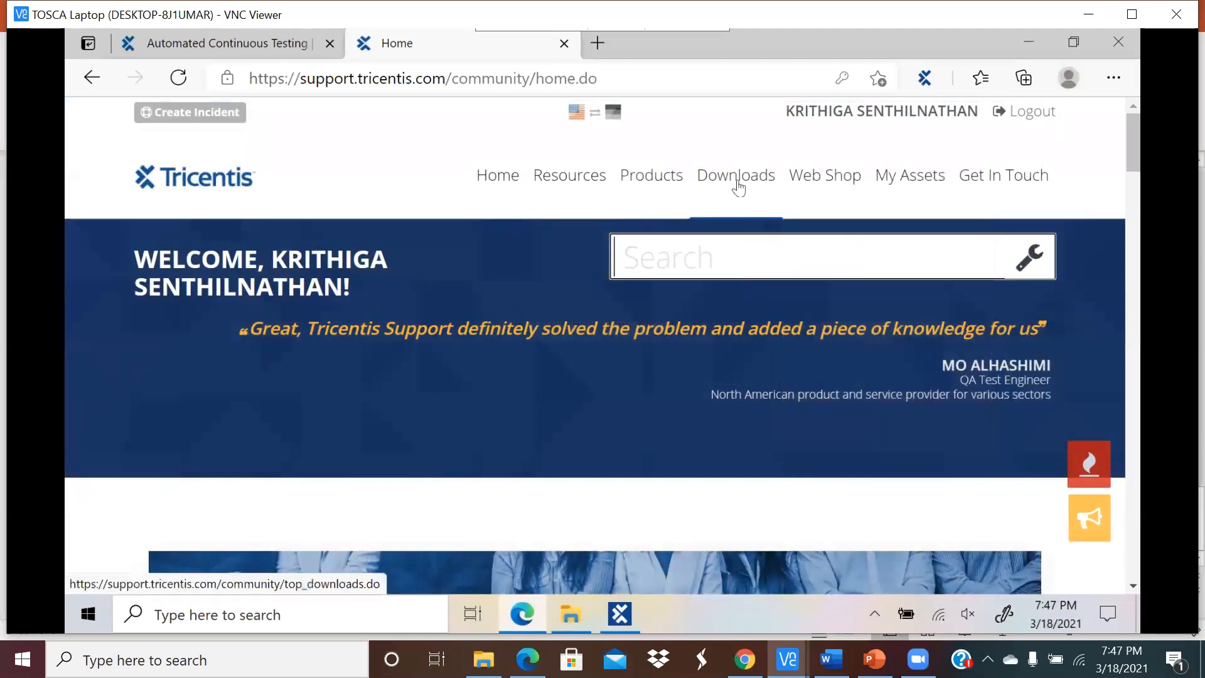
mouse_move(988, 184)
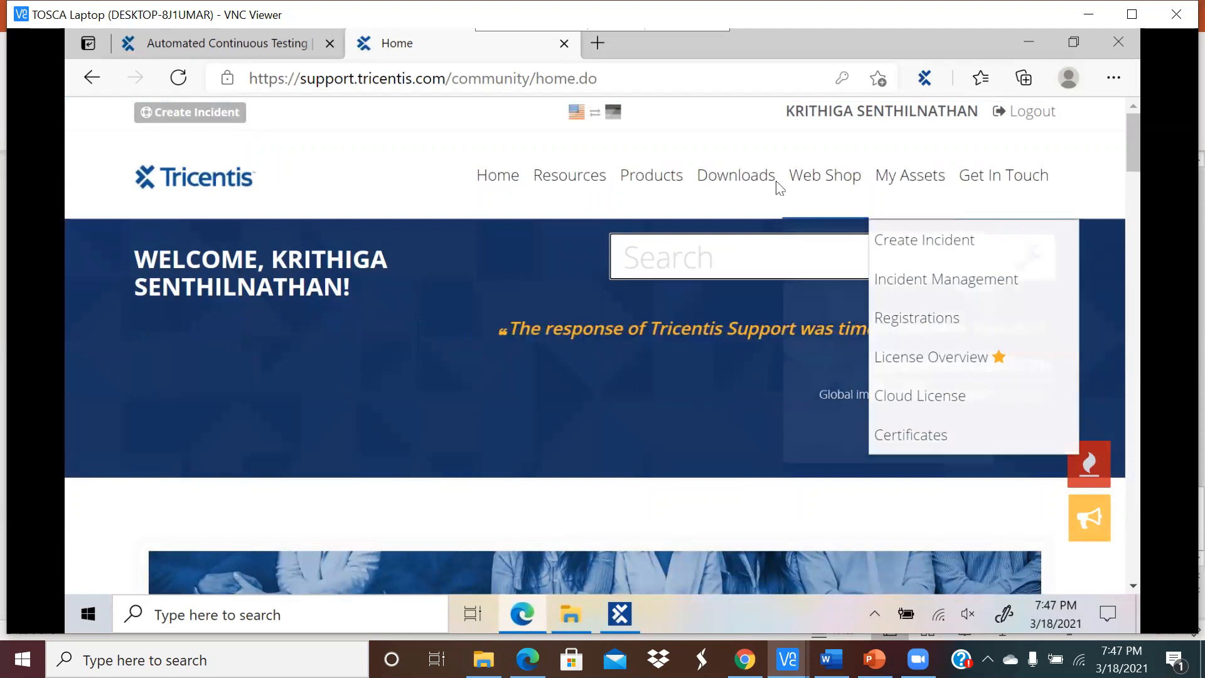
mouse_move(589, 189)
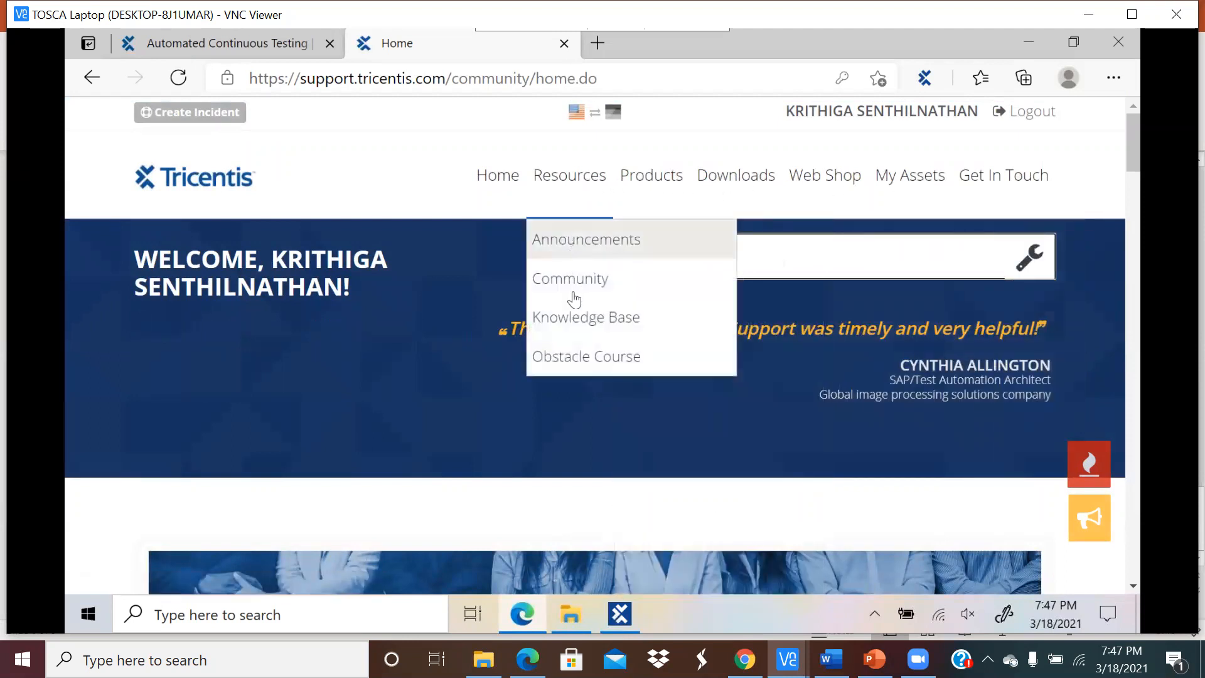
click(572, 318)
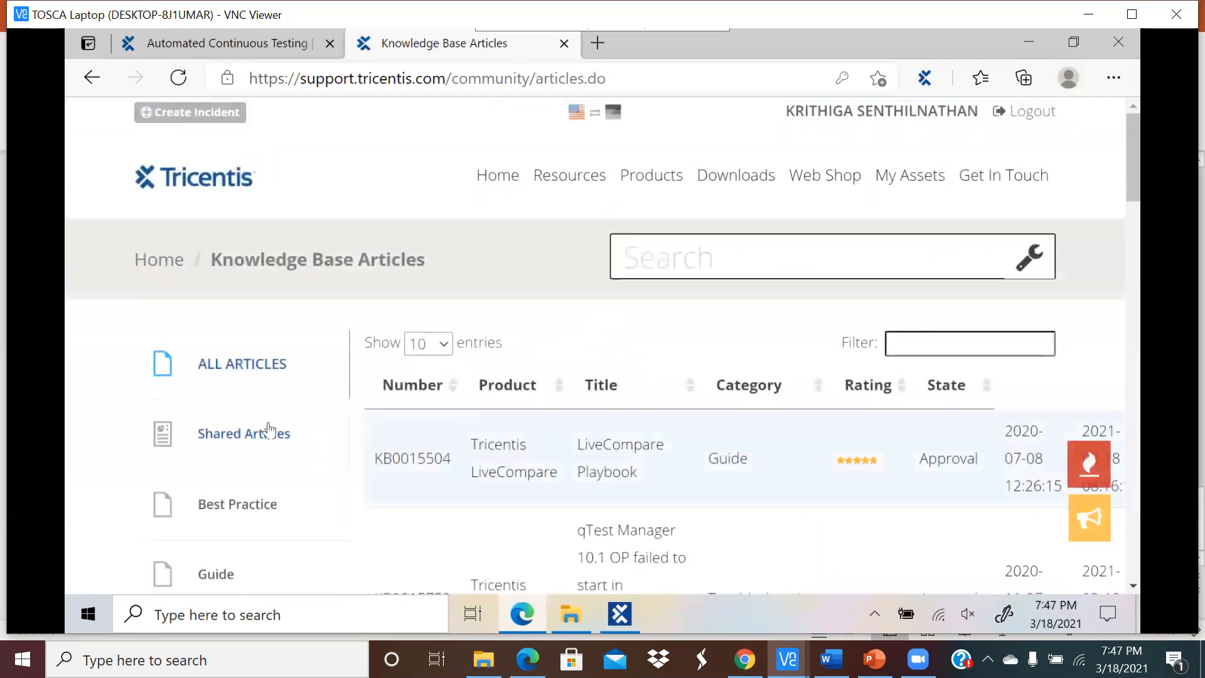
Step: Try the Shared, Best Practice and Guide filters, settling on the Academy category
scroll(304, 425, down, 2)
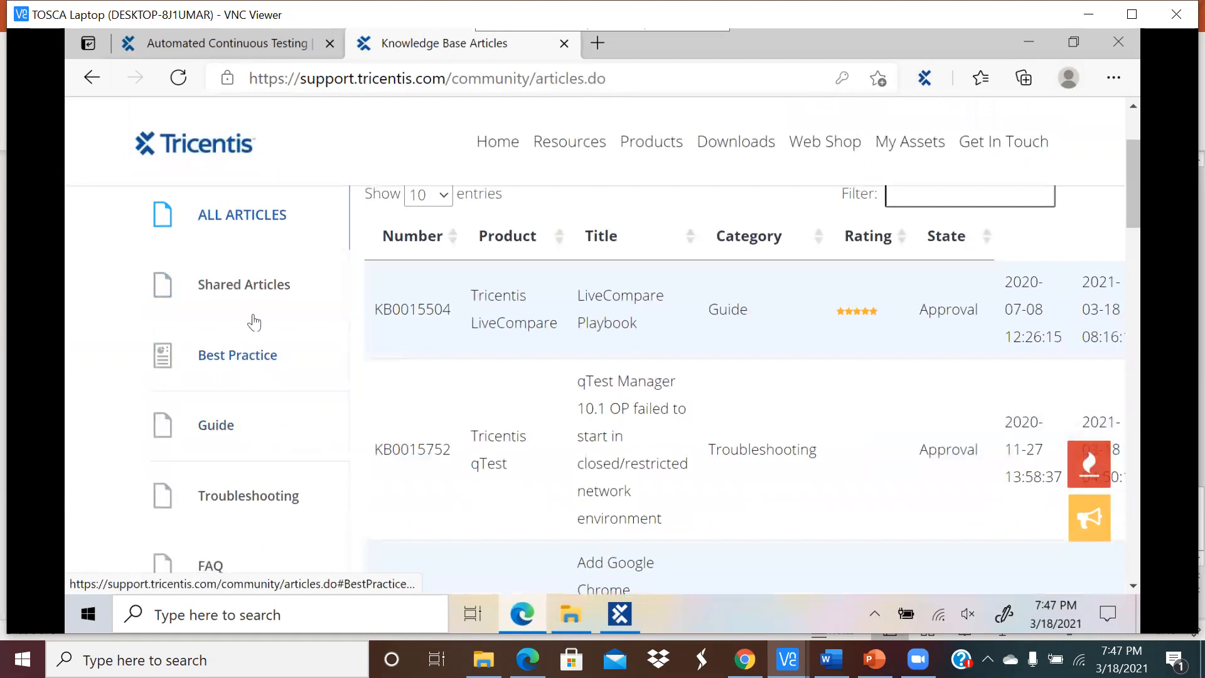
click(273, 285)
click(242, 359)
click(234, 427)
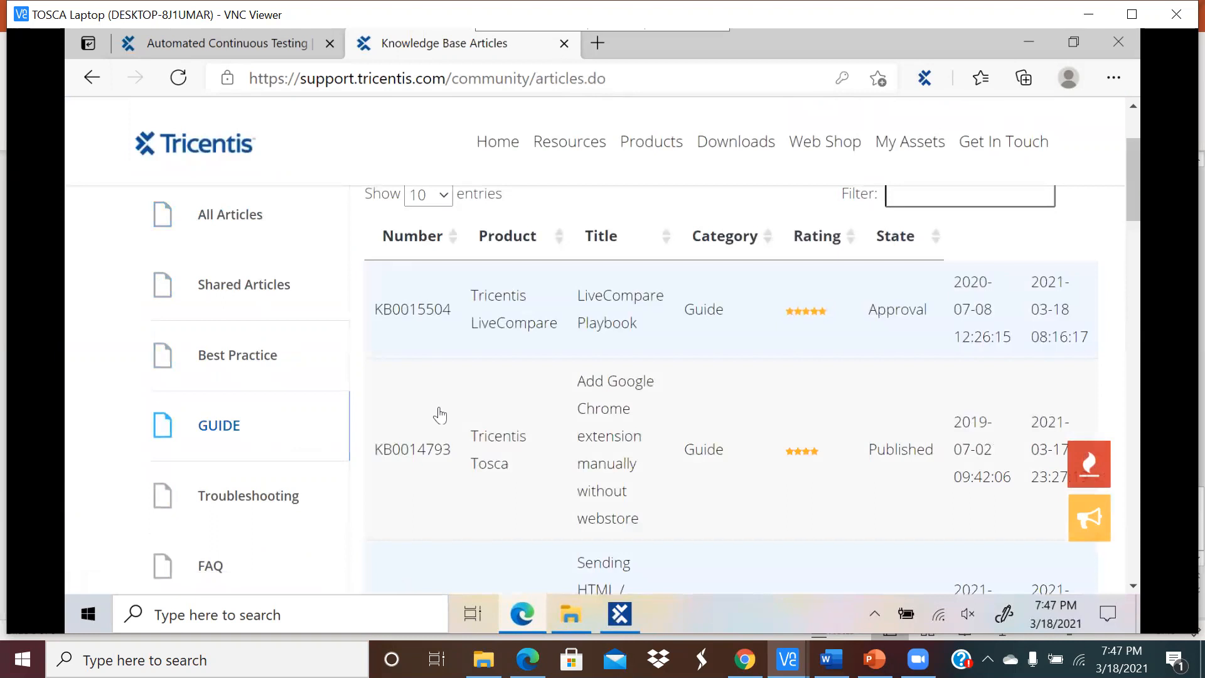
scroll(439, 414, down, 5)
click(260, 346)
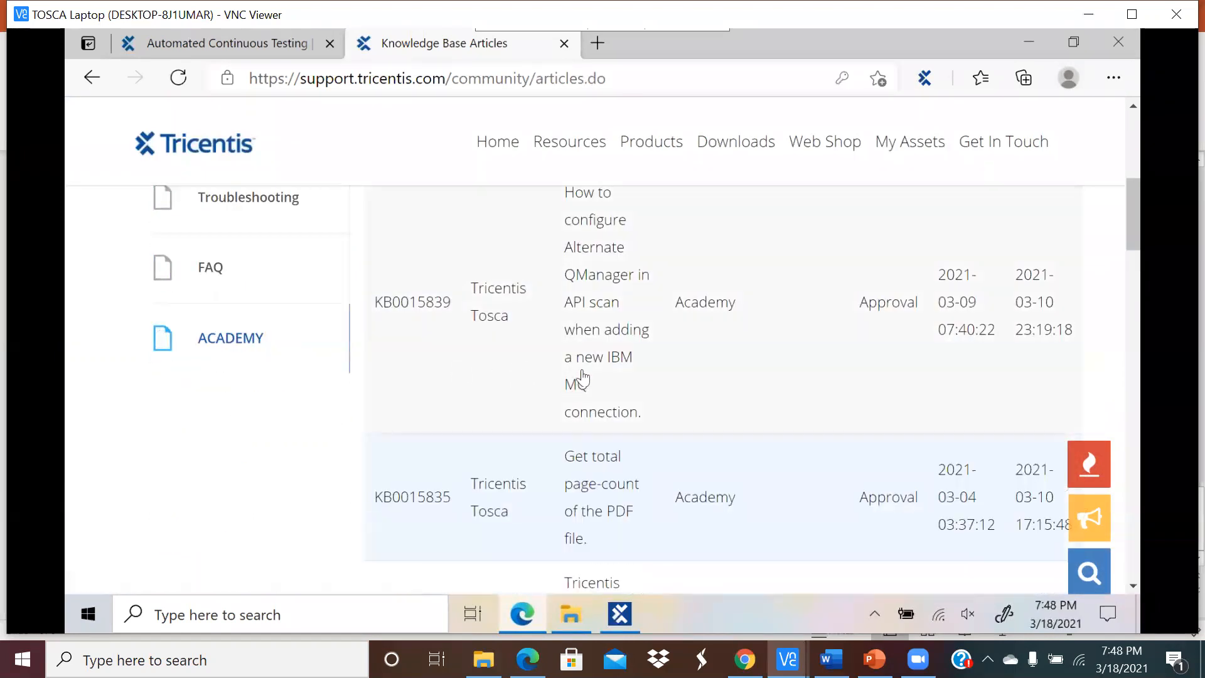
scroll(584, 376, up, 1)
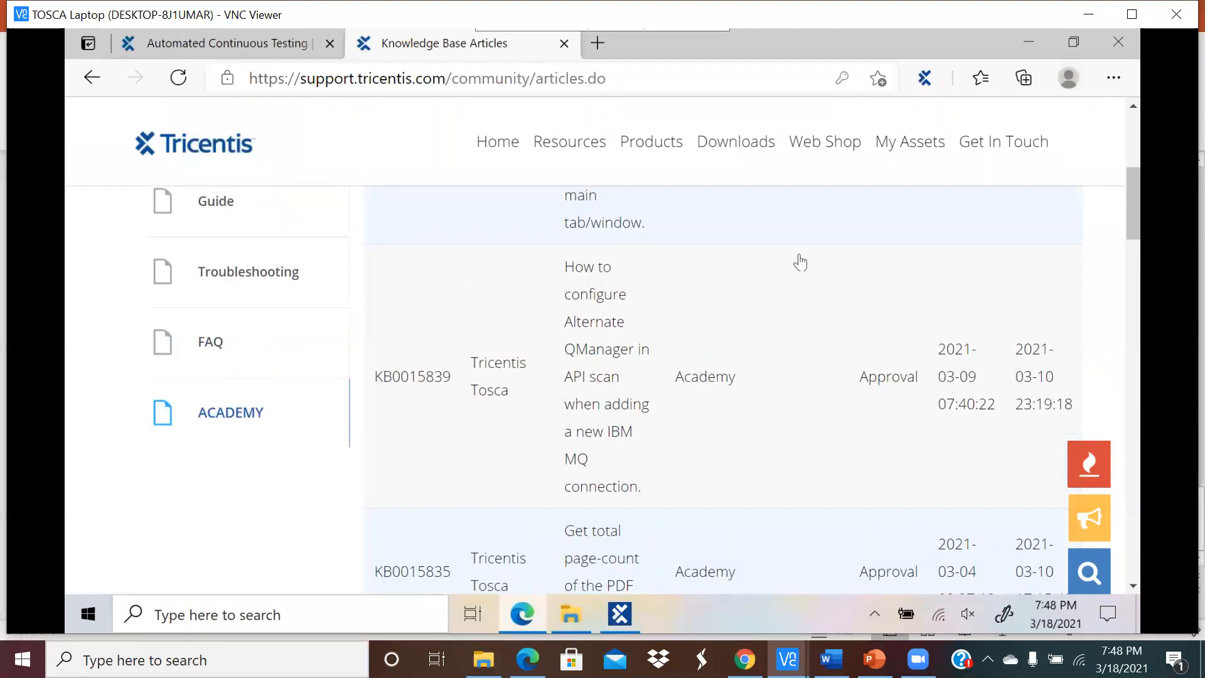
Step: Go to the Top Downloads page via Downloads in the top navigation
mouse_move(847, 151)
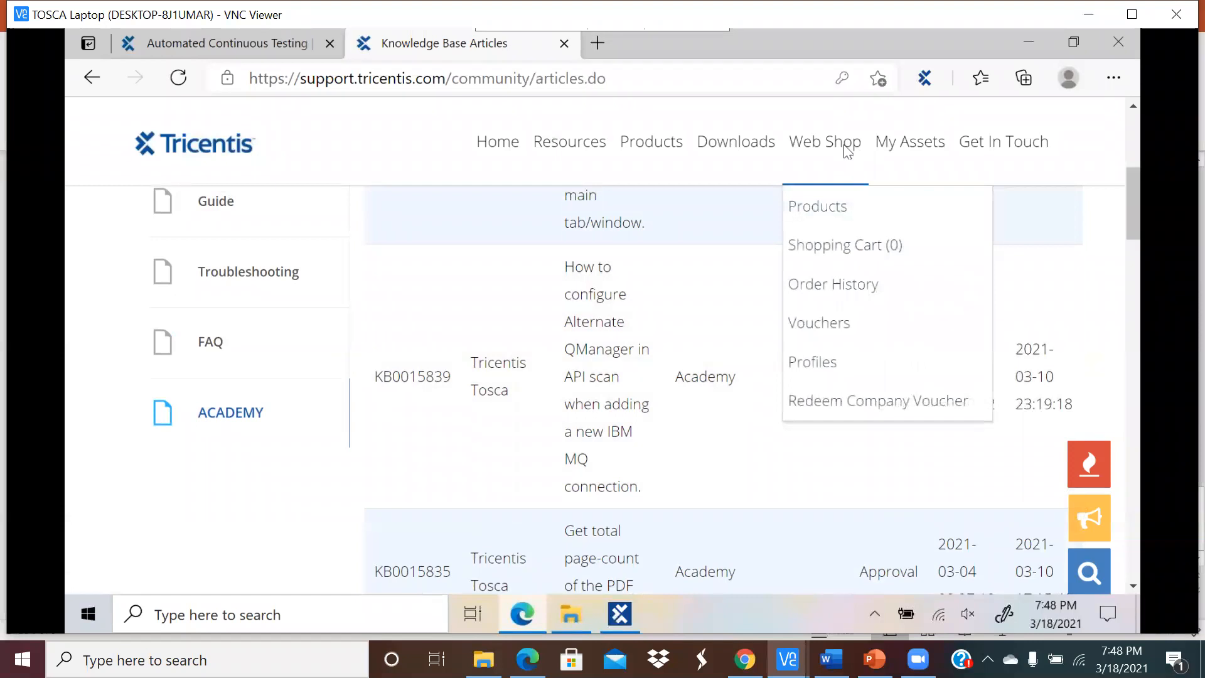
mouse_move(914, 151)
click(738, 153)
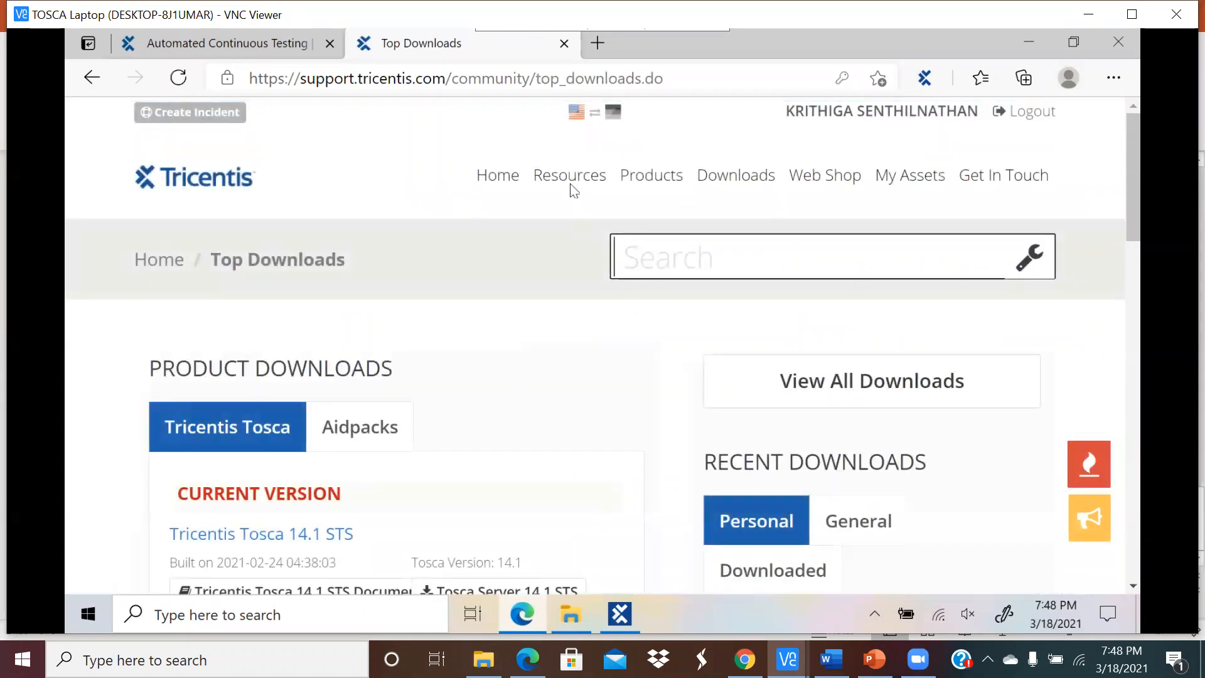
Step: View the Tricentis Tosca Manuals page from Products, then go back to Top Downloads
mouse_move(570, 182)
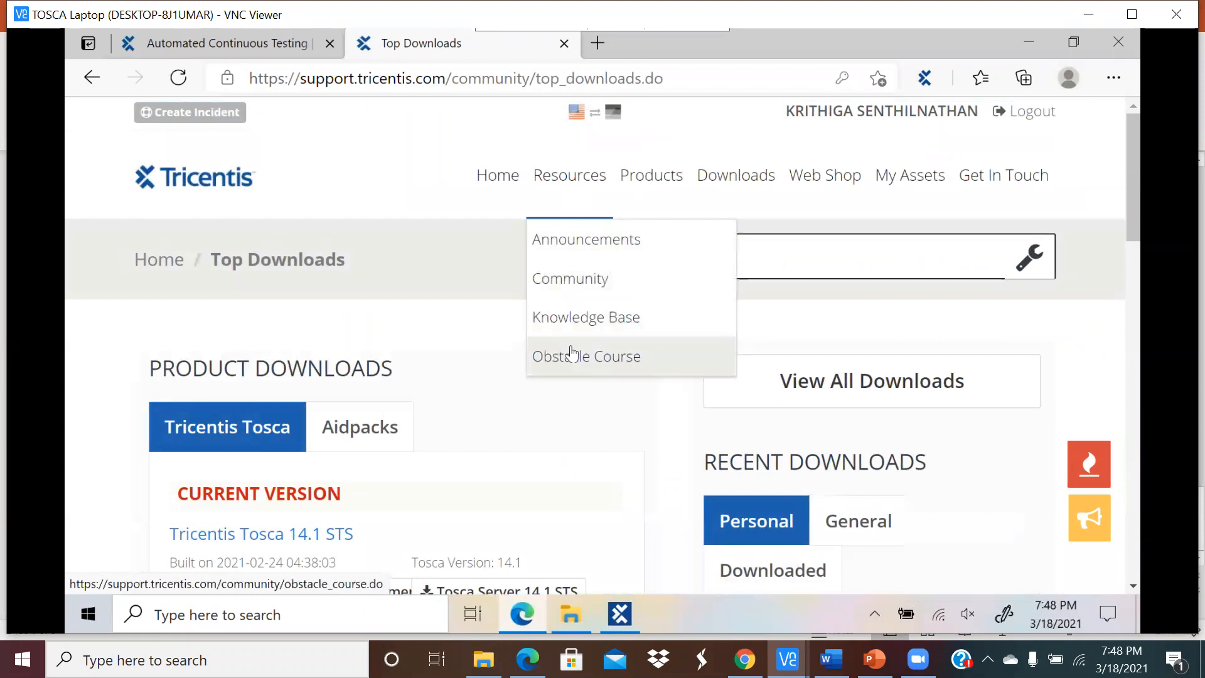
mouse_move(659, 182)
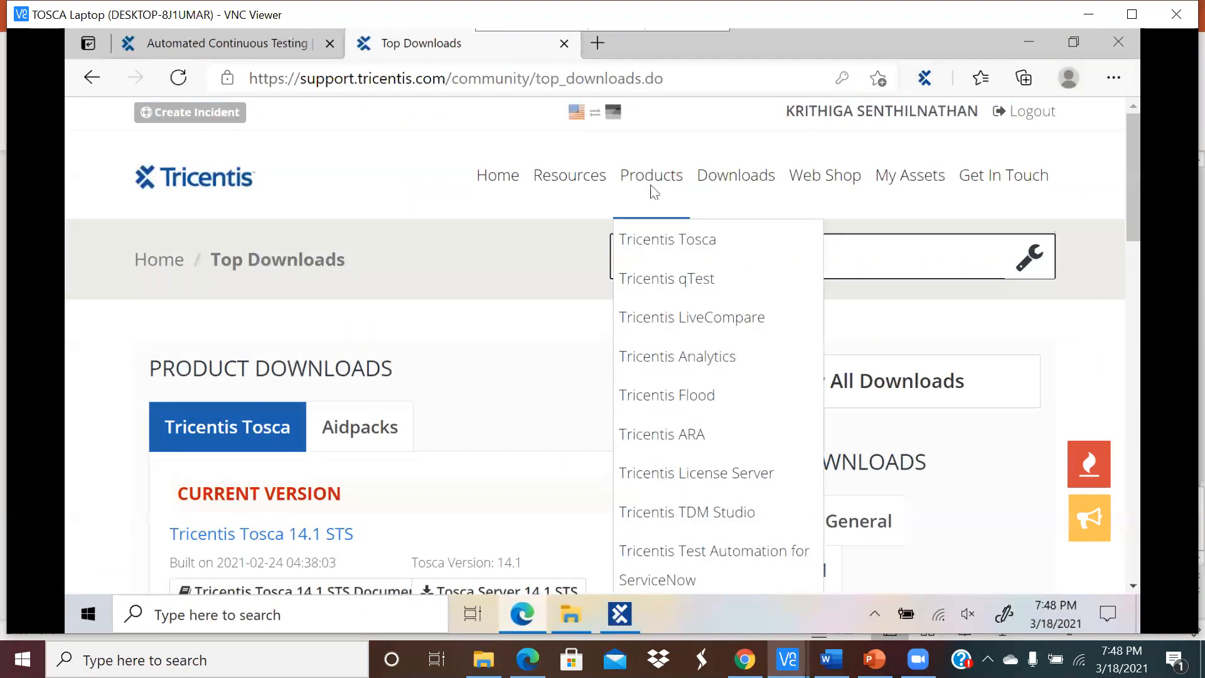
mouse_move(653, 244)
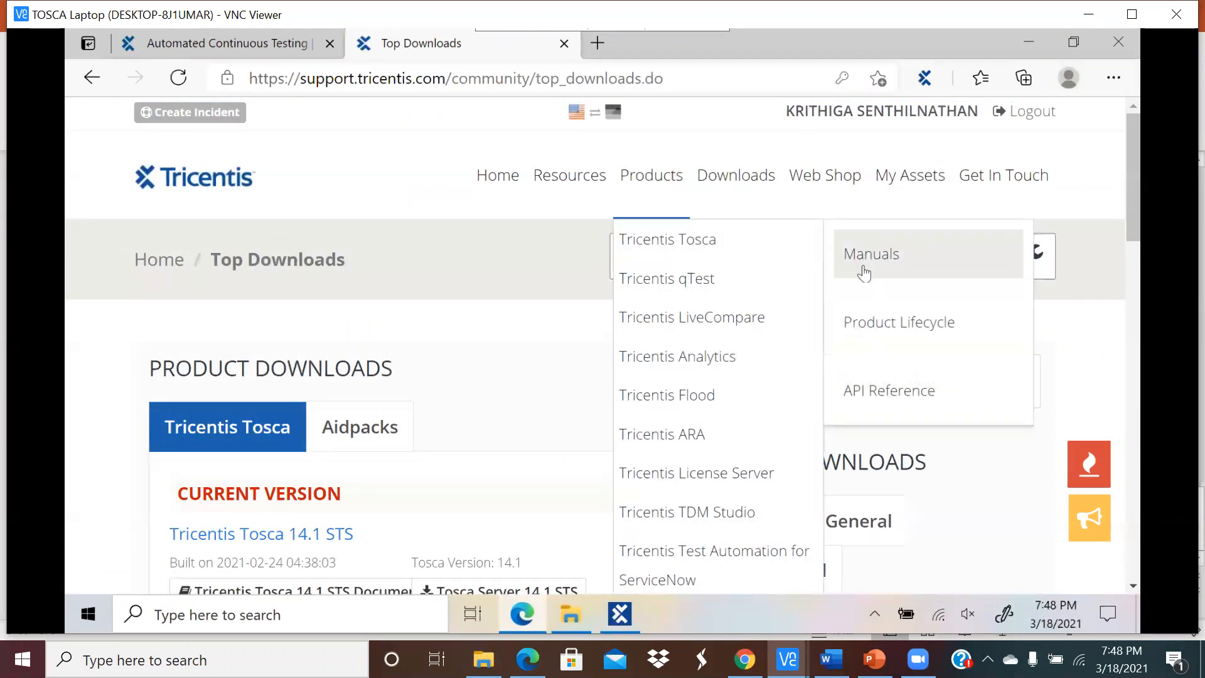
click(872, 249)
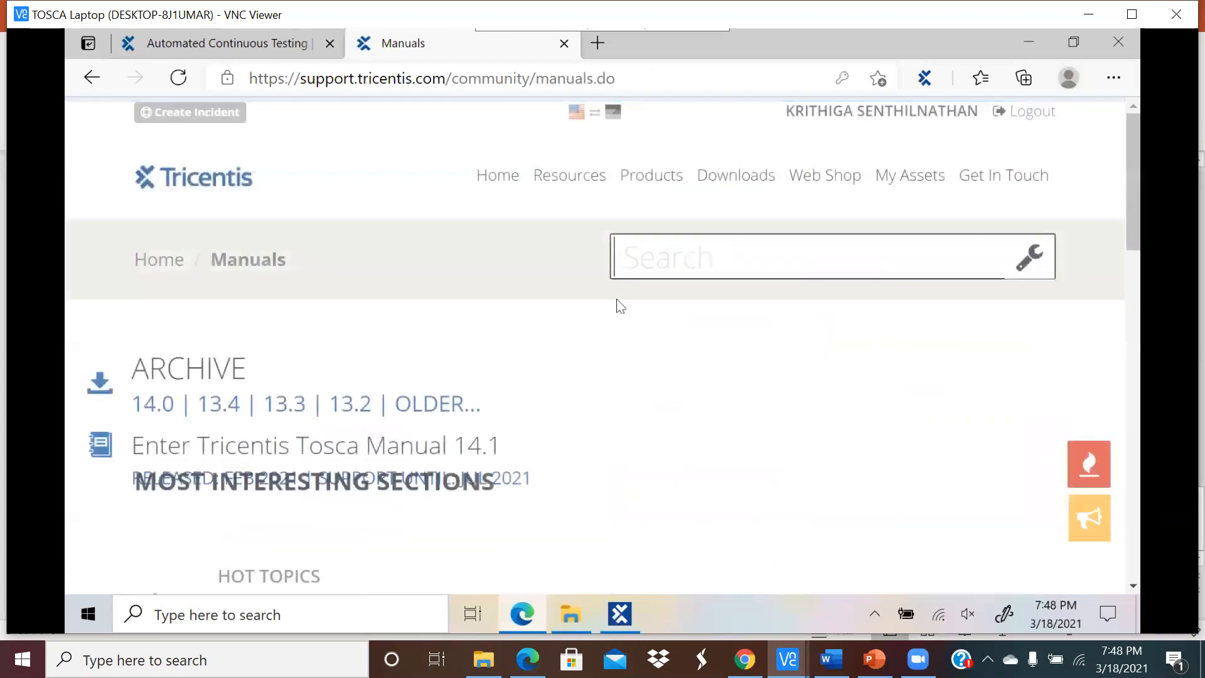
mouse_move(838, 189)
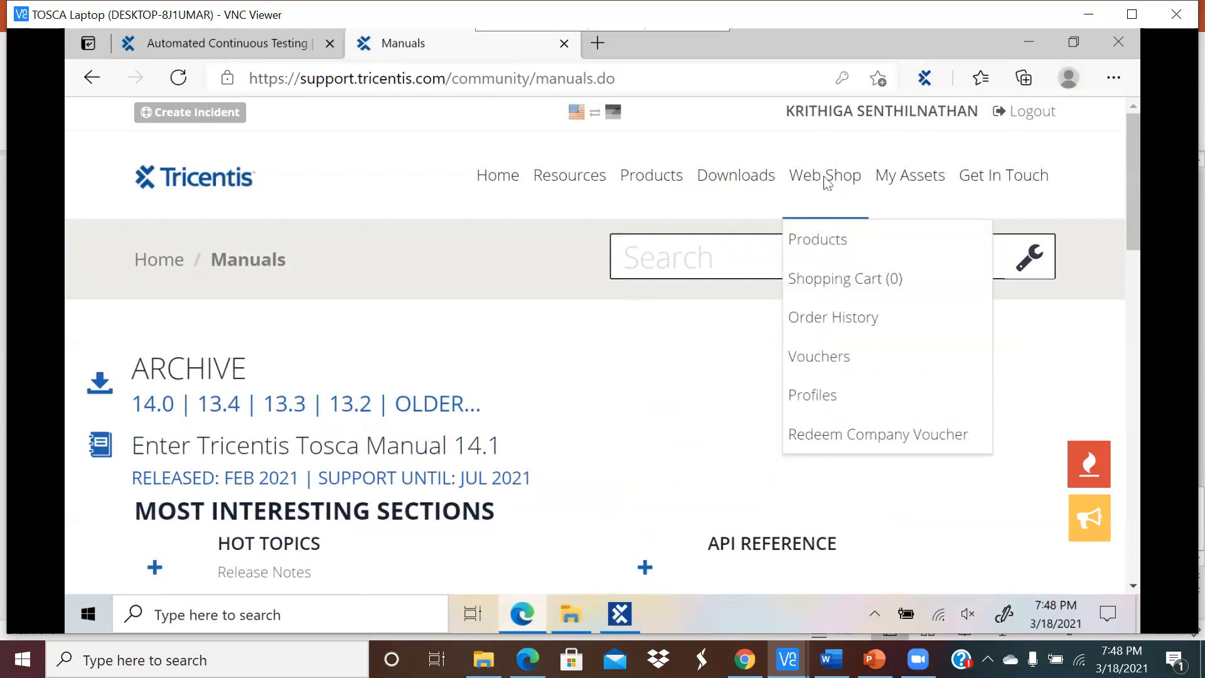
click(744, 184)
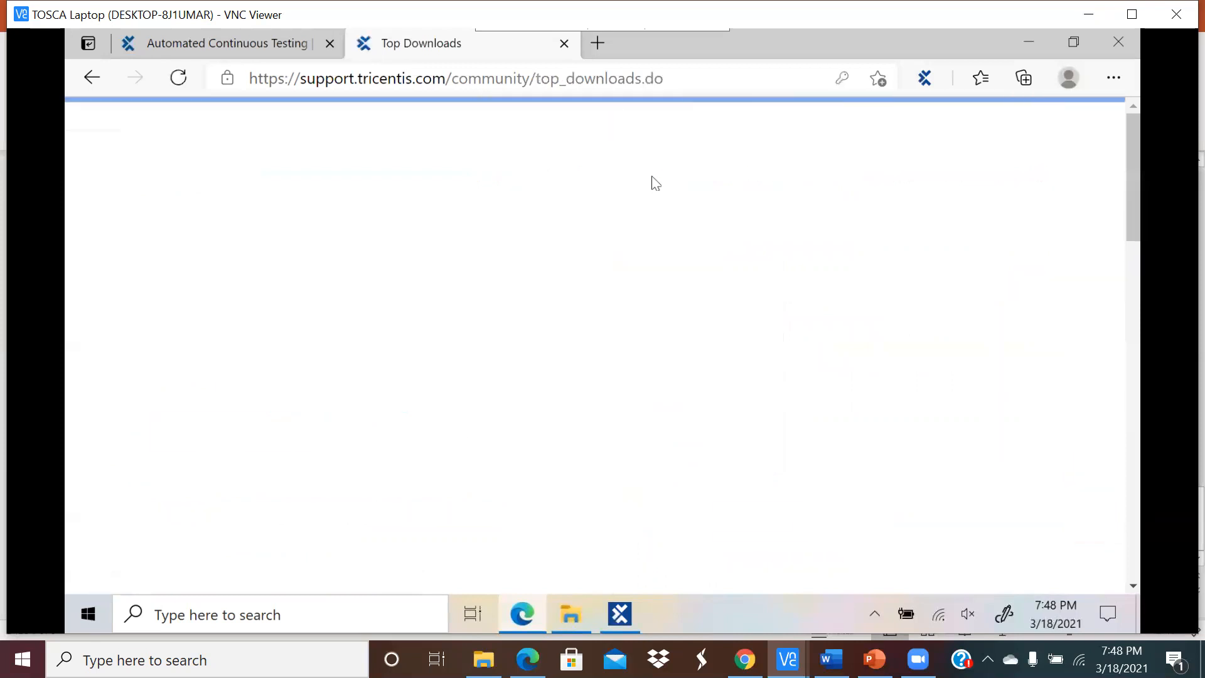
mouse_move(663, 187)
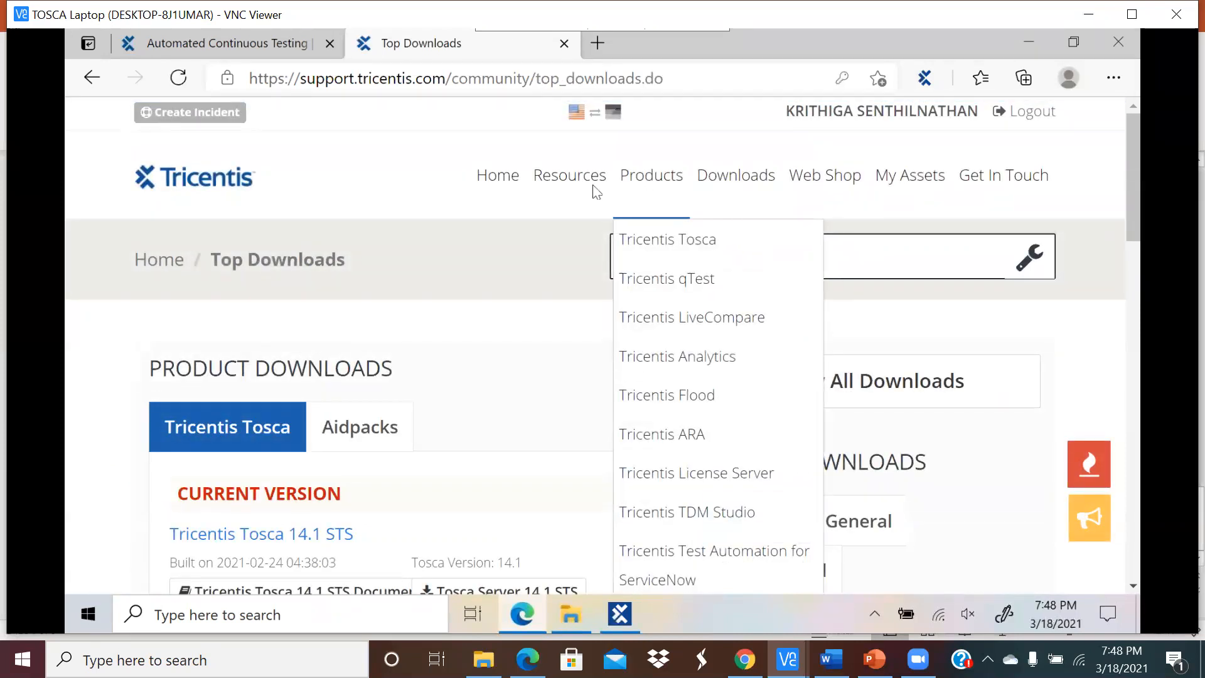
Step: Open the Obstacle Course page from Resources and scroll through it, glancing at Tosca Commander between scrolls
mouse_move(572, 208)
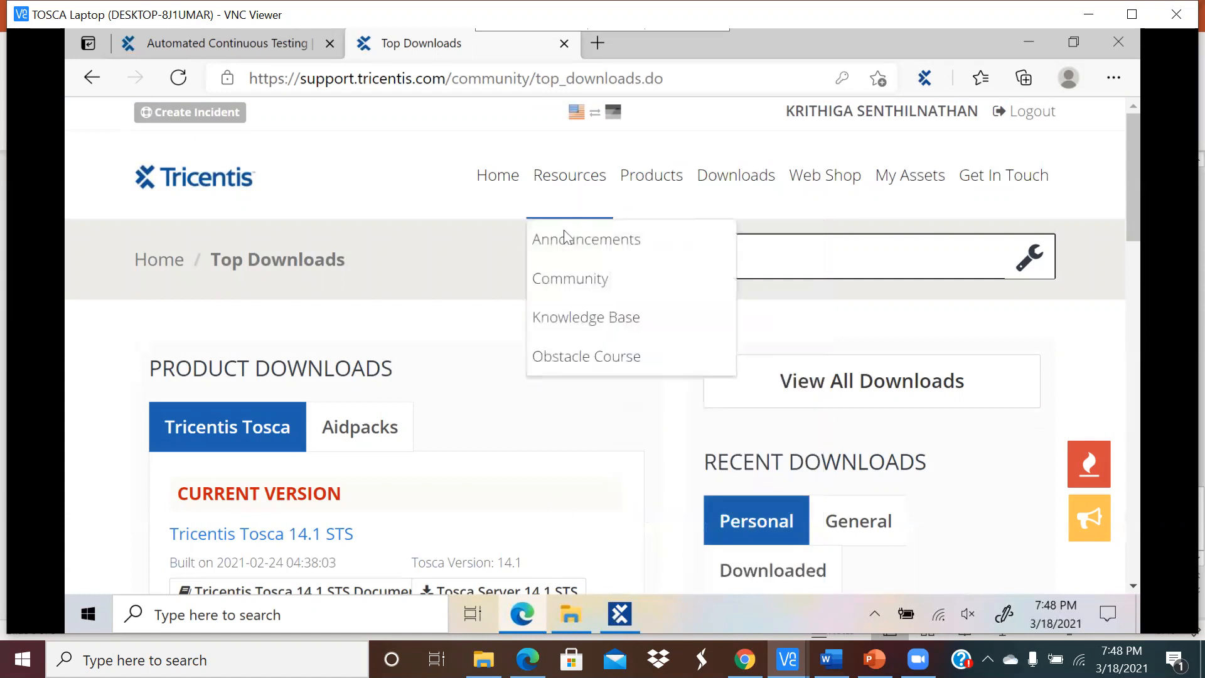
click(555, 355)
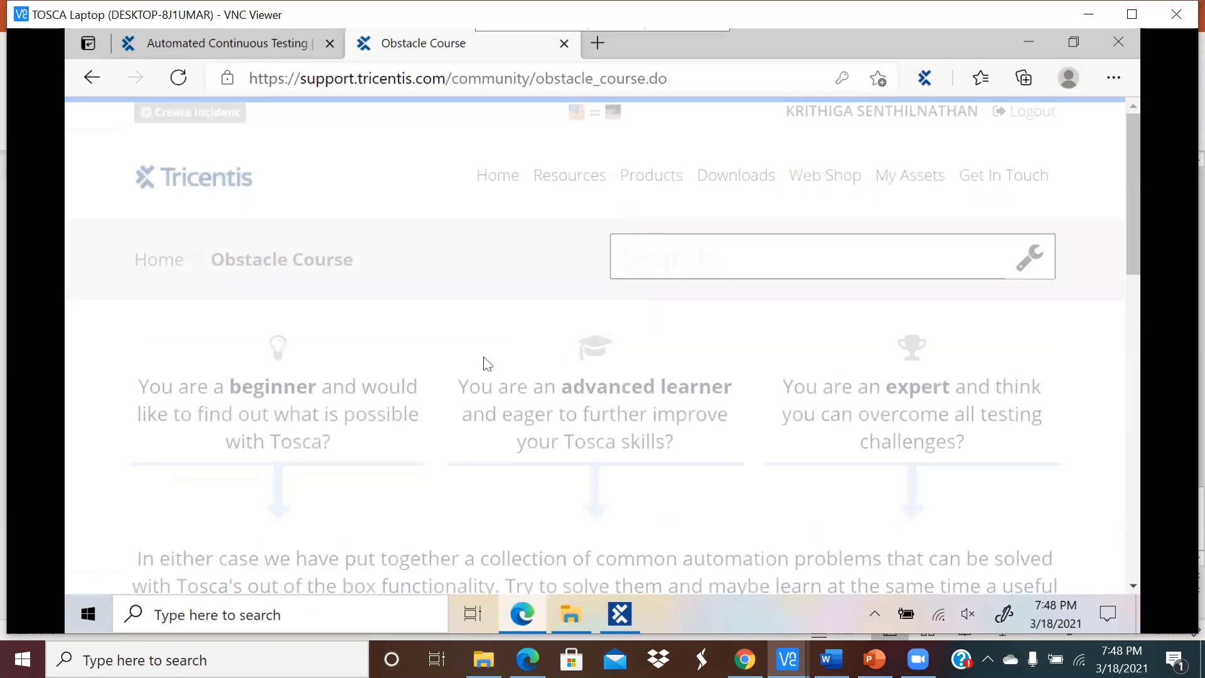
scroll(479, 353, down, 3)
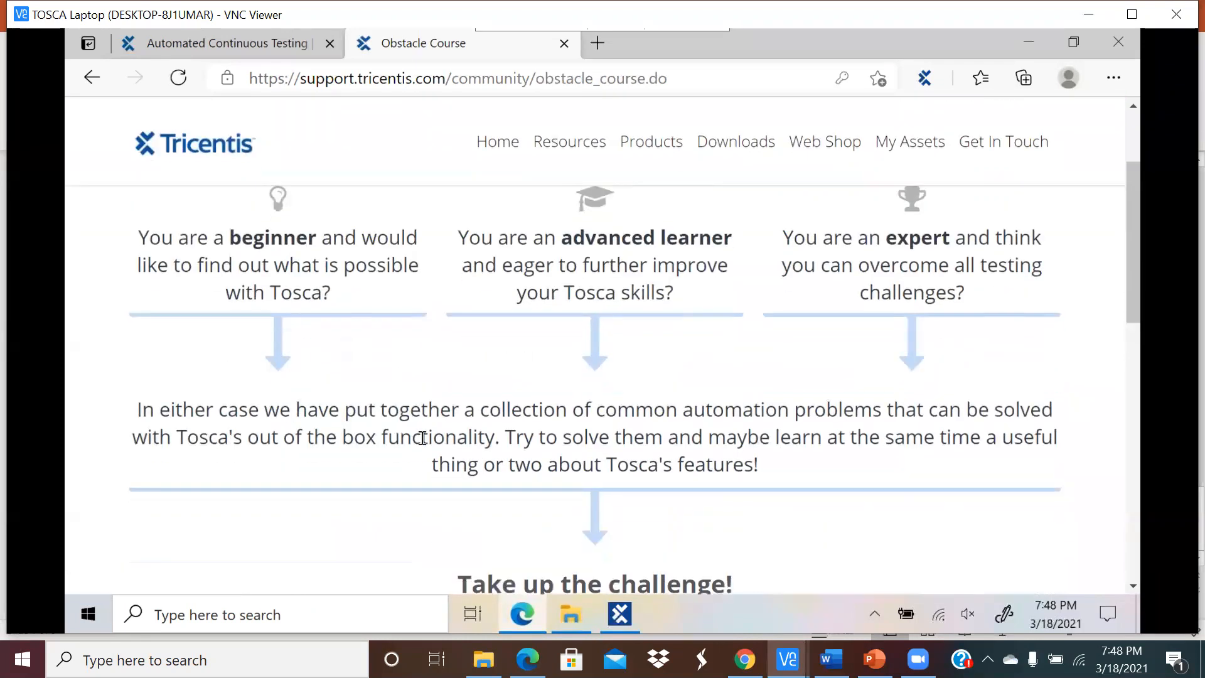
click(618, 615)
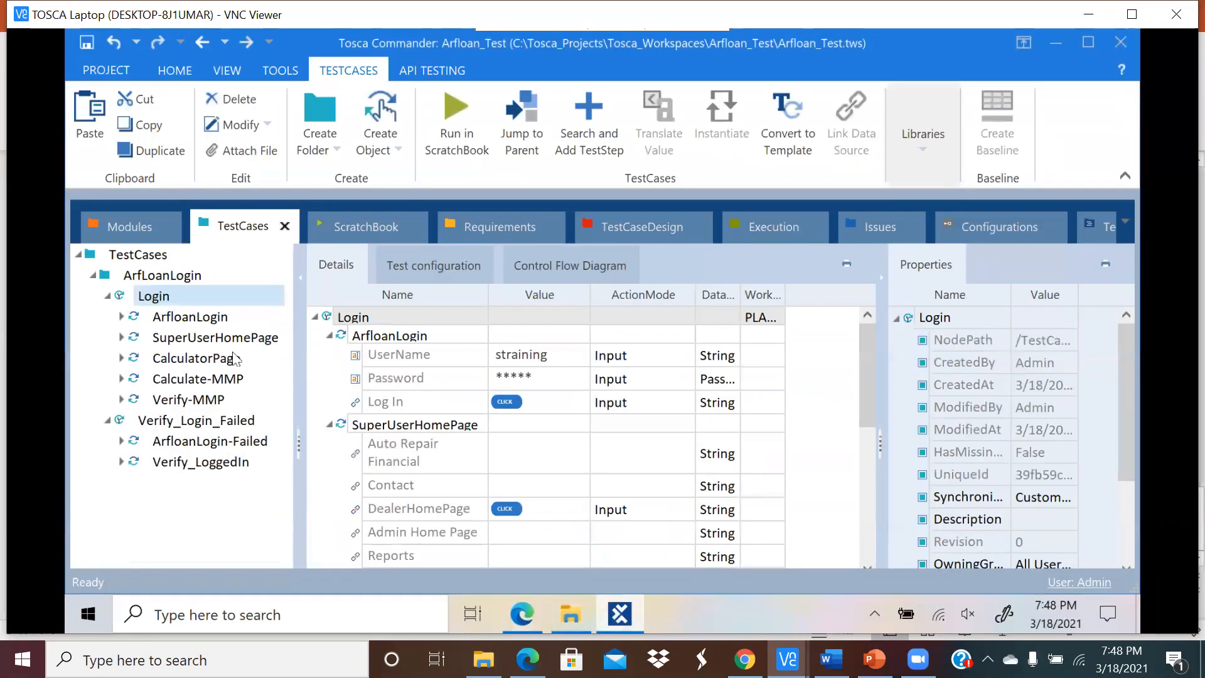
click(523, 613)
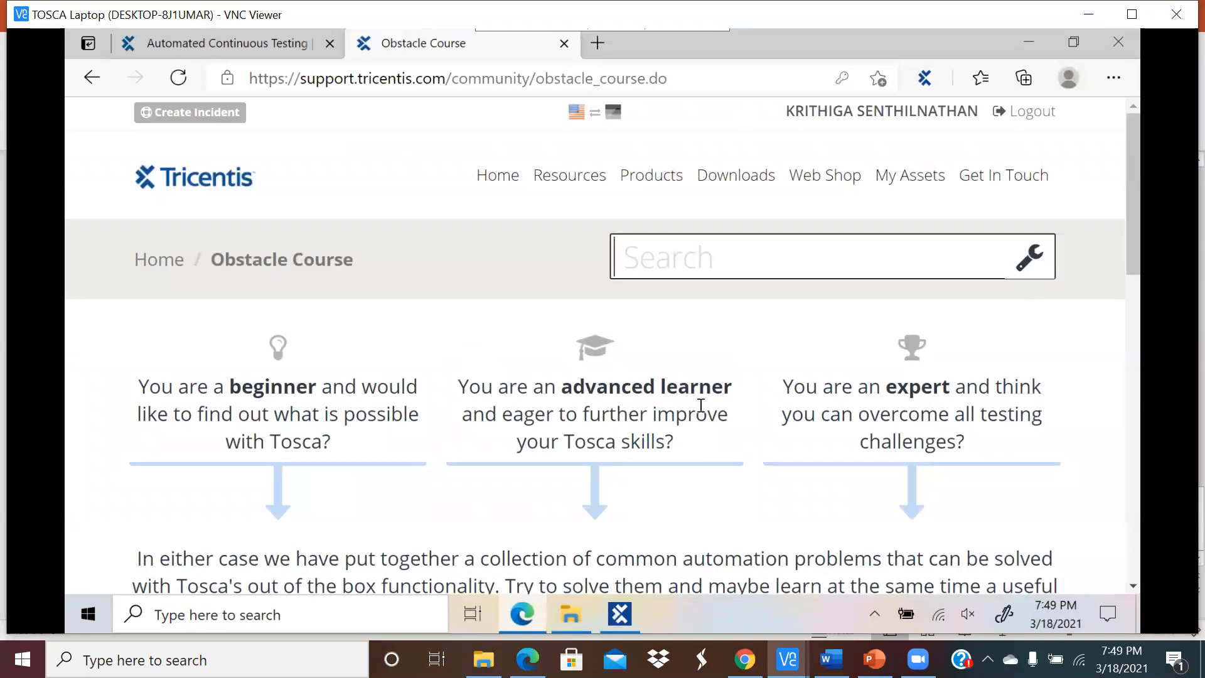
scroll(697, 395, down, 2)
click(620, 614)
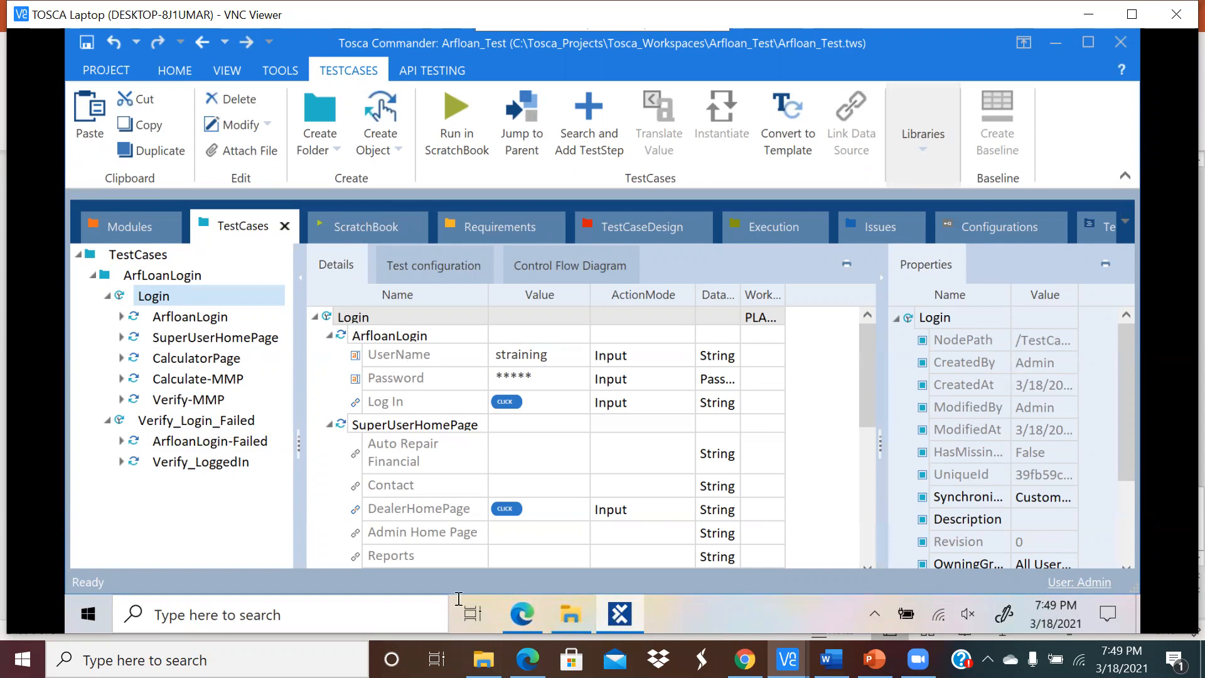
click(521, 614)
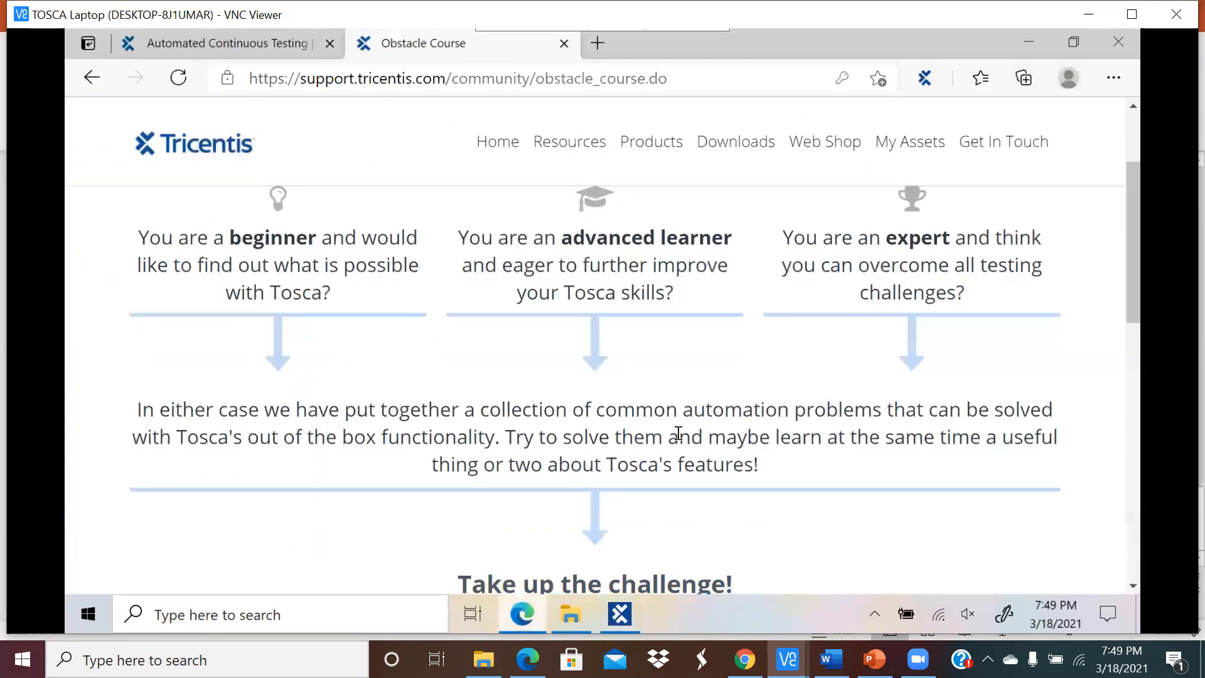
scroll(679, 433, down, 3)
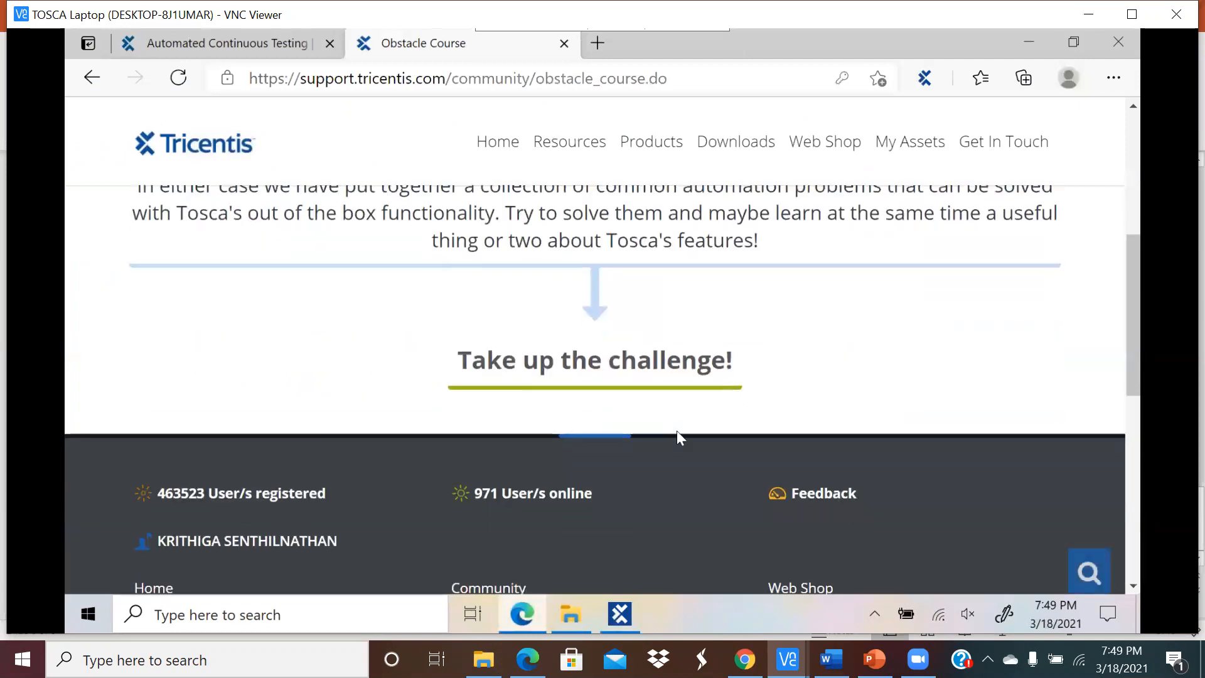
scroll(678, 433, up, 5)
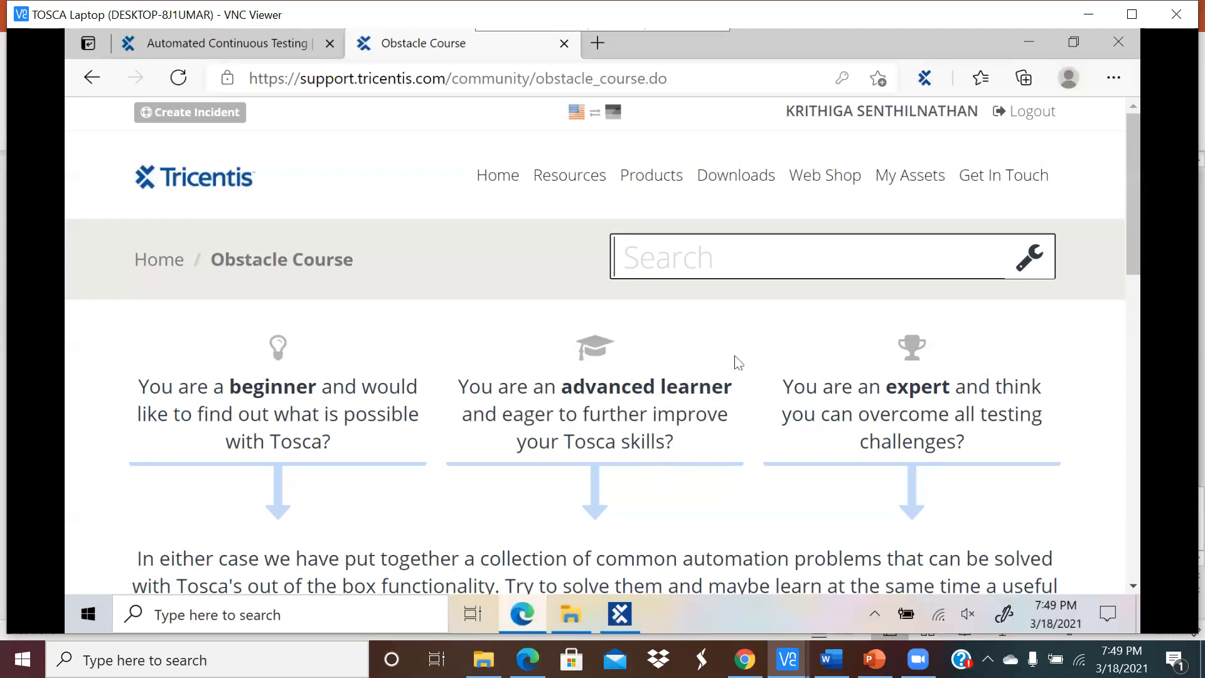
Step: Check the account's web shop options, then minimize the browser
click(865, 127)
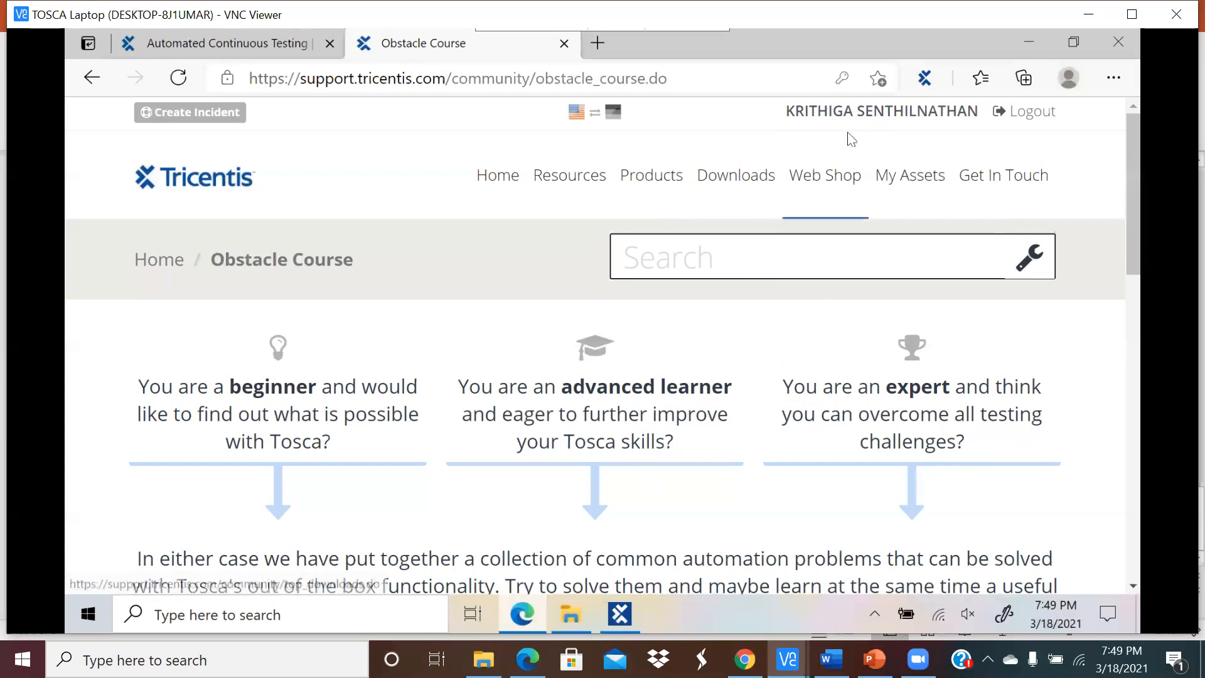
mouse_move(850, 135)
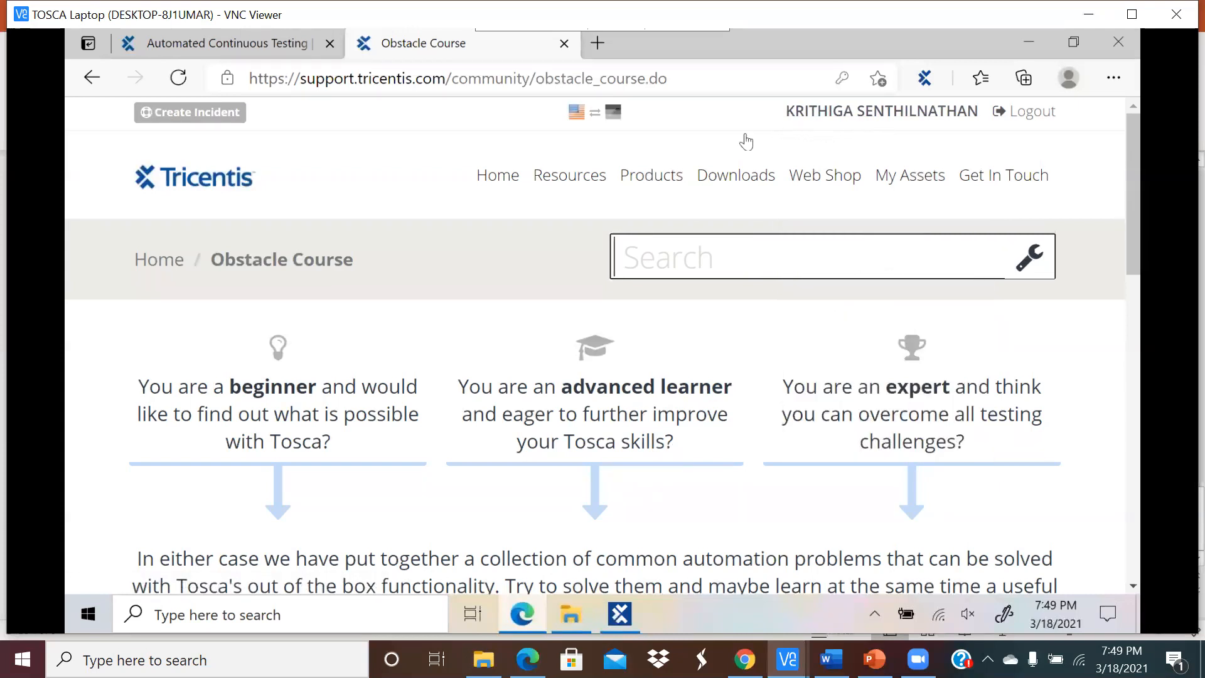
click(1024, 42)
Step: Minimize Tosca Commander and the Tosca_Projects folder, then restore Tosca Commander from the taskbar
click(1027, 39)
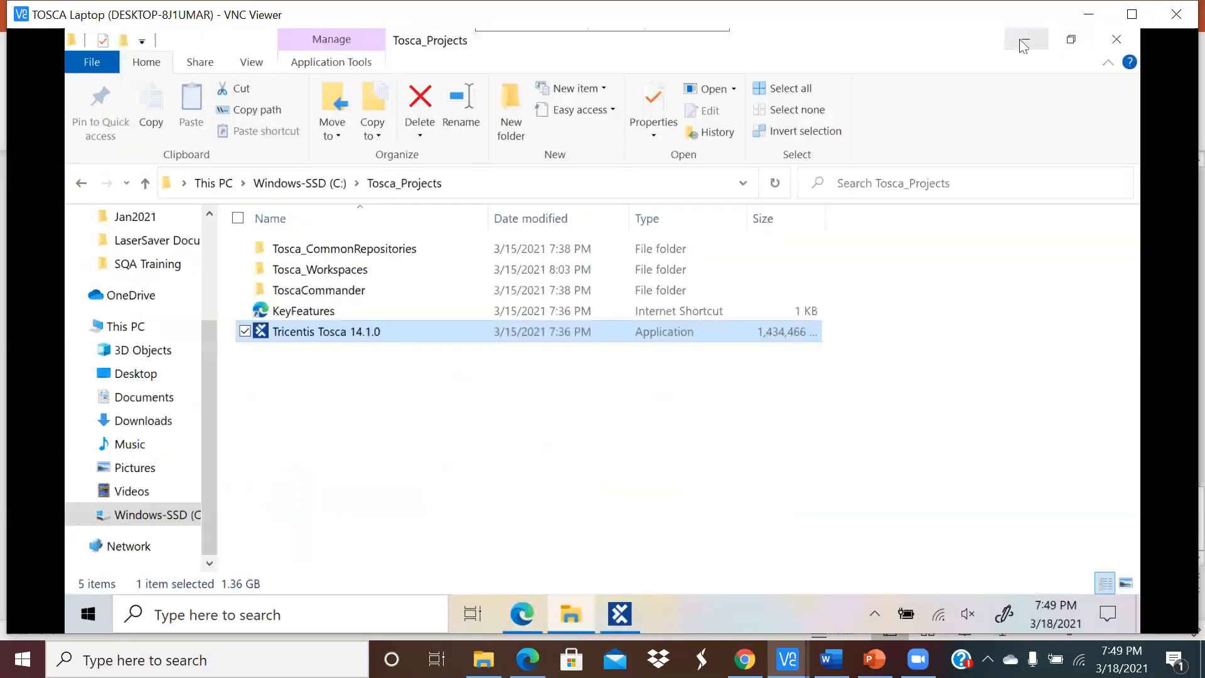
click(1024, 42)
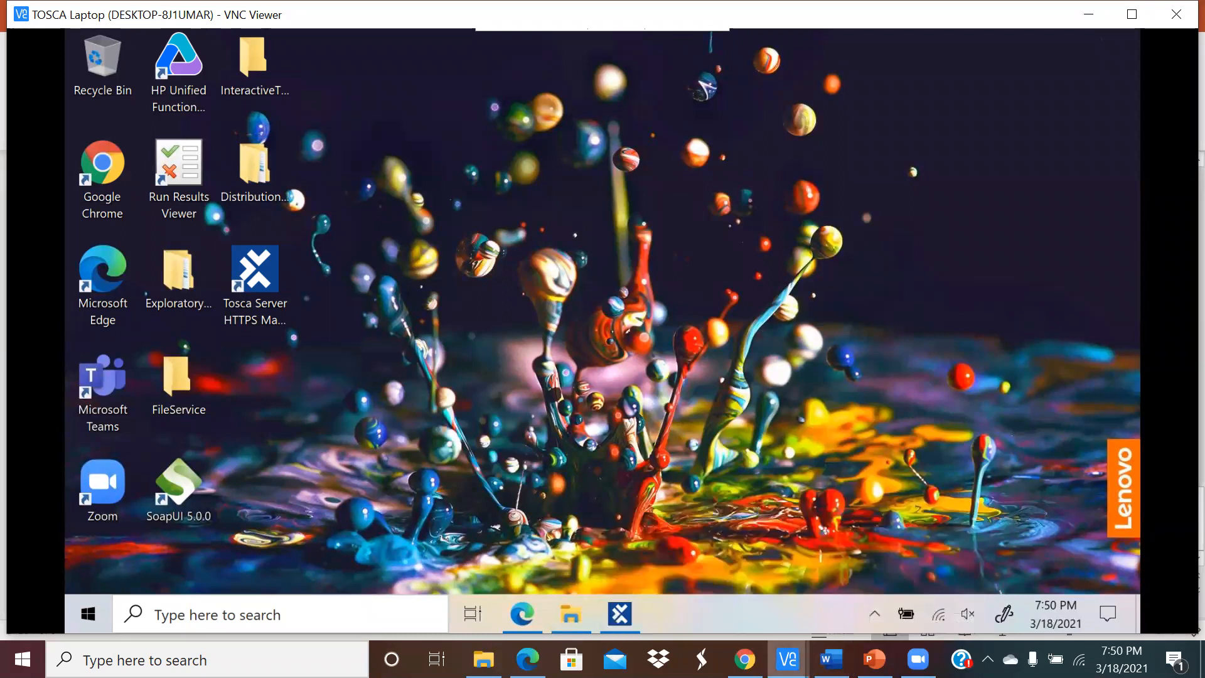
click(787, 659)
click(718, 439)
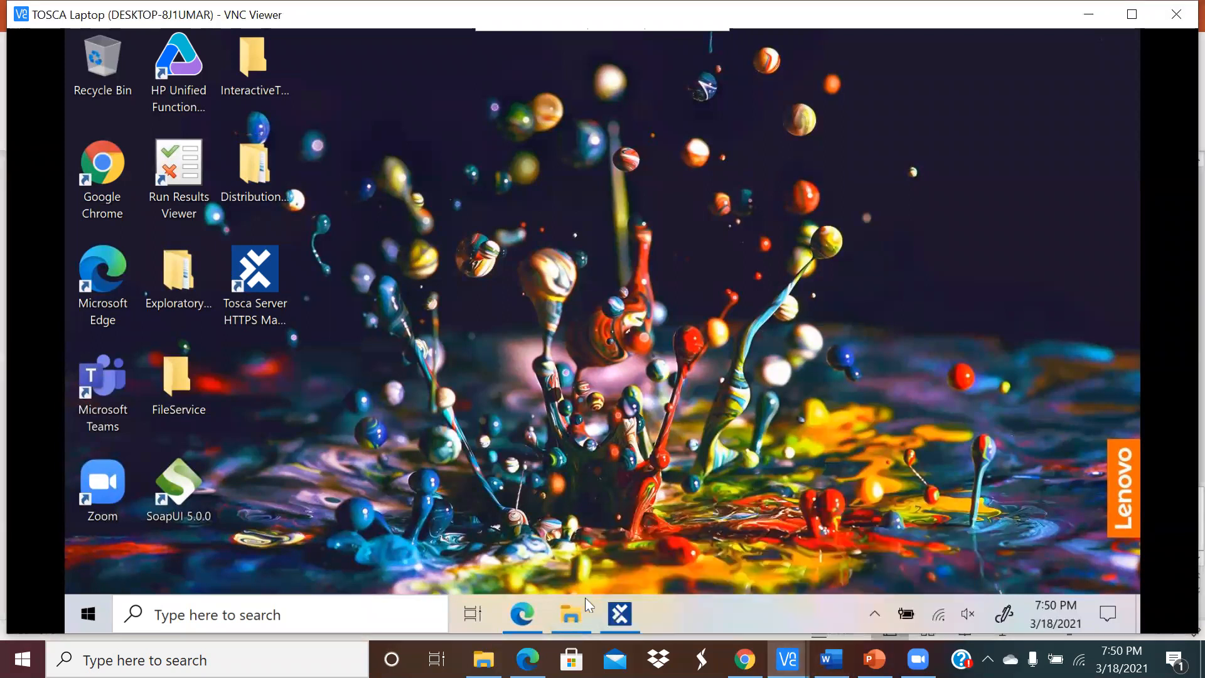
click(621, 614)
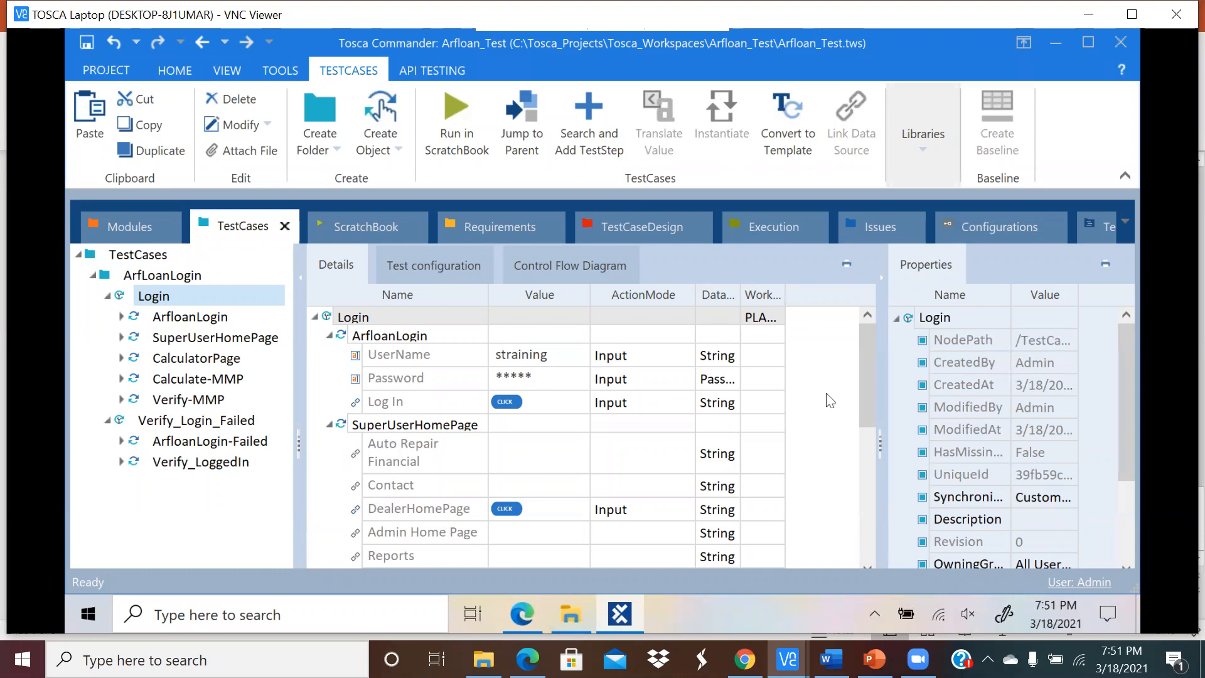
click(524, 614)
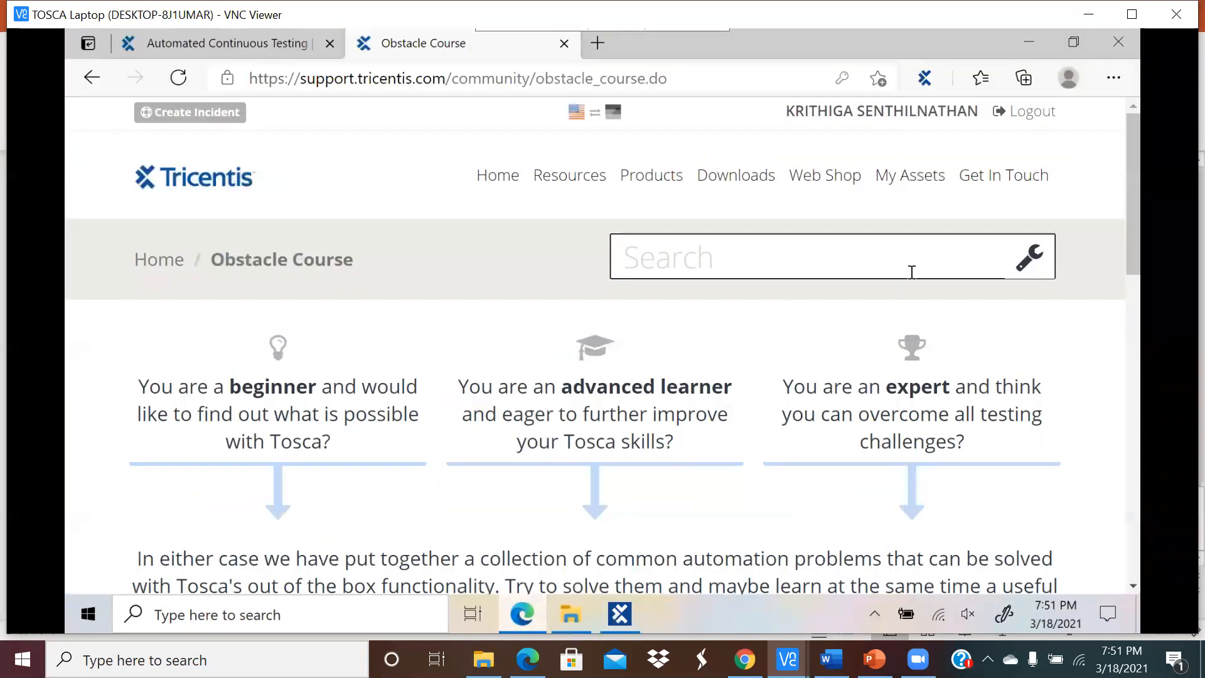
mouse_move(800, 182)
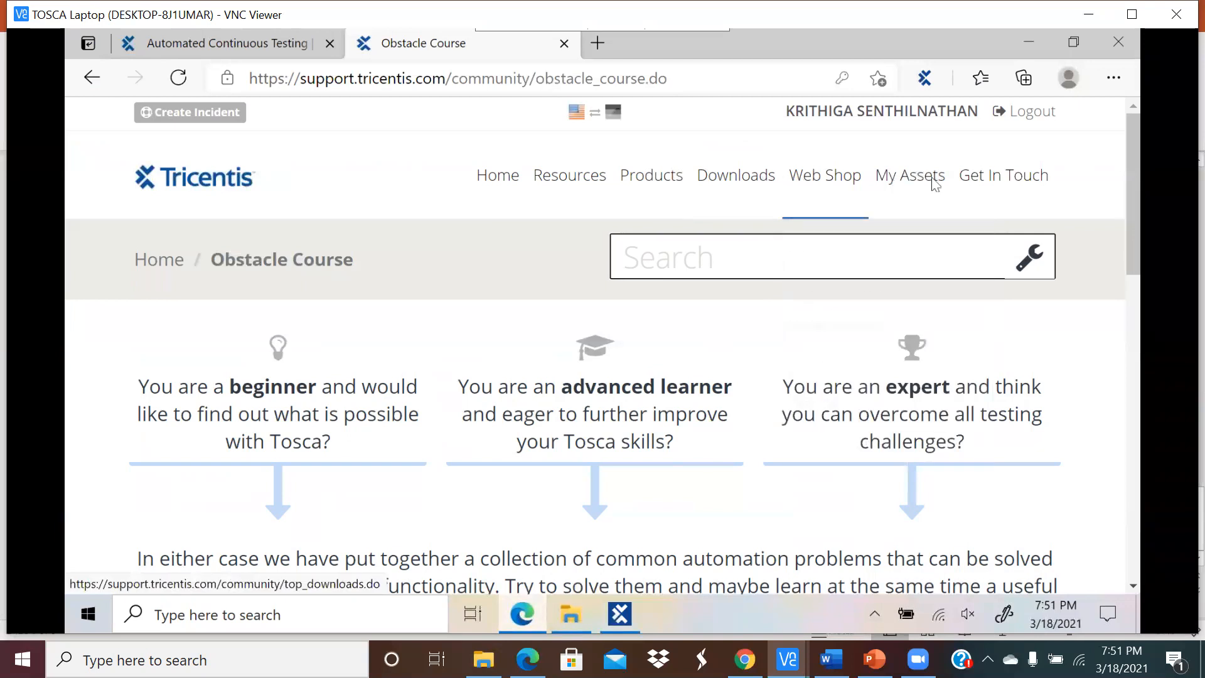
mouse_move(932, 185)
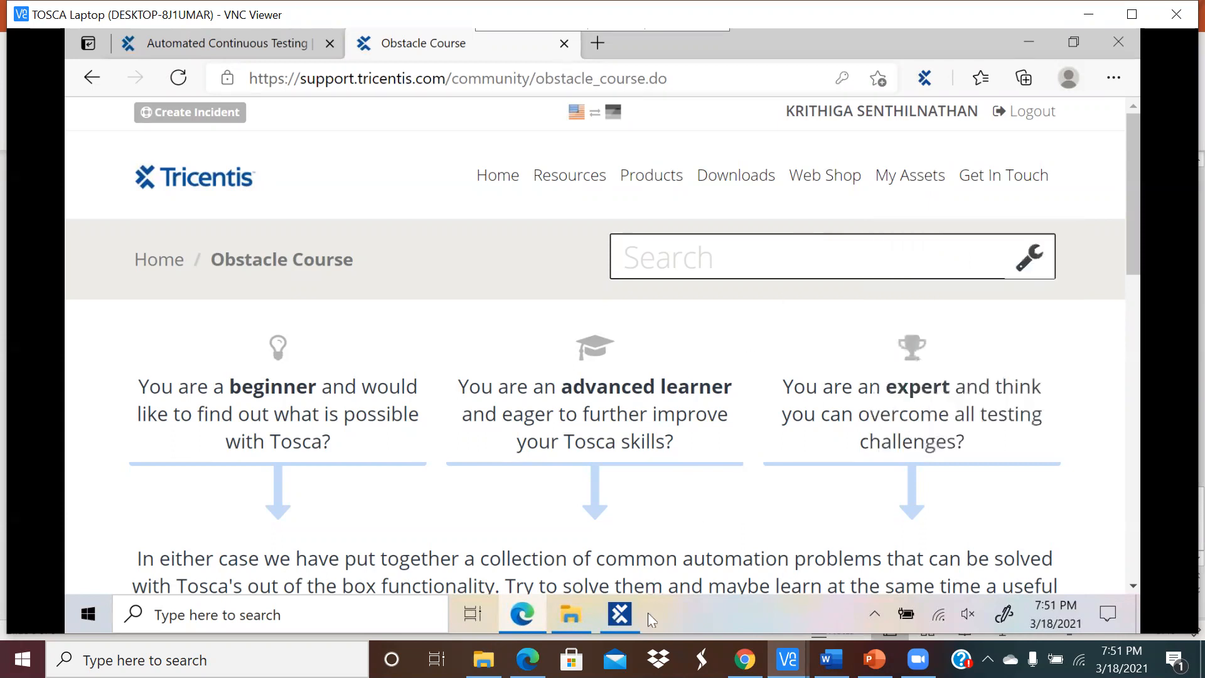
click(633, 623)
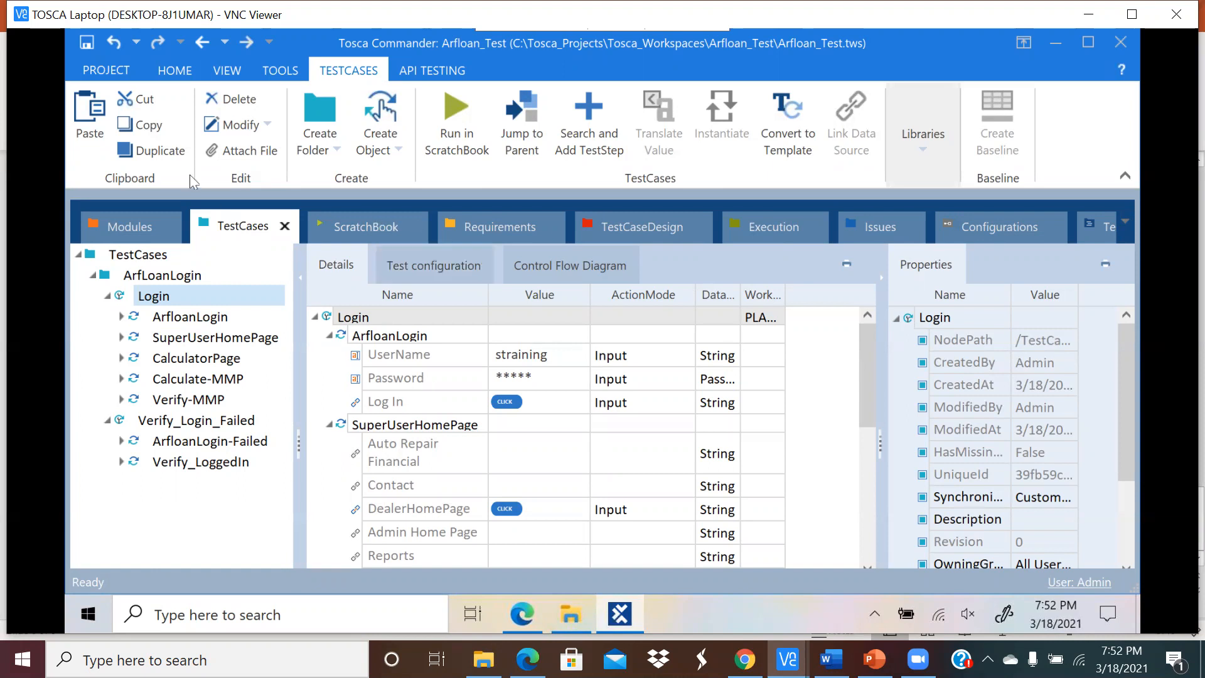
Step: Show the Modules folder's scan types, including the extra Web Driver, Salesforce, File and Legacy scans
click(130, 225)
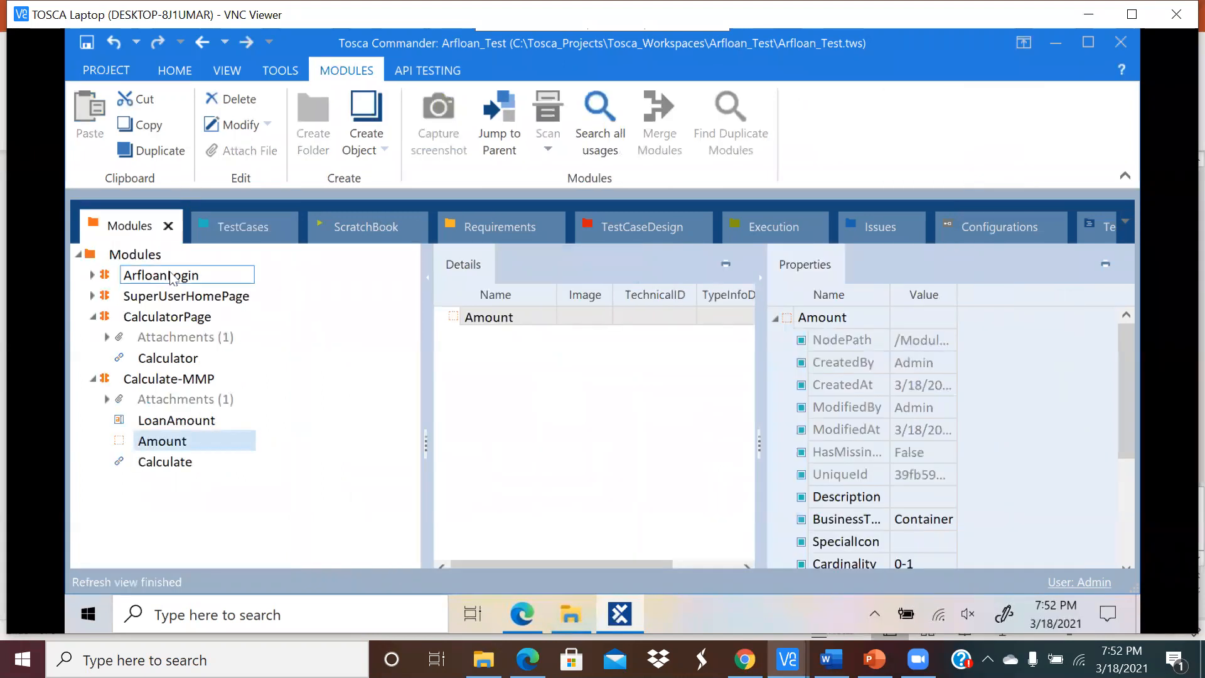
click(153, 256)
right_click(152, 257)
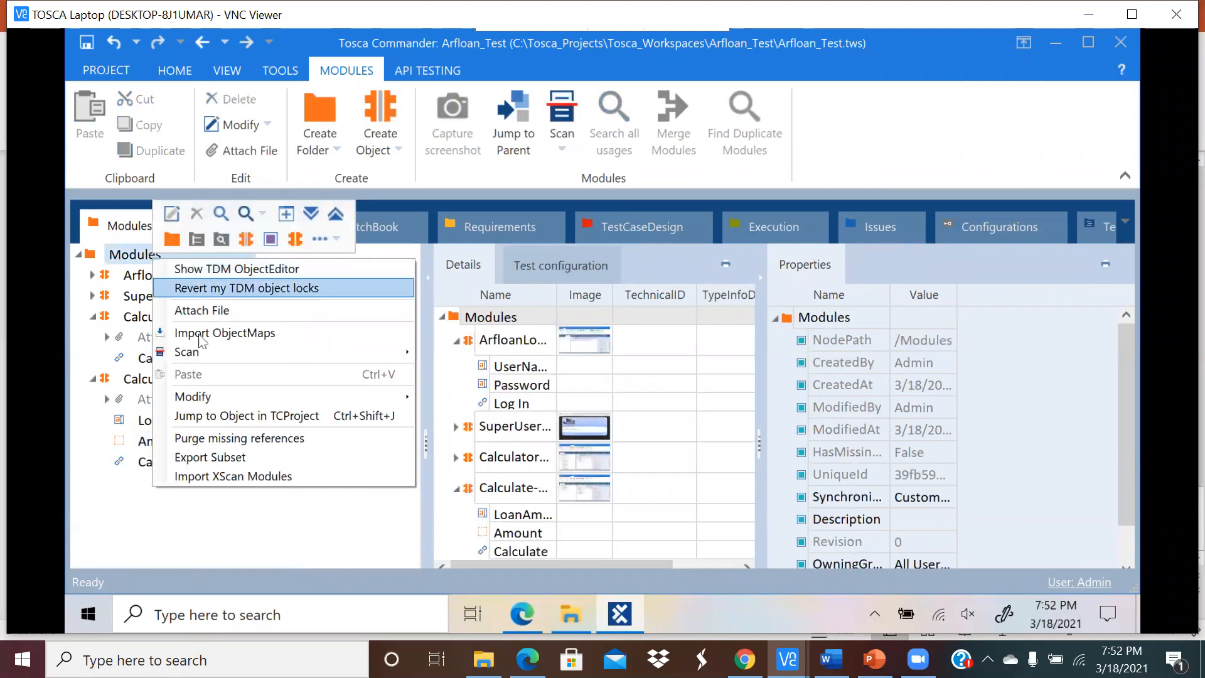
mouse_move(331, 355)
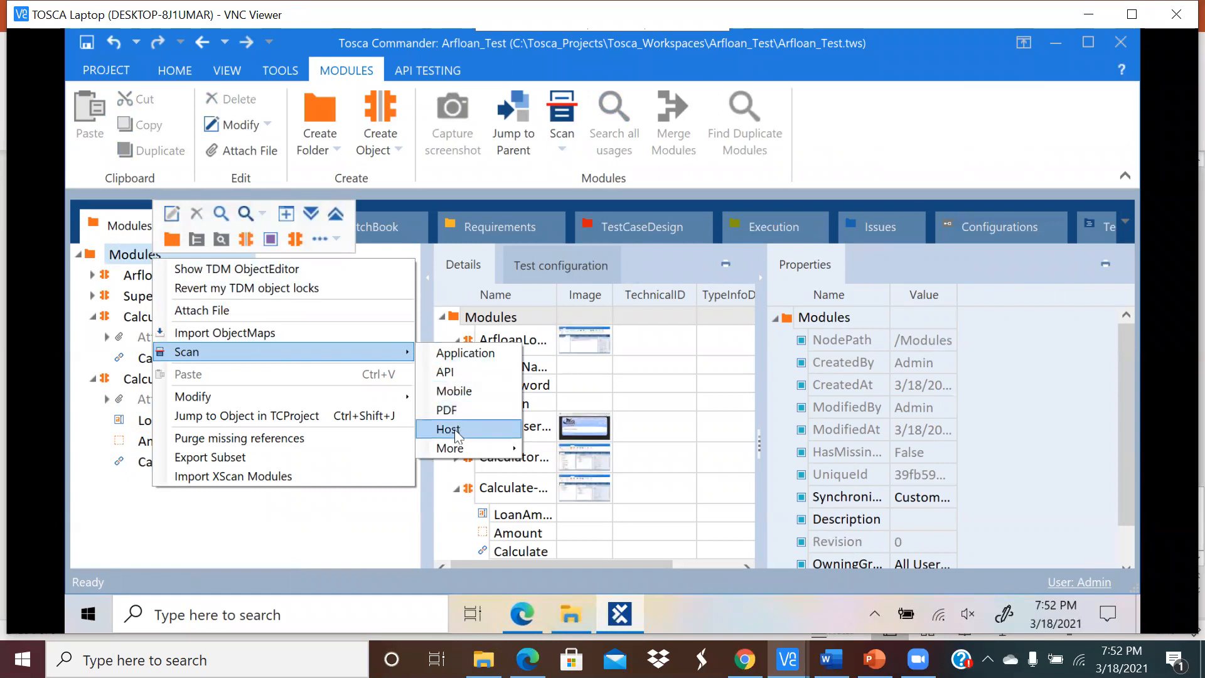
mouse_move(481, 450)
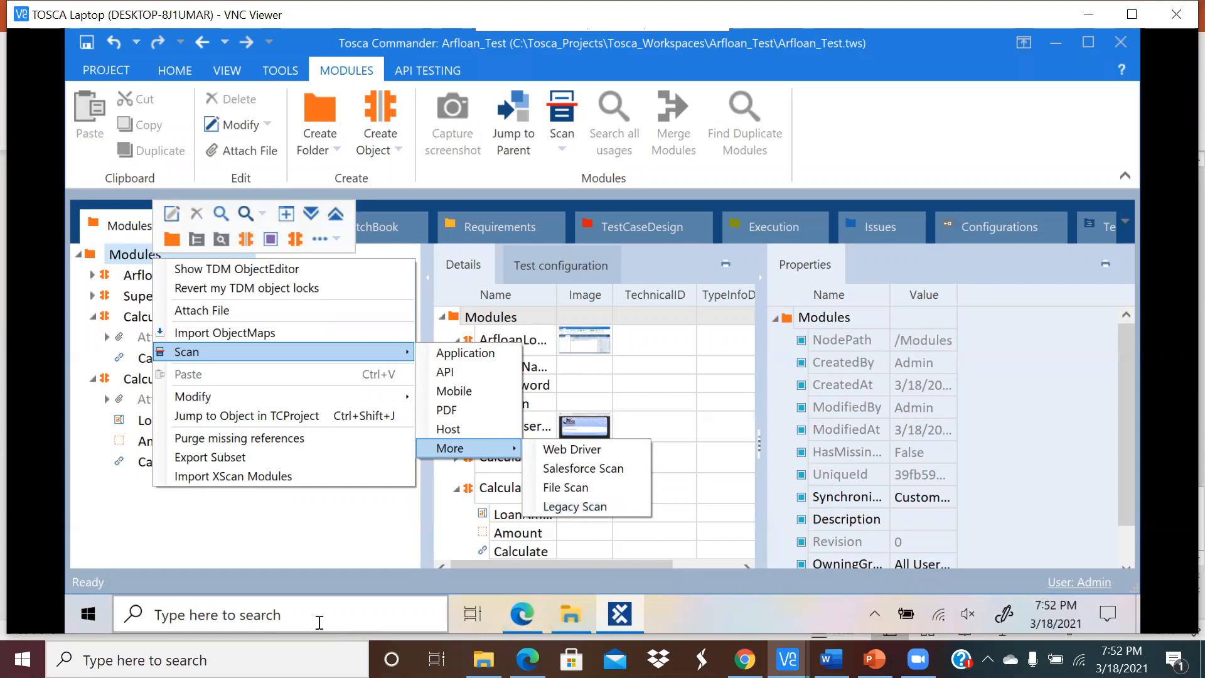
click(244, 616)
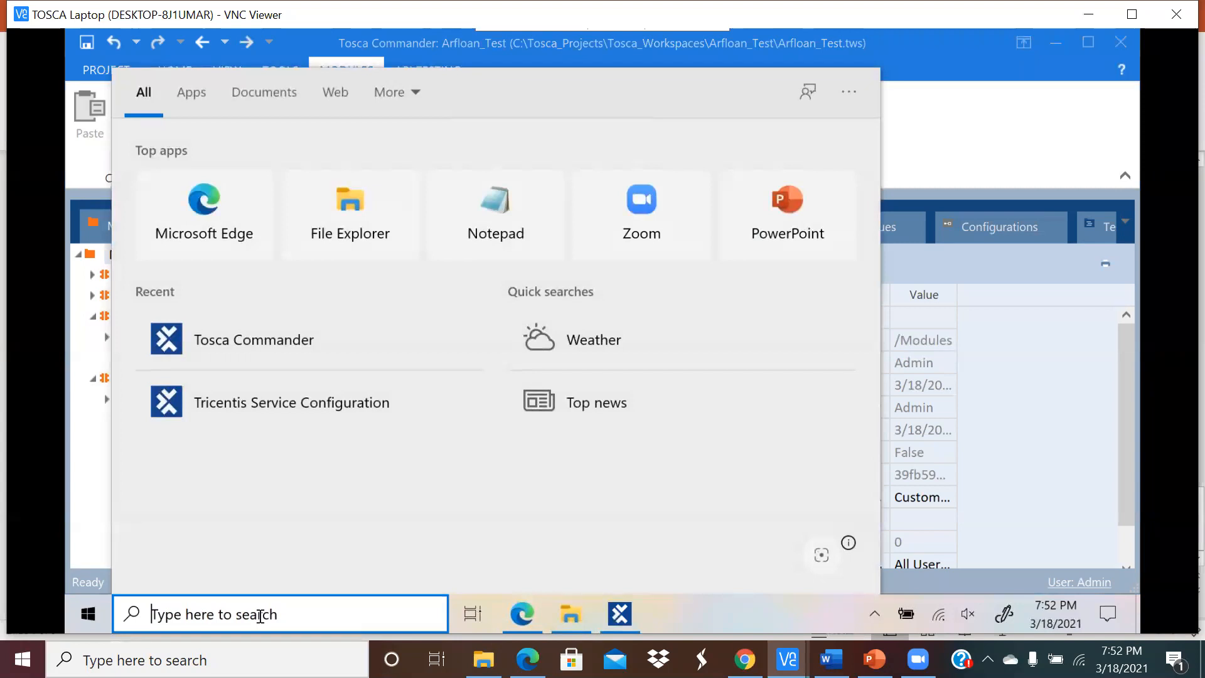
Step: Search Windows for 'pdf', close the web results, and bring the Tosca_Projects folder forward
text(pdf)
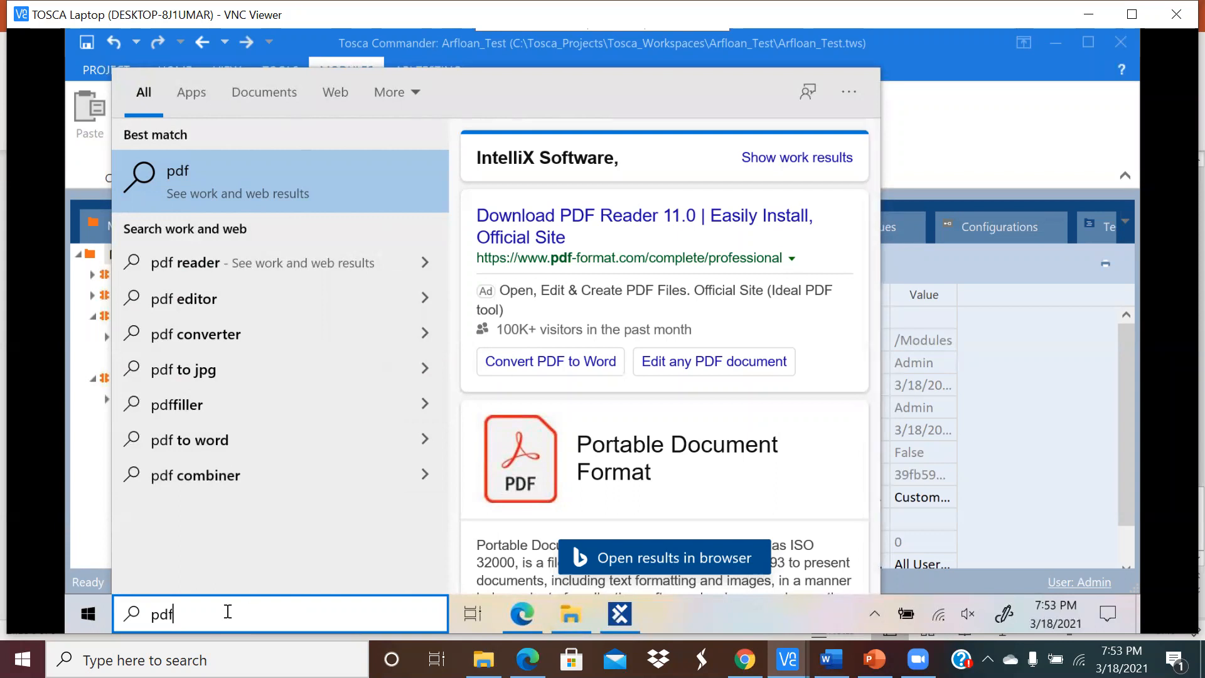
key(Return)
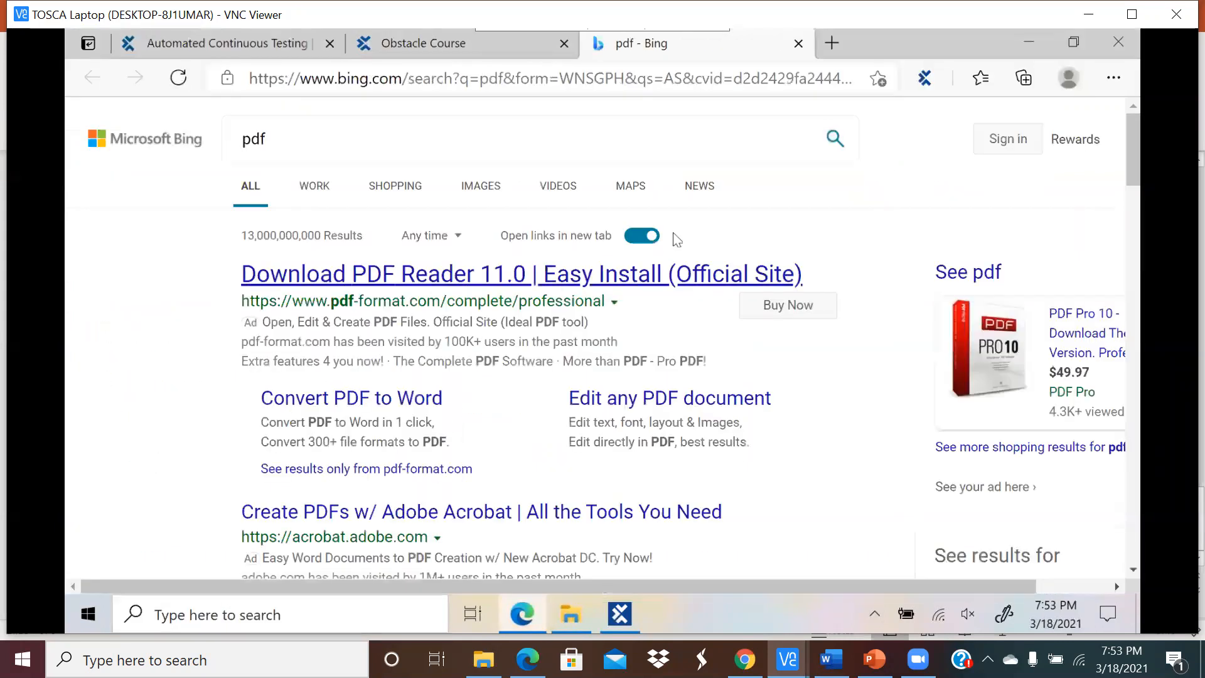
click(798, 44)
click(568, 615)
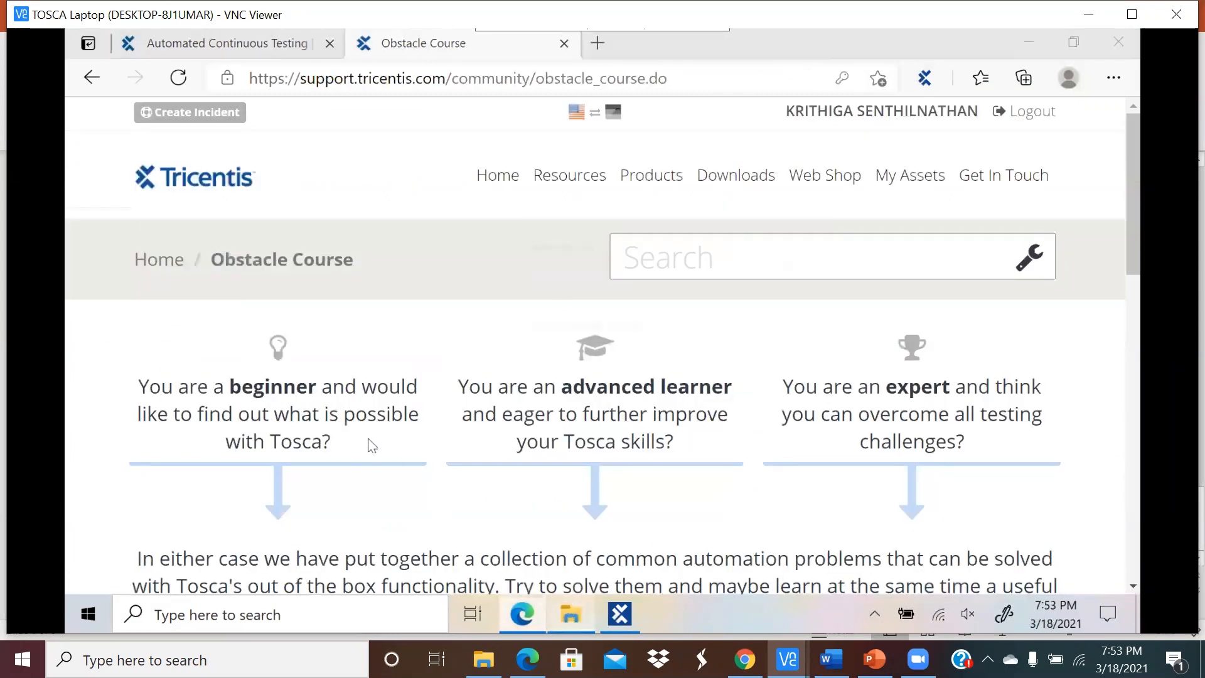
drag(208, 361, 202, 270)
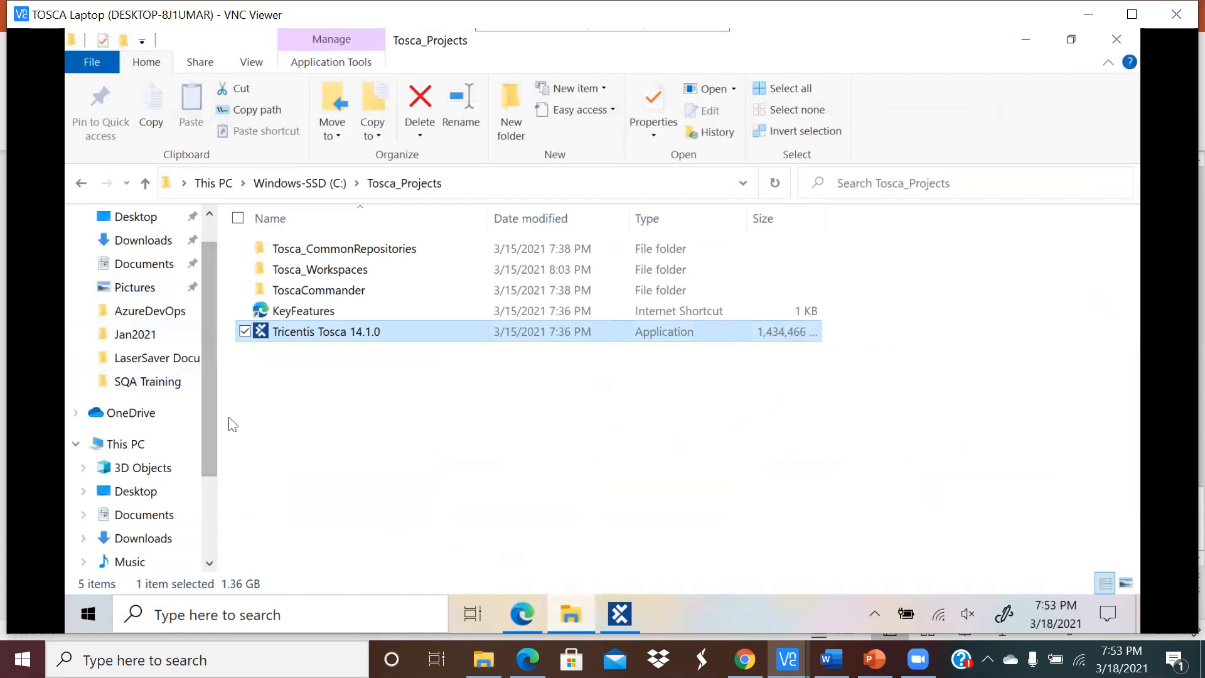
Step: Launch Google Chrome through a Windows search for 'chrome'
click(339, 613)
text(chrome)
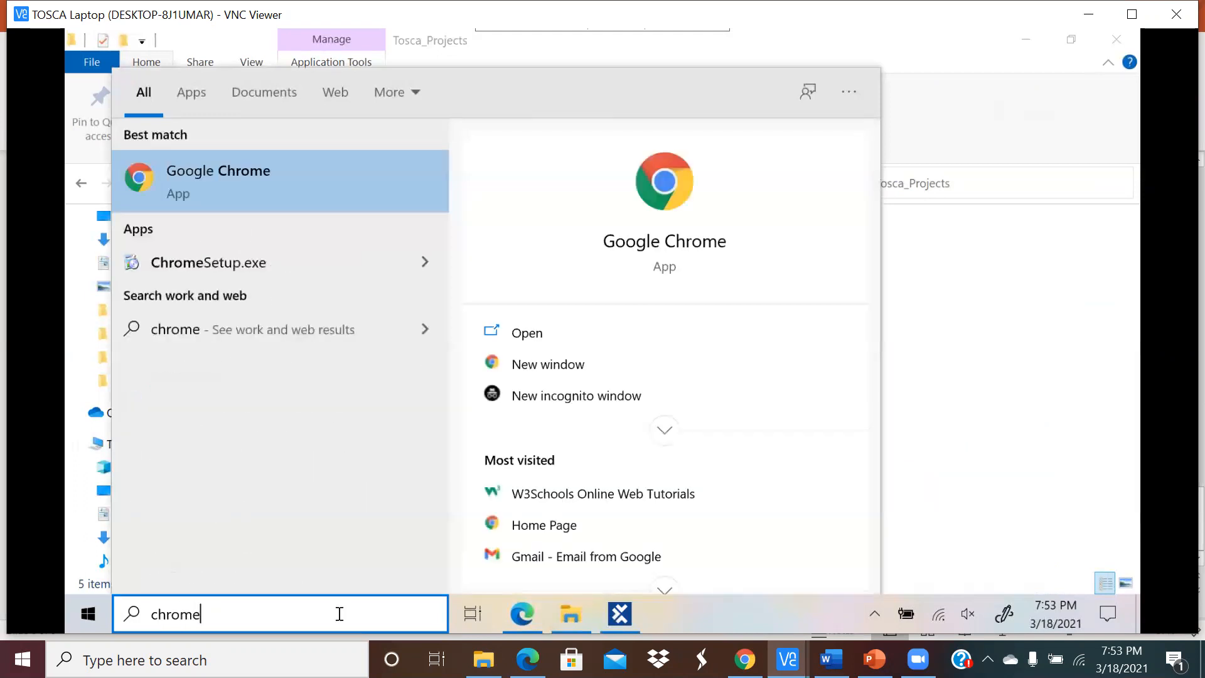
key(Return)
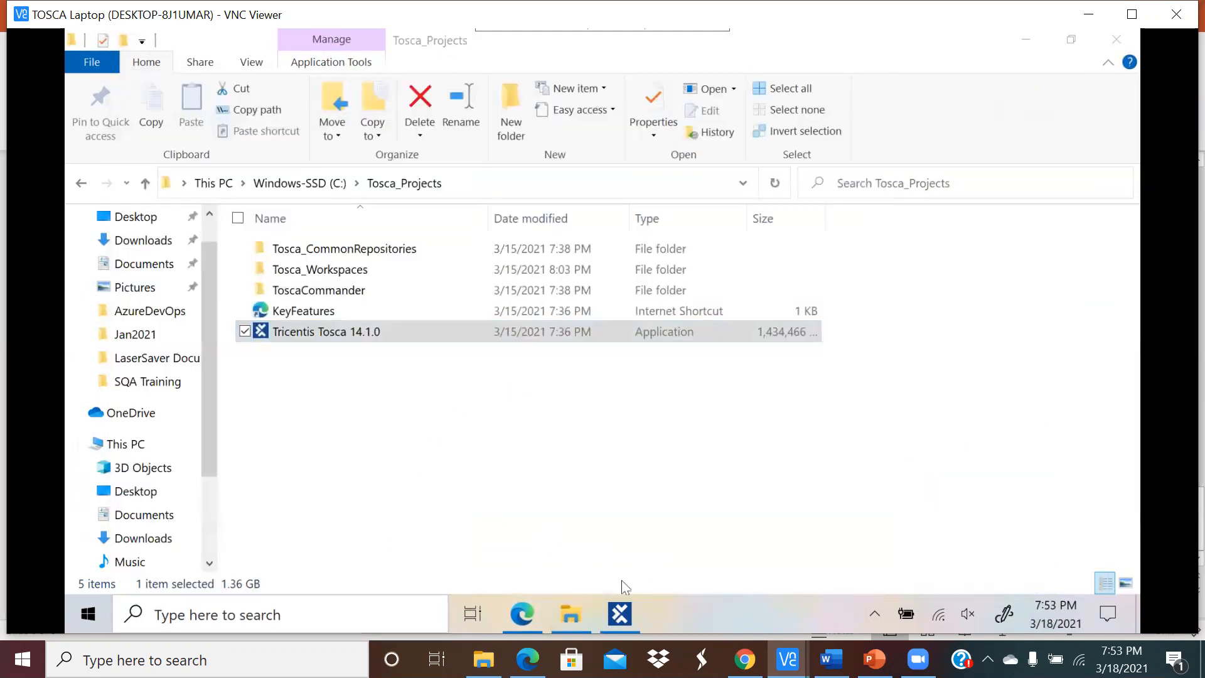
click(524, 617)
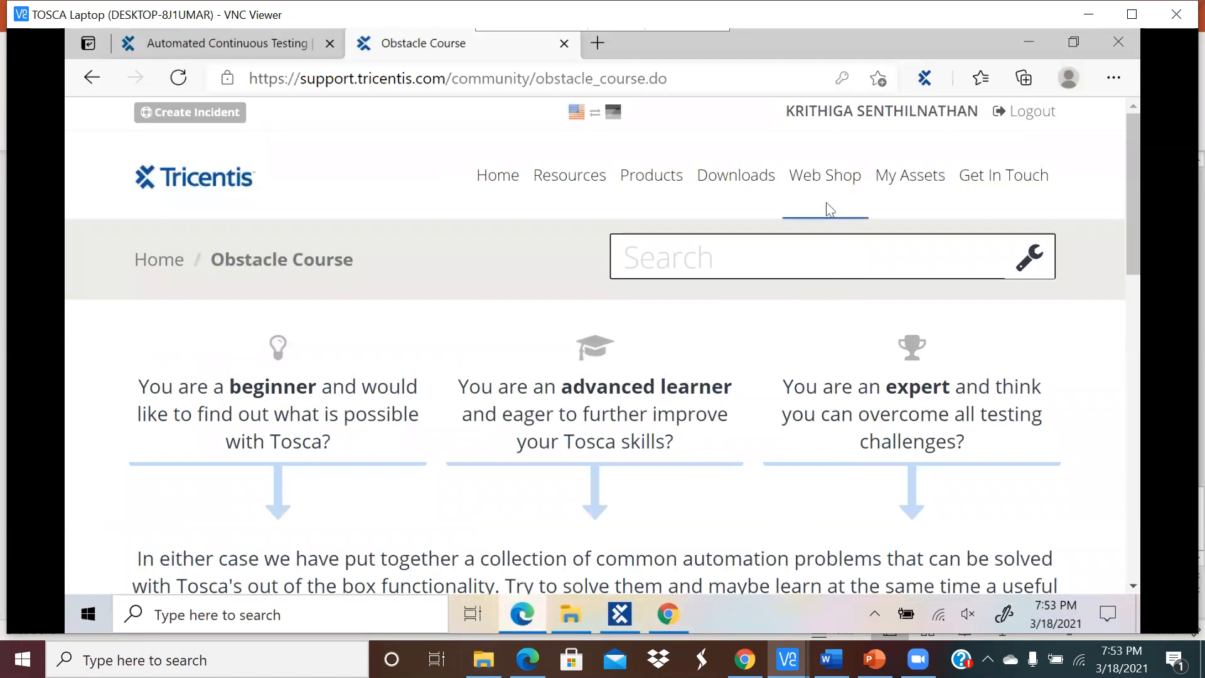
Step: Download the Tosca 14.1 STS Installation Guide from the portal's Downloads page and open it when done
mouse_move(819, 185)
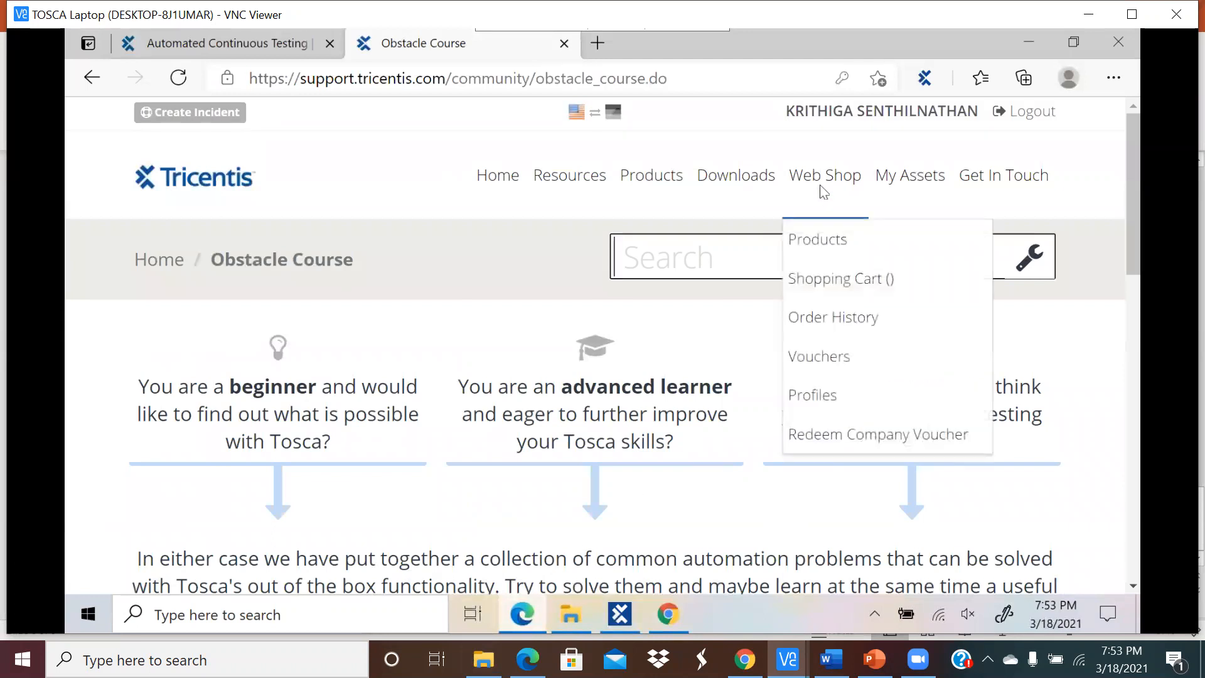
click(730, 185)
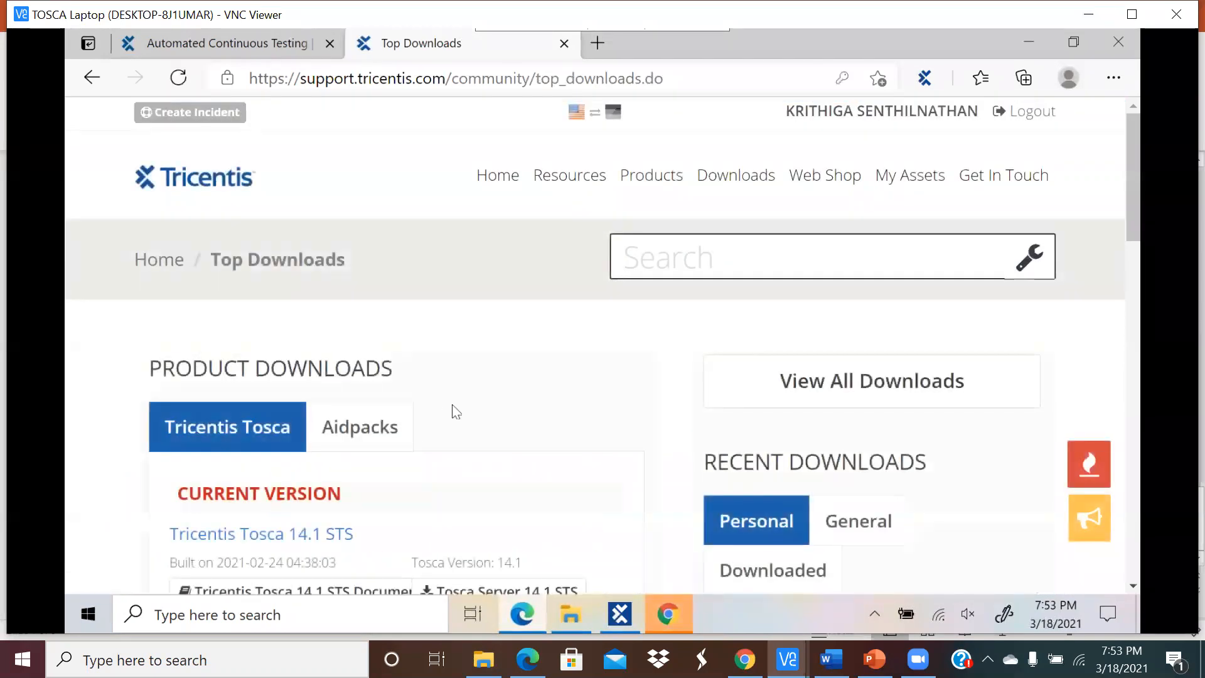
scroll(355, 503, down, 3)
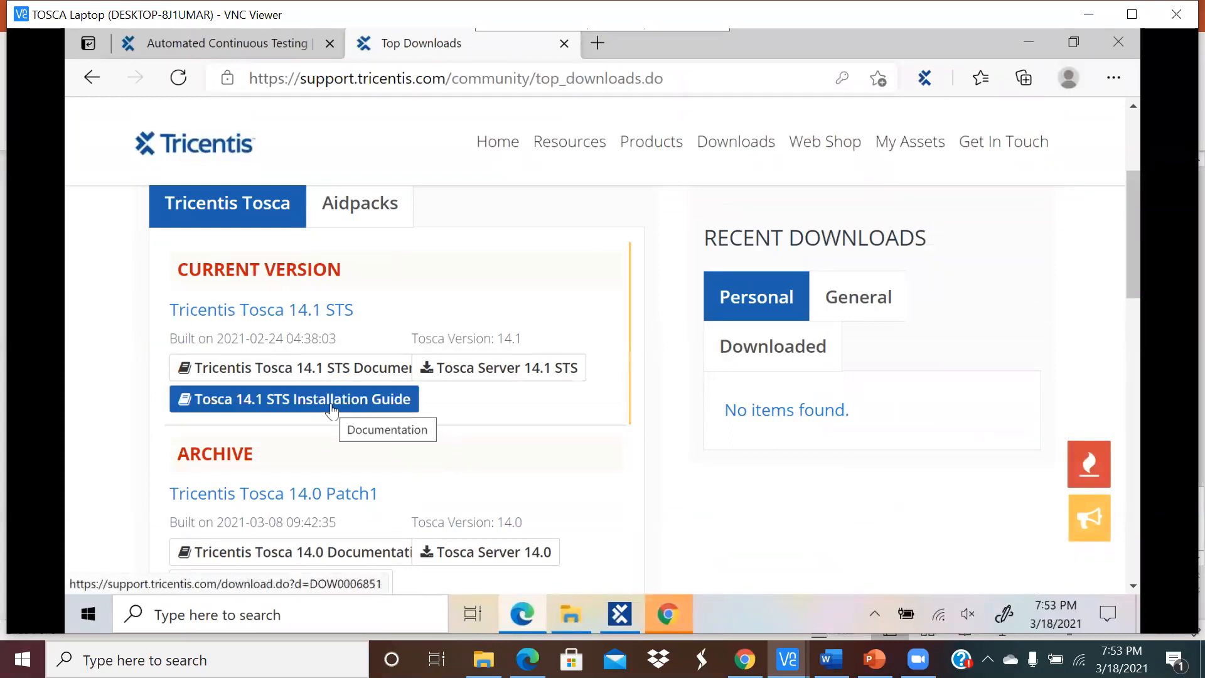
click(333, 409)
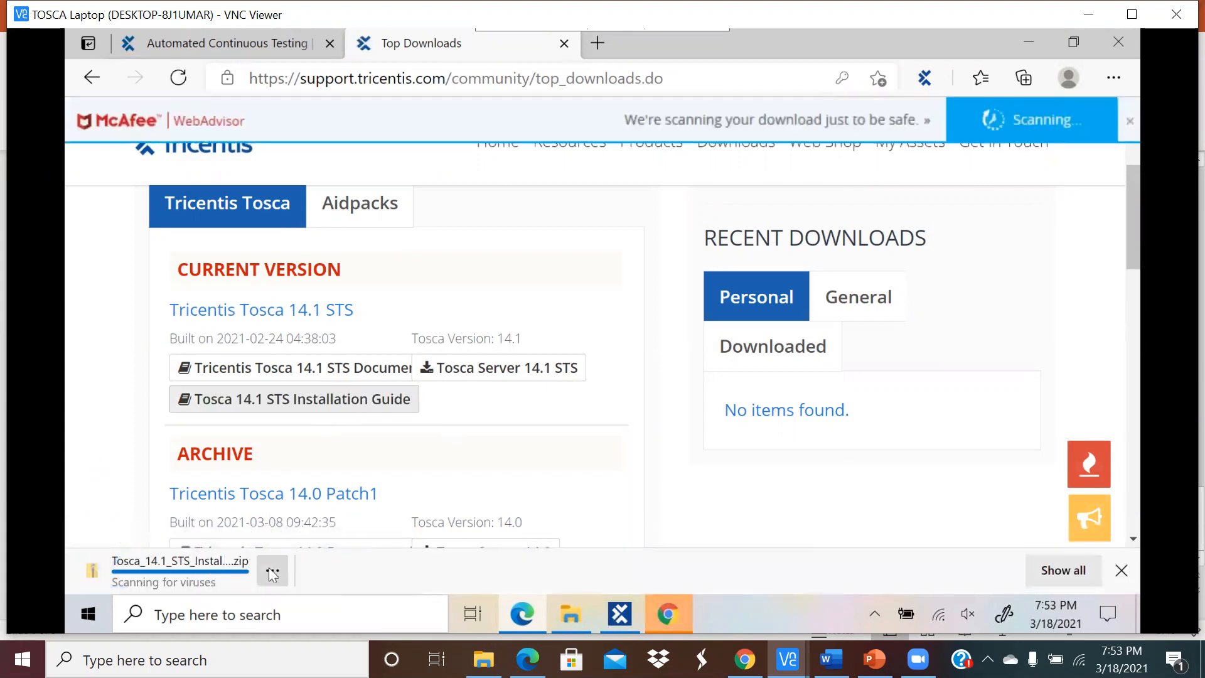
click(271, 575)
click(349, 366)
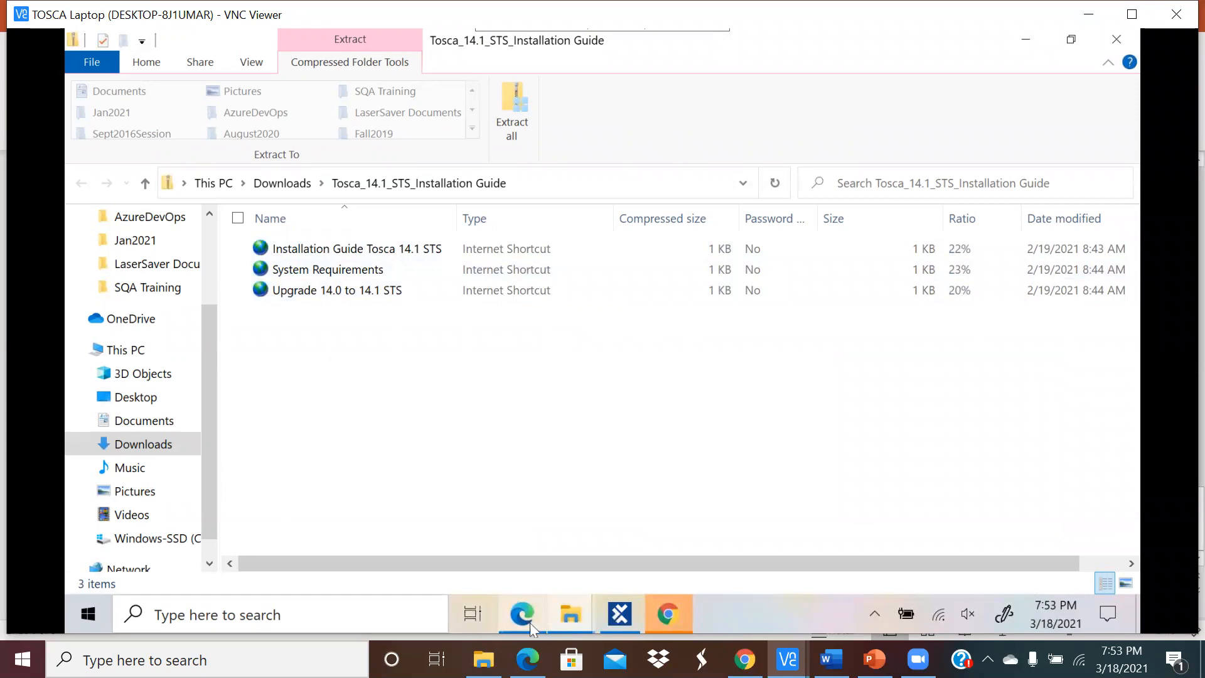
Step: Google 'pdf document' and open the 'This is a test PDF document' result
click(668, 614)
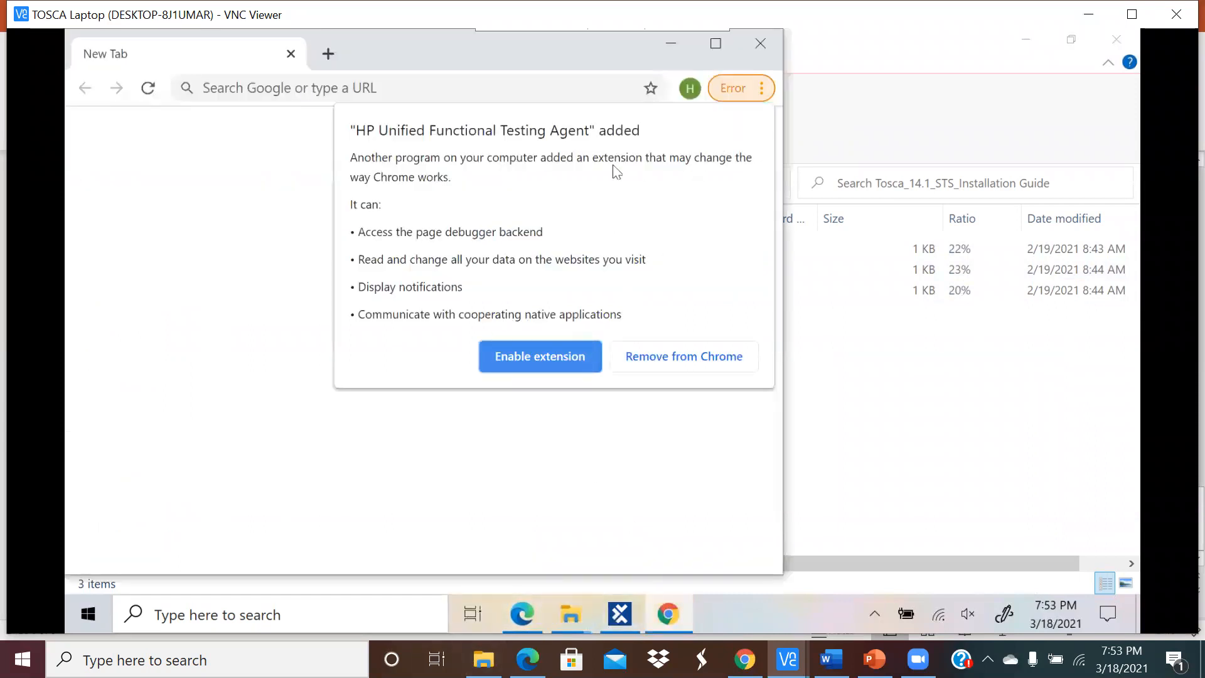
click(270, 89)
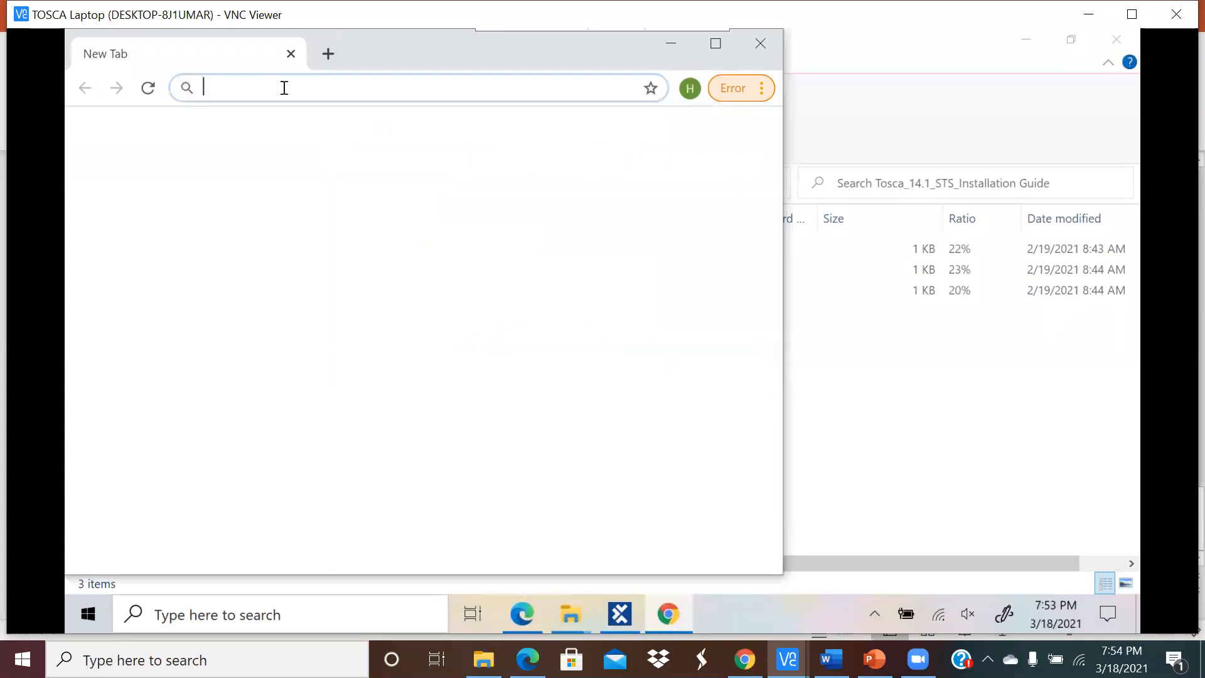
text(google)
key(Return)
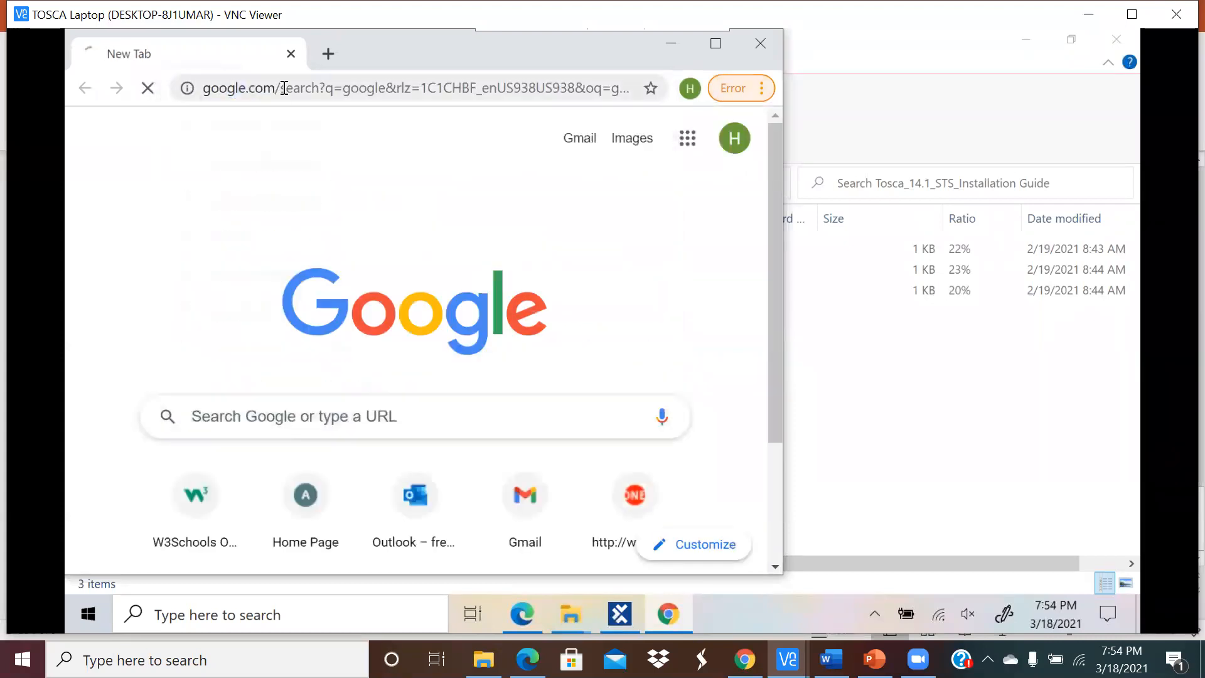
click(321, 152)
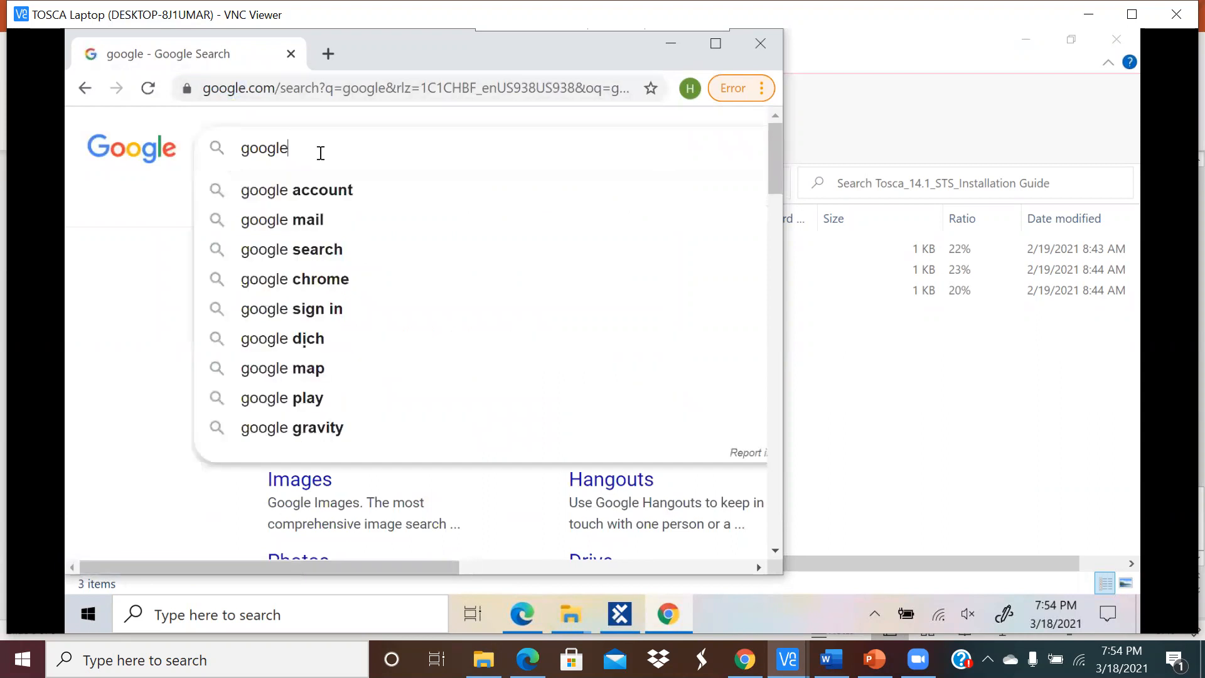
key(BackSpace)
key(BackSpace)
key(BackSpace)
key(BackSpace)
key(BackSpace)
key(BackSpace)
text(pe)
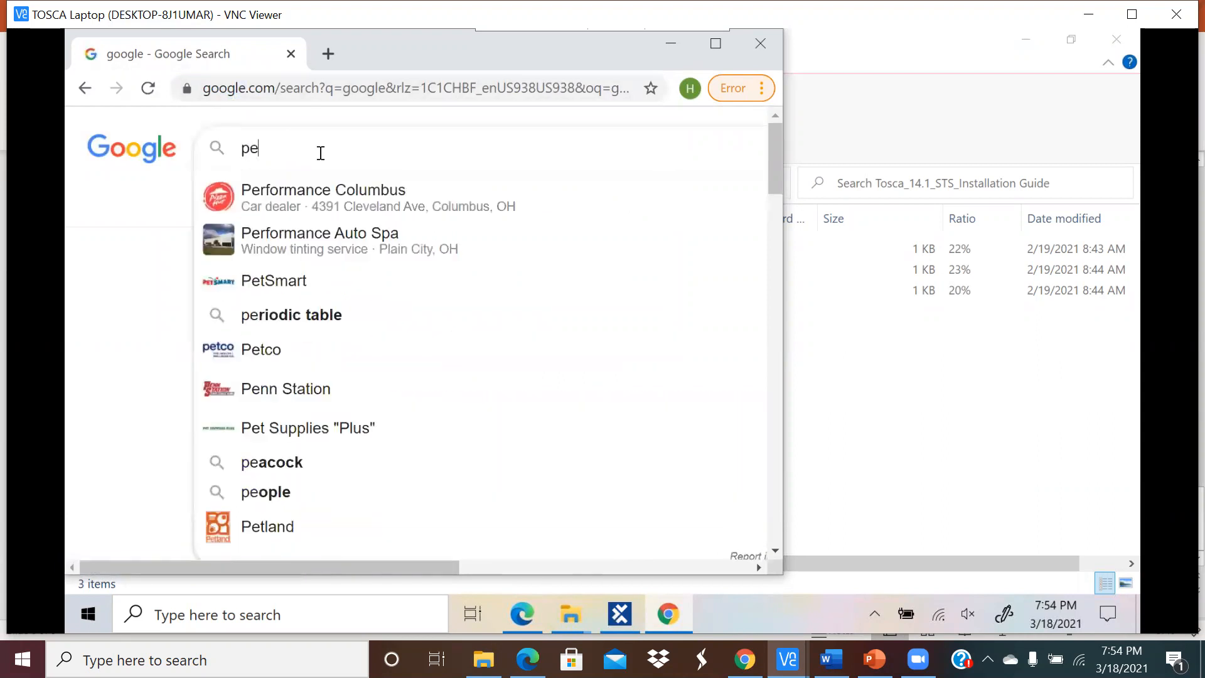
key(BackSpace)
text(df d)
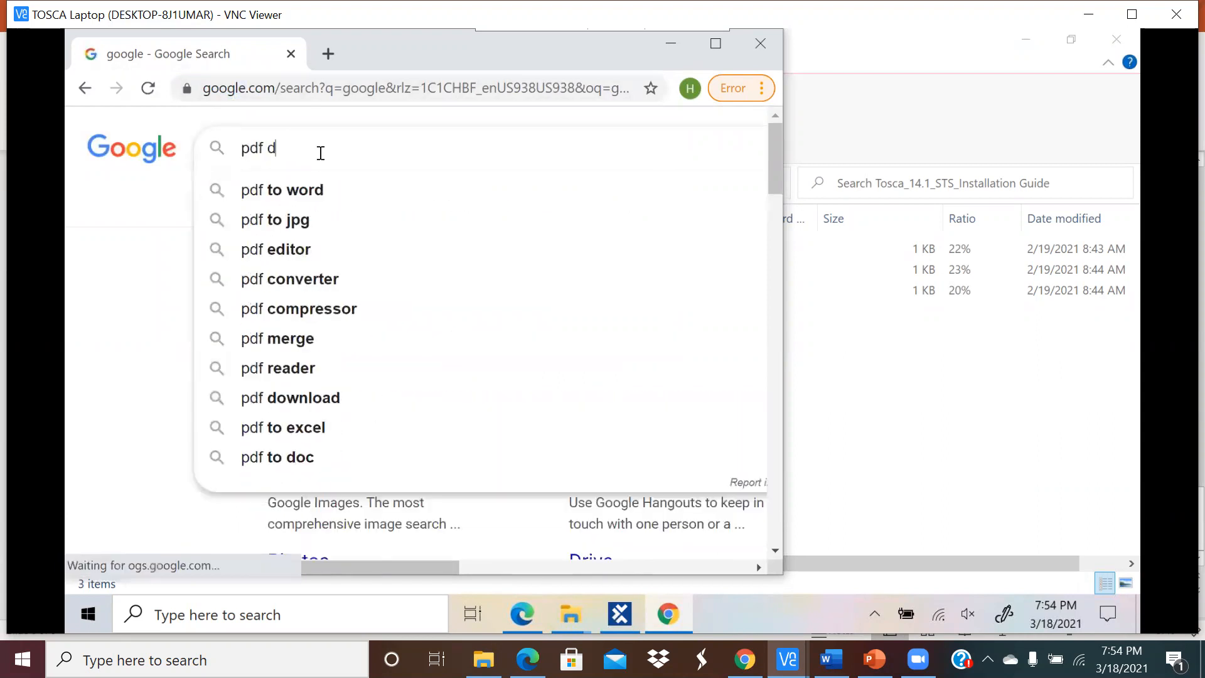
text(ocument)
key(Return)
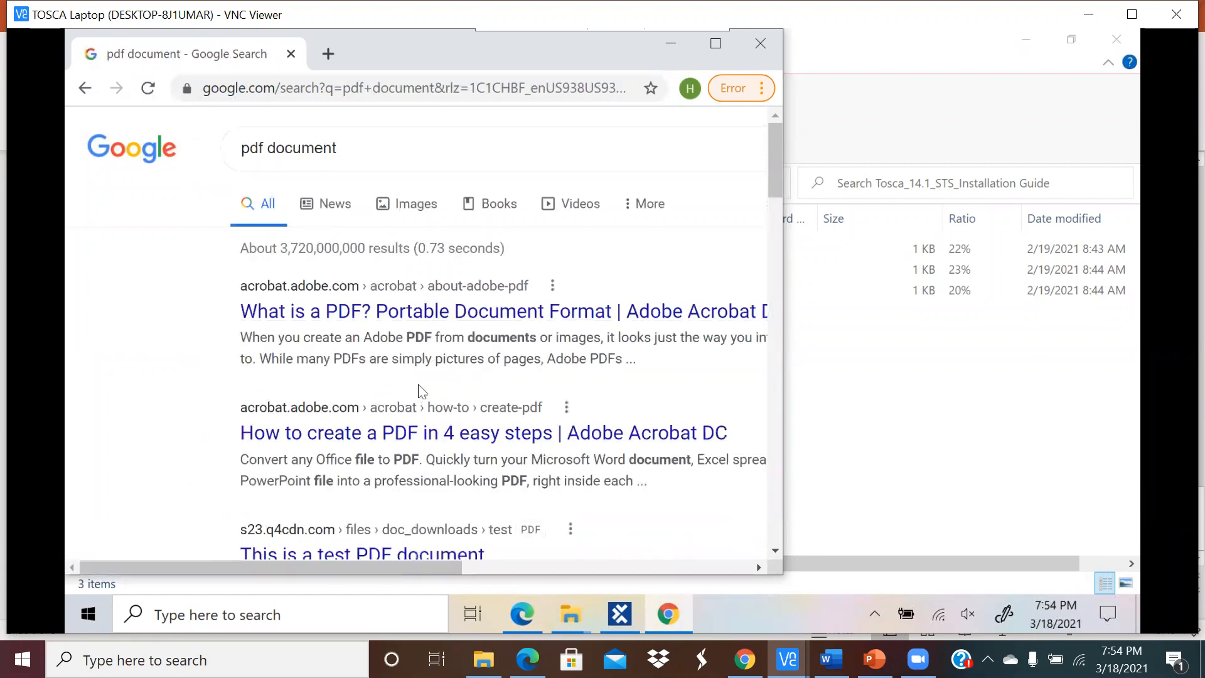
scroll(420, 385, down, 3)
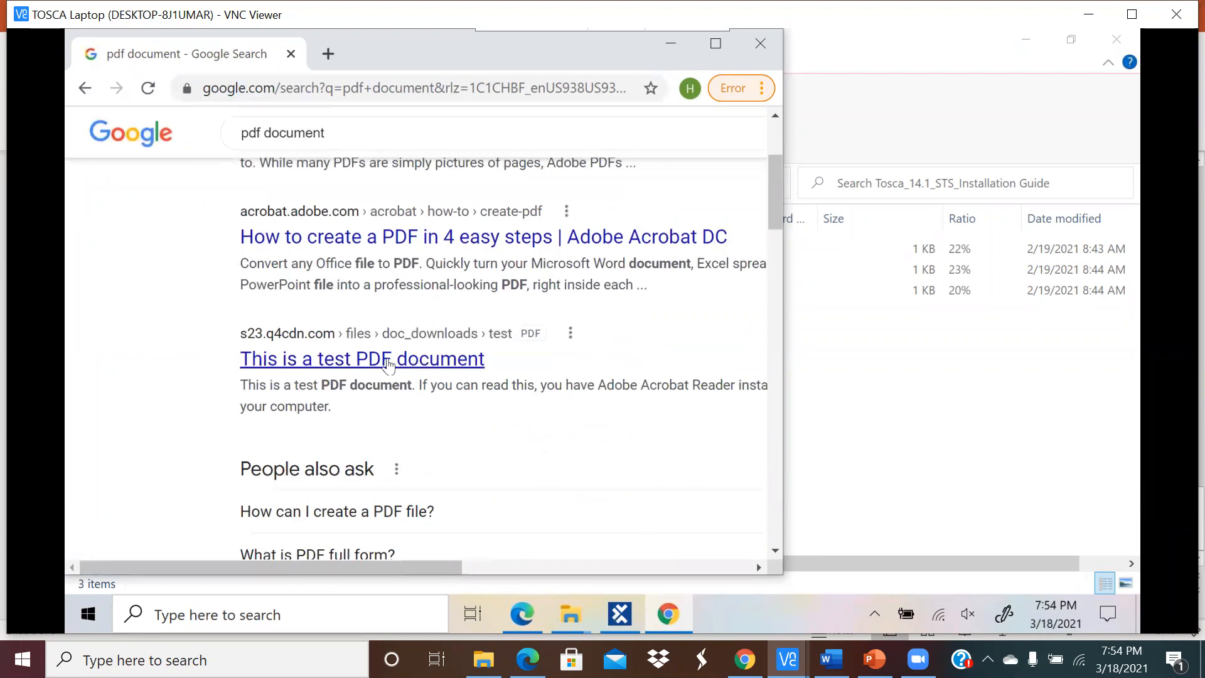
click(381, 361)
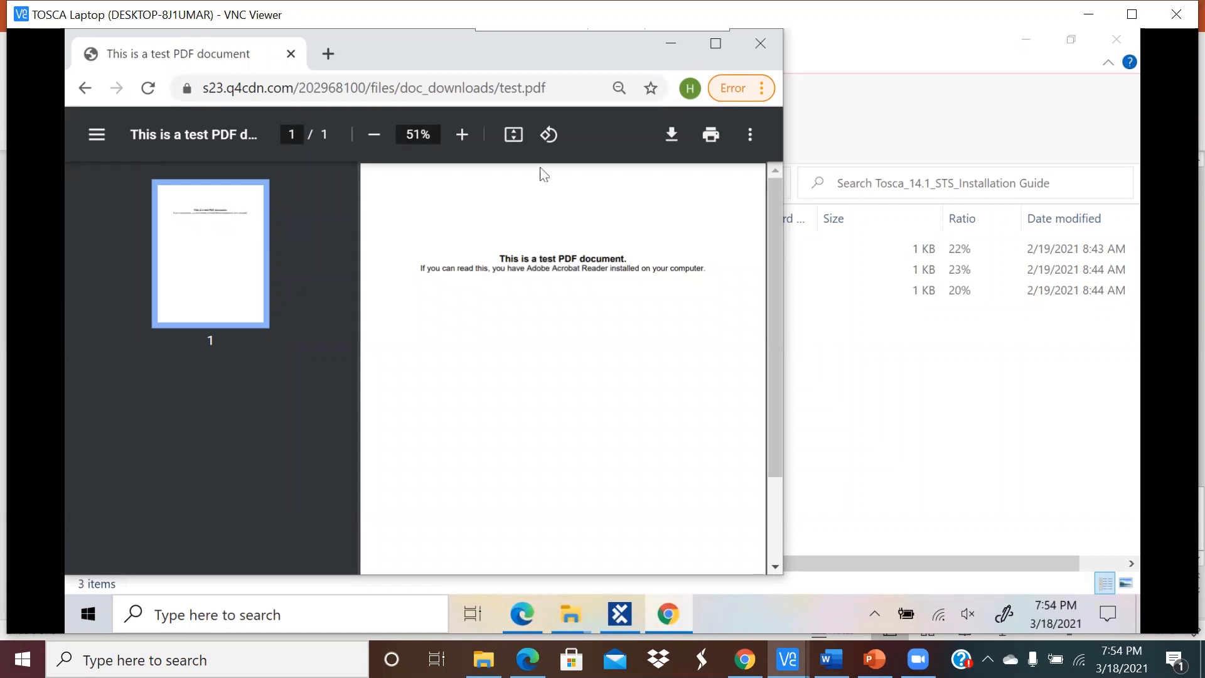
Step: Download test.pdf into C:\Tosca_Projects and close Chrome
click(668, 134)
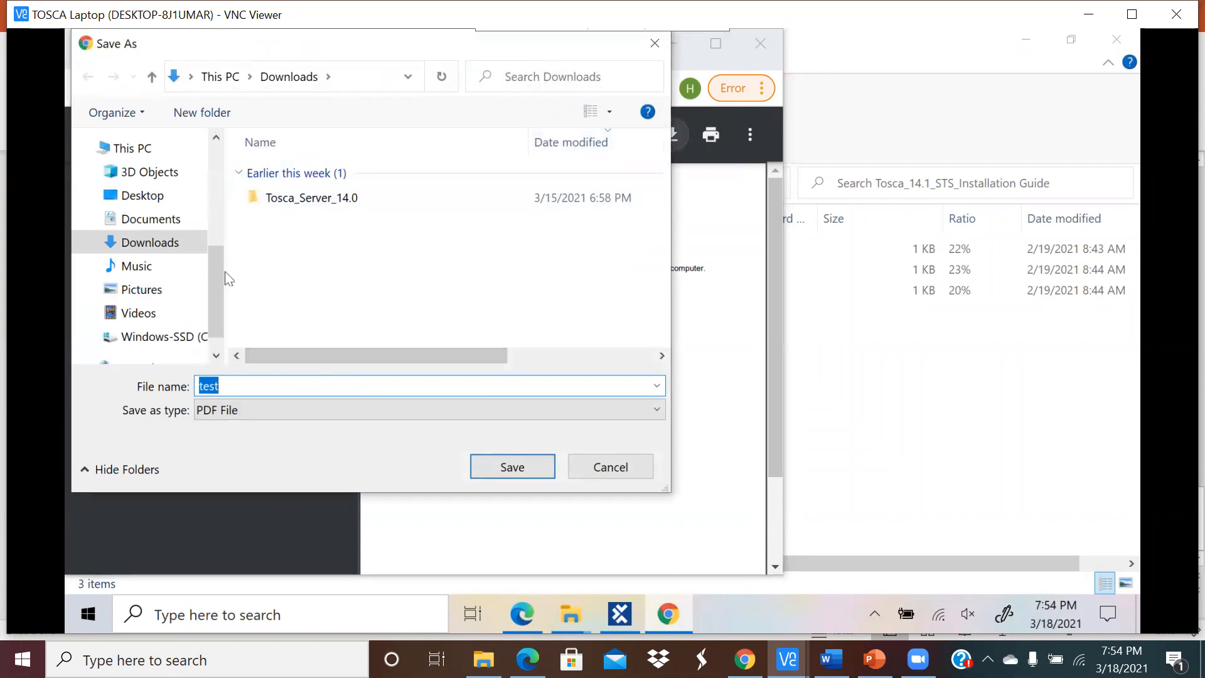
scroll(219, 259, down, 1)
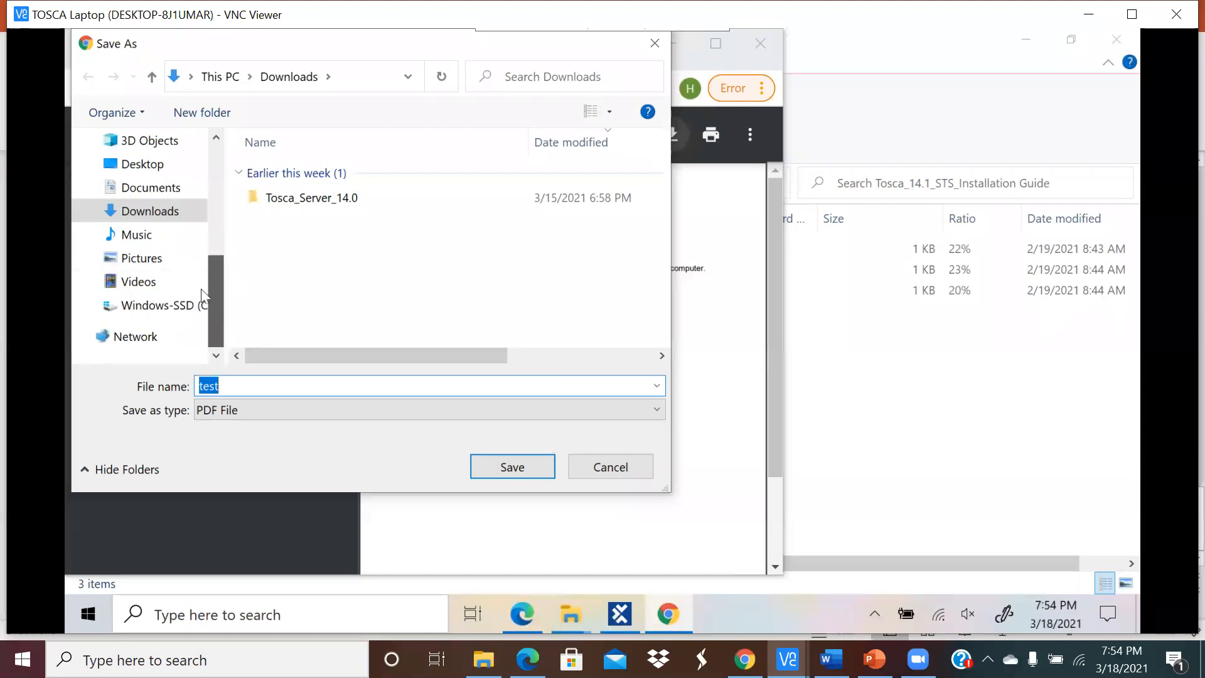
drag(216, 281, 212, 309)
click(157, 305)
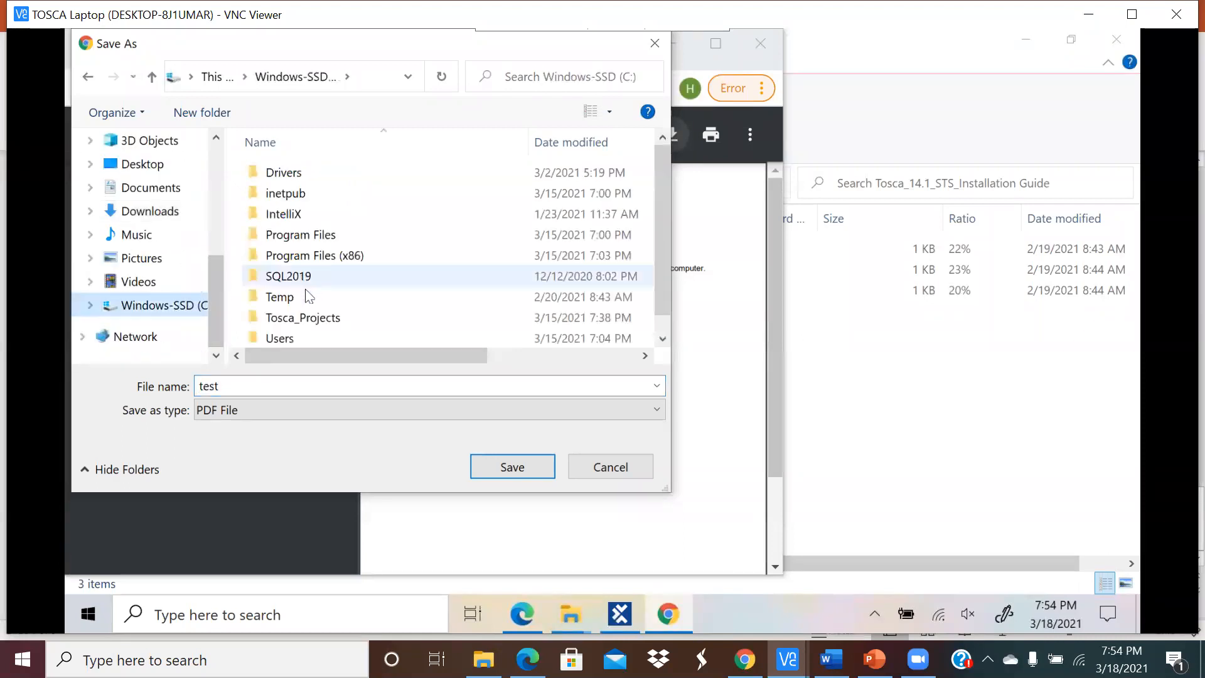
double_click(293, 318)
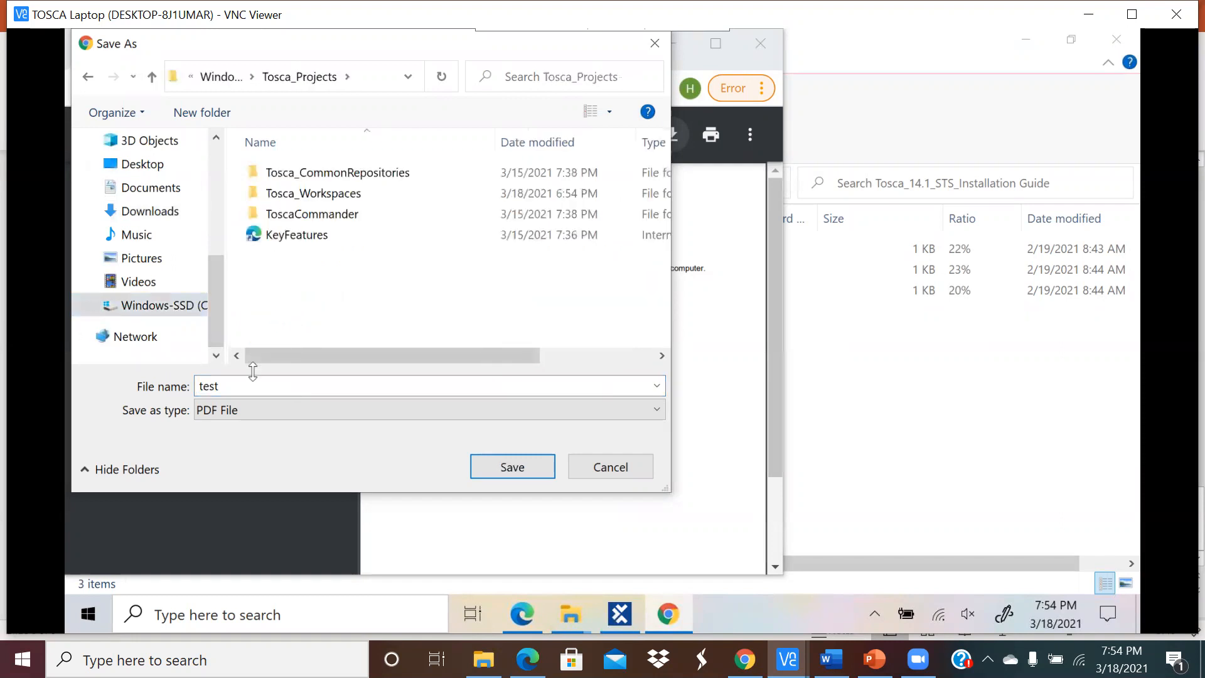
click(509, 465)
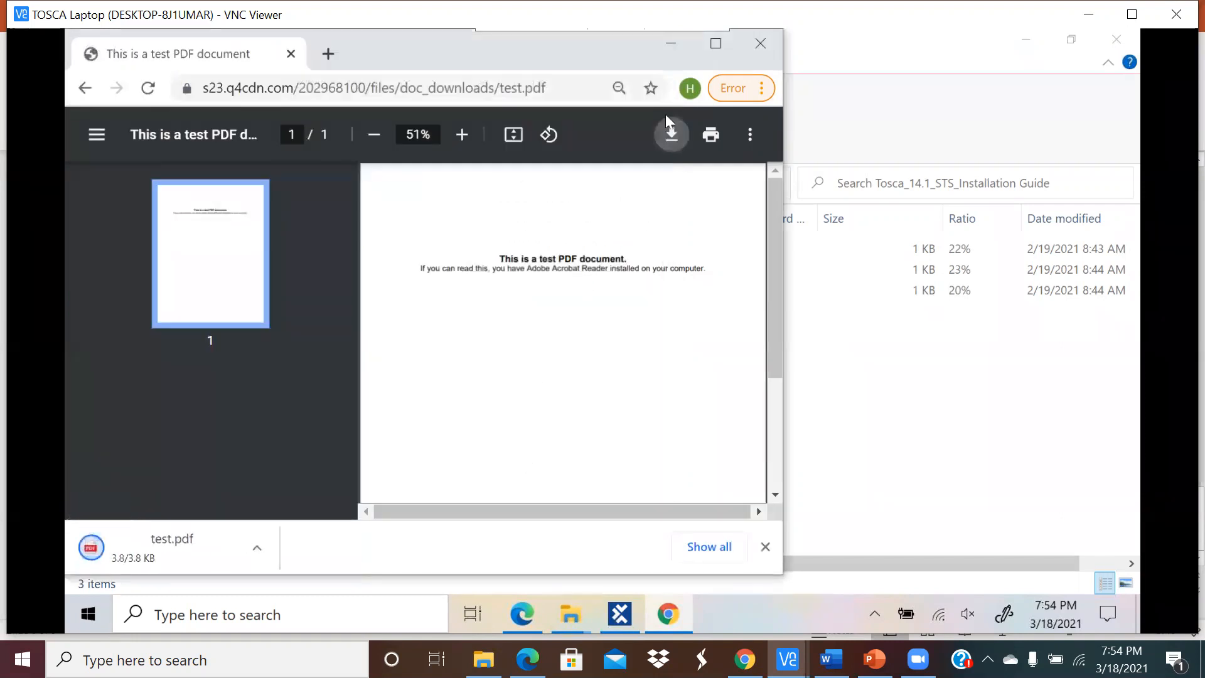
click(768, 44)
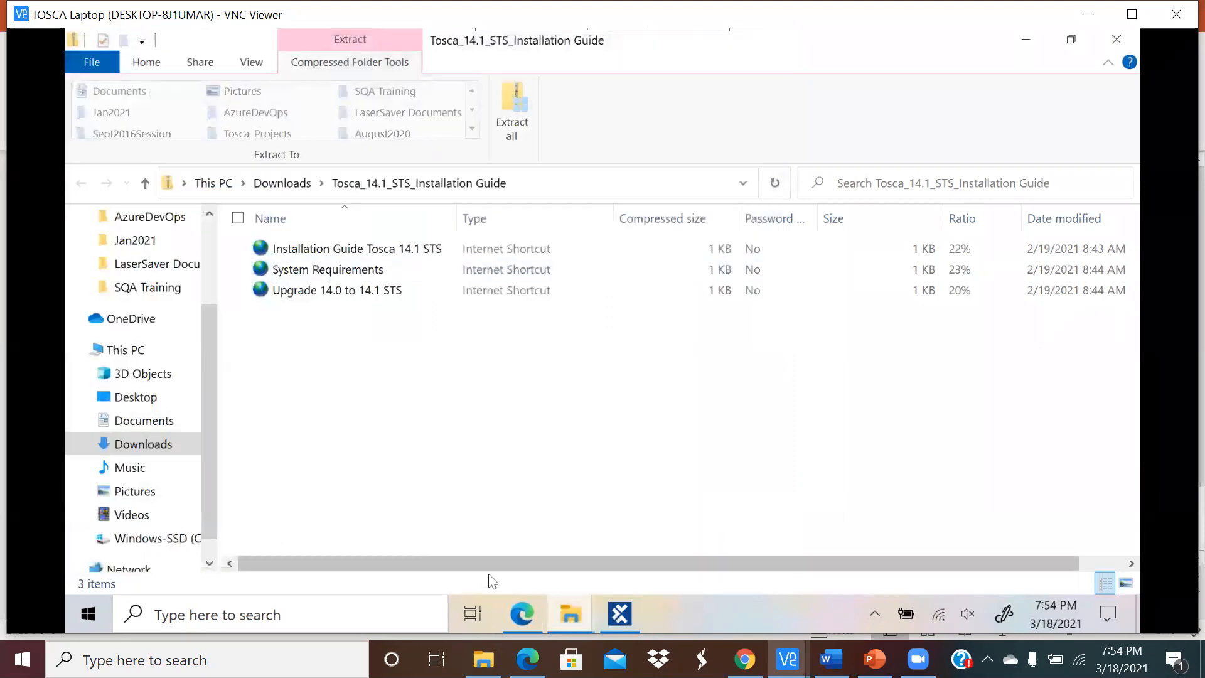
Step: Locate test.pdf in the Tosca_Projects folder and view it in Edge
click(571, 614)
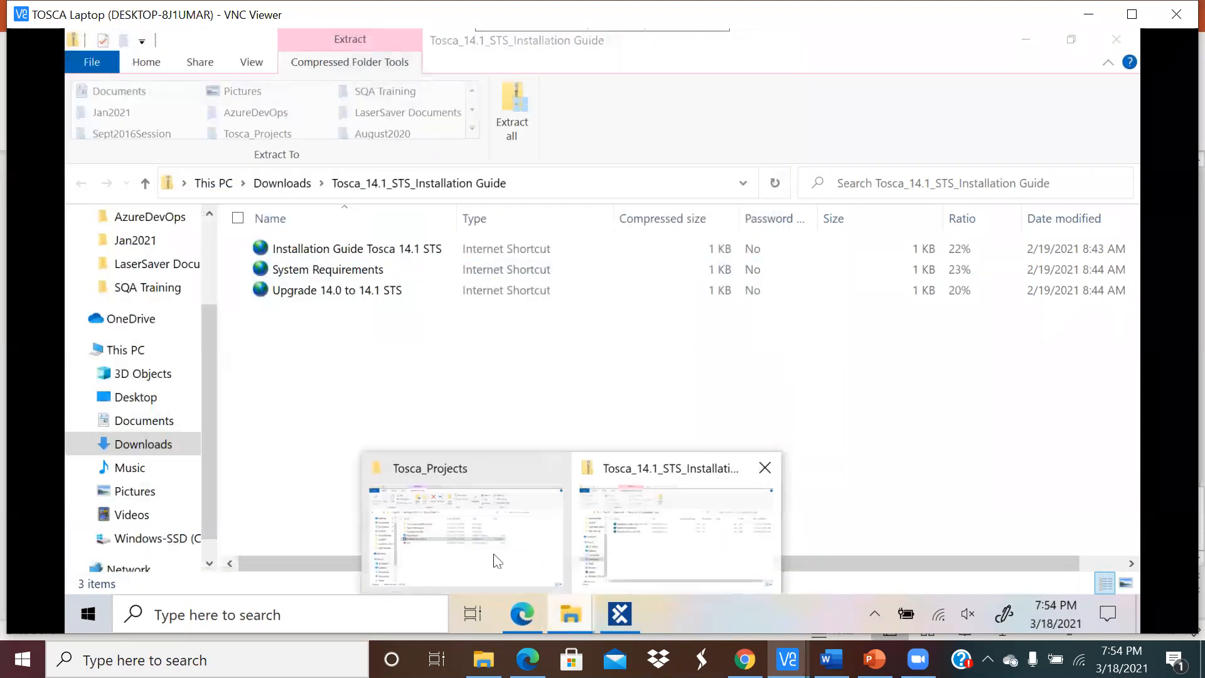
click(497, 561)
click(322, 354)
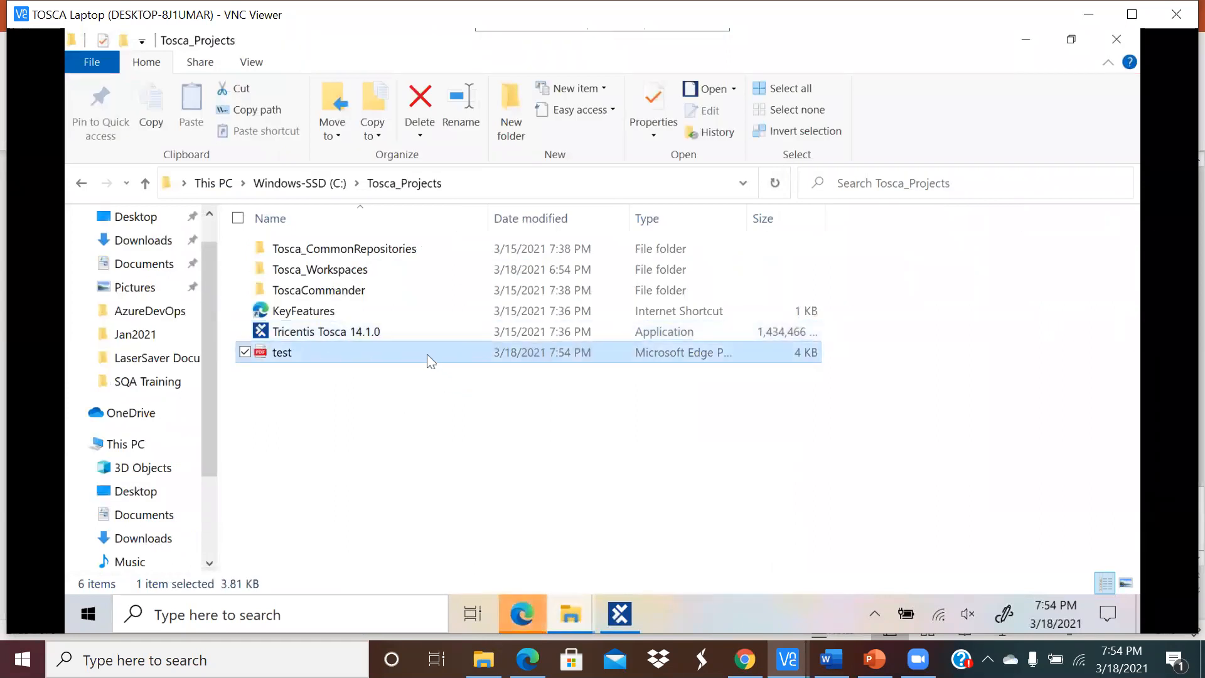
click(530, 611)
Step: In Tosca Commander, bring up the Modules root folder's scan options
click(621, 614)
click(162, 256)
right_click(161, 254)
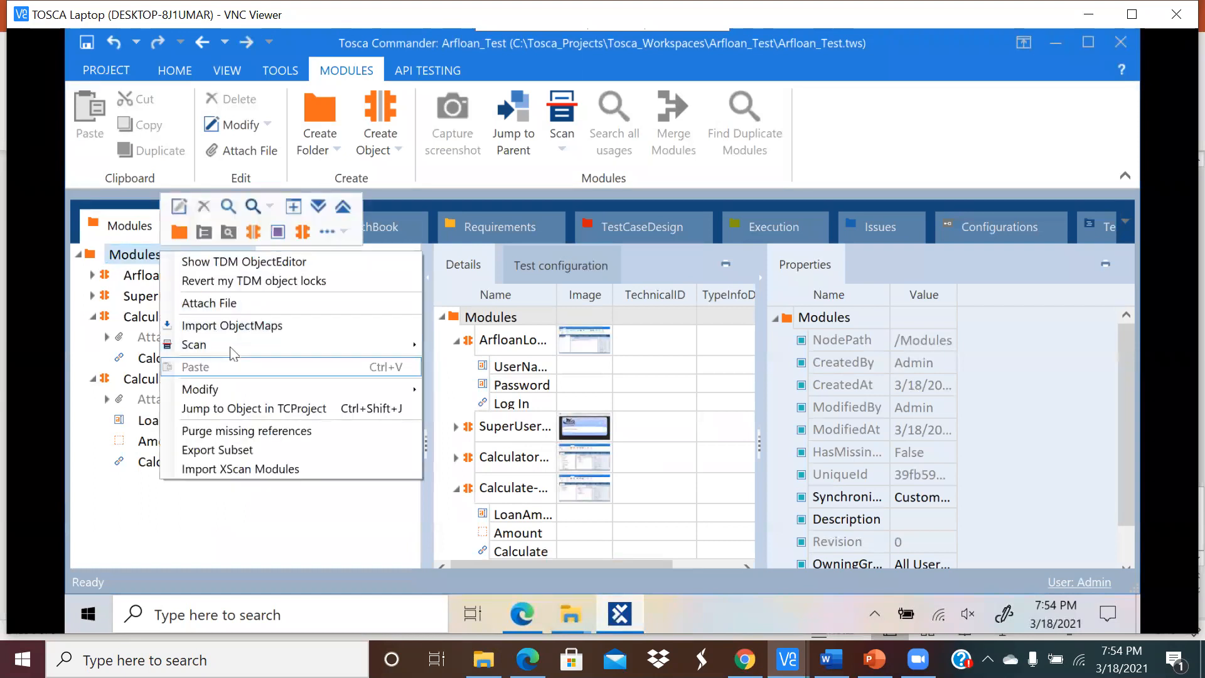
mouse_move(316, 351)
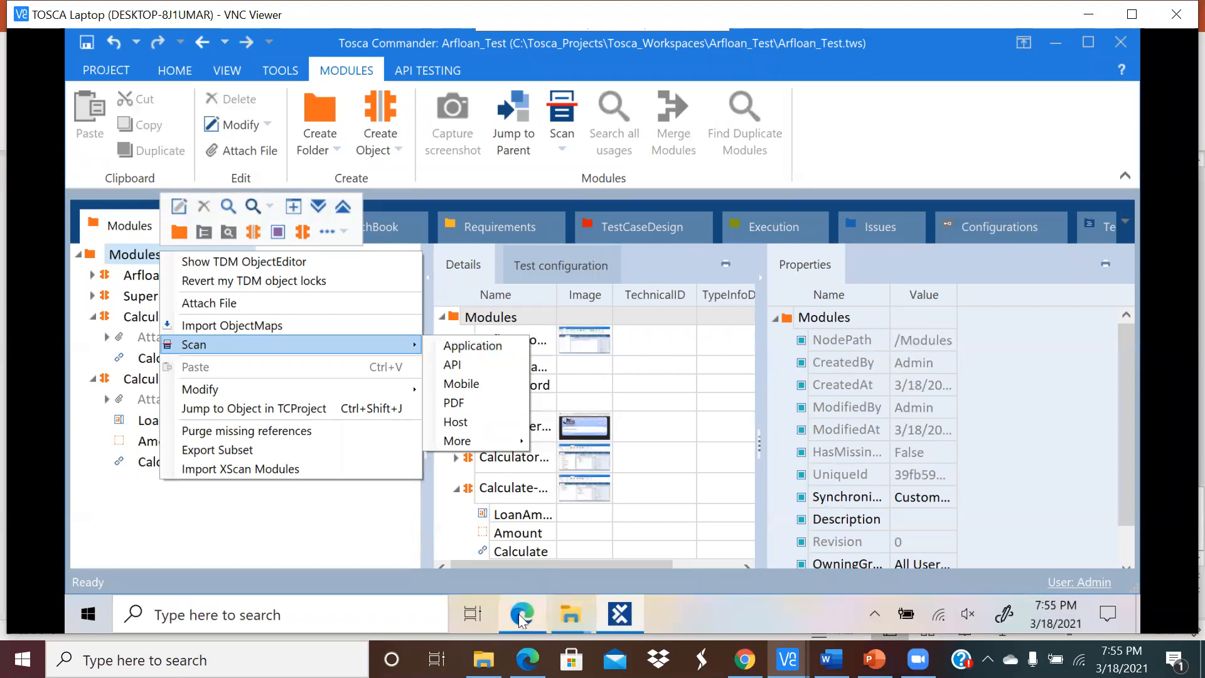
Step: Close the duplicate test.pdf tab in Edge, then reopen the Modules folder's context menu
click(572, 618)
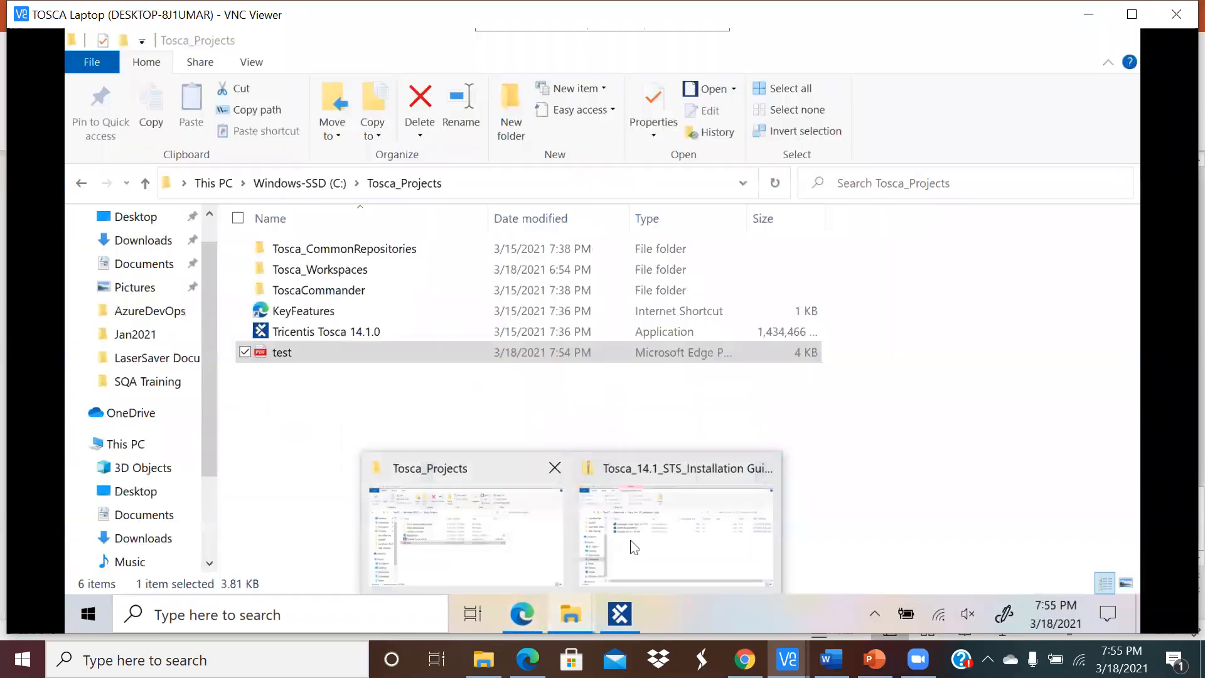
click(509, 531)
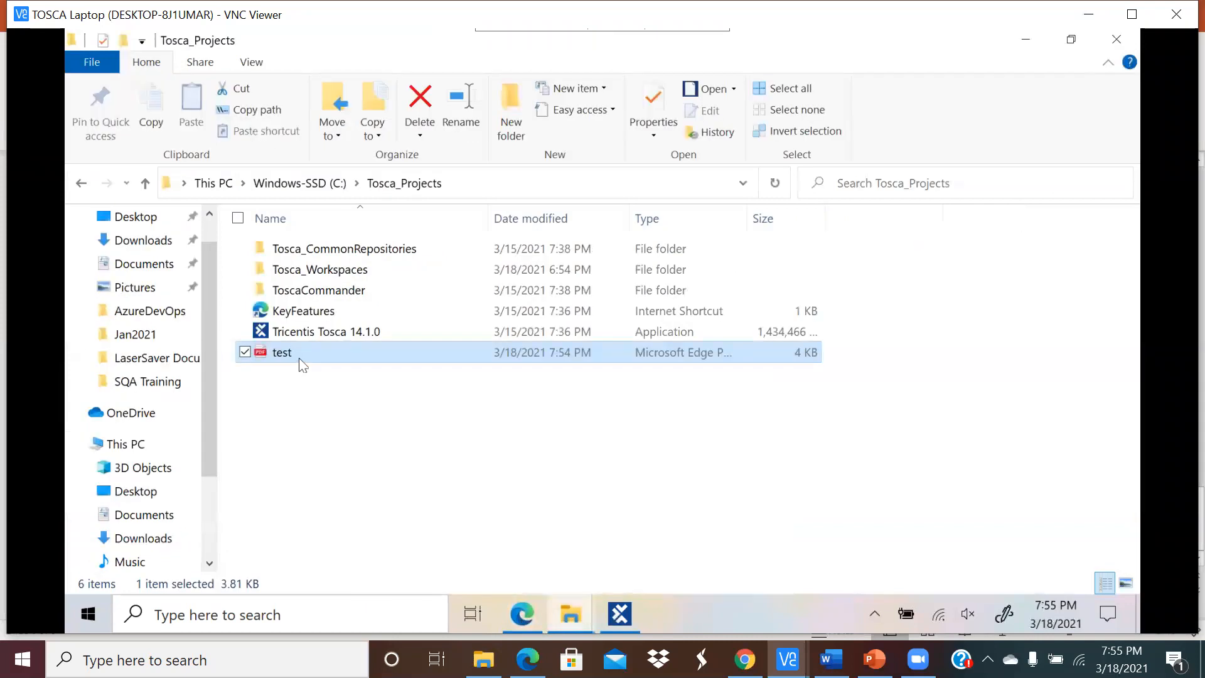
click(520, 615)
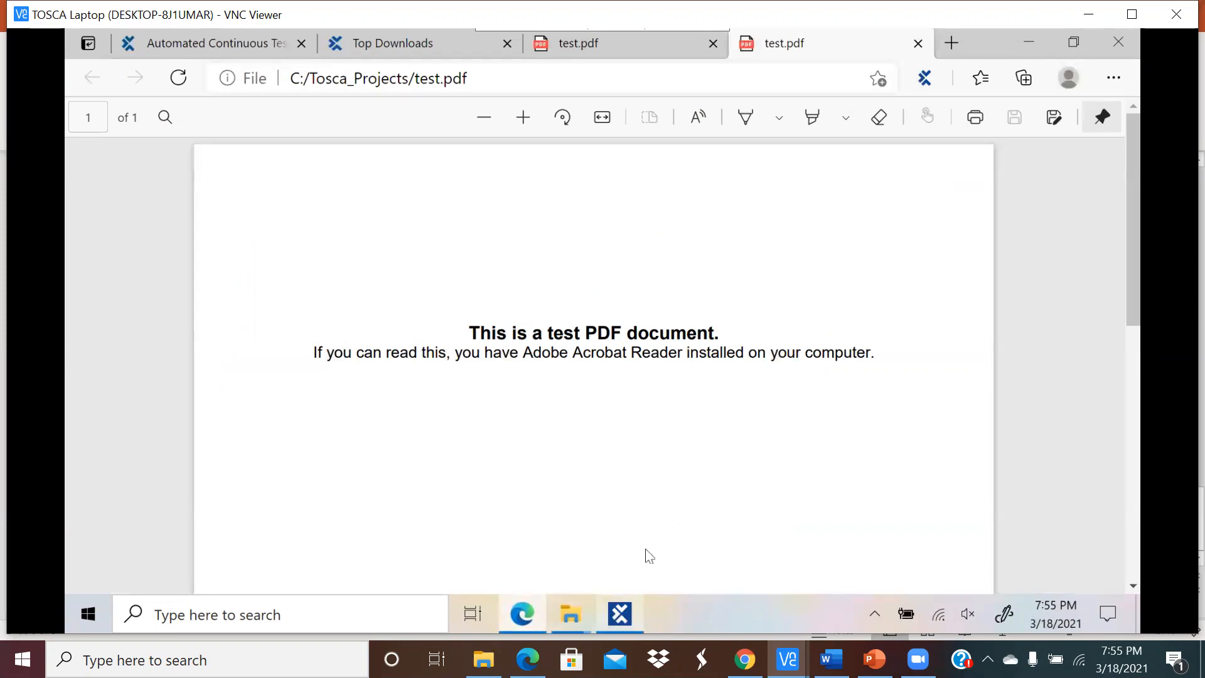
click(918, 43)
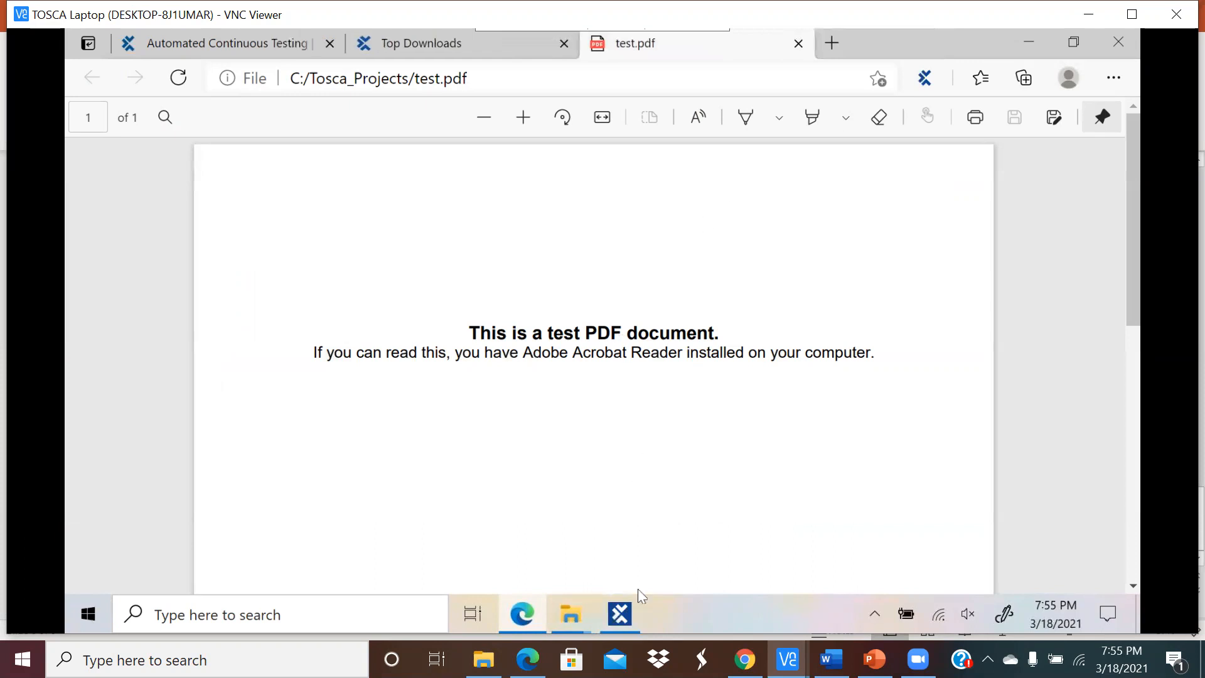
click(628, 618)
click(165, 252)
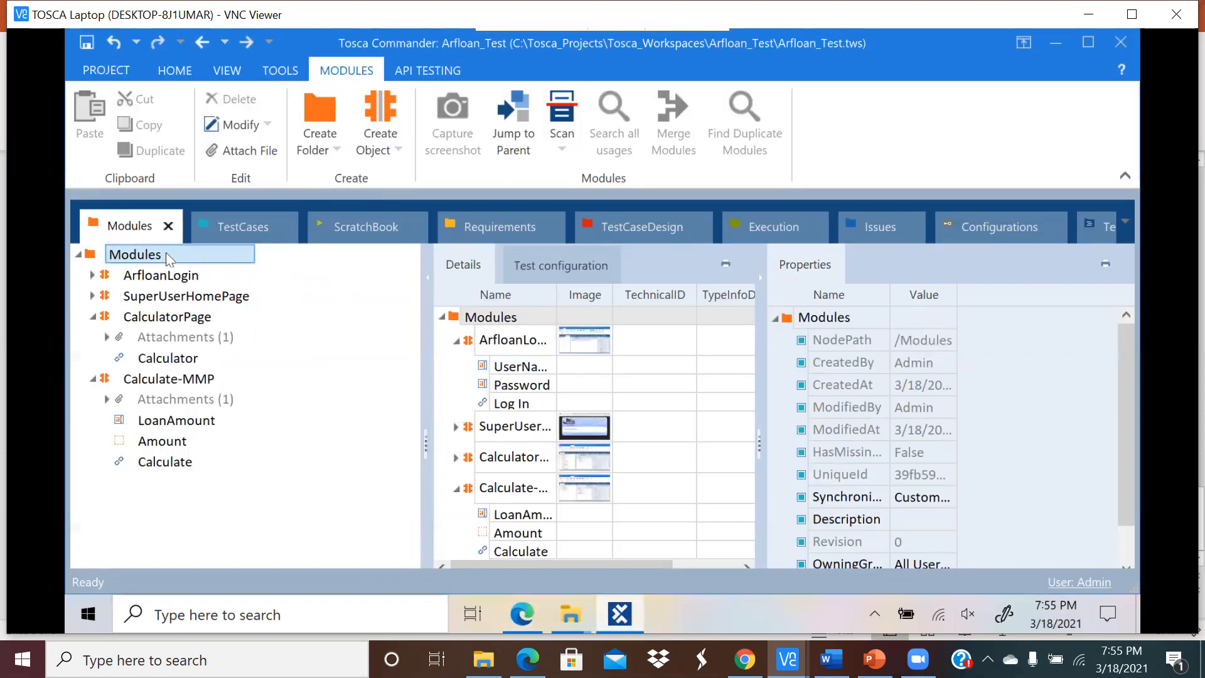
right_click(166, 252)
Step: Start a PDF scan and load C:\Tosca_Projects\test.pdf into the scanner
mouse_move(244, 347)
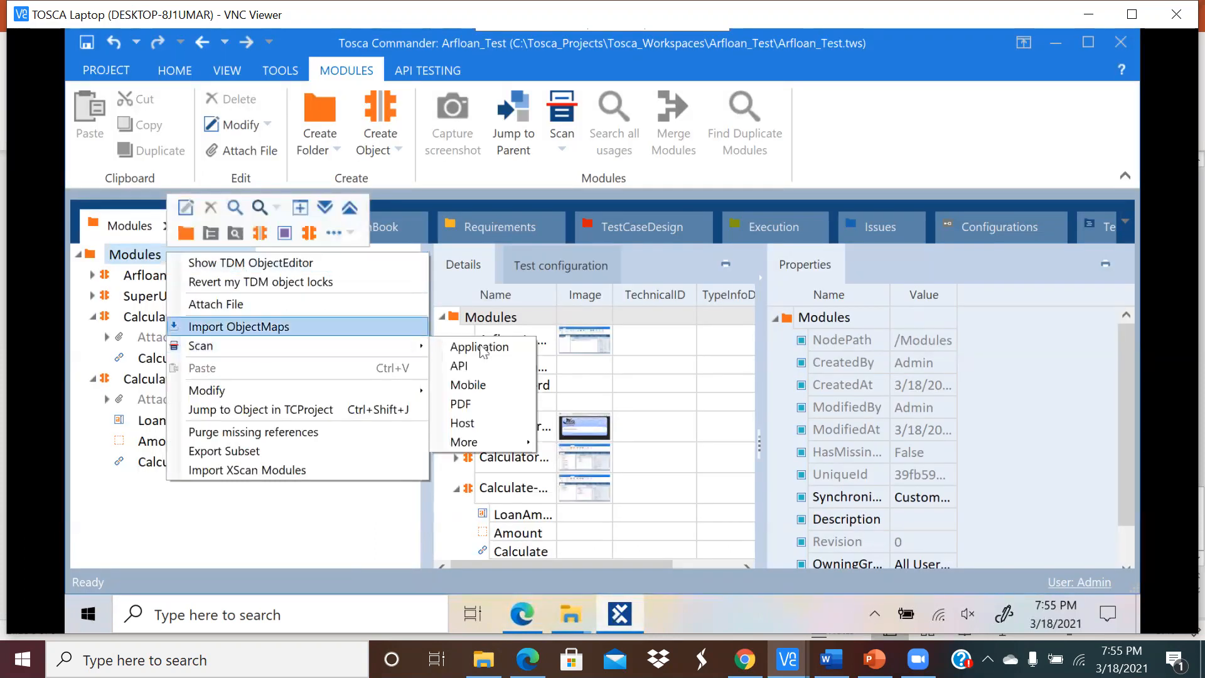
click(473, 404)
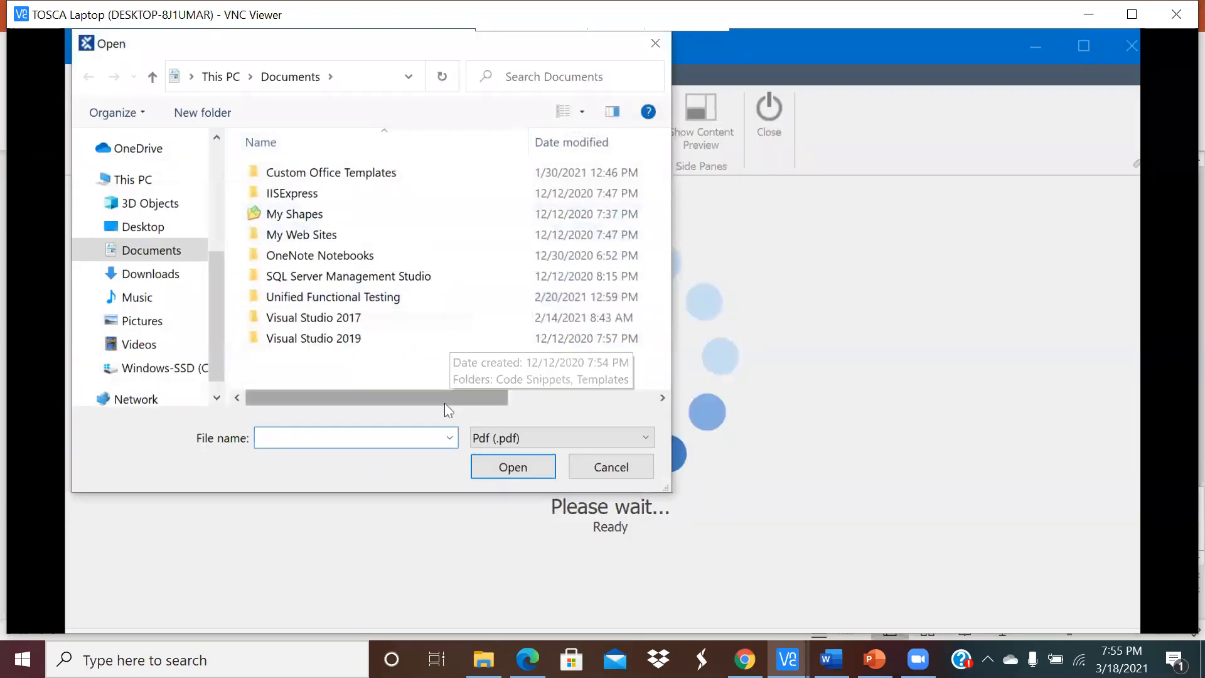
drag(388, 45, 585, 117)
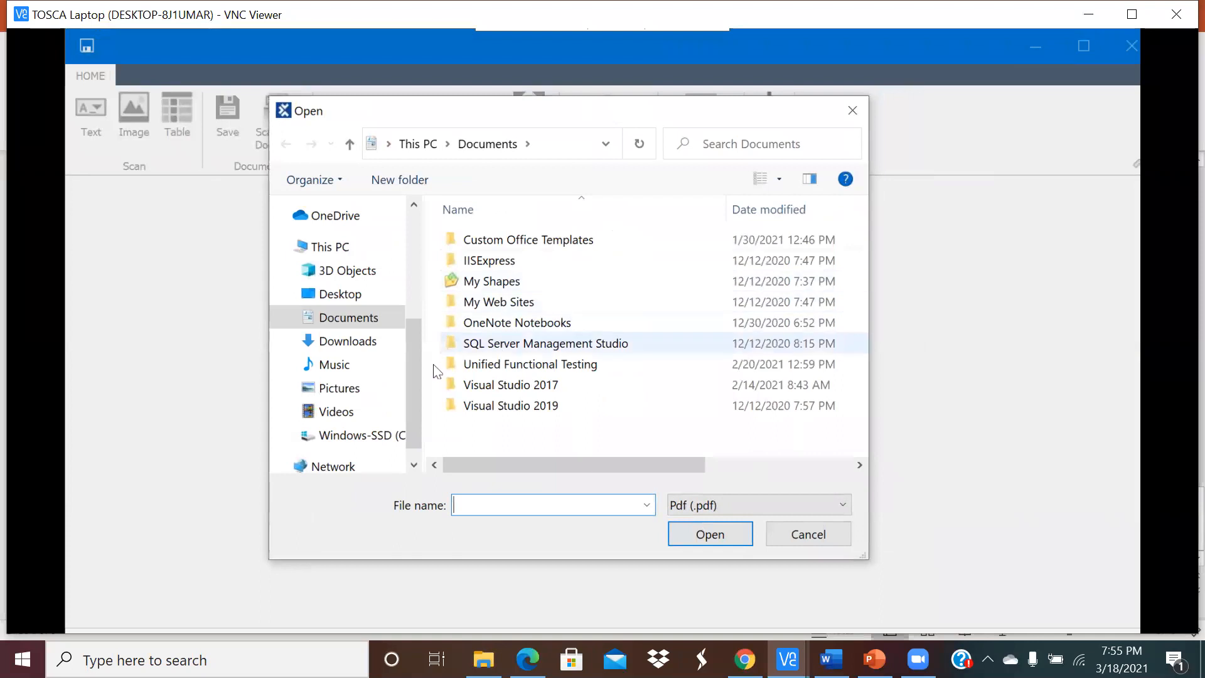
click(382, 439)
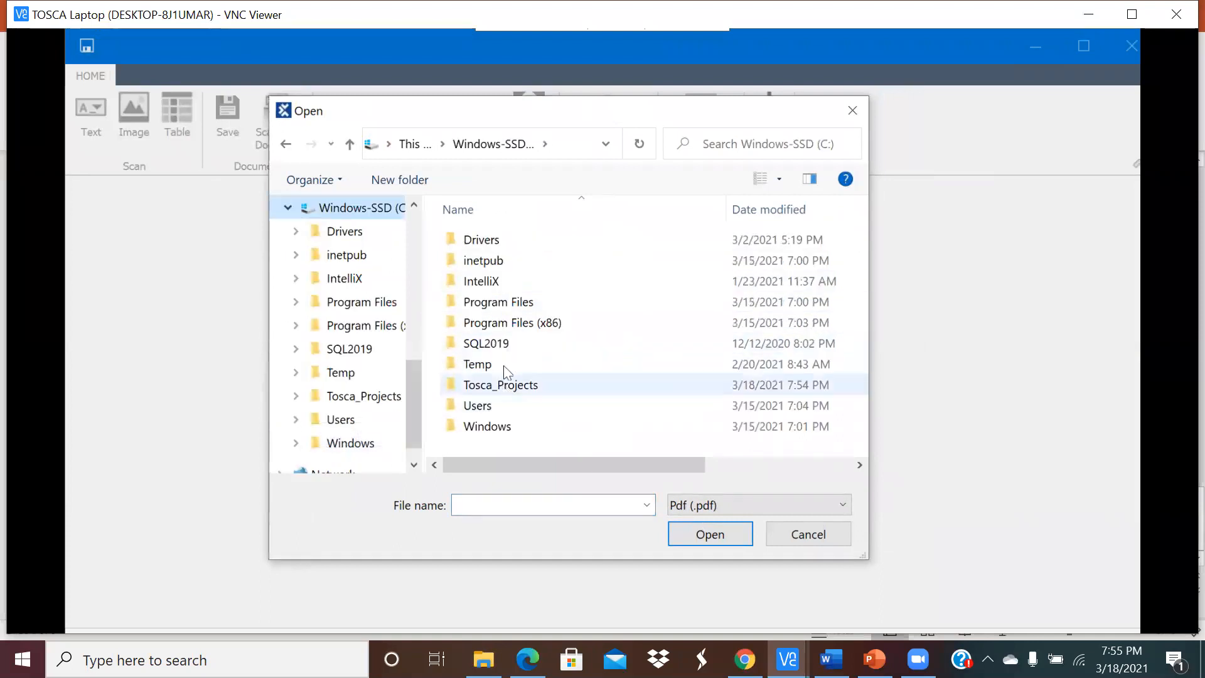
double_click(492, 387)
double_click(490, 323)
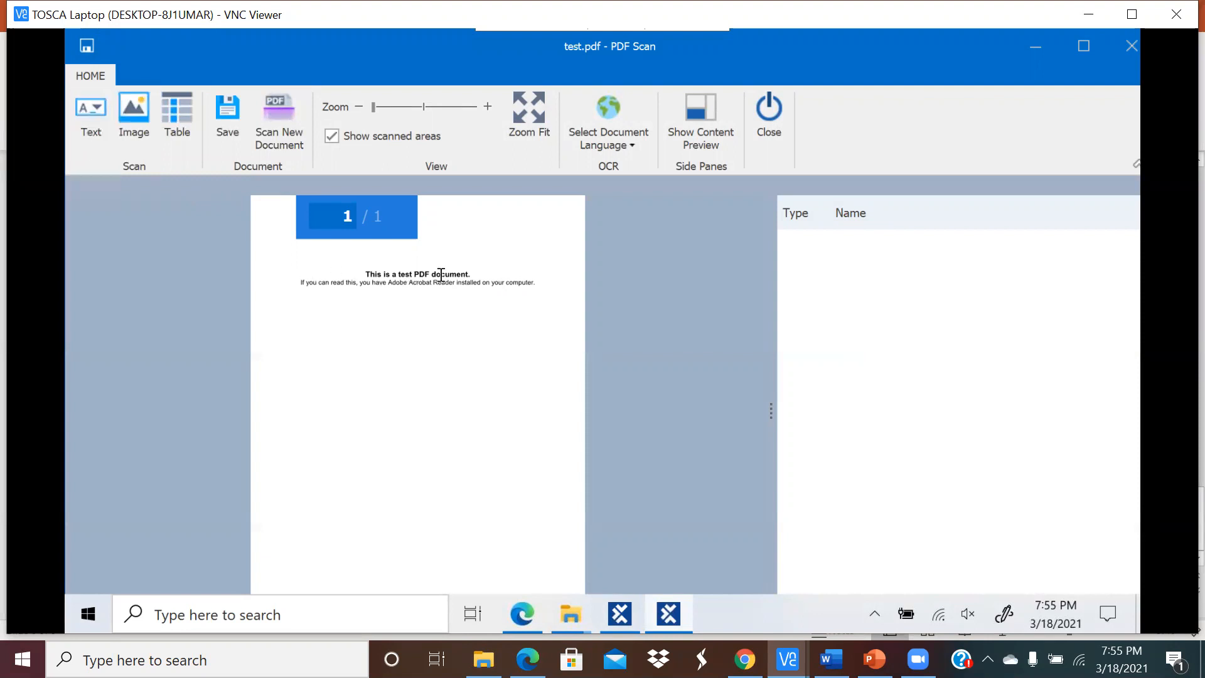
Step: Mark the 'This is a test PDF document.' heading as text area PDF Area 1, save, and close
drag(472, 274, 366, 273)
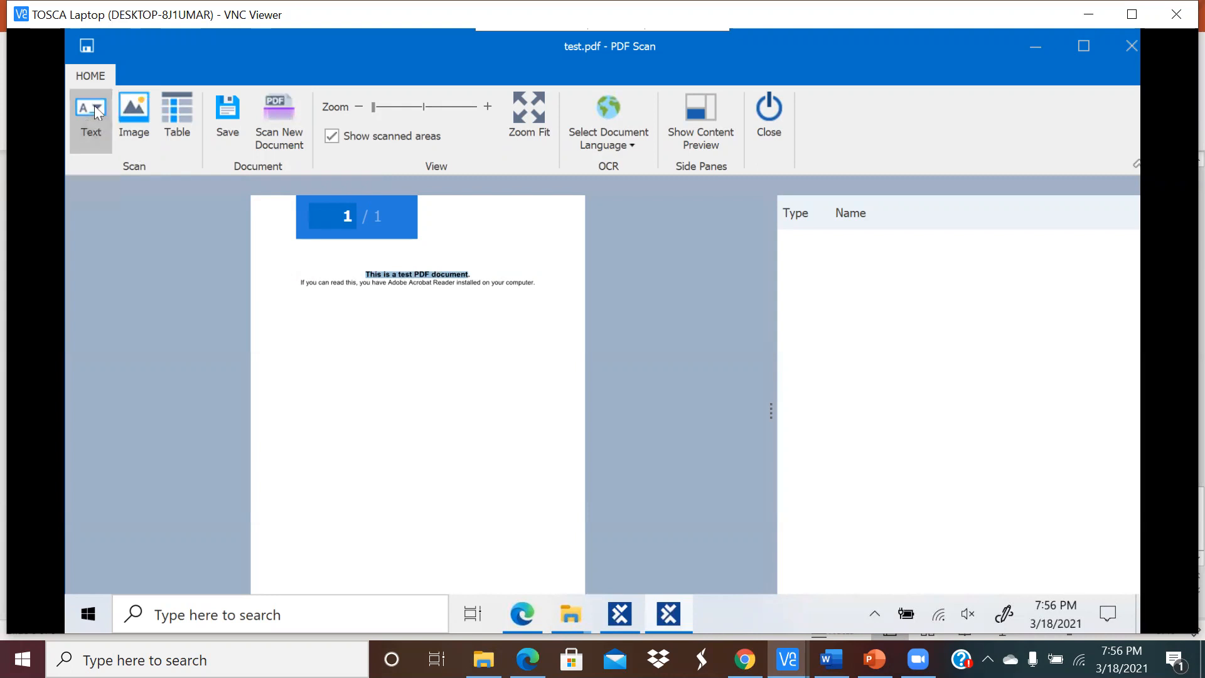
drag(366, 269, 471, 277)
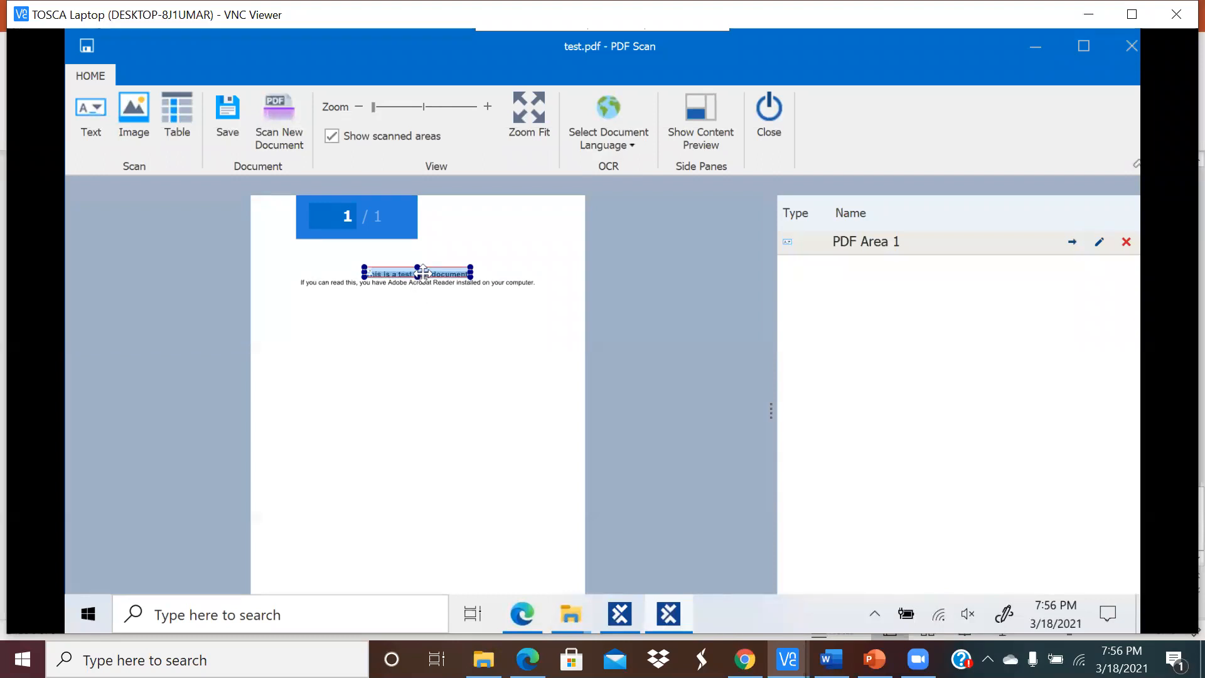
right_click(423, 270)
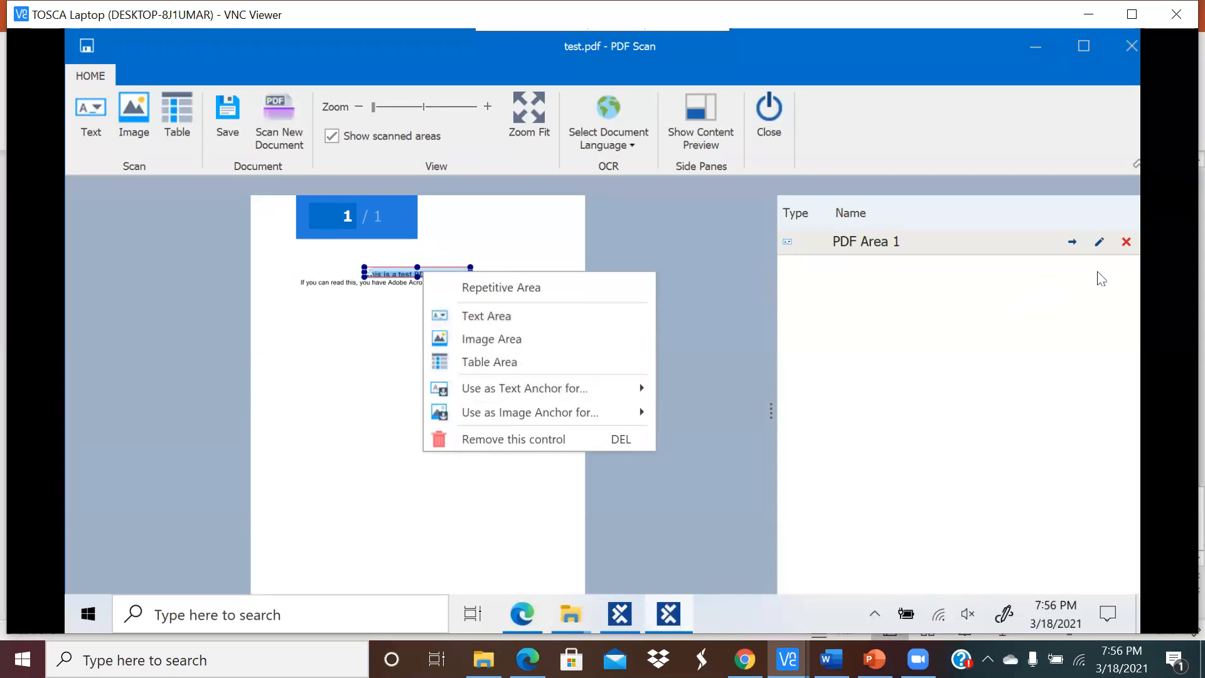
click(709, 288)
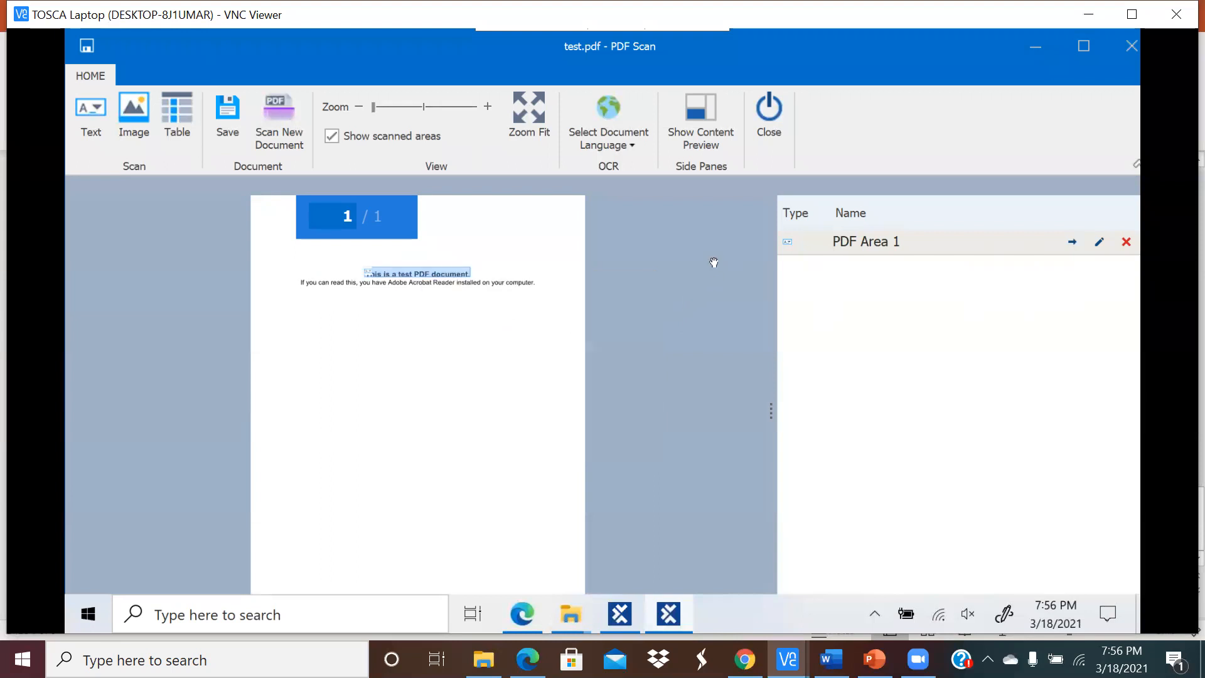
click(440, 273)
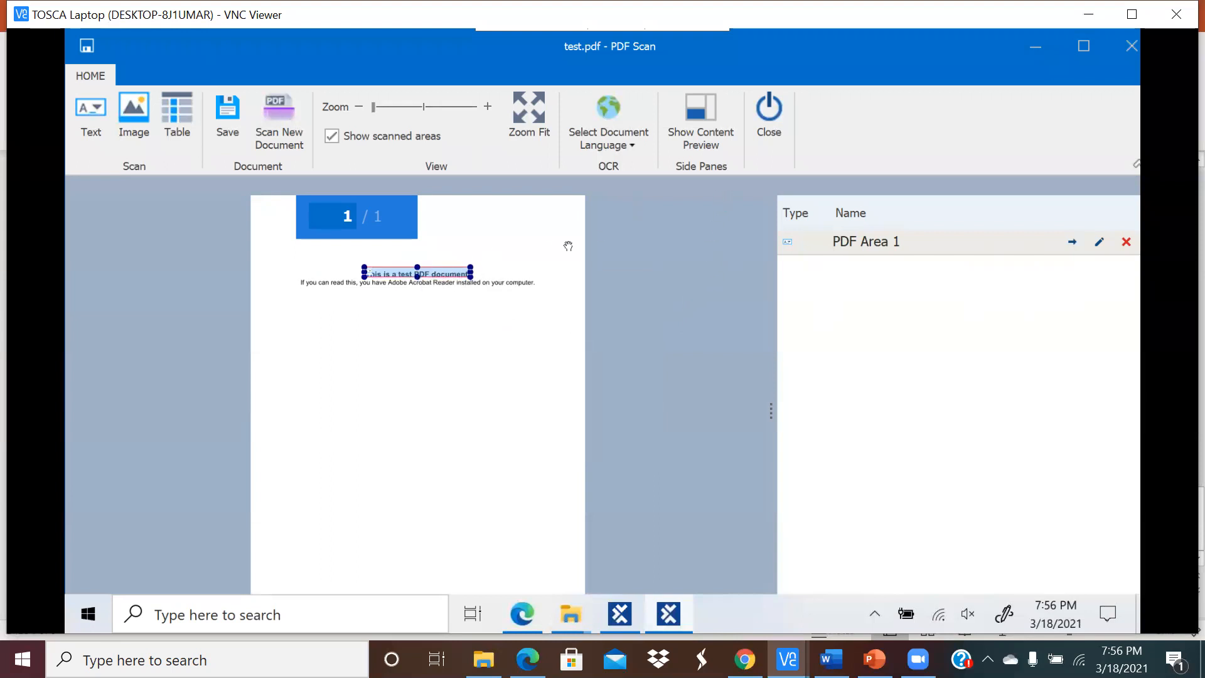
click(86, 45)
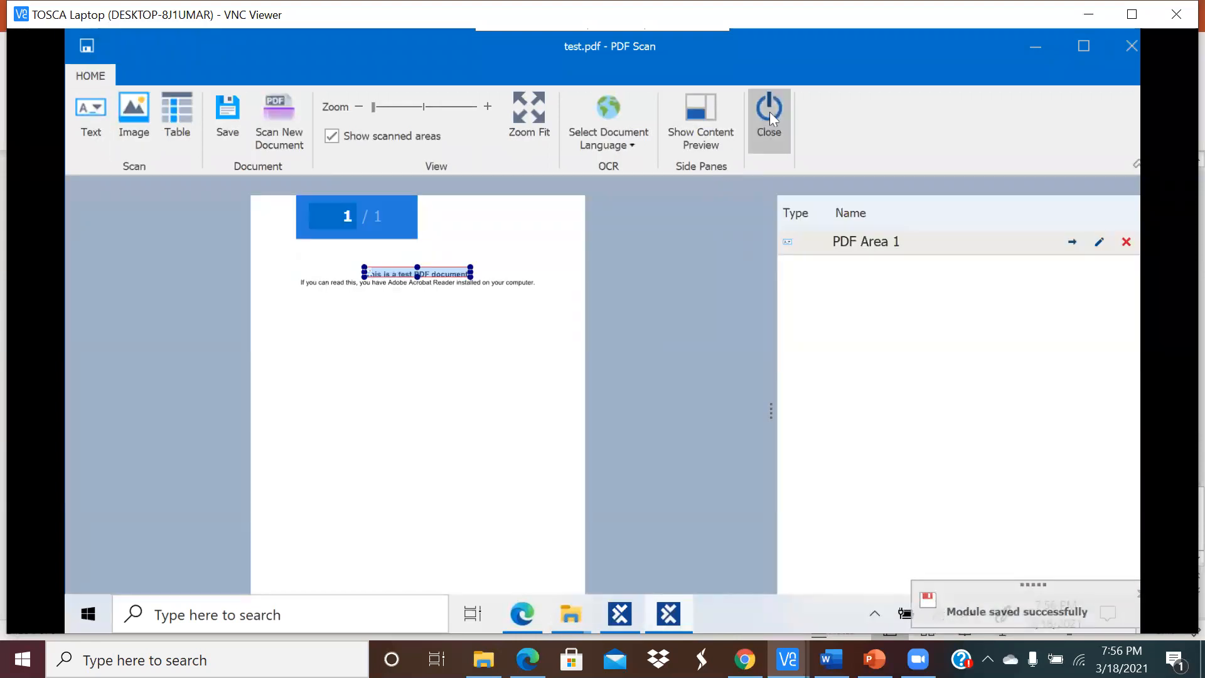
click(769, 112)
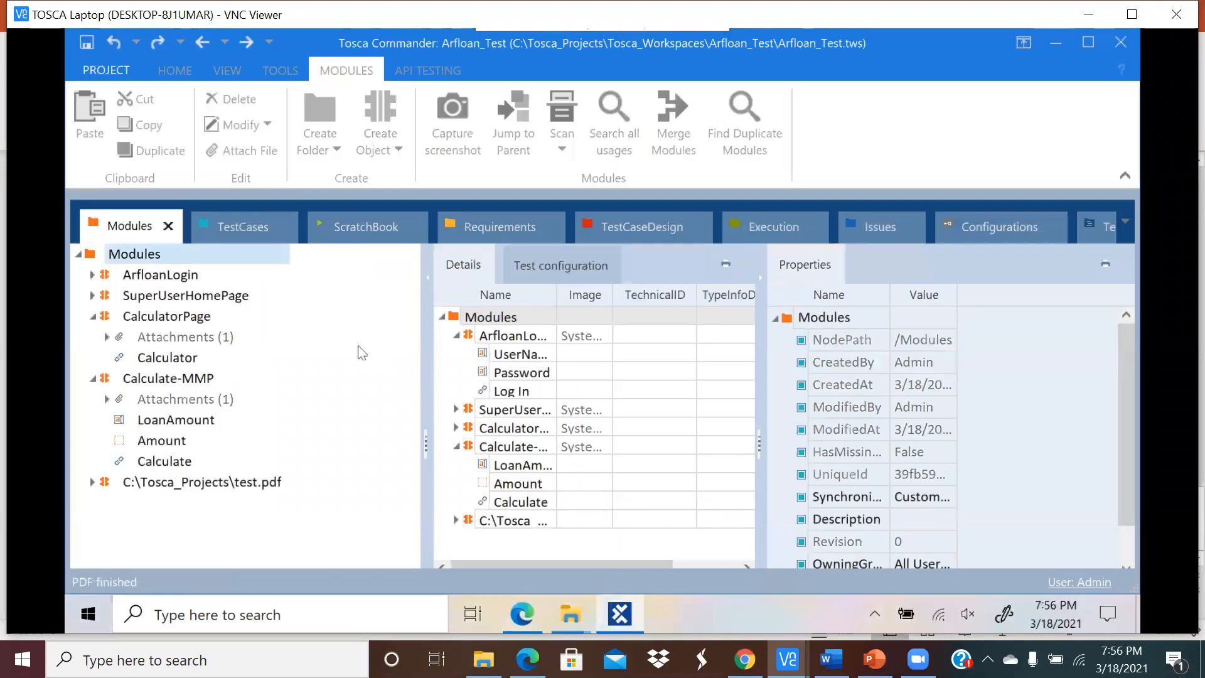
Step: Open the test.pdf module's details, widen the ValueRange column, and view PDF Area 1's text
click(166, 486)
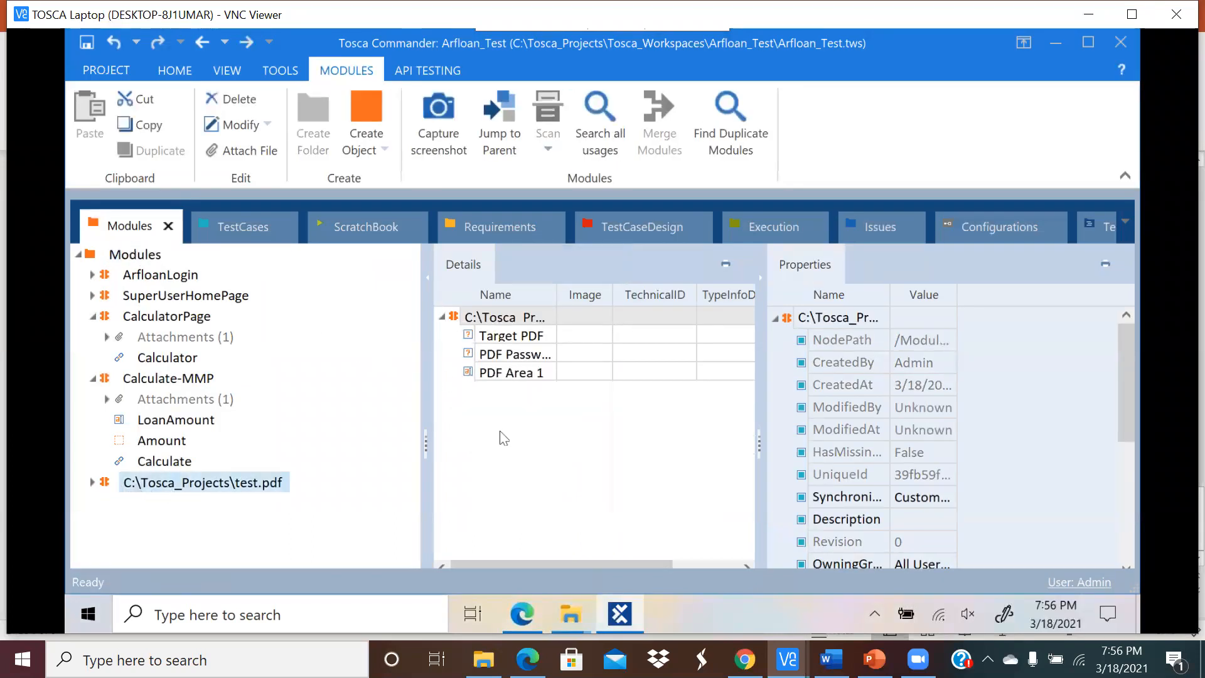
click(437, 432)
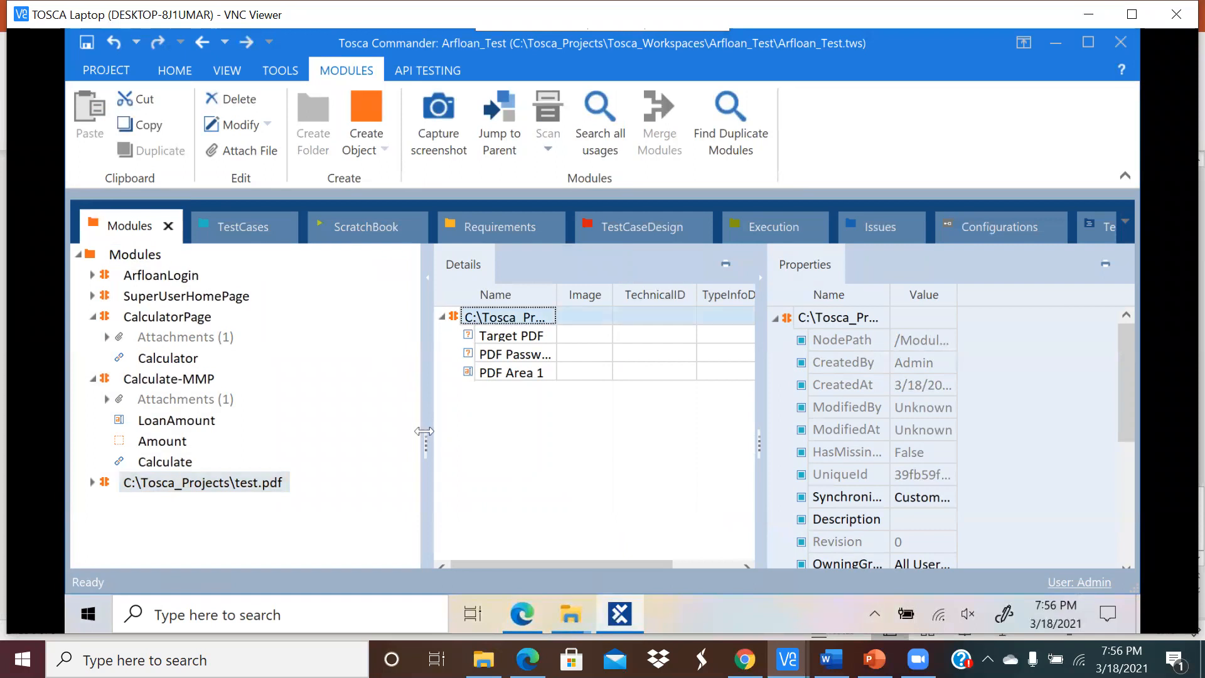
drag(424, 432, 322, 431)
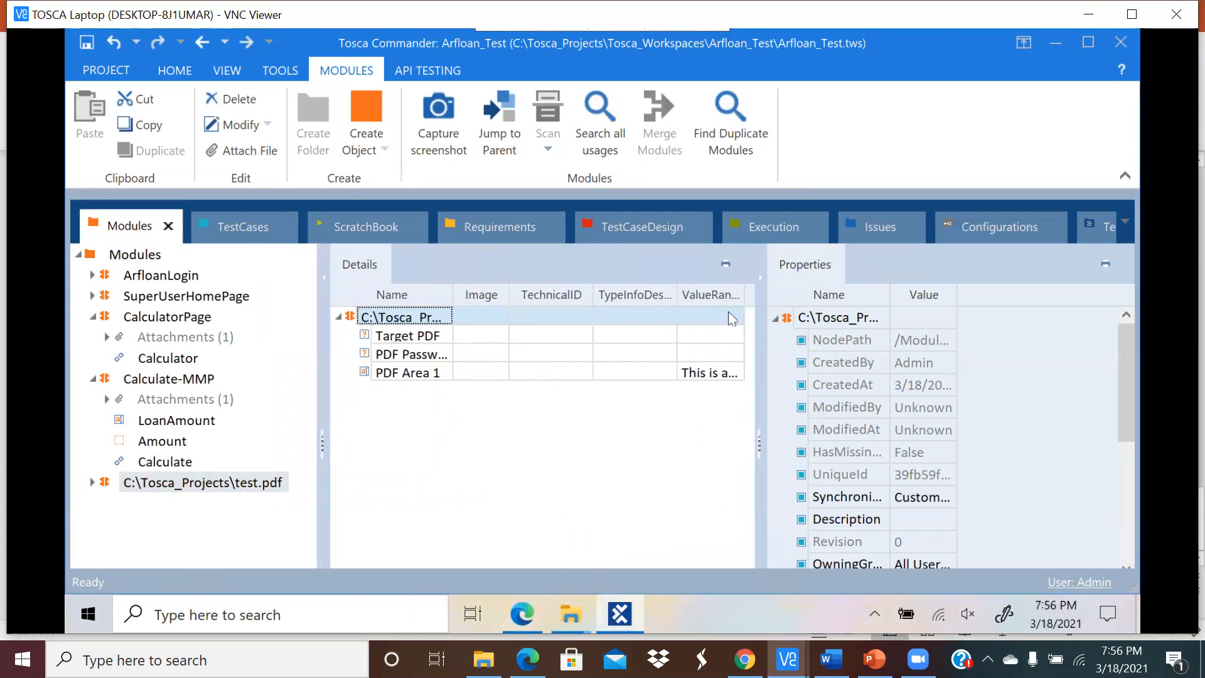
drag(759, 340, 865, 339)
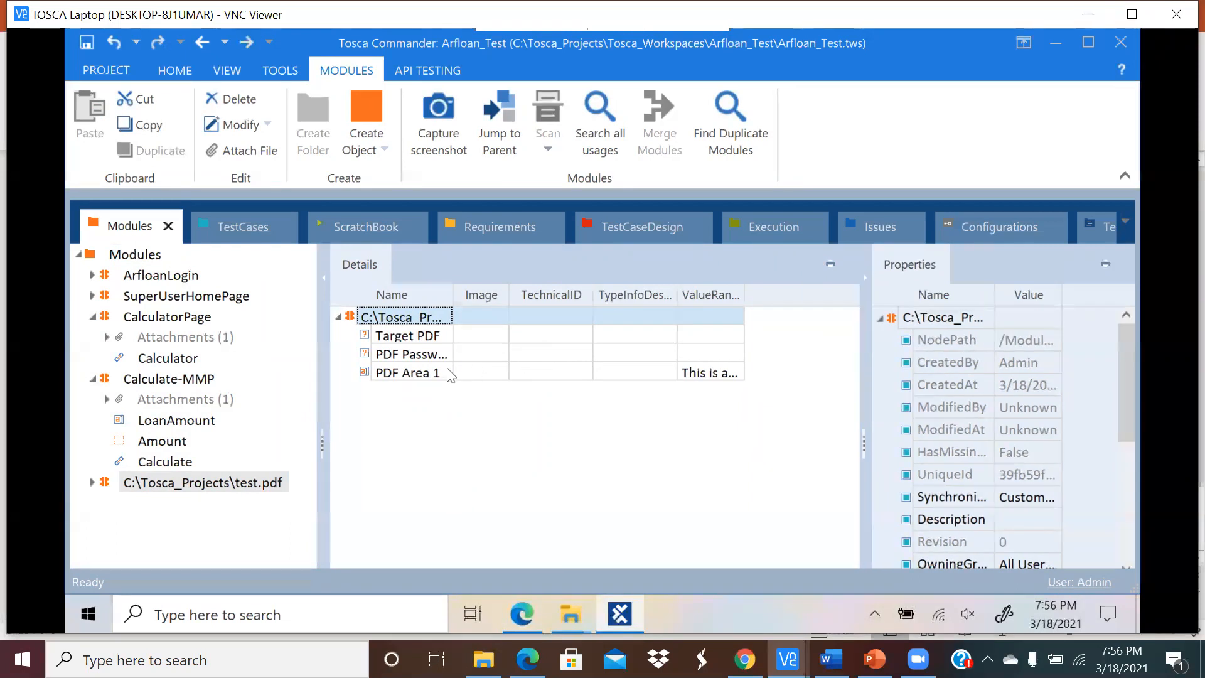
click(495, 371)
click(703, 371)
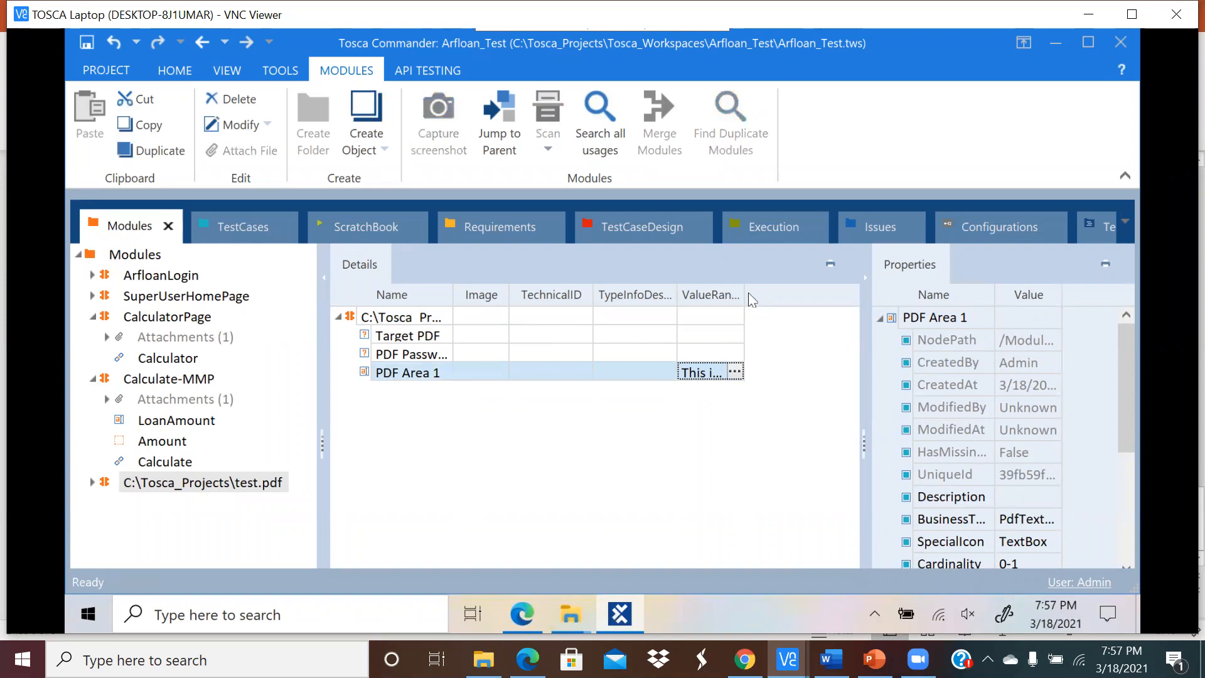
drag(744, 295, 815, 293)
click(805, 372)
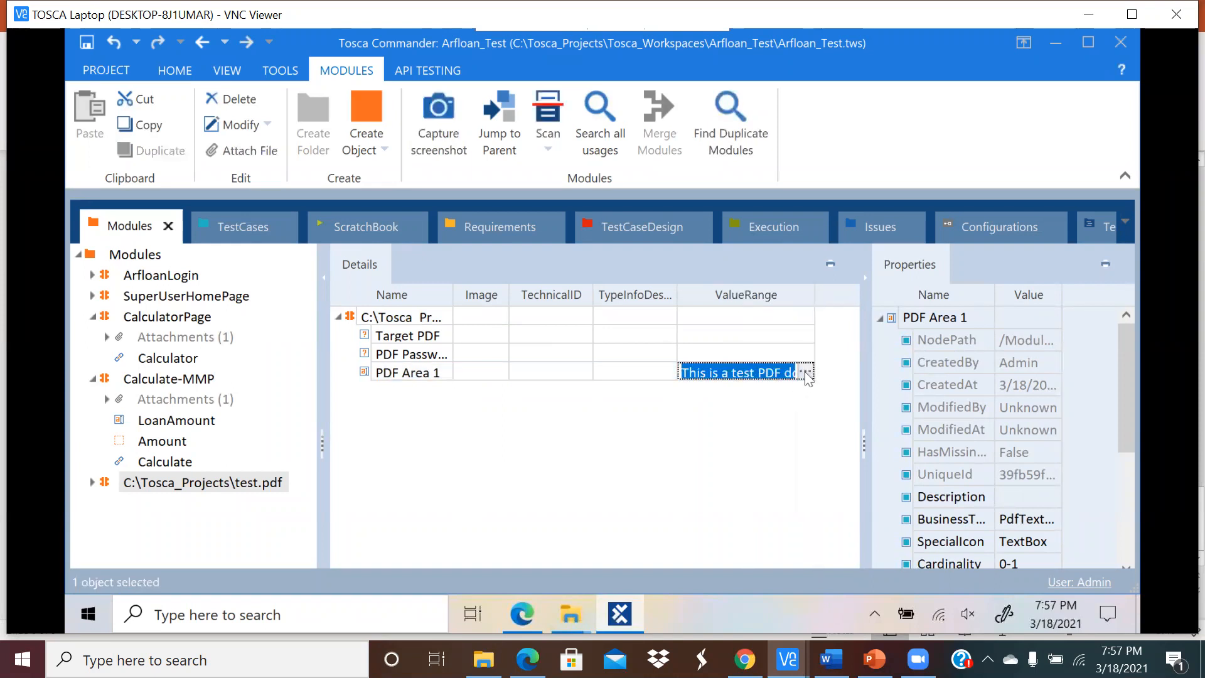
click(546, 417)
Step: Create a new test case named 'VerifyPDF' in the ArfLoanLogin folder
click(223, 224)
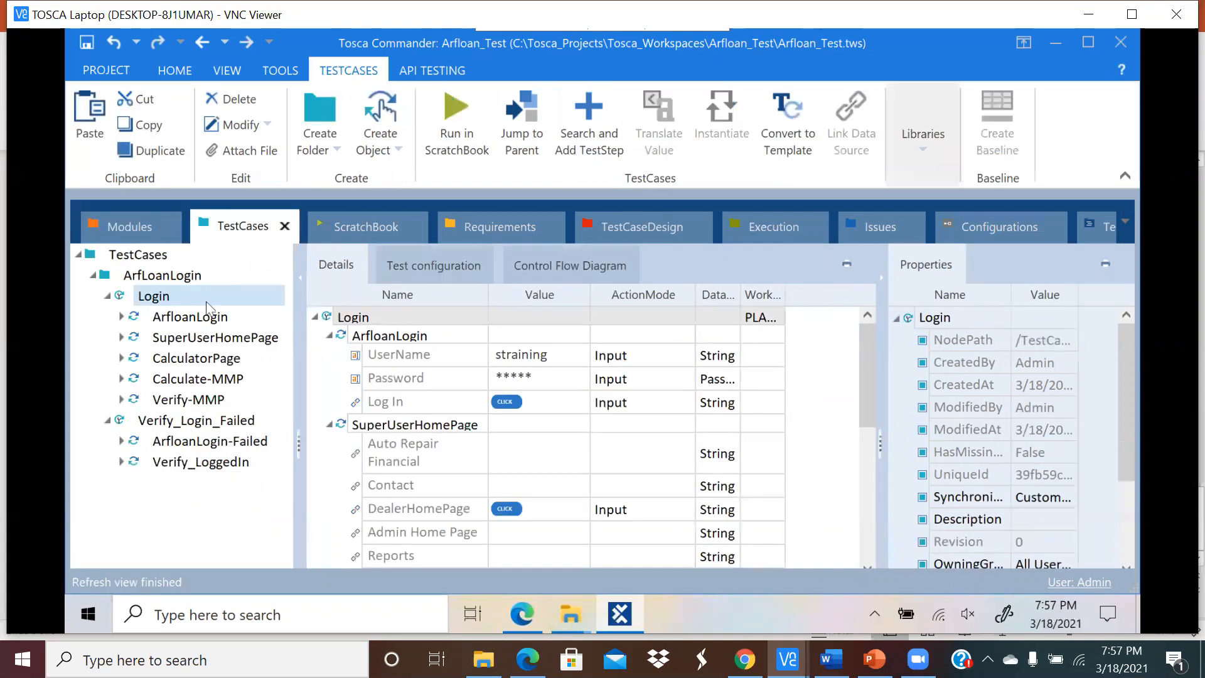
click(151, 276)
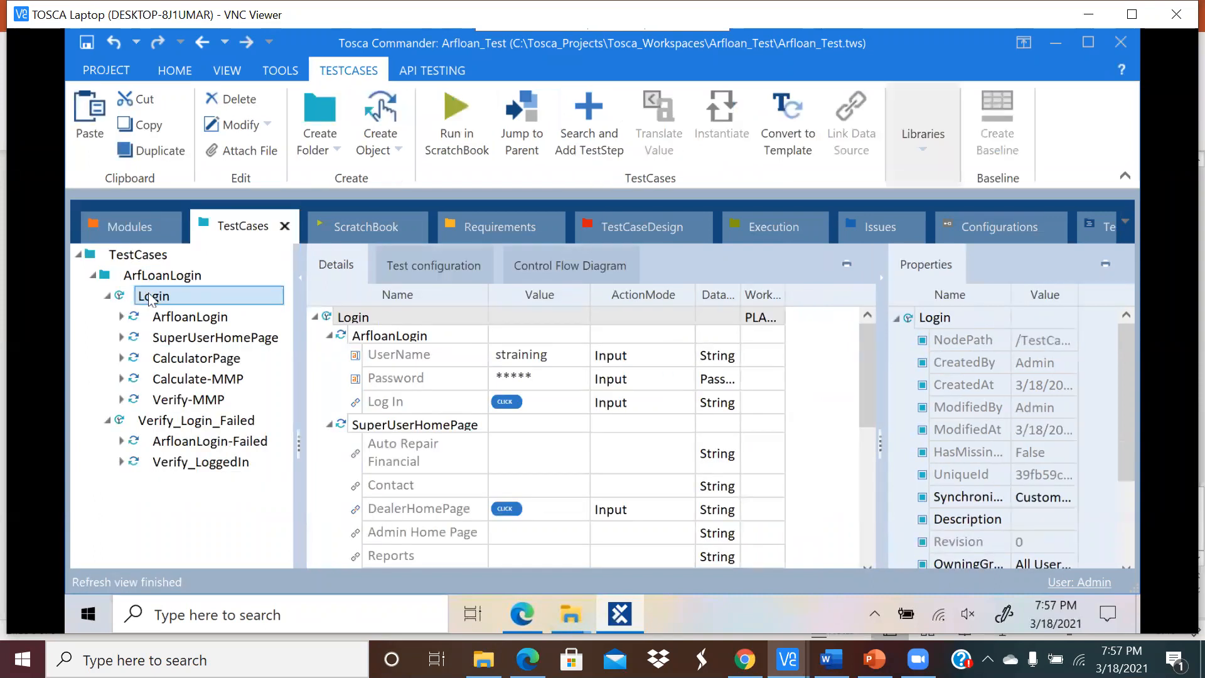
click(152, 276)
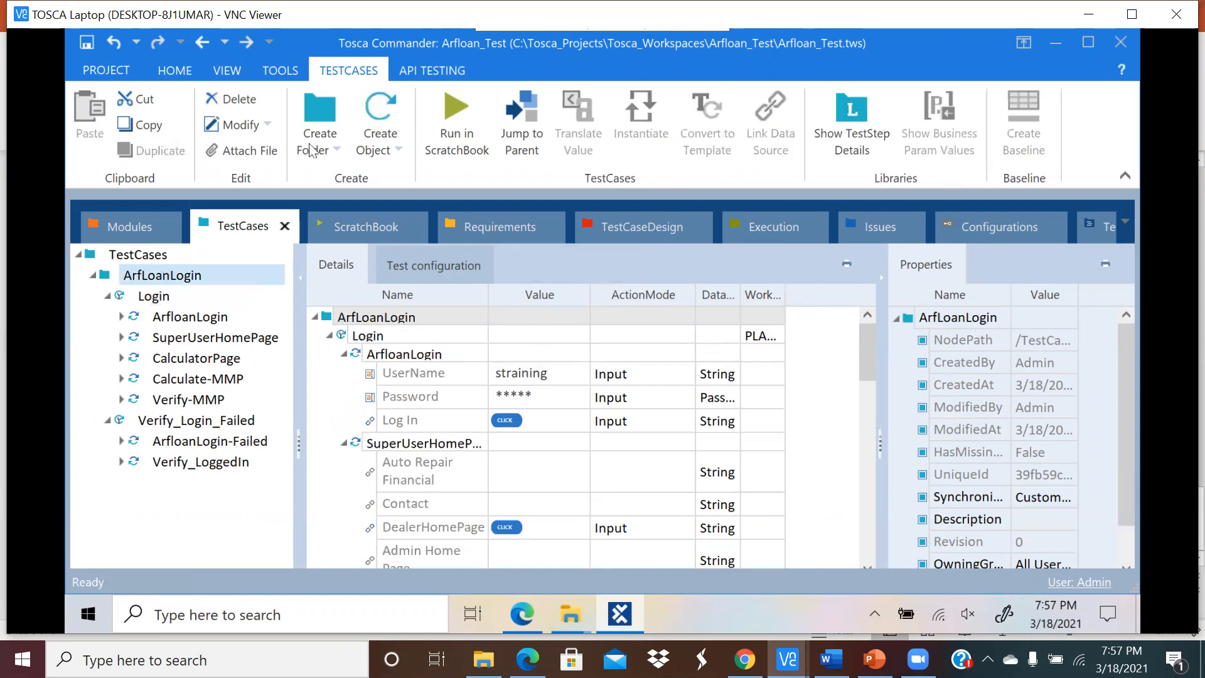
click(399, 145)
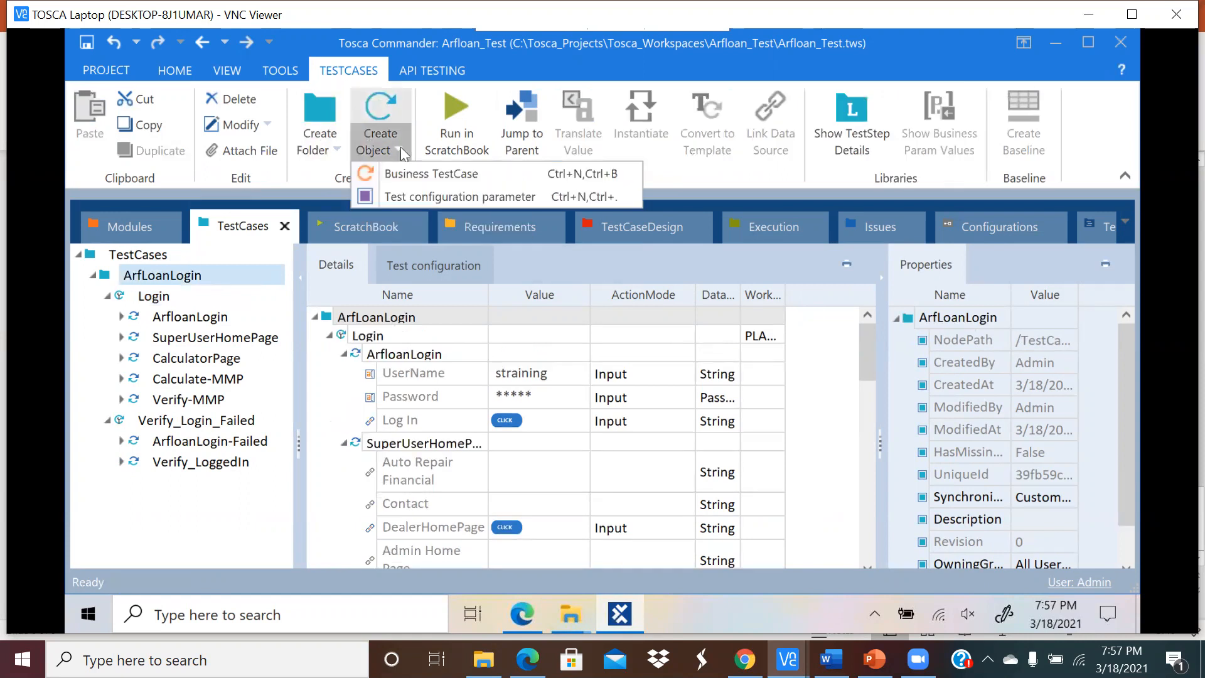
click(186, 285)
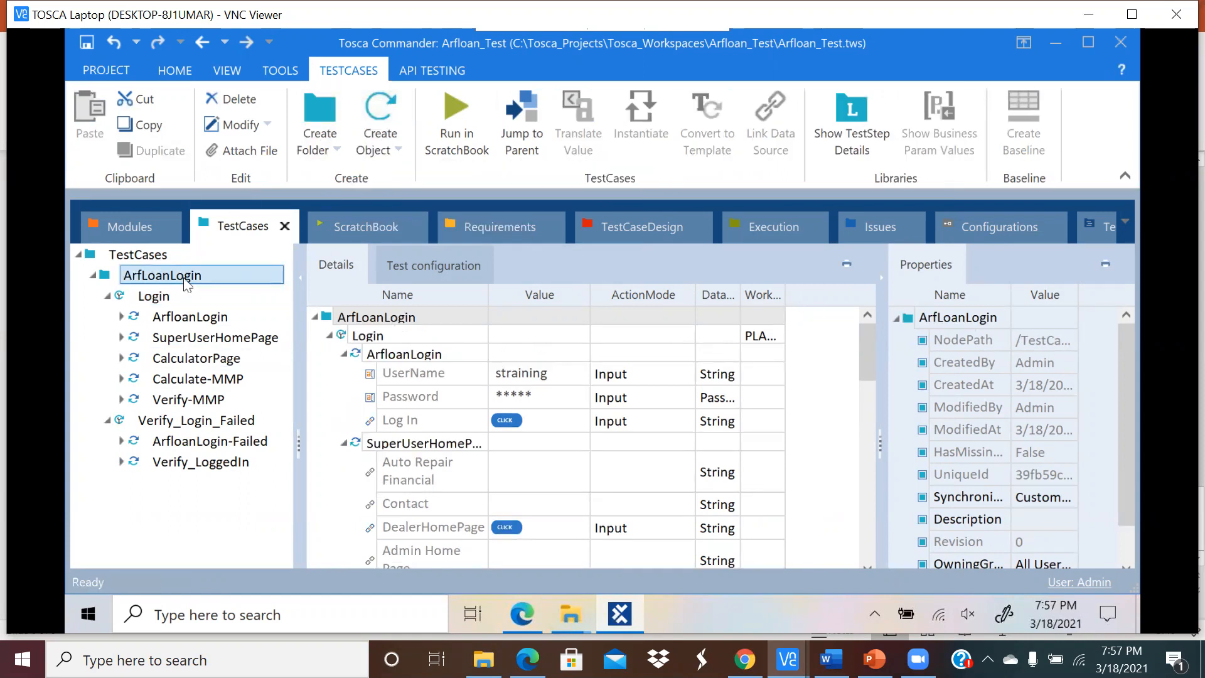
right_click(186, 284)
click(278, 260)
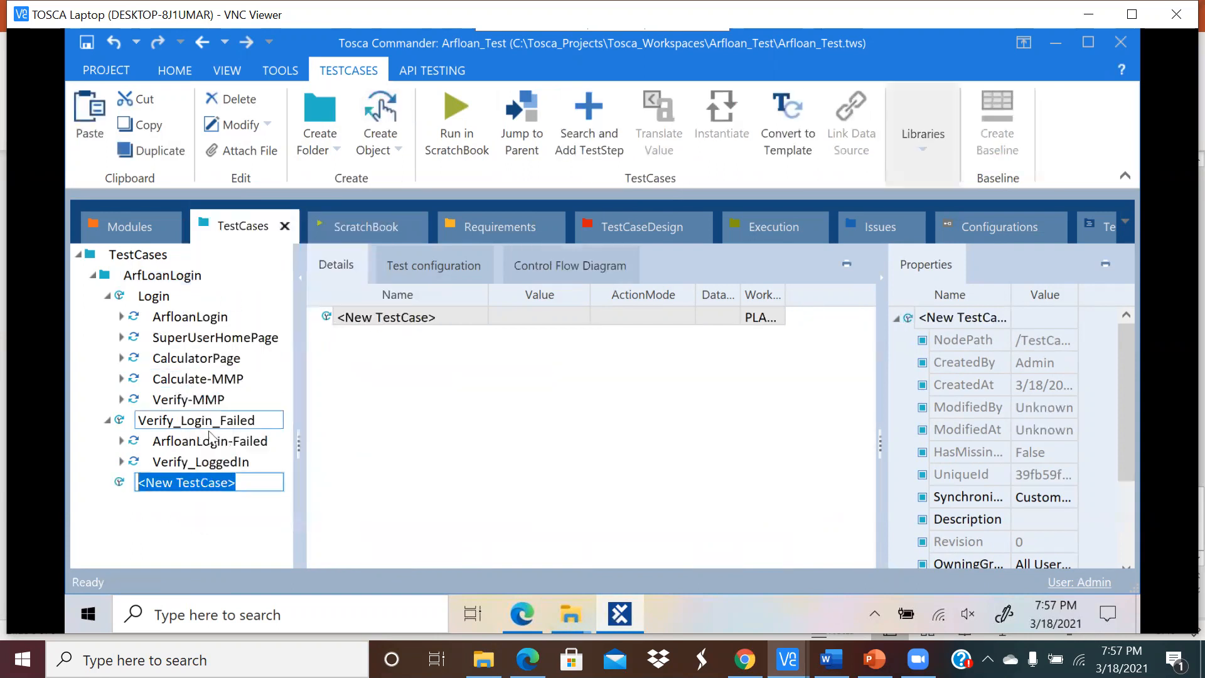
text(VerifyPDF)
key(Return)
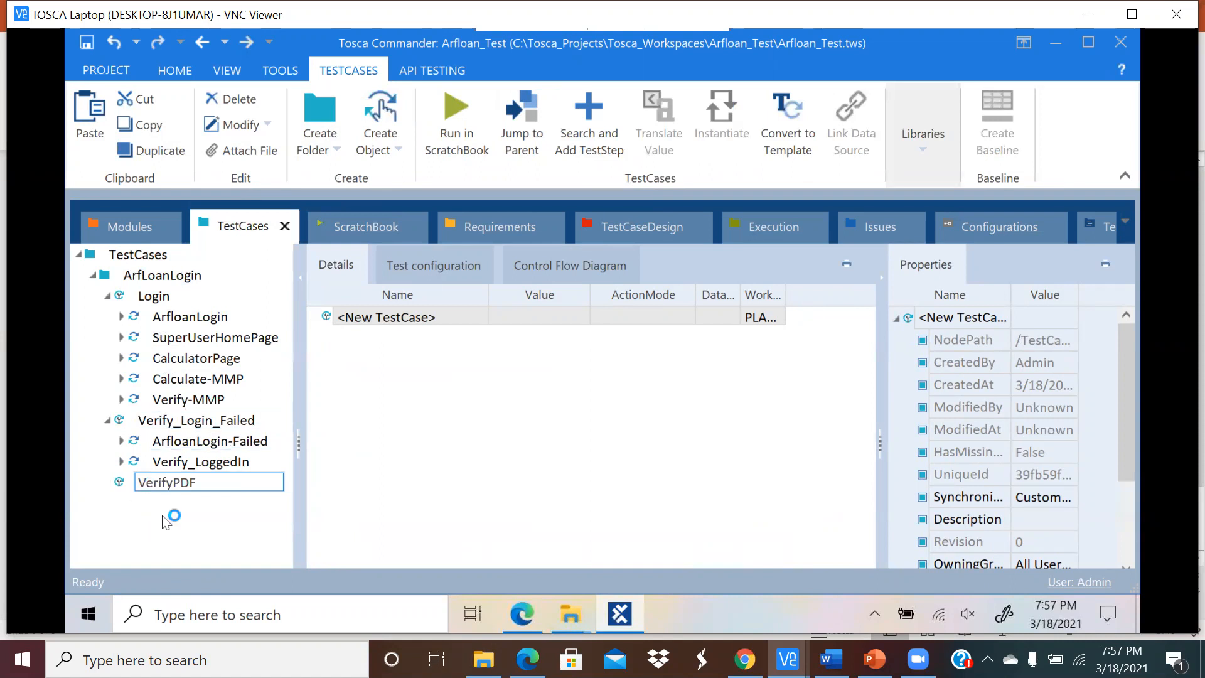
Step: With VerifyPDF selected, launch Search and Add TestStep from the TESTCASES ribbon
click(160, 486)
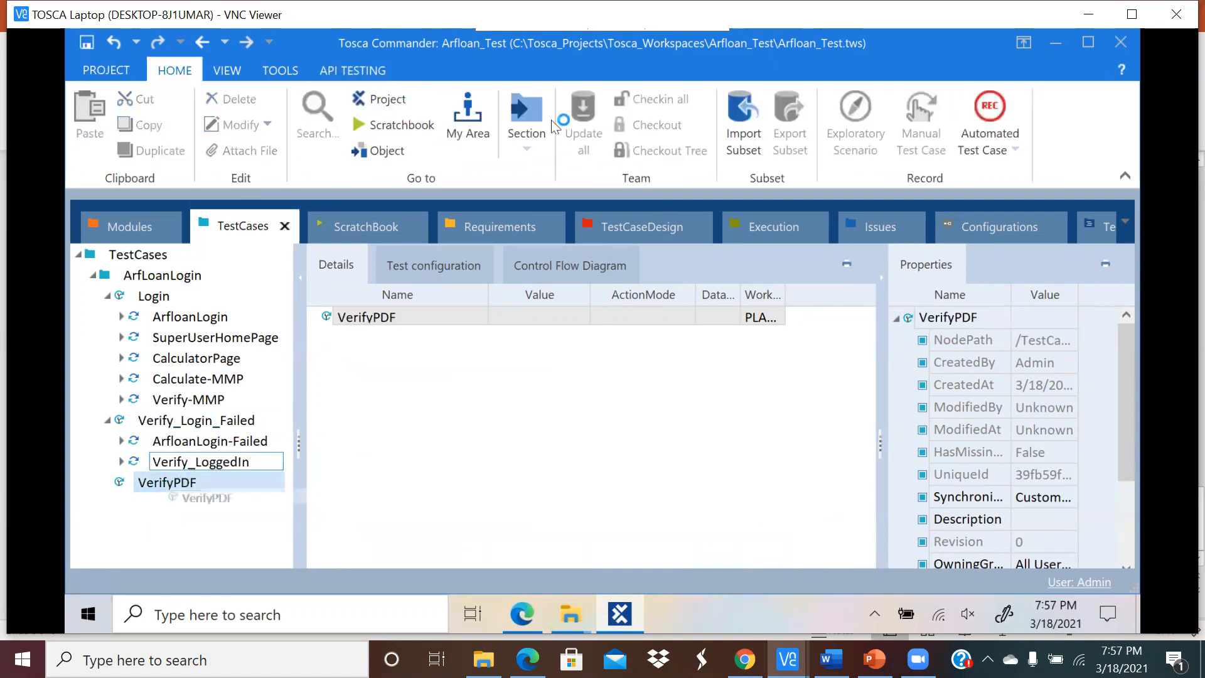
click(282, 73)
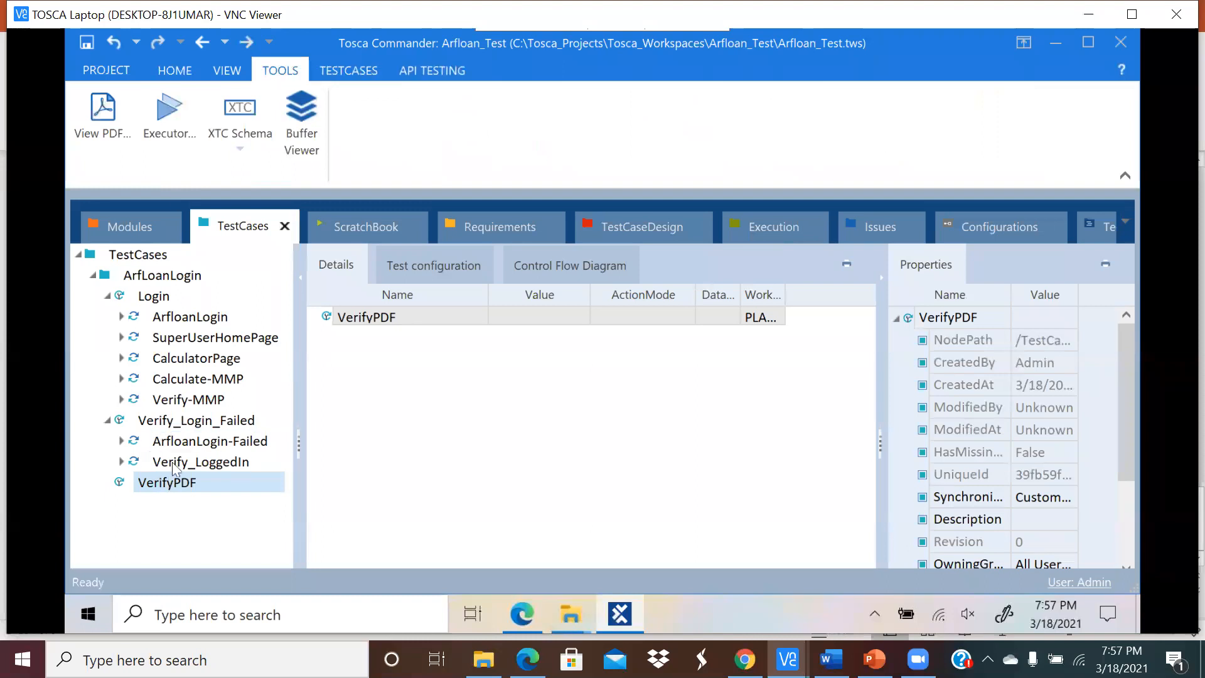
click(174, 71)
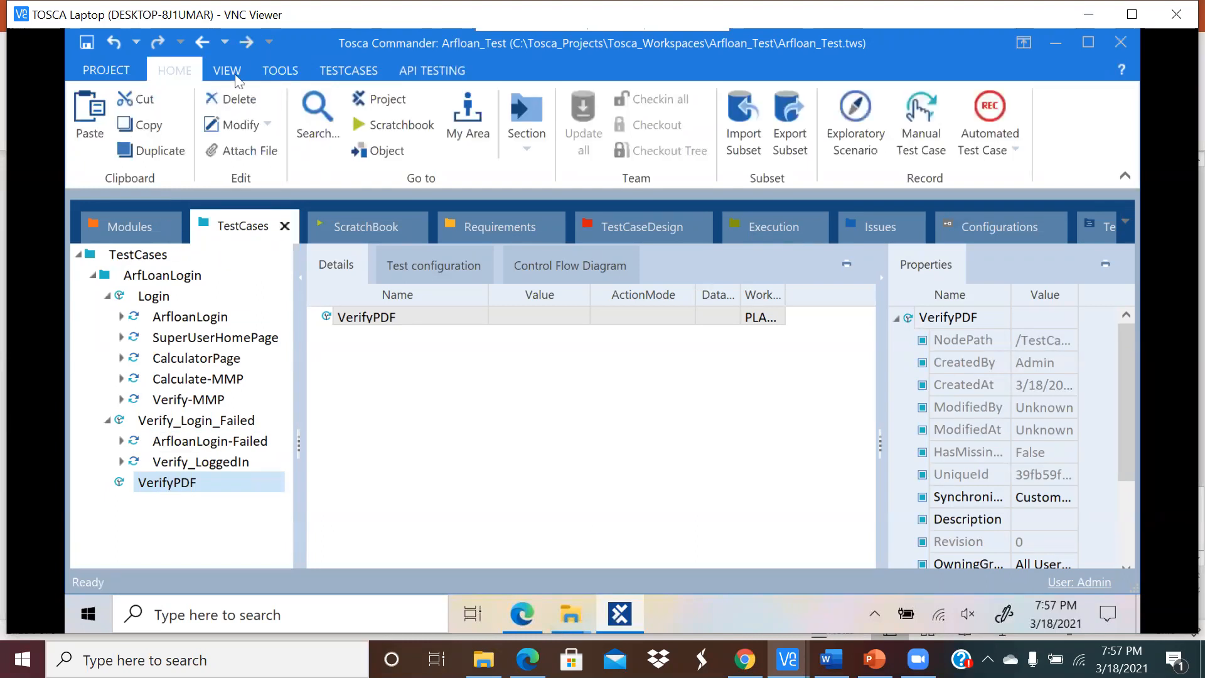
click(346, 71)
click(587, 119)
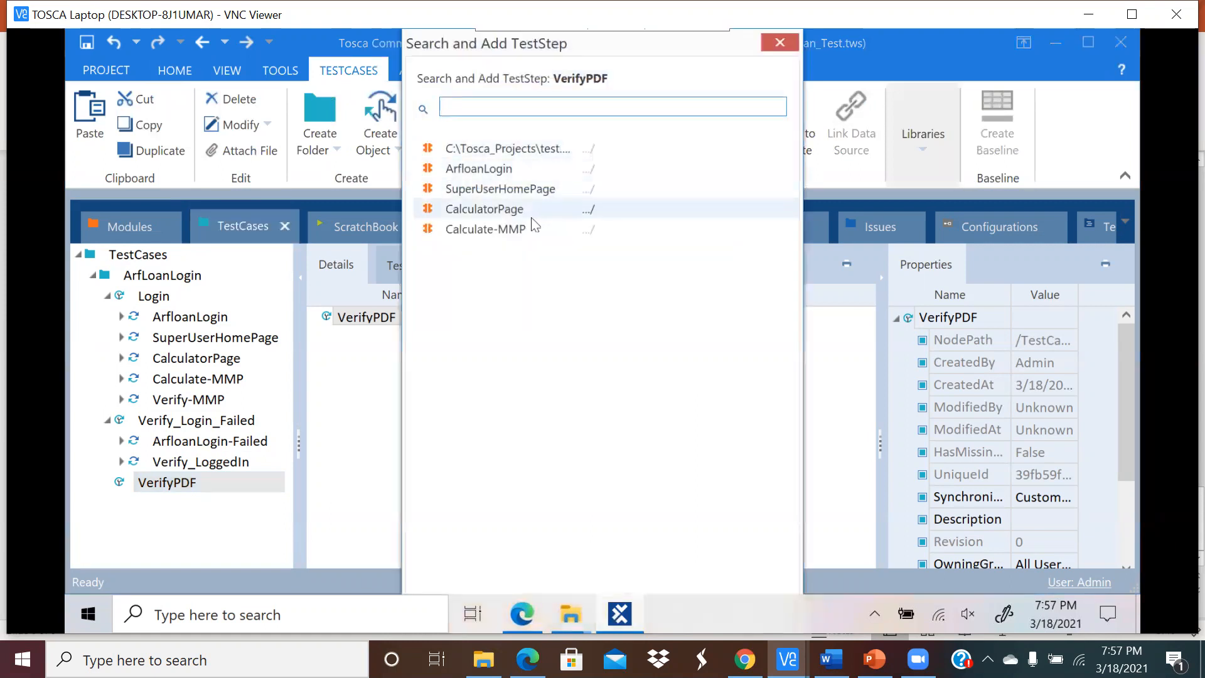
Step: Add the test.pdf module as a step and set PDF Area 1's value to the Exists condition
double_click(532, 148)
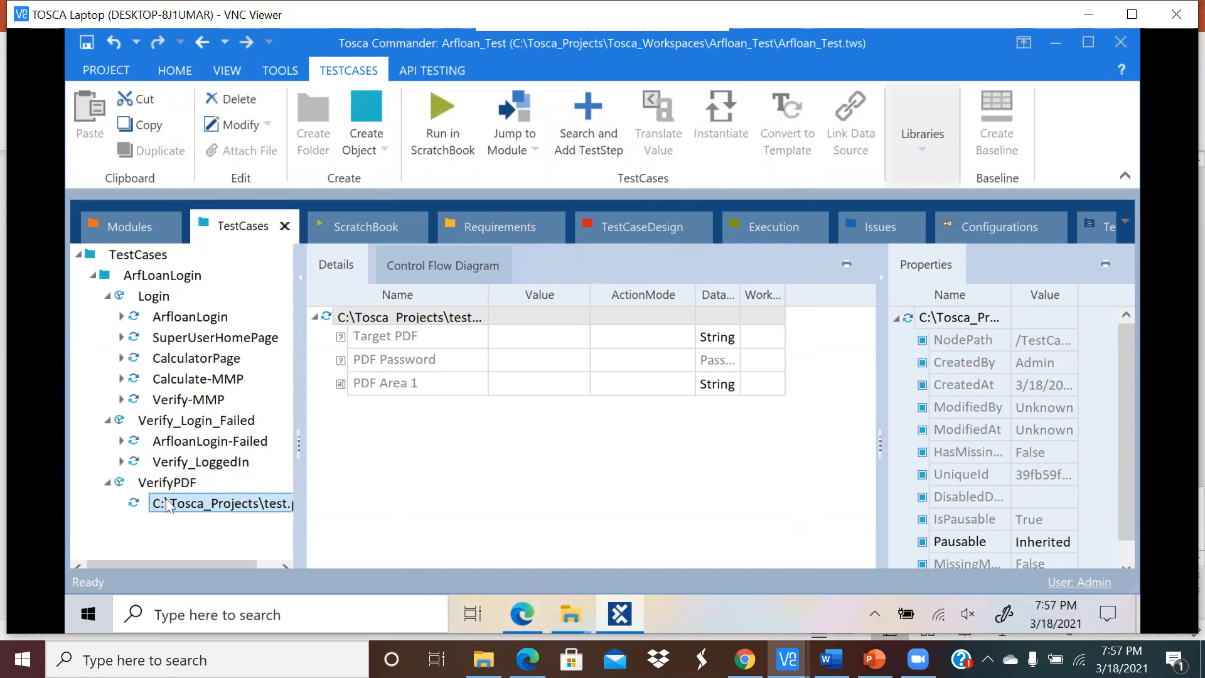
click(433, 384)
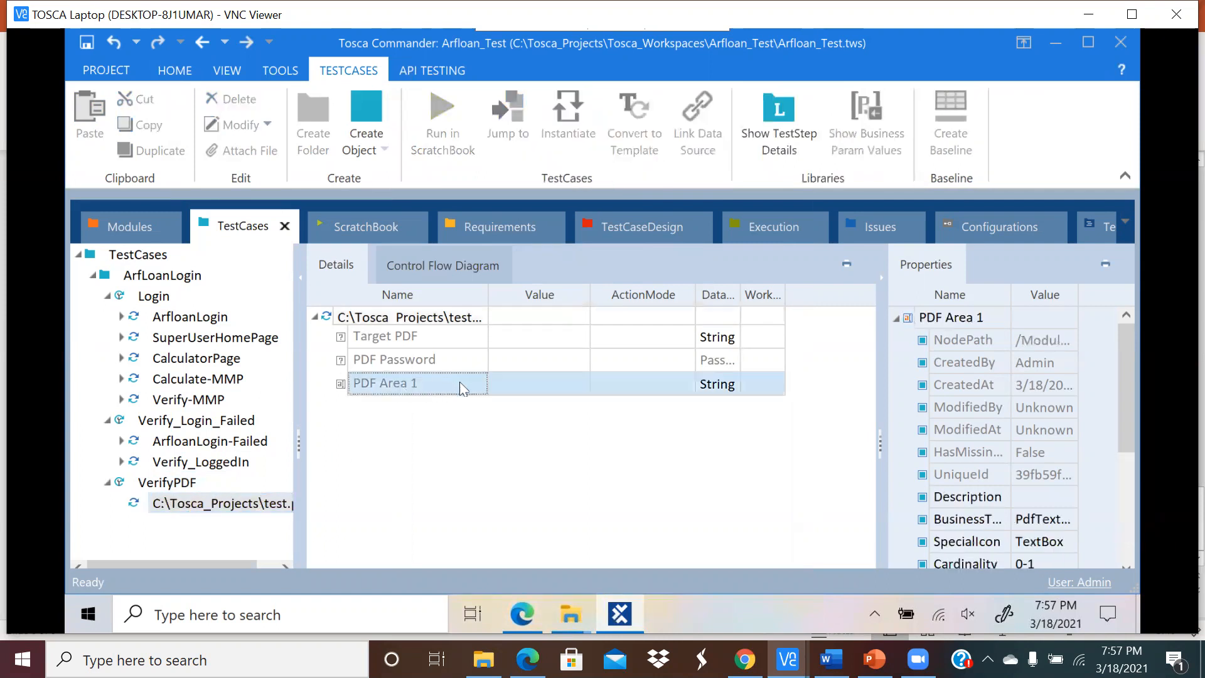
click(544, 382)
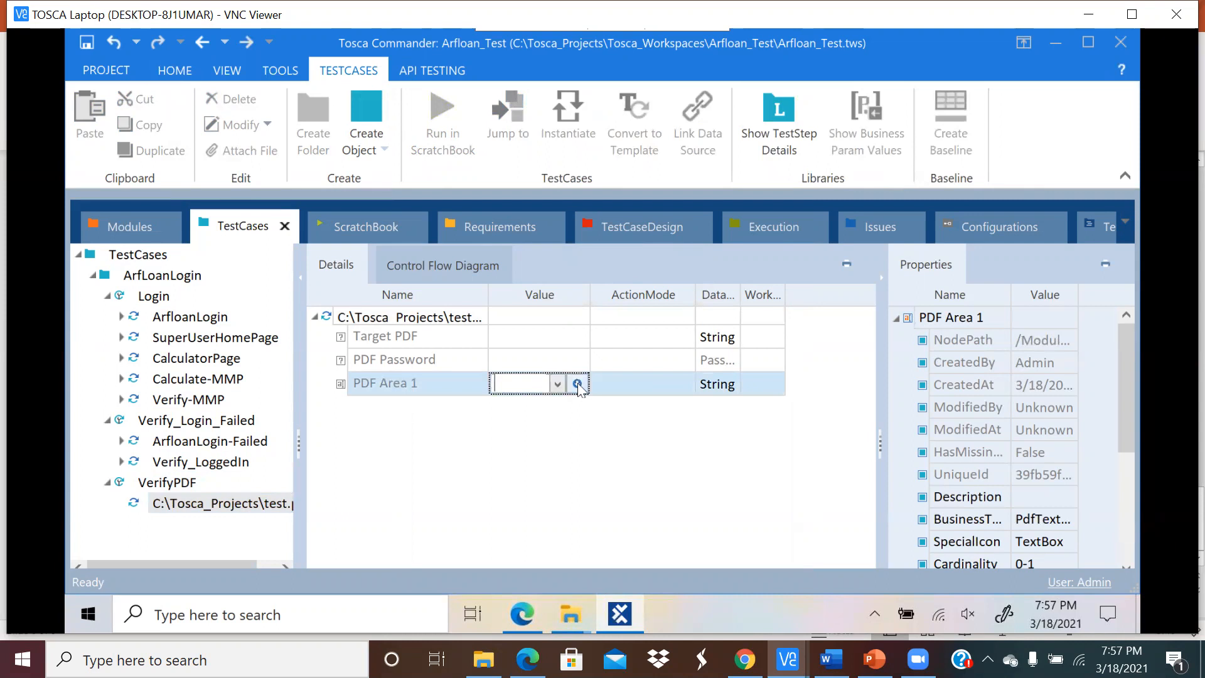
click(576, 384)
click(607, 408)
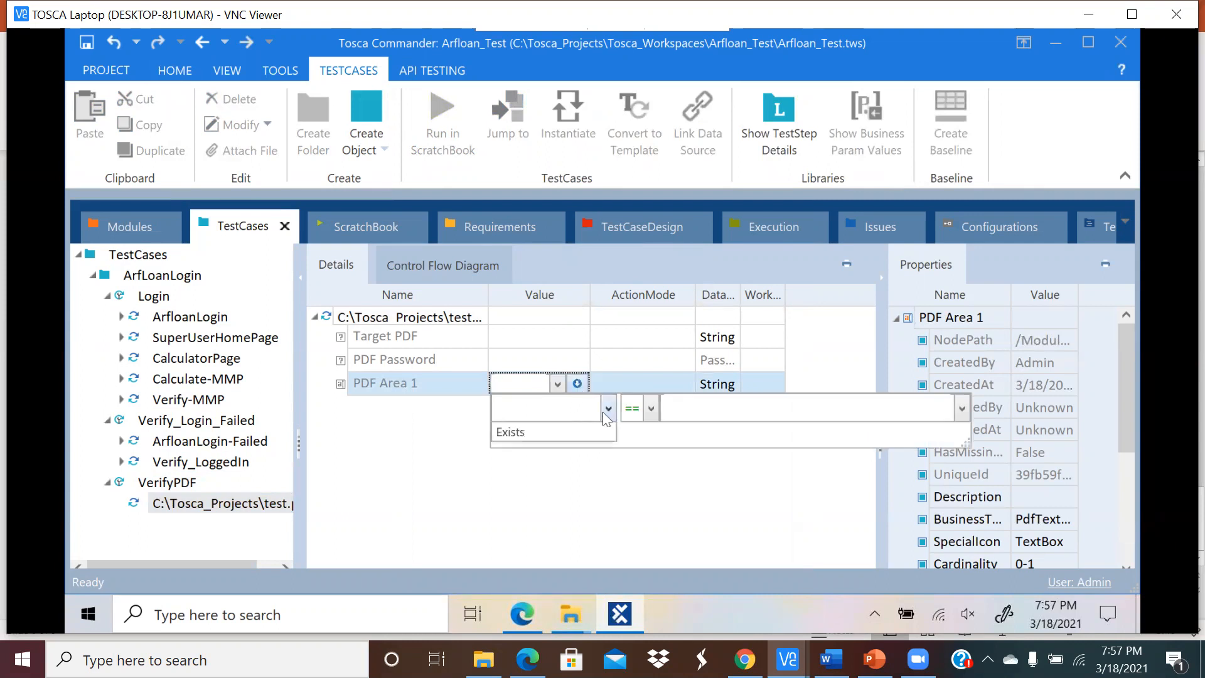
click(565, 434)
click(515, 507)
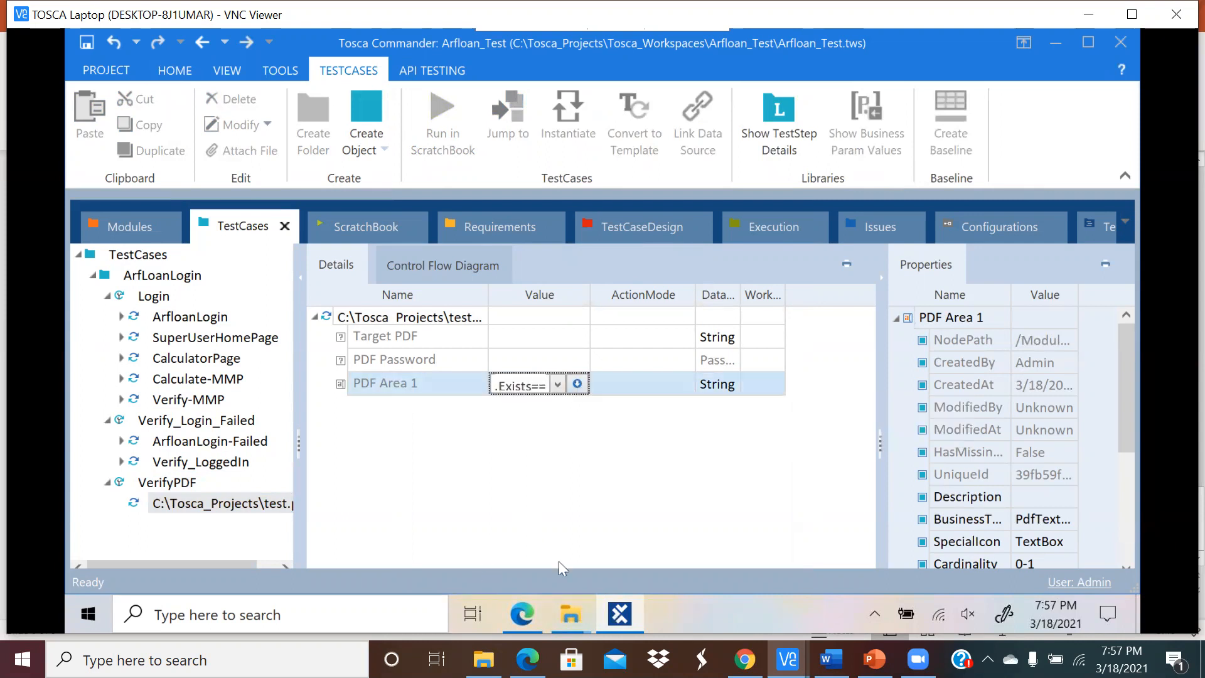
Step: Select the heading text of test.pdf in Edge, then return to PDF Area 1's value in Tosca
click(522, 614)
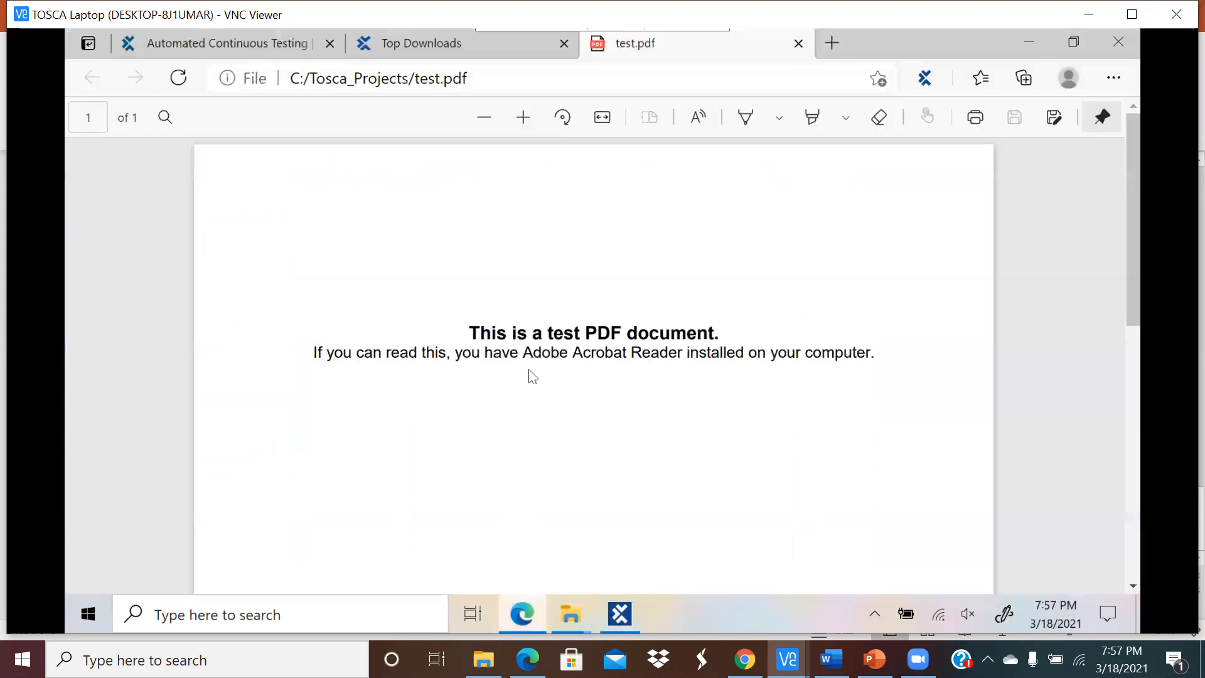
mouse_move(724, 337)
mouse_down()
mouse_move(463, 331)
mouse_move(720, 331)
mouse_up()
key(ctrl+c)
click(470, 330)
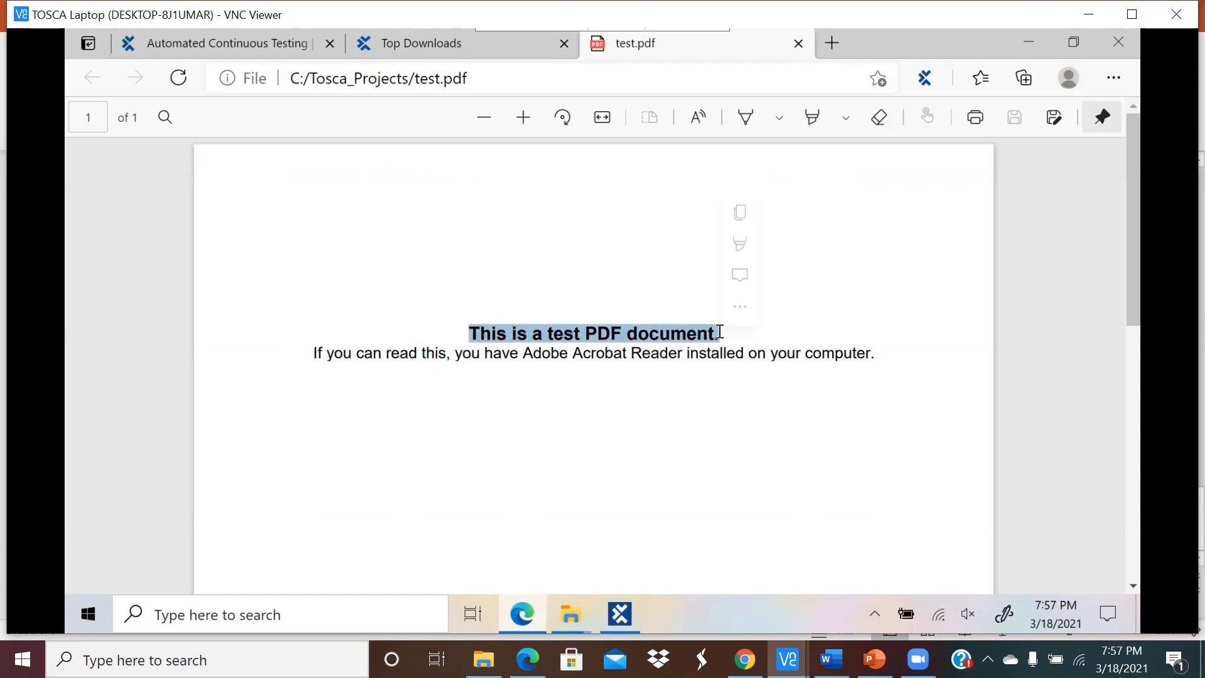
click(656, 421)
click(625, 613)
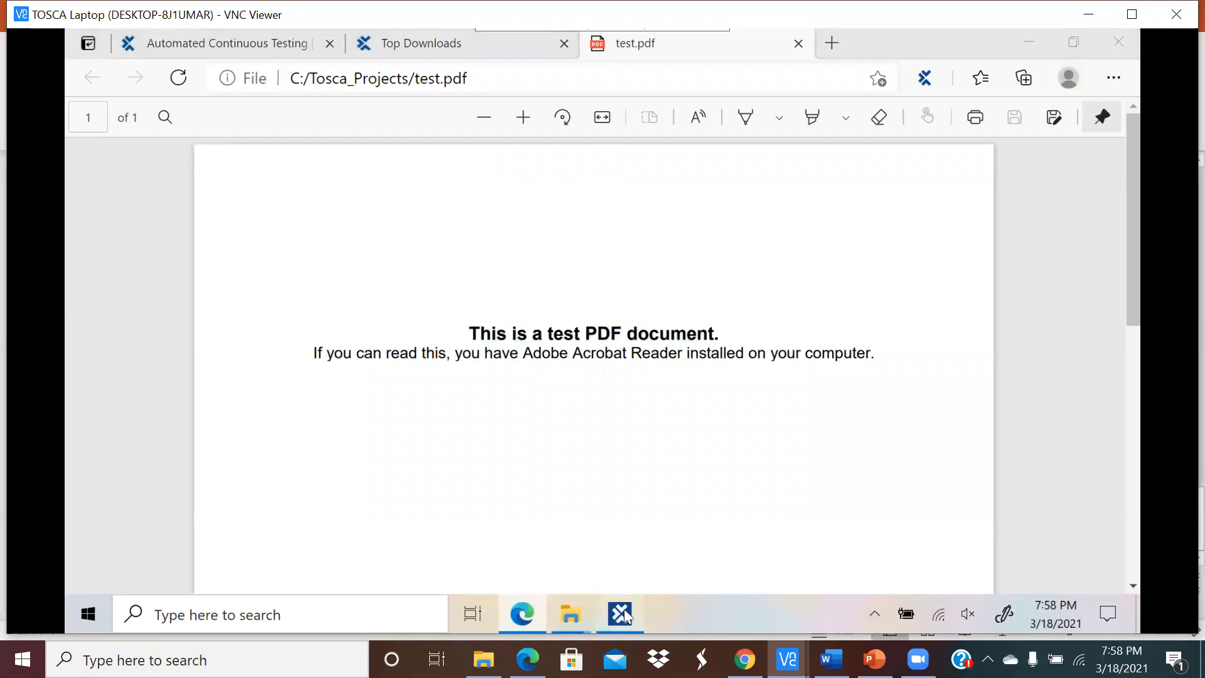
click(574, 394)
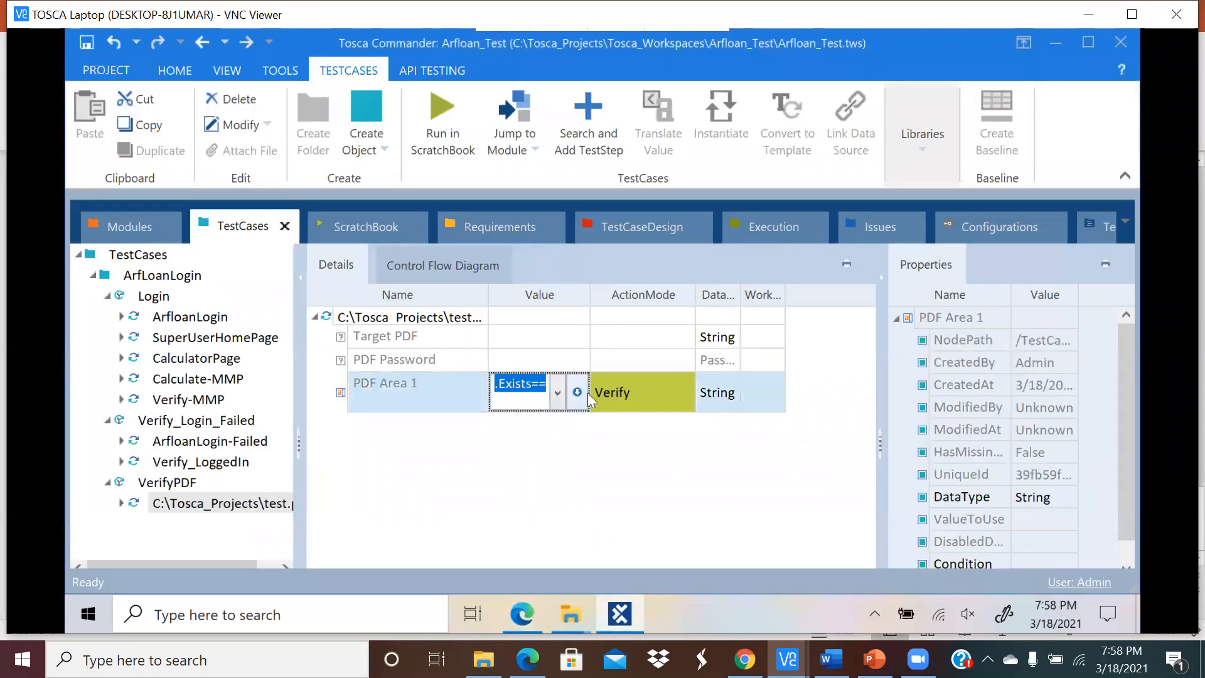
Step: Replace PDF Area 1's {NULL} value with the pasted heading 'This is a test PDF document.'
click(586, 396)
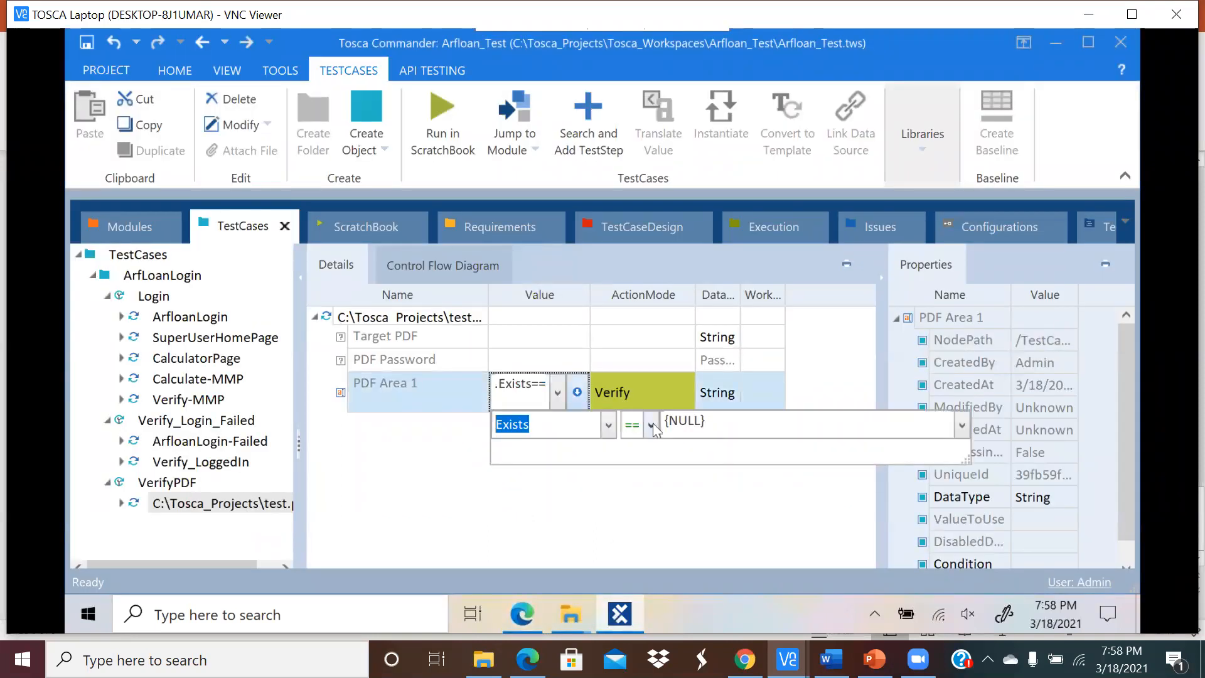
double_click(713, 421)
key(ctrl+v)
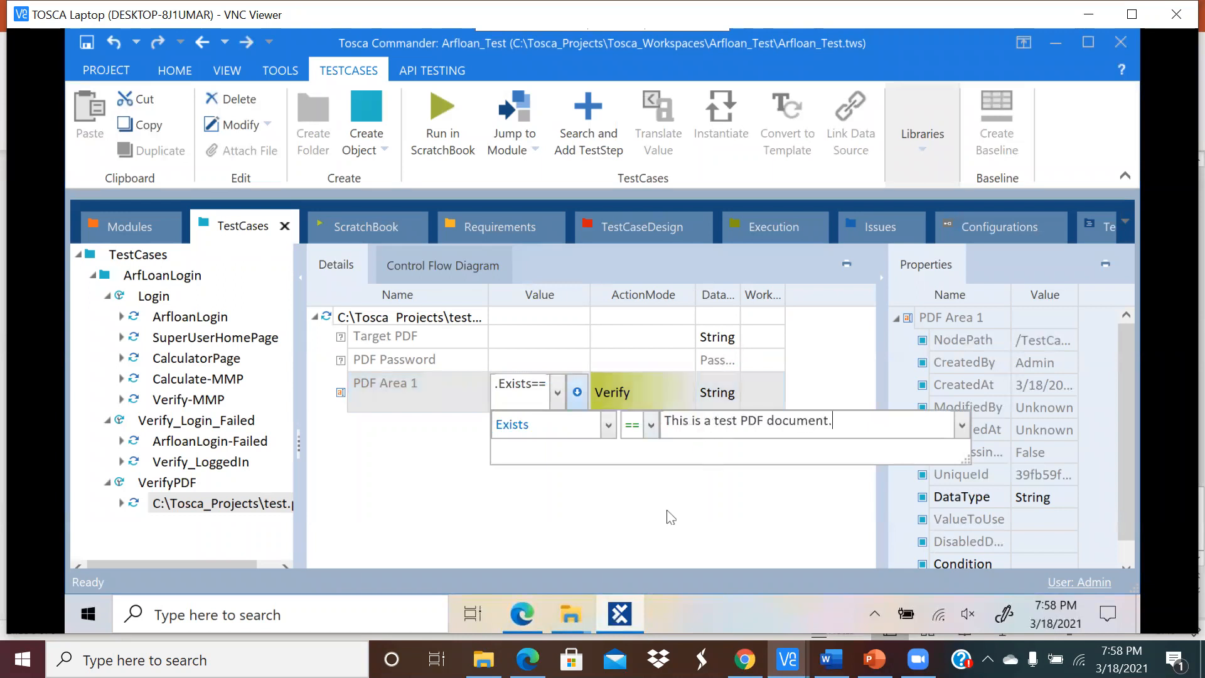
click(657, 520)
click(378, 317)
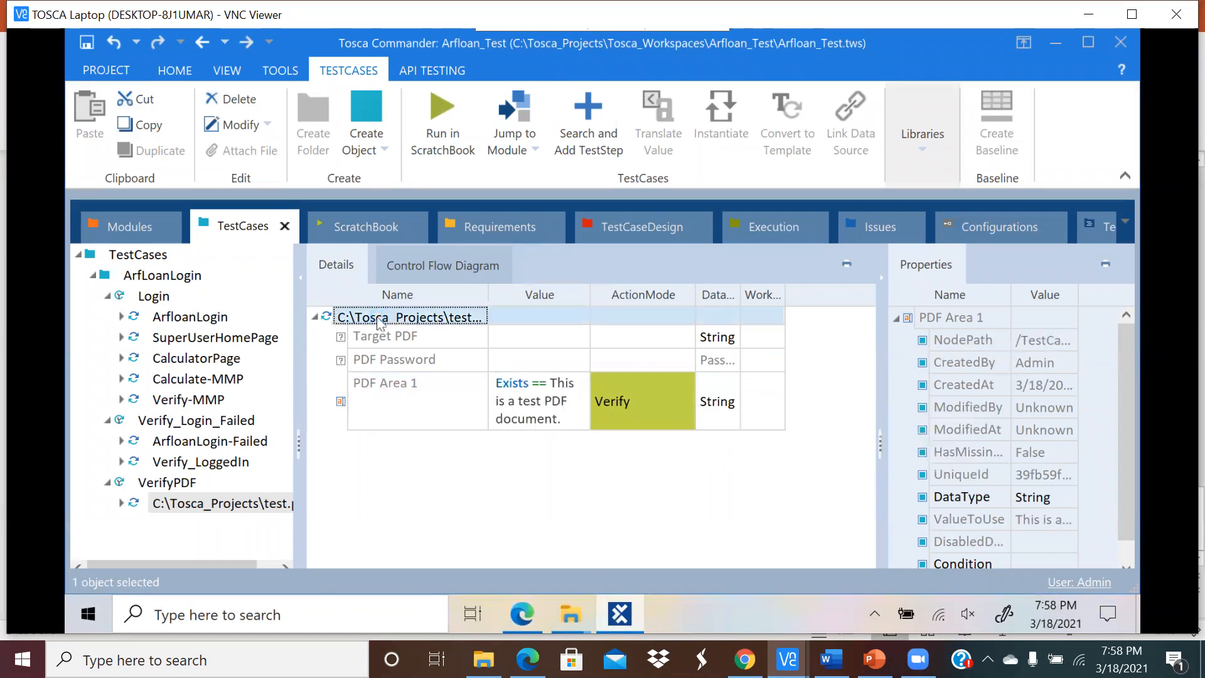
Step: Run the test.pdf step in ScratchBook, read its 'PDF Document was not found' log, then view the test.pdf module
click(439, 134)
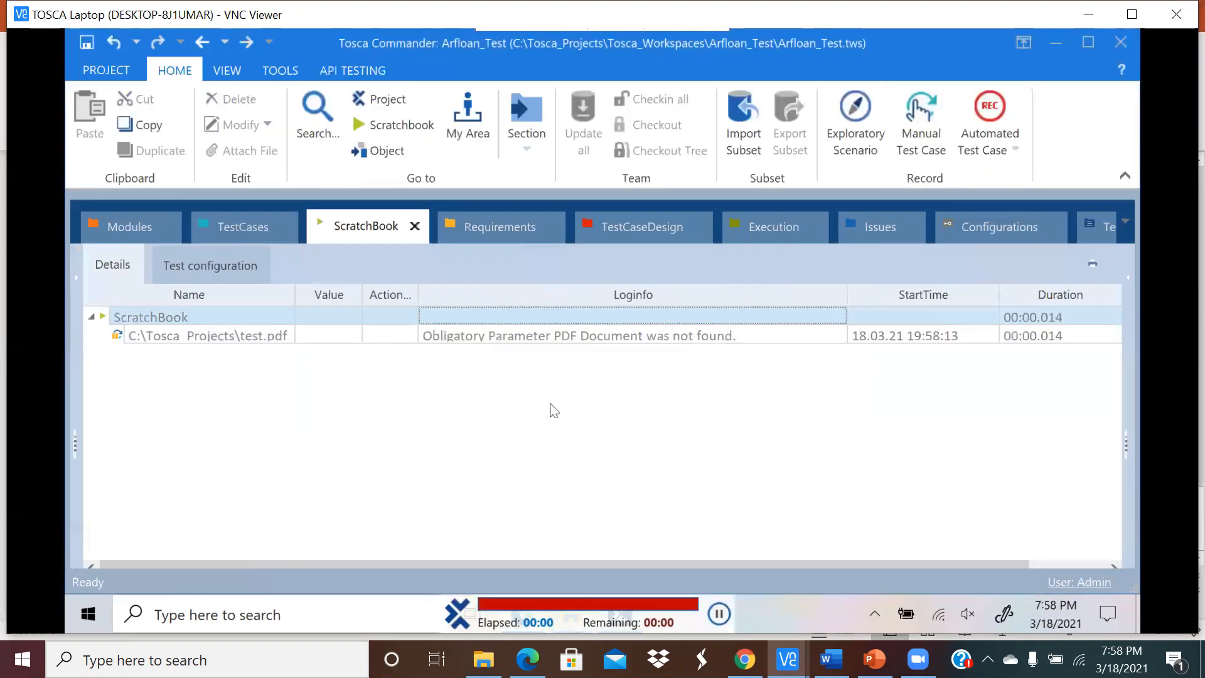
click(612, 337)
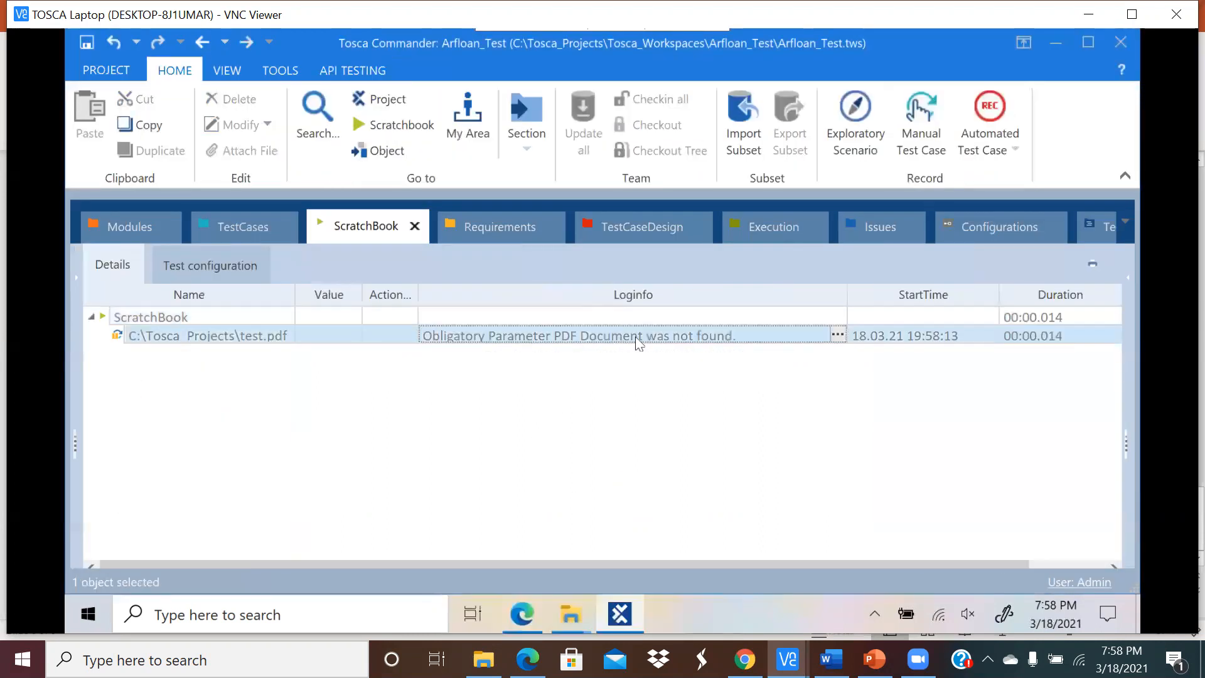
click(839, 334)
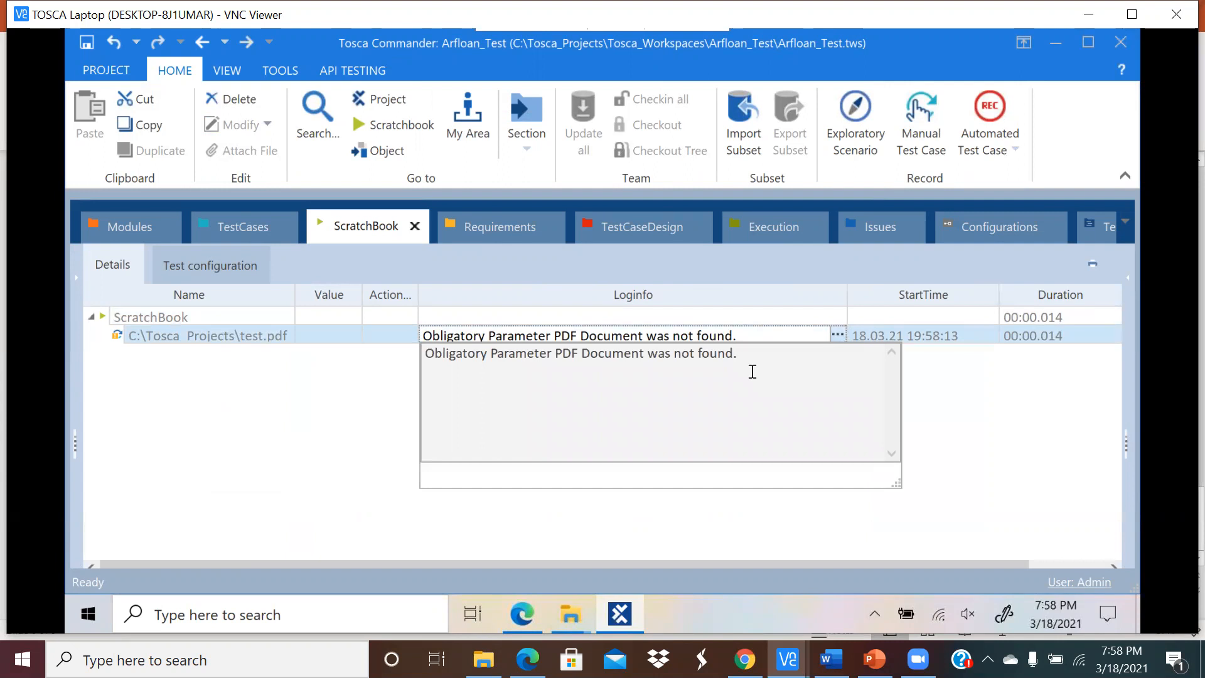
click(398, 386)
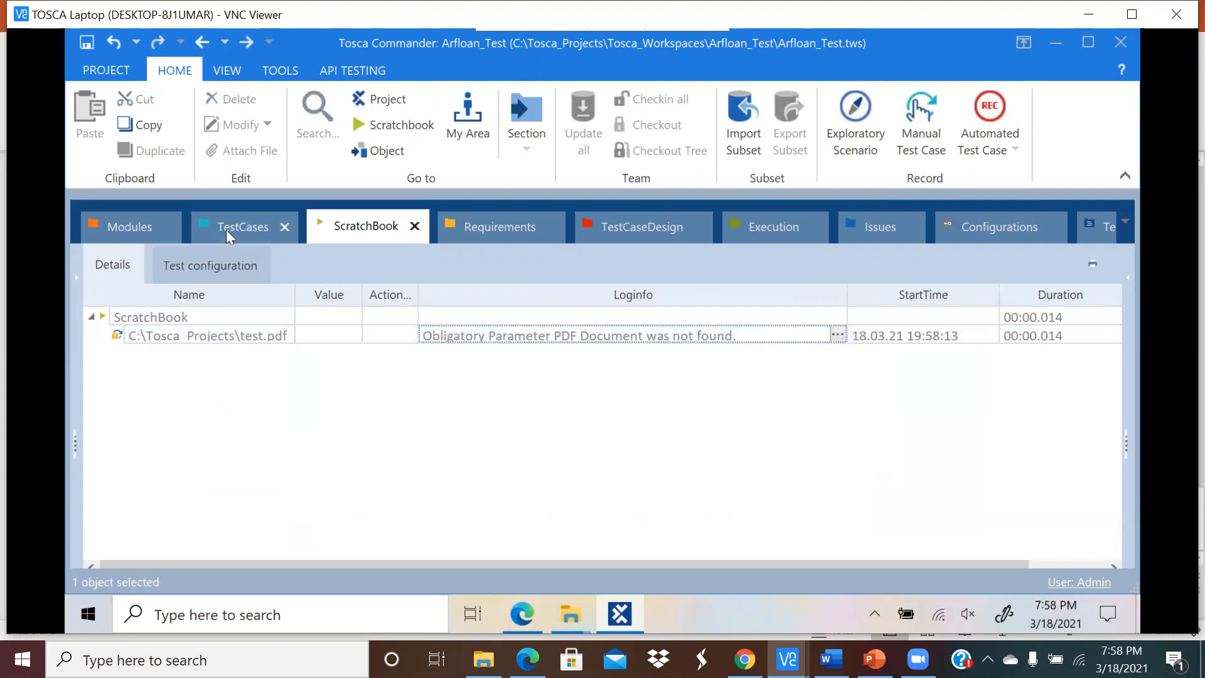
click(158, 222)
click(223, 483)
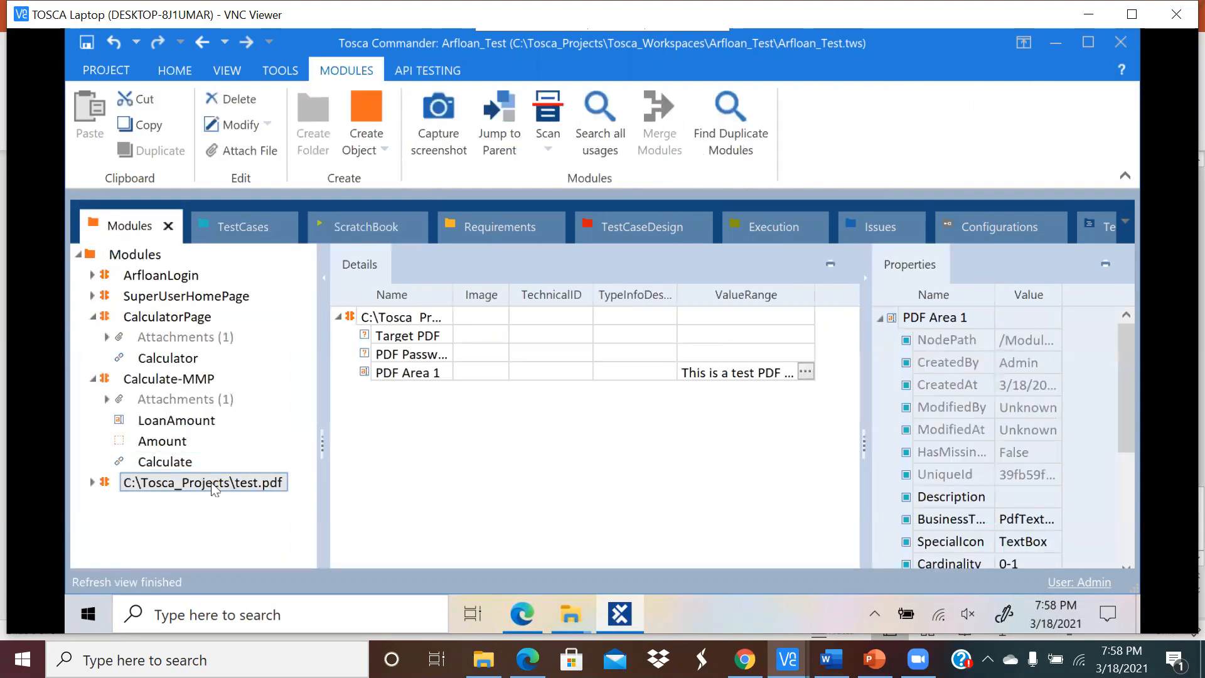
Step: Go back to the TestCases section showing VerifyPDF's test.pdf step
click(246, 225)
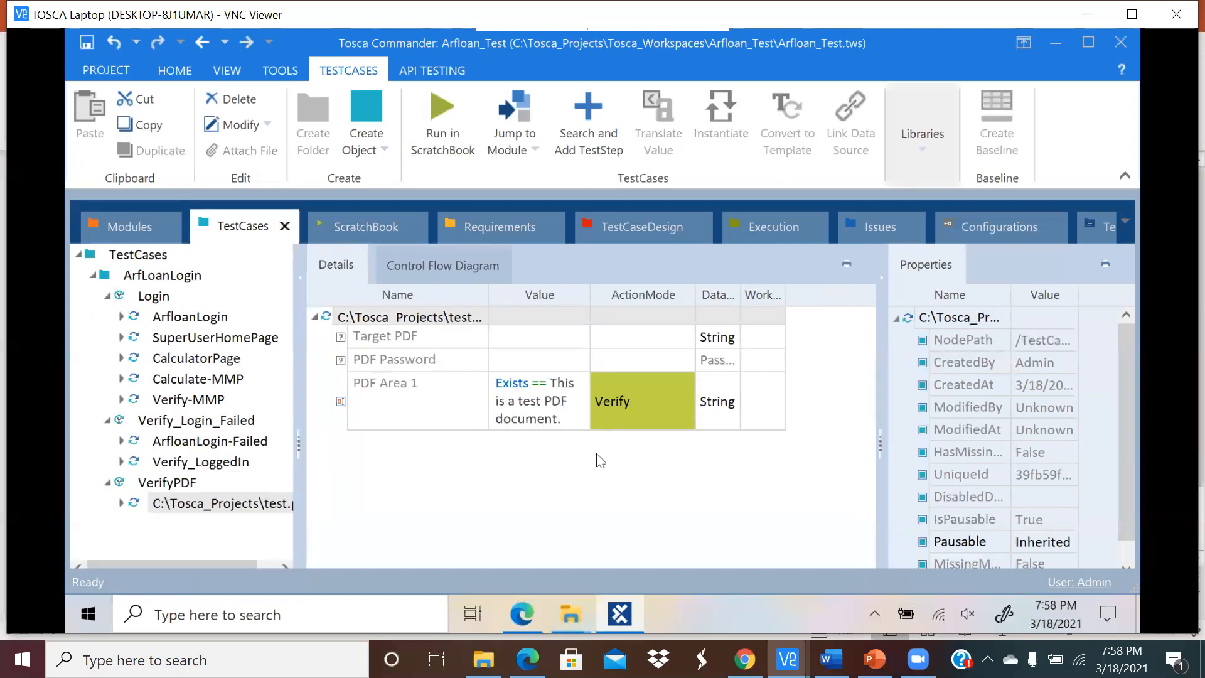
Step: Close the test.pdf tab in Edge and reselect the test.pdf step in Tosca Commander
click(525, 620)
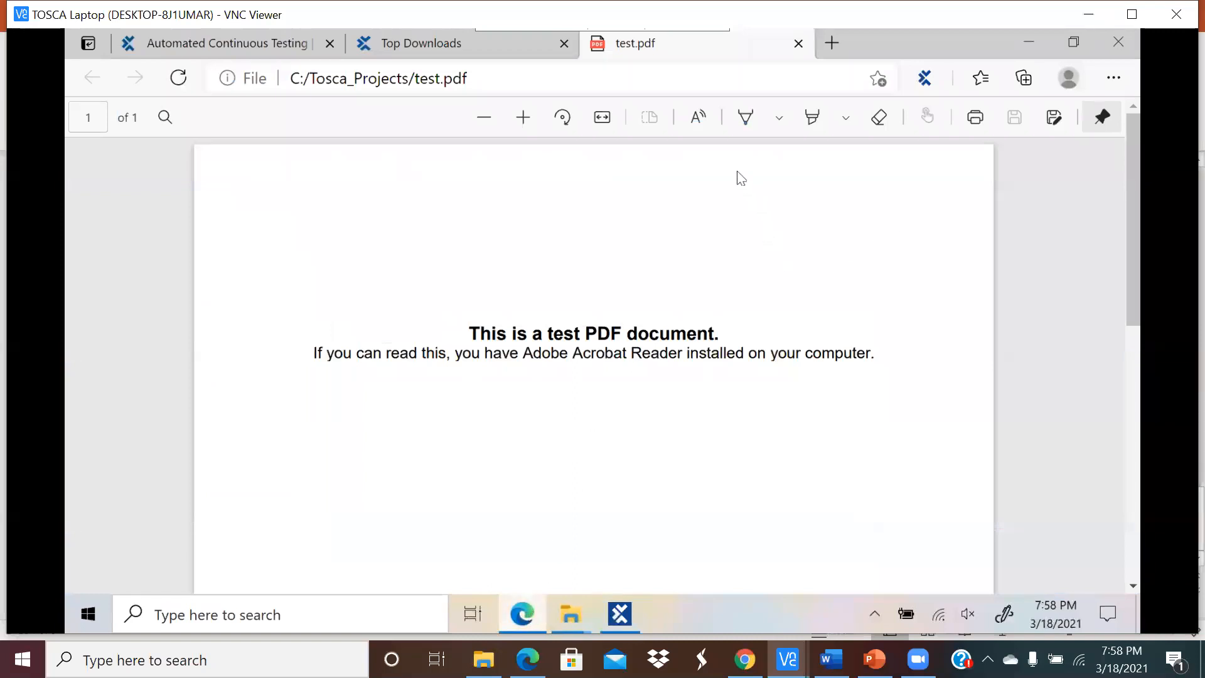
click(798, 43)
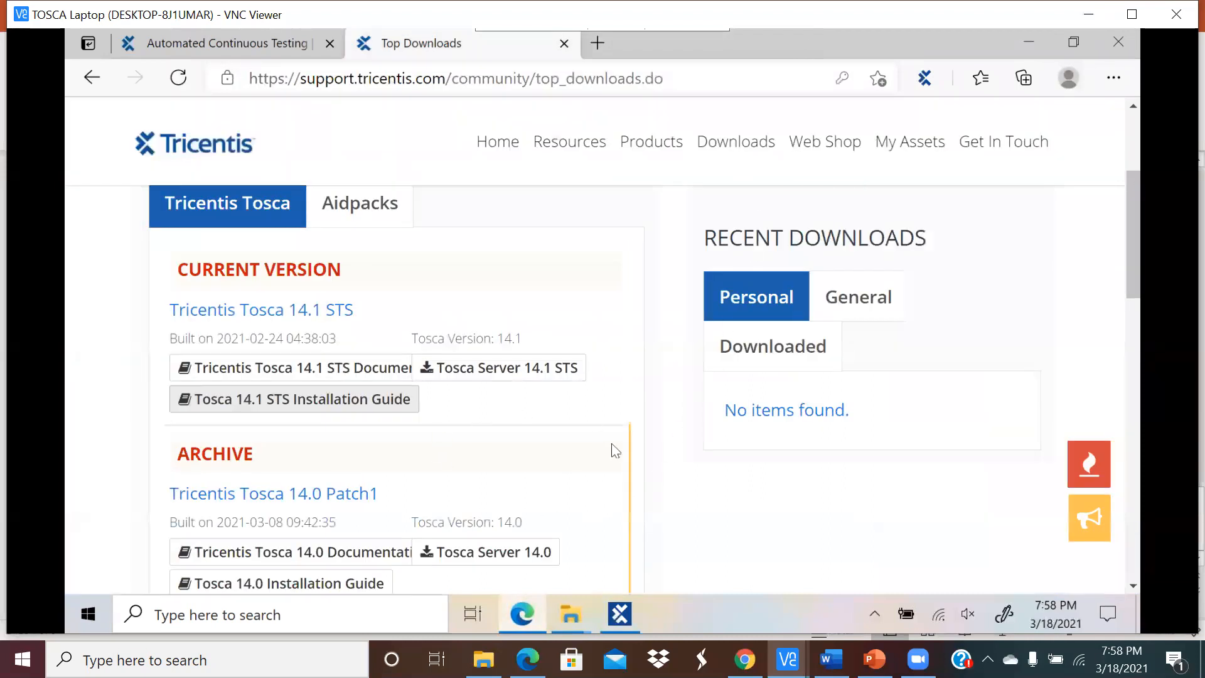
click(620, 614)
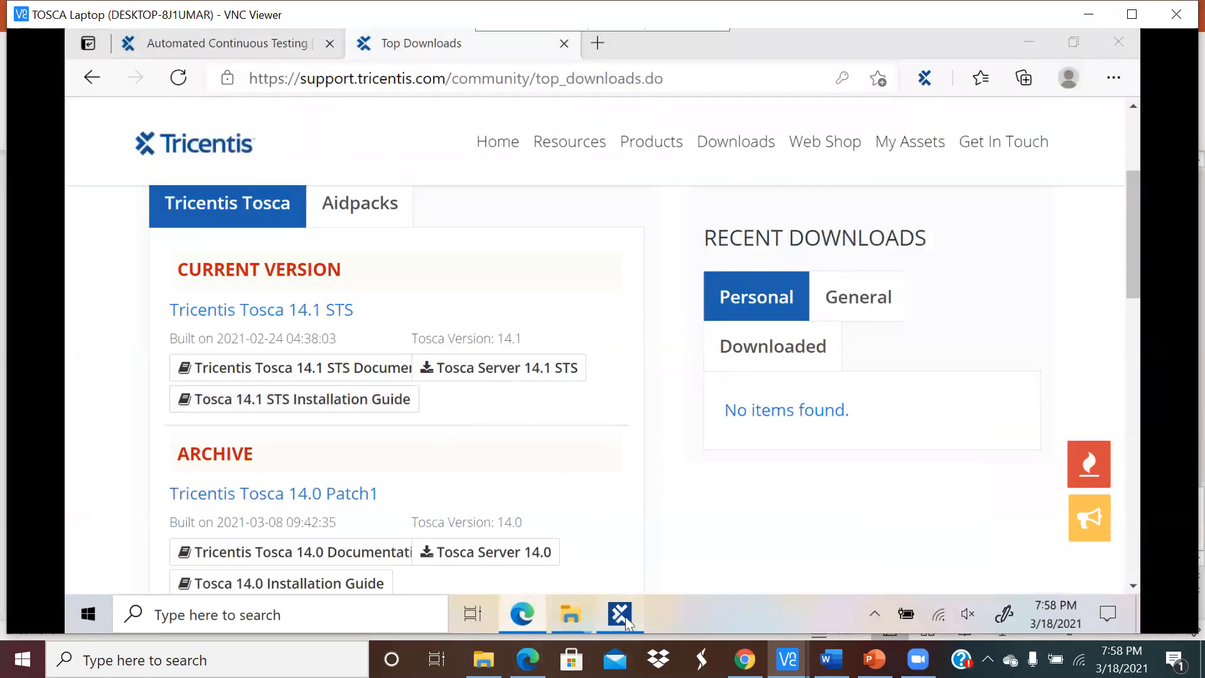
click(431, 458)
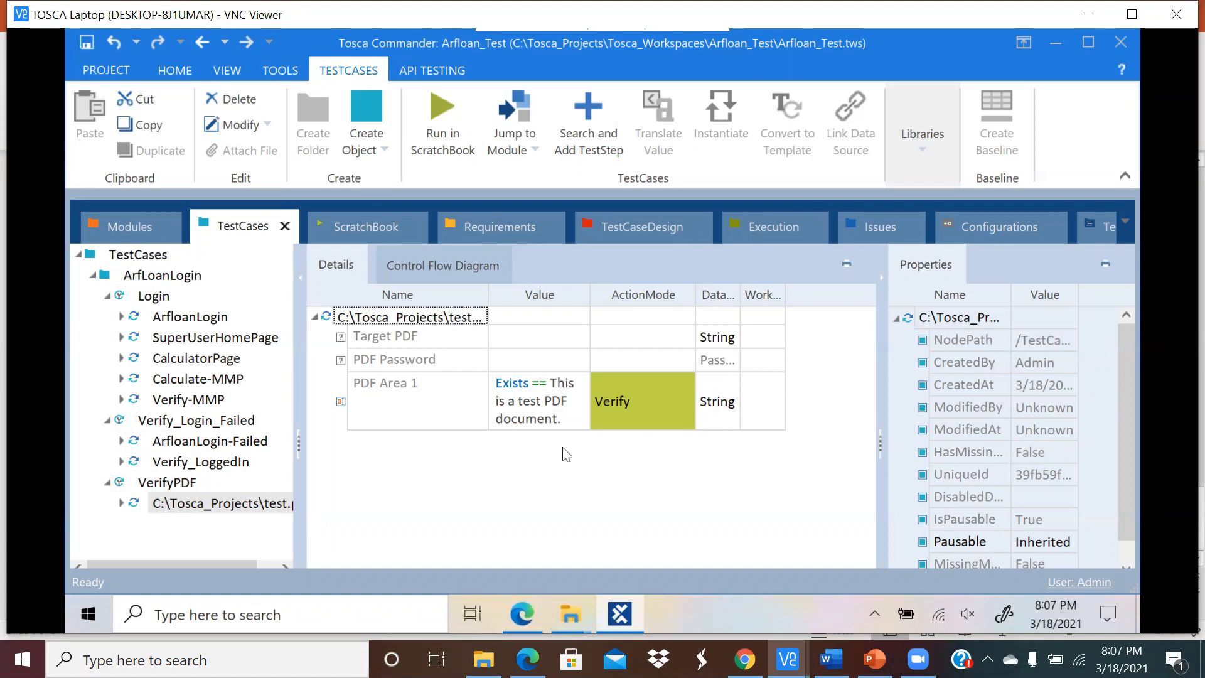
Step: Open the ScratchBook to view the test case run results
click(364, 225)
Step: Read the test.pdf run's full log: 'Obligatory Parameter PDF Document was not found.'
click(552, 339)
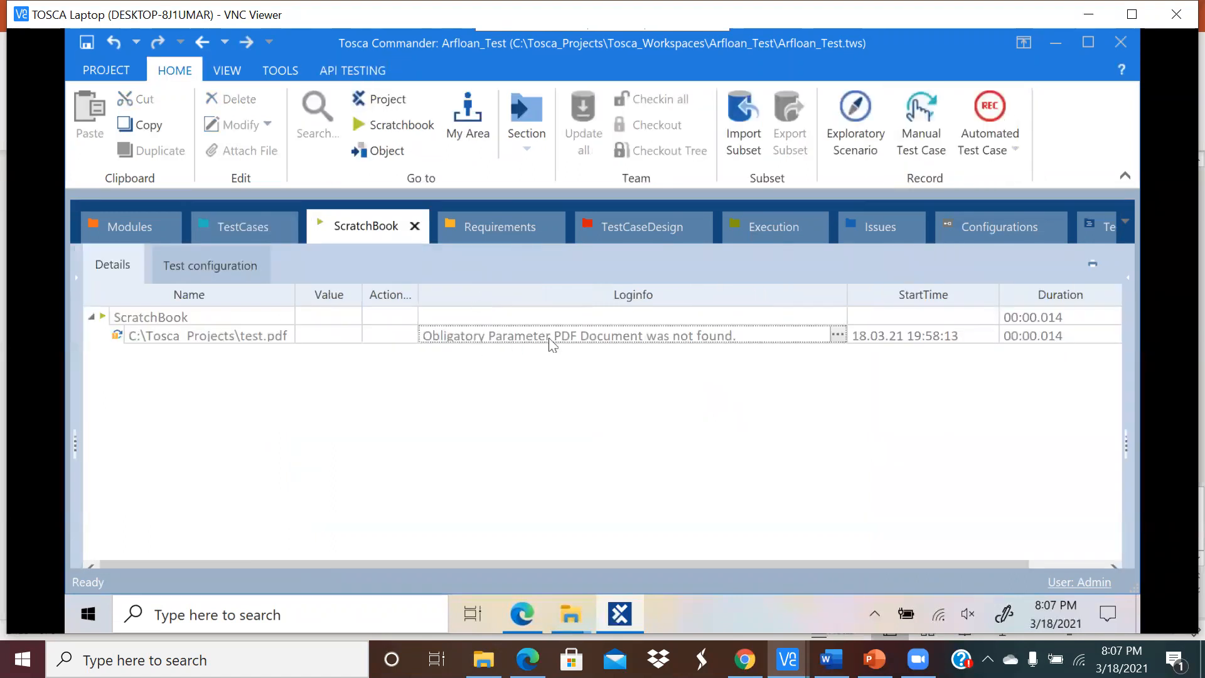
click(839, 335)
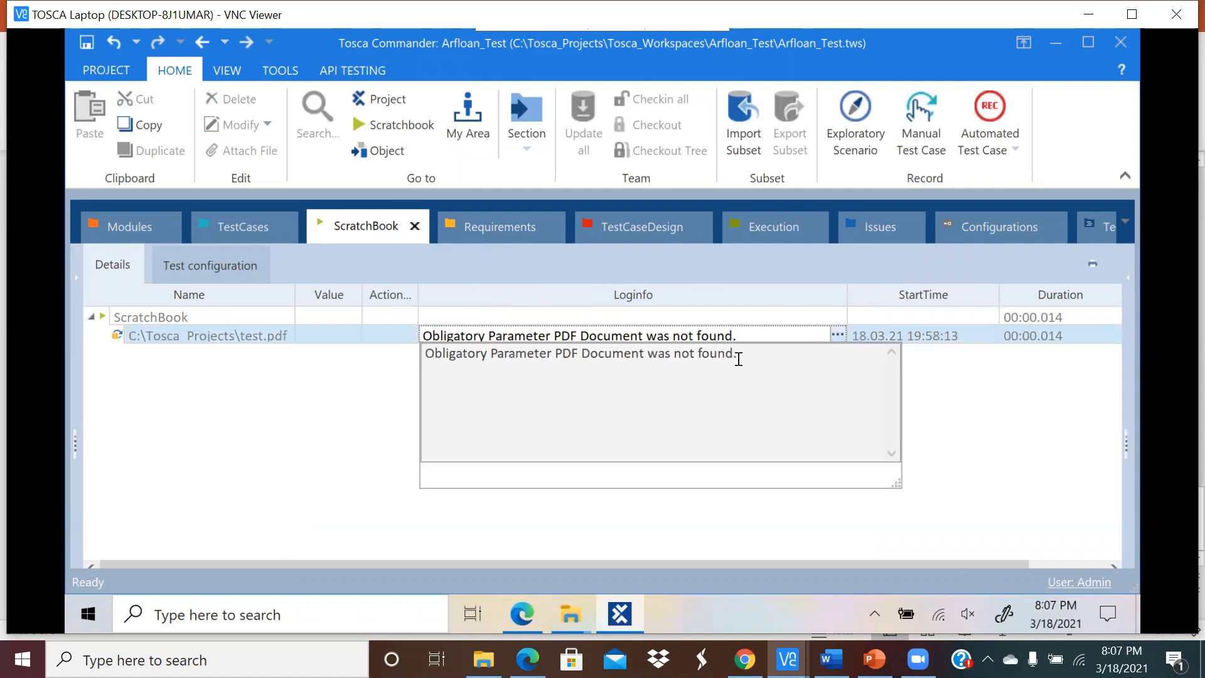
drag(750, 353, 373, 371)
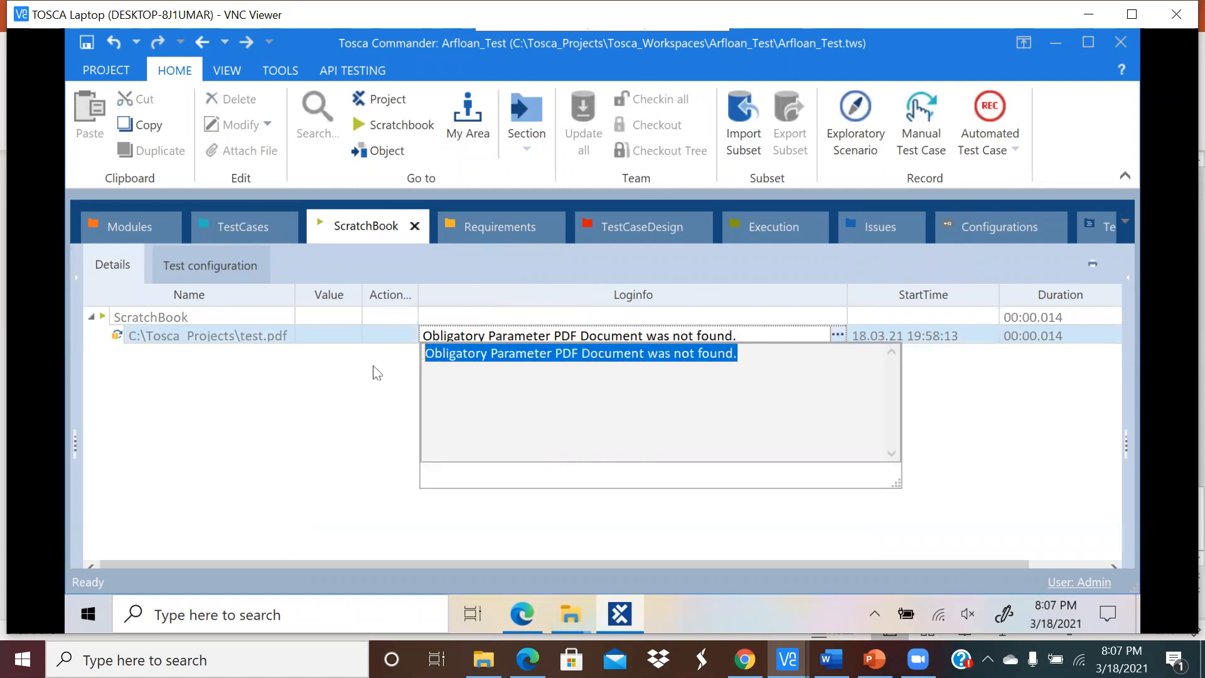
click(375, 372)
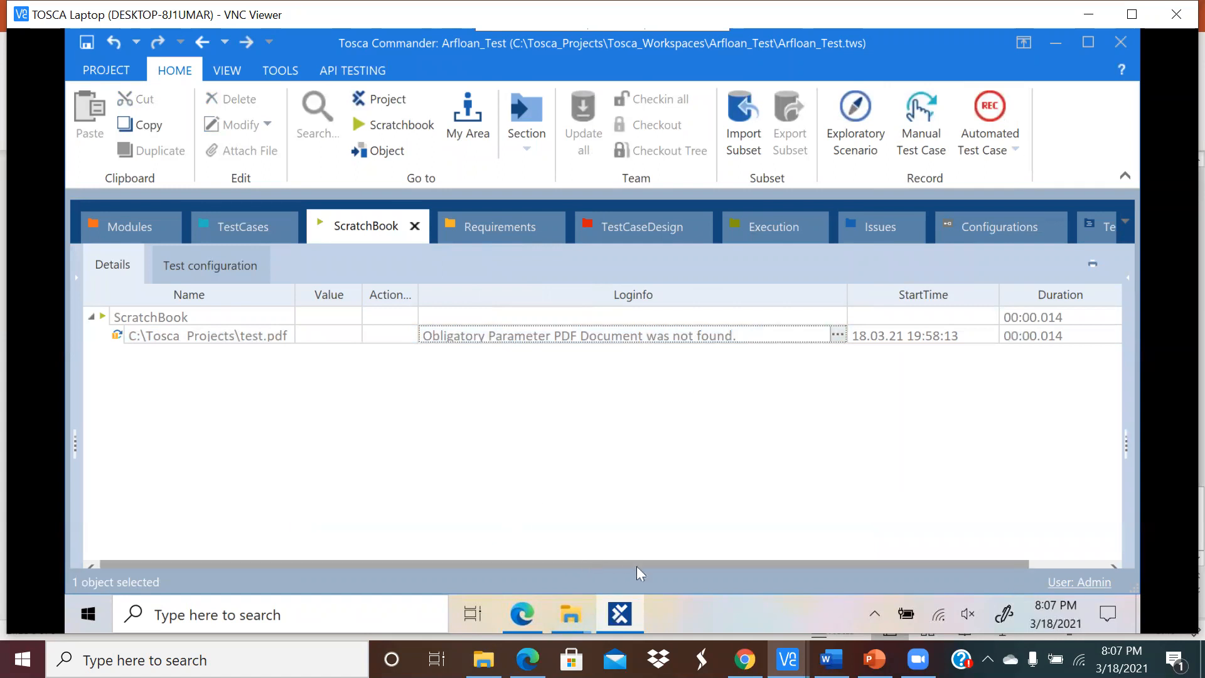
drag(637, 566, 719, 560)
drag(576, 563, 377, 574)
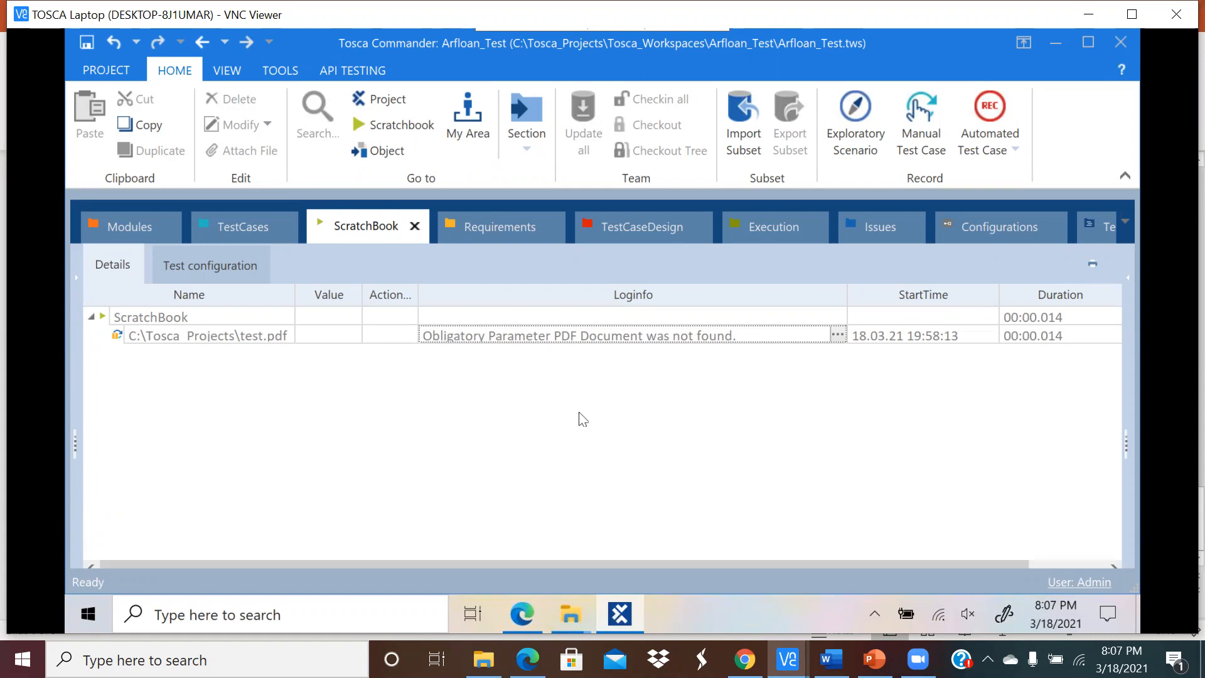
Step: Browse the Requirements and Execution sections, return to VerifyPDF, then bring the Tricentis downloads page forward
click(245, 226)
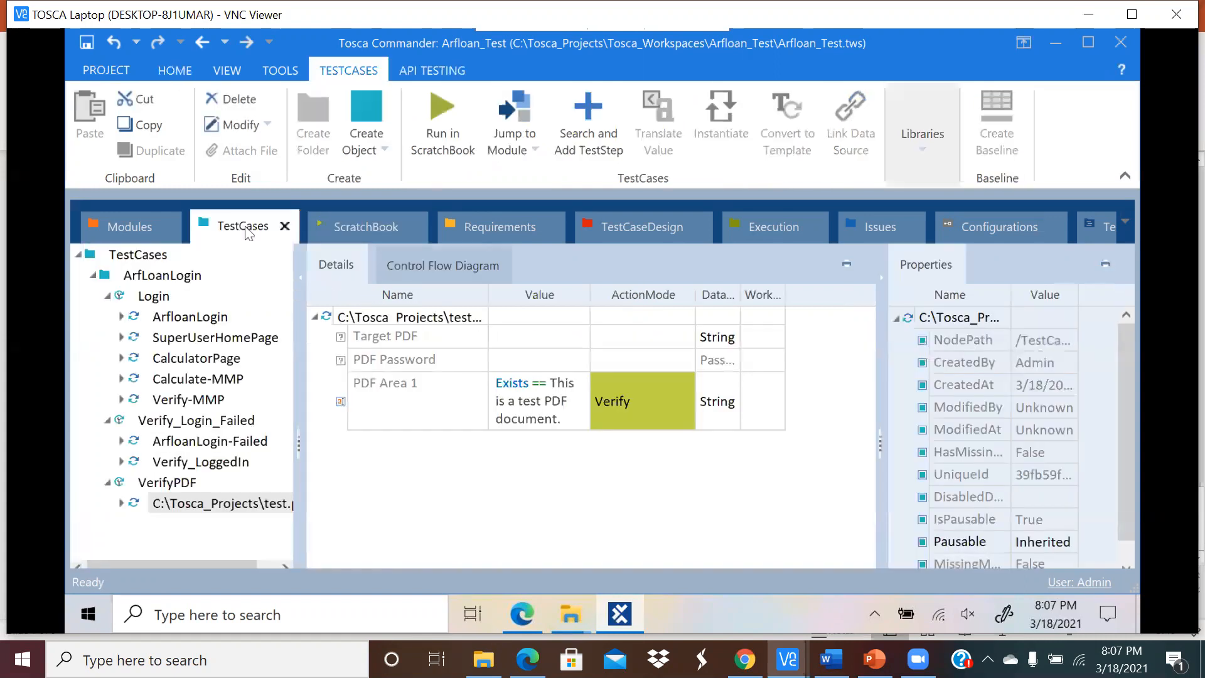
click(435, 446)
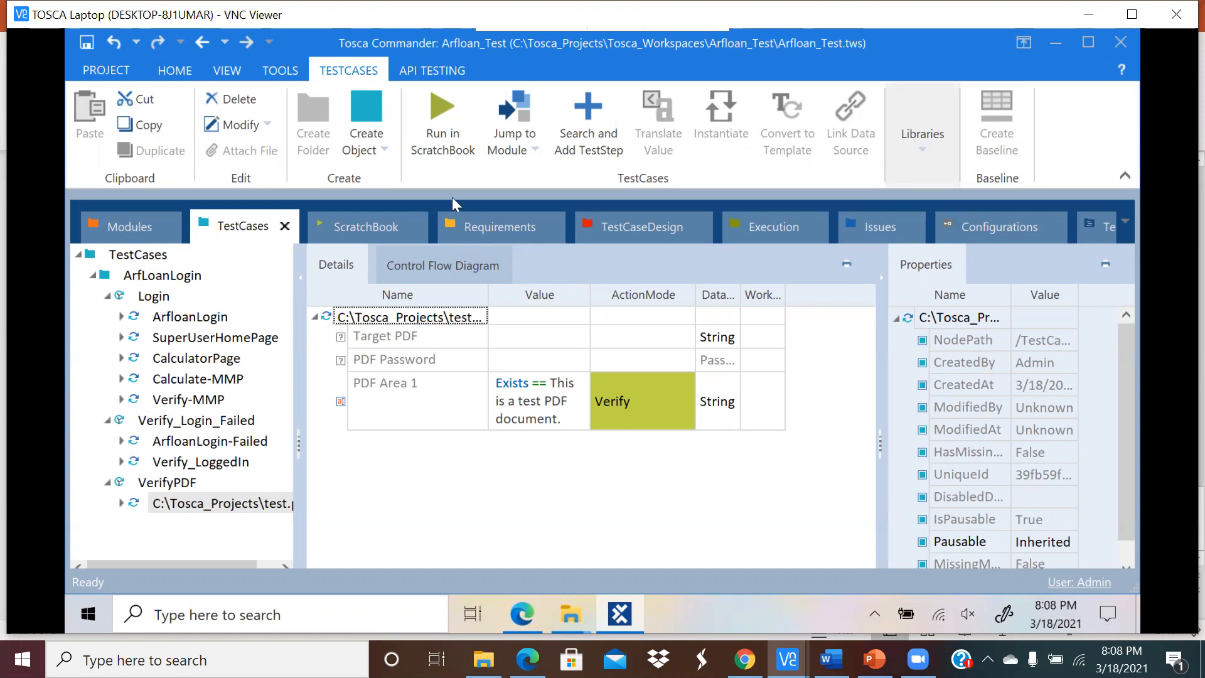
click(489, 218)
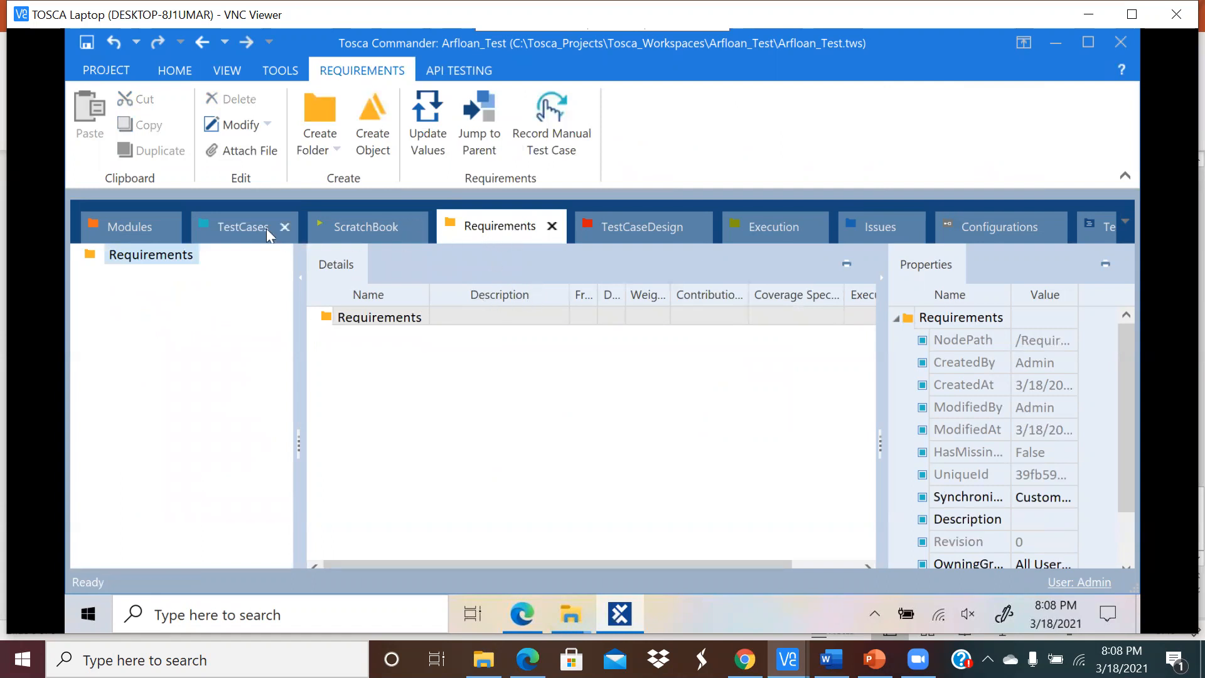
click(234, 227)
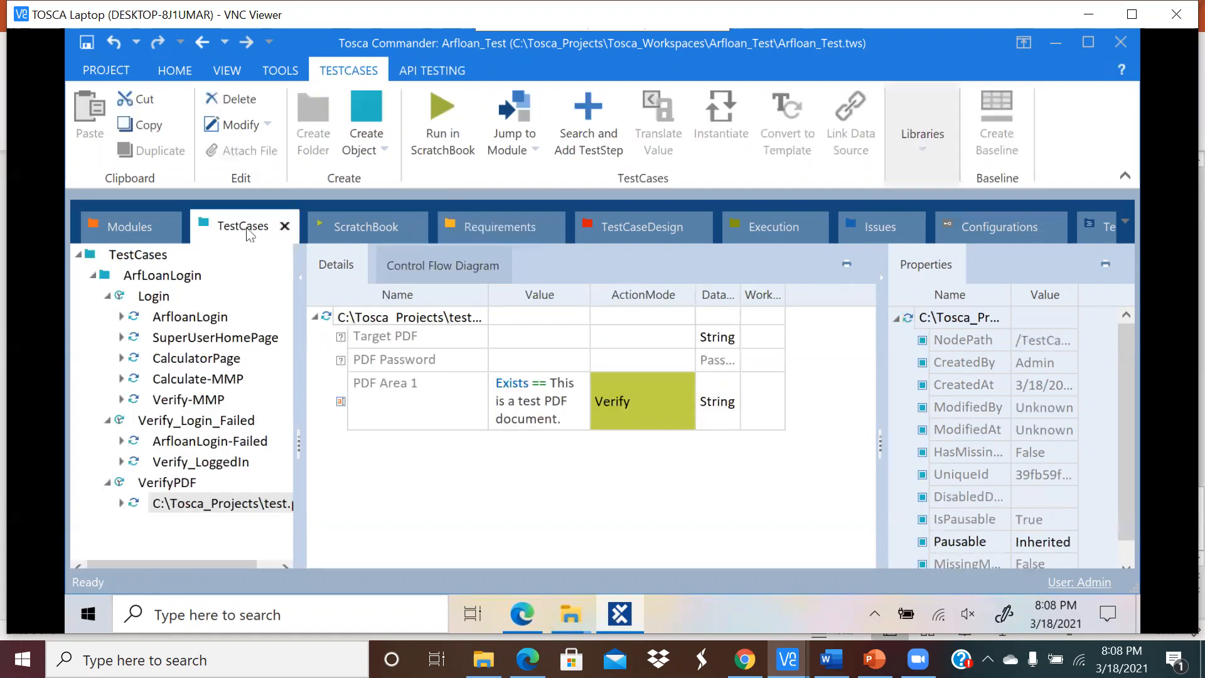
click(505, 227)
click(749, 232)
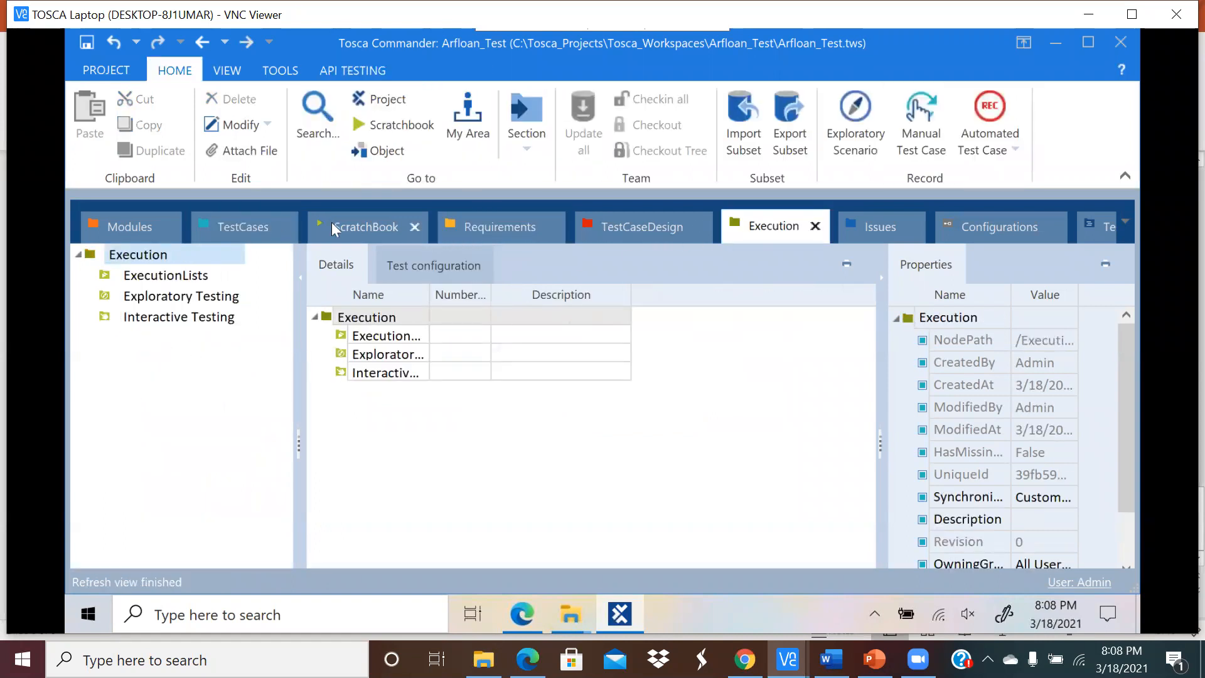
click(262, 231)
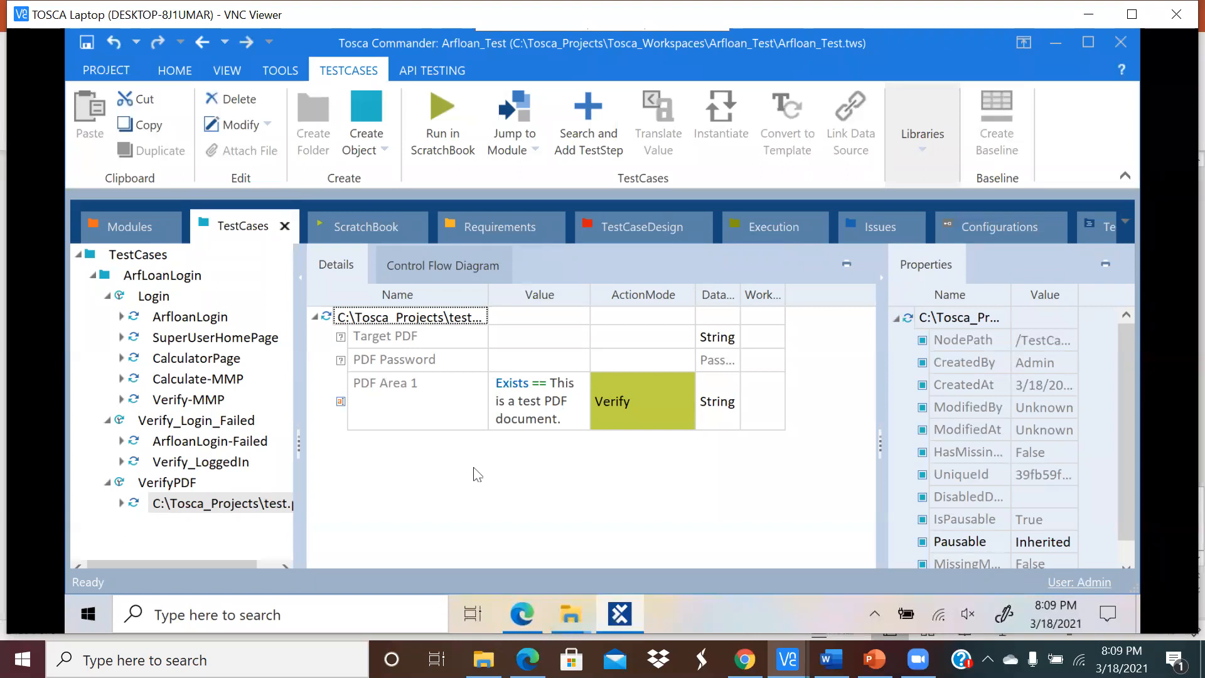
click(522, 614)
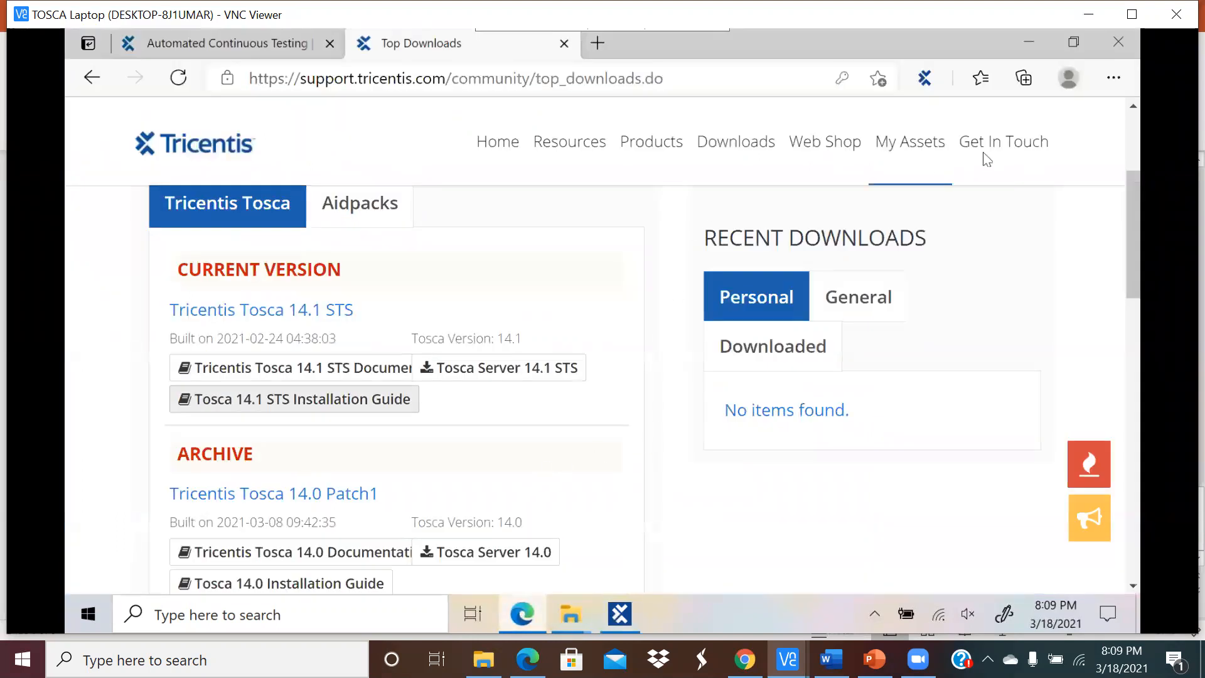
mouse_move(651, 184)
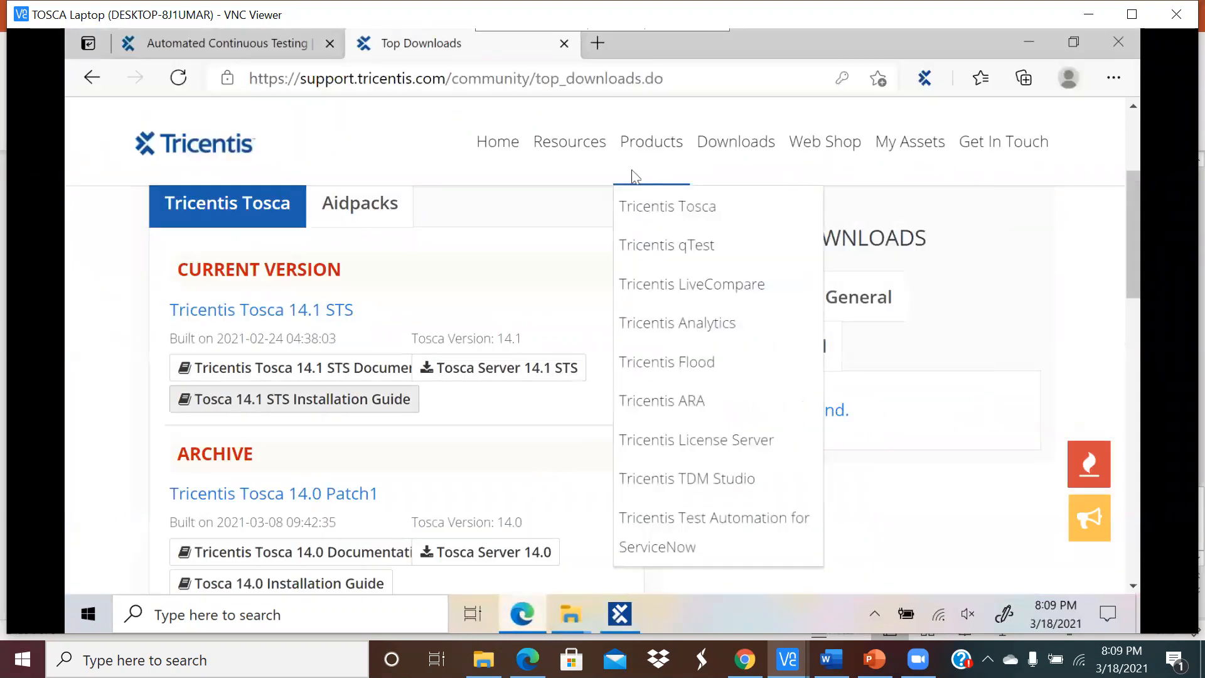
mouse_move(614, 171)
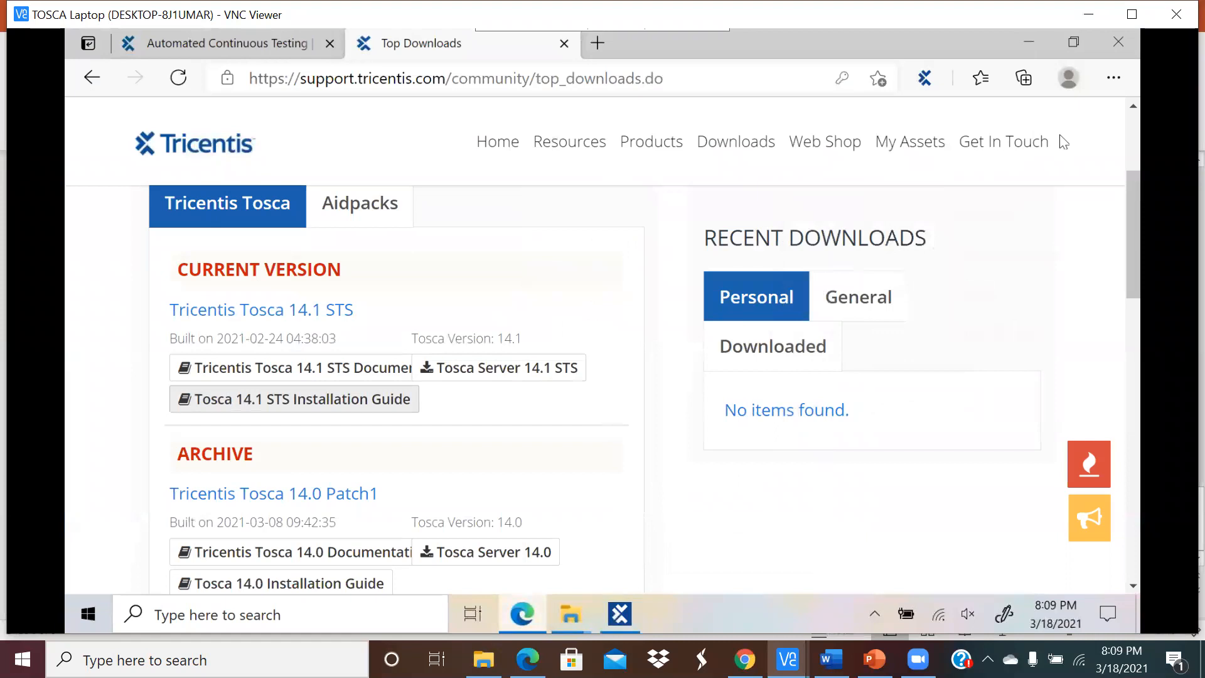
mouse_move(1041, 145)
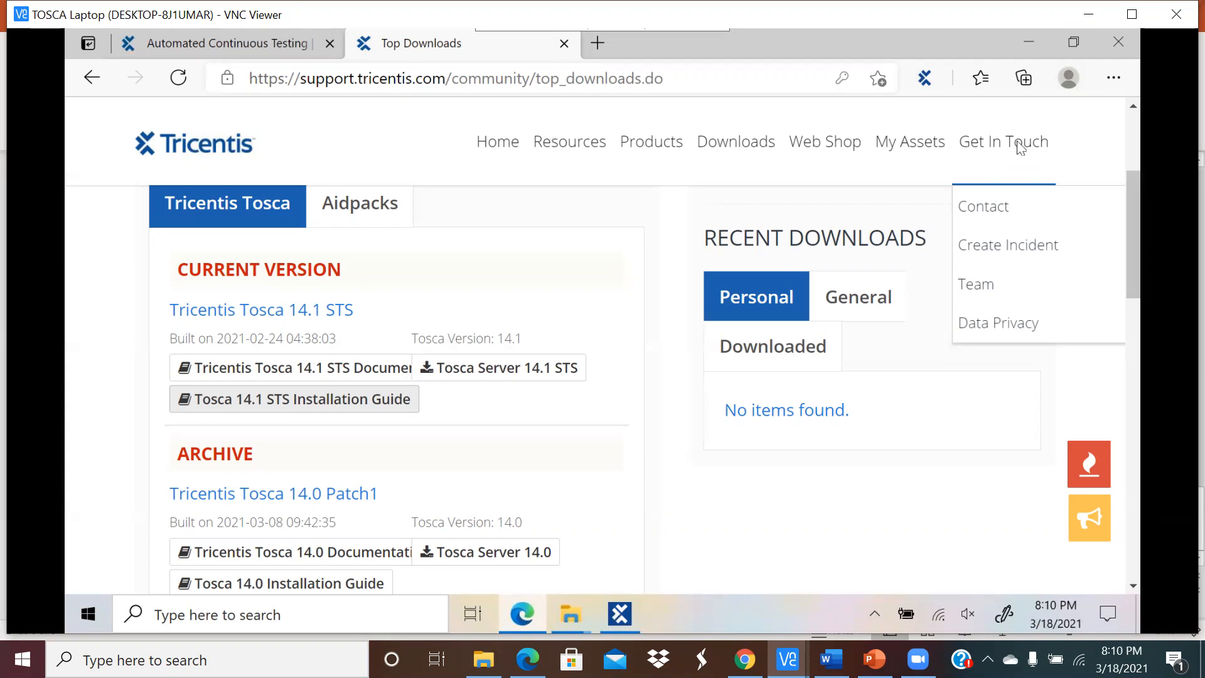
Step: Close the Tricentis Top Downloads window in Edge, returning to VerifyPDF in Tosca Commander
click(566, 45)
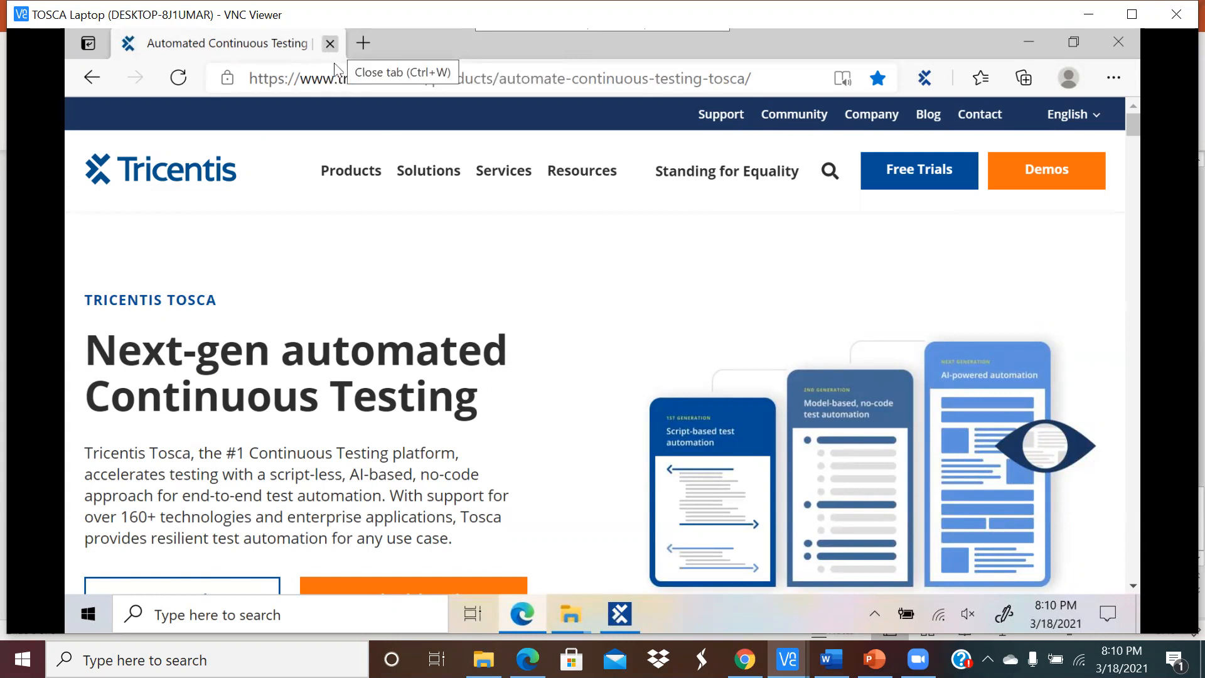
mouse_move(350, 170)
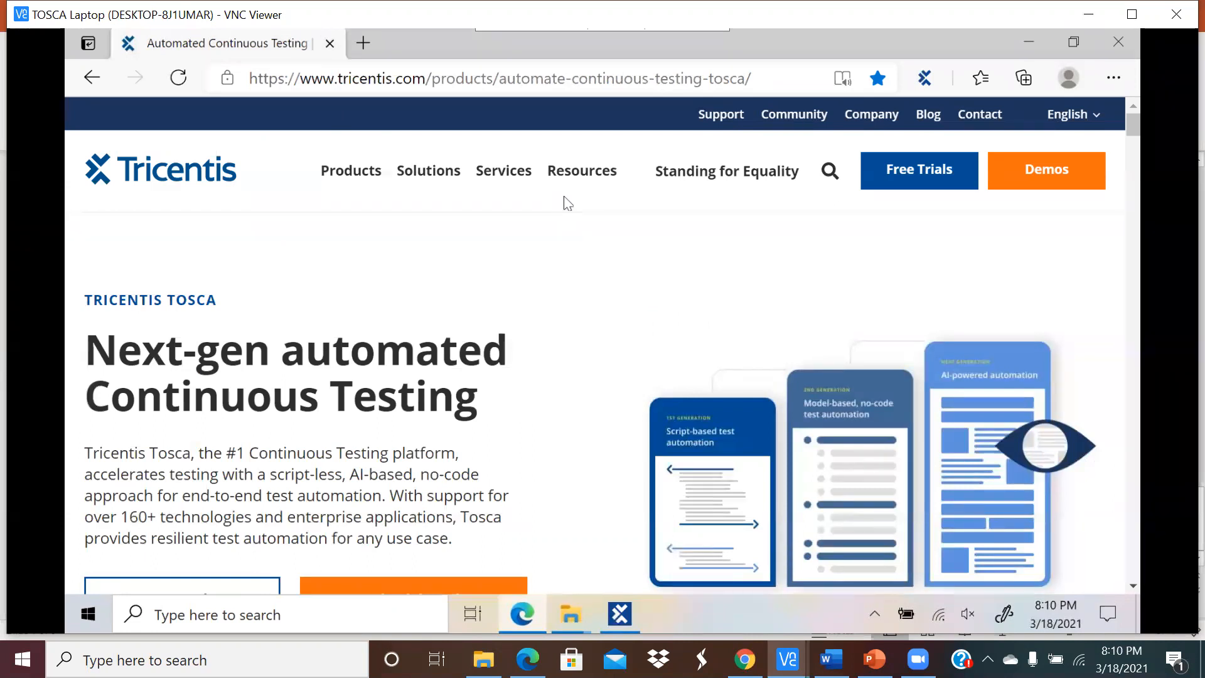
mouse_move(576, 192)
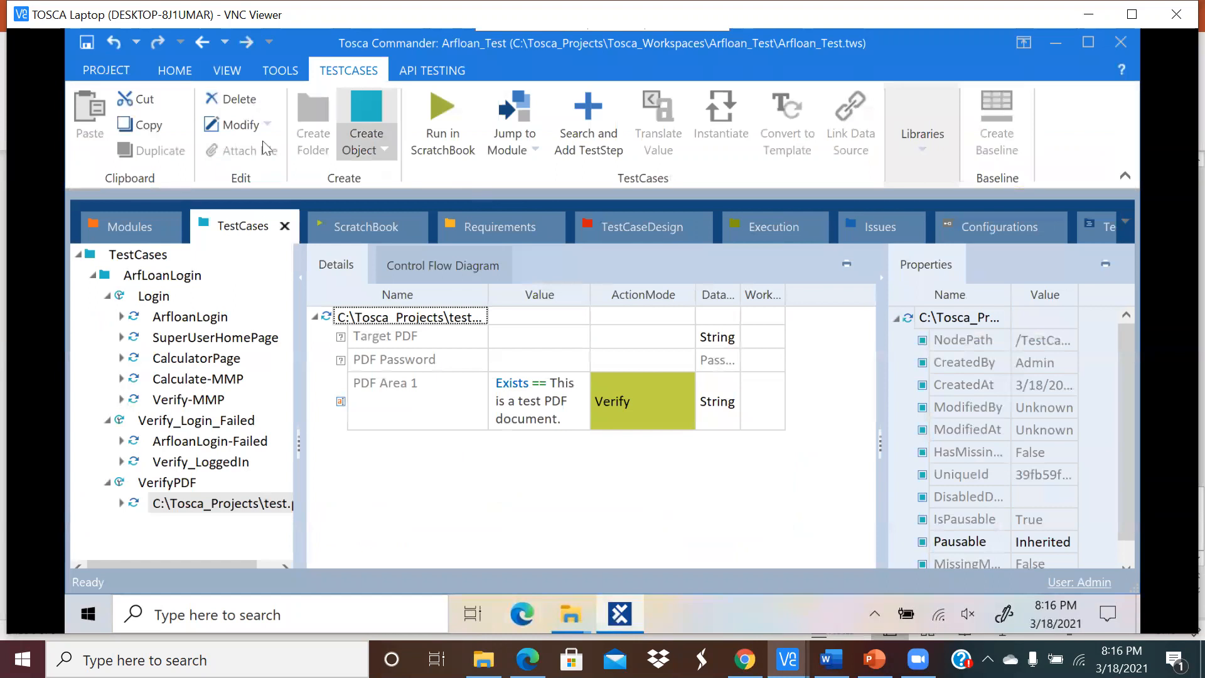
Step: Save the Arfloan_Test workspace, close the project, and exit Tosca Commander
click(96, 47)
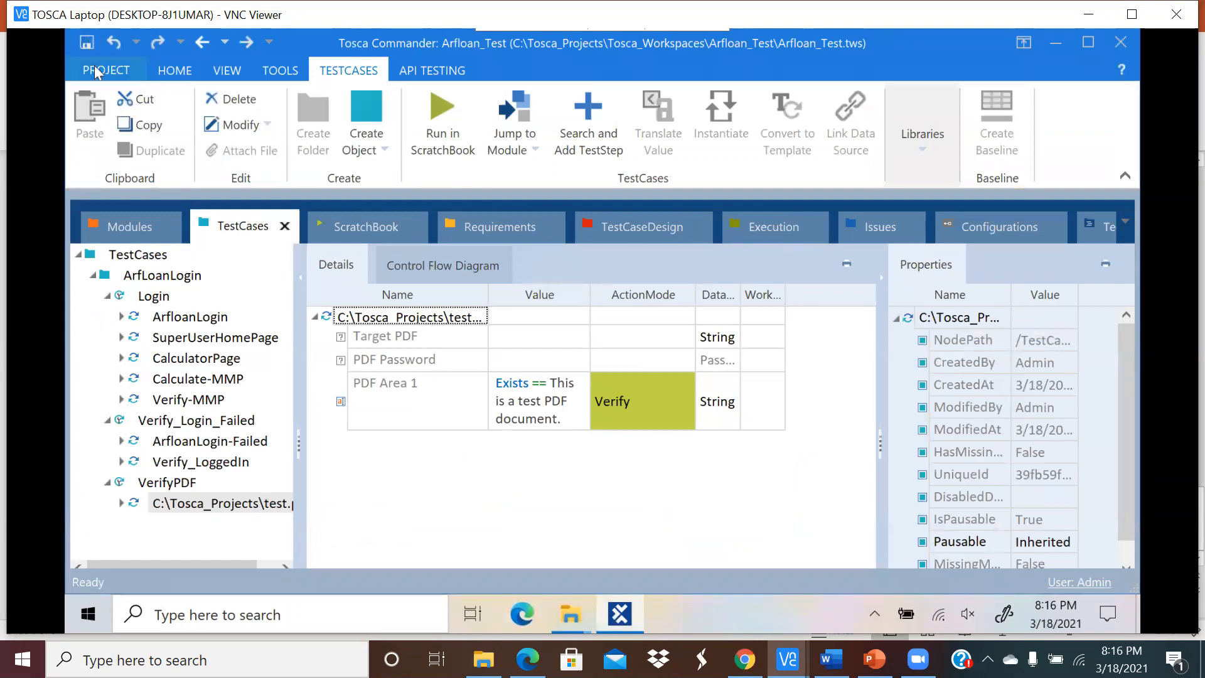
click(106, 71)
click(112, 444)
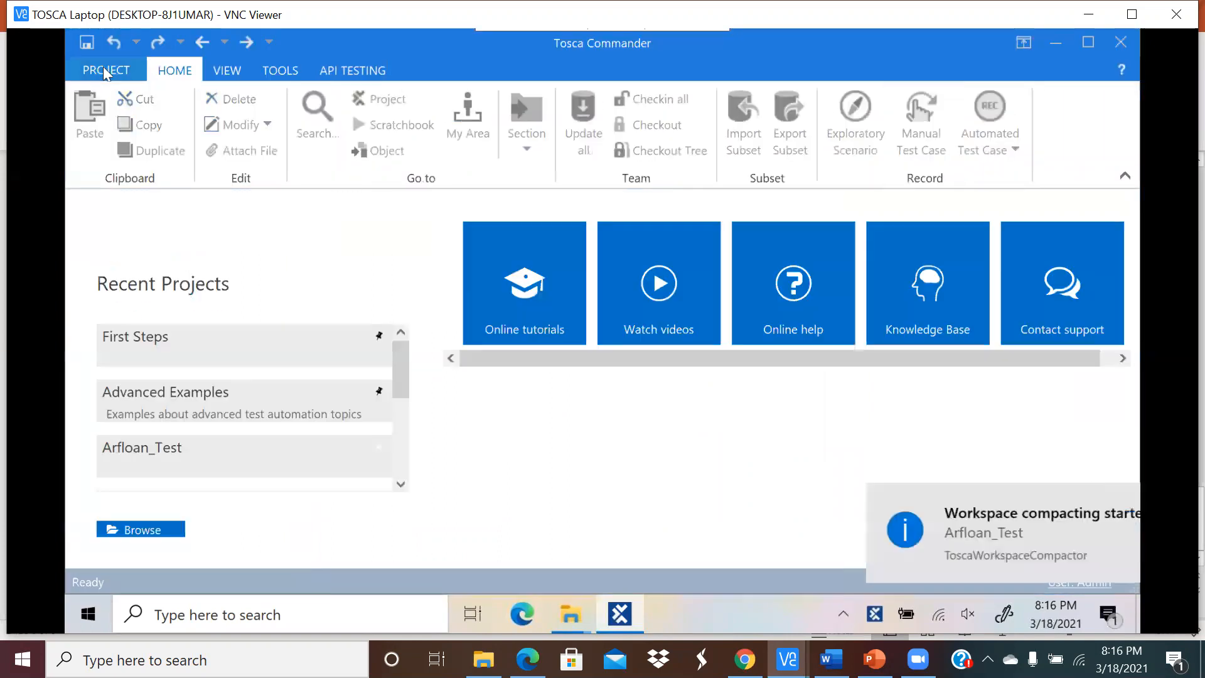
click(1118, 43)
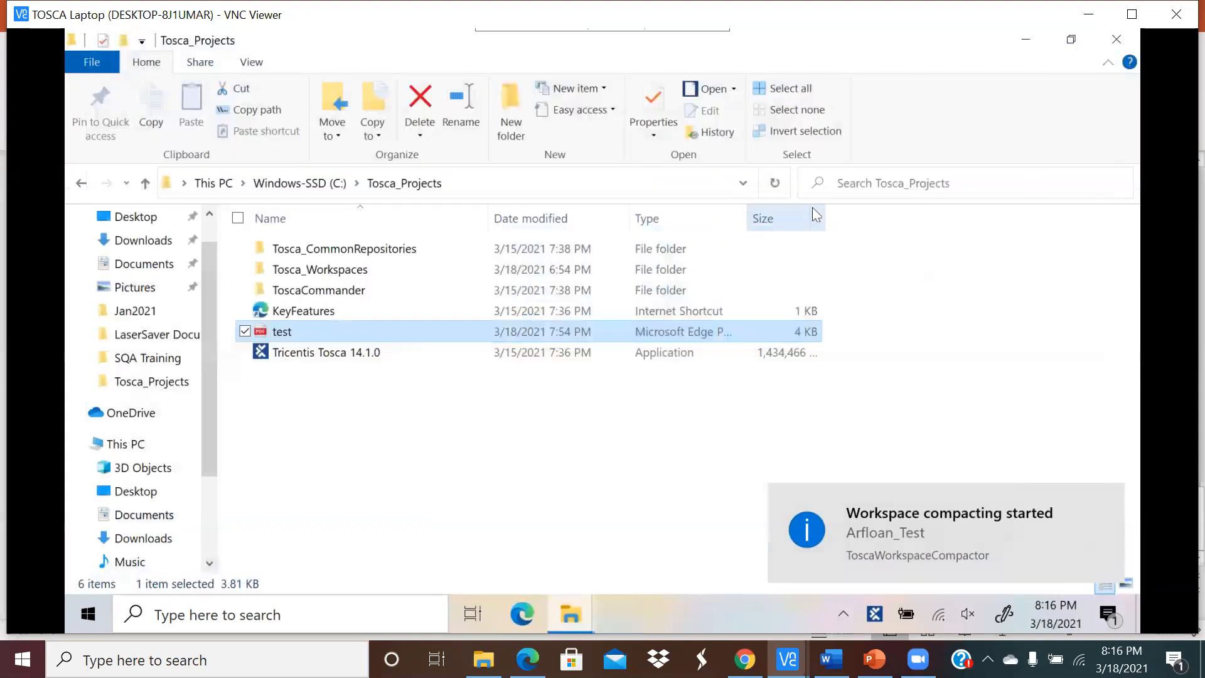
Step: Close the Tosca_Projects and Tosca_14.1_STS_Installation Guide Explorer windows, leaving only the desktop
click(1116, 39)
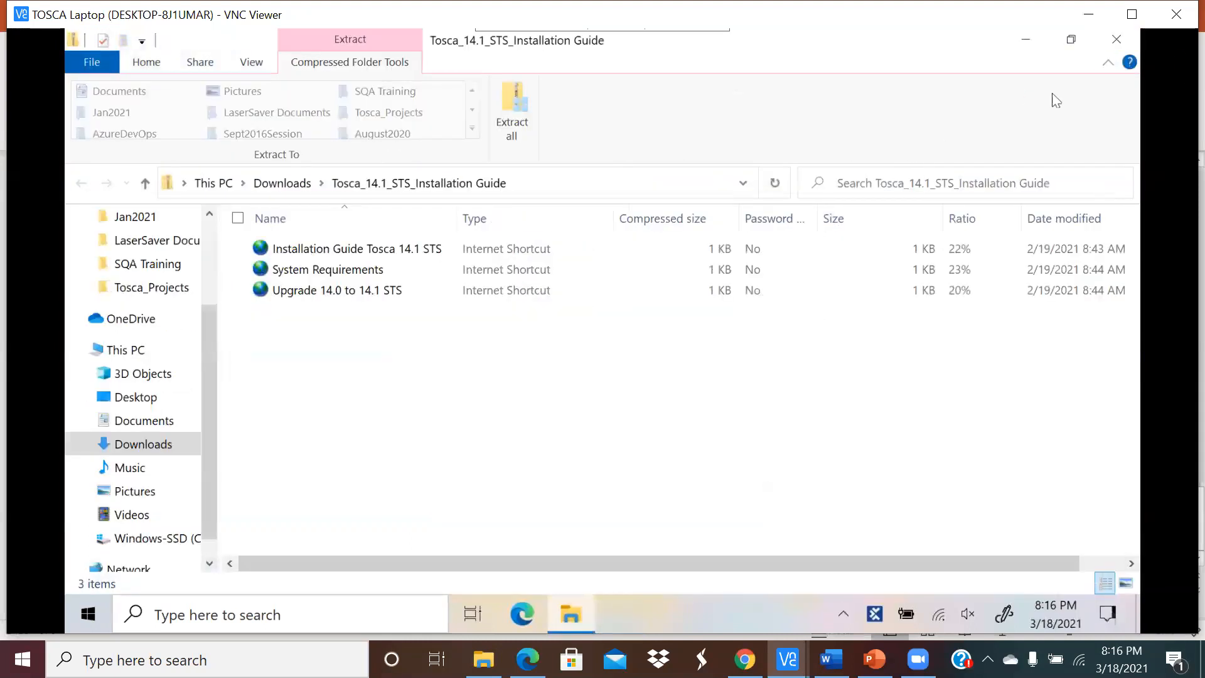
click(1116, 40)
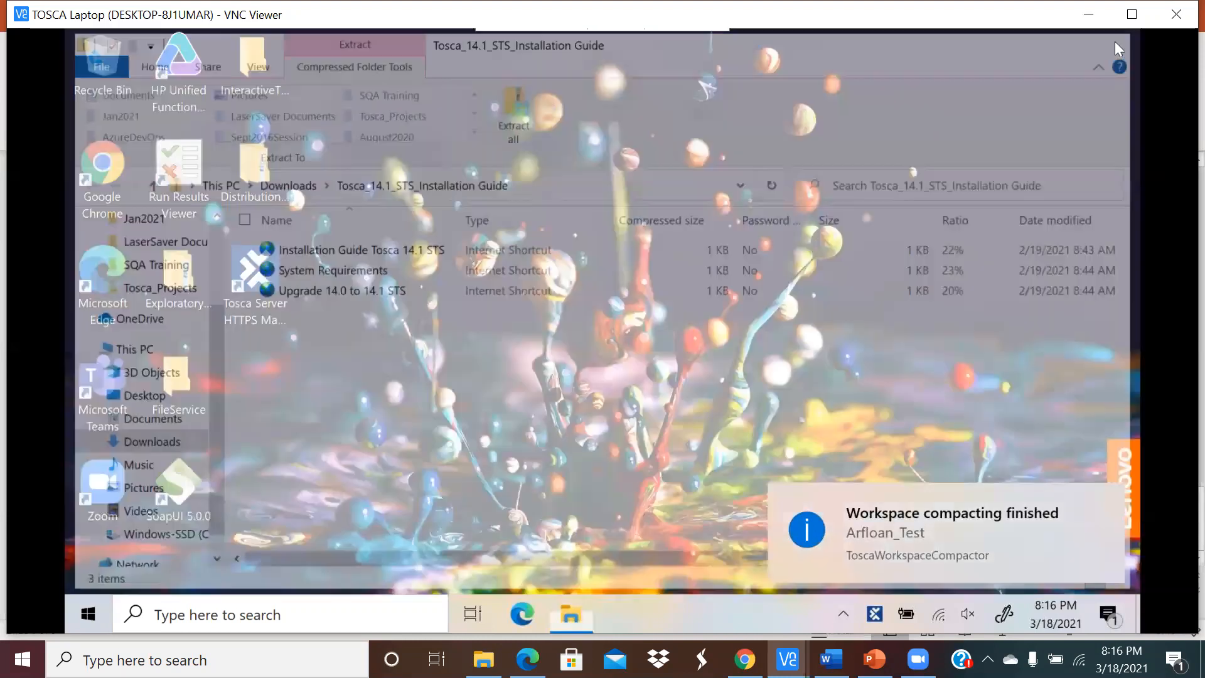